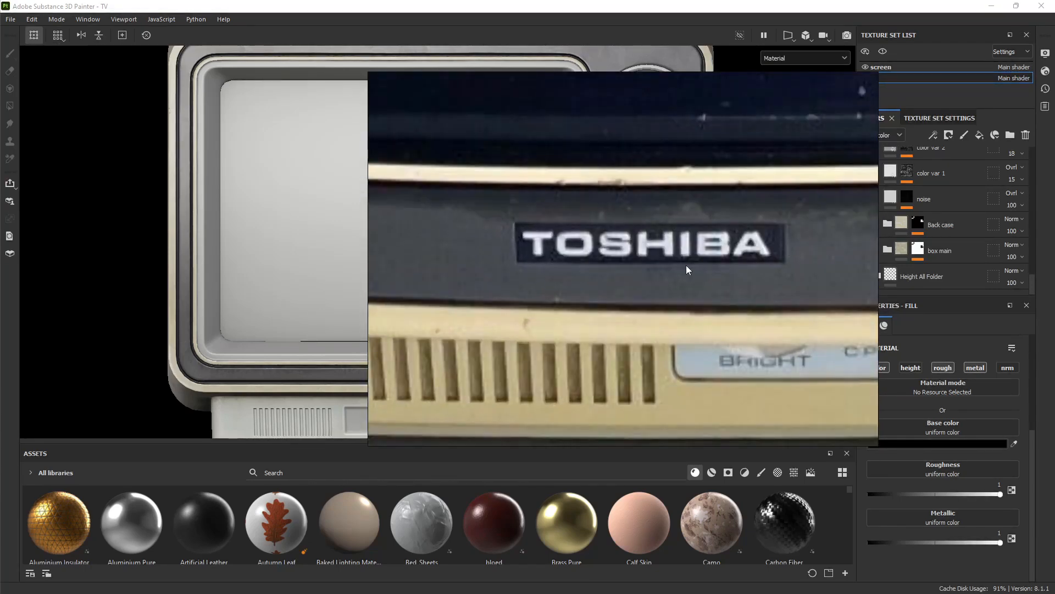
Inspect the Toshiba reference photos in PureRef: logo plate, contrast knob, manufacture label and back panel
scroll(759, 249, down, 9)
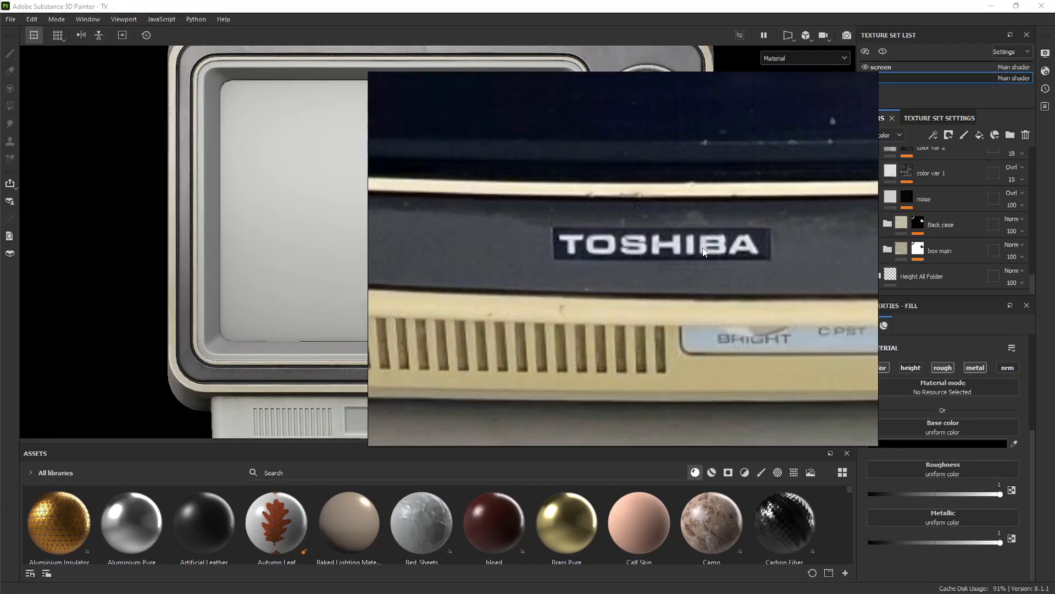
middle_drag(685, 234, 485, 377)
scroll(698, 369, up, 5)
scroll(715, 267, up, 4)
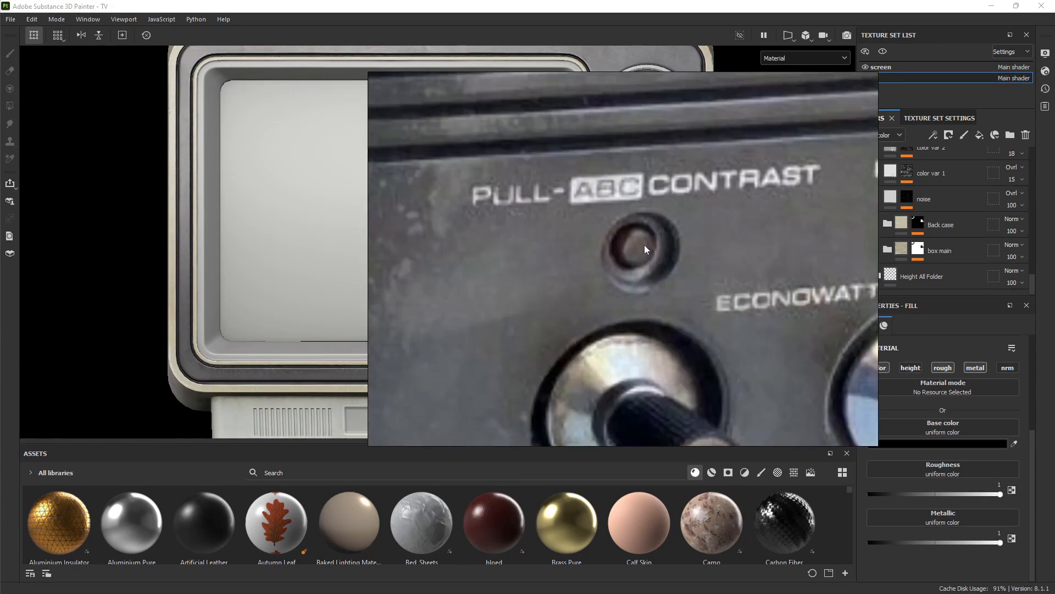
scroll(661, 255, down, 12)
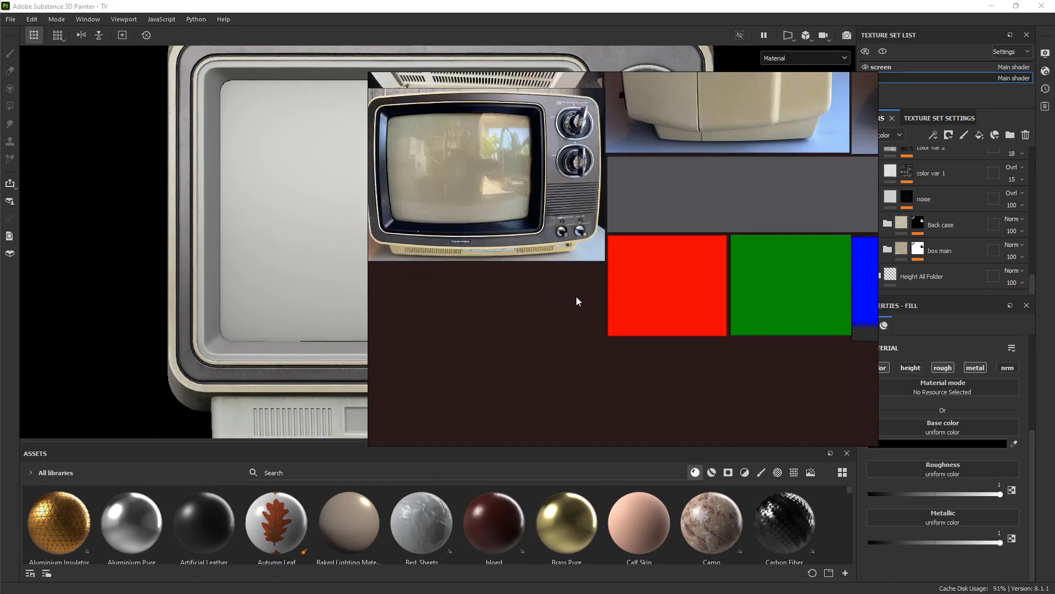
scroll(556, 203, up, 10)
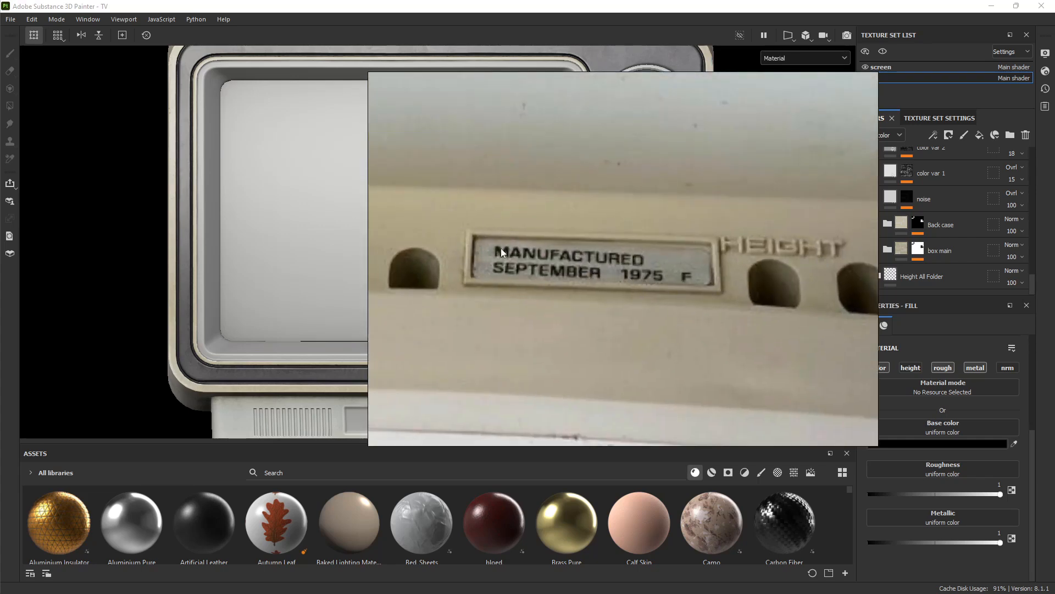
scroll(502, 252, down, 3)
scroll(612, 269, down, 10)
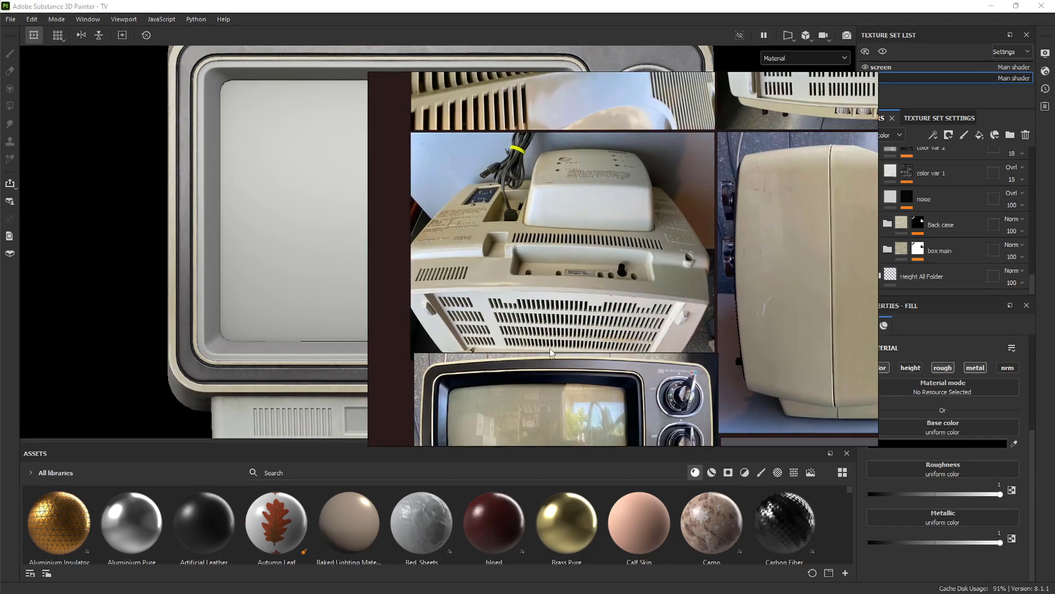
scroll(547, 318, up, 6)
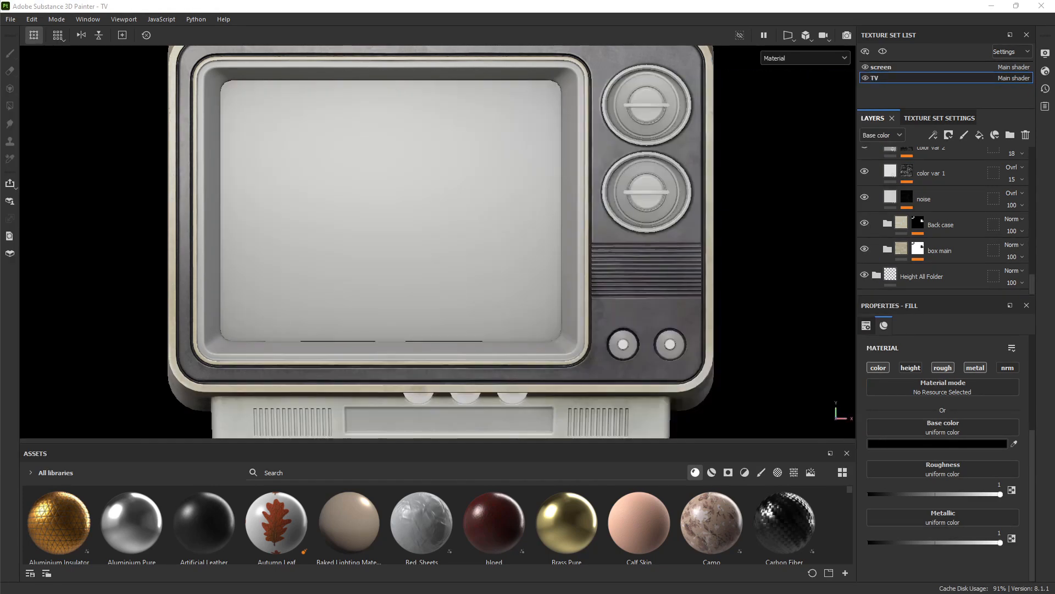
Expand the Height All Folder and select the height-only wire hole layer at -0.1102
click(877, 277)
scroll(902, 238, down, 4)
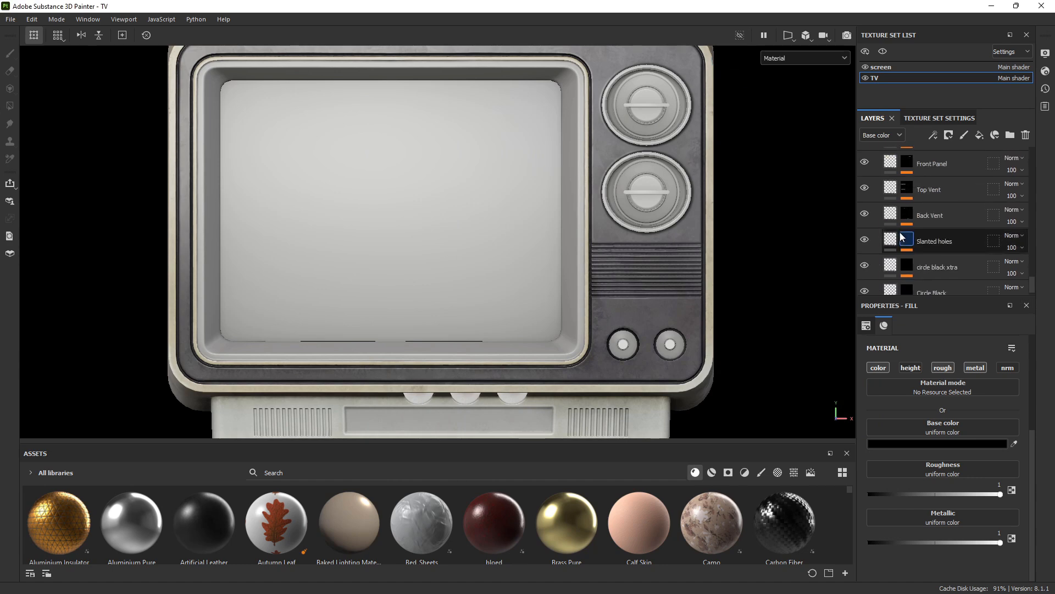
scroll(903, 237, up, 4)
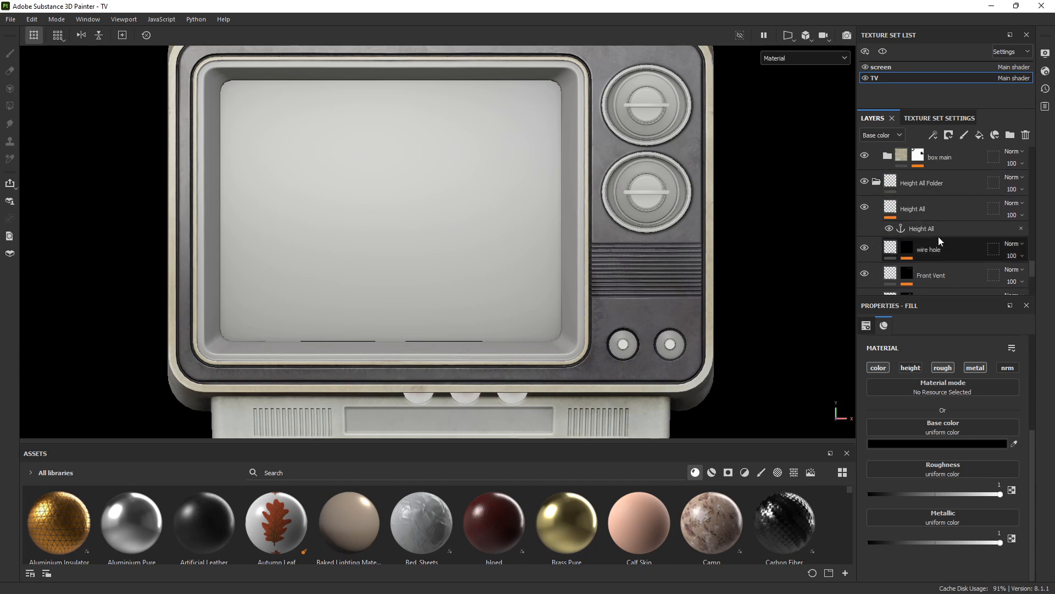
scroll(927, 252, down, 2)
scroll(938, 206, up, 2)
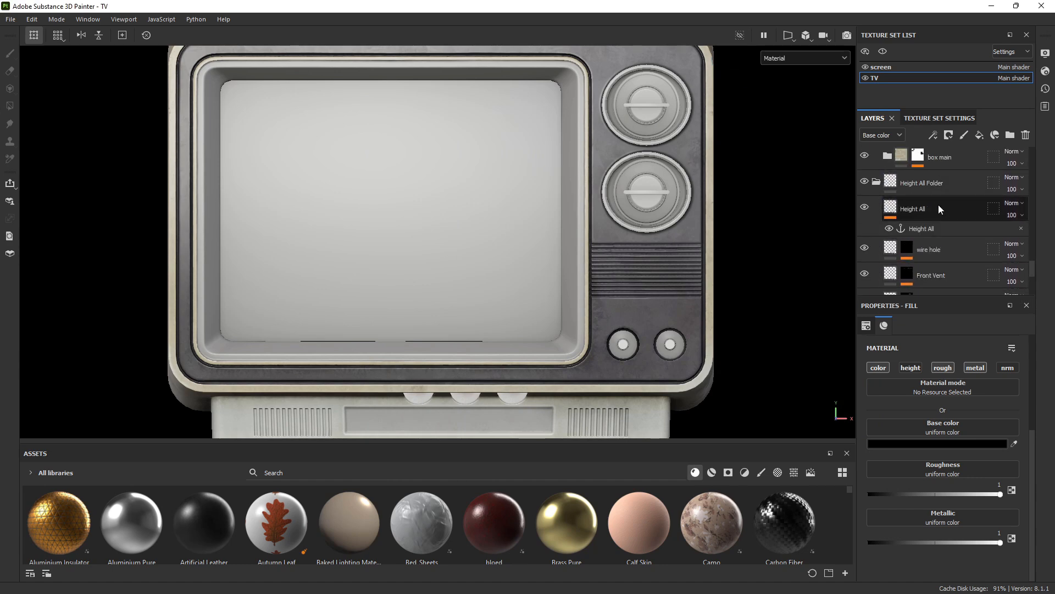
click(941, 250)
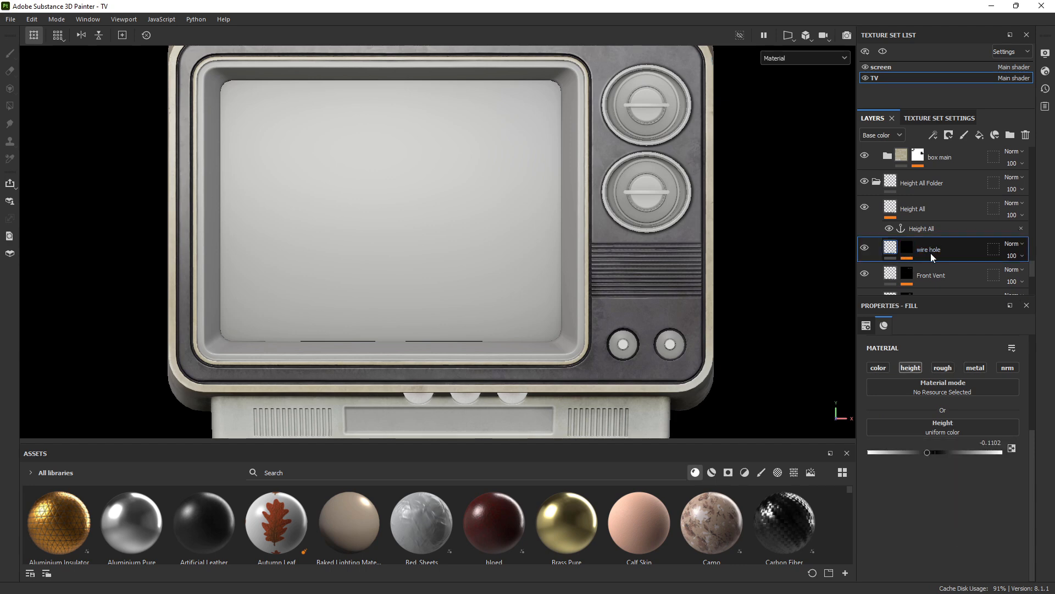
Add a fill layer named 'Logo' above wire hole, with only the height channel enabled
click(980, 135)
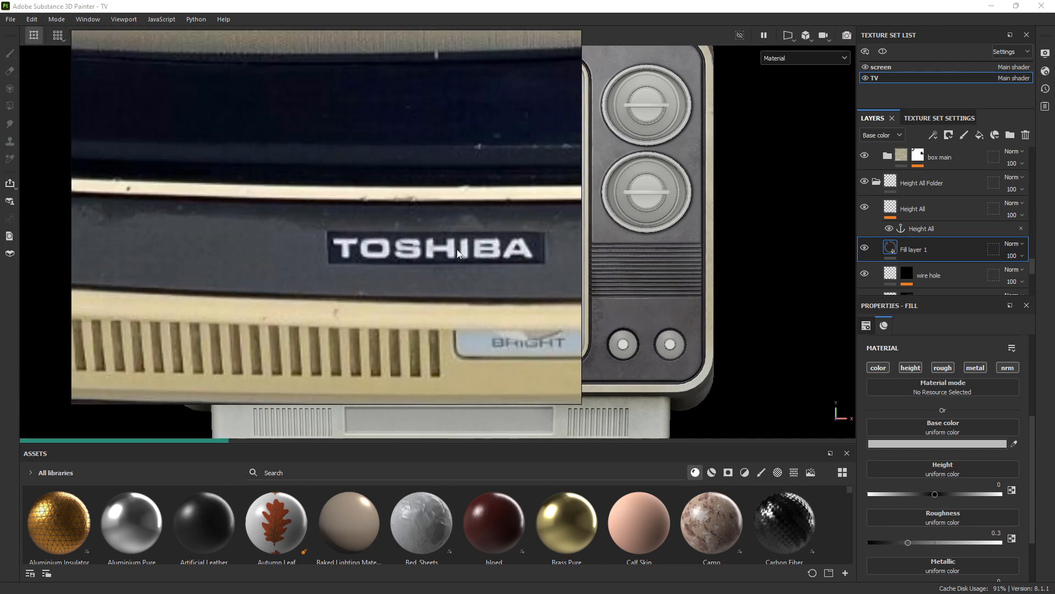
double_click(917, 249)
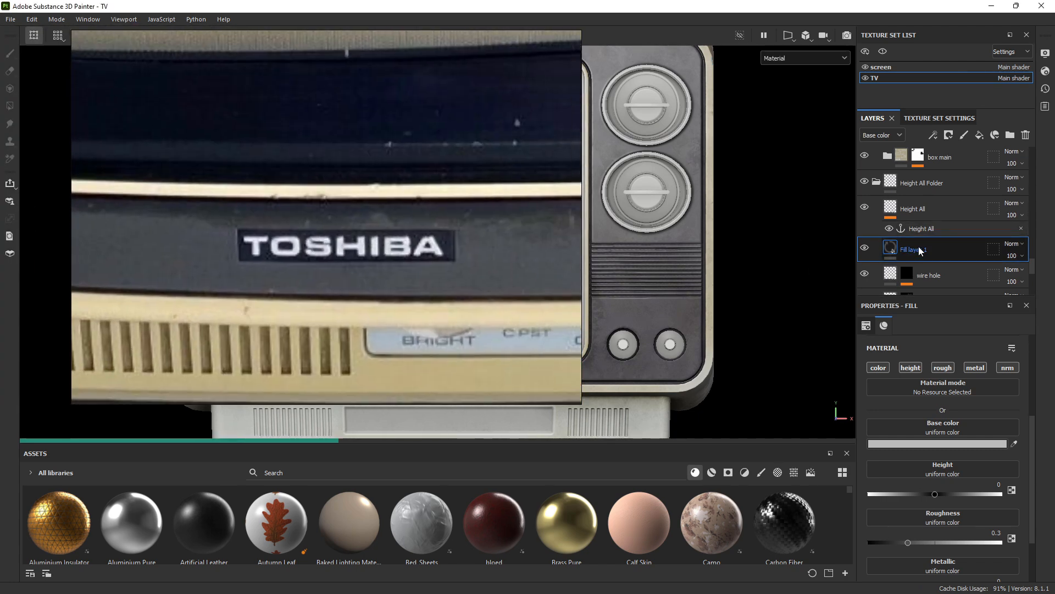
text(Log)
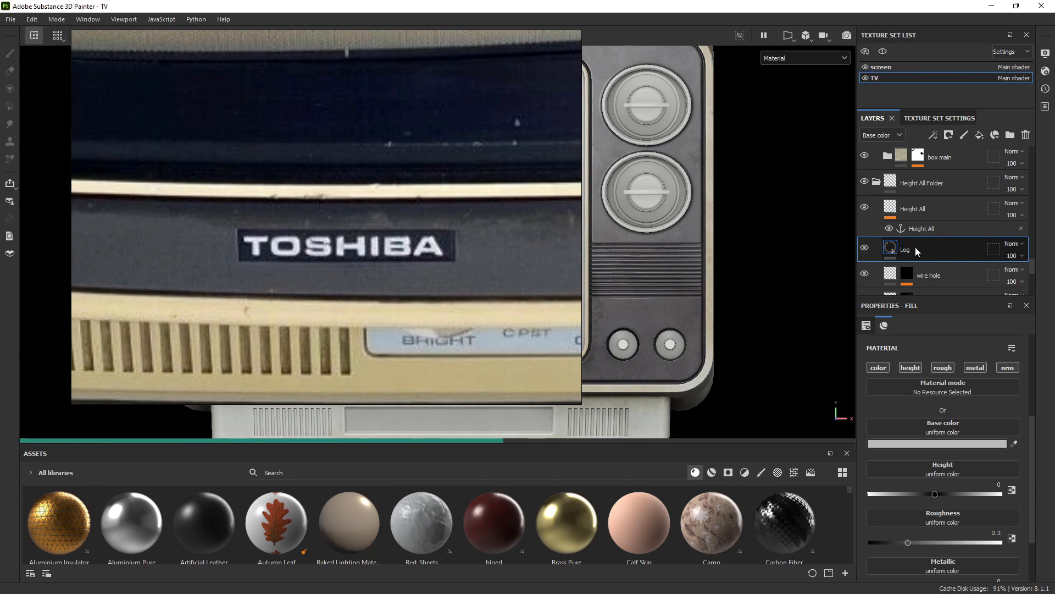
key(Return)
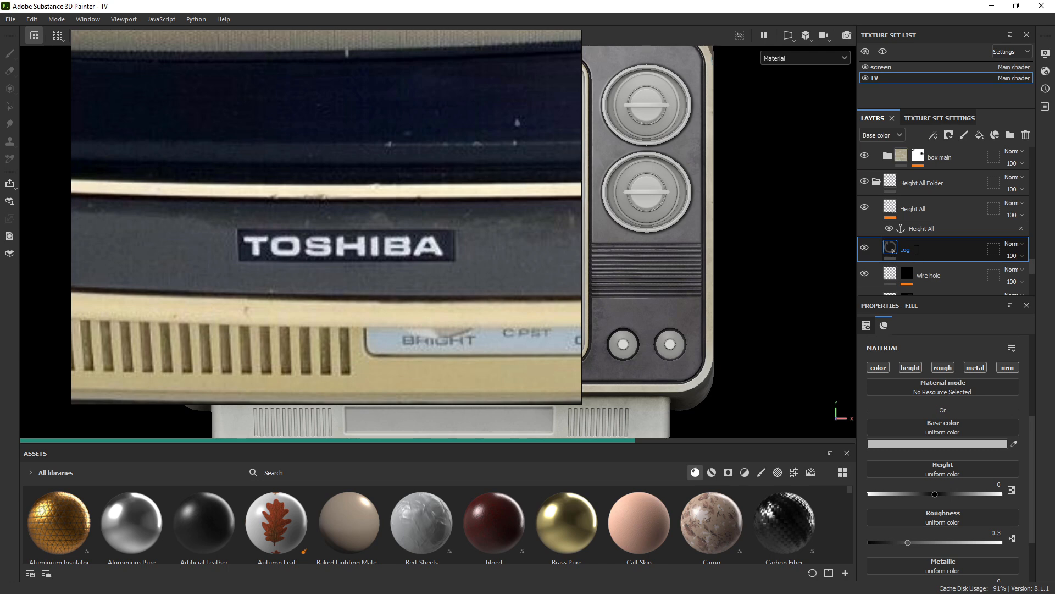
double_click(916, 249)
text(o)
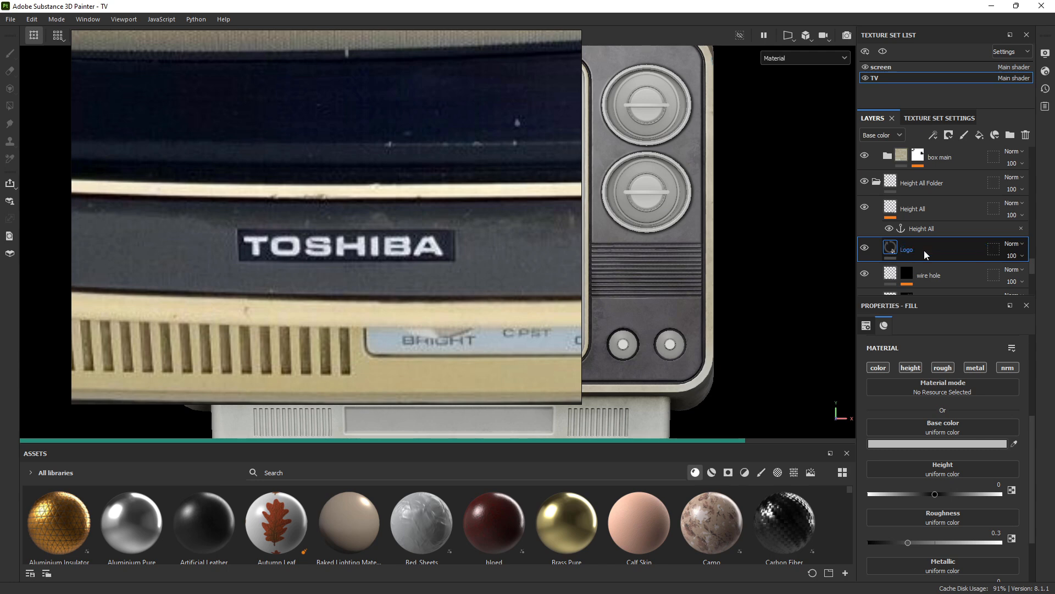
key(Return)
click(914, 368)
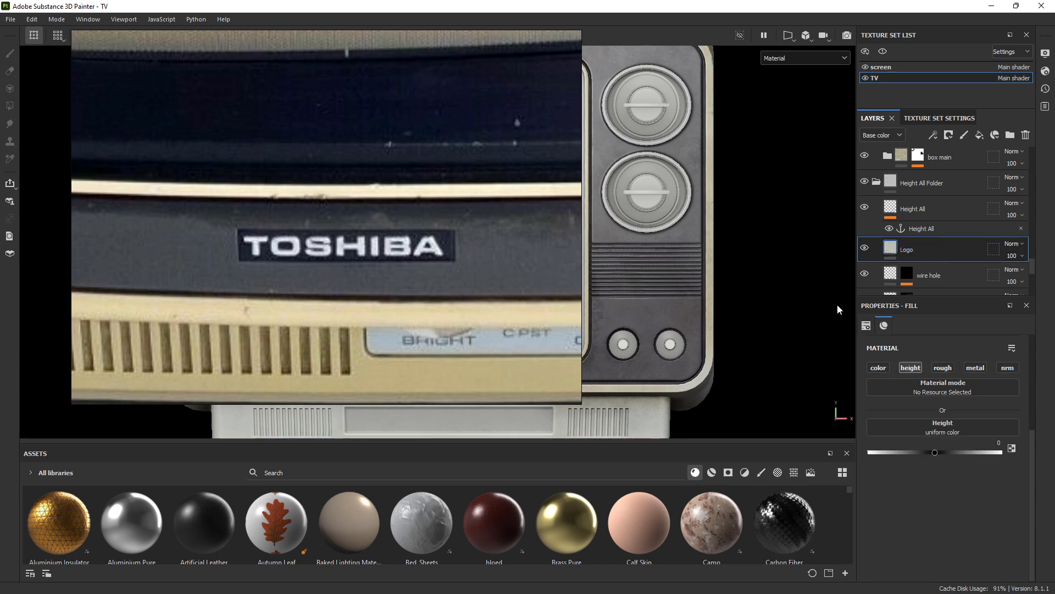
Give the Logo layer a black mask holding a Fill effect, and enlarge the Assets panel
right_click(906, 252)
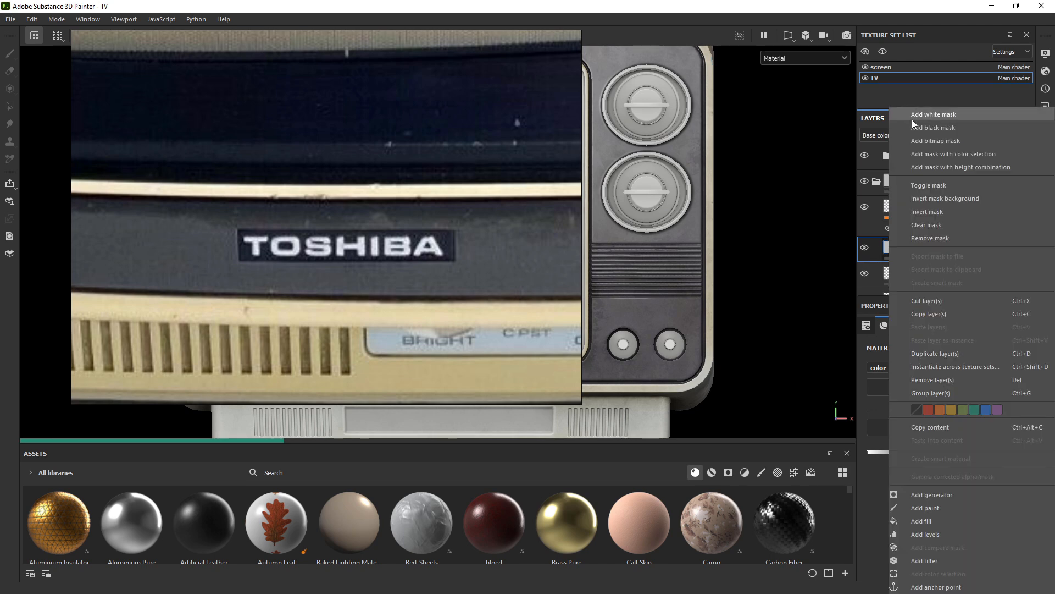
click(932, 128)
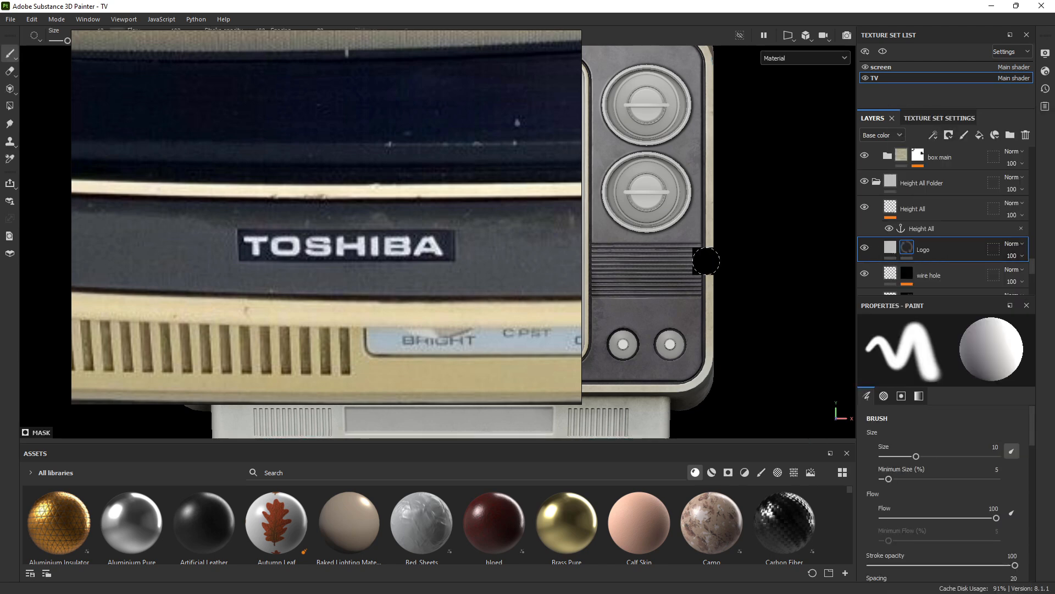
right_click(908, 248)
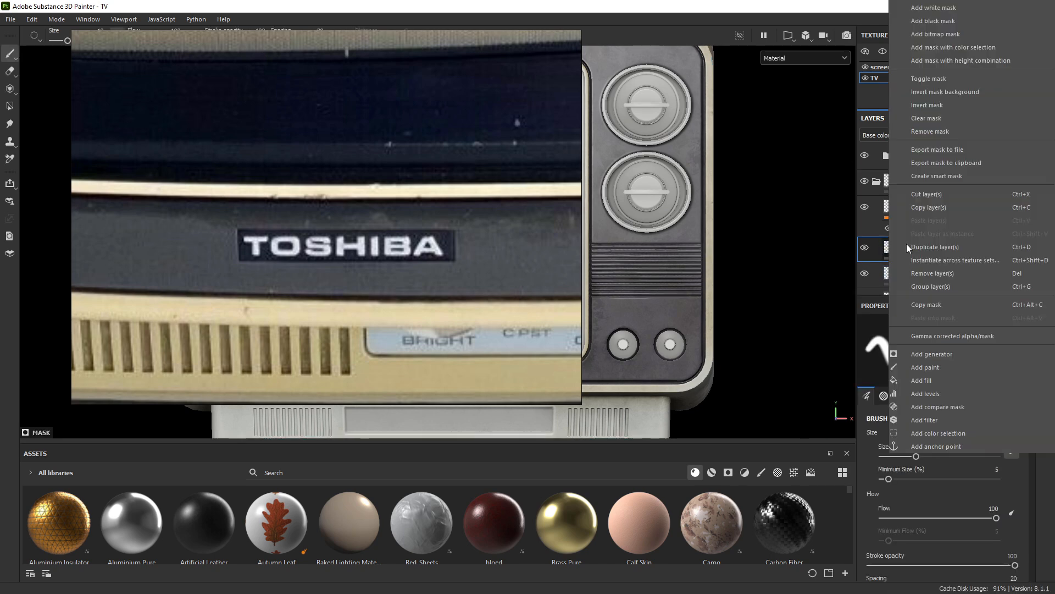
click(934, 380)
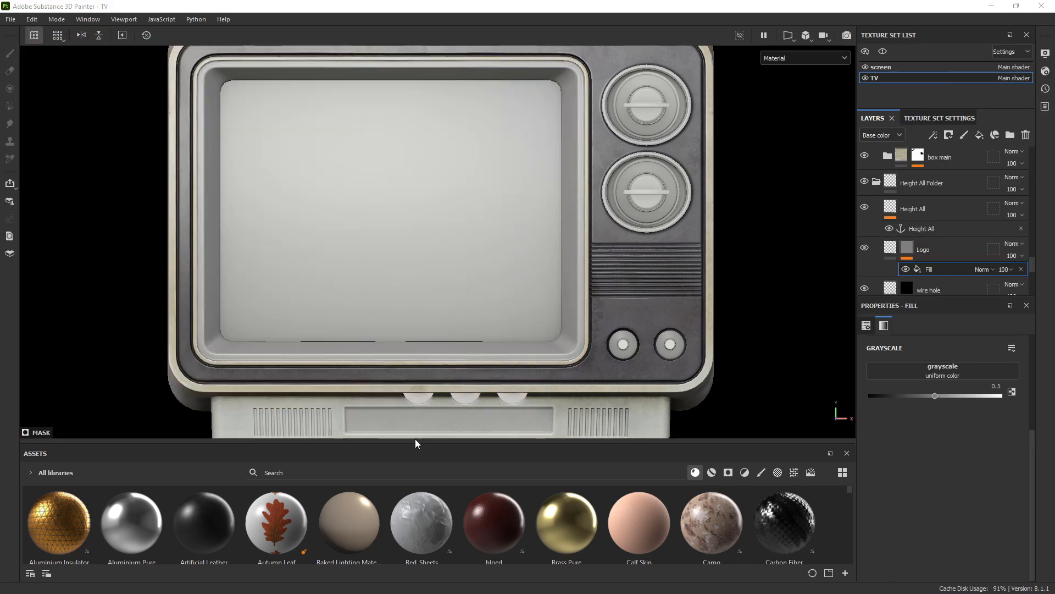
drag(471, 443, 495, 315)
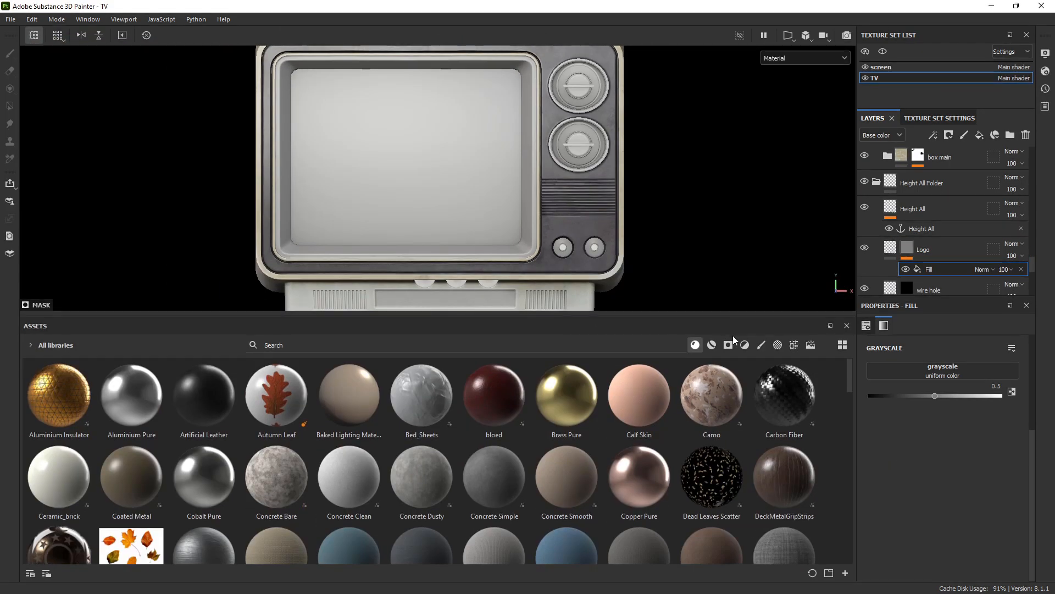
Search alphas for 'rectan' and put Shape Square Squeeze into the Logo mask fill's grayscale slot
click(778, 345)
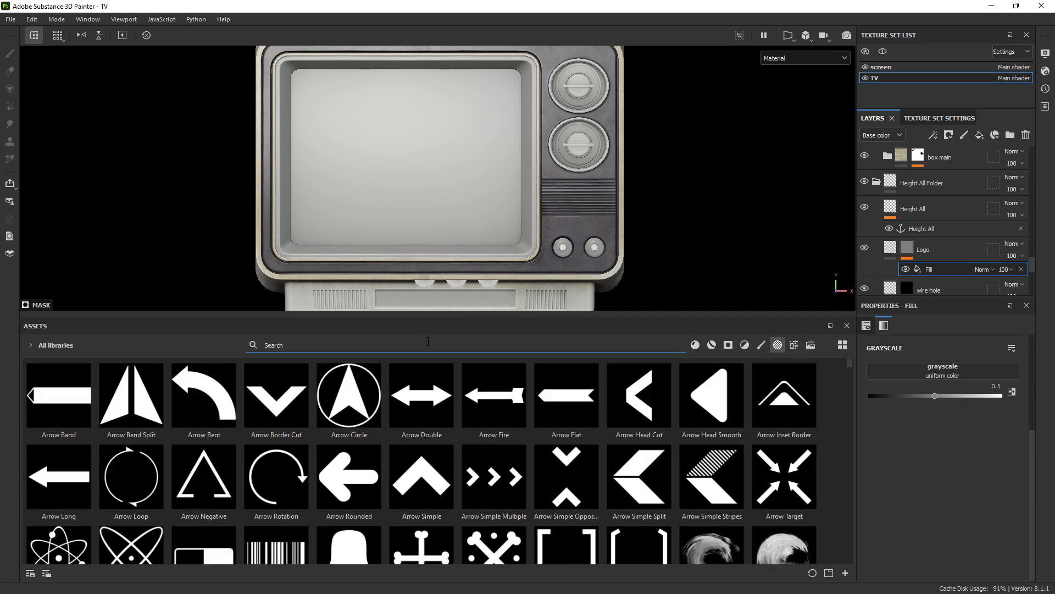
text(rectangle)
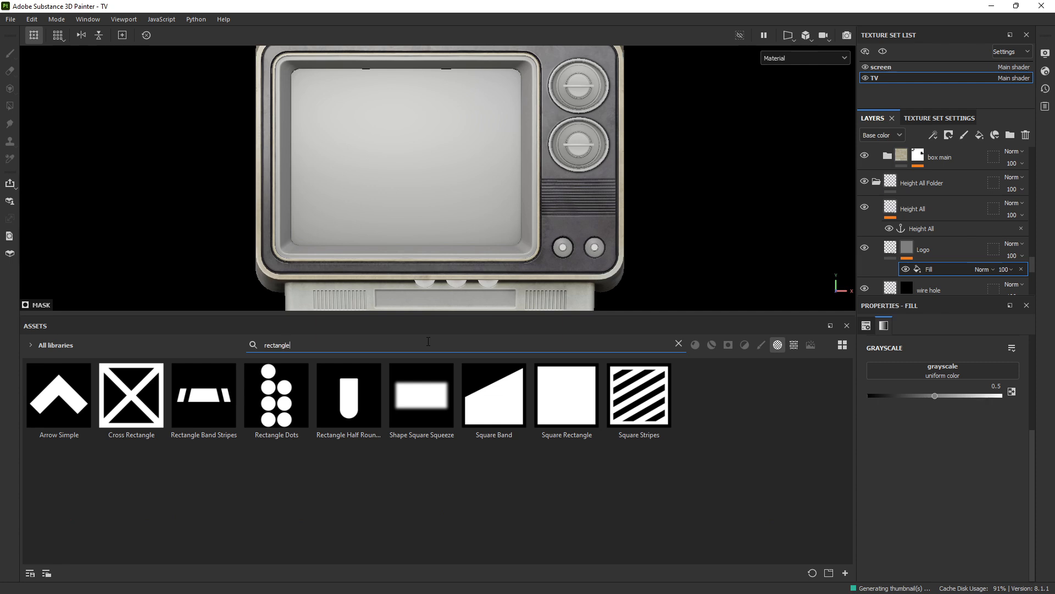
mouse_move(411, 399)
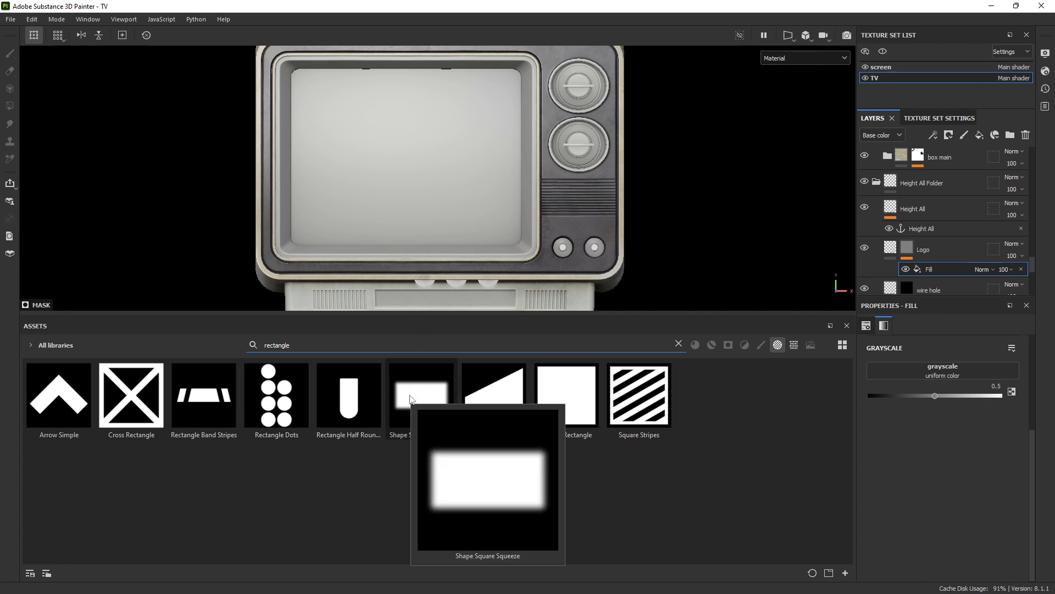
drag(411, 399, 932, 371)
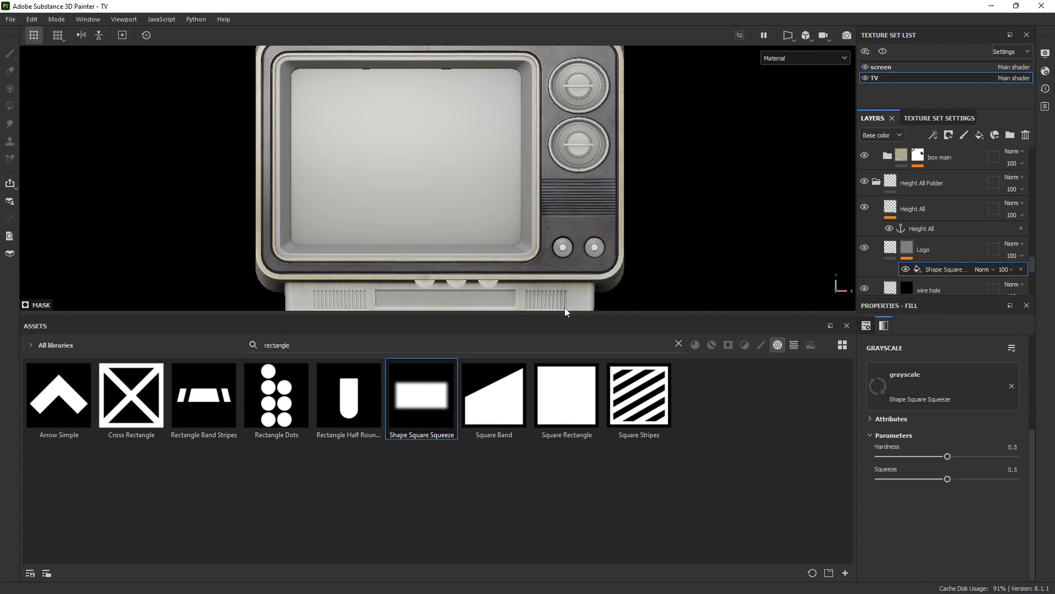
drag(559, 315, 545, 504)
scroll(924, 384, up, 3)
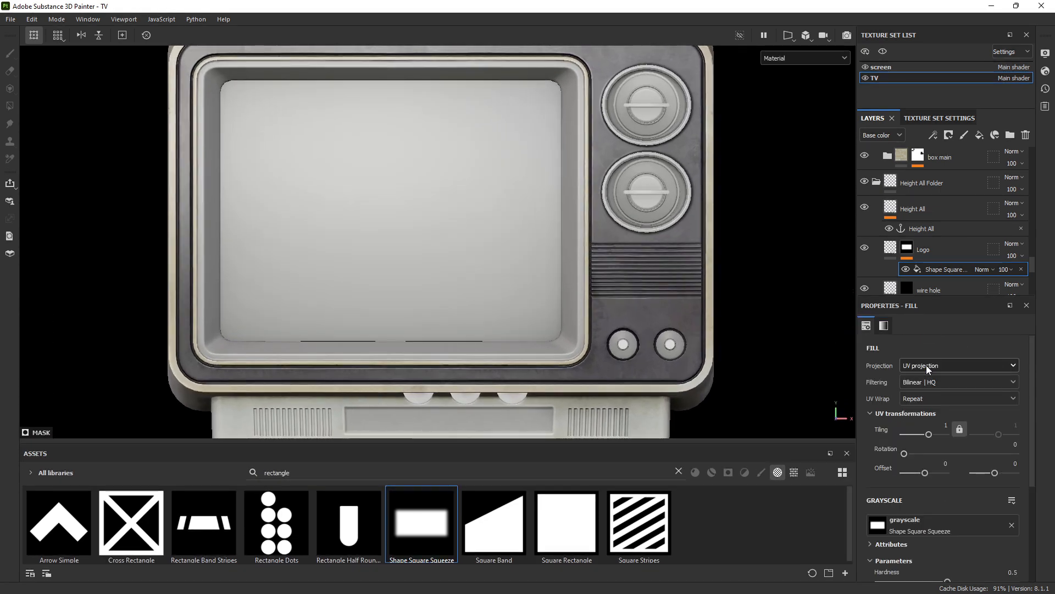
Switch the viewport to the 2D texture view and set the fill's UV Wrap to None
click(787, 39)
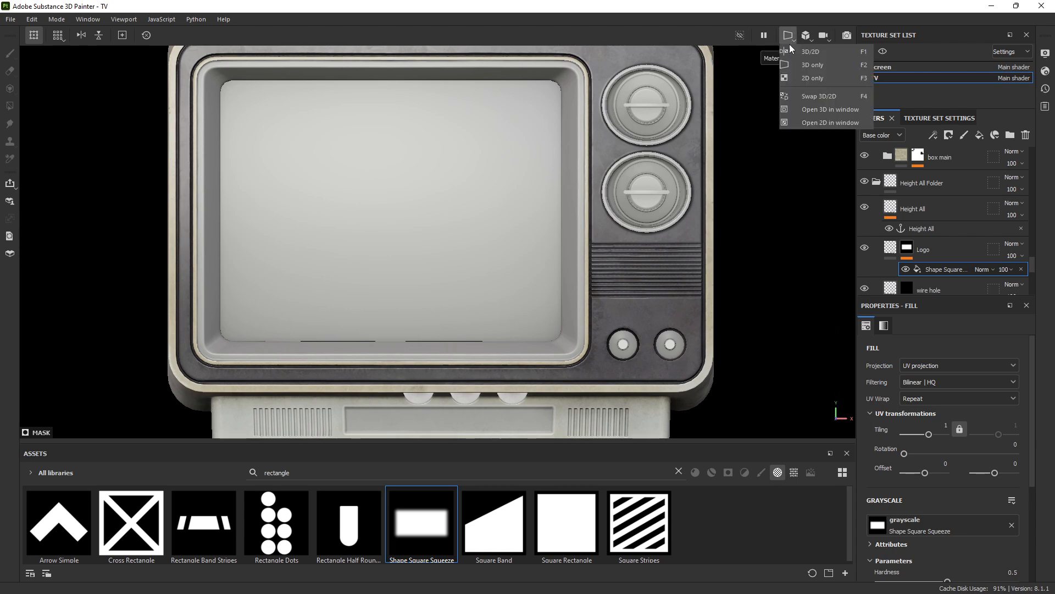
click(806, 78)
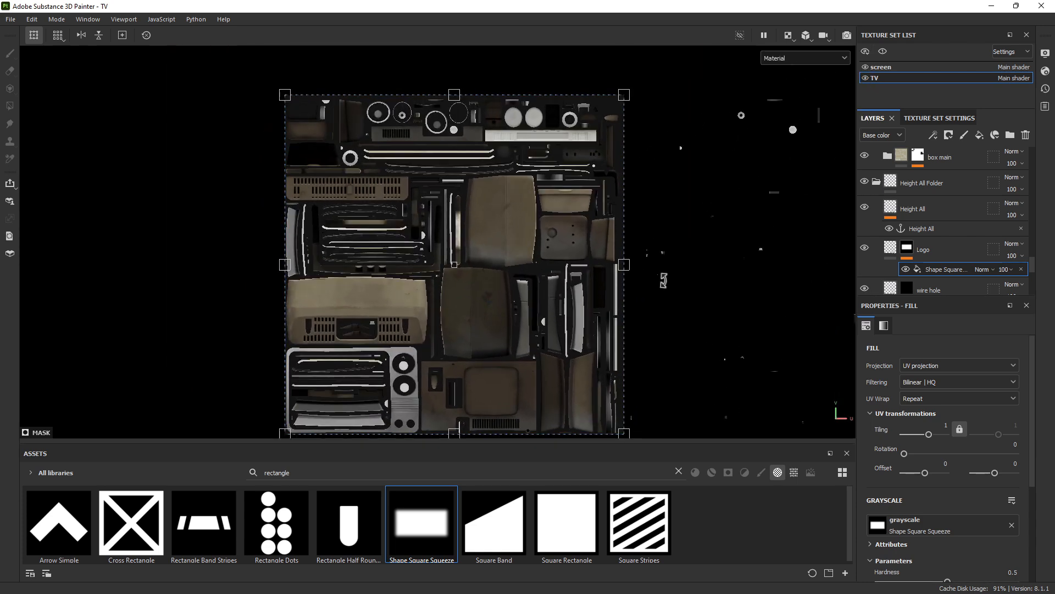
click(919, 400)
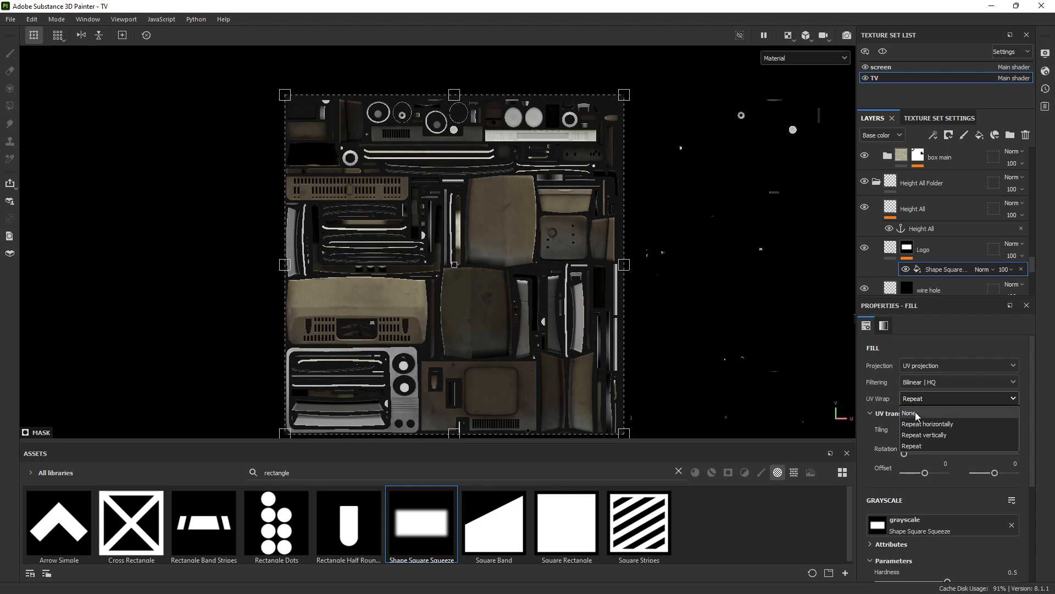
click(916, 413)
Scale the rectangle shape down toward the lower left, to tiling about 4.65
alt+right_drag(621, 144, 638, 117)
alt+middle_drag(637, 117, 630, 86)
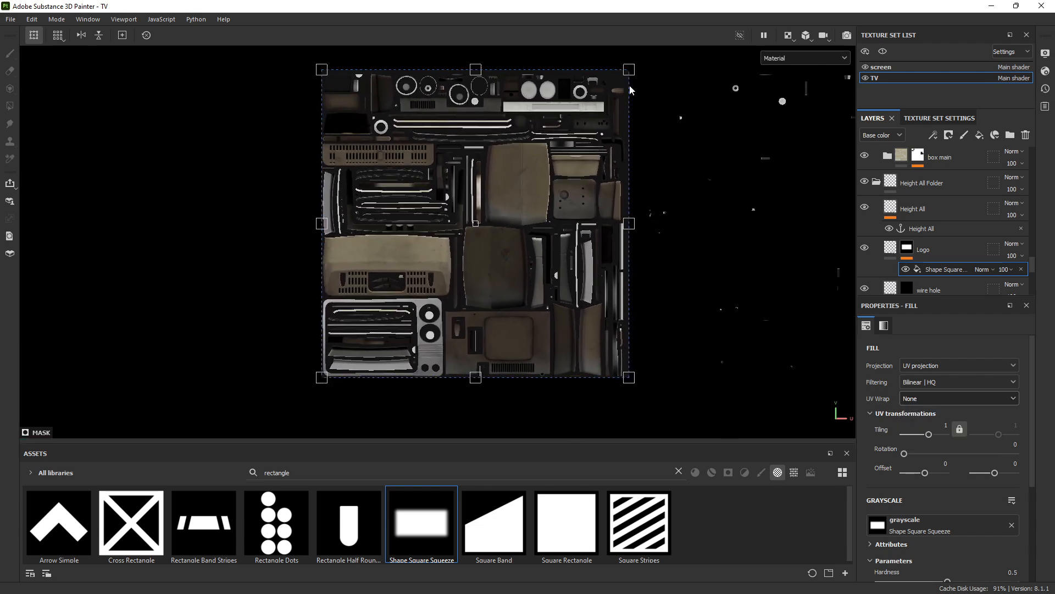
drag(630, 70, 410, 336)
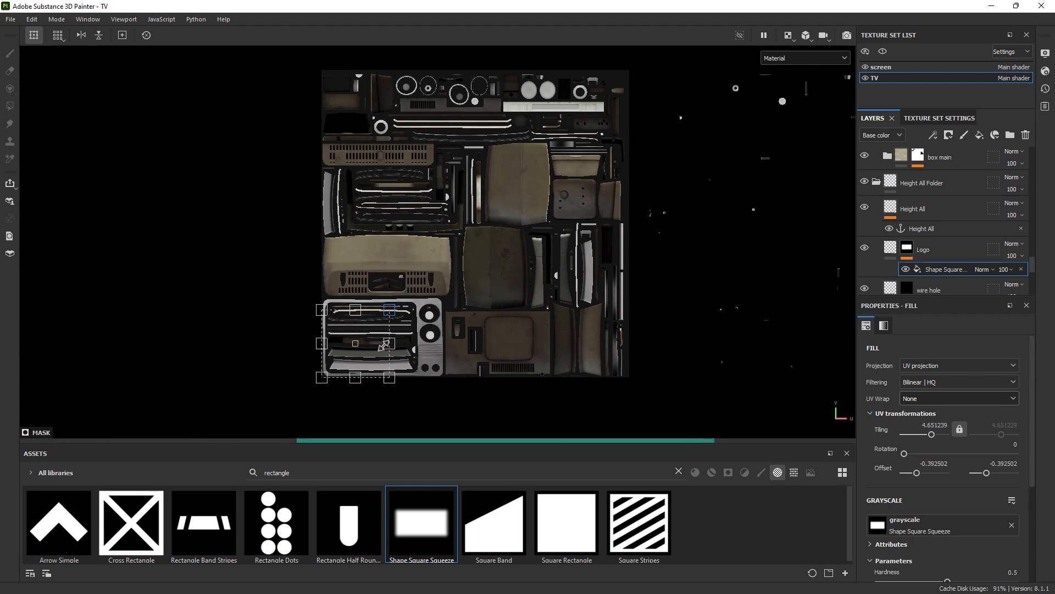
shift+right_drag(504, 250, 477, 239)
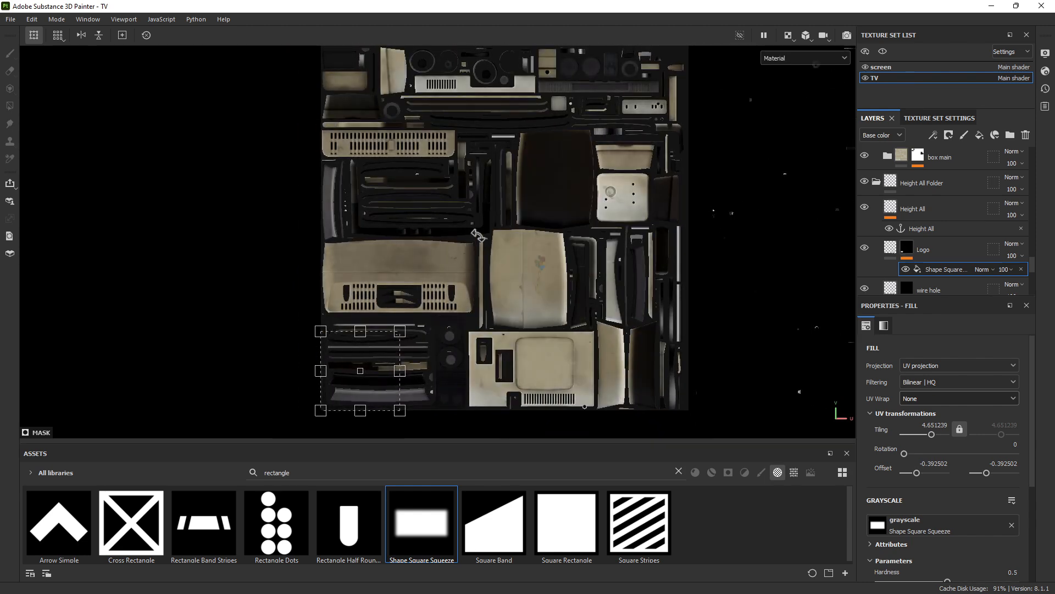
alt+middle_drag(489, 117, 438, 267)
alt+right_drag(438, 267, 753, 345)
alt+middle_drag(557, 297, 577, 136)
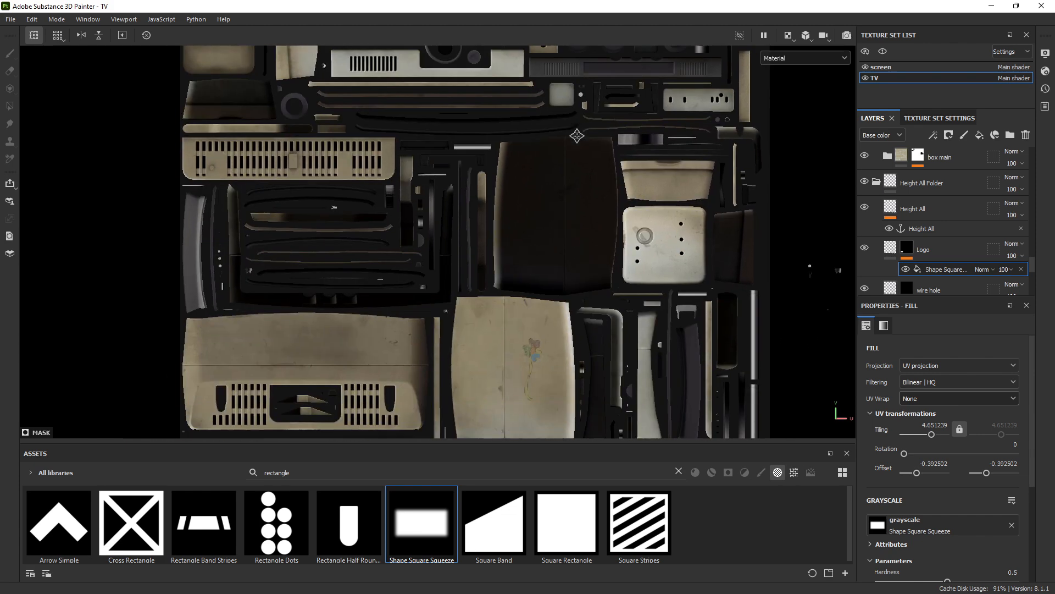
alt+middle_drag(513, 332, 514, 150)
alt+middle_drag(537, 247, 524, 231)
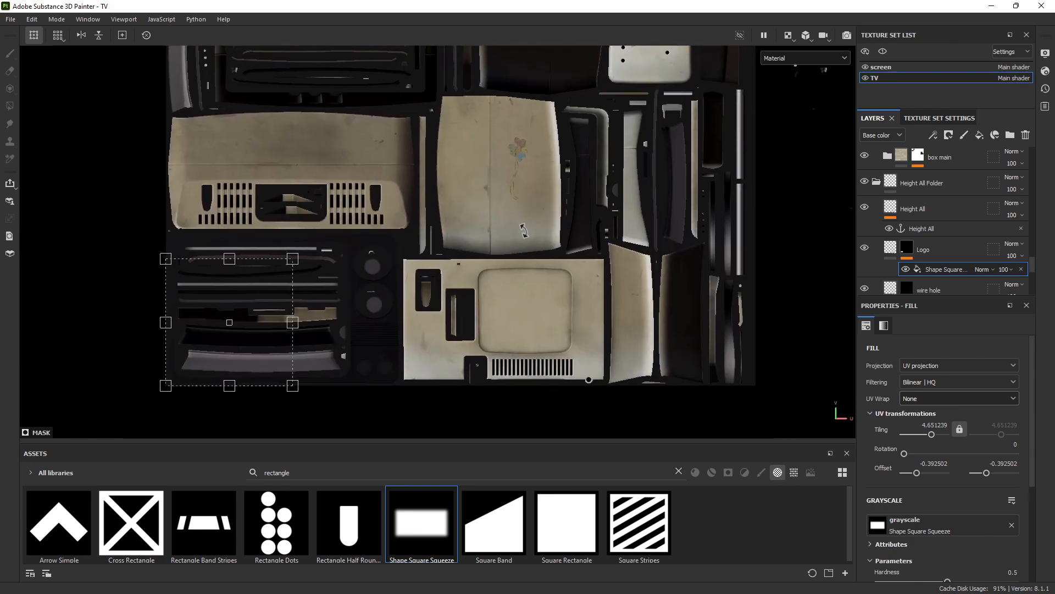
alt+middle_drag(412, 267, 400, 383)
alt+right_drag(476, 313, 539, 257)
Return the viewport to 3D only and brighten the environment lighting on the TV
click(787, 38)
click(812, 65)
alt+right_drag(391, 289, 505, 256)
Add a temporary paint layer with brush size 4.15 and a pure red base colour
alt+middle_drag(506, 256, 402, 257)
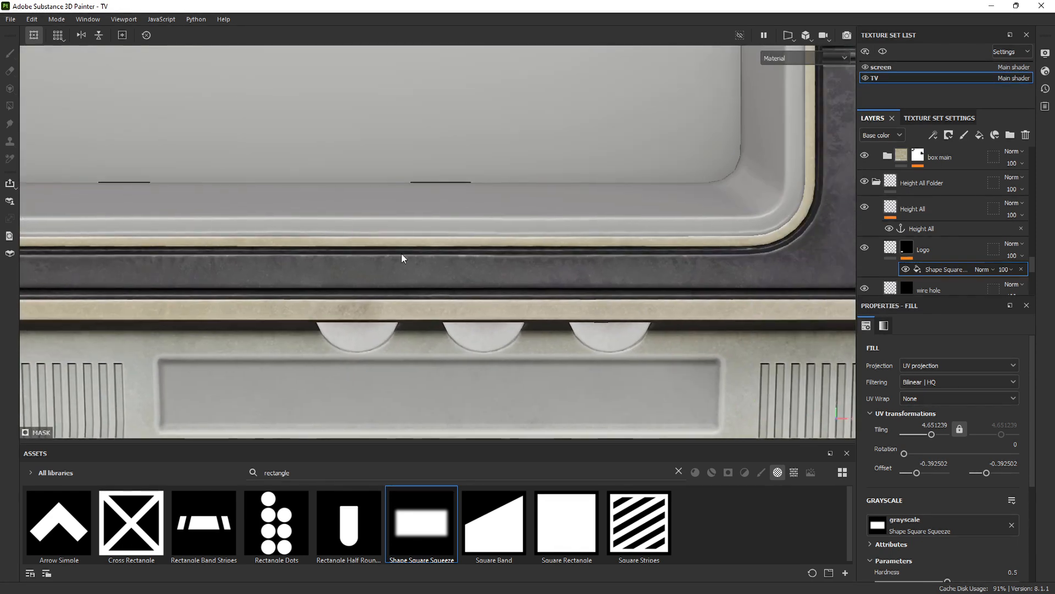
click(963, 135)
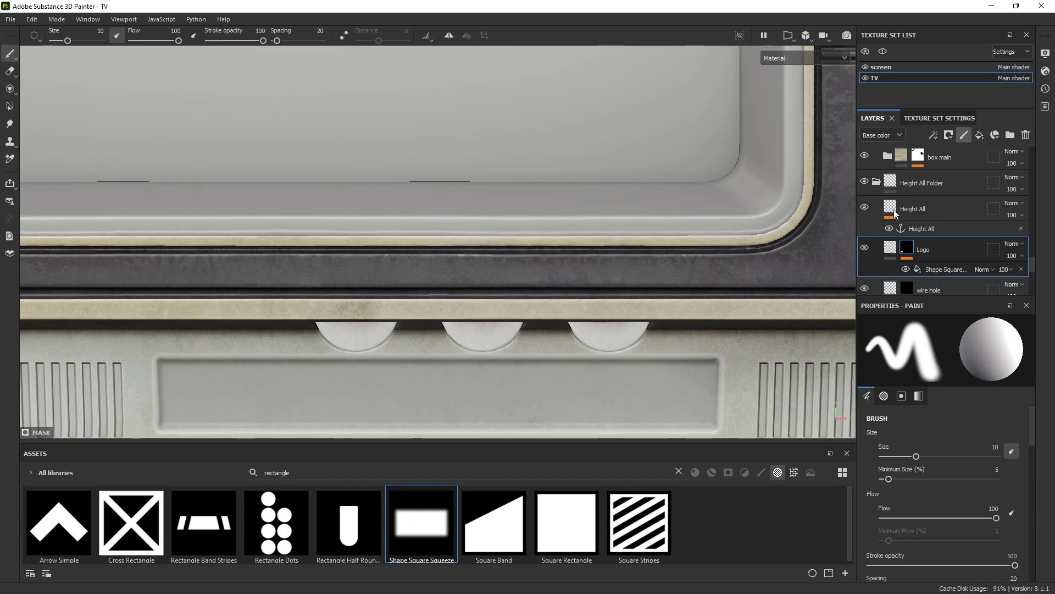
ctrl+right_drag(429, 284, 426, 284)
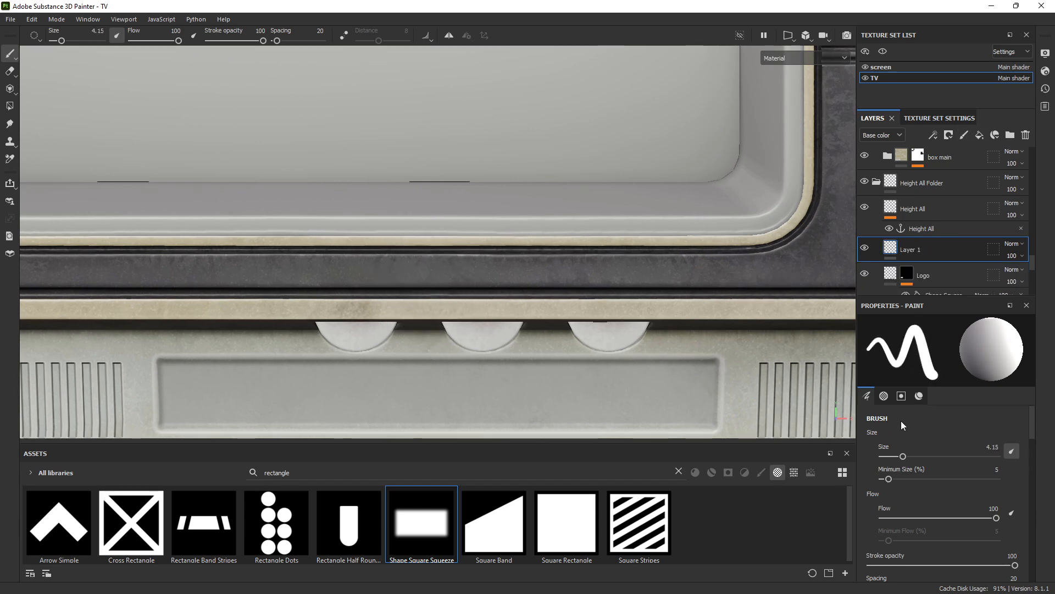
click(919, 396)
click(942, 557)
drag(855, 437, 897, 403)
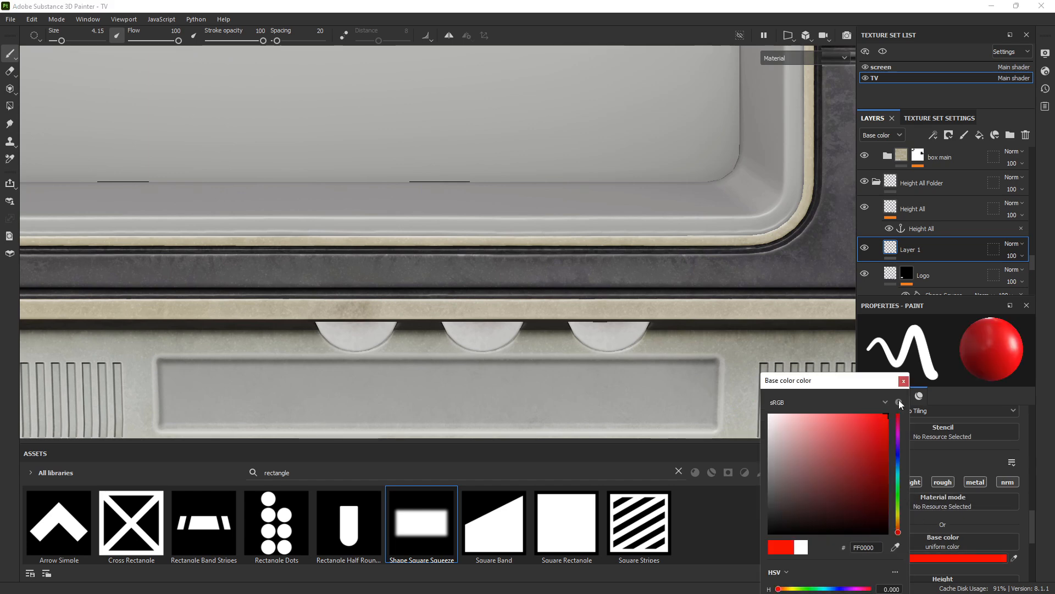
click(905, 380)
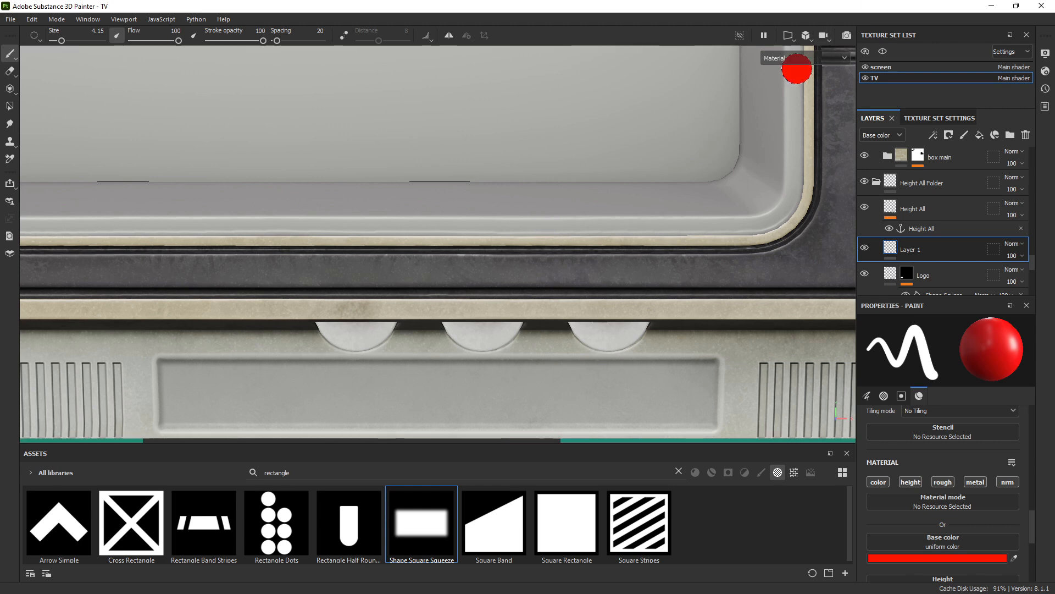
Inspect the TV front panel from several angles, then delete the red paint layer
alt+right_drag(555, 273, 552, 308)
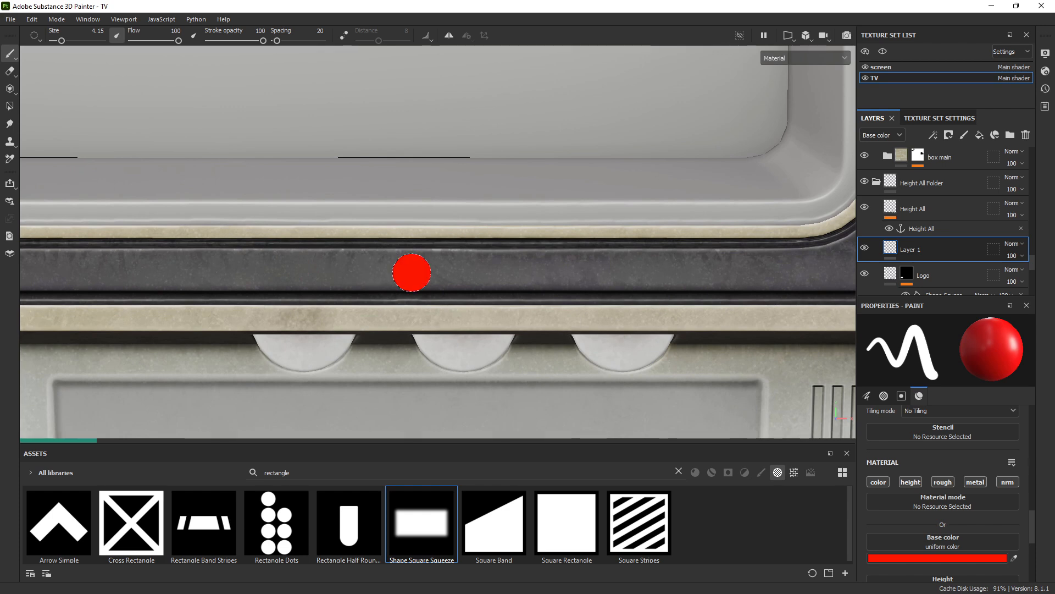
mouse_move(599, 187)
alt+right_down()
mouse_move(797, 49)
mouse_move(788, 36)
alt+right_up()
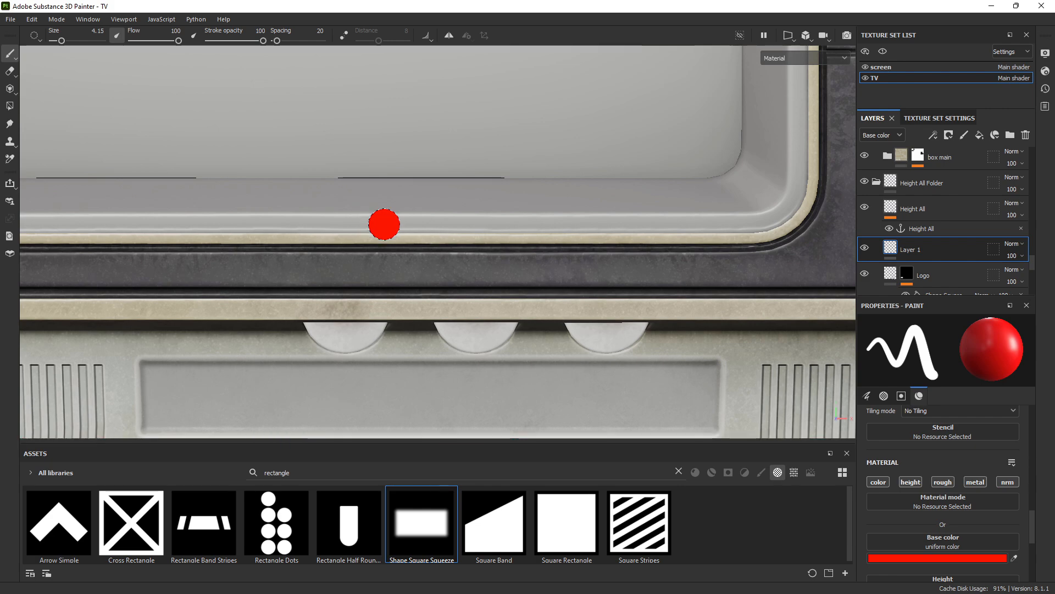
alt+right_drag(433, 278, 401, 290)
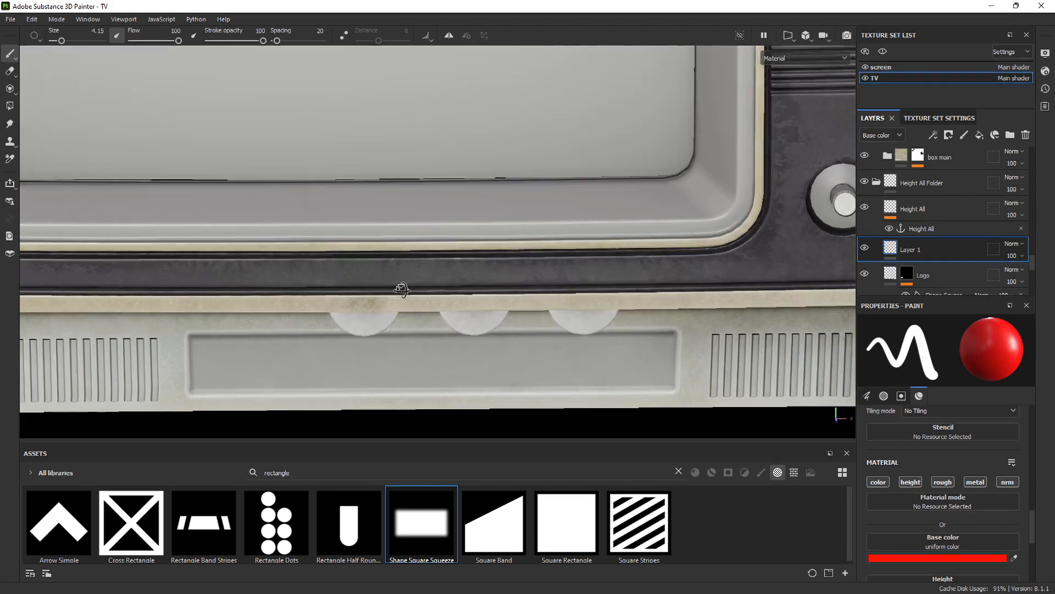
alt+drag(401, 290, 589, 254)
alt+right_drag(589, 254, 277, 214)
alt+drag(277, 213, 248, 262)
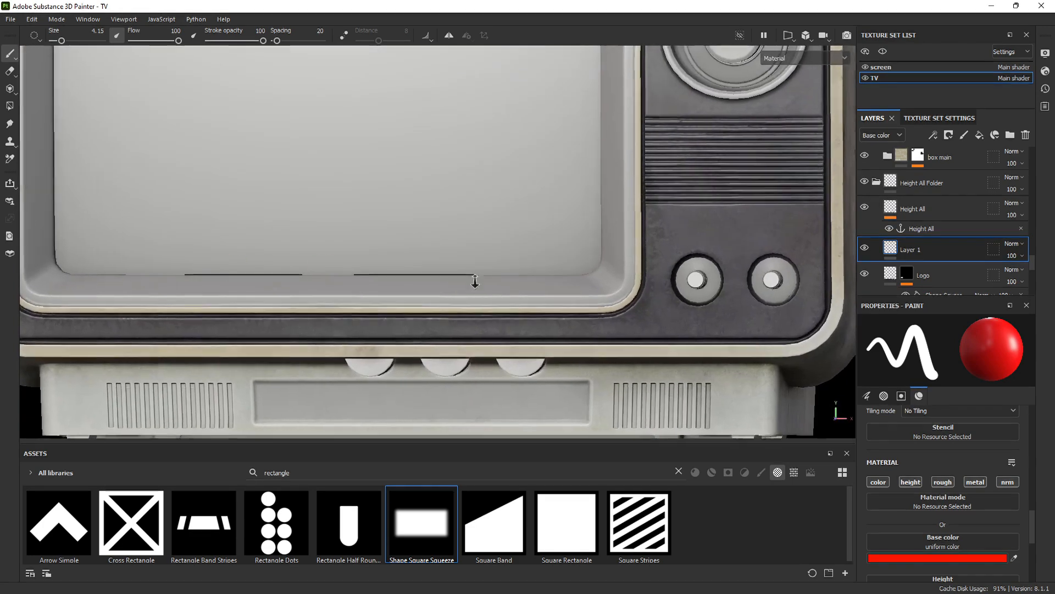
alt+right_drag(473, 281, 555, 272)
click(1026, 135)
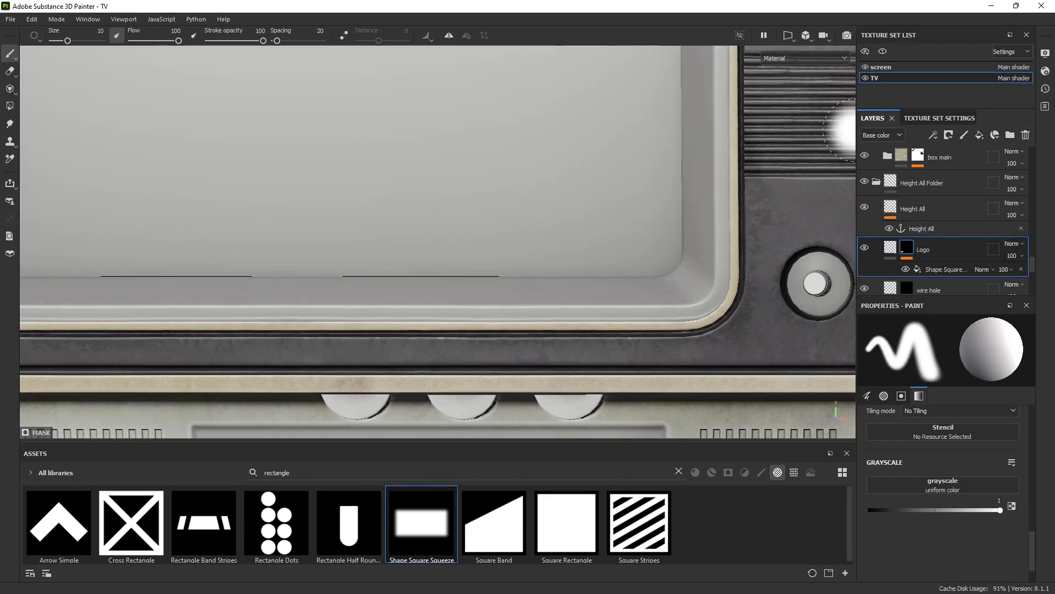
Switch back to the 2D UV view and select the Logo mask's Shape Square Squeeze fill
click(790, 35)
click(813, 79)
alt+right_drag(410, 266, 490, 274)
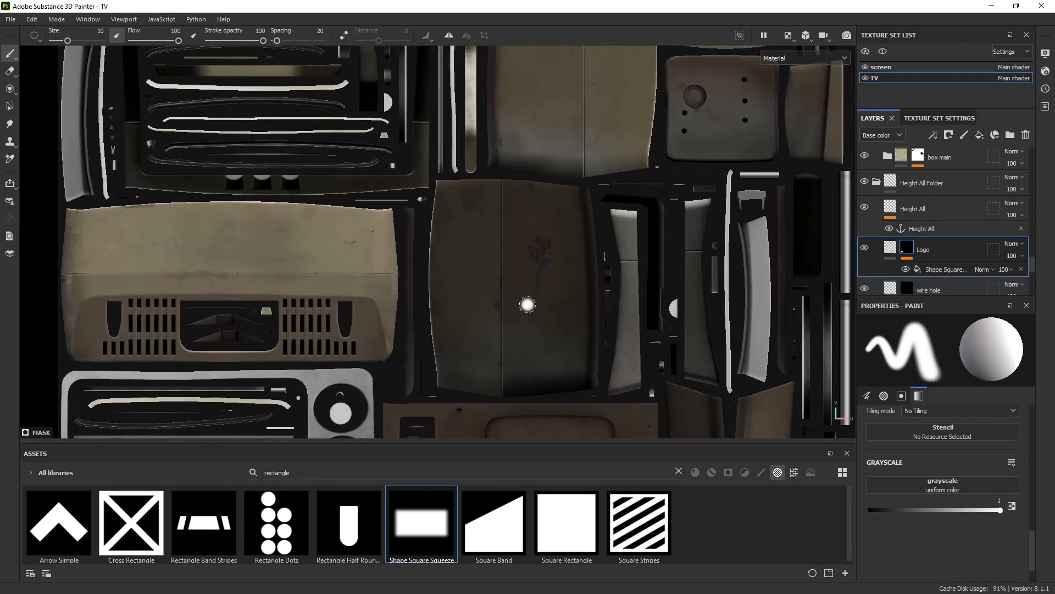
alt+middle_drag(528, 304, 586, 149)
alt+middle_drag(506, 247, 539, 92)
shift+right_drag(360, 252, 275, 264)
alt+right_drag(275, 269, 733, 419)
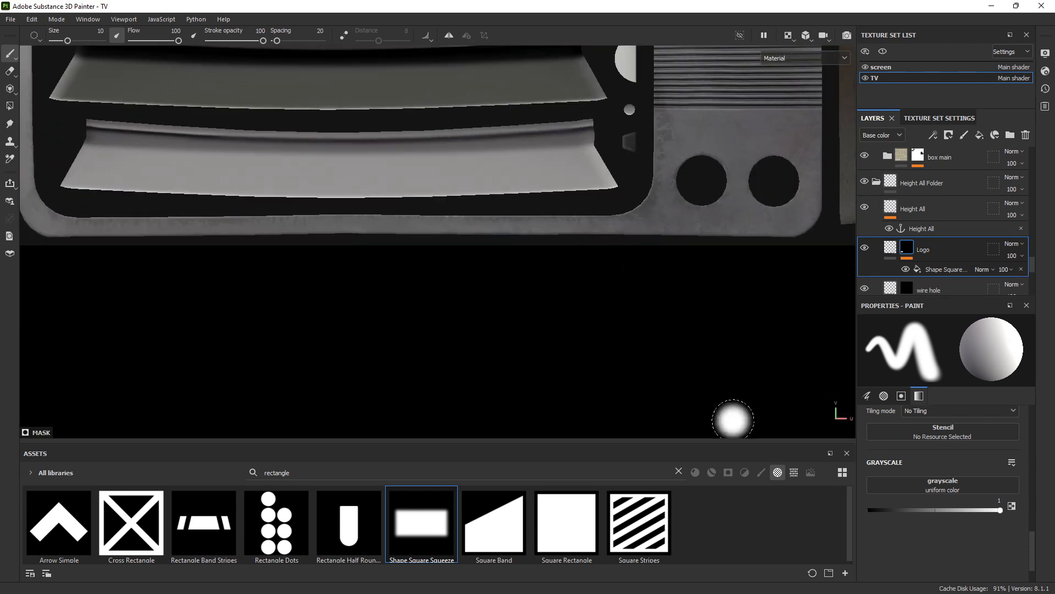
alt+middle_drag(352, 193, 423, 211)
alt+right_drag(374, 201, 409, 203)
click(929, 270)
Shrink the rectangle and move it to the front panel's bottom-centre strip
alt+right_drag(619, 263, 330, 136)
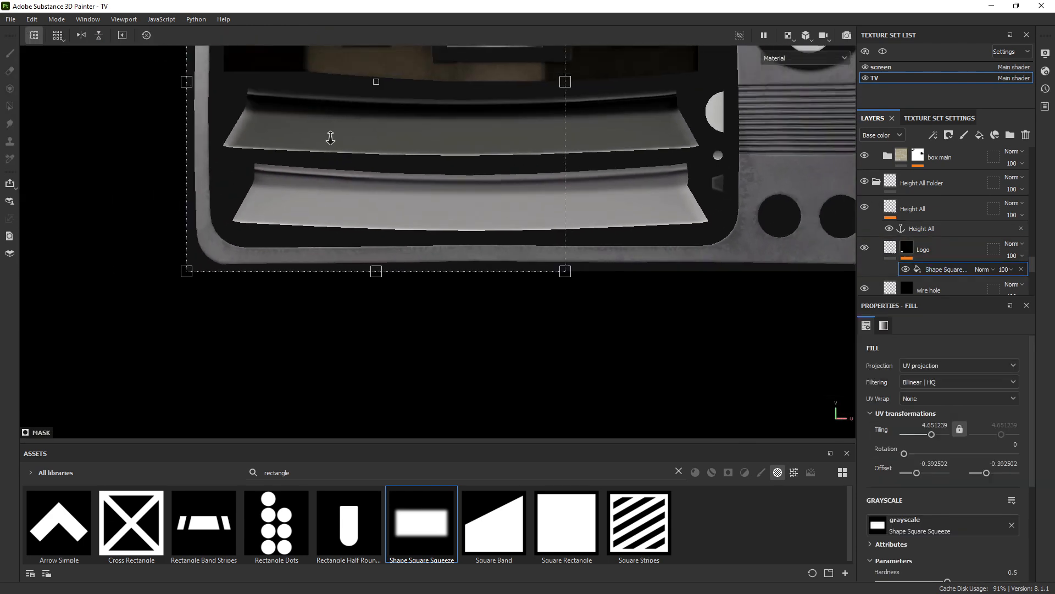
alt+middle_drag(463, 123, 453, 243)
alt+right_drag(453, 181, 436, 152)
alt+middle_drag(436, 152, 436, 187)
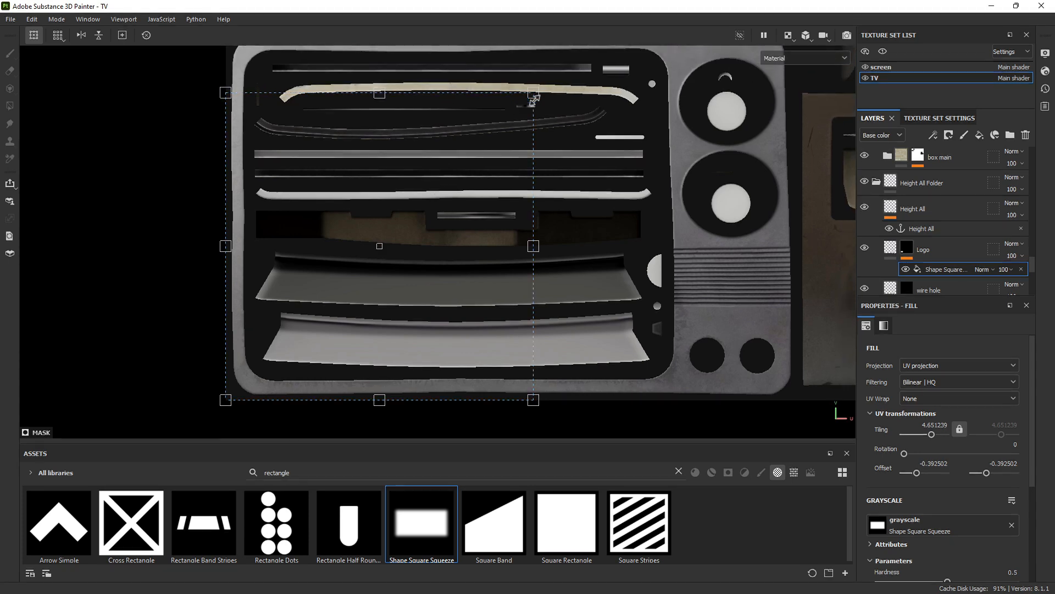
drag(423, 204, 284, 366)
alt+right_drag(348, 365, 690, 436)
alt+middle_drag(566, 409, 419, 216)
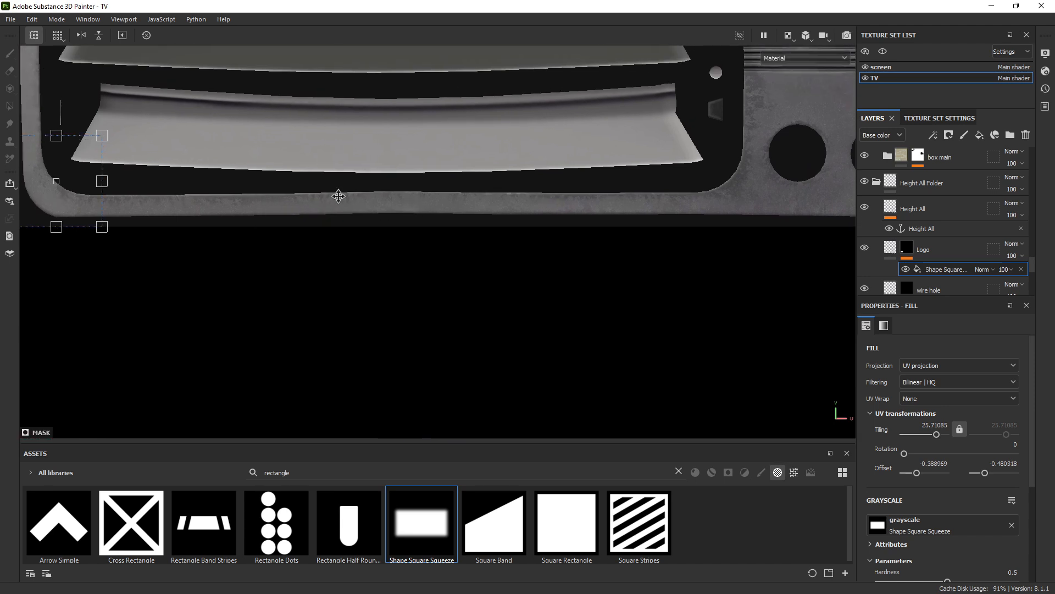
drag(339, 196, 430, 199)
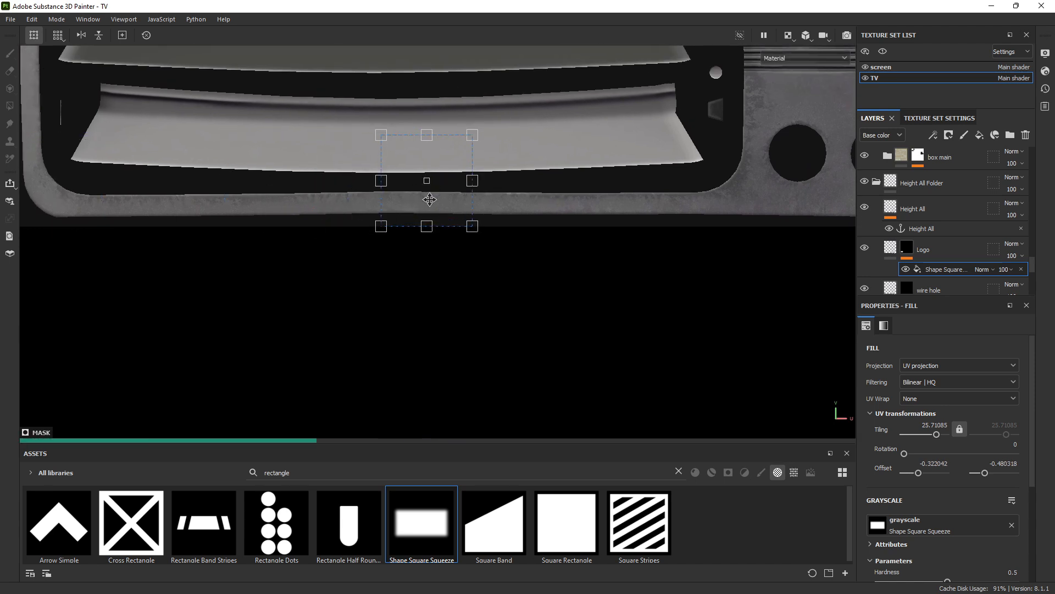
View the Logo mask alone, shrink the rectangle further to tiling 56.36 and nudge it up
alt+click(906, 249)
alt+right_drag(443, 206, 825, 335)
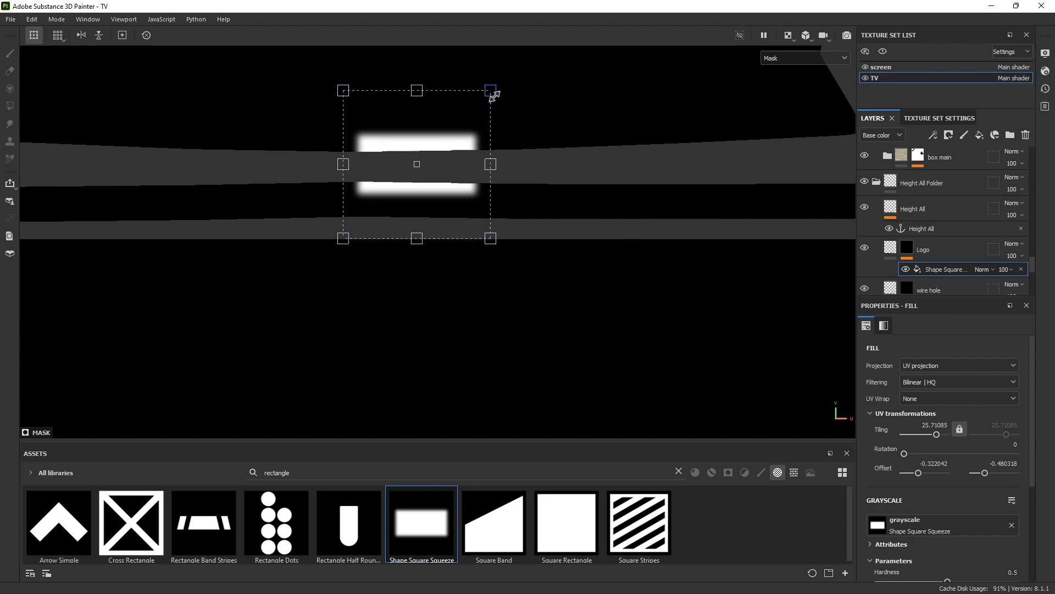
drag(484, 104, 405, 213)
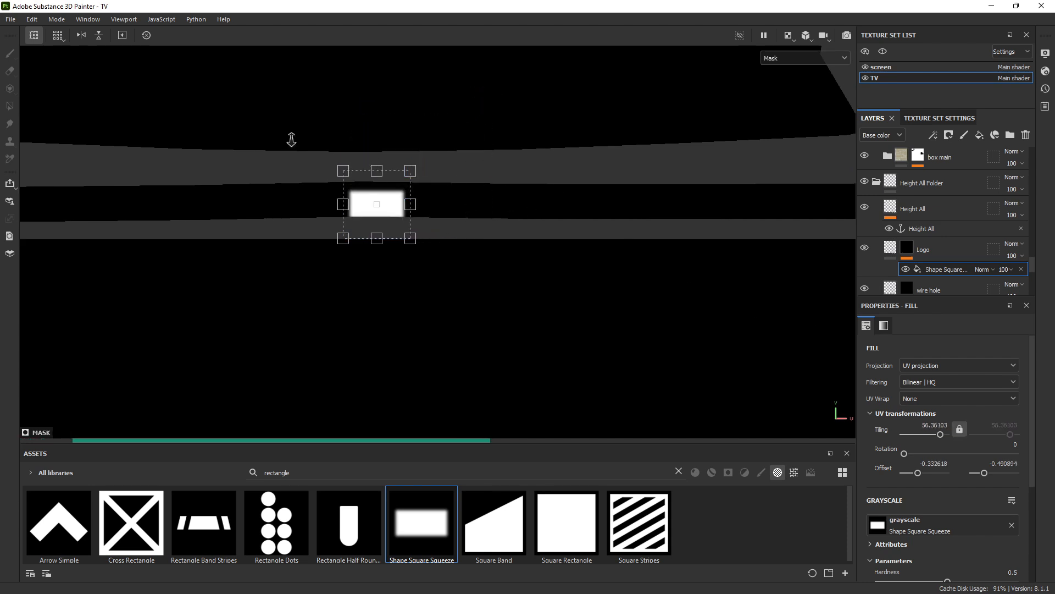
alt+right_drag(292, 139, 212, 80)
alt+middle_drag(471, 135, 467, 297)
alt+right_drag(495, 252, 473, 220)
alt+middle_drag(542, 220, 498, 220)
scroll(445, 352, up, 5)
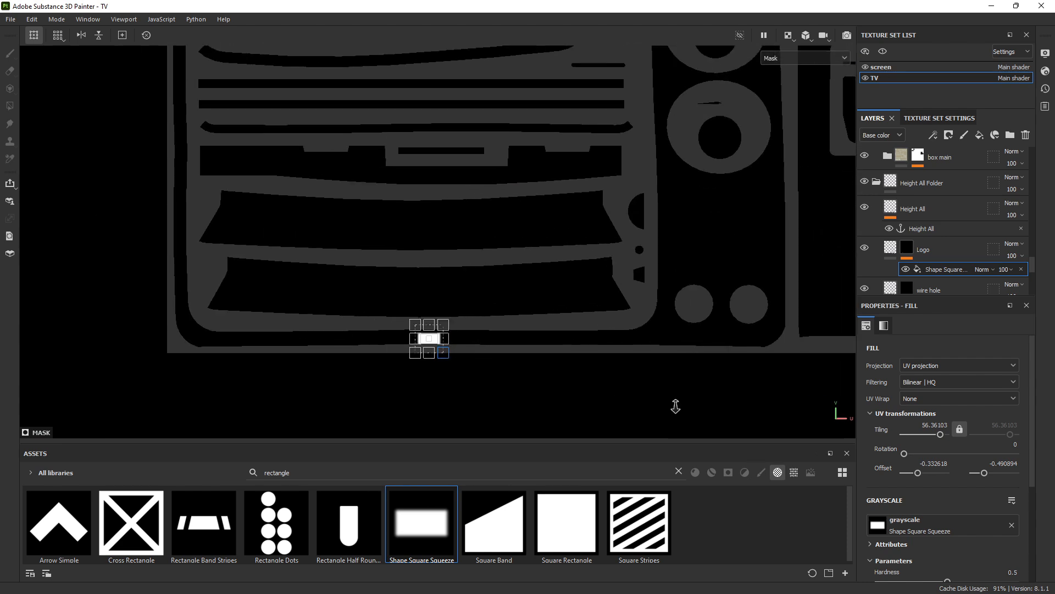
alt+right_drag(996, 422, 999, 421)
alt+middle_drag(391, 304, 397, 268)
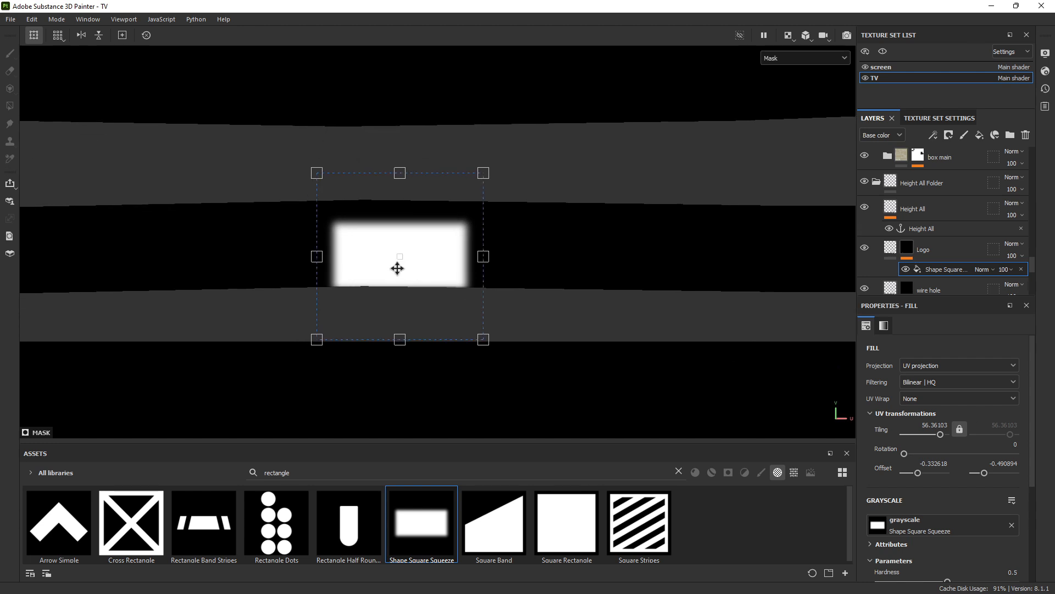
drag(399, 245, 398, 241)
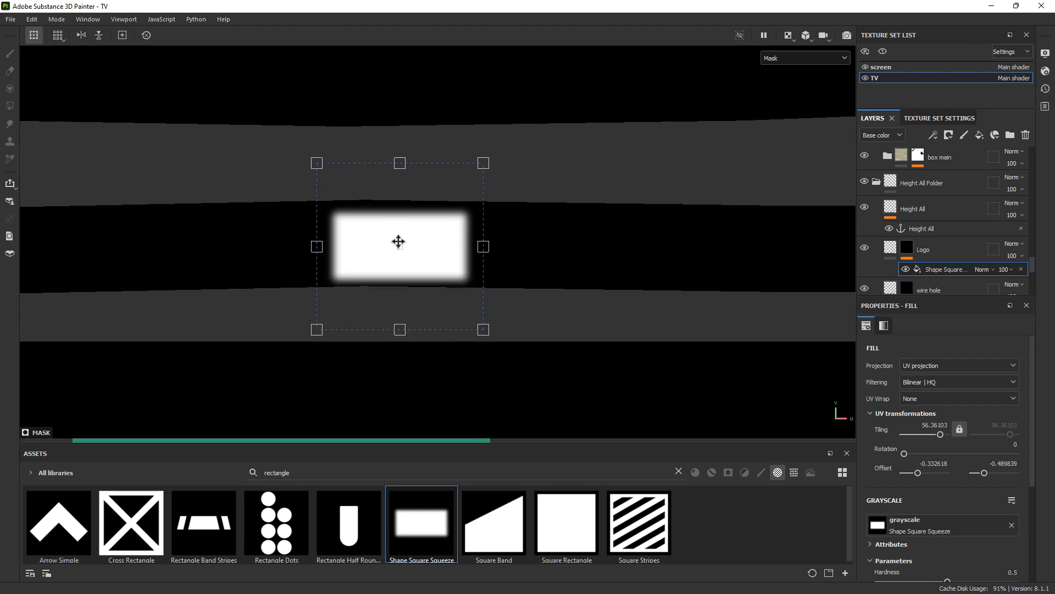
scroll(928, 501, down, 5)
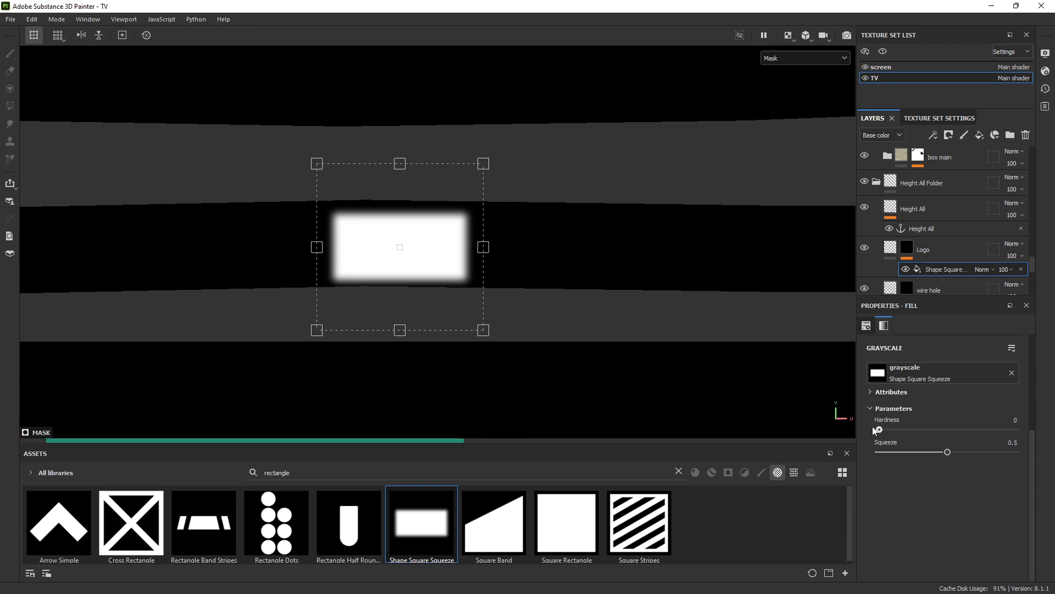
Raise the rectangle's hardness to 0.76, shorten it from the top and widen it rightward
drag(881, 430, 984, 433)
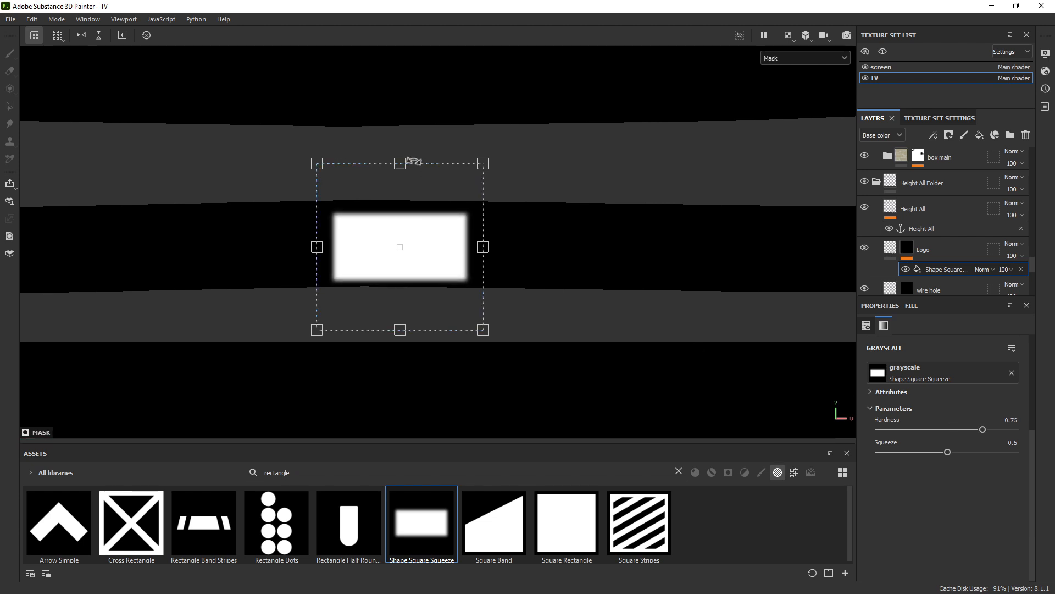
drag(403, 168, 401, 171)
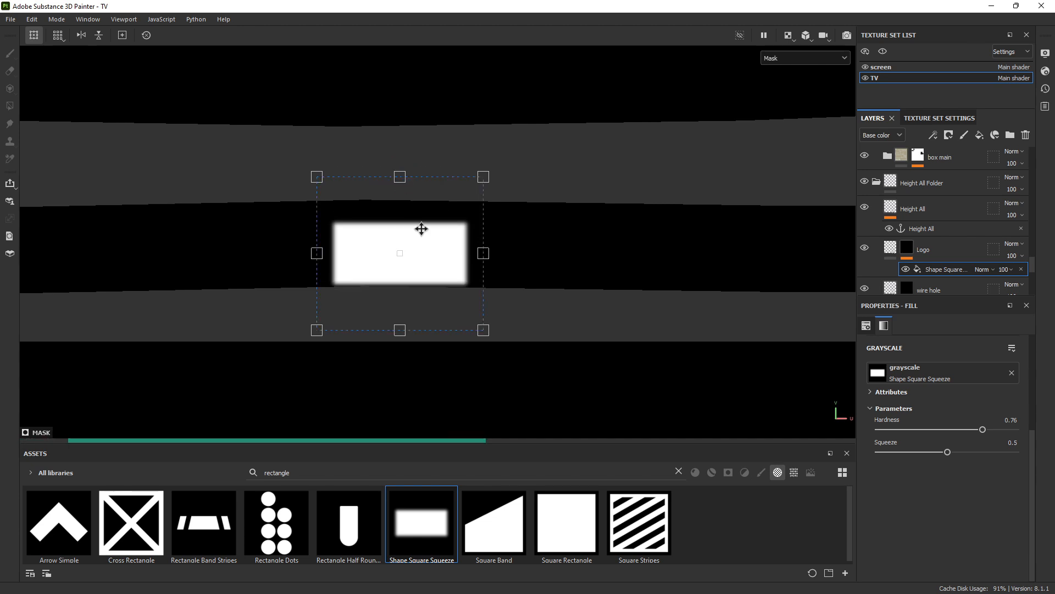
drag(421, 219, 422, 220)
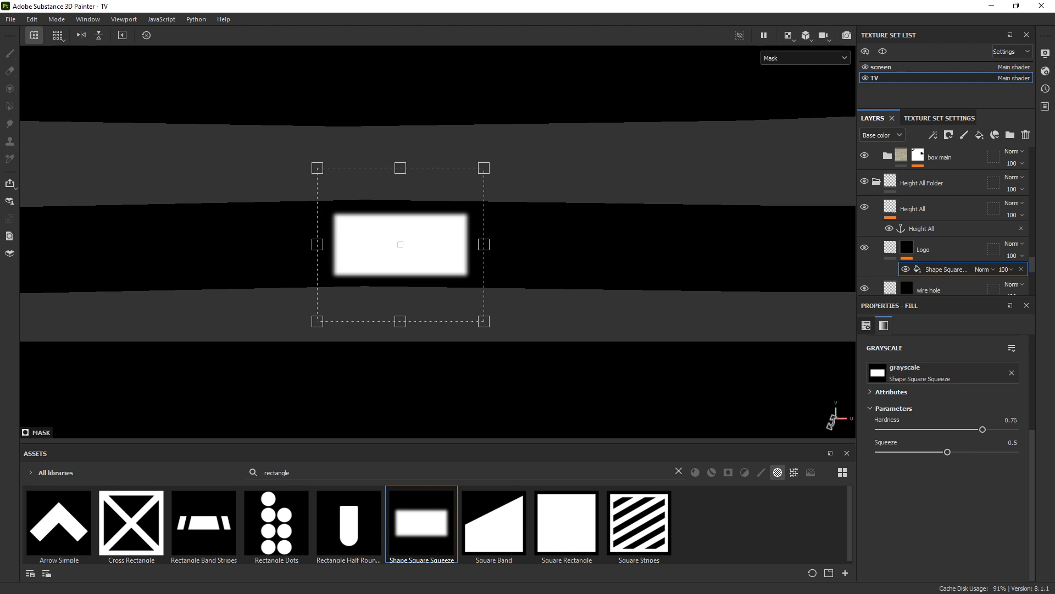
drag(529, 248, 582, 252)
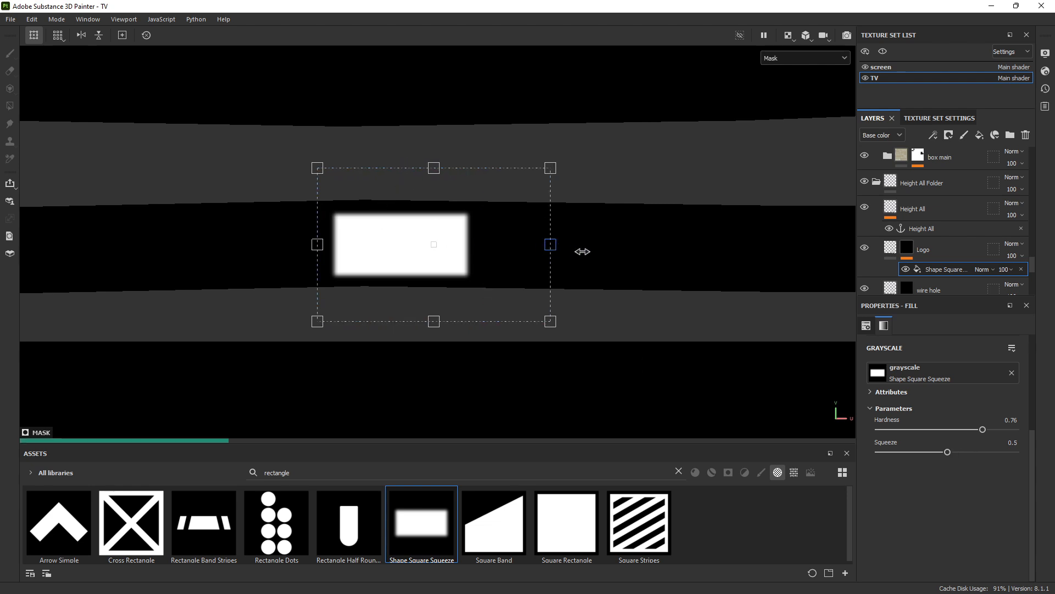
alt+right_drag(593, 270, 193, 144)
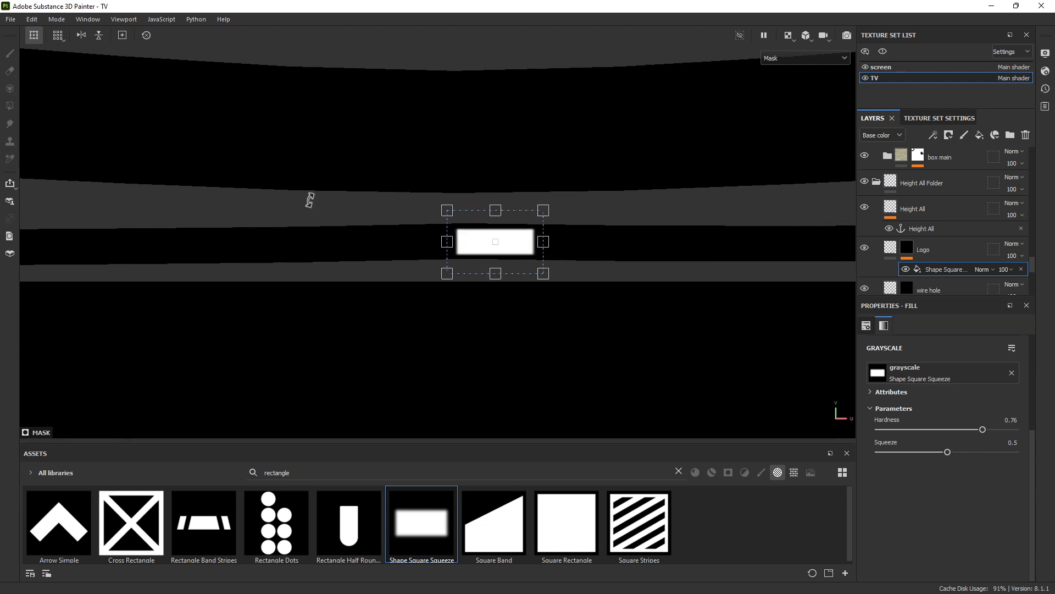
Bring the Toshiba logo reference photo forward and position it beside the model
key(alt+Tab)
scroll(430, 254, down, 7)
mouse_move(416, 258)
right_down()
mouse_move(461, 260)
mouse_move(87, 212)
mouse_move(1, 229)
right_up()
scroll(425, 244, up, 3)
Move the reference photo aside, then shorten the logo rectangle from the top and widen it rightward
mouse_move(560, 254)
alt+right_down()
mouse_move(608, 264)
mouse_move(659, 314)
alt+right_up()
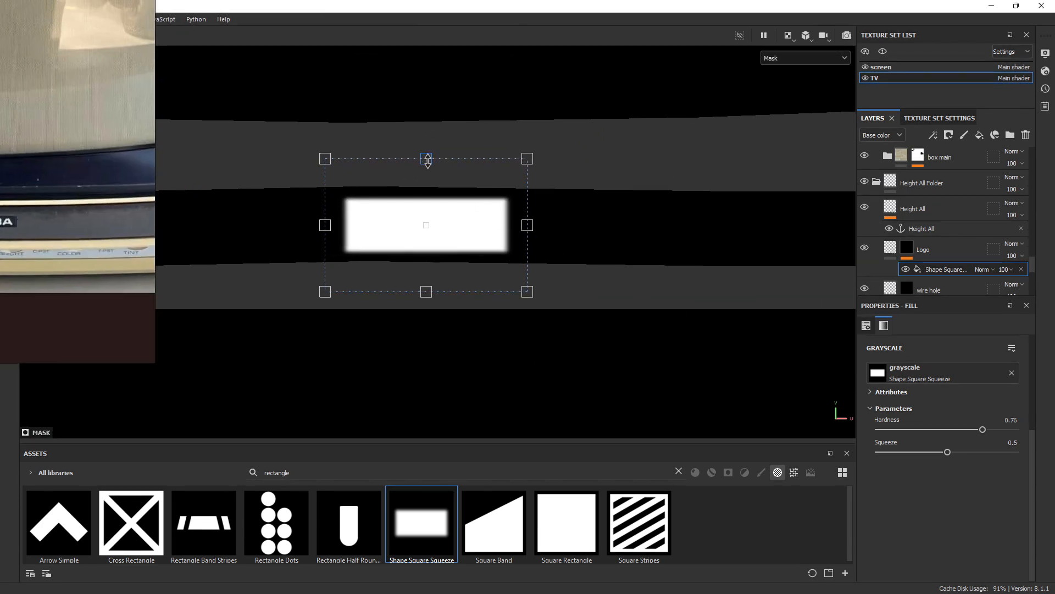
drag(428, 160, 428, 174)
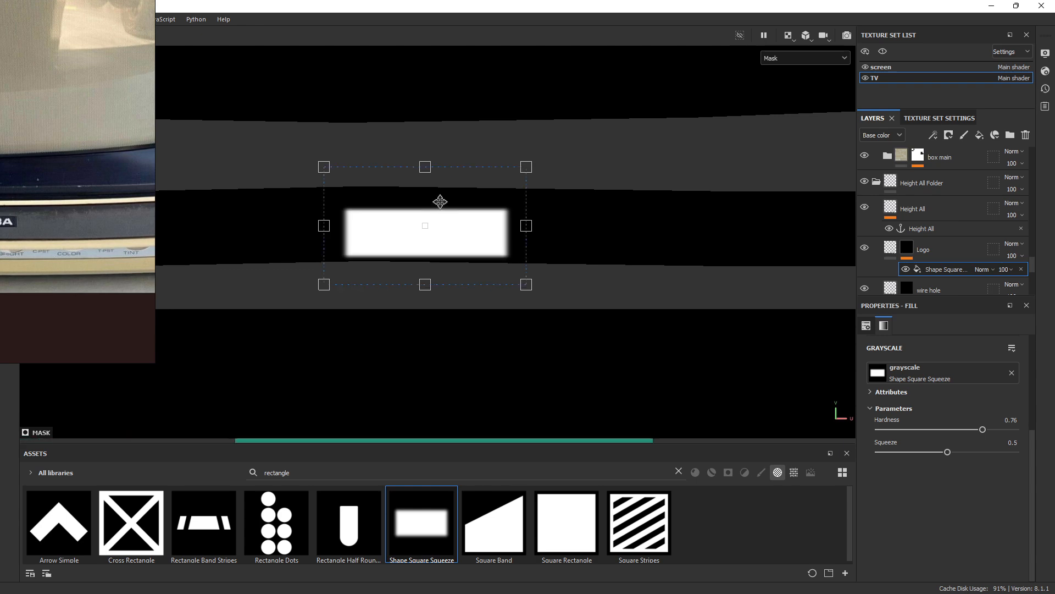
drag(526, 226, 649, 233)
drag(570, 226, 563, 226)
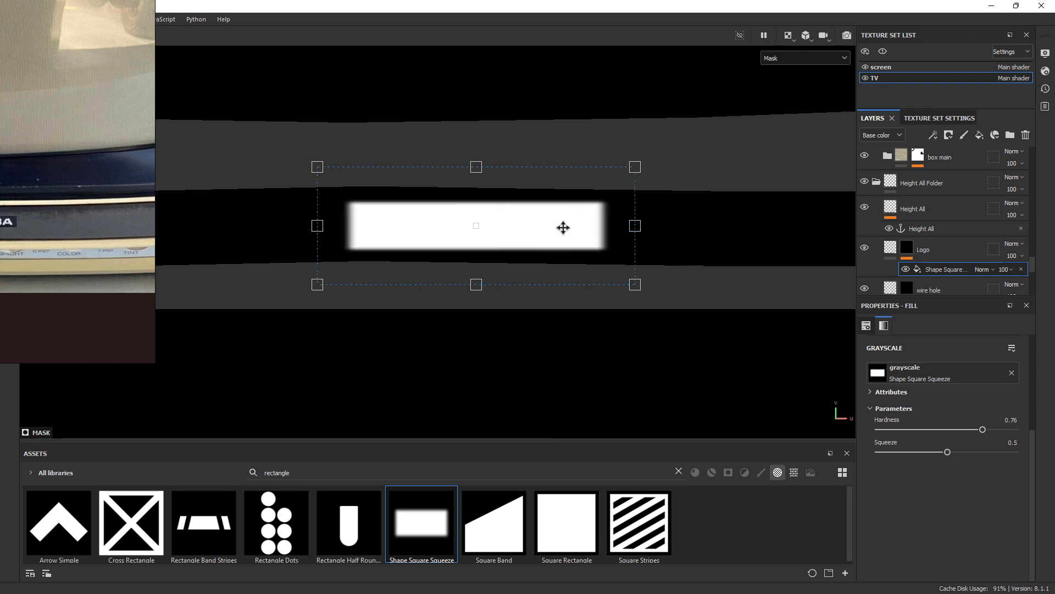
scroll(664, 253, down, 4)
scroll(669, 194, down, 5)
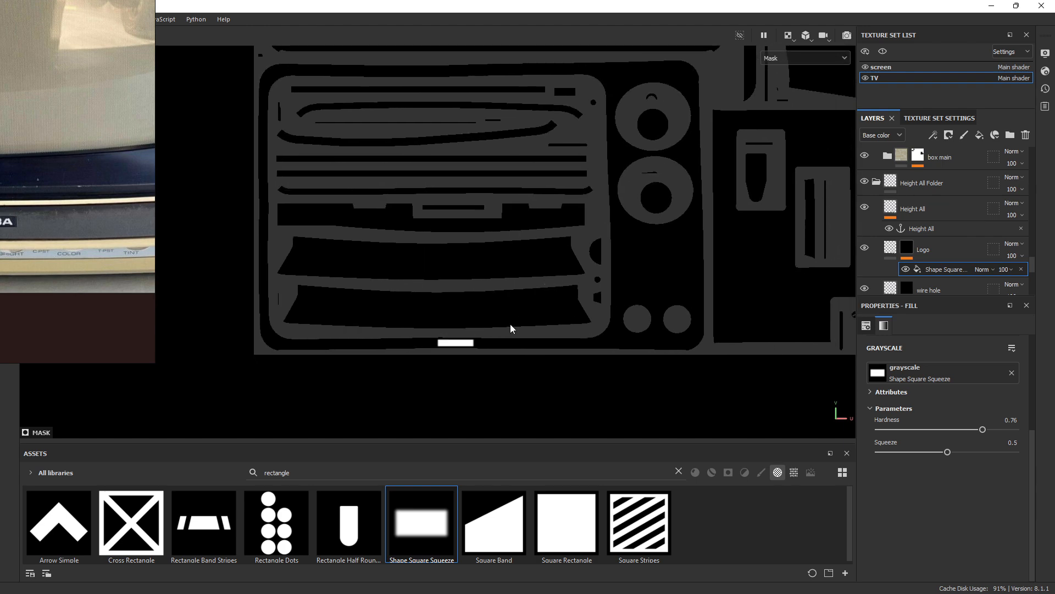
Frame the widened logo bar in the UV view and move the reference photo off to the side
alt+right_drag(511, 329, 647, 363)
alt+middle_drag(536, 358, 517, 429)
alt+right_drag(526, 396, 412, 328)
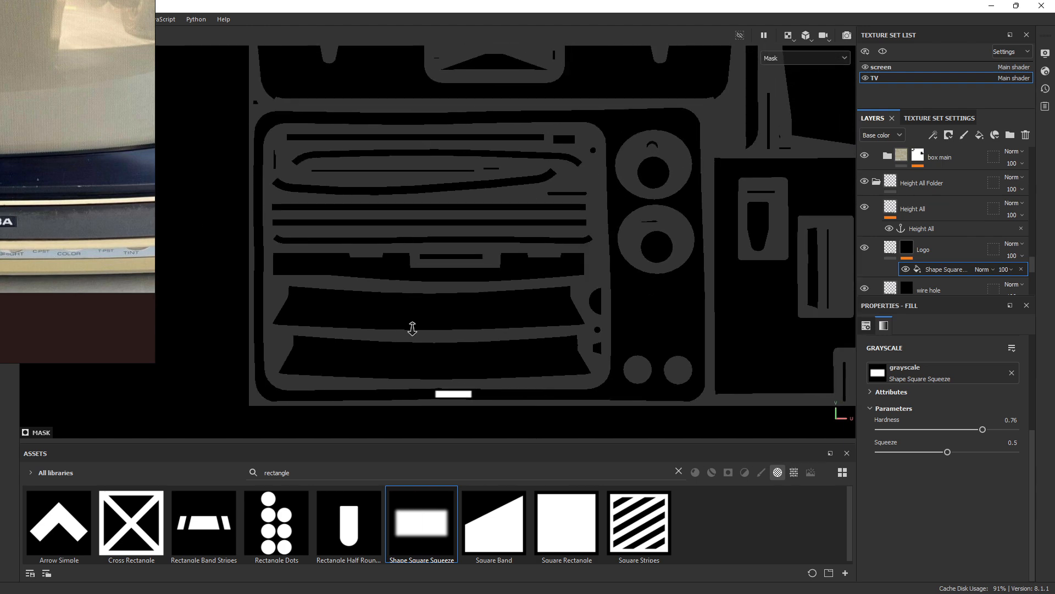
alt+middle_drag(468, 345, 459, 303)
alt+right_drag(423, 288, 503, 360)
alt+middle_drag(502, 360, 474, 145)
alt+right_drag(466, 200, 787, 341)
click(470, 218)
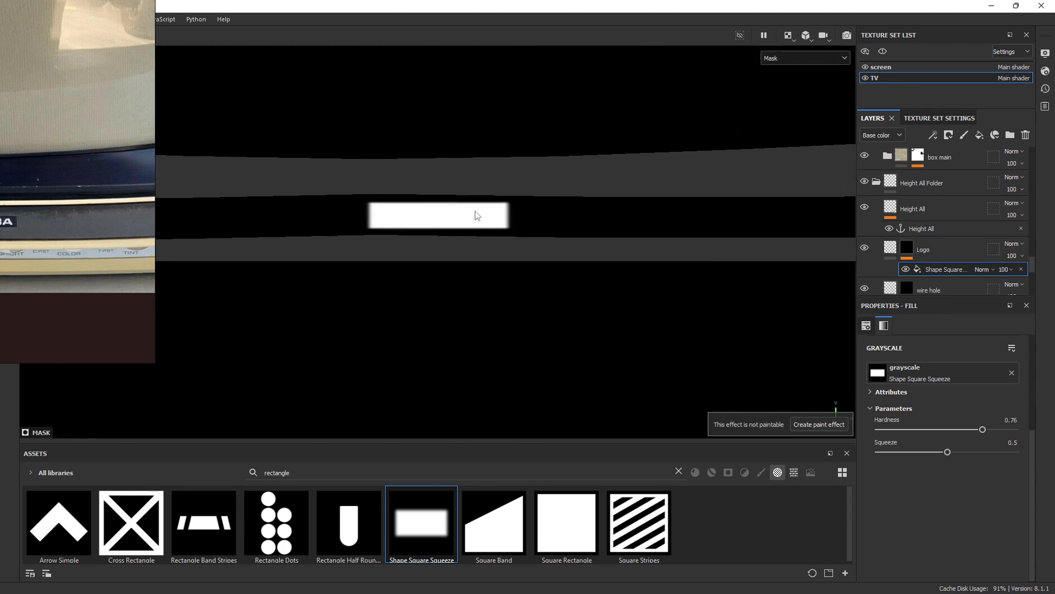
right_drag(18, 117, 0, 143)
alt+right_drag(454, 241, 571, 280)
Widen the logo mask rectangle by dragging its right handle, then frame it closely
key(q)
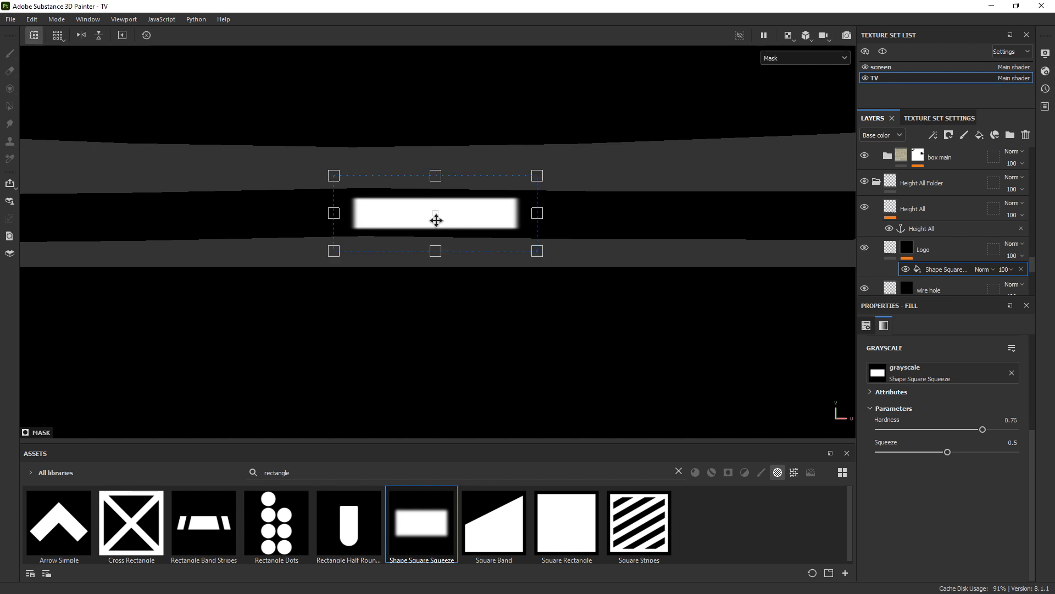
mouse_move(586, 215)
mouse_down()
mouse_move(626, 214)
mouse_move(572, 214)
mouse_move(698, 214)
mouse_move(516, 218)
mouse_move(594, 218)
mouse_move(576, 216)
mouse_up()
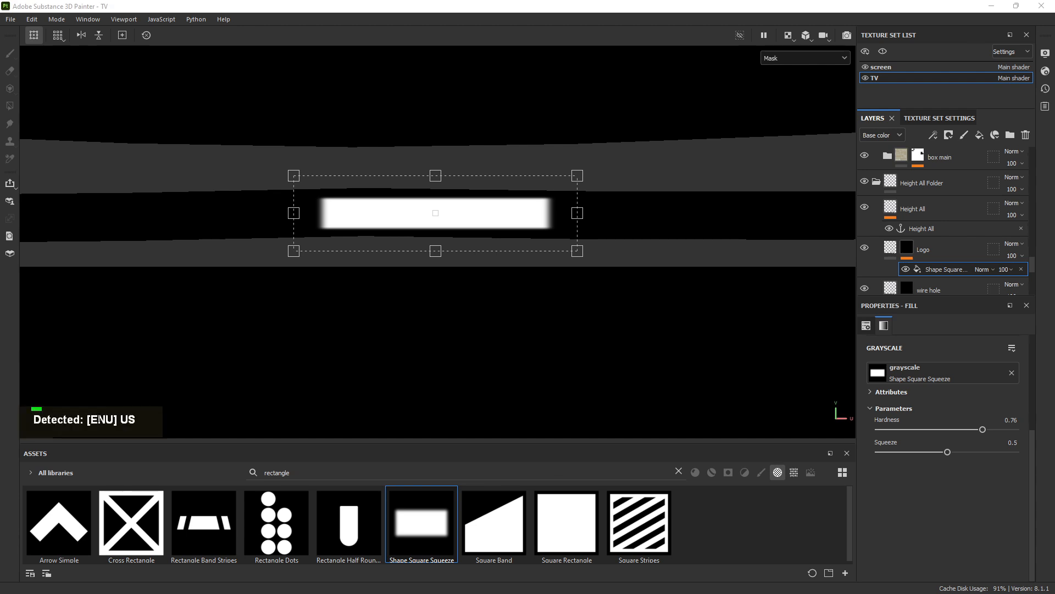
alt+right_drag(200, 372, 189, 367)
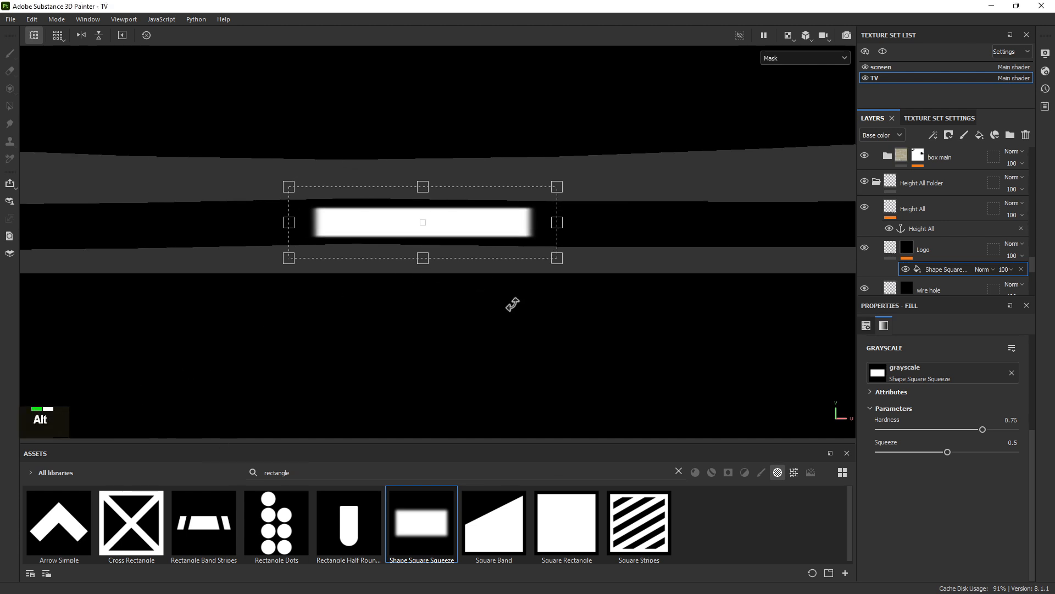
alt+right_drag(513, 304, 539, 338)
alt+middle_drag(472, 276, 514, 291)
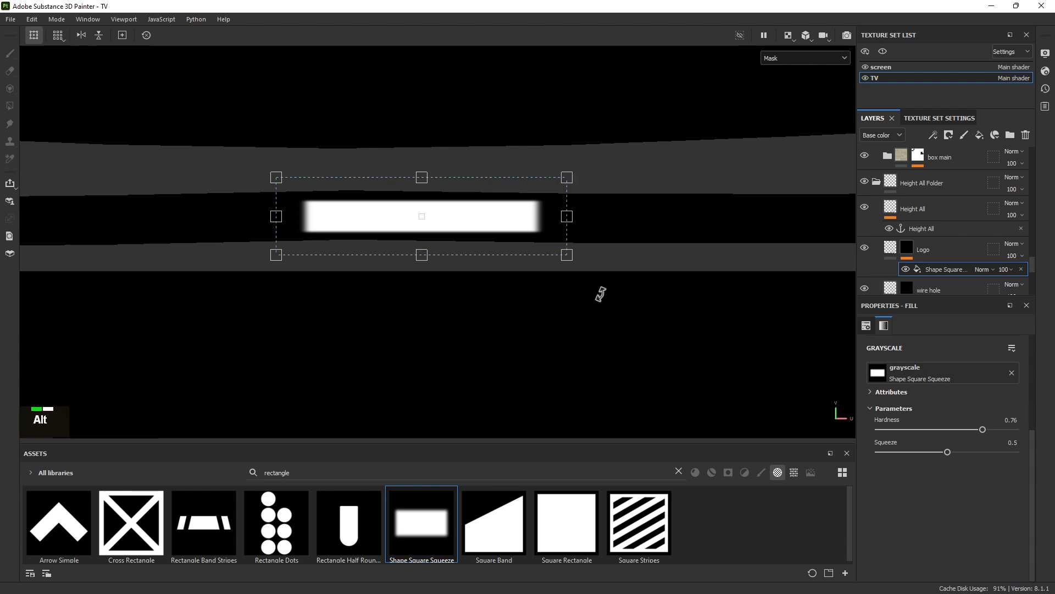
alt+right_drag(602, 293, 414, 165)
alt+right_drag(665, 281, 530, 212)
alt+middle_drag(674, 310, 436, 304)
alt+right_drag(563, 251, 531, 195)
alt+middle_drag(487, 219, 525, 306)
alt+scroll(526, 307, up, 1)
alt+right_drag(521, 269, 731, 379)
alt+middle_drag(473, 387, 478, 260)
alt+right_drag(434, 217, 594, 299)
alt+middle_drag(452, 263, 683, 257)
alt+right_drag(536, 247, 814, 352)
alt+middle_drag(522, 267, 448, 267)
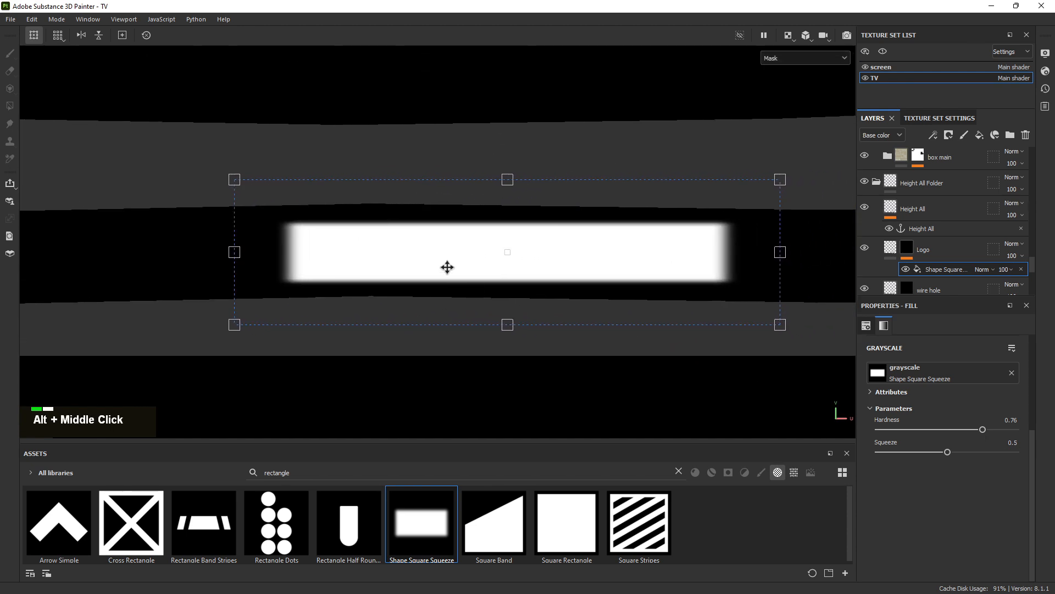
alt+right_drag(447, 268, 529, 157)
Make the logo rectangle slightly taller symmetrically and raise its Hardness to 0.91
key(ctrl)
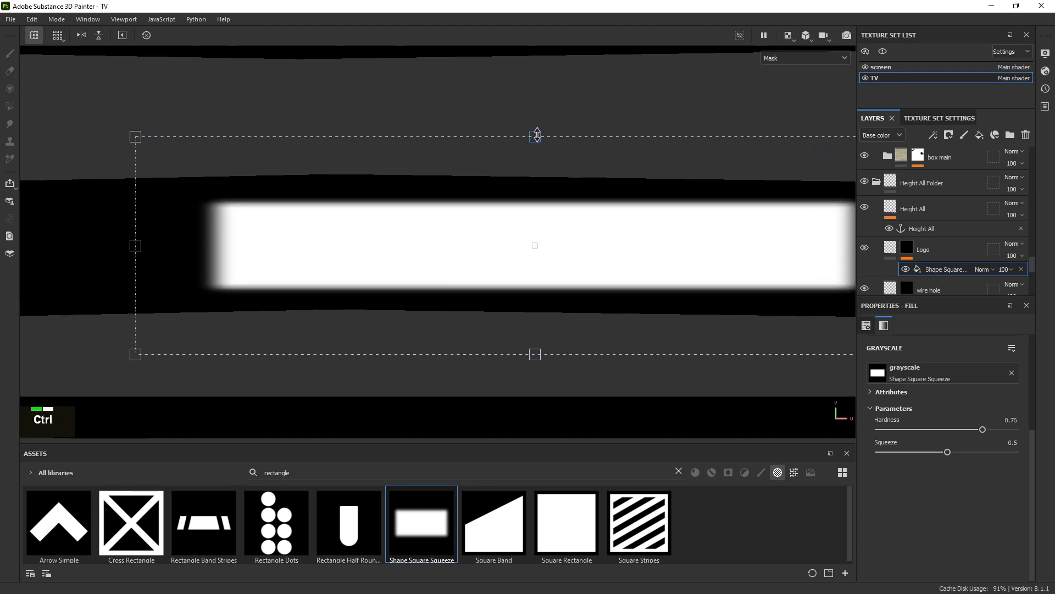
ctrl+drag(537, 134, 537, 132)
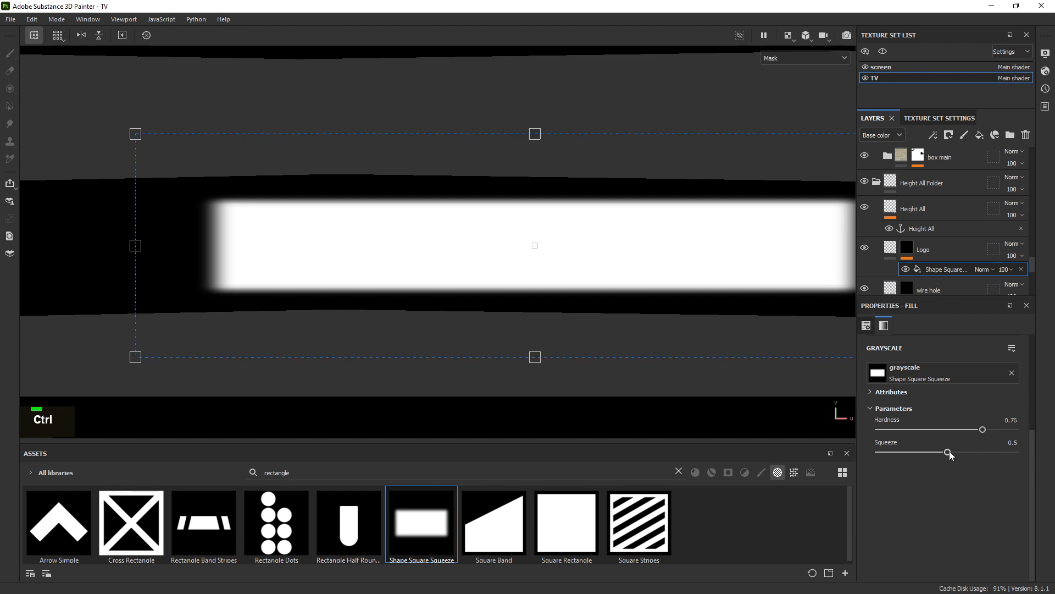
drag(988, 429, 998, 431)
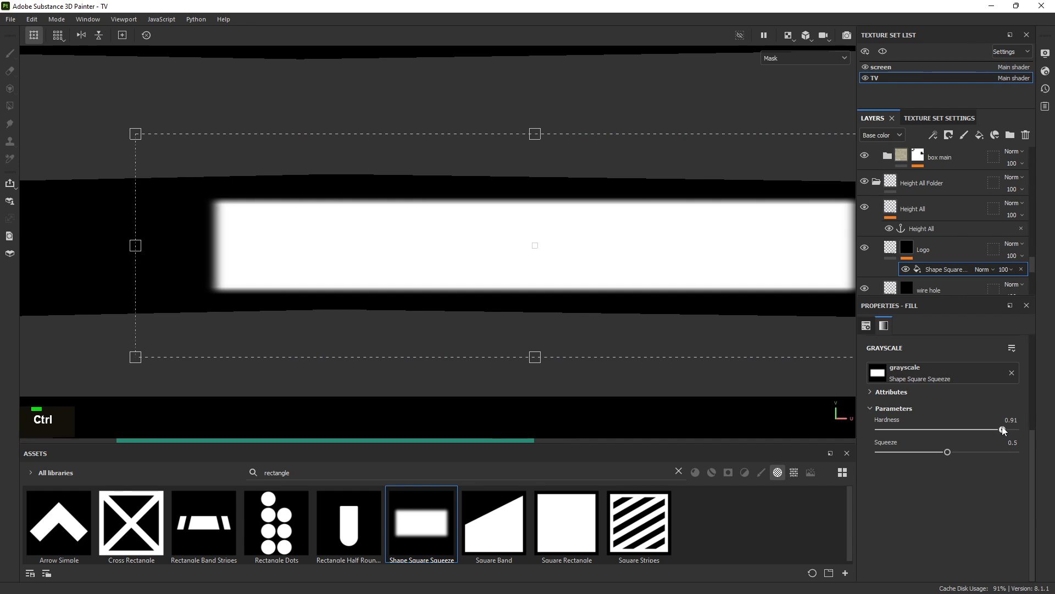
alt+right_drag(637, 239, 344, 127)
alt+right_drag(668, 218, 372, 179)
alt+middle_drag(599, 227, 492, 240)
alt+right_drag(617, 262, 456, 211)
alt+right_drag(607, 213, 238, 89)
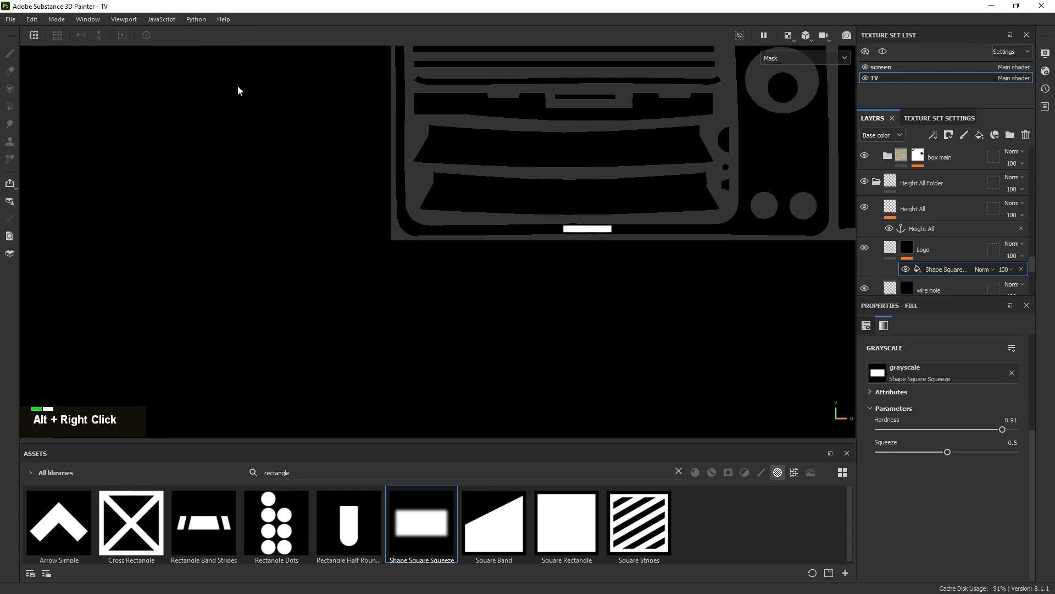
Select the Logo layer and set its height to -0.2, recessing the rectangle into the front strip
alt+middle_drag(502, 192, 365, 276)
alt+middle_drag(531, 207, 460, 229)
alt+right_drag(459, 228, 776, 61)
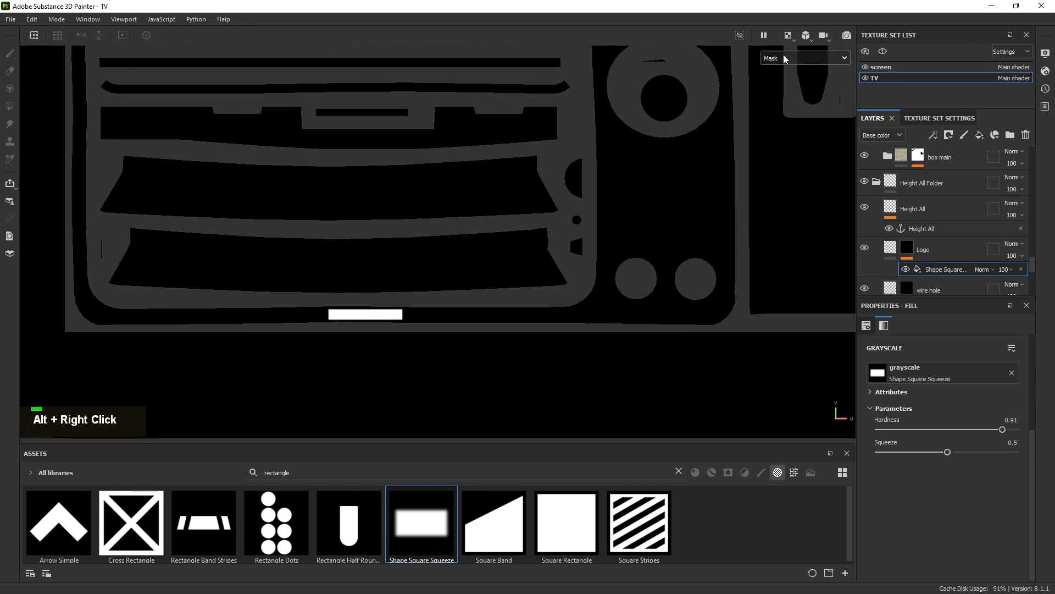
click(789, 35)
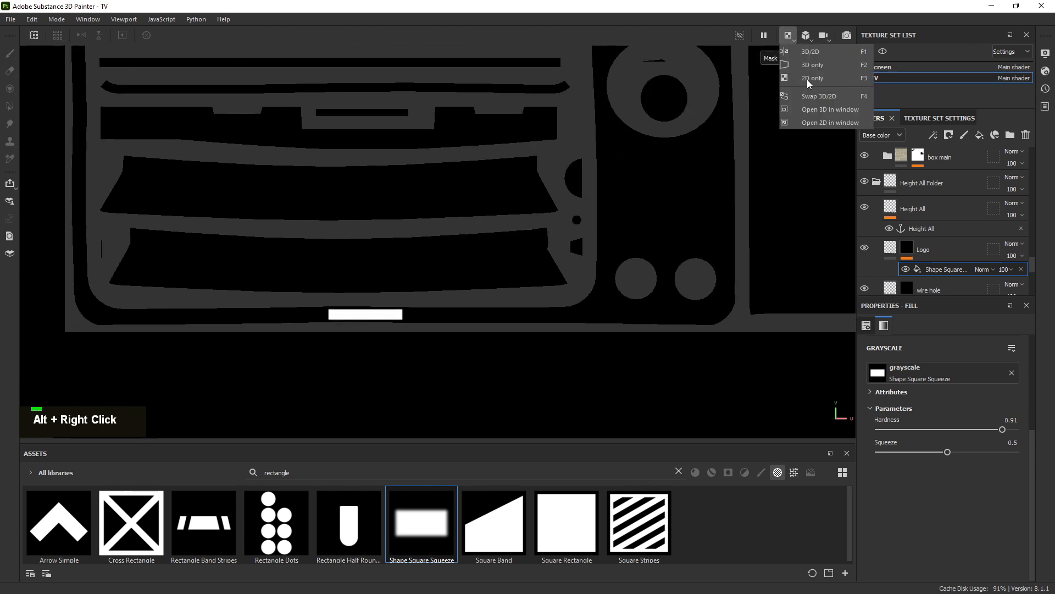
click(891, 249)
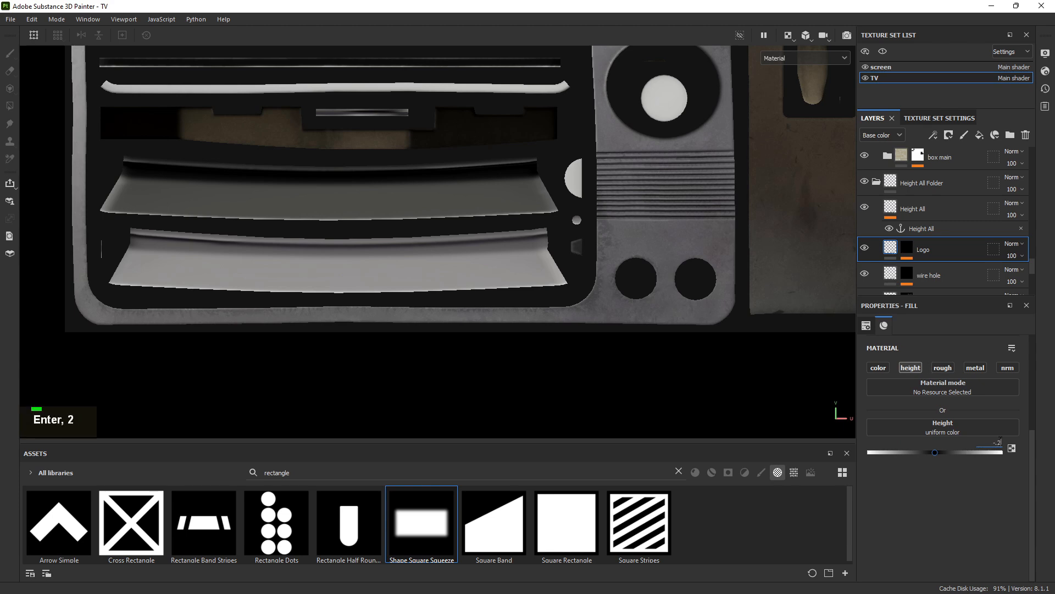
alt+right_drag(419, 198, 671, 387)
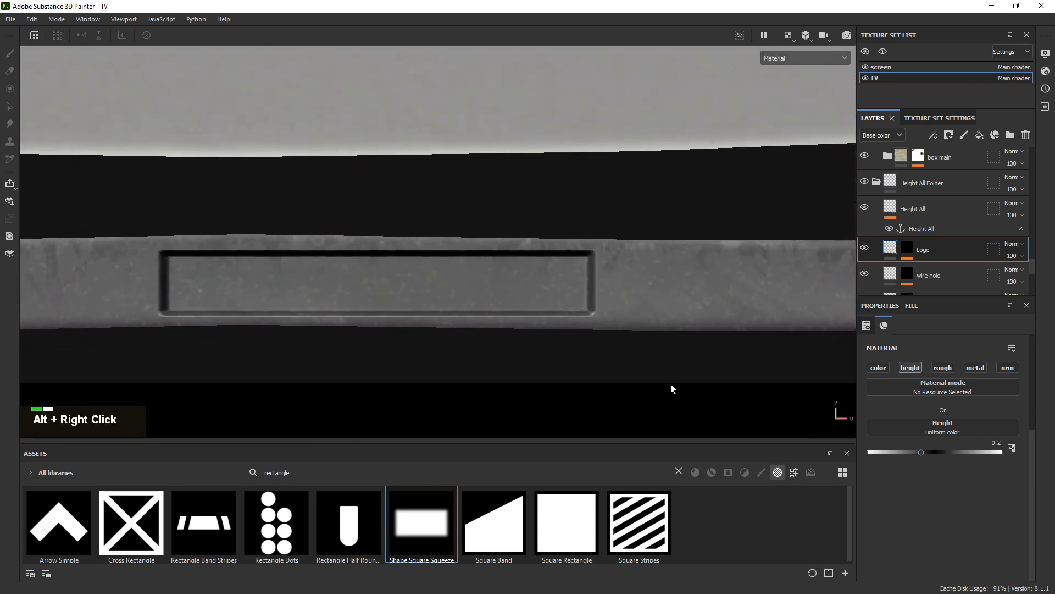
Switch to the 3D view and inspect the recessed logo slot and knob recesses
click(805, 39)
click(810, 65)
alt+drag(537, 337, 565, 351)
alt+right_drag(565, 351, 363, 297)
alt+drag(363, 297, 368, 319)
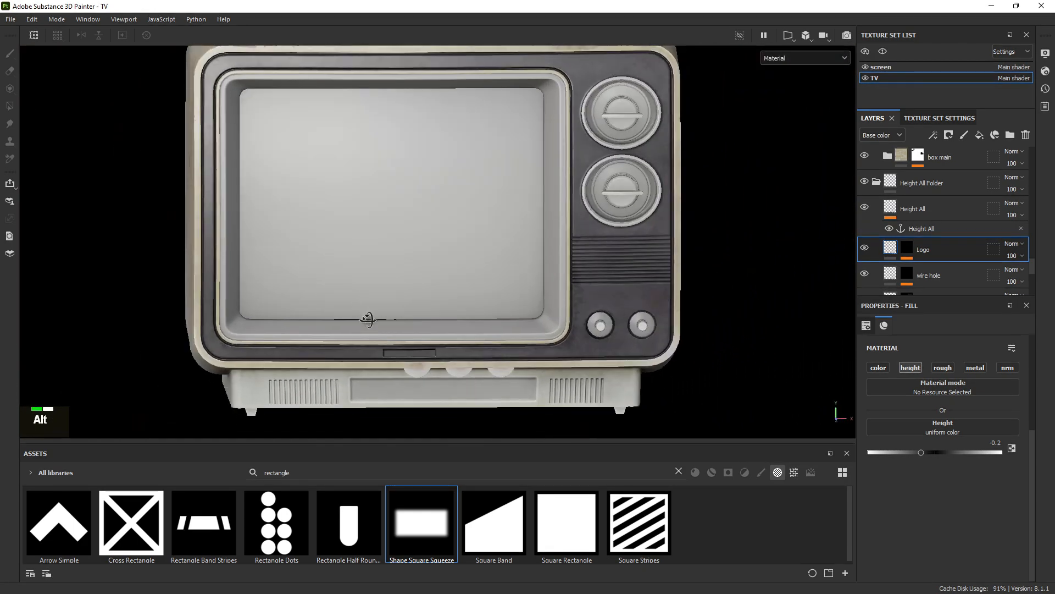
alt+right_drag(367, 320, 792, 440)
alt+middle_drag(792, 439, 391, 290)
alt+drag(391, 290, 412, 271)
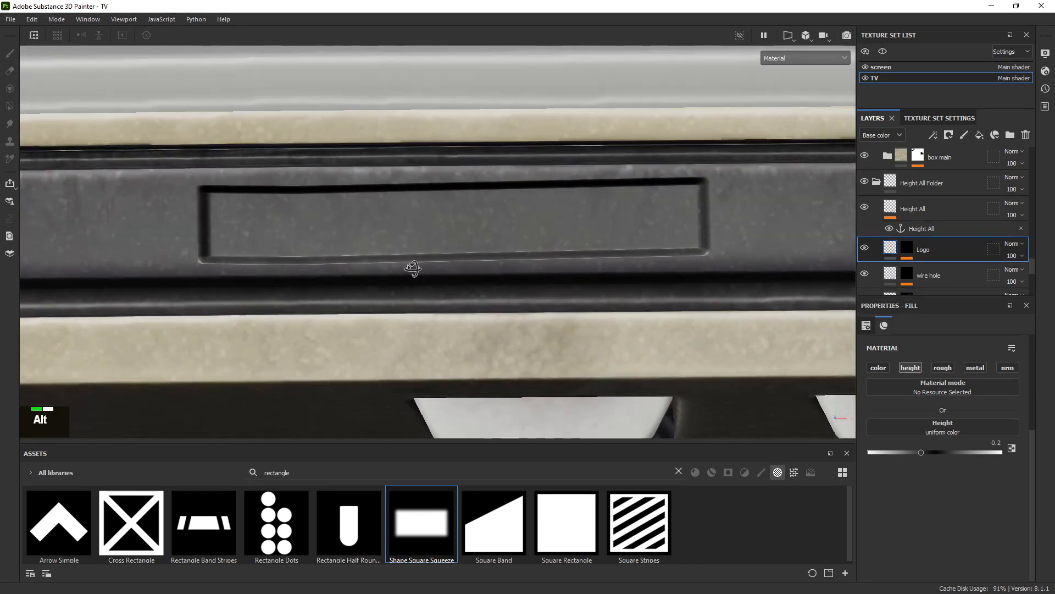
alt+right_drag(385, 192, 323, 158)
alt+middle_drag(629, 150, 453, 286)
alt+drag(452, 286, 517, 308)
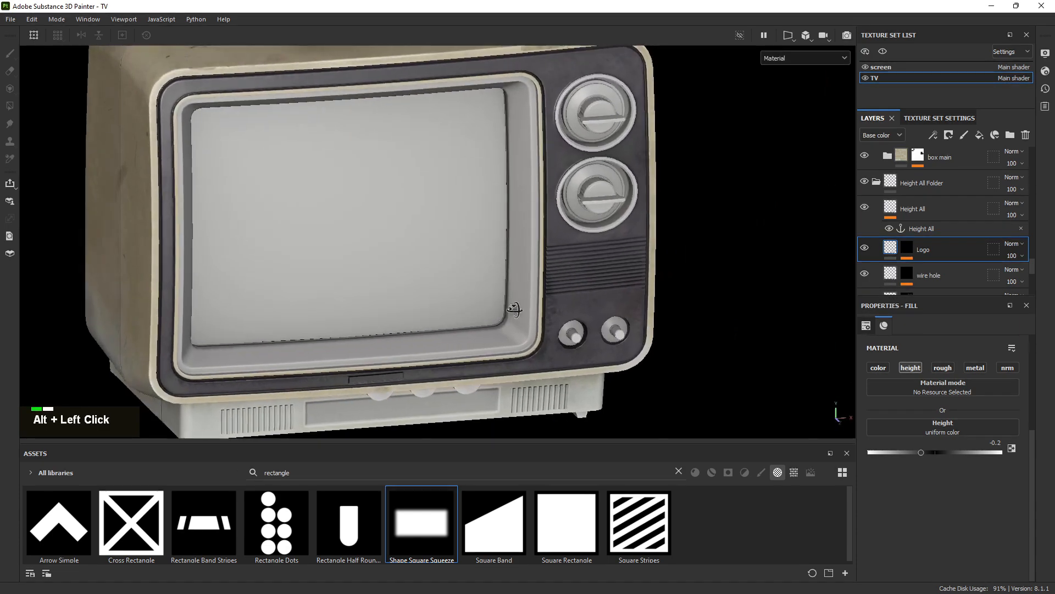
alt+right_drag(516, 308, 499, 275)
alt+drag(500, 275, 440, 250)
alt+right_drag(410, 356, 1030, 564)
alt+middle_drag(417, 432, 295, 222)
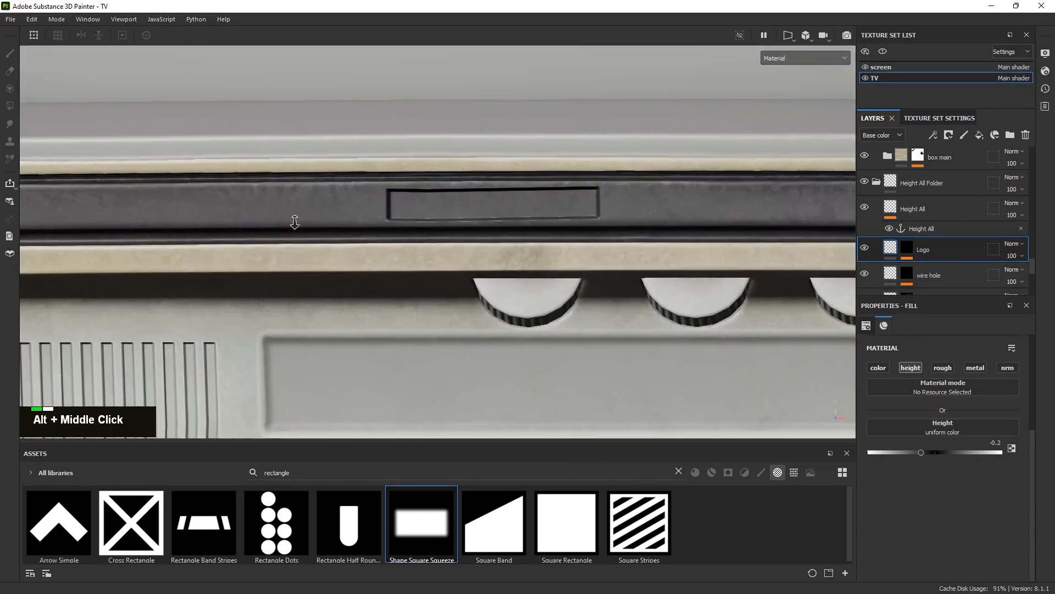
alt+right_drag(99, 159, 166, 204)
alt+middle_drag(166, 204, 49, 313)
alt+right_drag(633, 285, 160, 100)
alt+middle_drag(583, 208, 305, 260)
alt+drag(306, 261, 385, 288)
alt+middle_drag(384, 288, 476, 228)
alt+drag(476, 228, 362, 260)
shift+right_drag(363, 260, 433, 276)
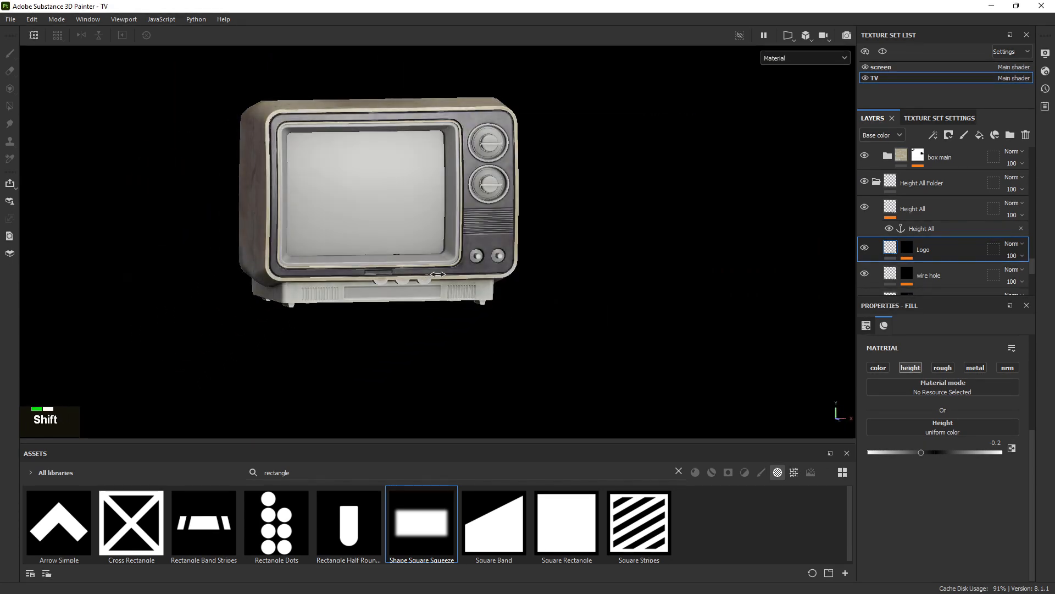
alt+middle_drag(434, 276, 477, 318)
alt+drag(477, 318, 395, 279)
alt+right_drag(395, 280, 989, 446)
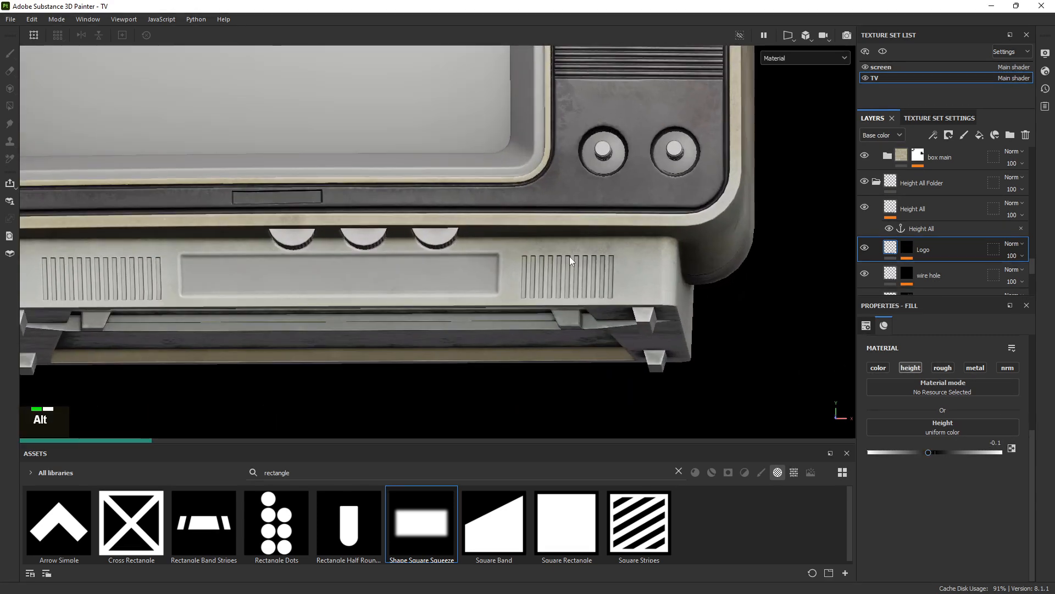
alt+right_drag(439, 241, 704, 299)
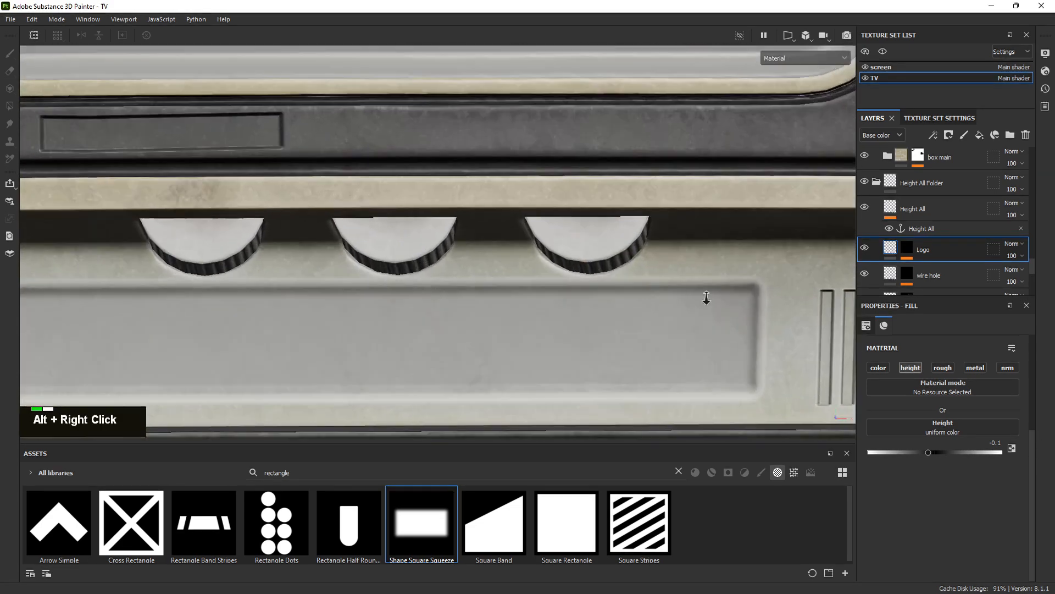
alt+middle_drag(704, 299, 561, 241)
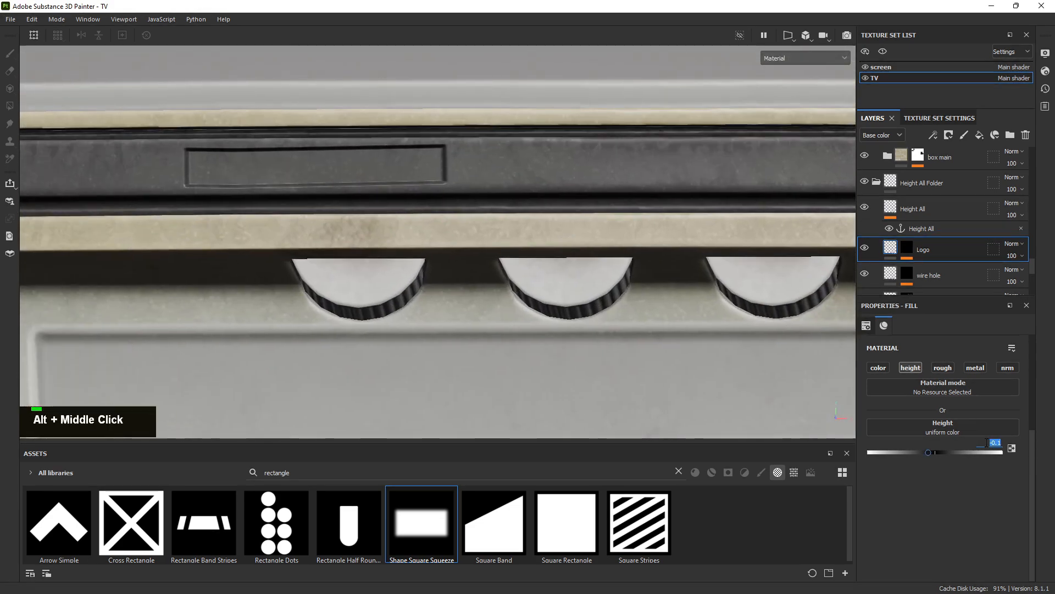
Change the Logo layer's height to -0.1 and check the shallower plate recess
text(-)
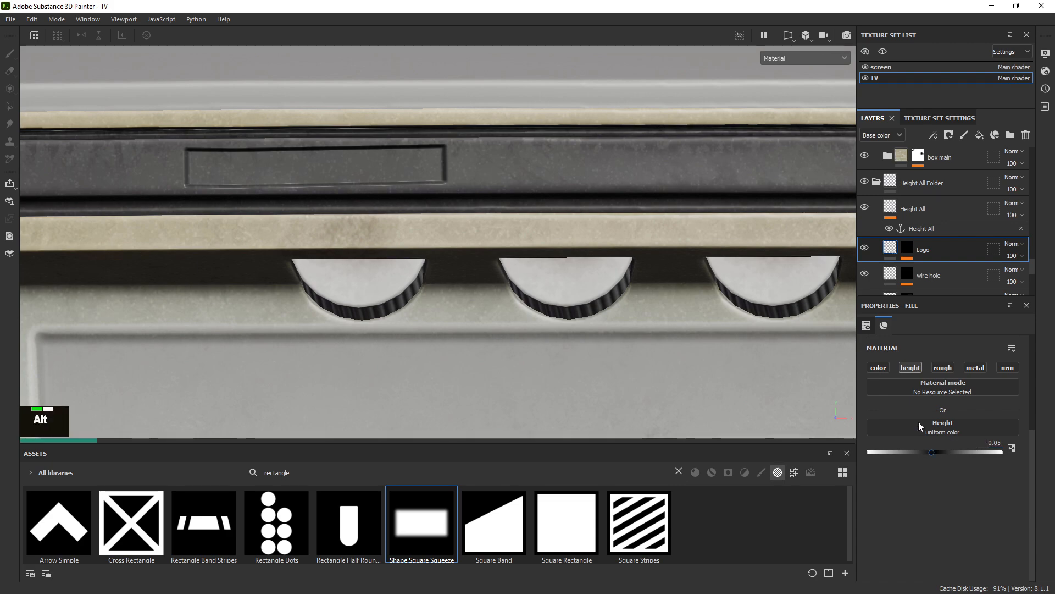
alt+drag(657, 326, 594, 238)
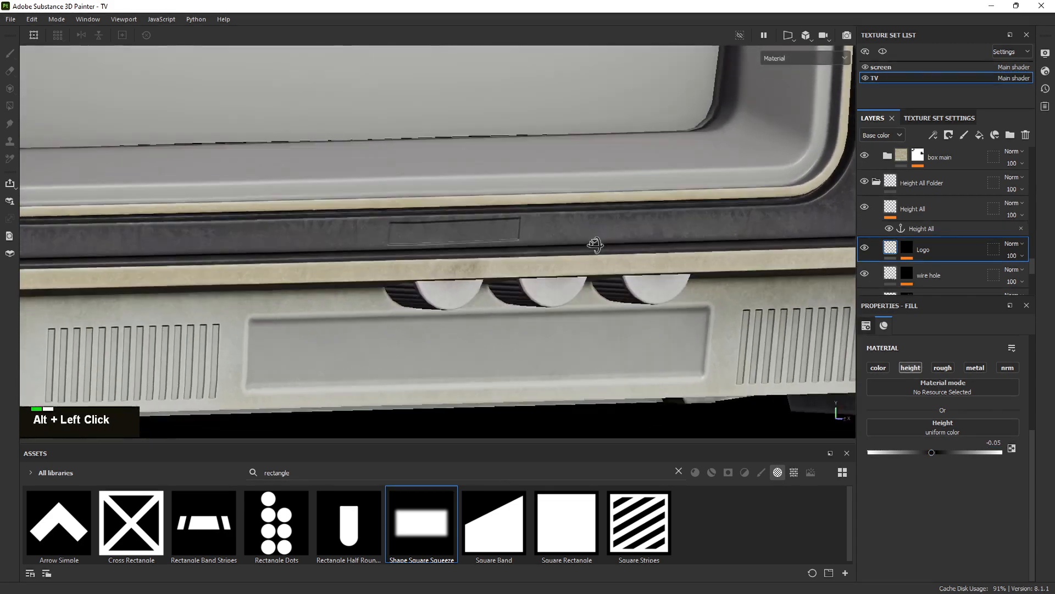
alt+right_drag(594, 238, 573, 248)
alt+drag(573, 249, 509, 250)
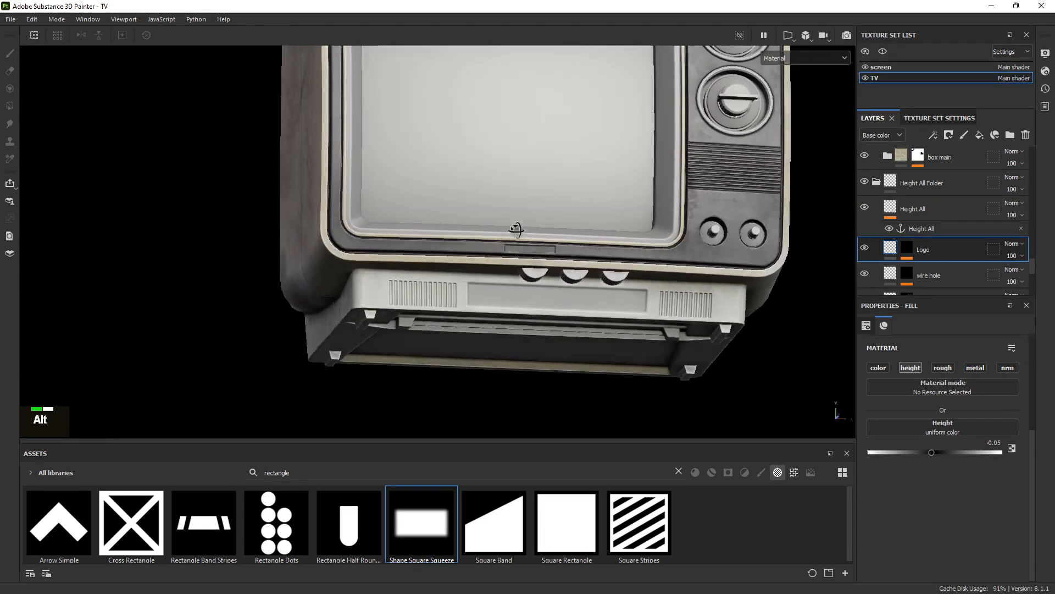
alt+middle_drag(509, 250, 546, 184)
alt+right_drag(546, 184, 591, 265)
alt+drag(591, 265, 615, 330)
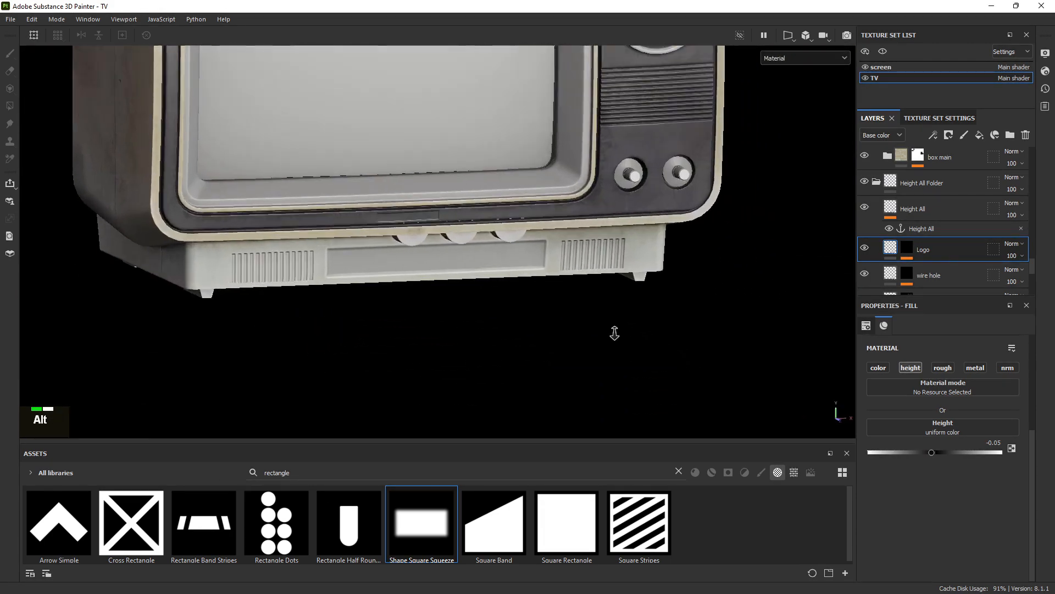
alt+right_drag(615, 330, 451, 264)
alt+drag(451, 264, 419, 270)
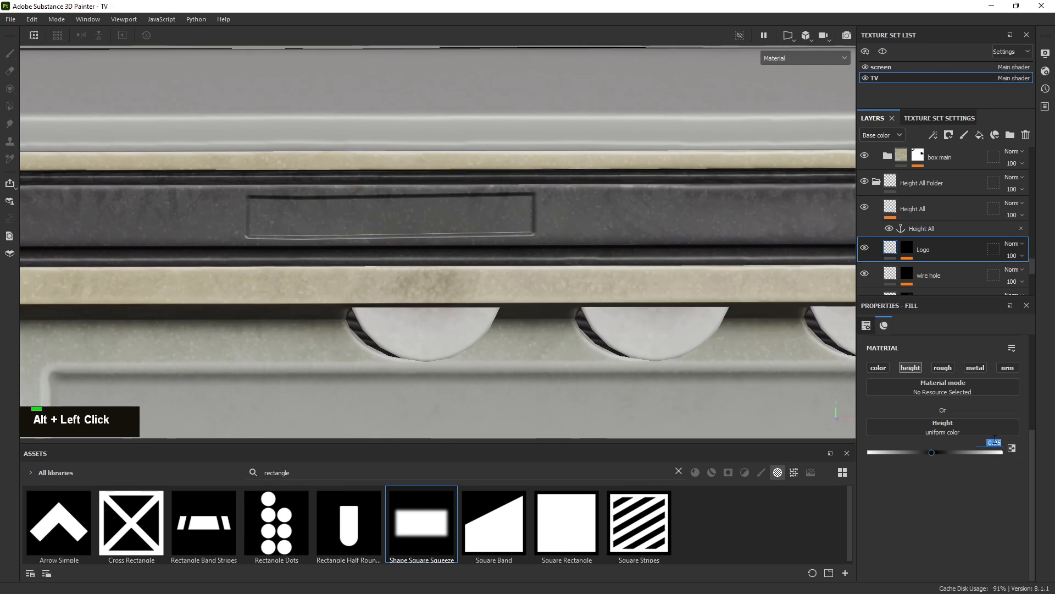
text(-)
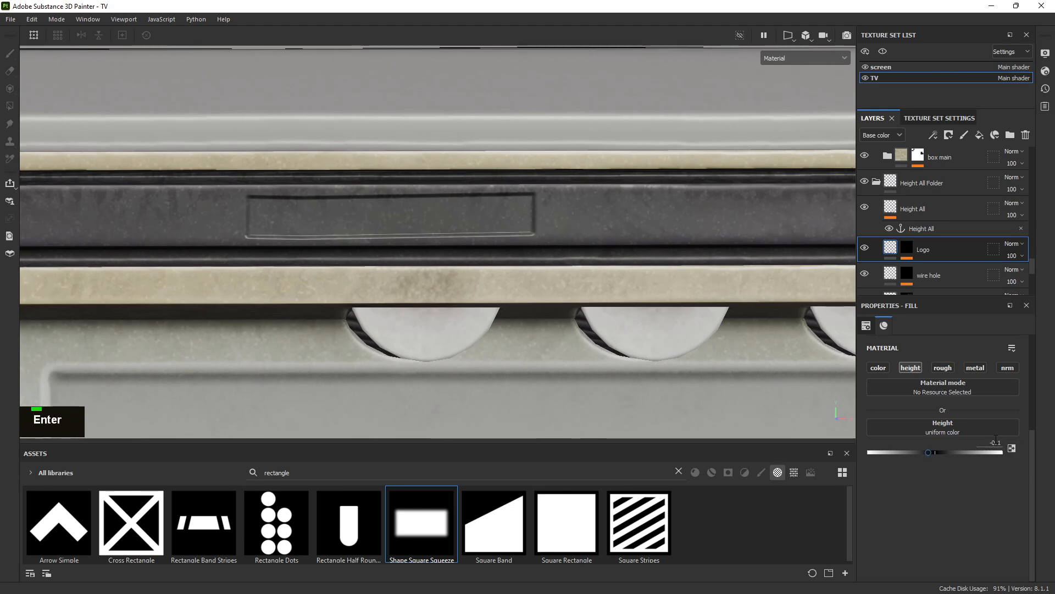
Frame the logo plate and right-side knobs, and bring the knob reference photo over the viewport
alt+right_drag(578, 279, 593, 247)
alt+middle_drag(593, 247, 434, 201)
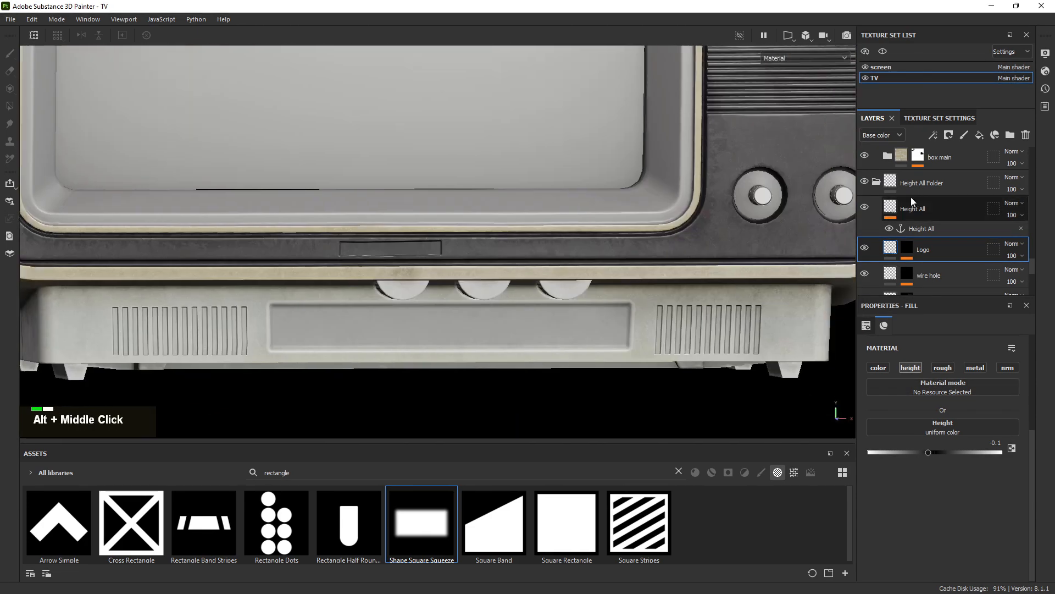
alt+right_drag(332, 172, 266, 134)
alt+middle_drag(756, 170, 483, 239)
alt+right_drag(483, 239, 670, 363)
alt+drag(517, 234, 467, 253)
right_drag(0, 242, 500, 207)
scroll(489, 206, down, 6)
Zoom the reference photo onto the knob indicator lights and shrink it into the top-left corner
middle_drag(495, 218, 344, 257)
scroll(344, 256, up, 9)
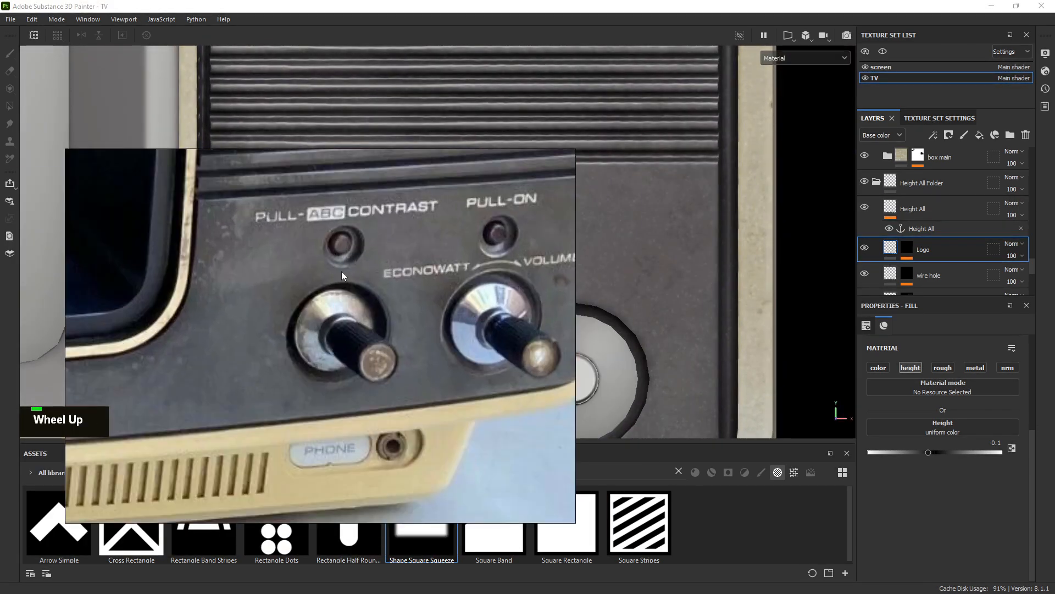
middle_drag(415, 249, 344, 250)
scroll(365, 249, up, 2)
right_drag(497, 309, 130, 161)
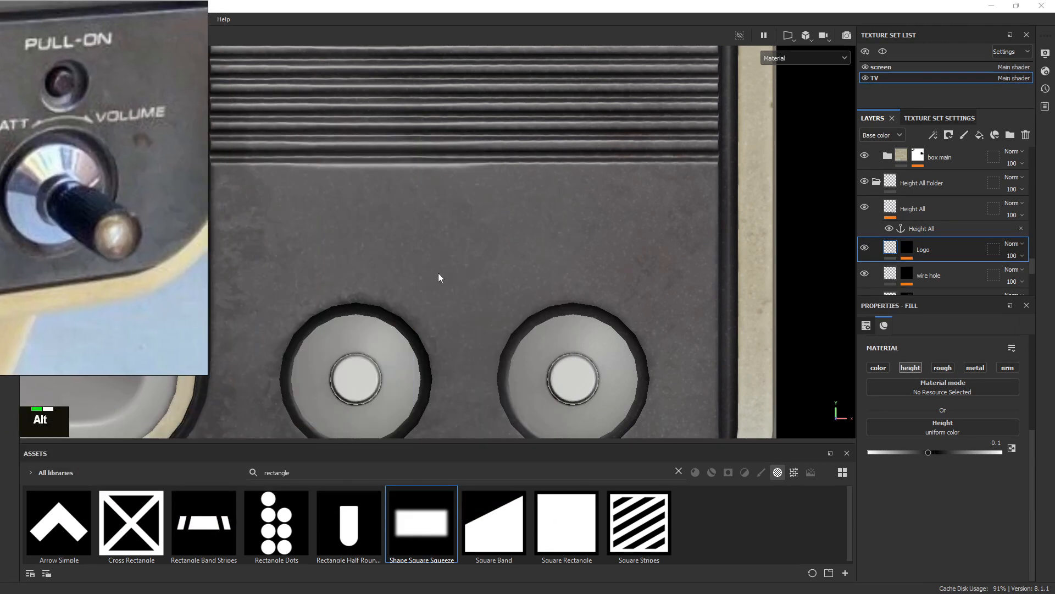
alt+middle_drag(564, 258, 709, 228)
right_drag(161, 301, 362, 325)
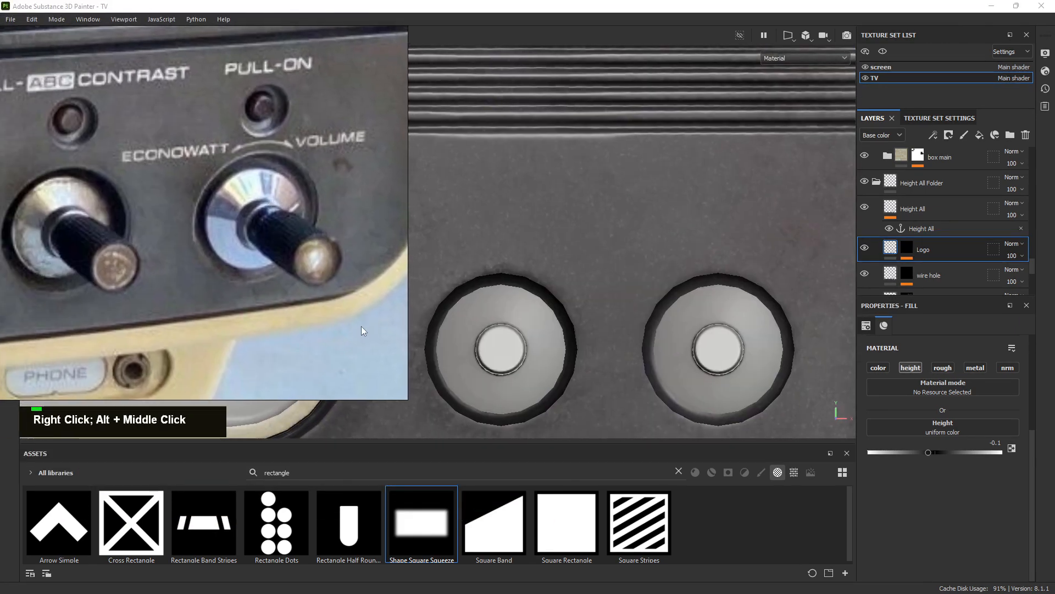
drag(401, 395, 345, 279)
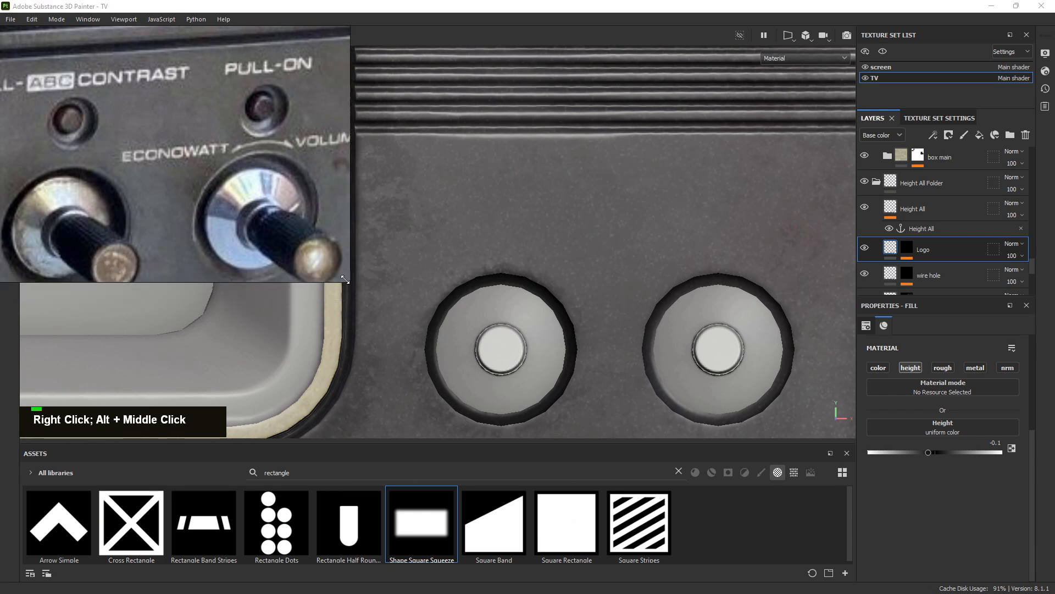
drag(1, 176, 35, 176)
scroll(786, 318, down, 1)
mouse_move(710, 285)
alt+middle_down()
mouse_move(732, 297)
mouse_move(723, 300)
alt+middle_up()
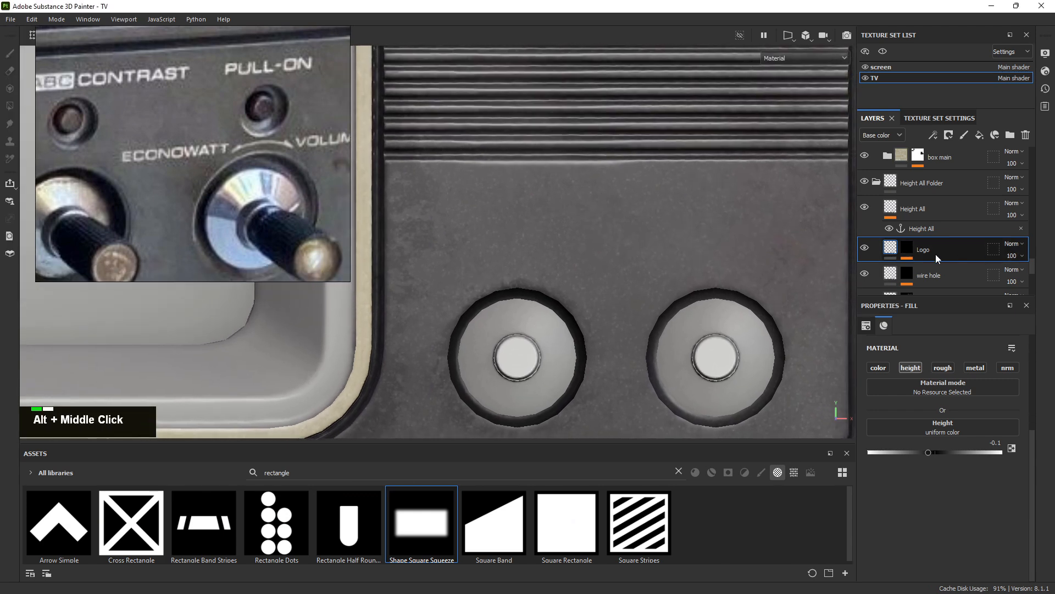
Add a new fill layer above Logo and name it 'Light Dip'
click(980, 134)
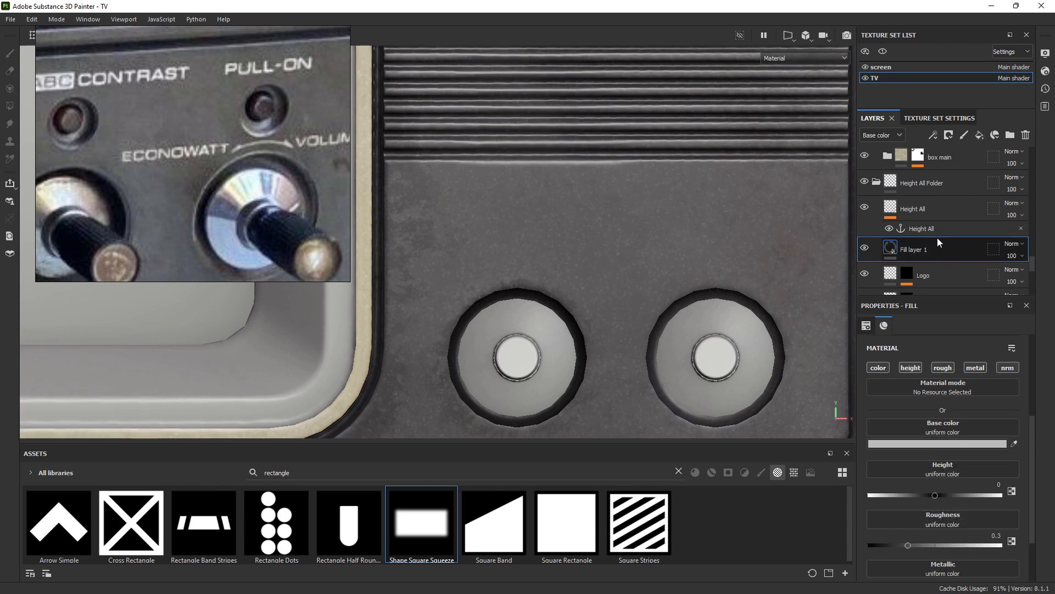
double_click(923, 249)
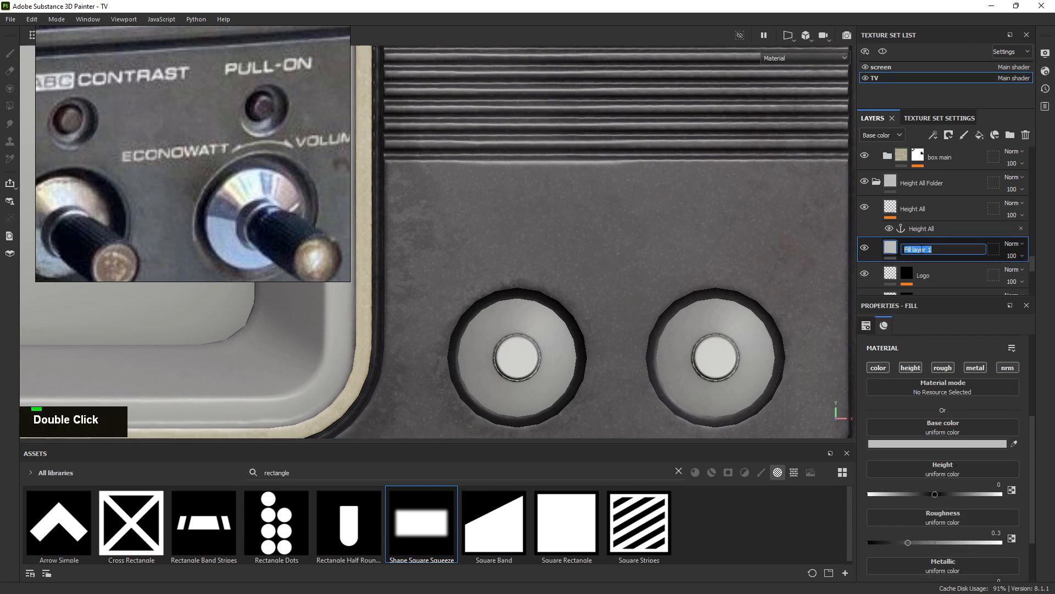
text(Light )
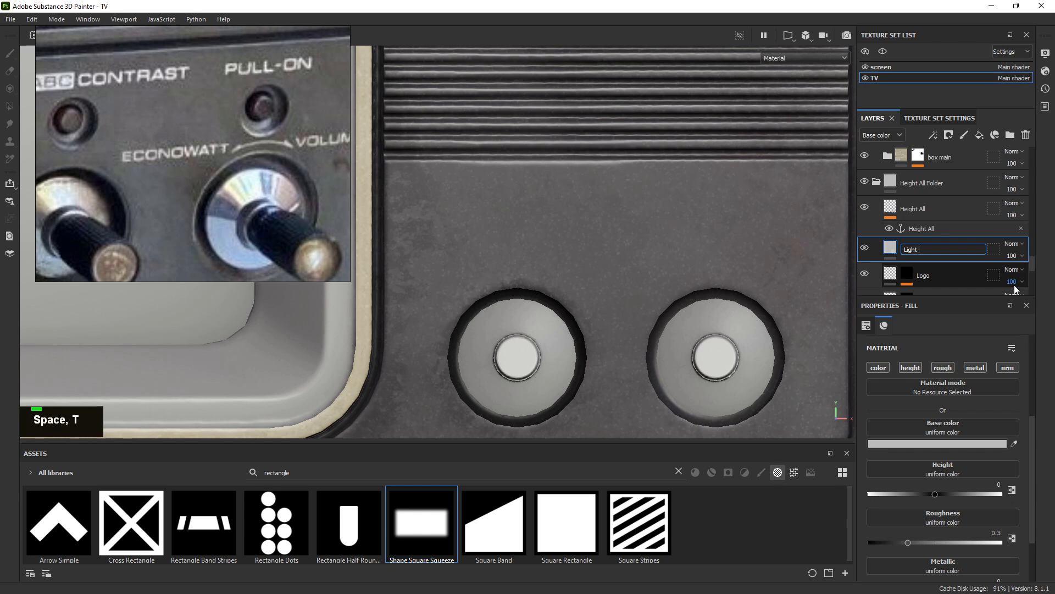
text(Dip)
key(Return)
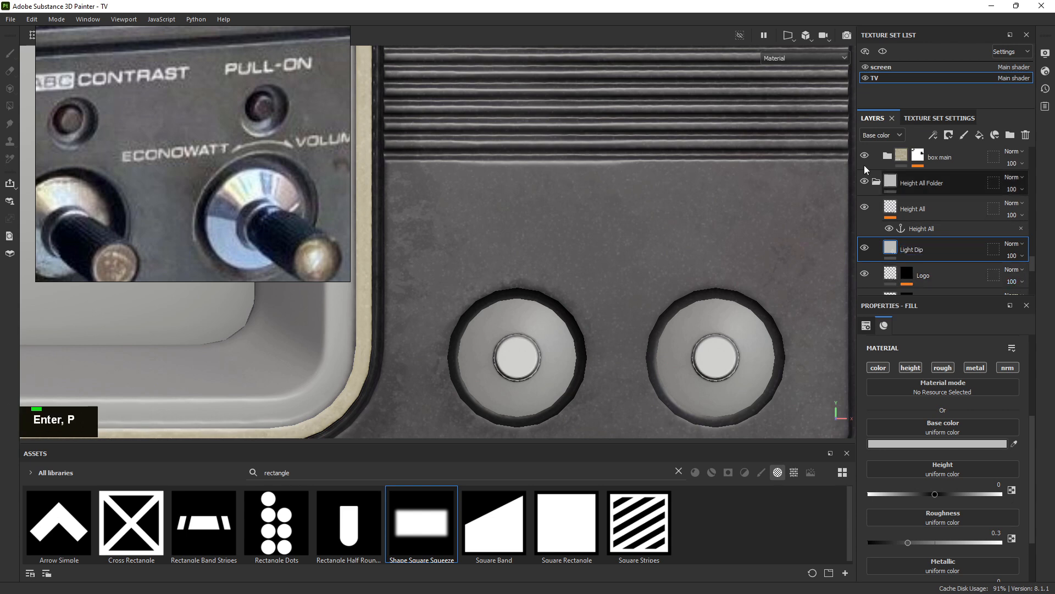
scroll(80, 120, up, 5)
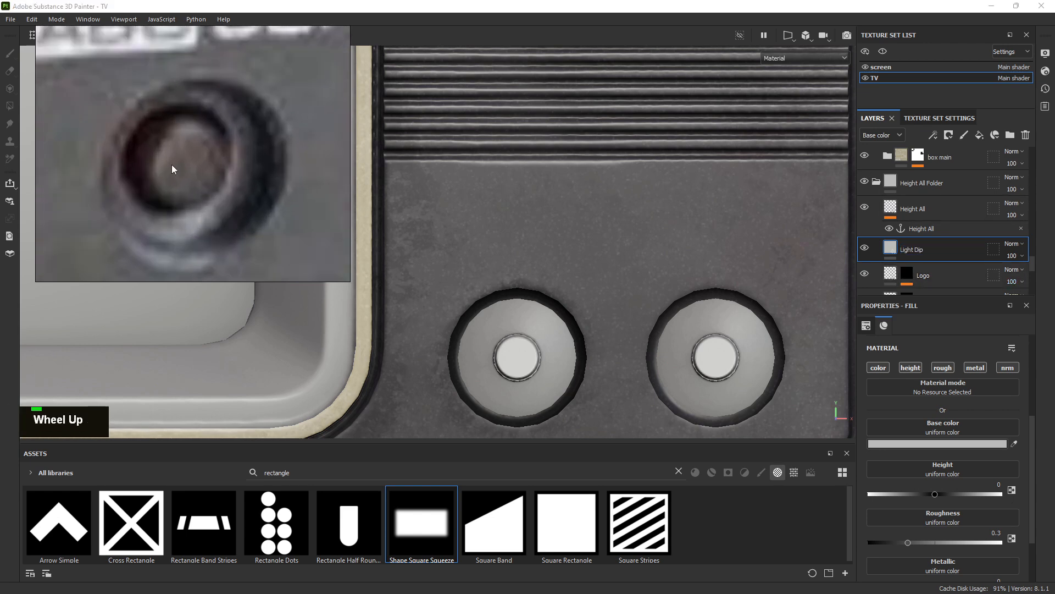
scroll(171, 164, down, 4)
scroll(190, 159, up, 3)
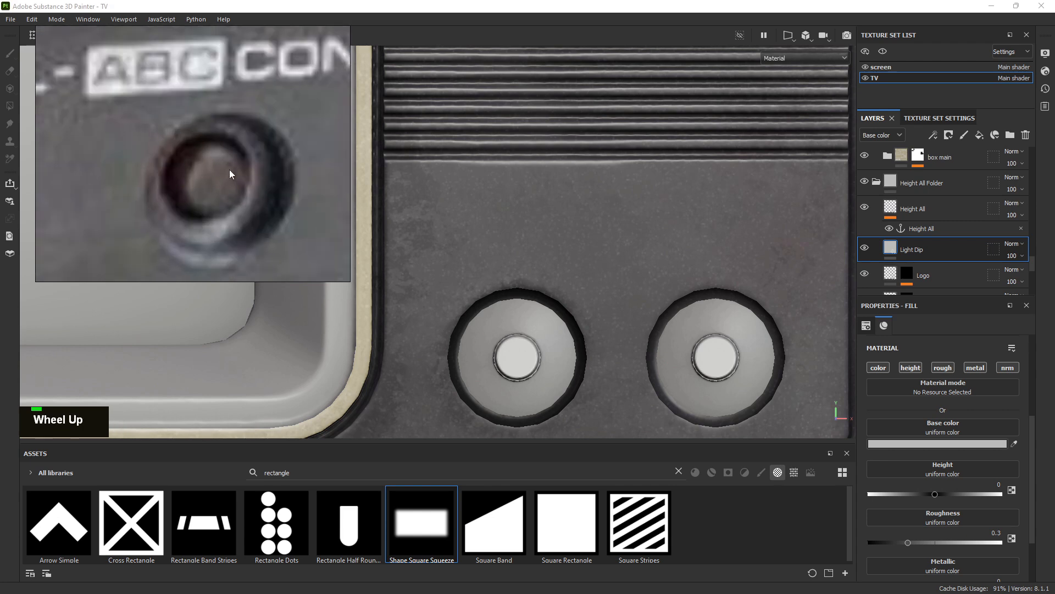
scroll(229, 174, down, 3)
middle_drag(245, 172, 226, 169)
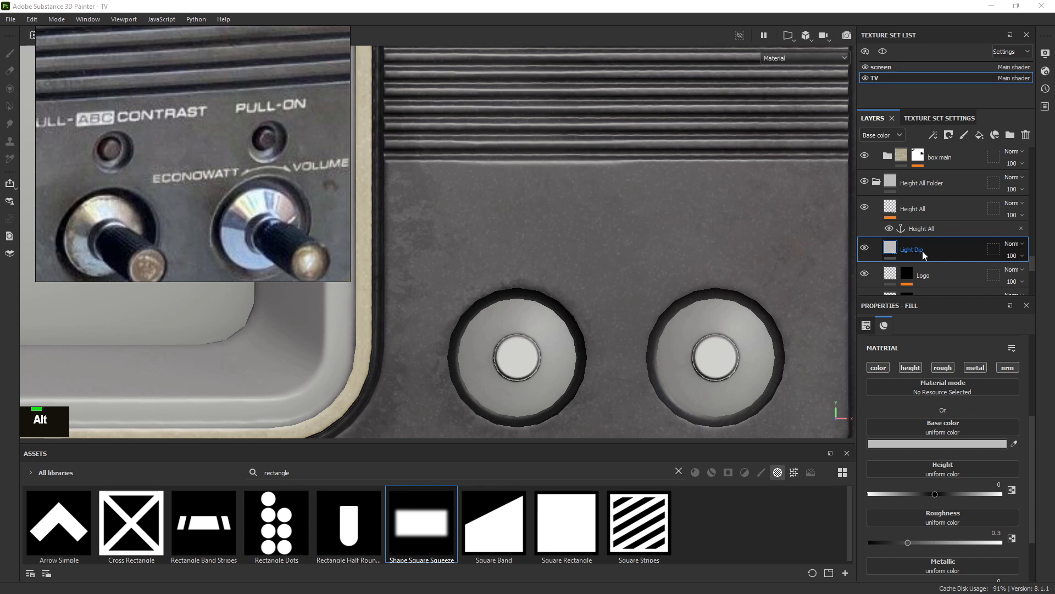
Restrict the Light Dip fill layer to the height channel only
alt+click(914, 368)
alt+right_drag(770, 318, 787, 317)
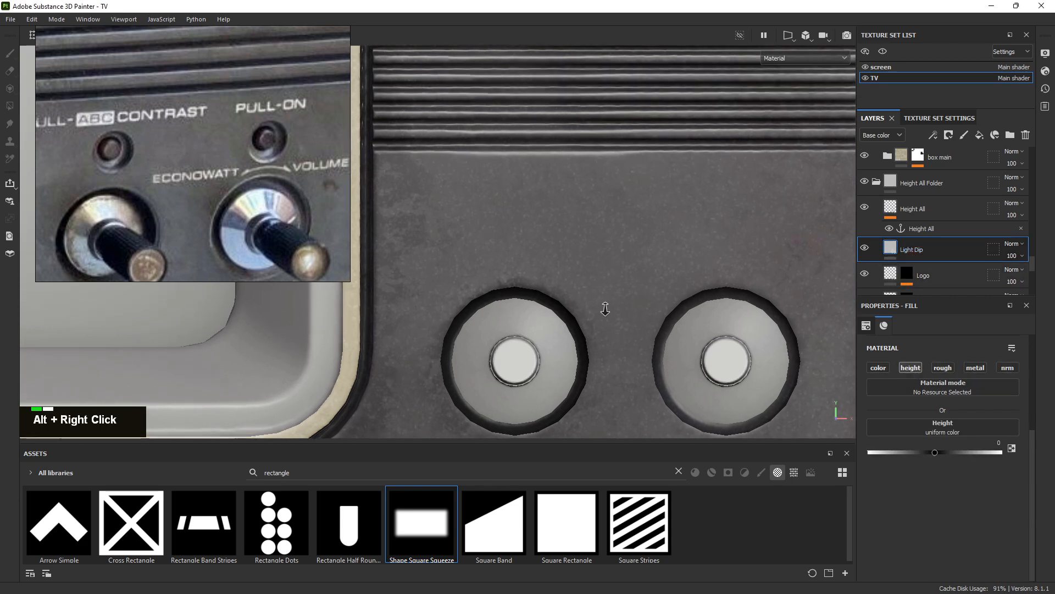
alt+middle_drag(788, 316, 759, 275)
scroll(917, 250, down, 1)
scroll(916, 237, up, 1)
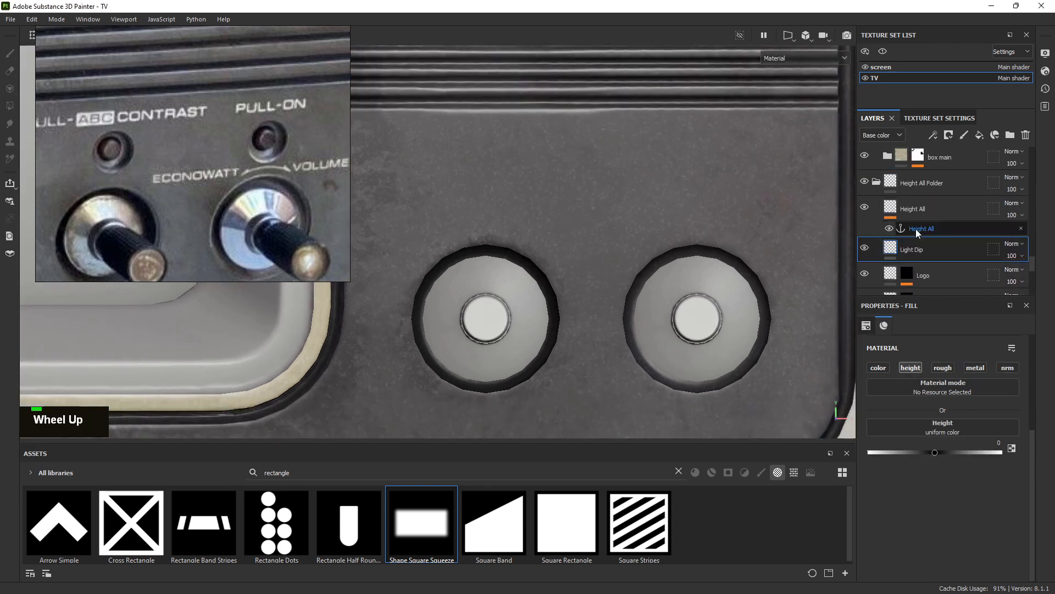
Give Light Dip a black mask with a paint effect
right_click(917, 249)
click(935, 21)
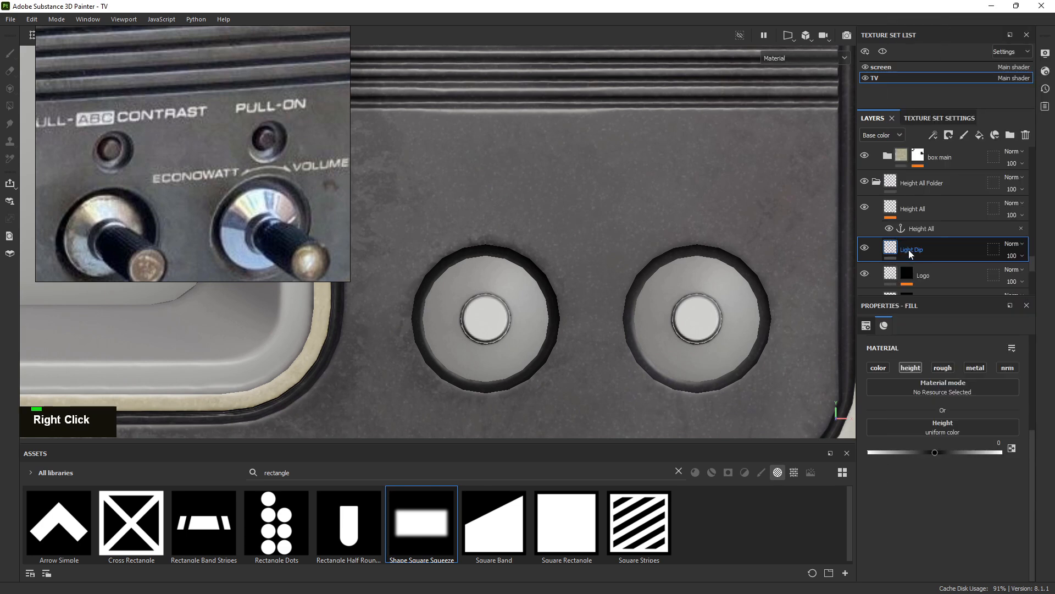
right_click(909, 246)
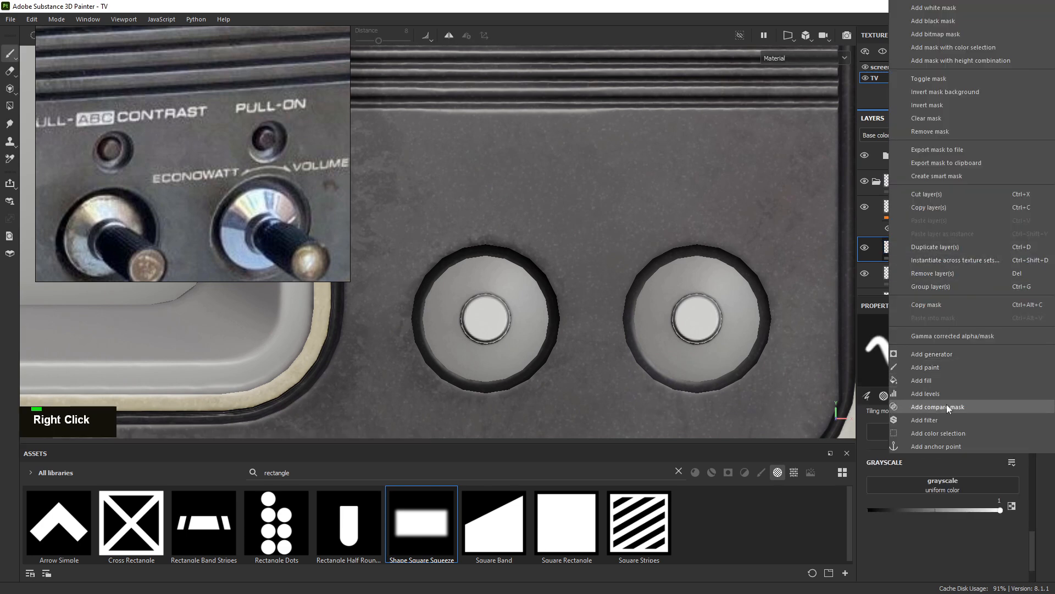
click(936, 368)
mouse_move(709, 236)
alt+right_down()
mouse_move(764, 247)
mouse_move(714, 247)
alt+right_up()
scroll(928, 235, down, 4)
scroll(928, 235, up, 1)
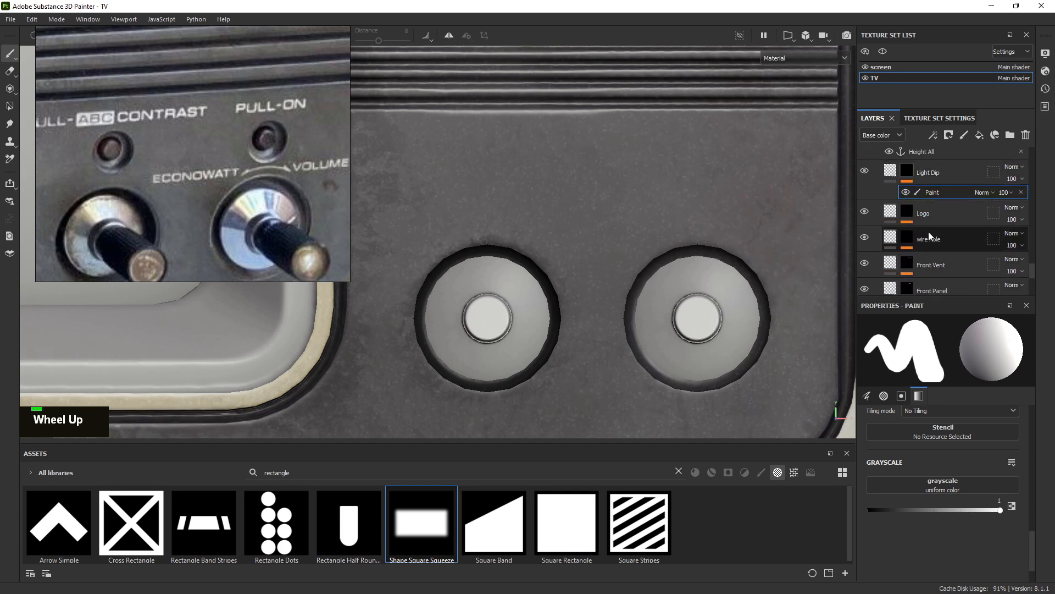
Add an anchor point to the Logo layer's mask so it can be reused
right_click(913, 213)
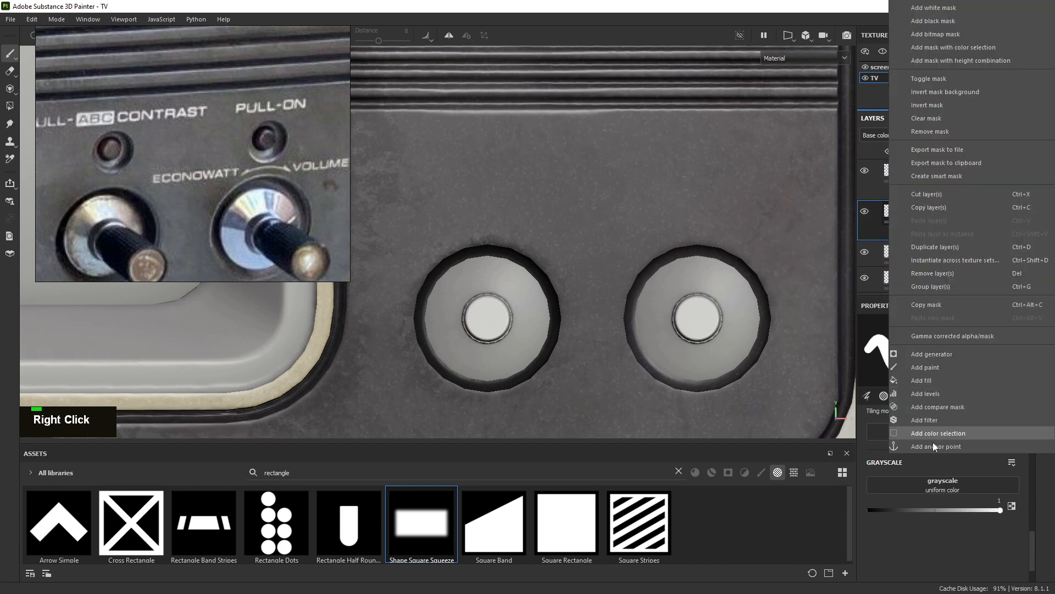
click(938, 446)
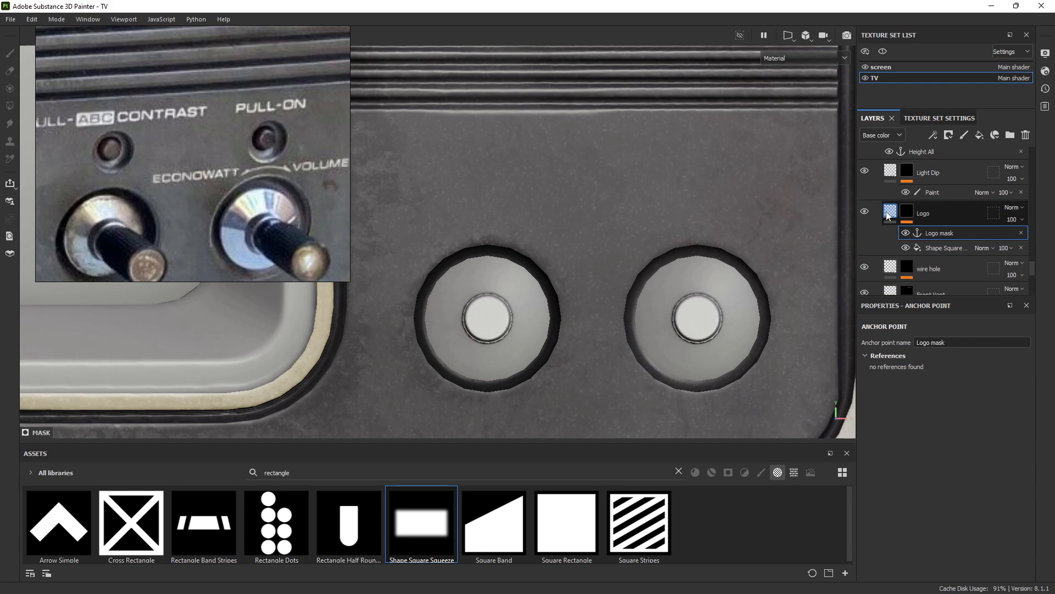
click(887, 214)
alt+right_drag(587, 339, 445, 299)
alt+middle_drag(429, 313, 651, 228)
alt+middle_drag(276, 377, 532, 381)
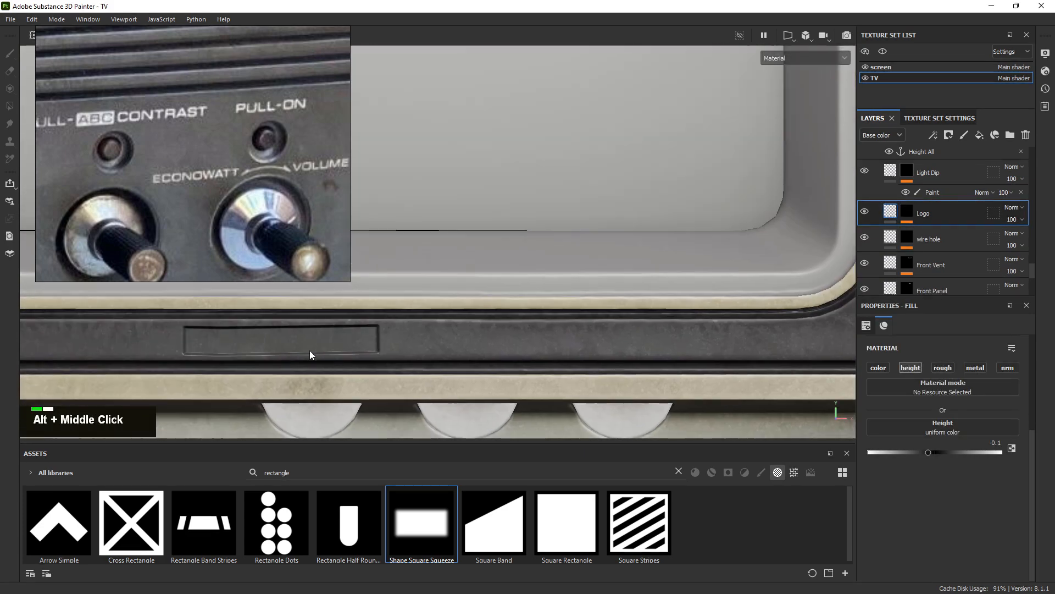
alt+middle_drag(796, 270, 439, 299)
alt+middle_drag(668, 316, 481, 343)
alt+right_drag(547, 318, 597, 319)
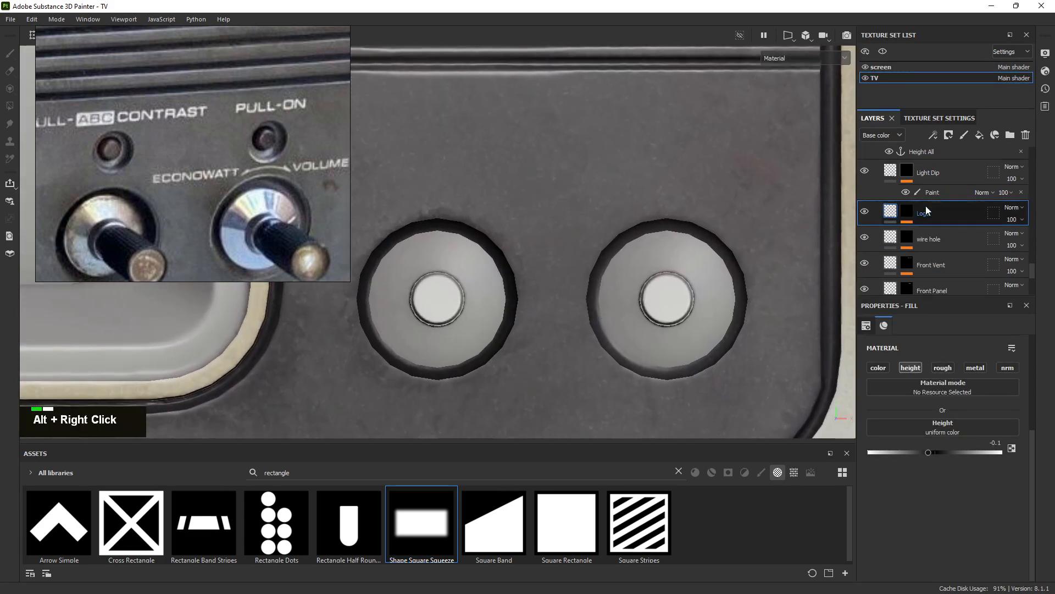
Frame the left knob, then drag the Light Dip fill's height slider below zero
click(948, 192)
alt+right_drag(766, 216, 572, 216)
alt+middle_drag(573, 216, 696, 209)
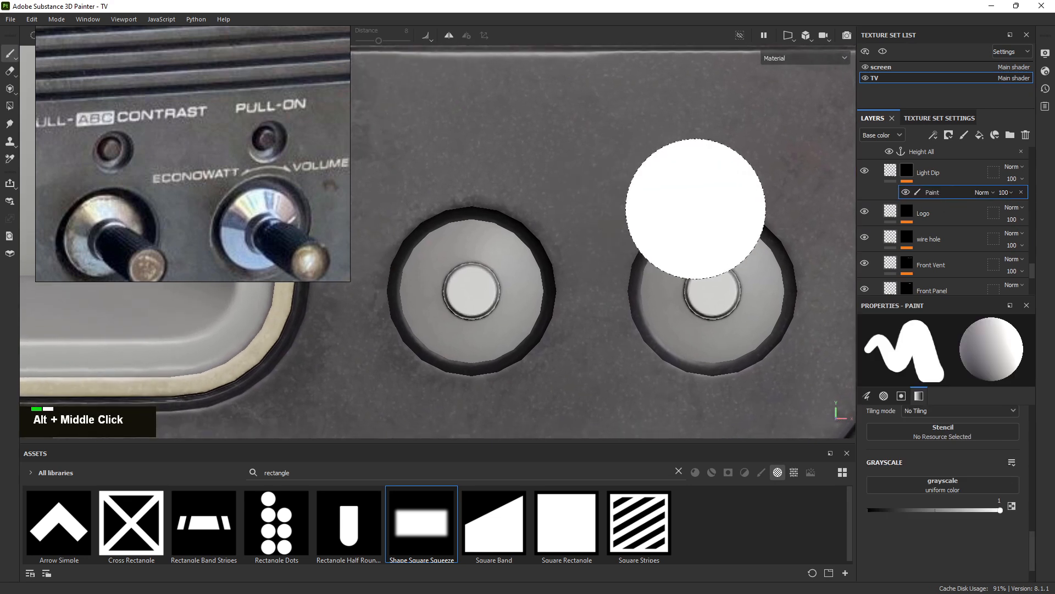
click(789, 37)
key(alt)
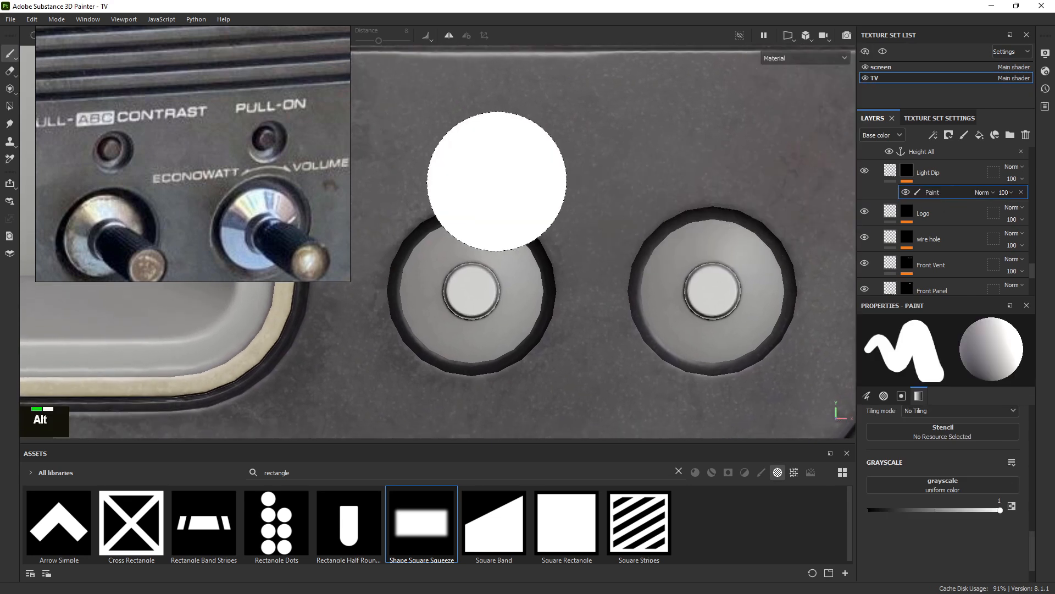
scroll(487, 180, up, 1)
alt+middle_drag(438, 182, 662, 266)
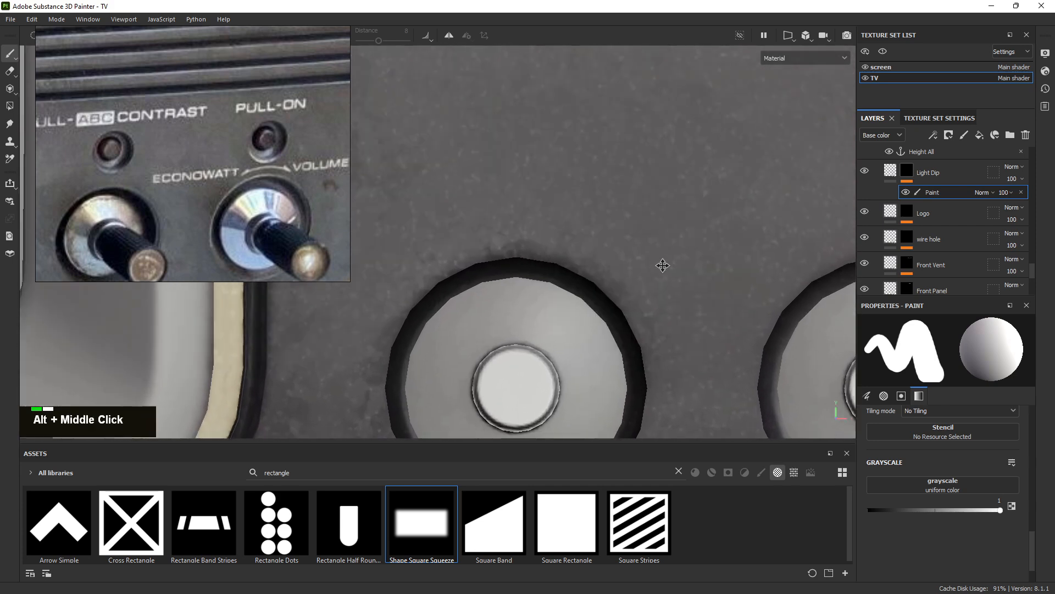
alt+right_drag(662, 266, 589, 246)
alt+middle_drag(589, 245, 631, 208)
click(888, 171)
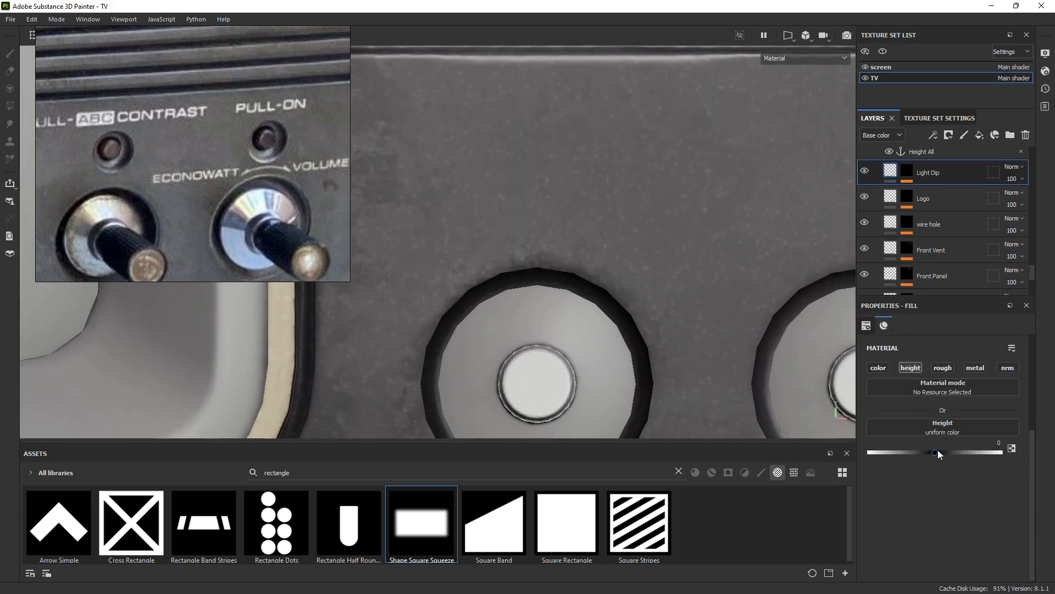
drag(938, 449, 926, 453)
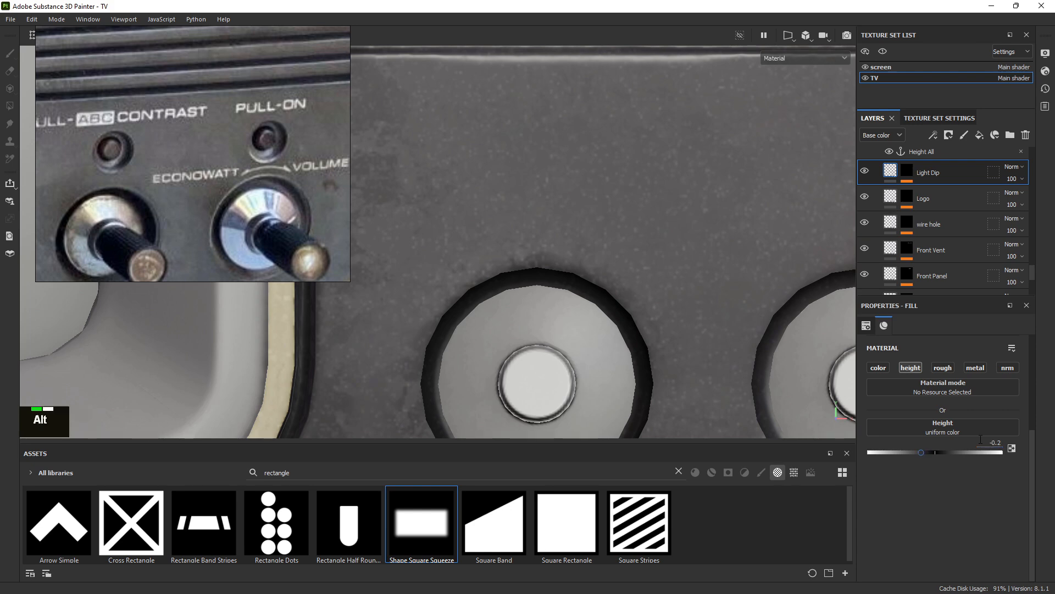
Select the Light Dip mask's Paint effect and shrink the brush to a small dot
click(910, 168)
click(935, 193)
mouse_move(571, 228)
ctrl+right_down()
mouse_move(522, 229)
mouse_move(555, 229)
ctrl+right_up()
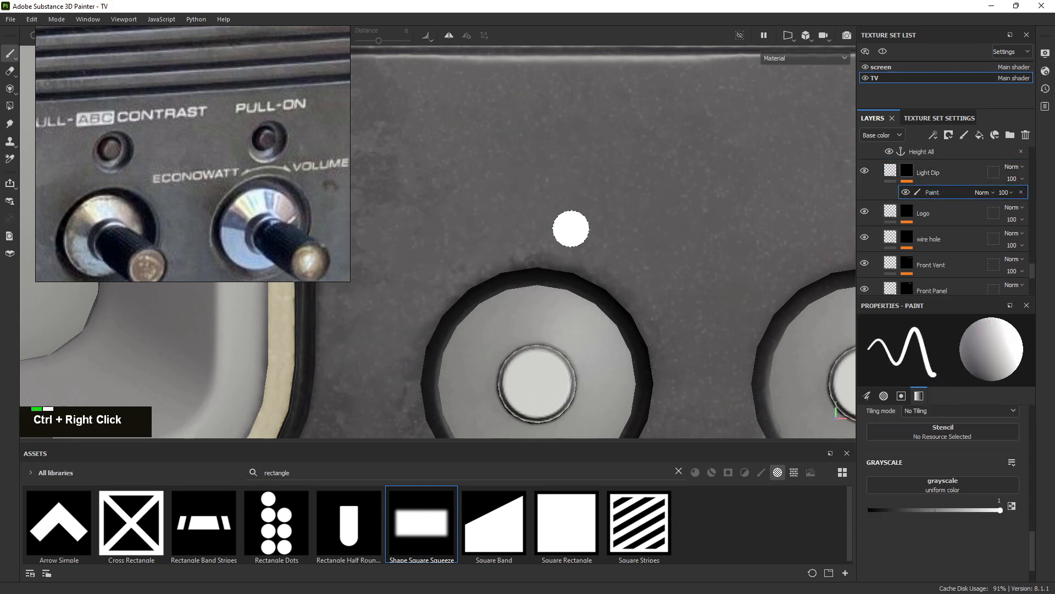
alt+middle_drag(574, 222, 562, 239)
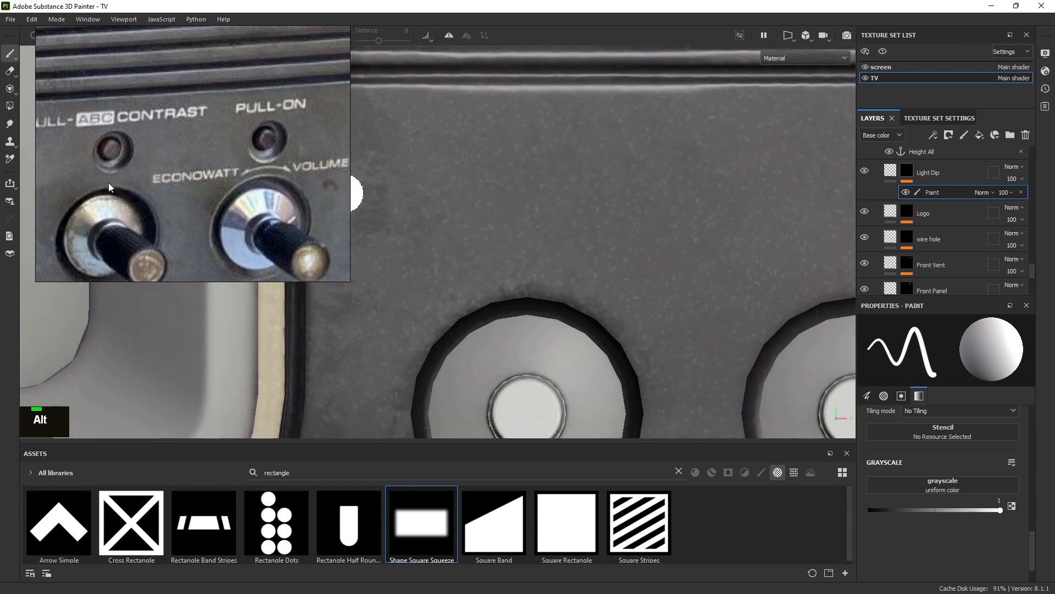
ctrl+right_drag(525, 223, 525, 222)
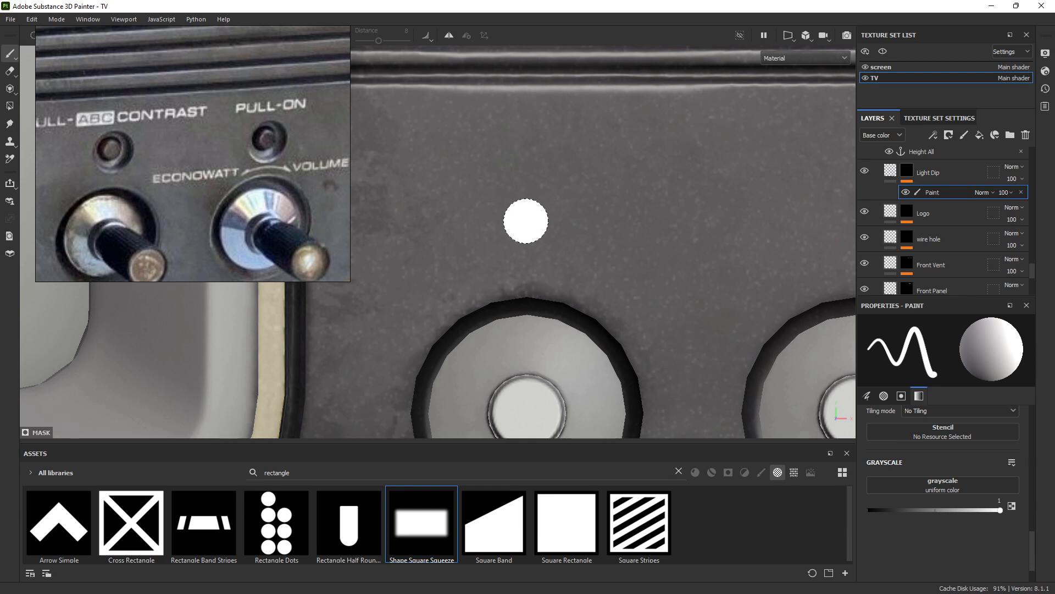
Stamp a dip above the left knob, undo the misplaced dab, and enlarge the brush slightly
click(526, 221)
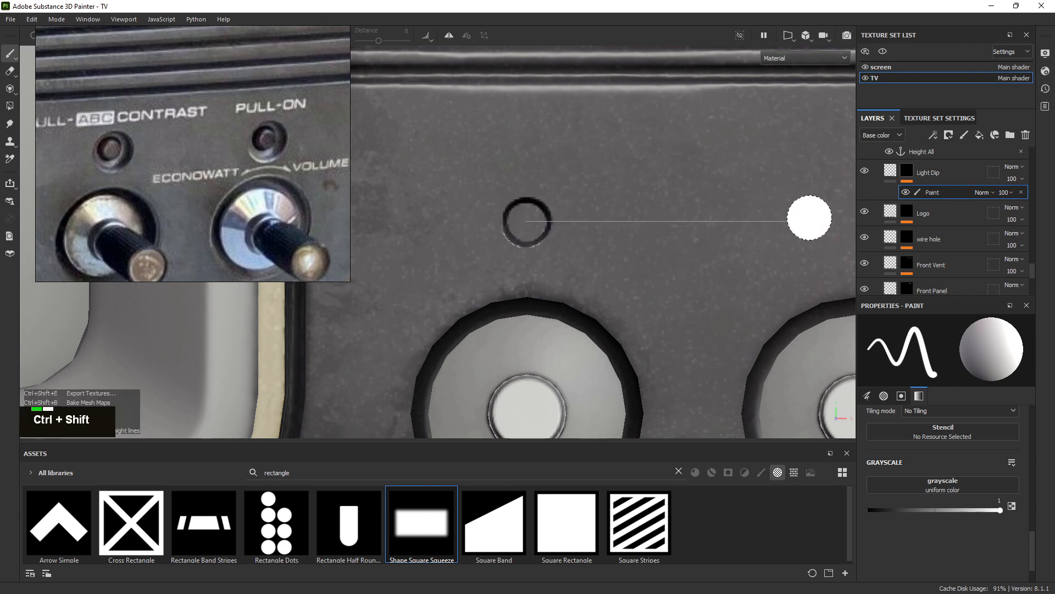
alt+right_drag(836, 219, 662, 209)
alt+middle_drag(662, 209, 630, 222)
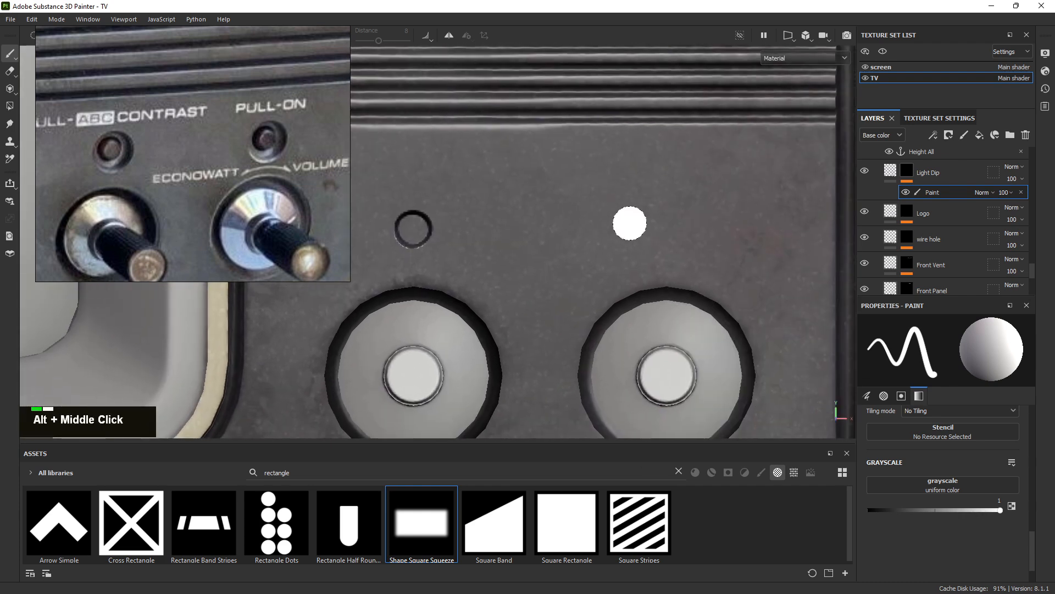
key(ctrl+z)
alt+right_drag(654, 253, 572, 219)
alt+middle_drag(572, 218, 578, 196)
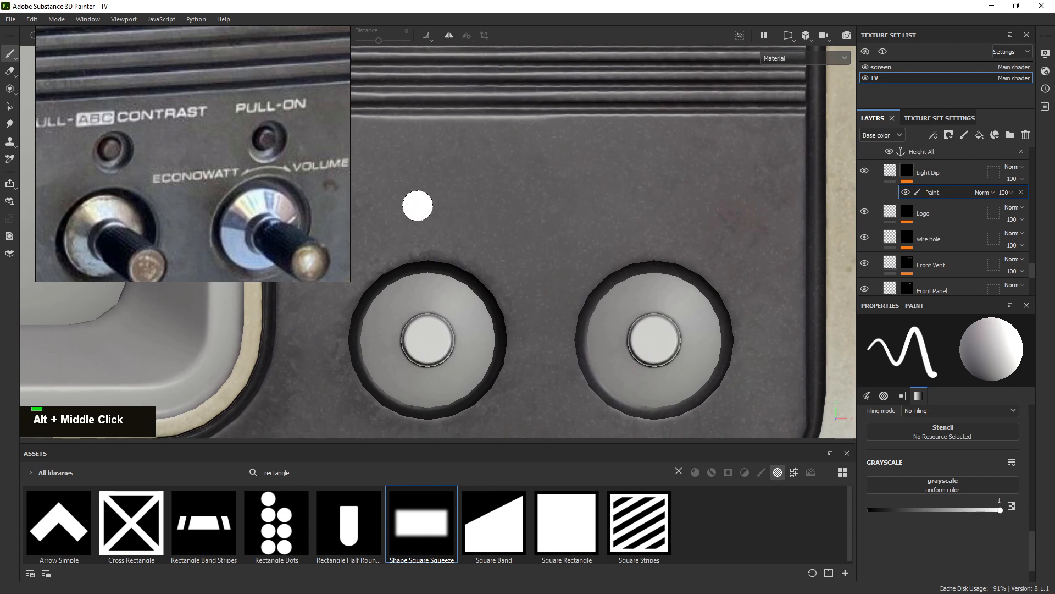
ctrl+right_drag(420, 203, 424, 203)
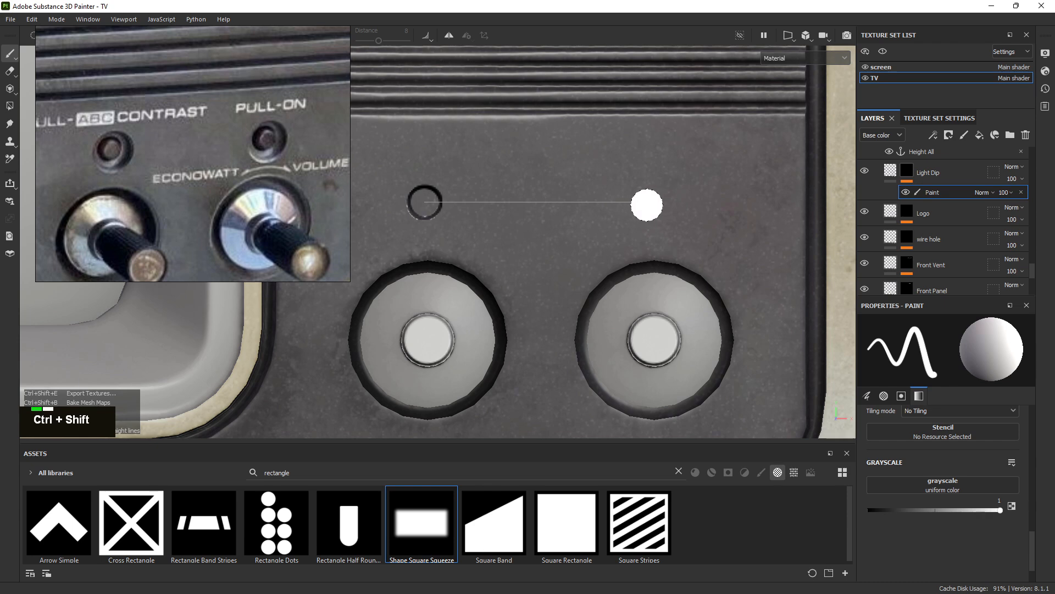
Undo the earlier paint dabs above the knobs to start the dips over
scroll(274, 172, up, 3)
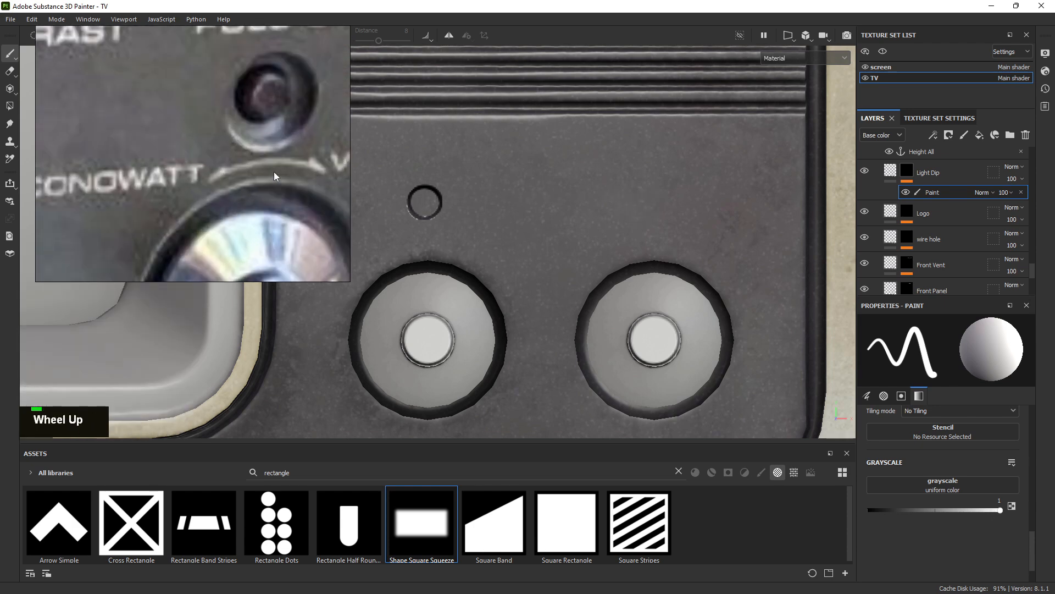
scroll(242, 170, down, 1)
scroll(242, 165, down, 3)
key(ctrl+z)
alt+right_drag(568, 236, 593, 236)
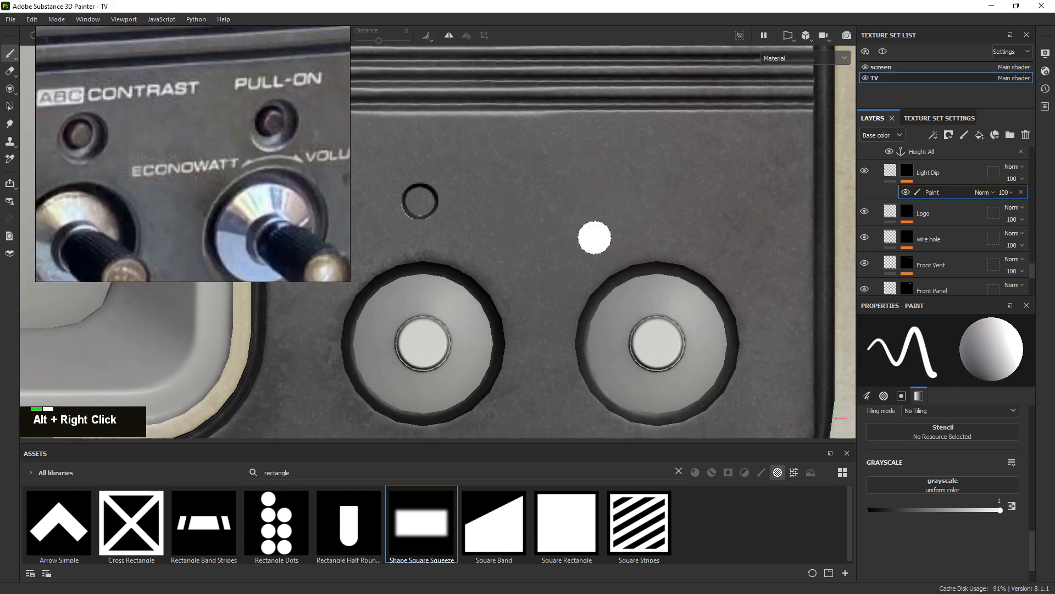
key(ctrl+z)
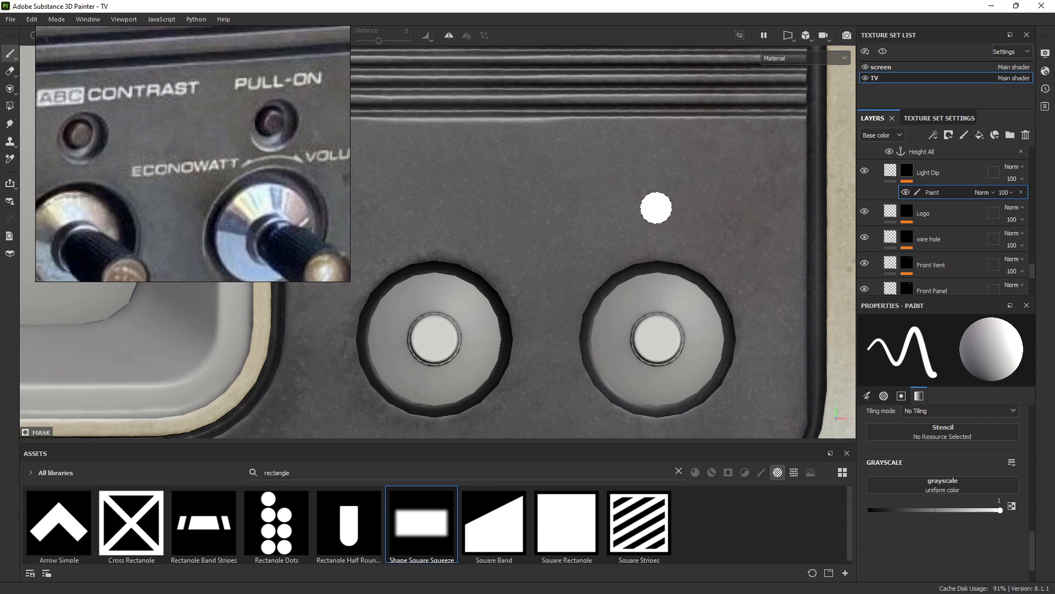
Stamp a dip above the right knob, enlarge the brush, and inspect both dips at an angle
click(657, 208)
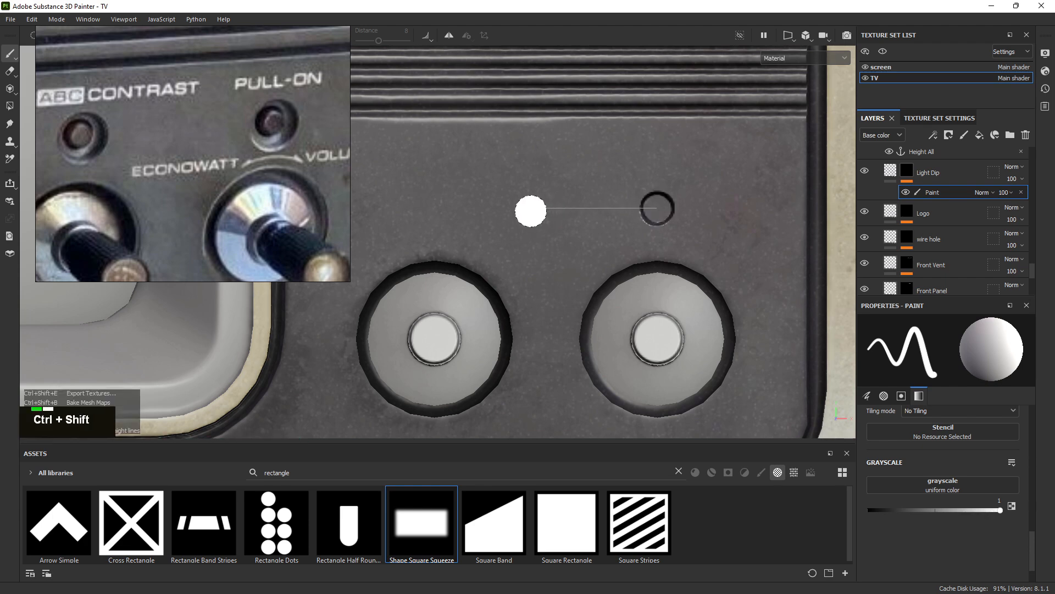
key(ctrl+z)
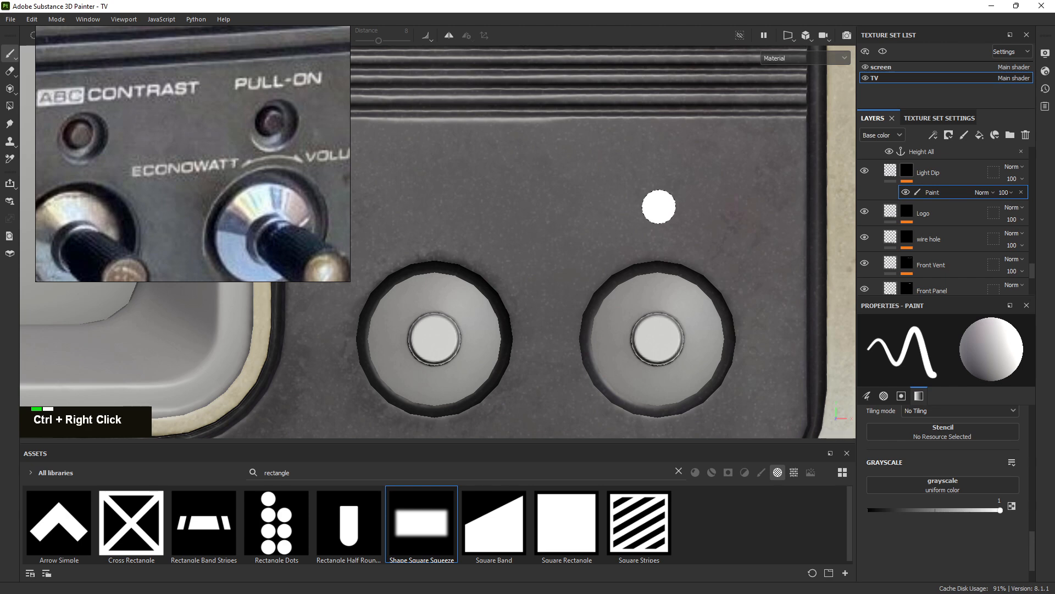
ctrl+right_drag(659, 206, 656, 207)
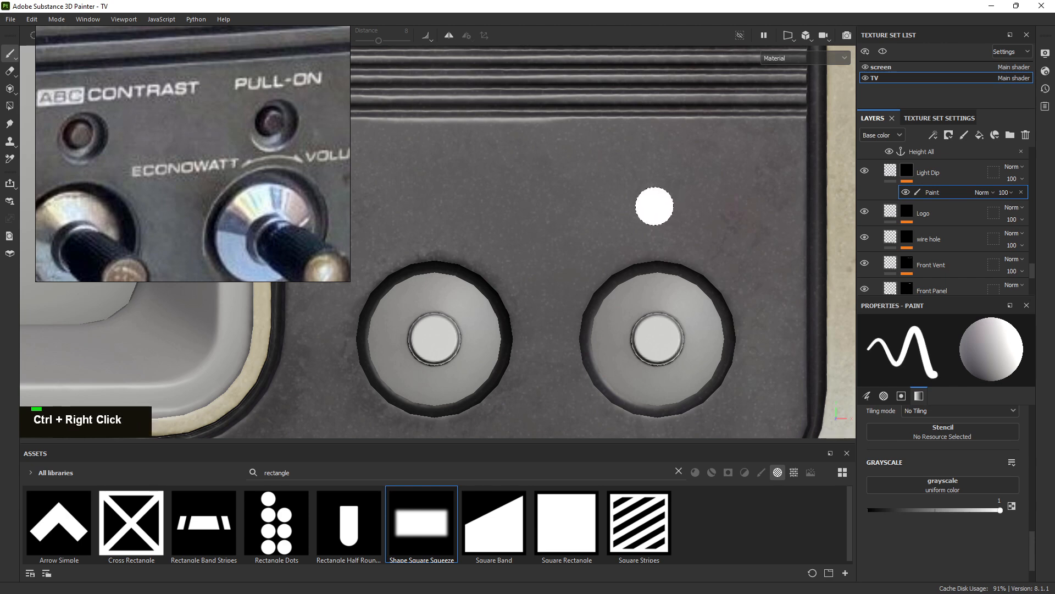
key(ctrl+shift)
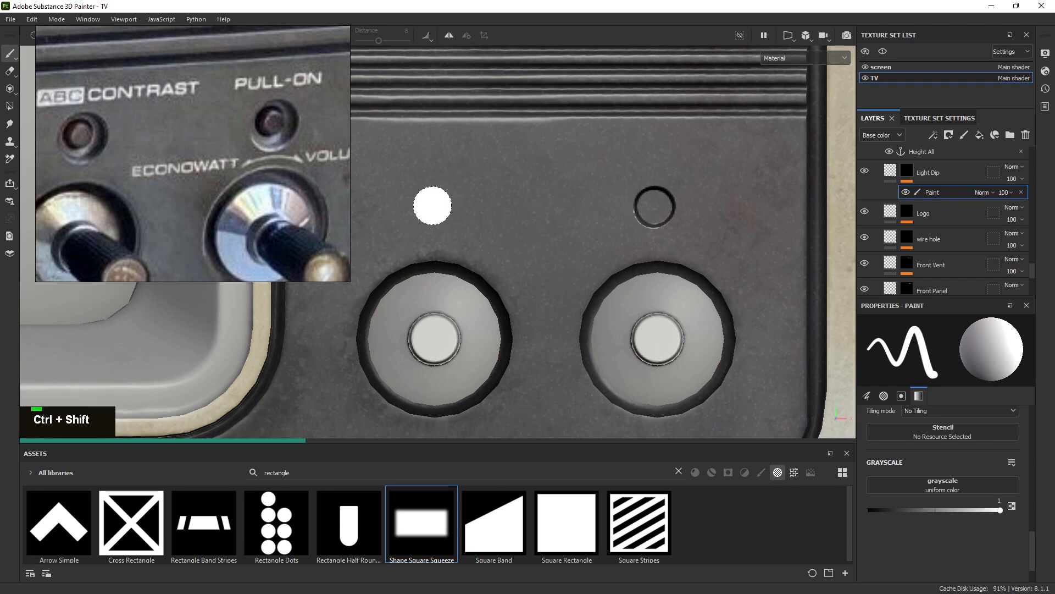
key(alt)
alt+right_drag(503, 233, 514, 252)
alt+drag(514, 253, 589, 260)
alt+right_drag(588, 260, 797, 319)
Add a Blur filter to the Light Dip mask and lower its intensity
right_click(905, 192)
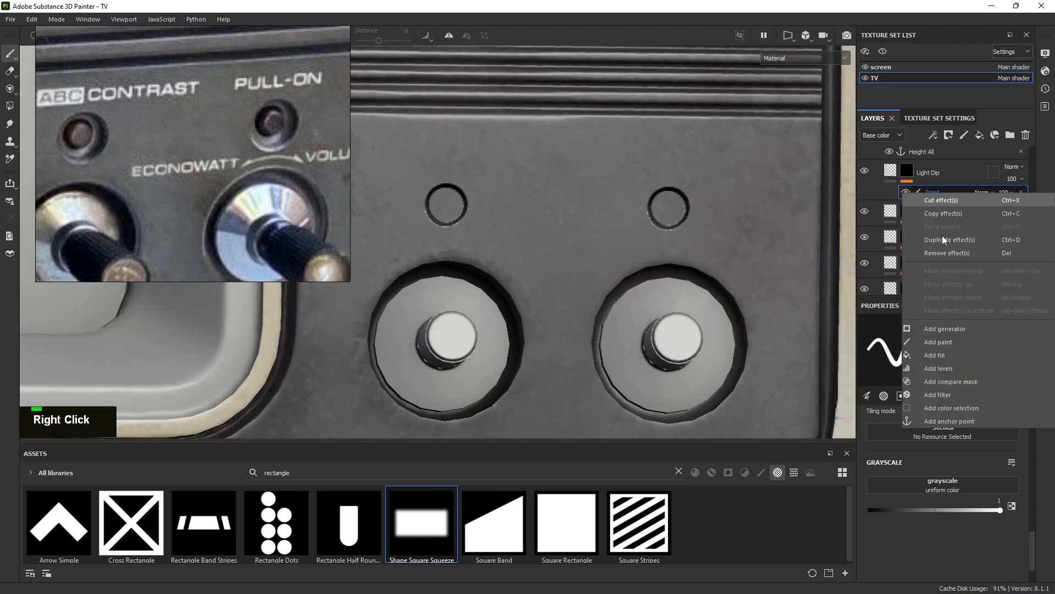
click(956, 404)
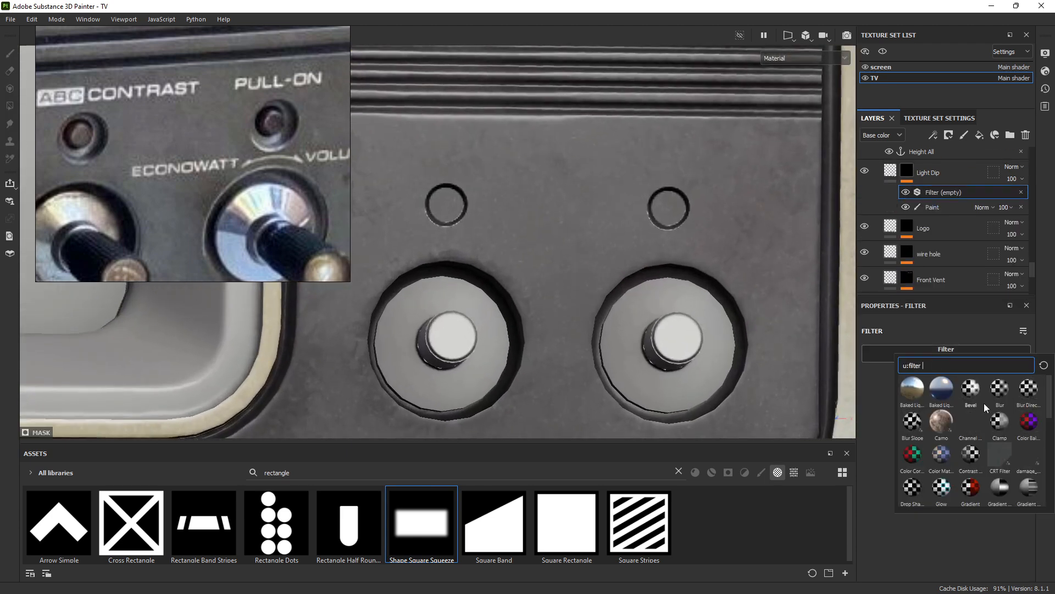
click(1001, 389)
alt+right_drag(781, 349, 699, 299)
alt+drag(699, 299, 956, 408)
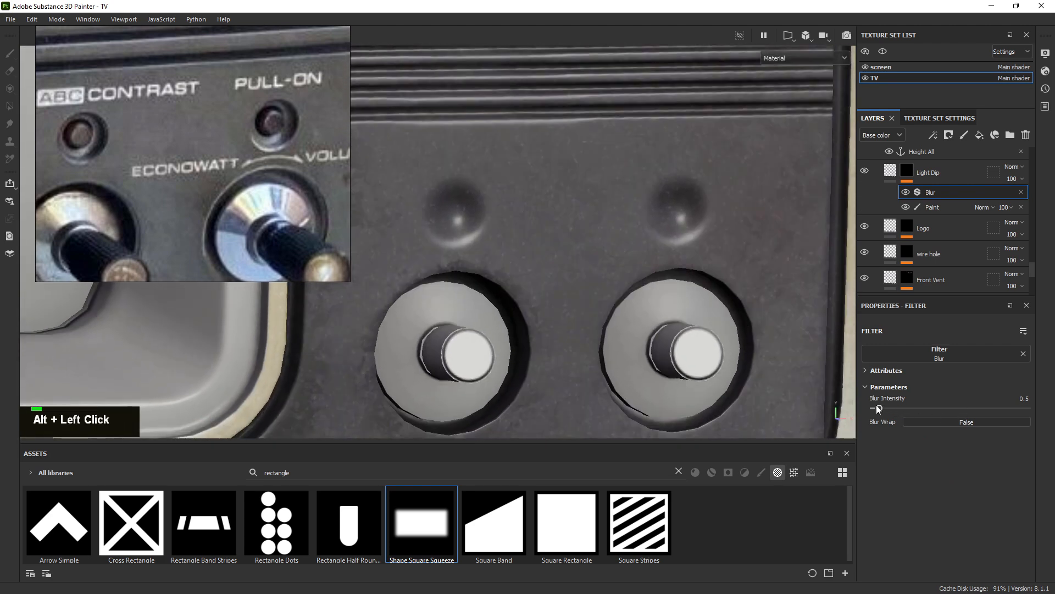
shift+drag(878, 409, 842, 406)
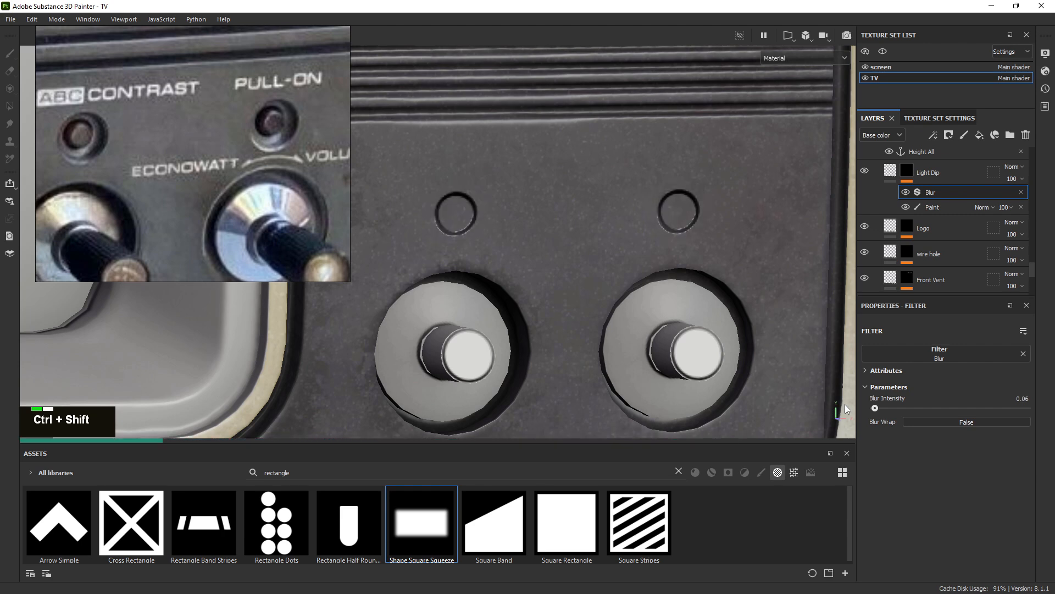
ctrl+shift+drag(846, 404, 846, 405)
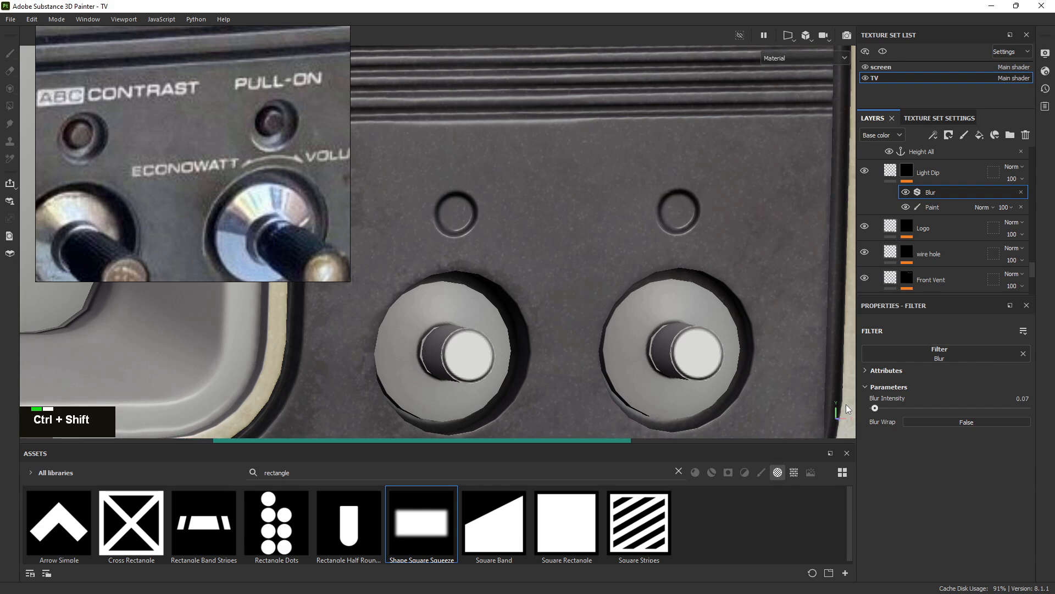
Set the Blur Intensity to exactly 0.1 and inspect the softened dips
alt+right_drag(682, 297, 439, 148)
alt+drag(571, 214, 555, 236)
alt+right_drag(659, 286, 1039, 441)
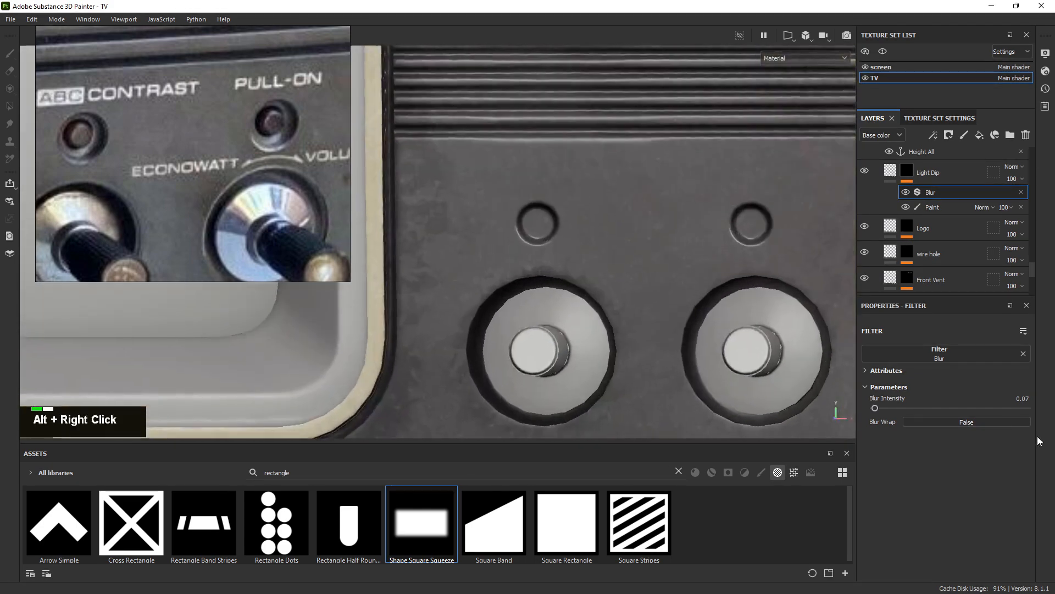
alt+middle_drag(731, 281, 624, 286)
alt+drag(624, 286, 610, 284)
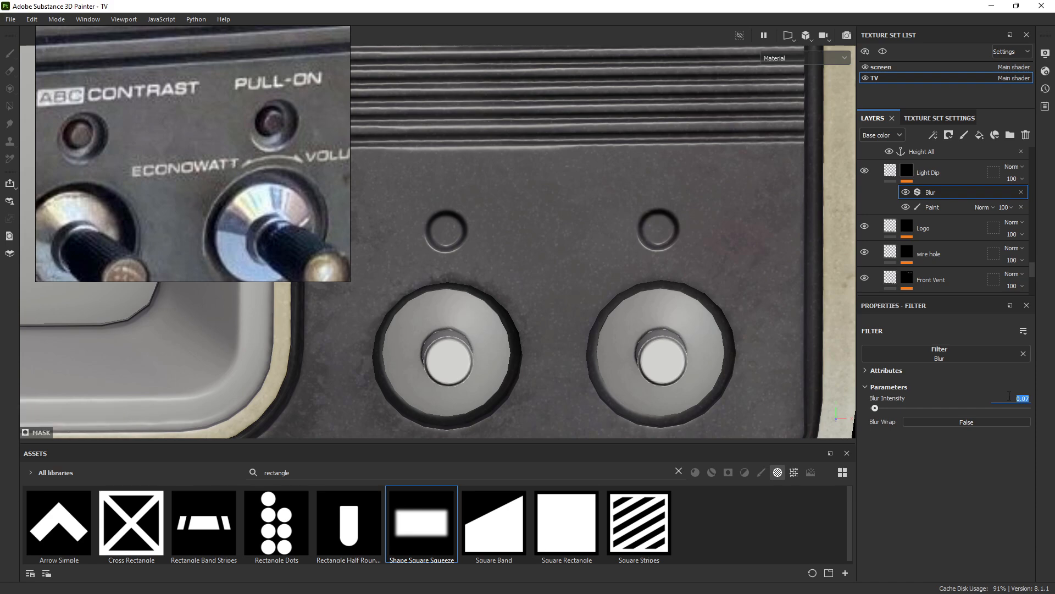
text(0.1)
key(Return)
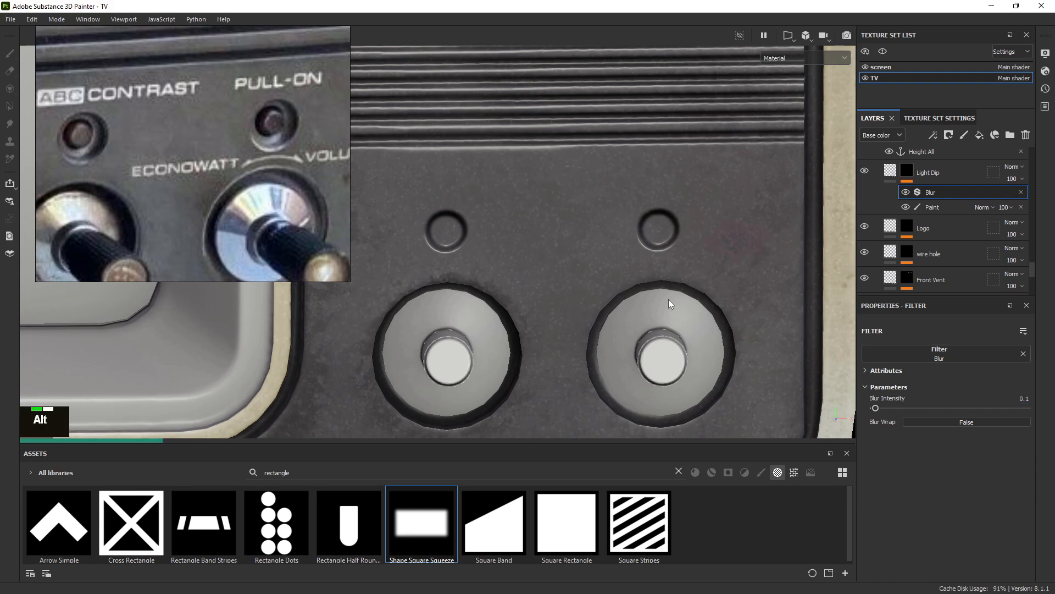
alt+drag(602, 270, 641, 264)
alt+right_drag(645, 262, 672, 237)
alt+drag(672, 238, 651, 240)
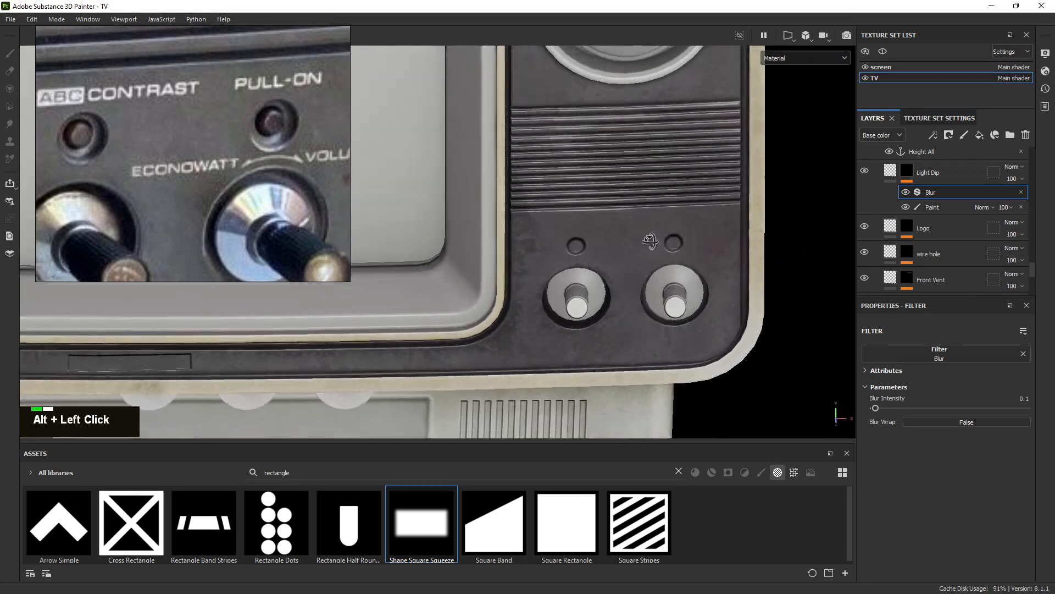
Group the Light Dip layer into a new folder with Ctrl+G
scroll(946, 220, up, 3)
click(968, 250)
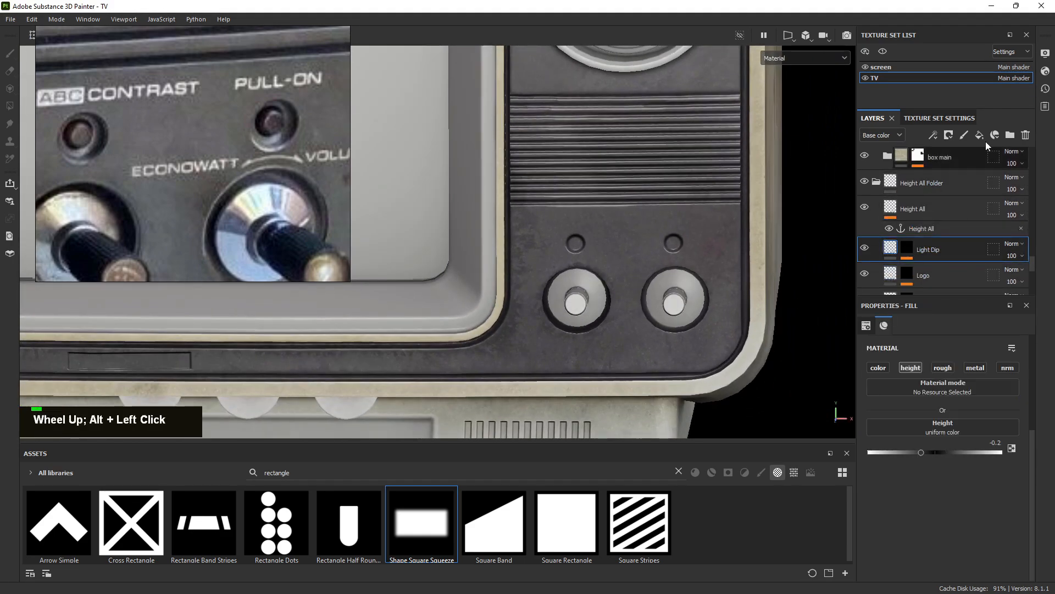
key(ctrl)
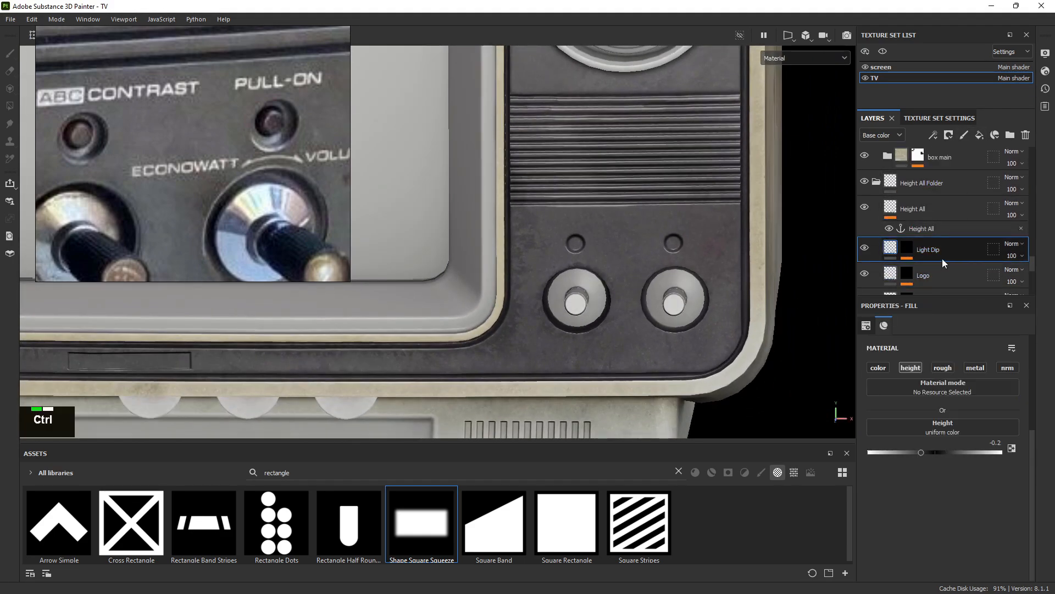
key(ctrl+g)
Rename the new folder to 'light'
double_click(935, 246)
text(lguiht)
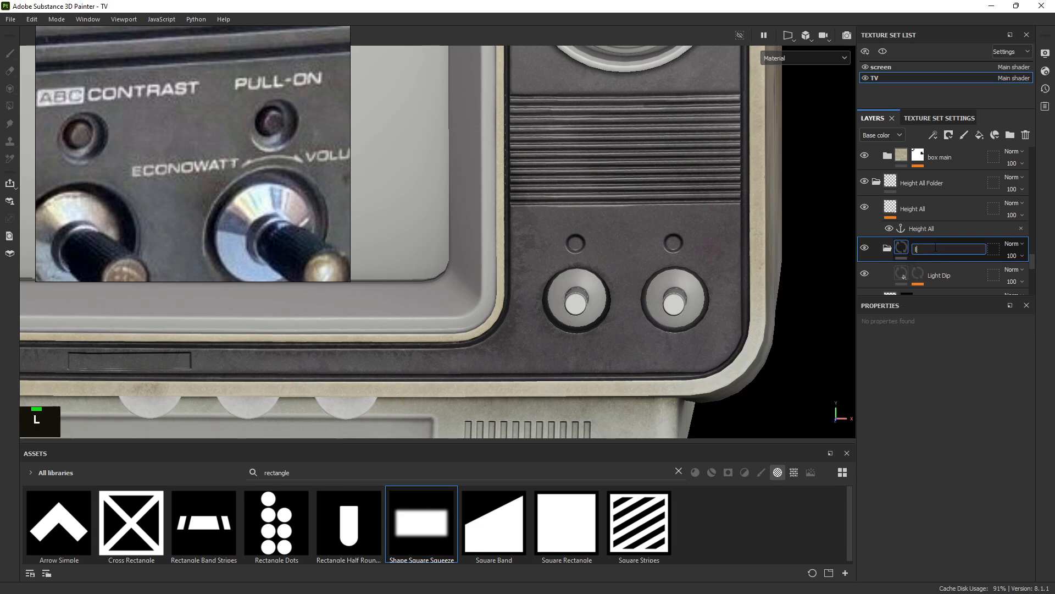
key(BackSpace)
key(BackSpace)
key(BackSpace)
key(BackSpace)
key(BackSpace)
key(BackSpace)
text(light)
key(Return)
Reselect the Light Dip layer and zoom in on the dips above the knobs
click(939, 275)
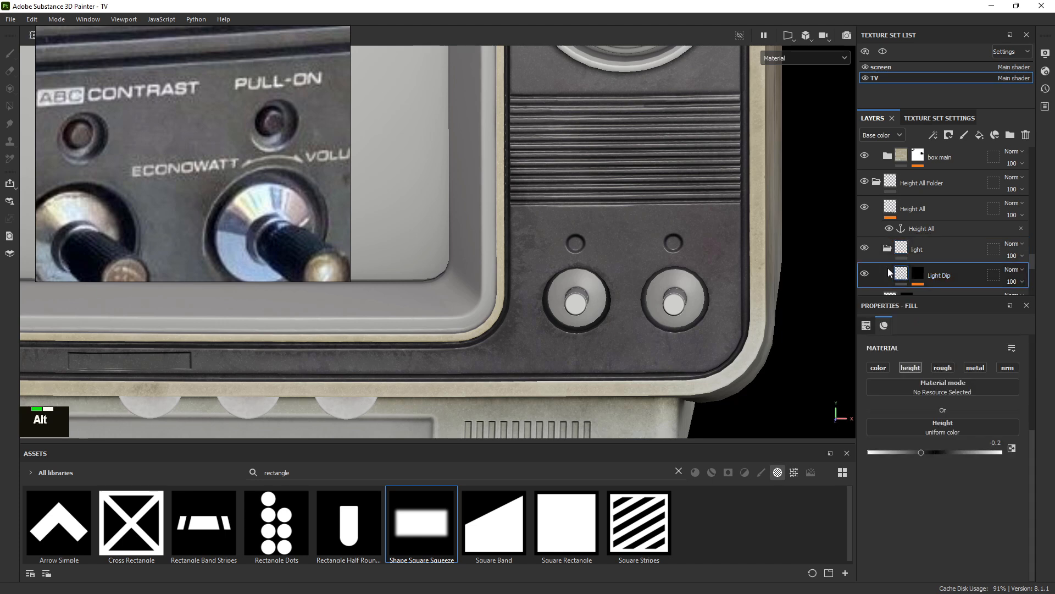
alt+right_drag(740, 285, 754, 293)
key(ctrl)
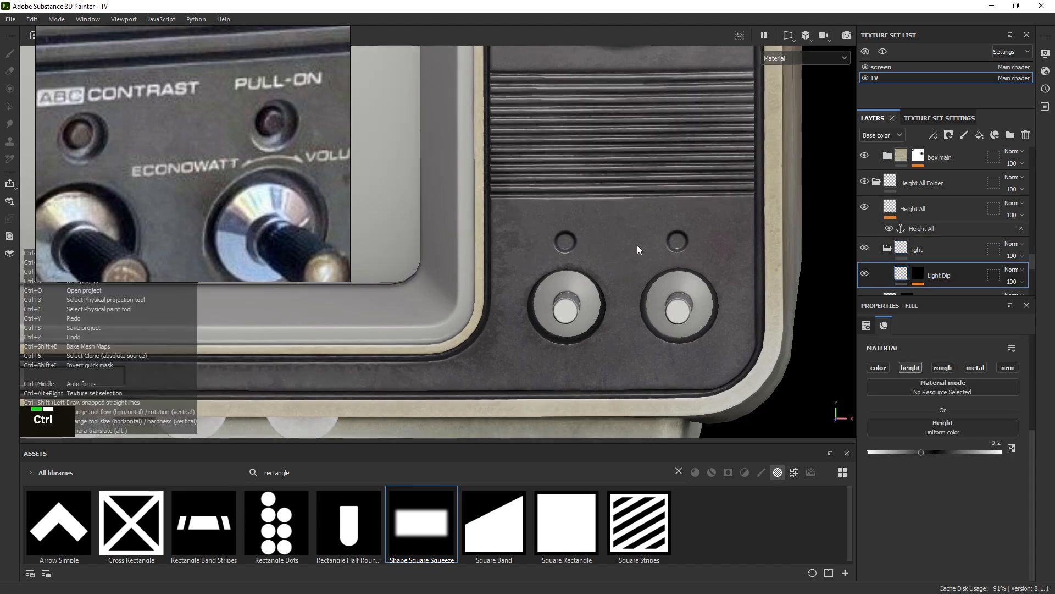
alt+scroll(559, 197, up, 1)
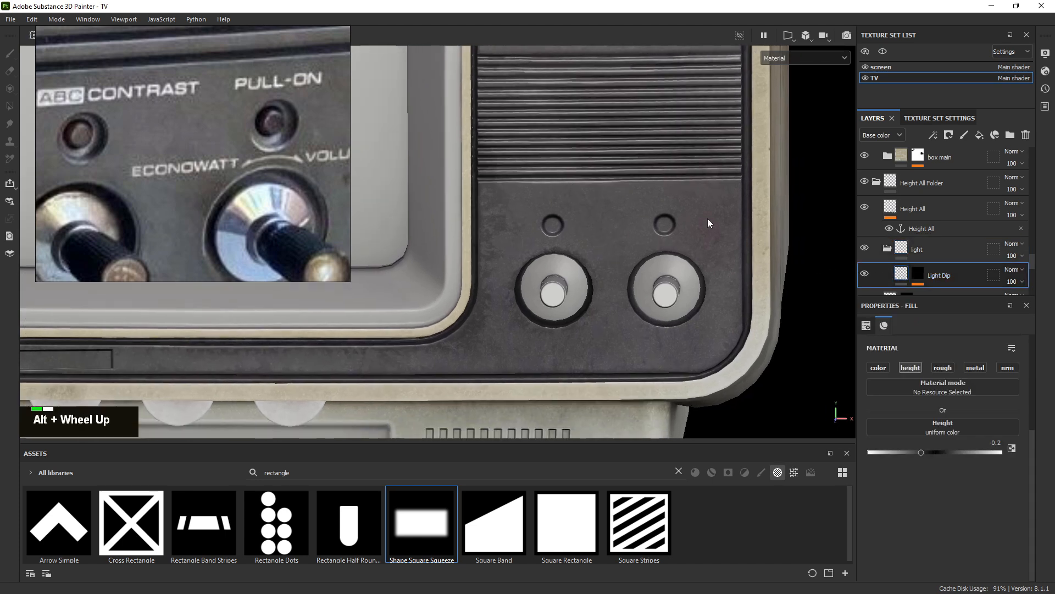
mouse_move(921, 271)
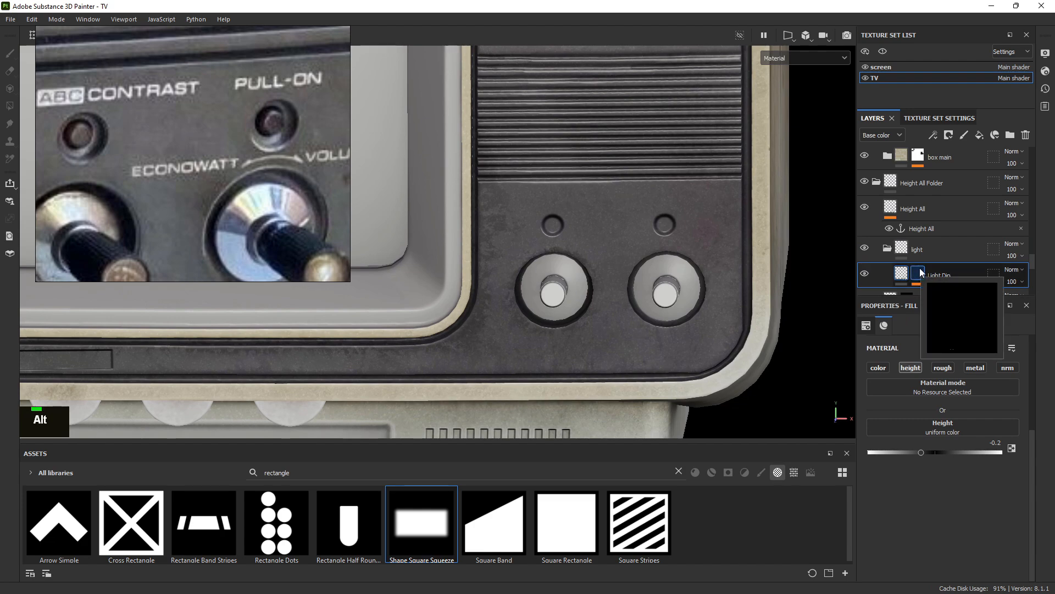
alt+right_drag(562, 202, 970, 385)
alt+middle_drag(611, 284, 532, 213)
alt+scroll(532, 212, down, 1)
alt+right_drag(532, 212, 954, 259)
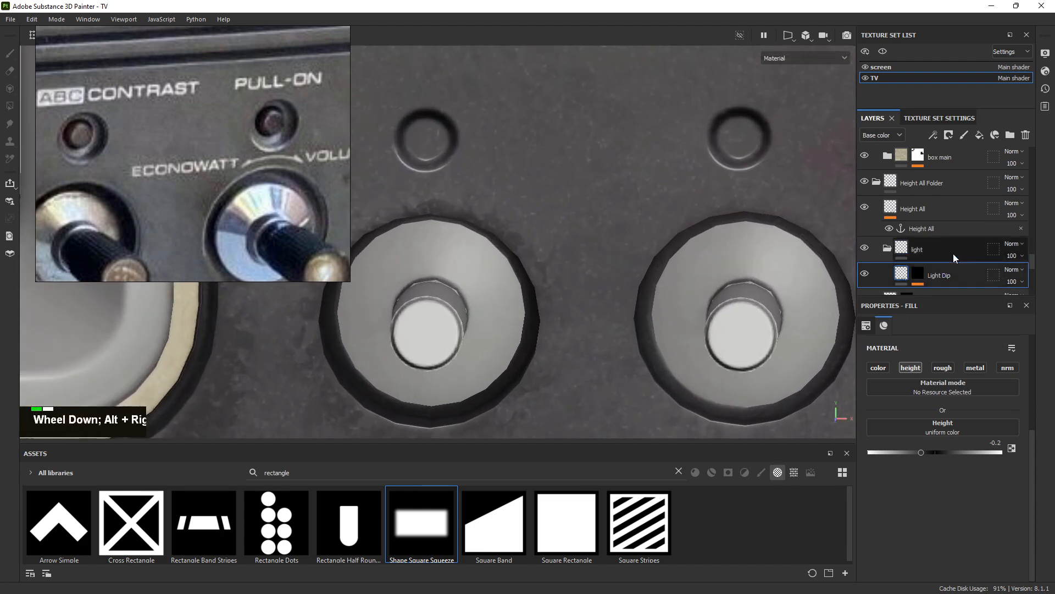
scroll(953, 253, down, 1)
Duplicate the Light Dip layer and hide the copy
right_click(926, 192)
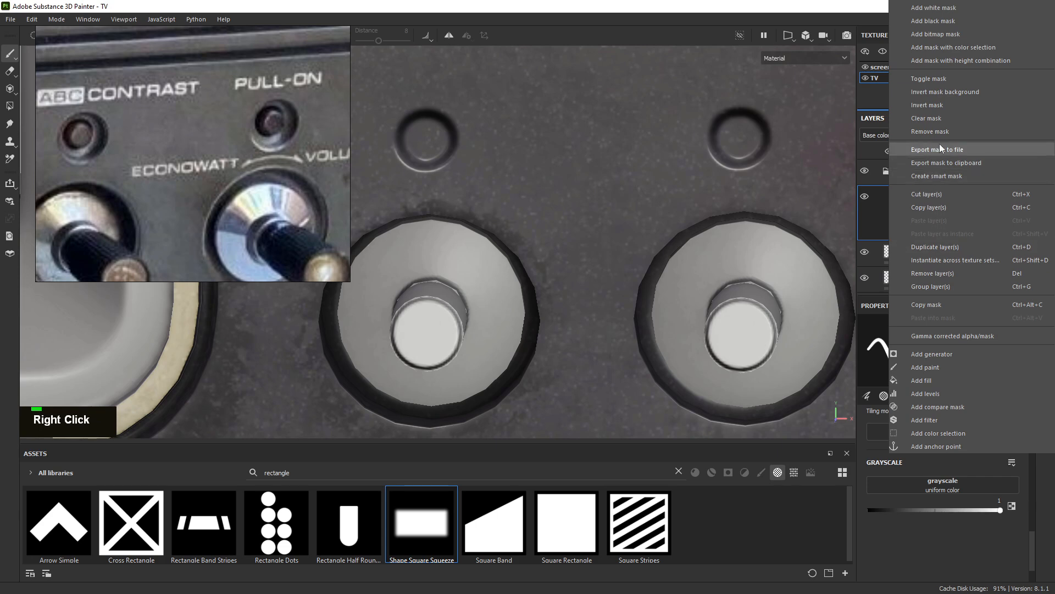
click(937, 245)
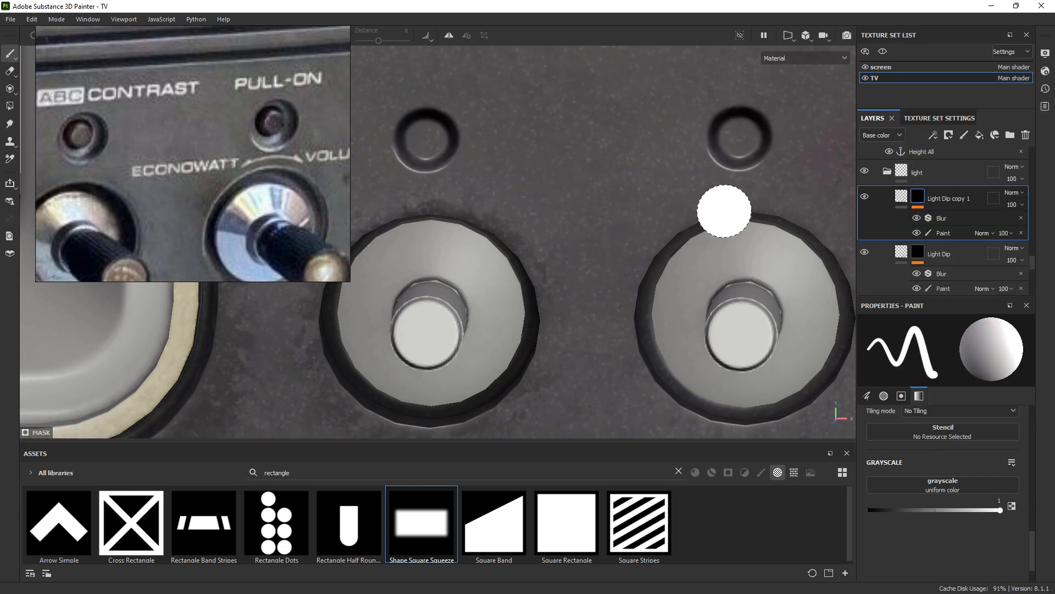
alt+right_drag(724, 211, 683, 193)
alt+drag(683, 193, 705, 179)
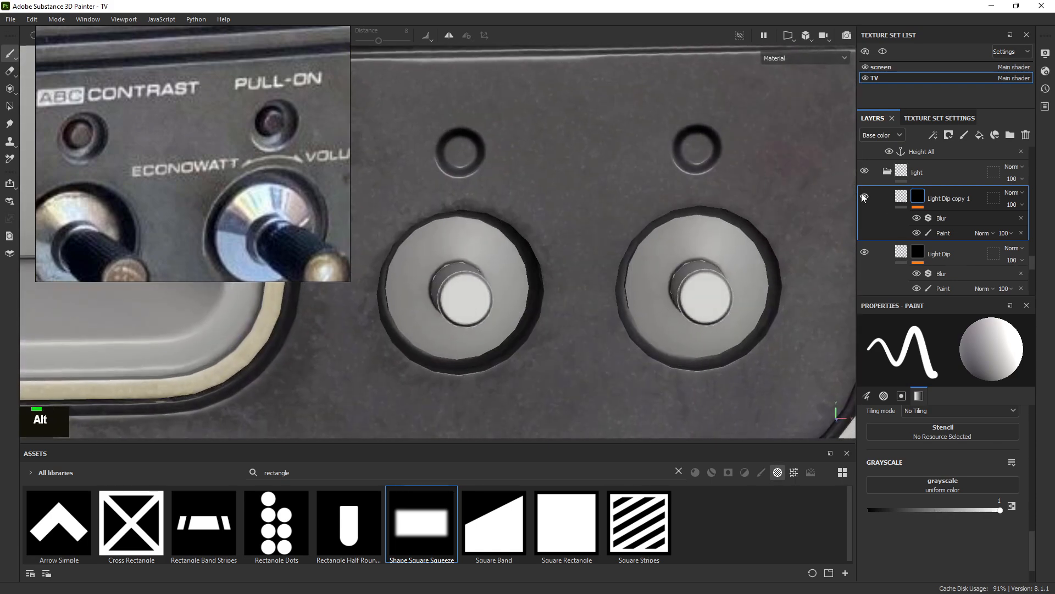
click(865, 197)
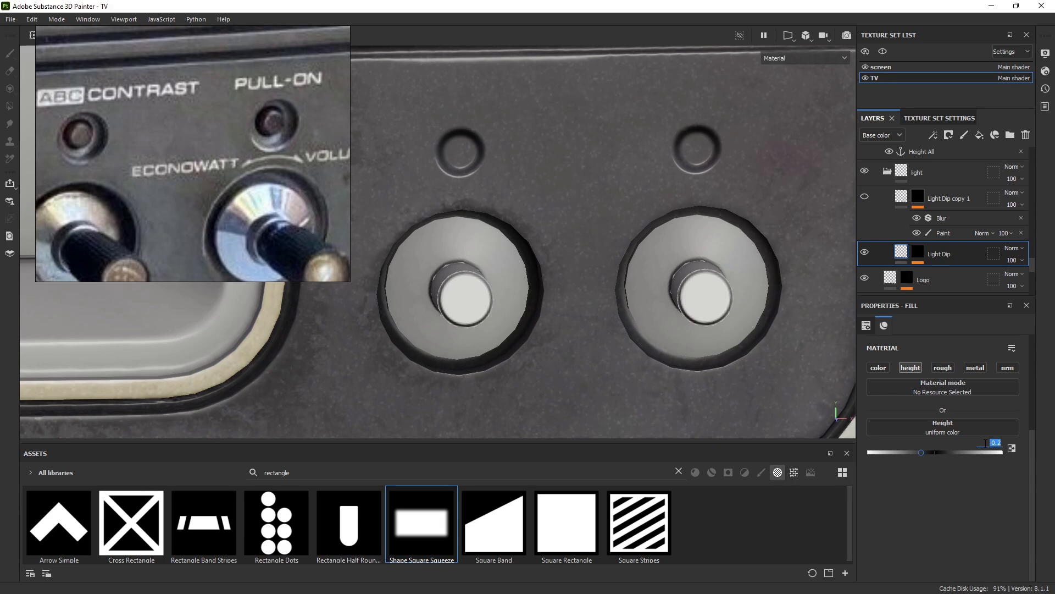
Set the original Light Dip's height to -0.4, then frame the dips and select the copy
text(-)
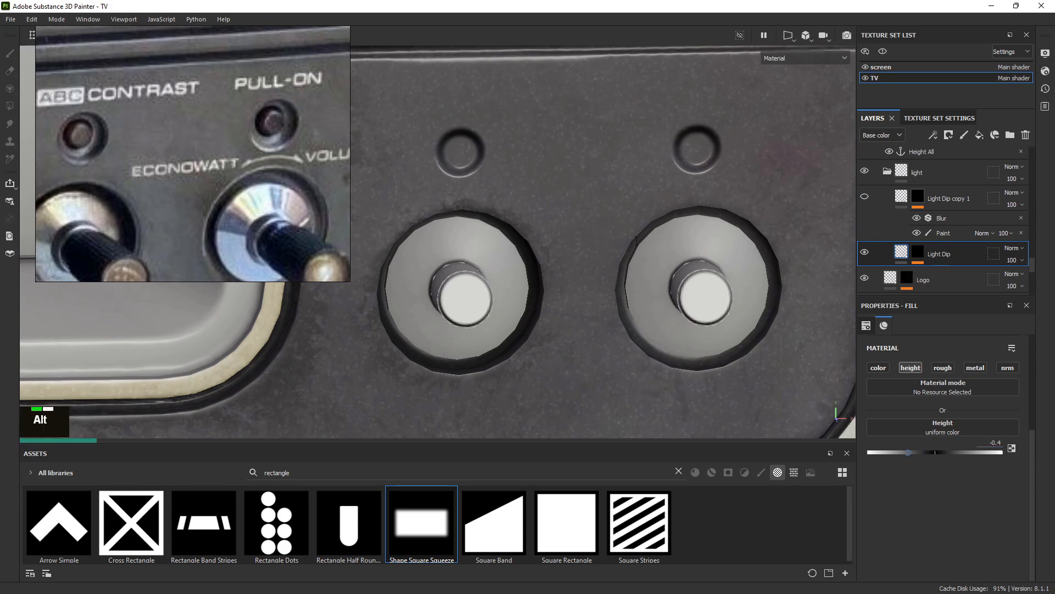
alt+right_drag(585, 232, 701, 213)
mouse_move(701, 213)
alt+mouse_down()
mouse_move(454, 110)
mouse_move(709, 201)
alt+mouse_up()
alt+right_drag(709, 201, 865, 370)
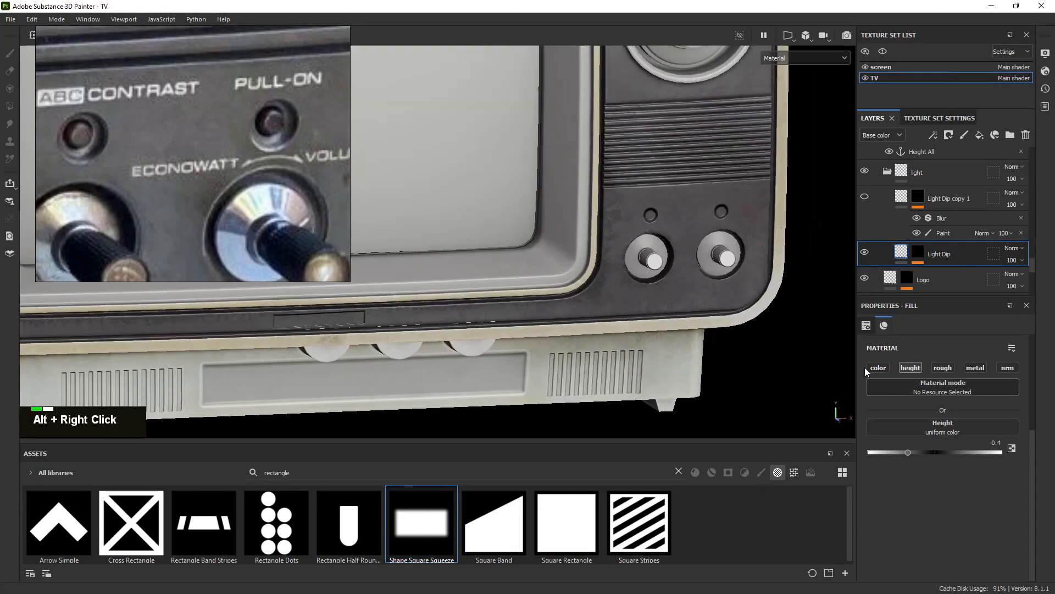
alt+right_drag(654, 212, 726, 297)
alt+middle_drag(711, 206, 568, 273)
alt+right_drag(567, 273, 616, 314)
mouse_move(610, 246)
alt+middle_down()
mouse_move(637, 255)
mouse_move(648, 223)
alt+middle_up()
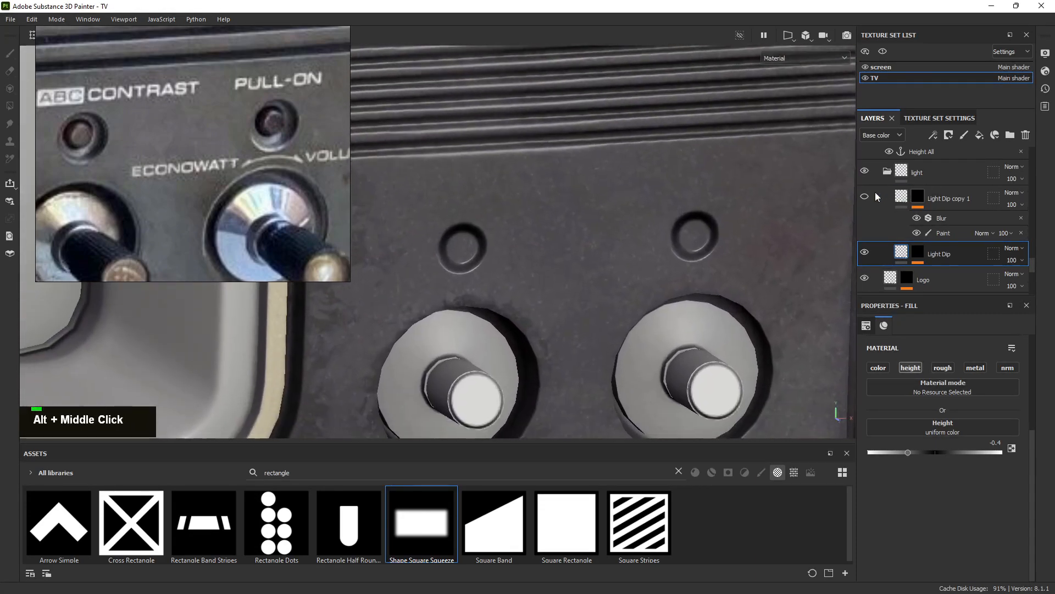
double_click(938, 204)
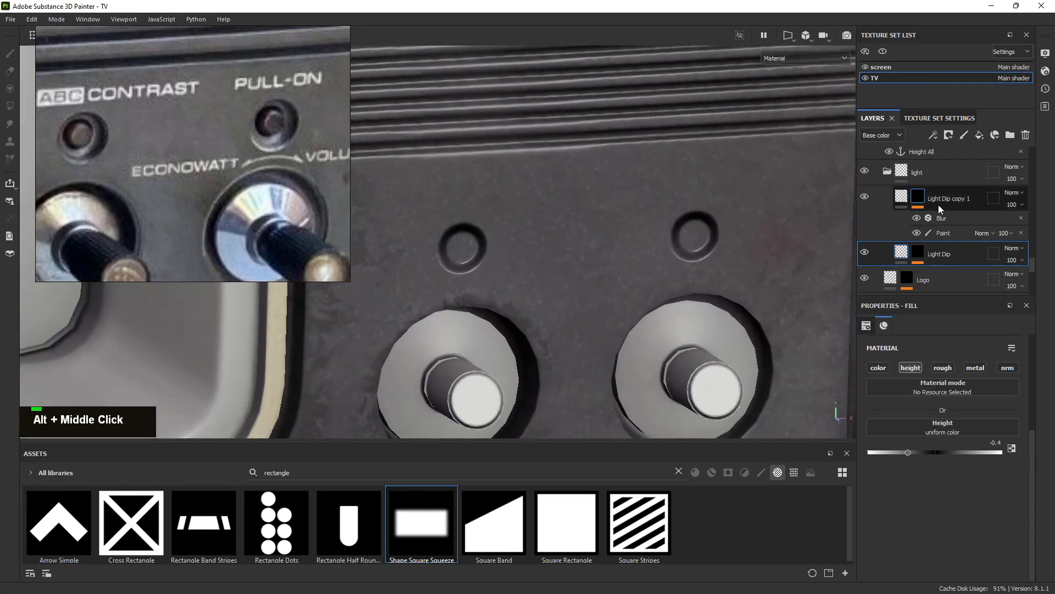
Rename the Light Dip copy 1 layer to 'Light'
double_click(972, 200)
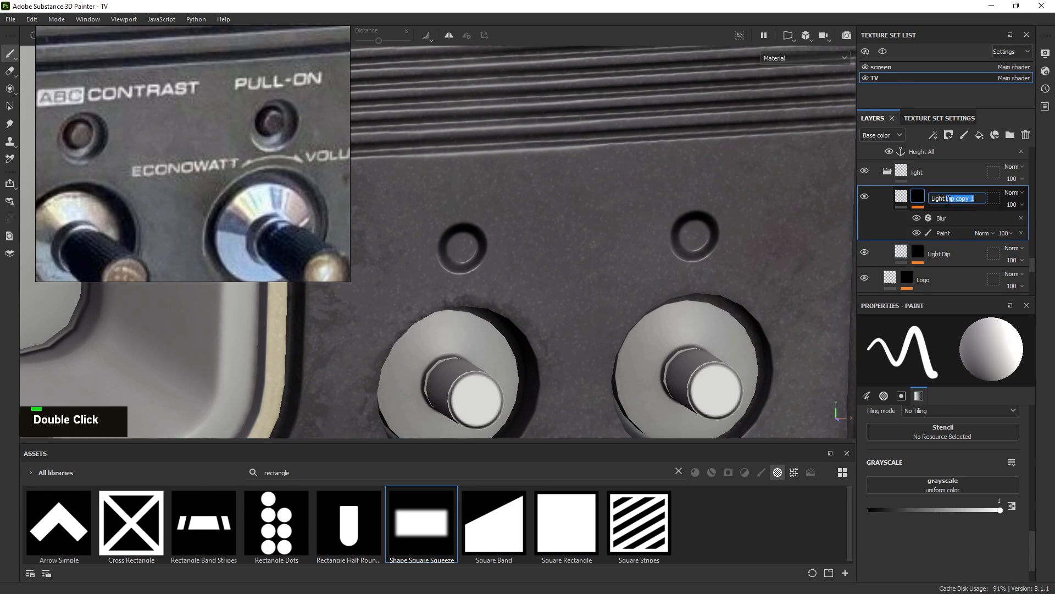
key(BackSpace)
key(Return)
Select the Light mask's Paint effect and view the mask on its own
click(944, 217)
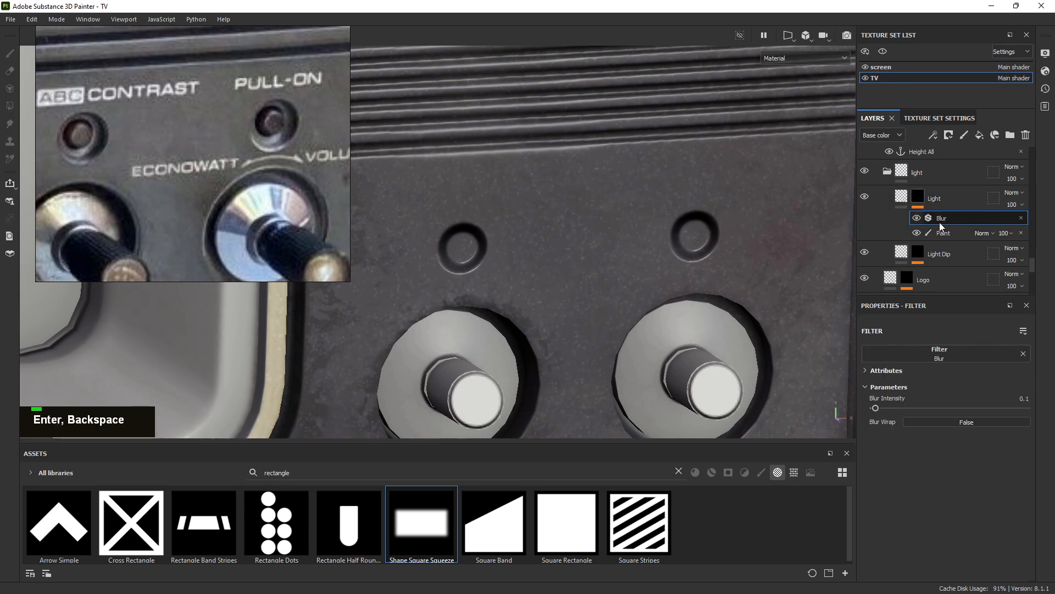
click(942, 232)
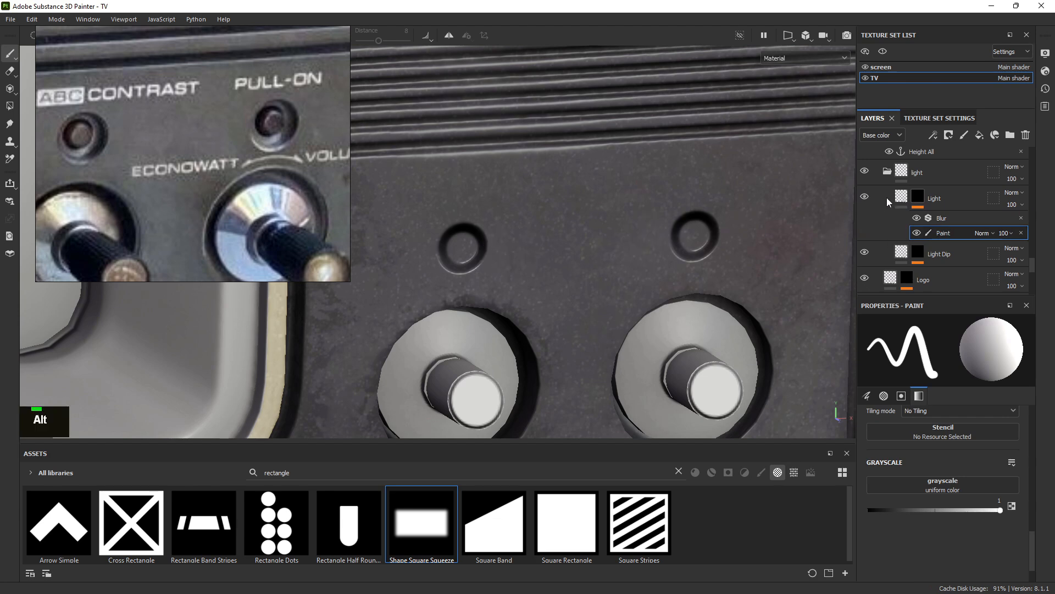
alt+click(917, 196)
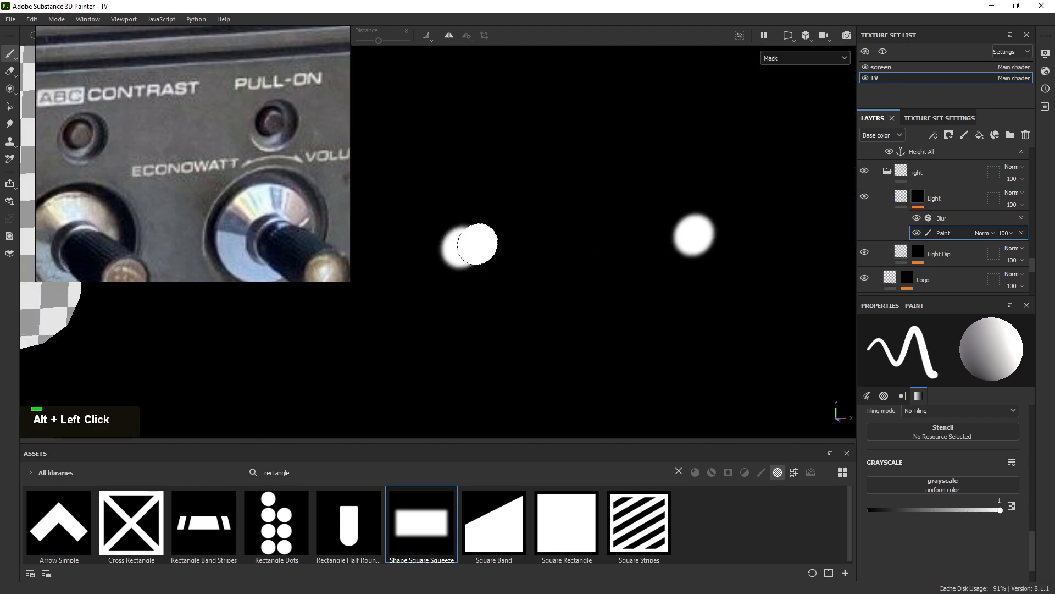
alt+drag(491, 246, 452, 235)
alt+right_drag(474, 221, 521, 235)
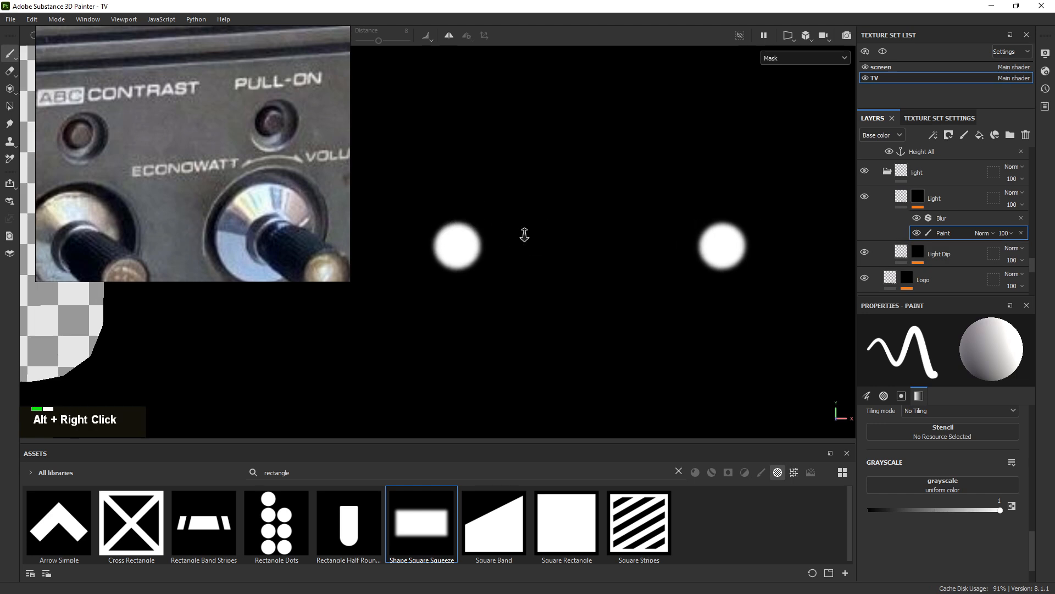
Paint black over the left white spot, shrink the eraser, and return to the material view
key(x)
mouse_move(457, 213)
mouse_down()
mouse_move(435, 260)
mouse_move(460, 245)
mouse_up()
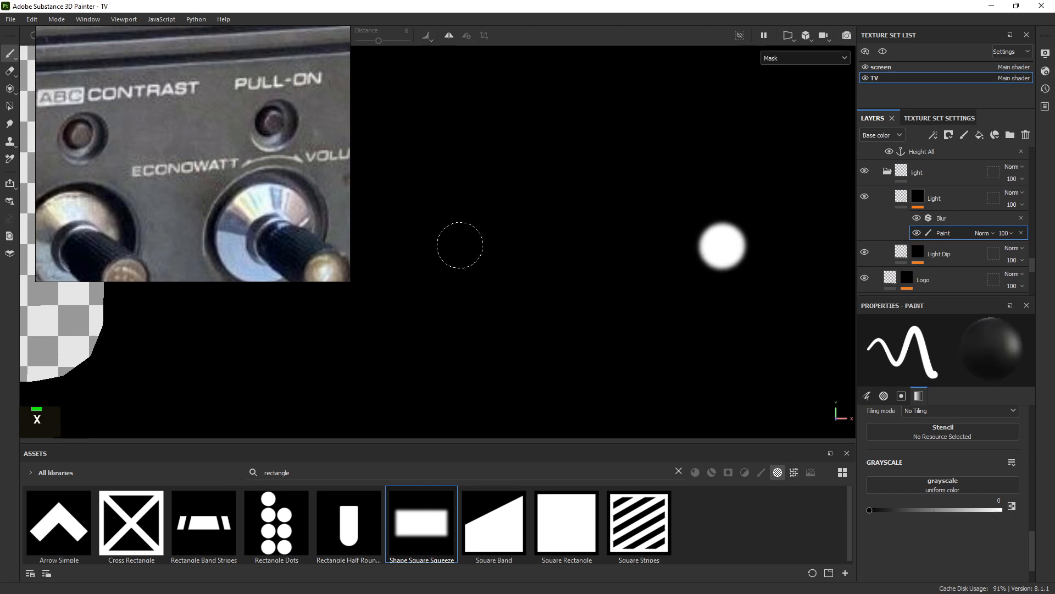
key(e)
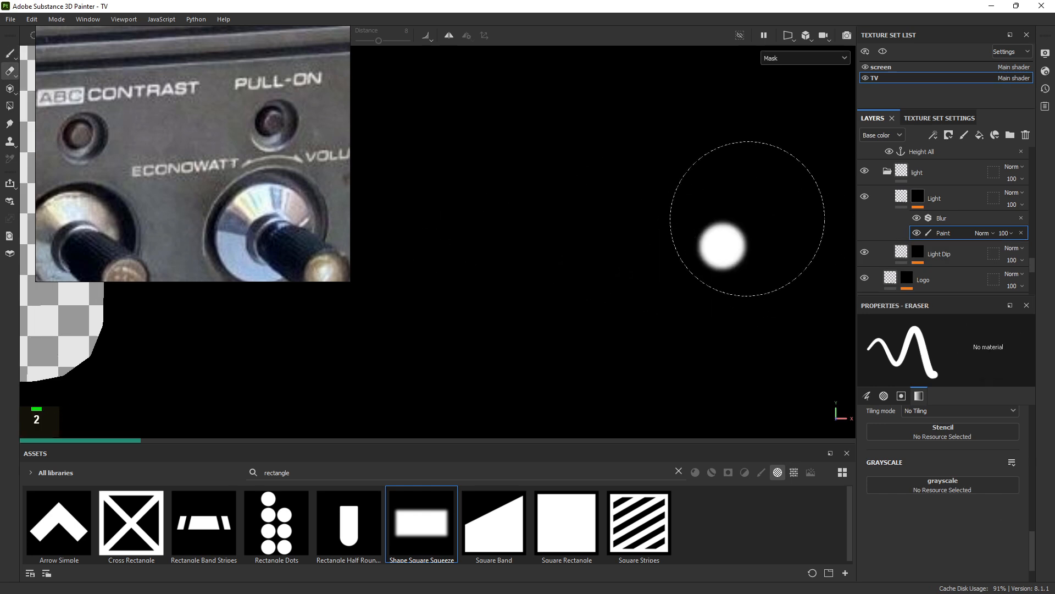
alt+right_drag(748, 219, 620, 193)
key(m)
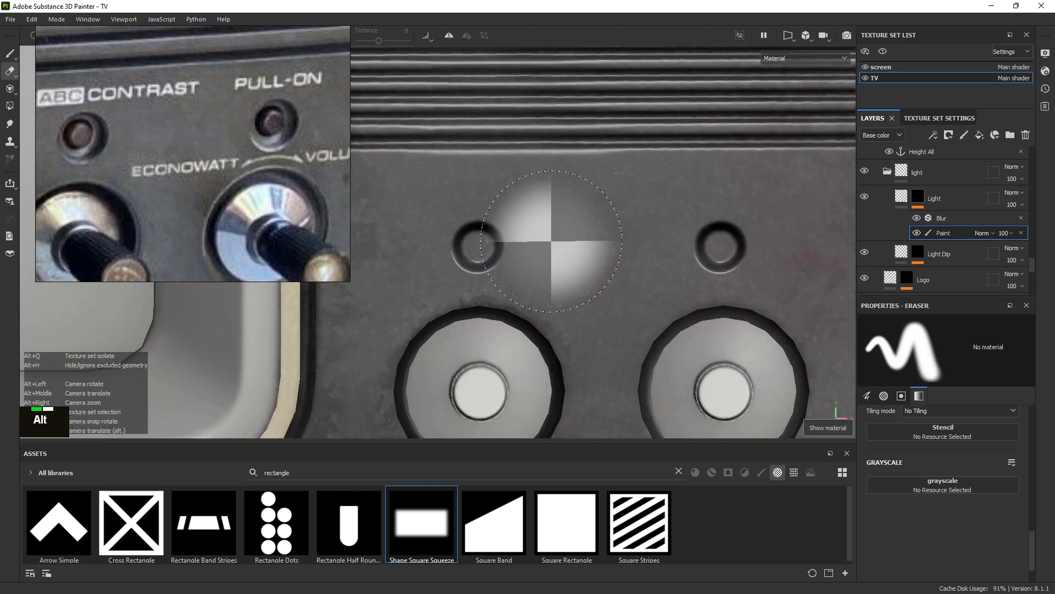
mouse_move(546, 236)
ctrl+right_down()
mouse_move(493, 242)
mouse_move(583, 238)
ctrl+right_up()
key(b)
Switch the brush back to white and frame the light dips
key(x)
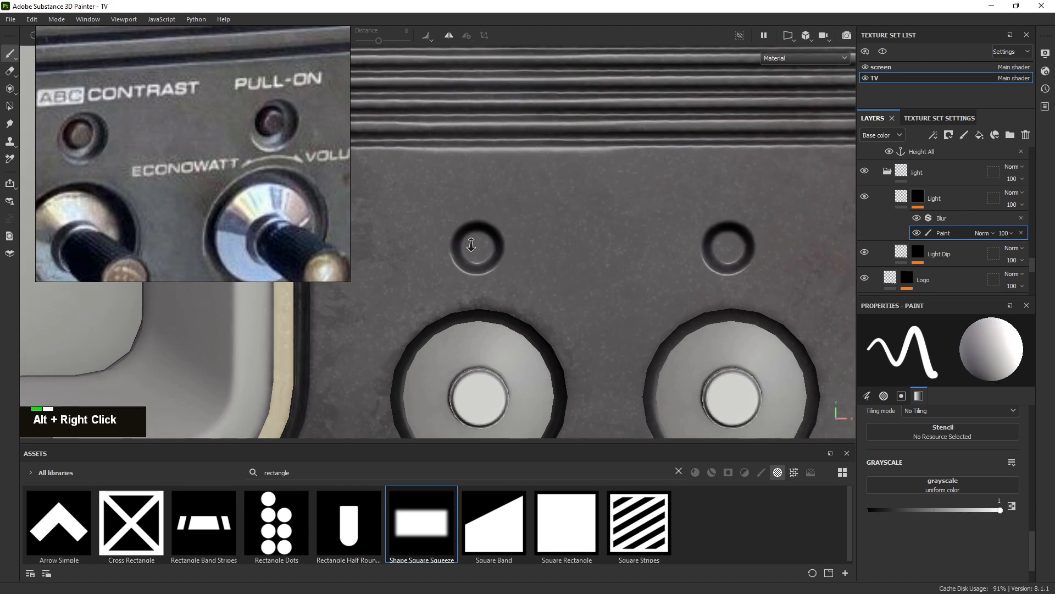
mouse_move(700, 238)
alt+mouse_down()
mouse_move(569, 284)
mouse_move(620, 268)
alt+mouse_up()
alt+right_drag(619, 268, 671, 292)
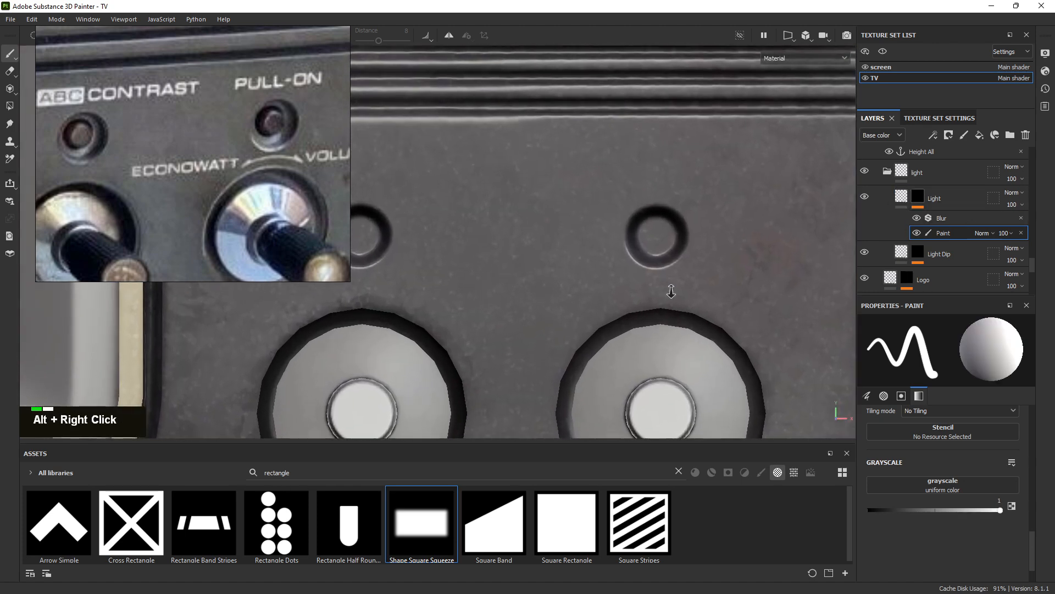
alt+middle_drag(672, 292, 619, 266)
alt+right_drag(620, 266, 678, 290)
alt+middle_drag(678, 289, 700, 294)
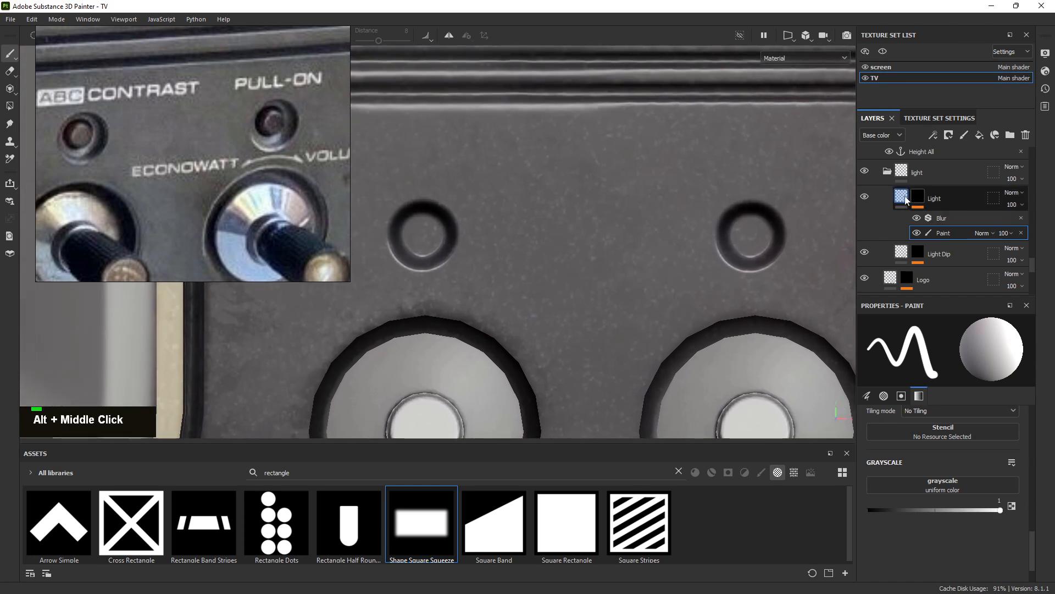
Set the Light layer's height to 0.2
click(947, 199)
click(992, 442)
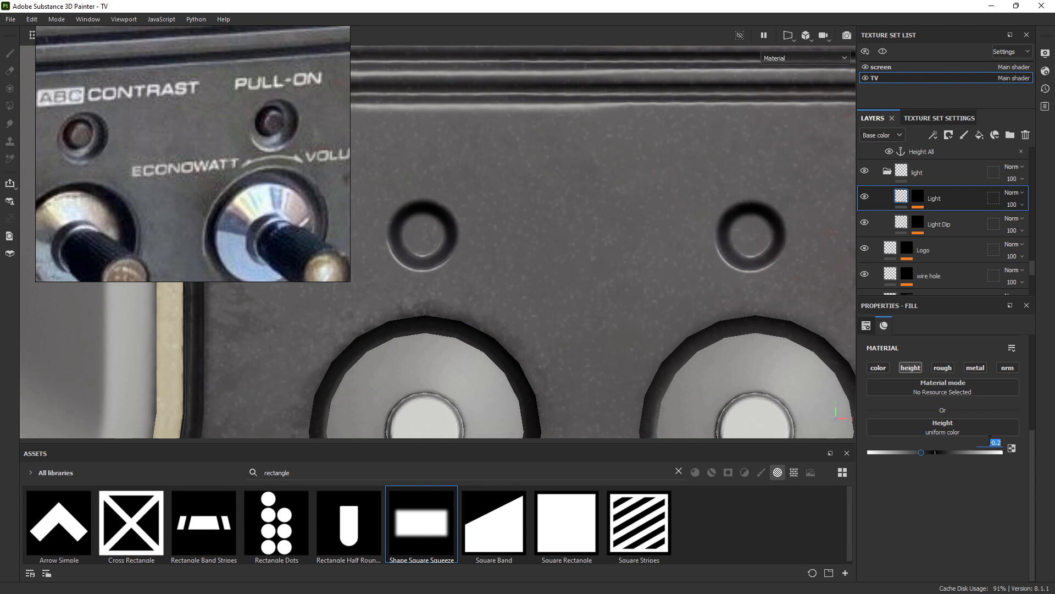
key(BackSpace)
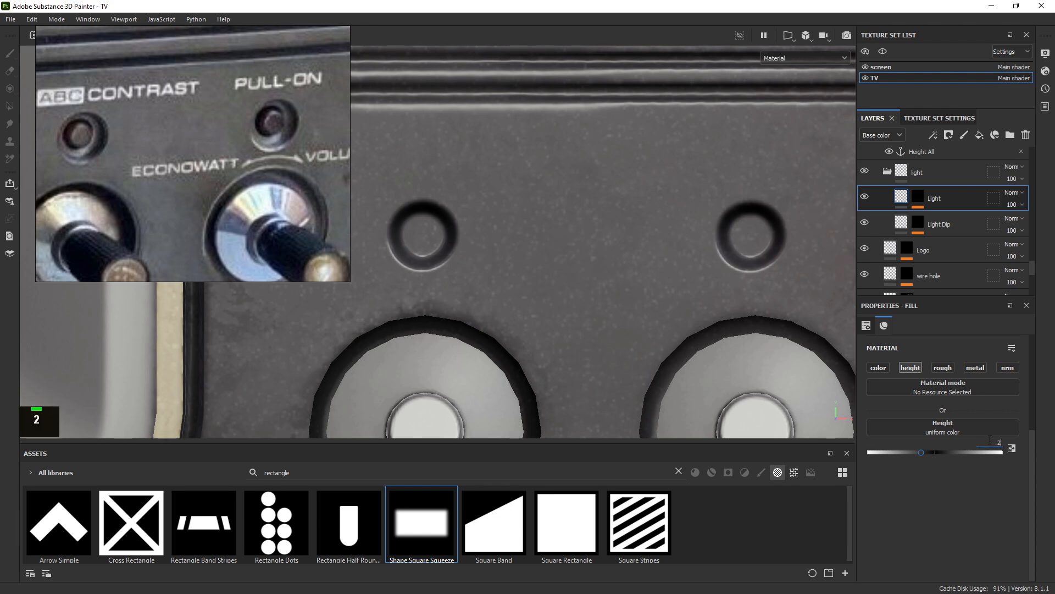
text(.2)
key(Return)
Select the Light mask's Paint effect and shrink the brush
click(918, 197)
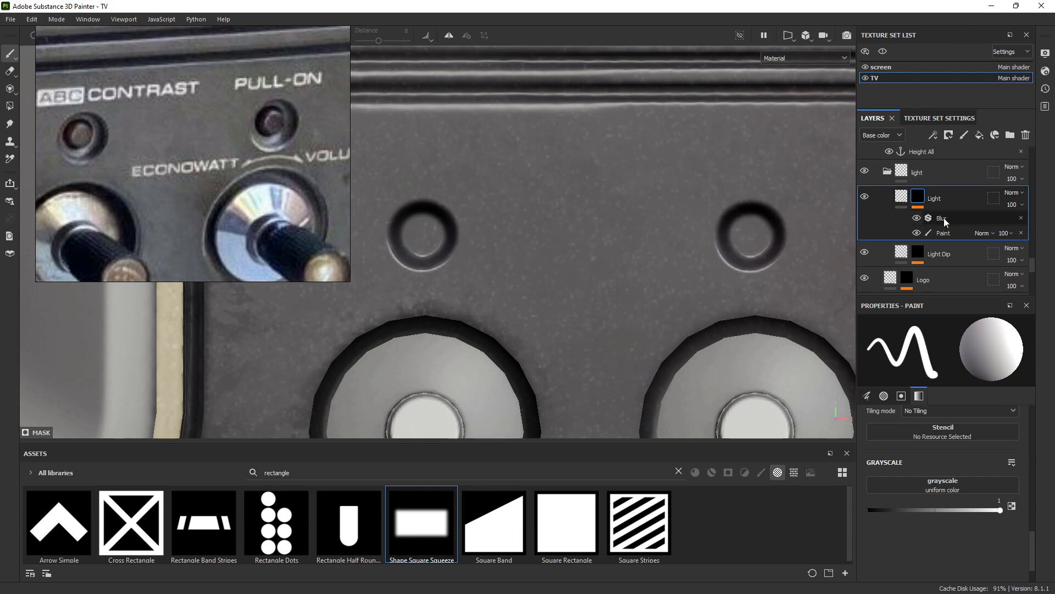
click(948, 233)
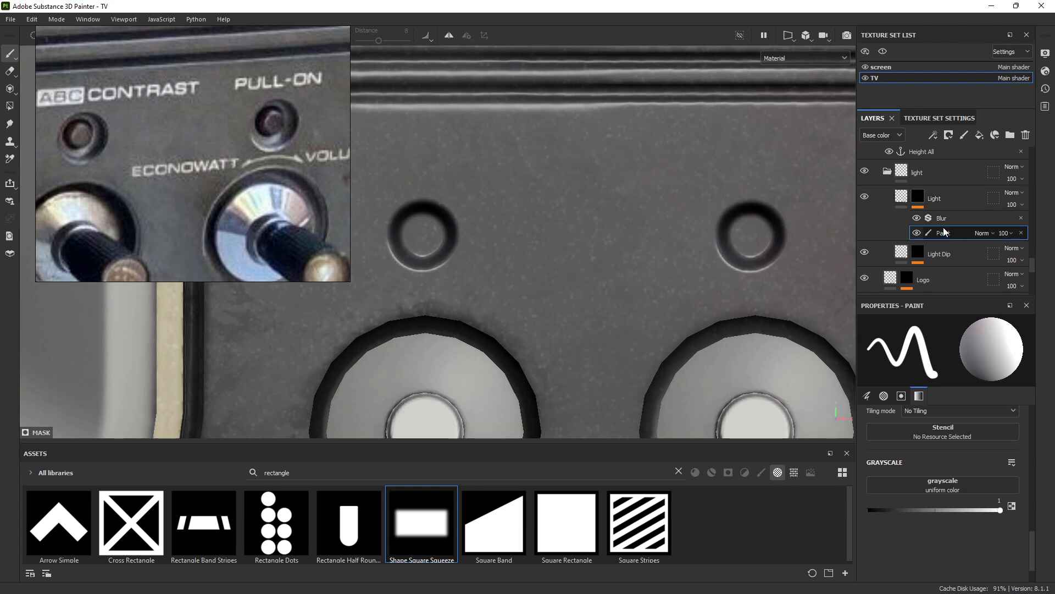
ctrl+right_drag(522, 246, 491, 243)
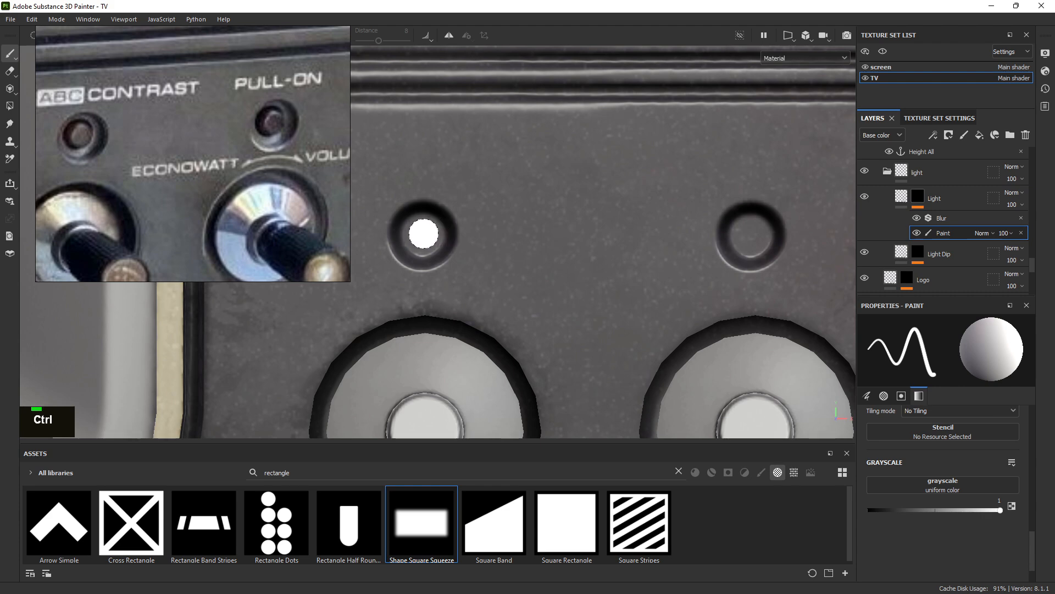
Undo the stray light dab and toggle the Light layer's visibility while framing the left dip
key(alt)
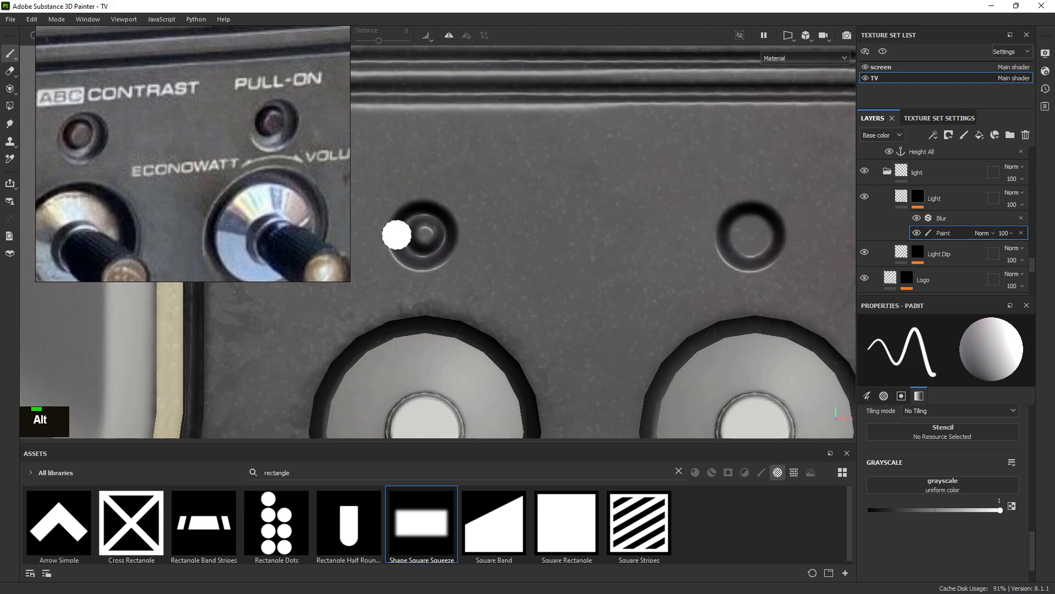
alt+drag(544, 286, 446, 256)
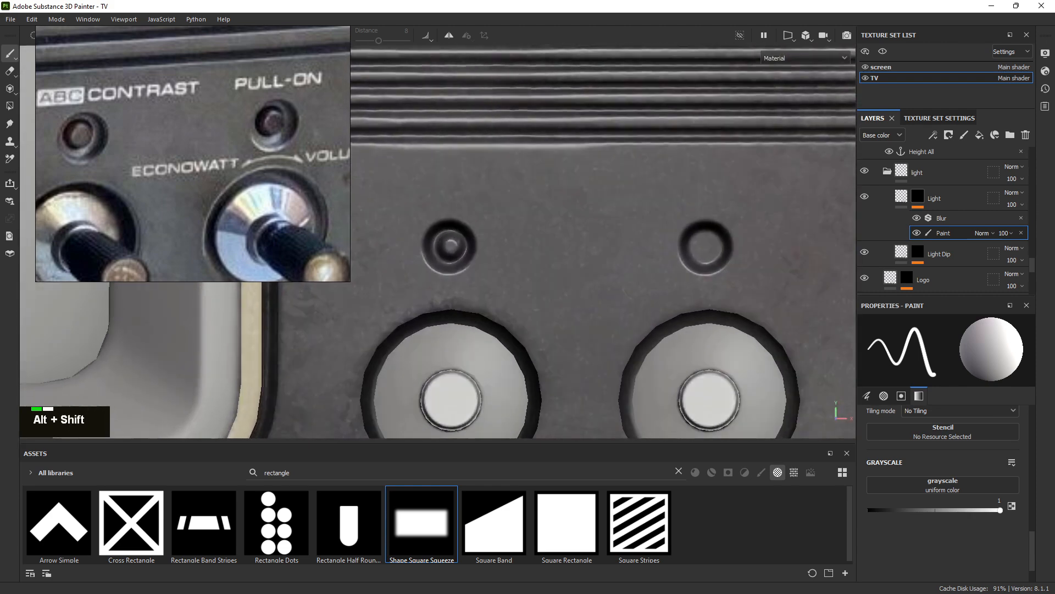
key(ctrl+z)
alt+right_drag(490, 259, 749, 347)
alt+right_drag(580, 275, 717, 308)
click(865, 199)
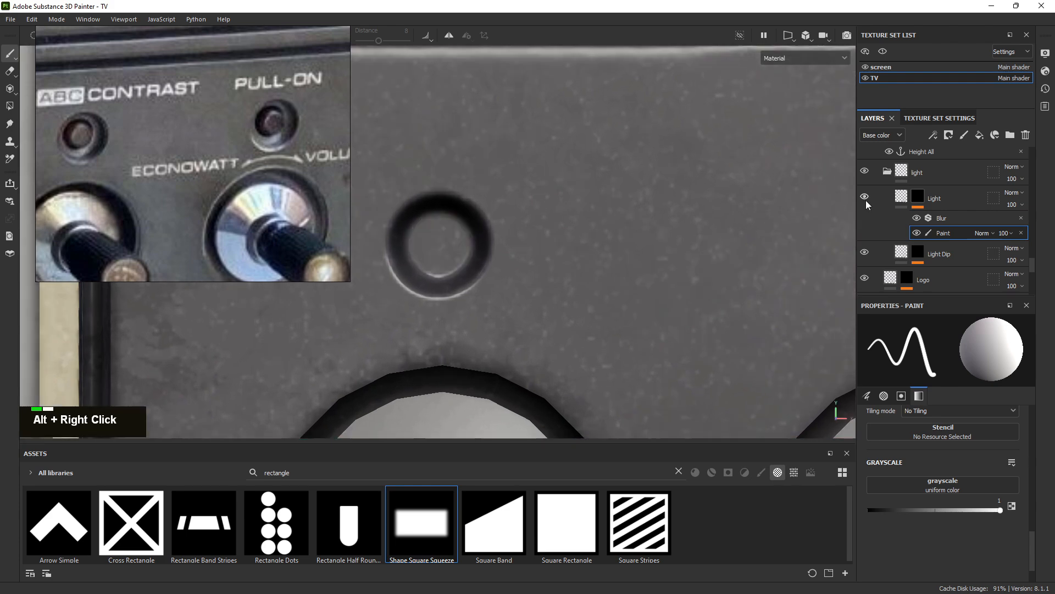
Paint a white light in the centre of the left indicator dip
alt+right_drag(534, 270, 605, 273)
alt+middle_drag(605, 274, 537, 243)
alt+right_drag(537, 242, 648, 295)
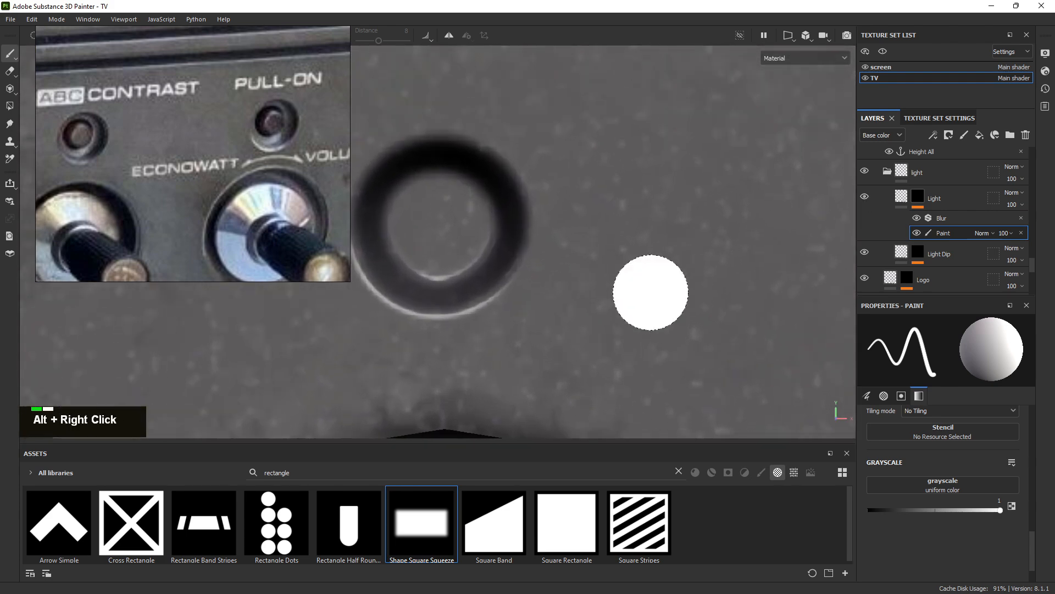
alt+middle_drag(648, 295, 456, 226)
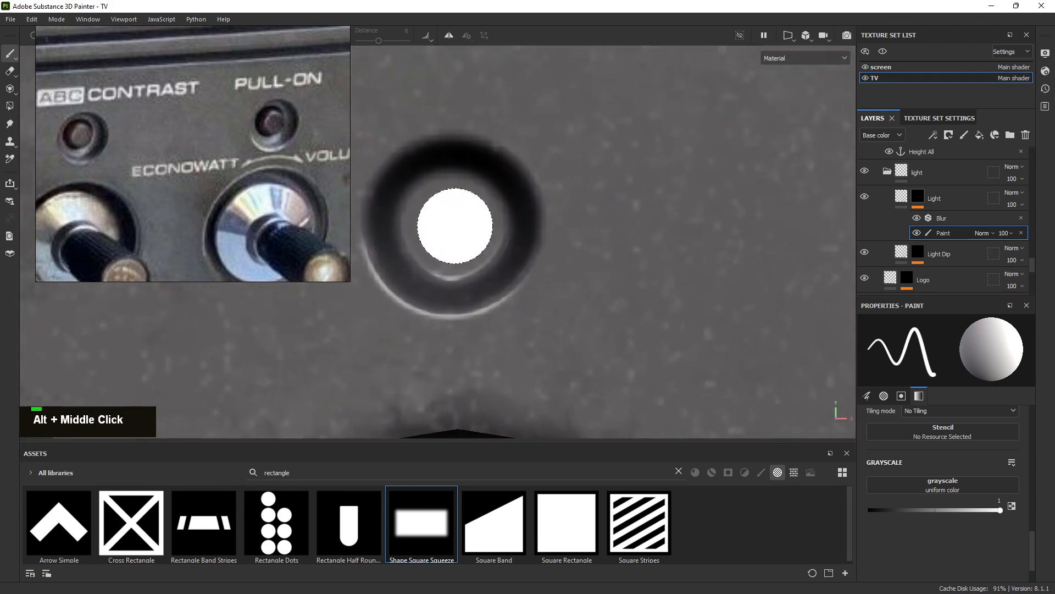
click(455, 226)
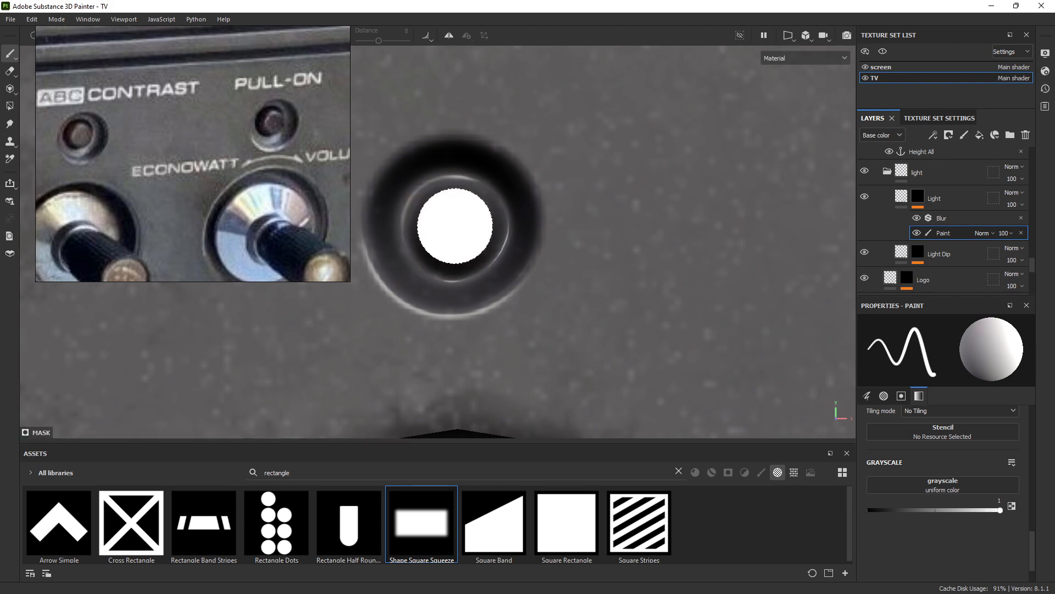
Paint a white light in the centre of the right indicator dip
alt+right_drag(455, 226, 404, 152)
alt+middle_drag(555, 184, 258, 165)
alt+right_drag(451, 220, 836, 341)
alt+middle_drag(415, 203, 489, 211)
alt+right_drag(489, 211, 896, 365)
click(506, 253)
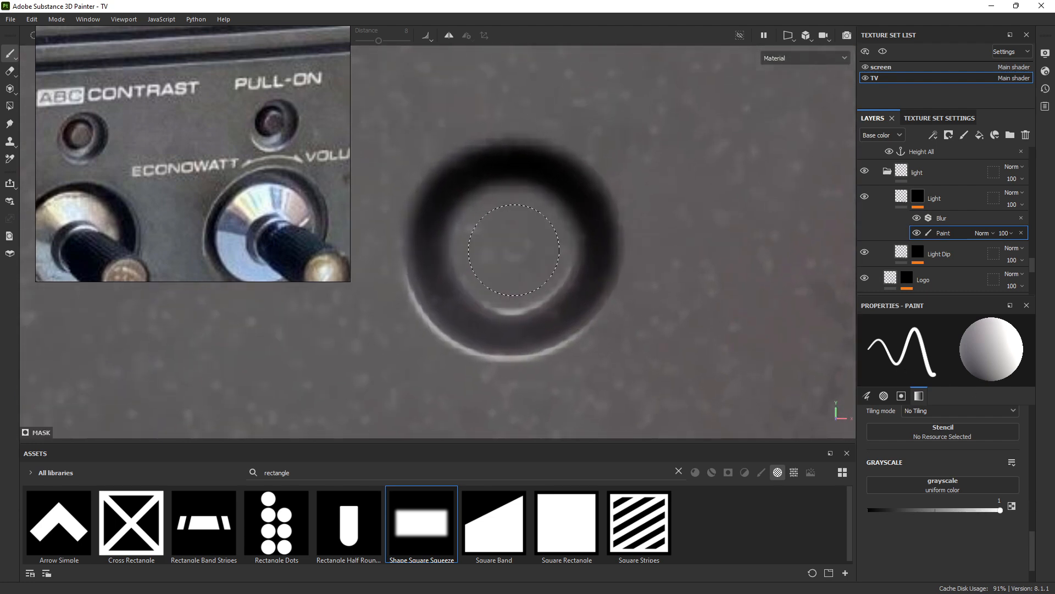
Orbit around the TV to inspect both raised lights on the knob panel
key(alt)
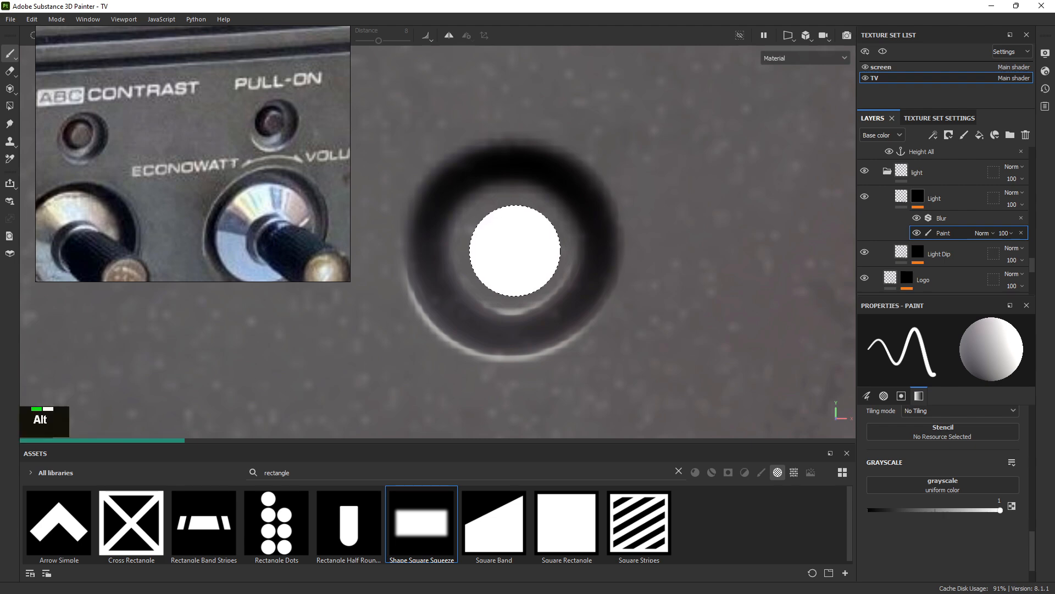
alt+right_drag(655, 288, 398, 121)
alt+drag(399, 120, 499, 207)
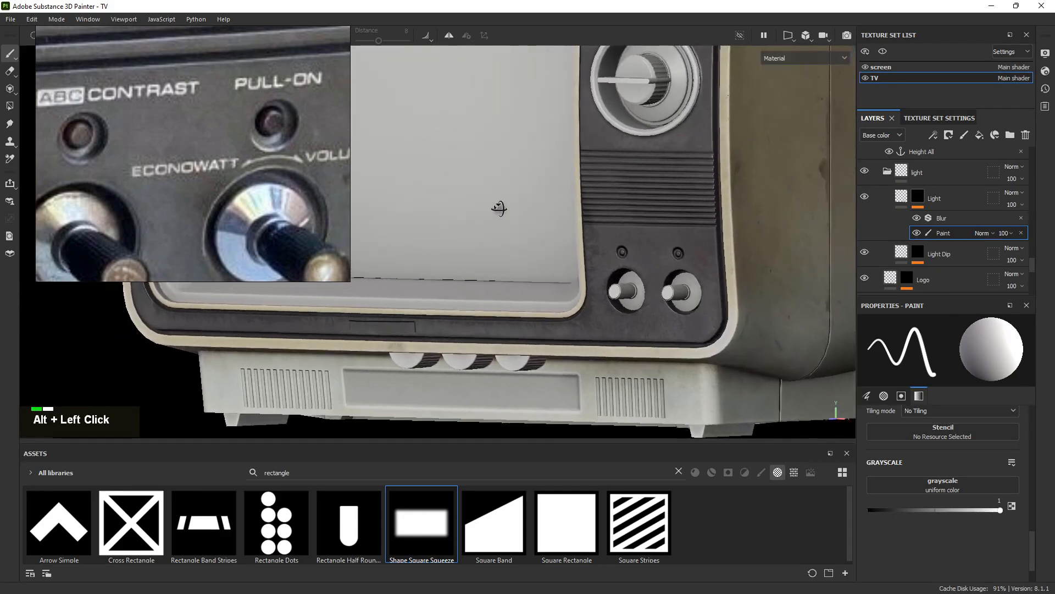
scroll(144, 143, down, 3)
scroll(144, 143, down, 1)
alt+right_drag(599, 245, 667, 253)
alt+middle_drag(666, 254, 572, 236)
alt+drag(572, 237, 601, 209)
Select the Light Dip mask's paint effect and erase the old indicator dips
alt+right_drag(554, 209, 568, 242)
alt+click(617, 240)
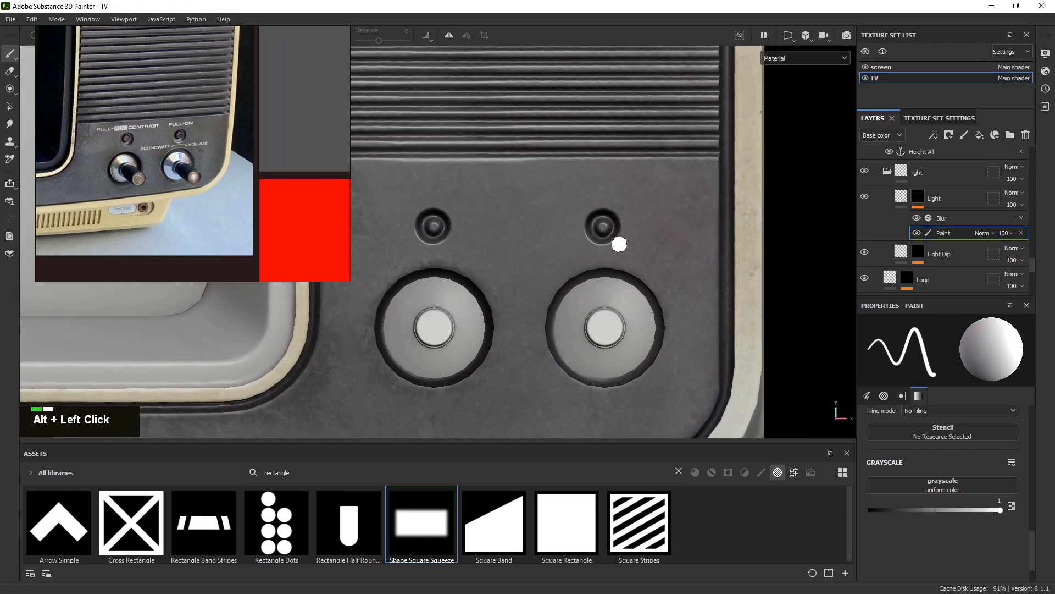
click(921, 254)
click(936, 287)
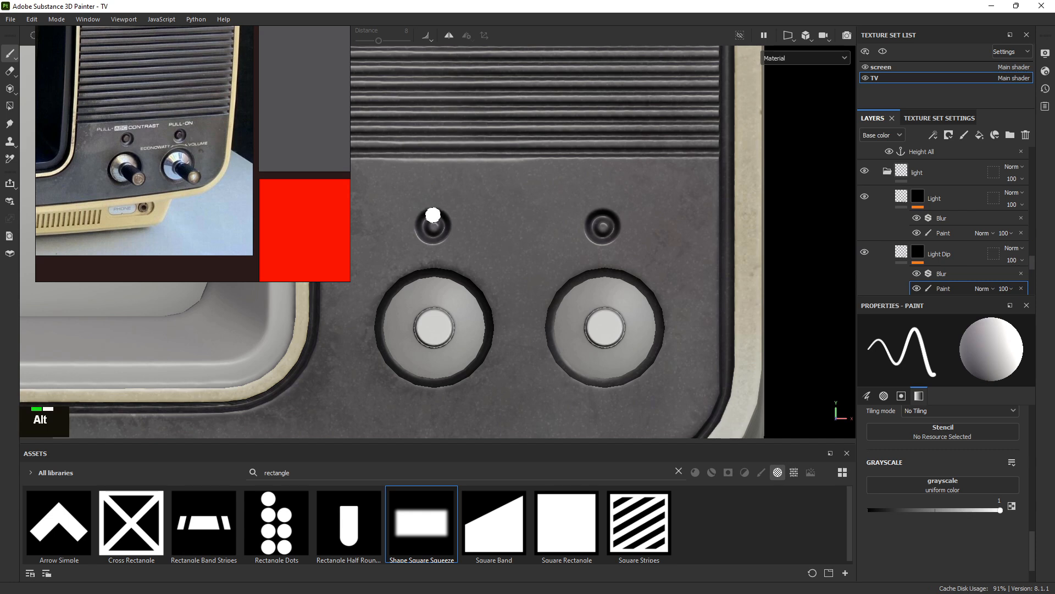
key(e)
mouse_move(431, 219)
alt+right_down()
mouse_move(467, 228)
mouse_move(442, 228)
alt+right_up()
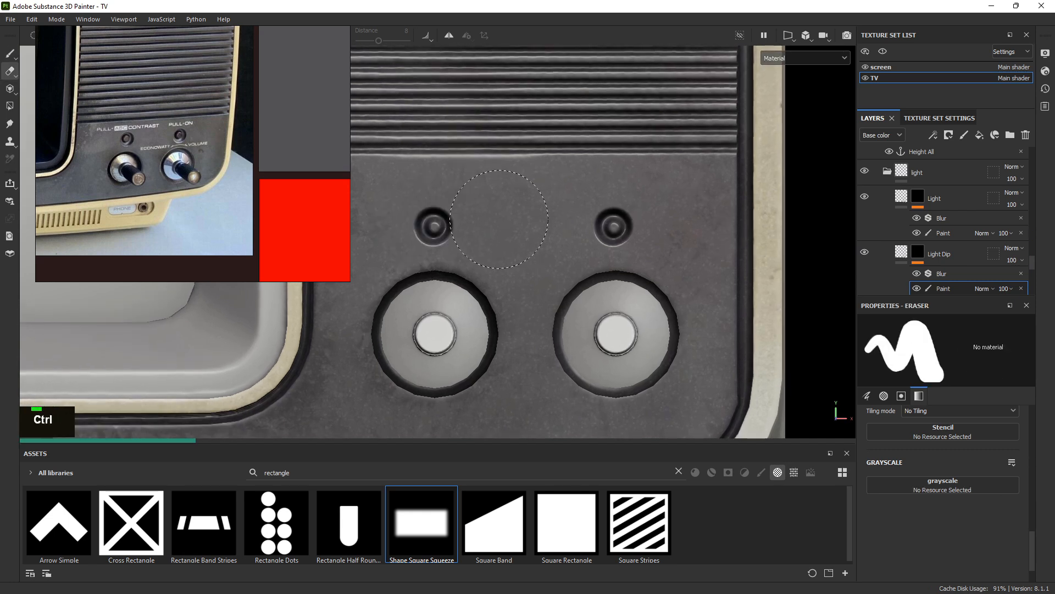
key(1)
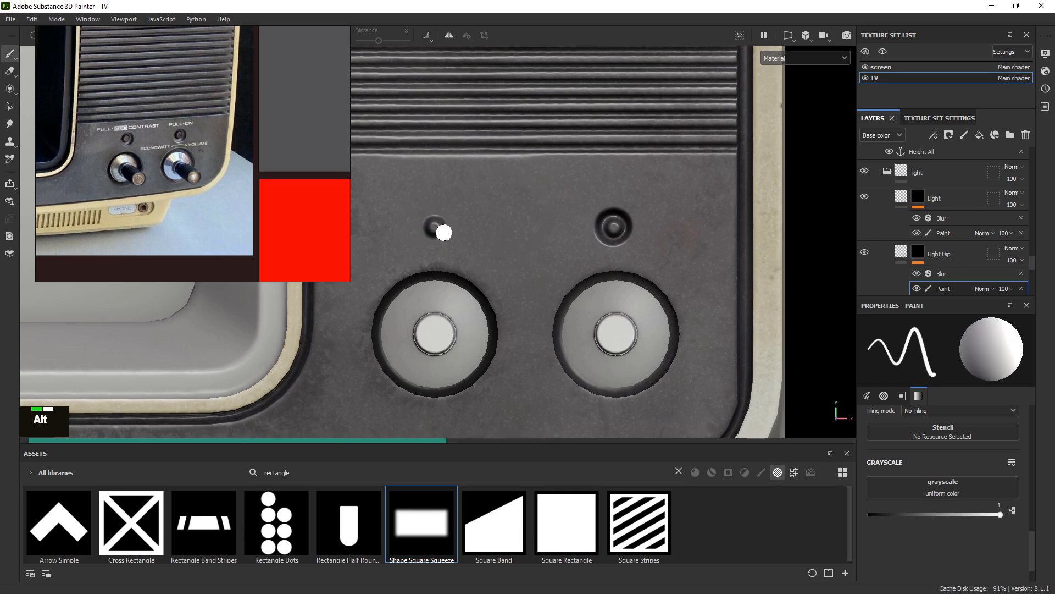
Zoom in on the left light and switch the brush cursor to a crosshair
alt+right_drag(444, 232, 458, 242)
alt+right_drag(602, 283, 583, 270)
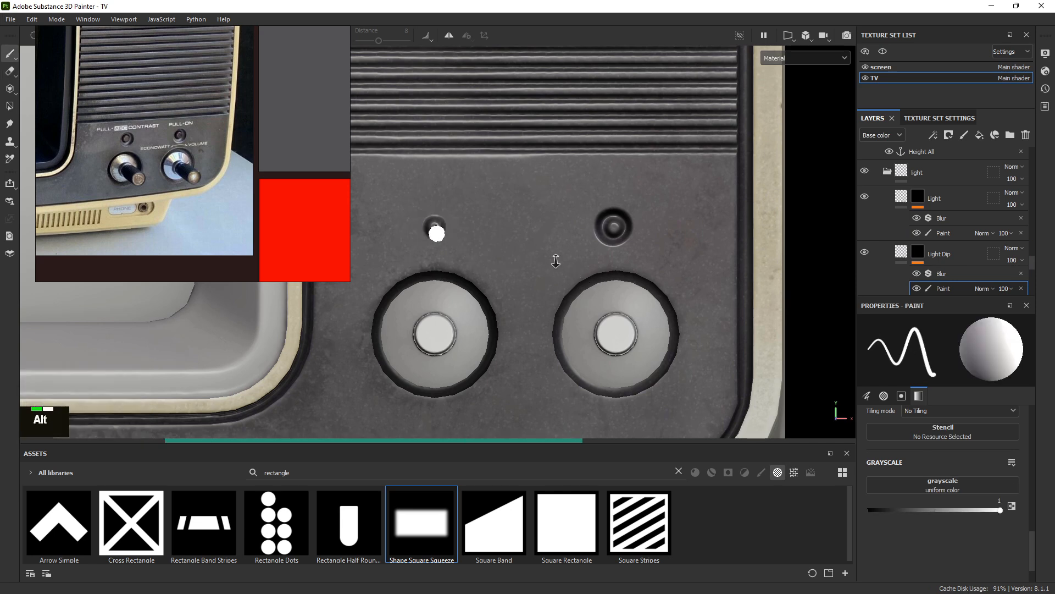
ctrl+right_drag(426, 228, 437, 227)
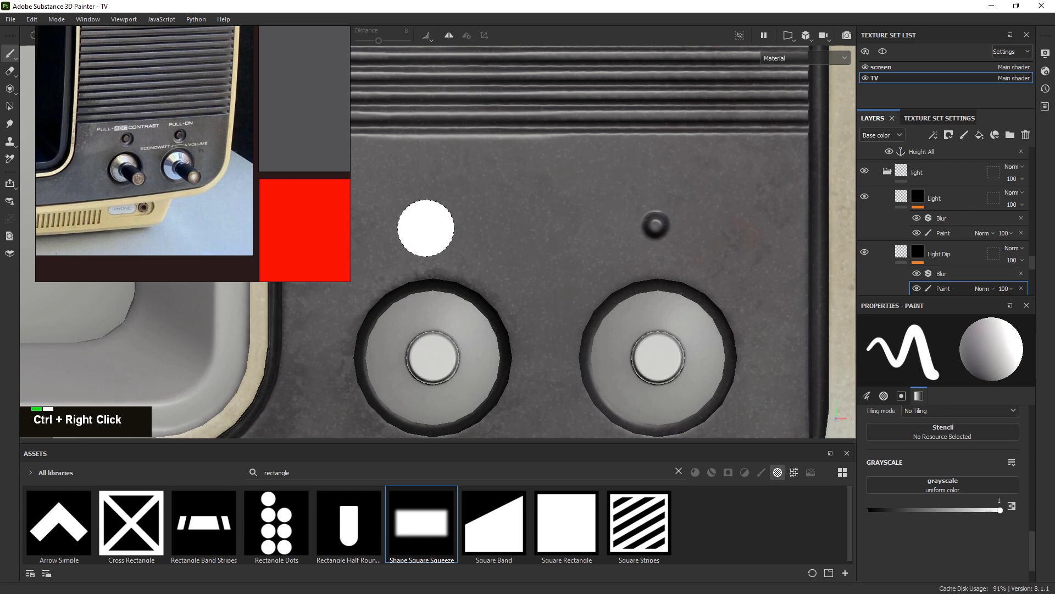
right_drag(130, 44, 0, 190)
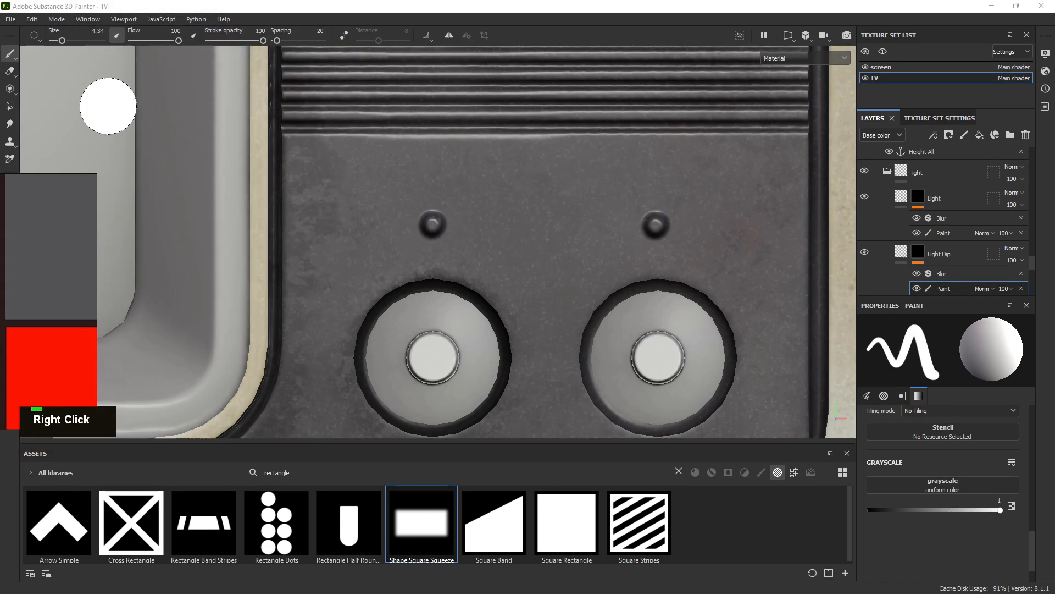
click(35, 36)
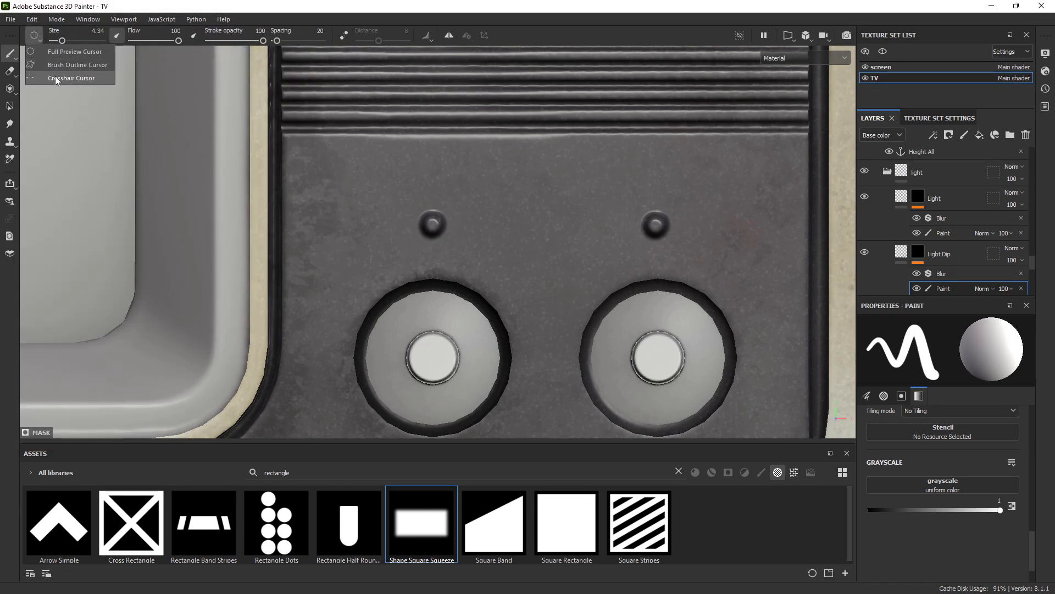
click(56, 77)
right_drag(0, 201, 266, 148)
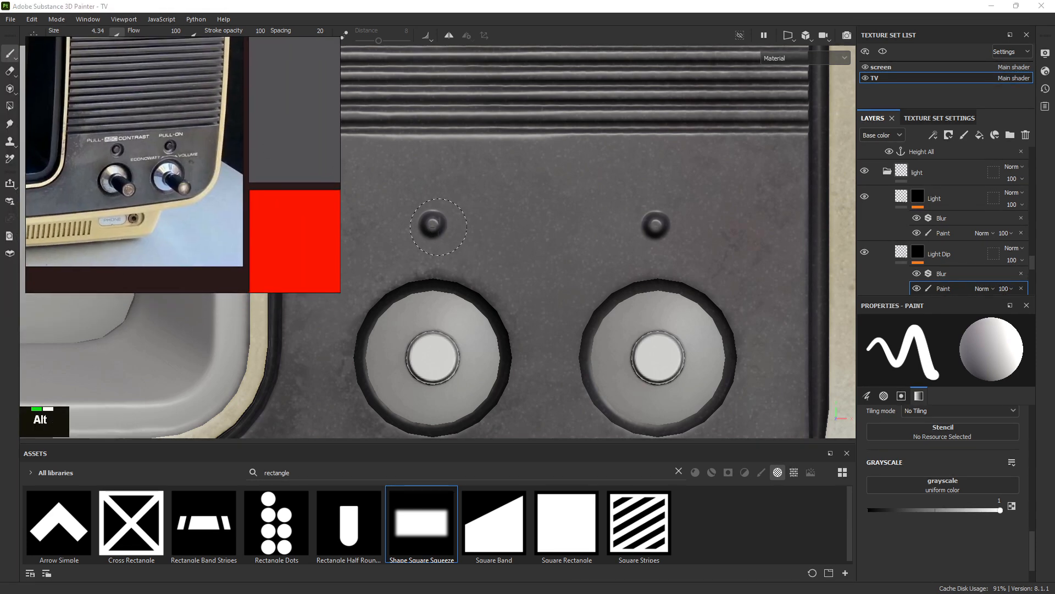
Paint a dip around the left light at brush size 3.94 and inspect it
ctrl+right_drag(432, 224, 431, 224)
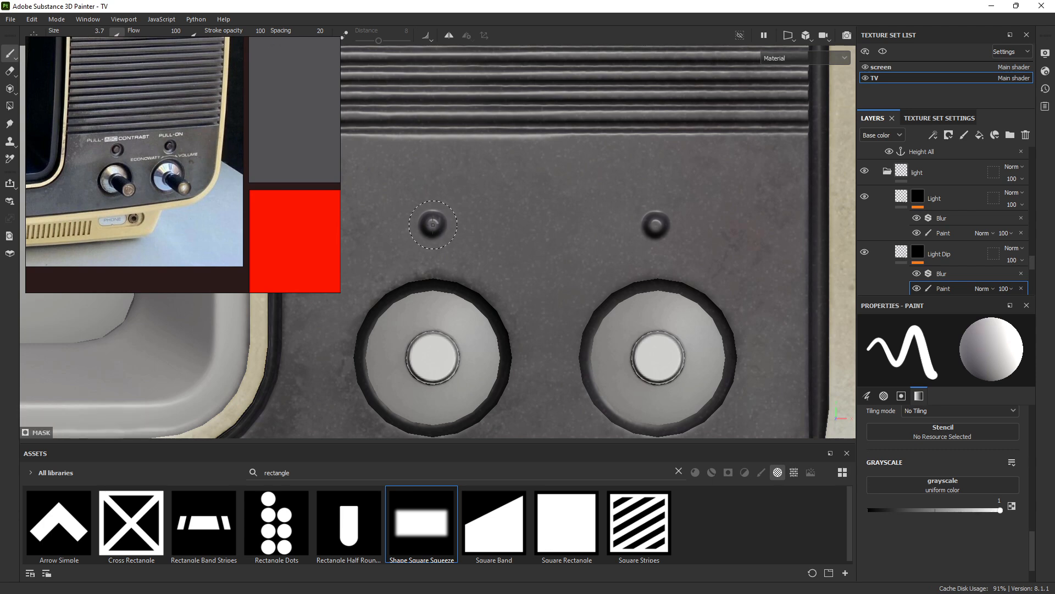
shift+click(432, 225)
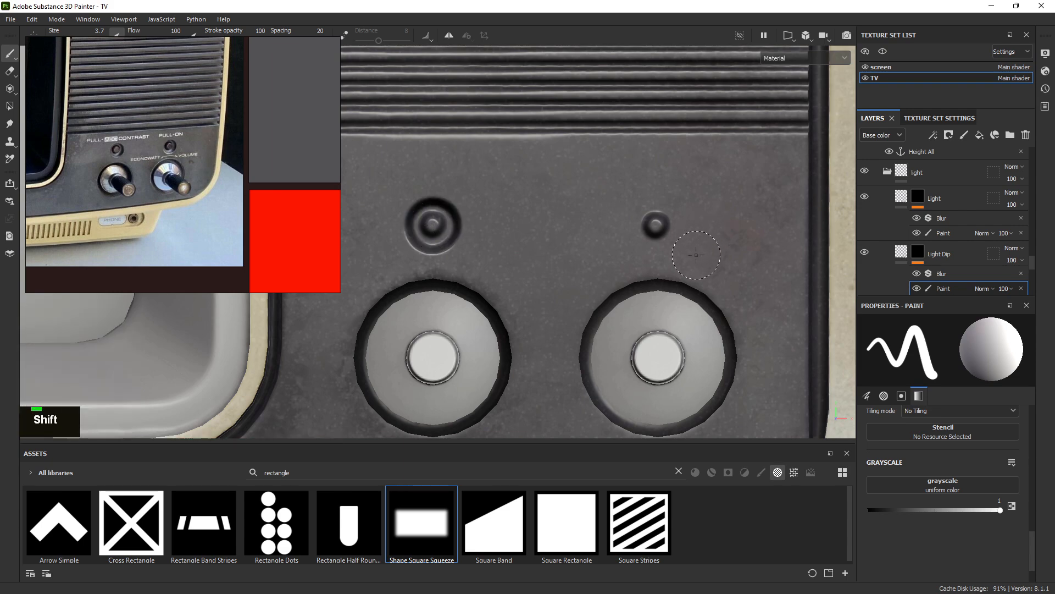
alt+right_drag(696, 255, 676, 242)
alt+drag(676, 242, 599, 230)
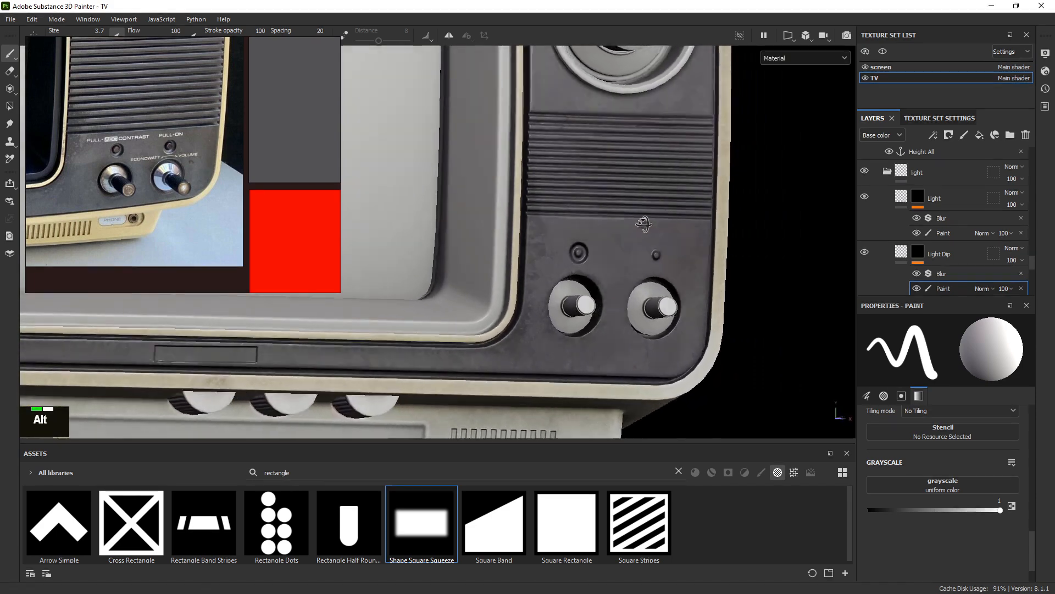
alt+right_drag(720, 259, 945, 388)
alt+middle_drag(709, 287, 667, 276)
alt+right_drag(667, 276, 827, 364)
alt+drag(566, 294, 545, 288)
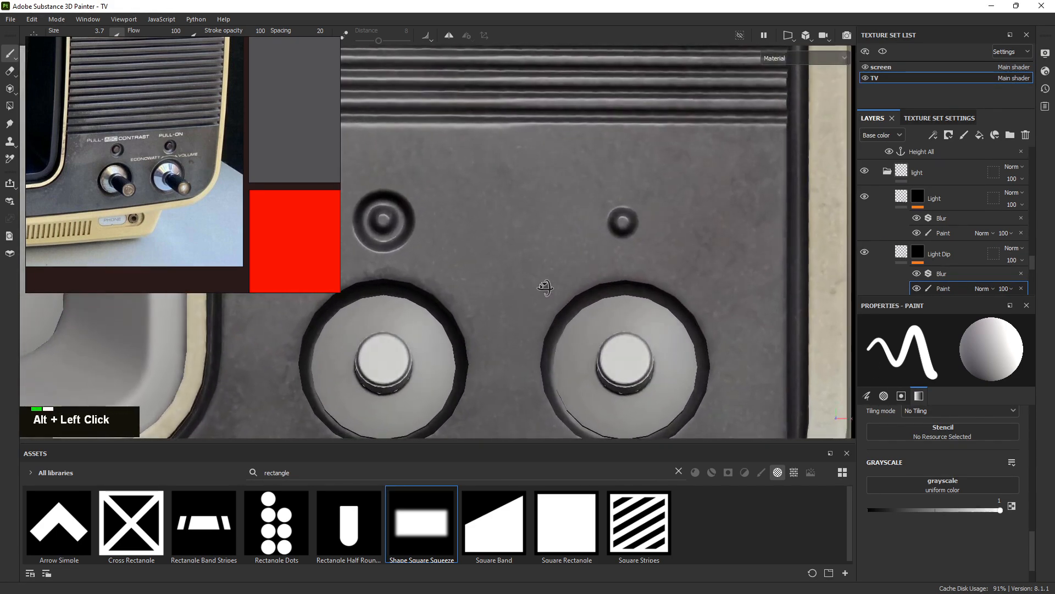
Undo the oversized dip, try a smaller one at size 3.47, then undo it
key(ctrl+z)
alt+middle_drag(511, 244, 634, 250)
ctrl+right_drag(504, 223, 504, 223)
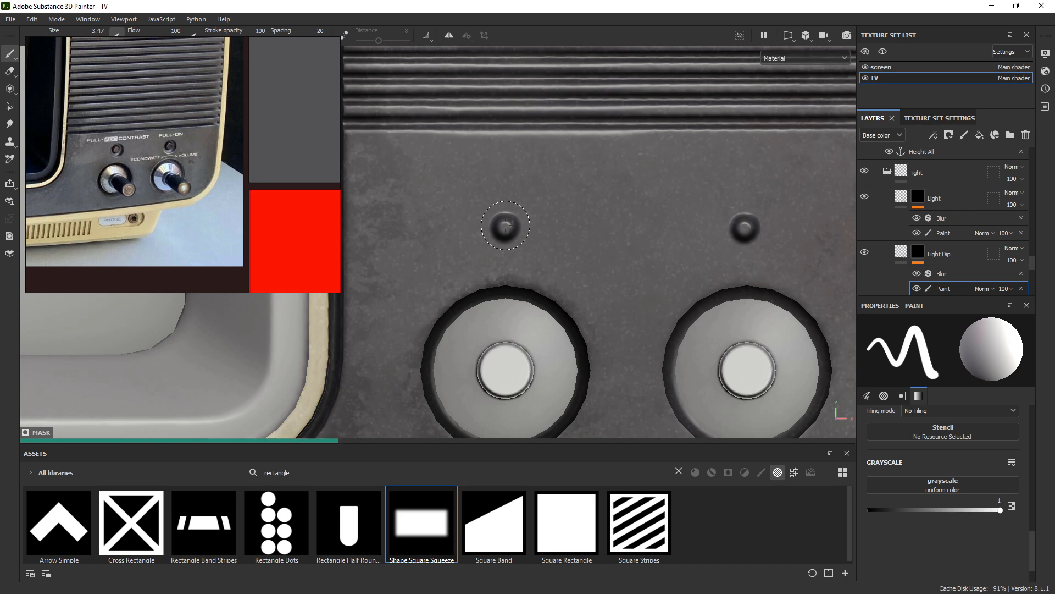
click(505, 226)
key(ctrl+z)
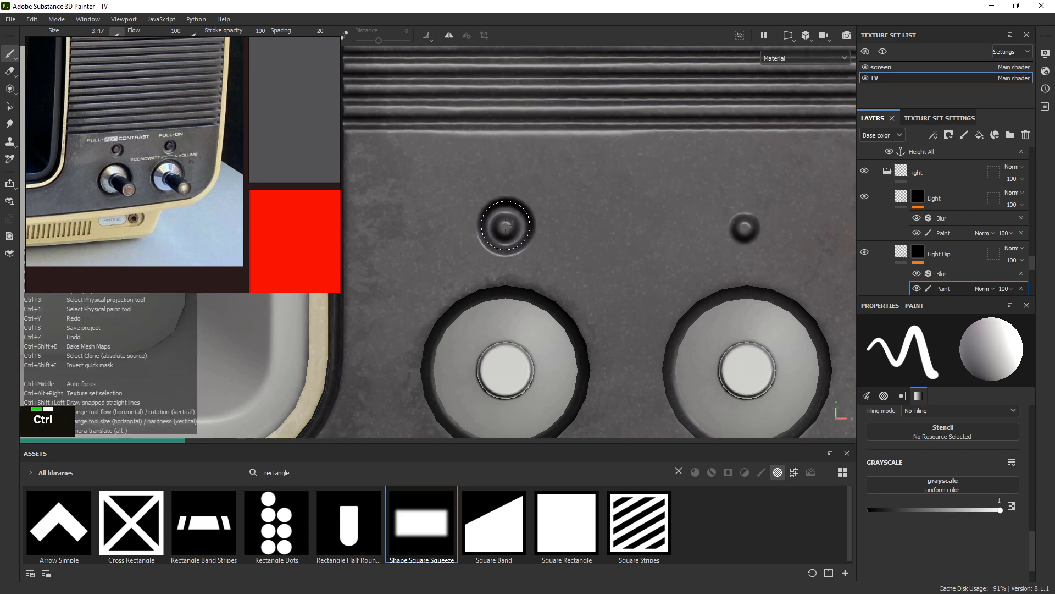
Shrink the brush to 3.33 and orbit around the TV to face the knob panel
ctrl+right_click(505, 226)
ctrl+right_drag(505, 226, 503, 226)
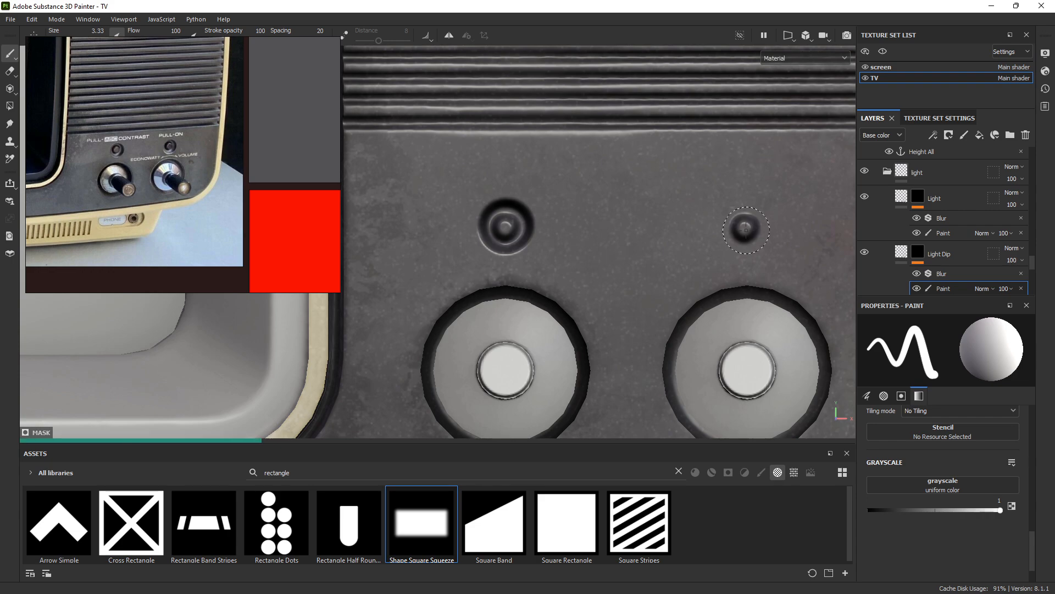
alt+right_drag(746, 230, 740, 242)
alt+drag(739, 242, 698, 234)
alt+right_drag(698, 234, 597, 157)
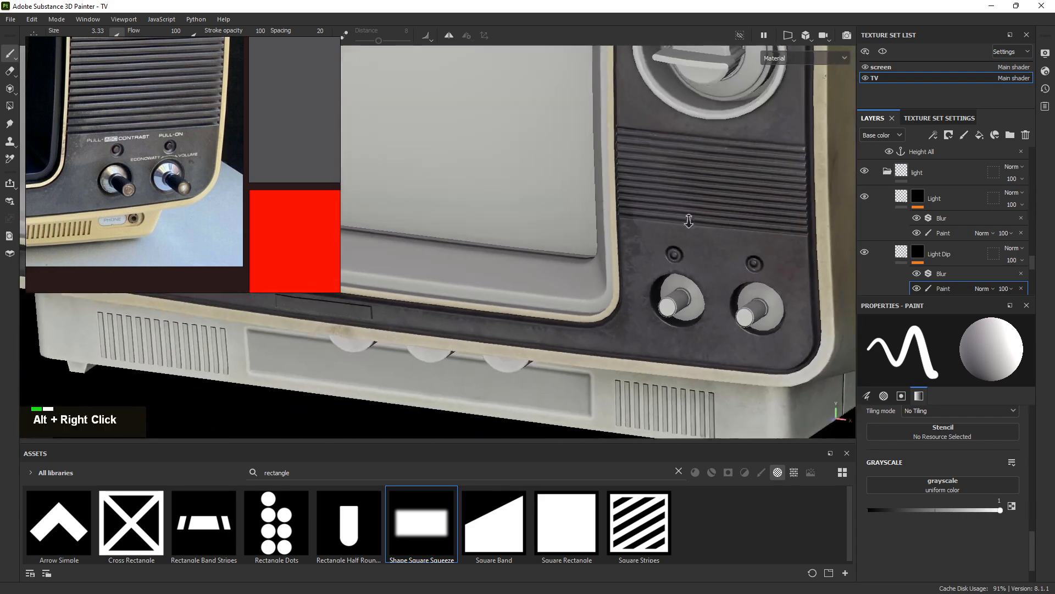
alt+middle_drag(596, 156, 572, 114)
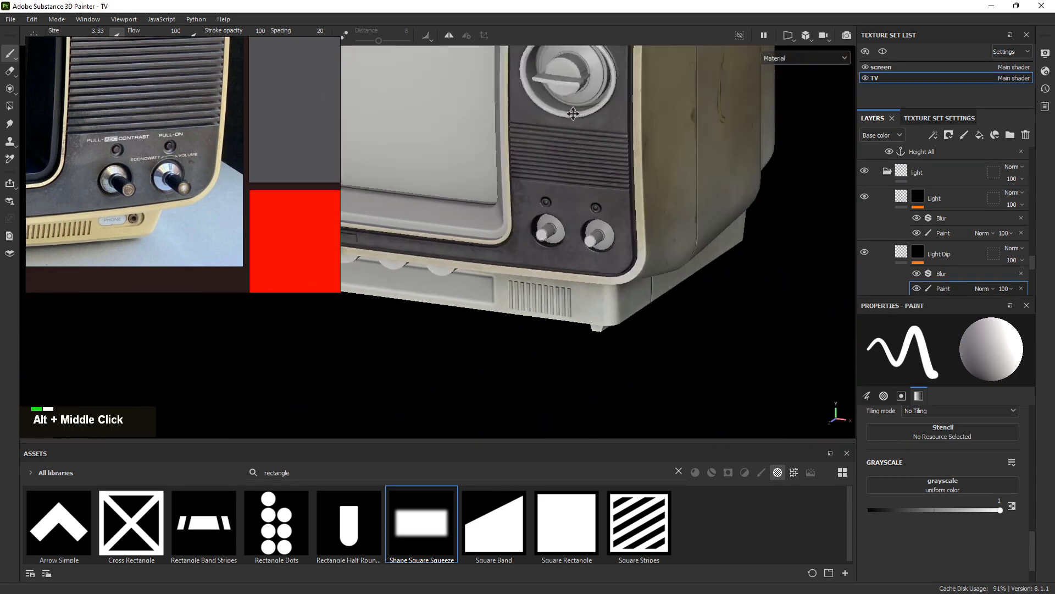
alt+drag(572, 113, 675, 69)
alt+right_drag(555, 170, 437, 149)
alt+drag(437, 148, 609, 198)
alt+right_drag(609, 198, 697, 329)
alt+drag(699, 331, 660, 308)
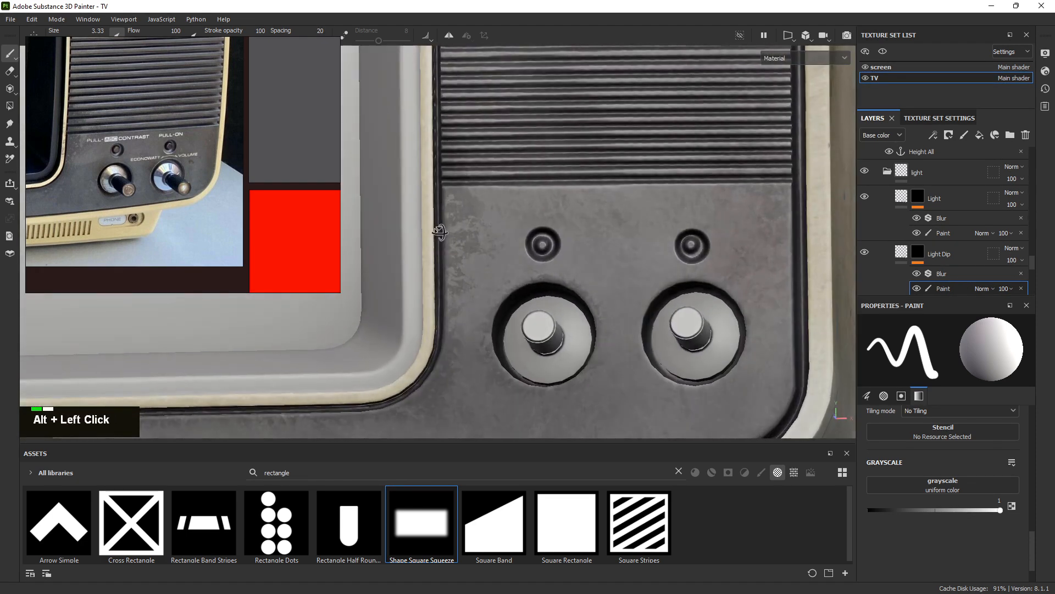
alt+right_drag(660, 308, 715, 341)
alt+middle_drag(714, 341, 731, 324)
alt+right_drag(731, 324, 602, 259)
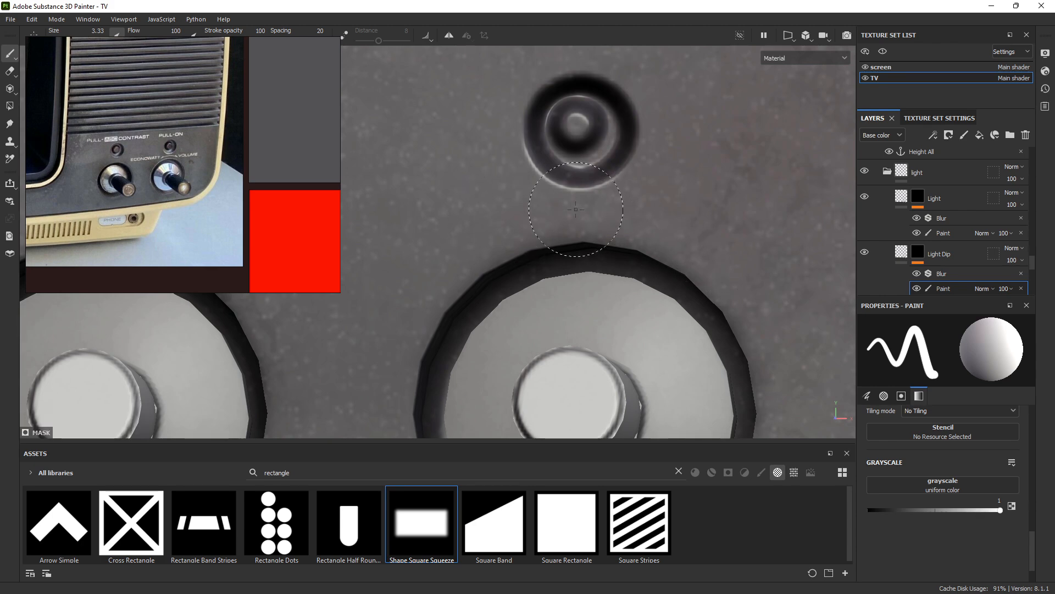
Shift the reference image to the knobs and zoom in on the dip above the knob
scroll(142, 175, up, 5)
middle_drag(223, 160, 218, 150)
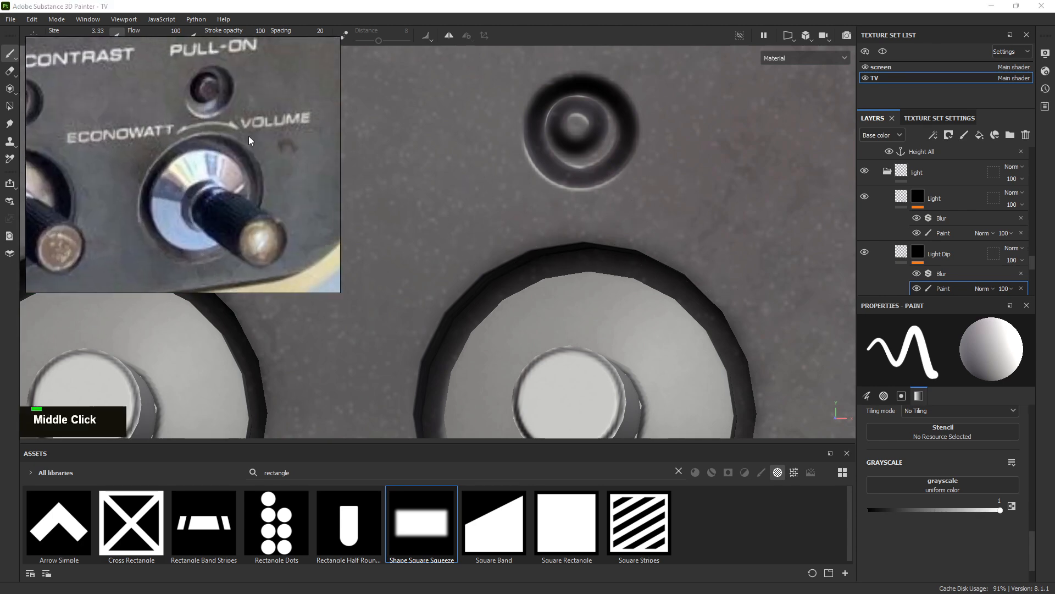
alt+right_drag(690, 228, 488, 205)
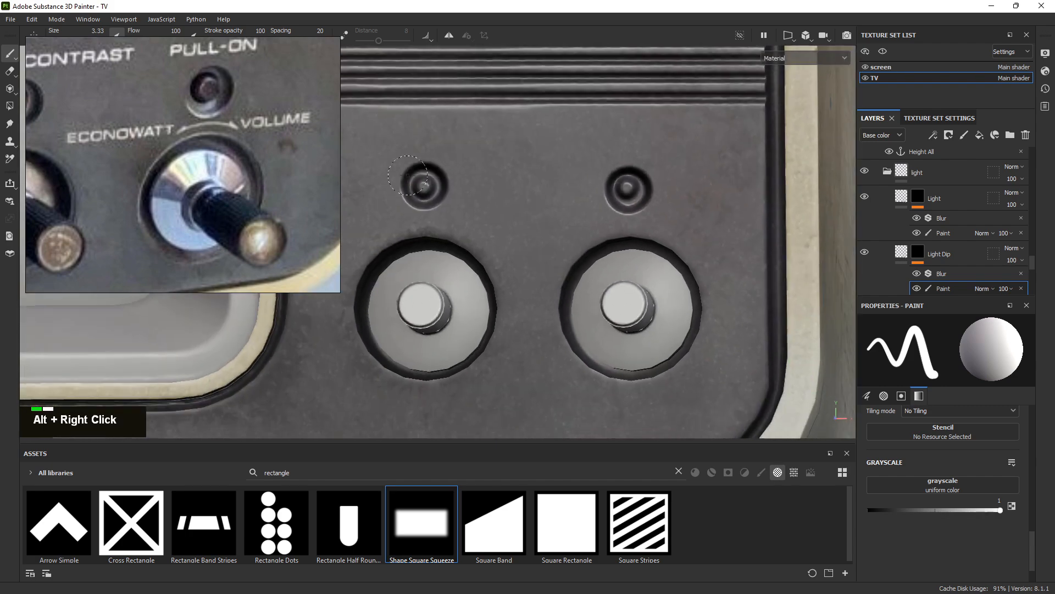
alt+middle_drag(488, 206, 535, 190)
alt+right_drag(535, 190, 509, 180)
alt+middle_drag(508, 180, 525, 181)
alt+right_drag(525, 181, 412, 165)
alt+middle_drag(412, 165, 352, 214)
alt+right_drag(352, 214, 709, 275)
alt+middle_drag(709, 274, 635, 258)
alt+right_drag(636, 258, 687, 286)
On the Light layer's paint, erase the old light dot and ring, leaving a plain dimple
alt+click(959, 232)
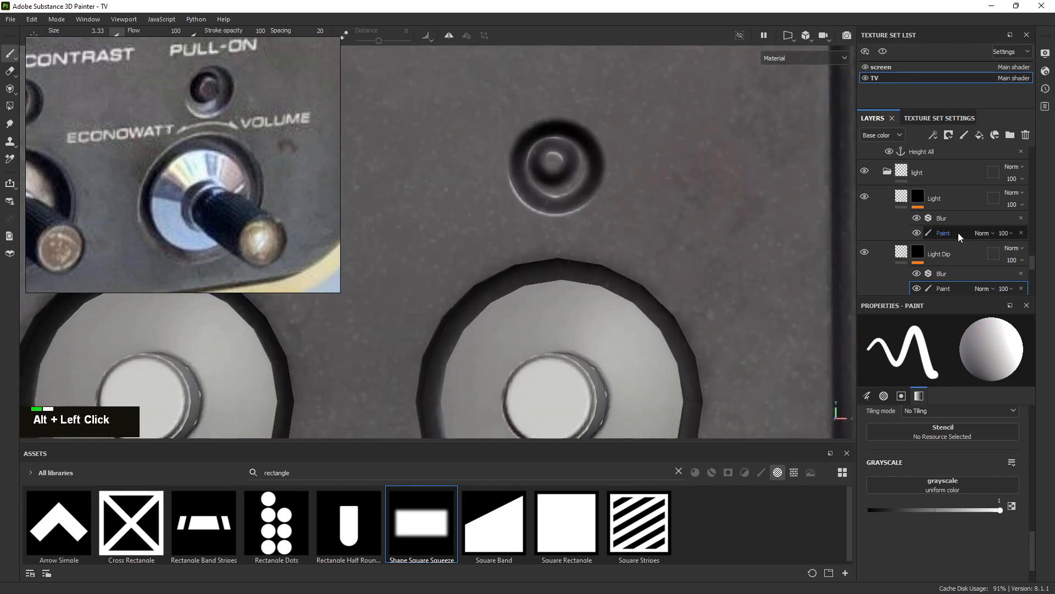
key(e)
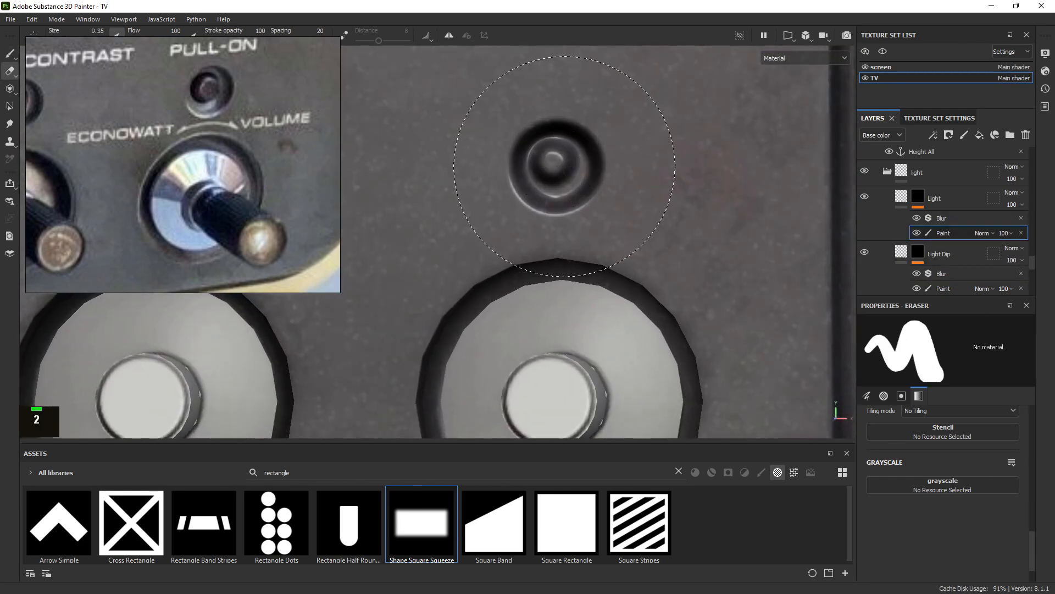
mouse_move(542, 171)
ctrl+right_down()
mouse_move(593, 170)
mouse_move(456, 151)
ctrl+right_up()
click(554, 168)
mouse_move(456, 151)
alt+middle_down()
mouse_move(684, 176)
mouse_move(579, 190)
alt+middle_up()
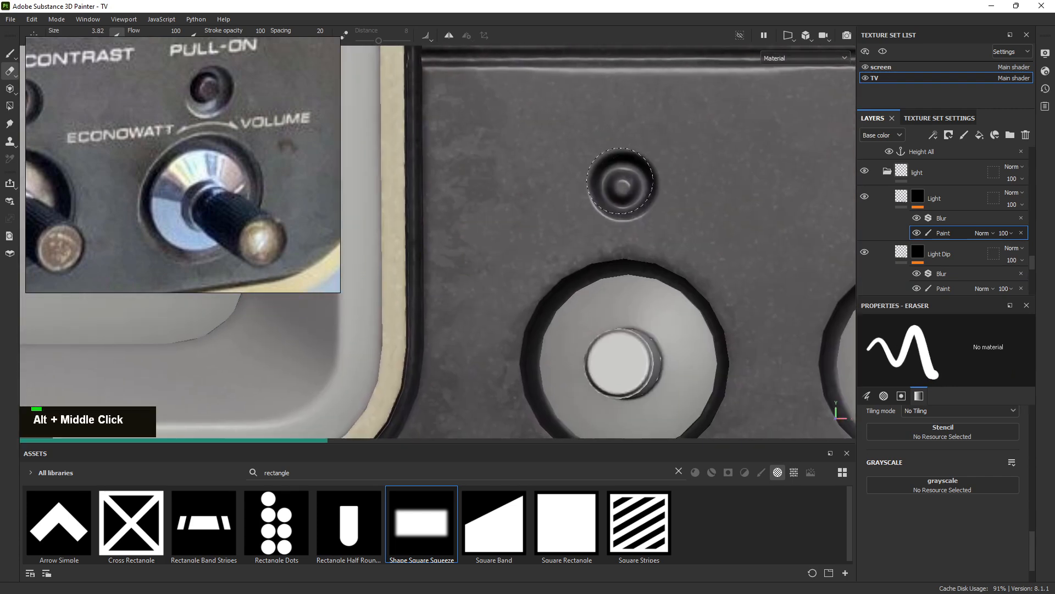
click(634, 180)
key(1)
Zoom in on the dimple and shrink the paint brush to size 1.65
alt+right_drag(621, 182, 649, 190)
alt+middle_drag(648, 190, 544, 189)
alt+right_drag(544, 189, 575, 200)
alt+drag(596, 196, 585, 212)
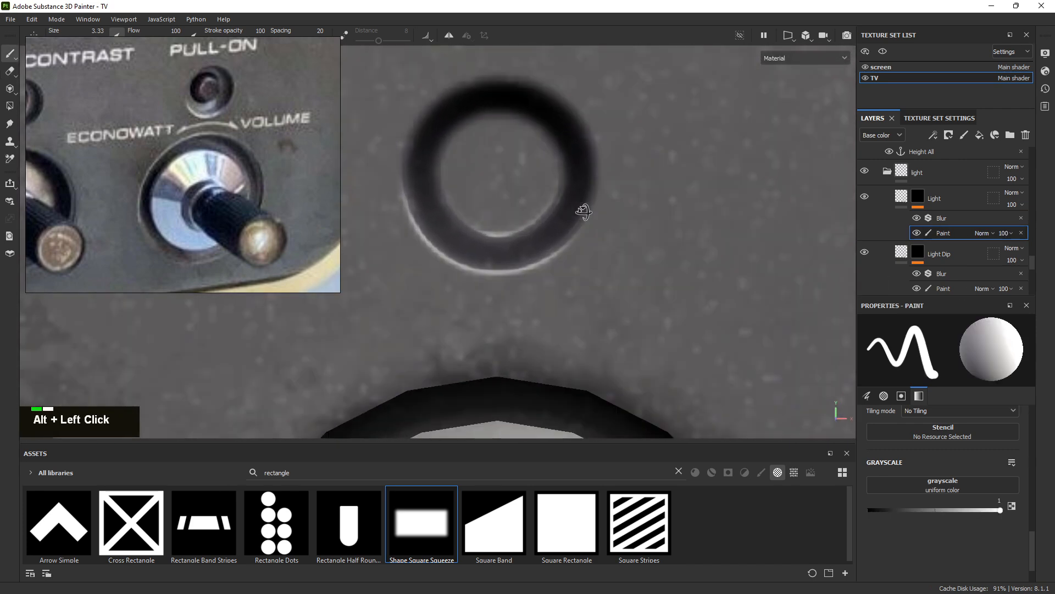
ctrl+right_drag(525, 179, 503, 171)
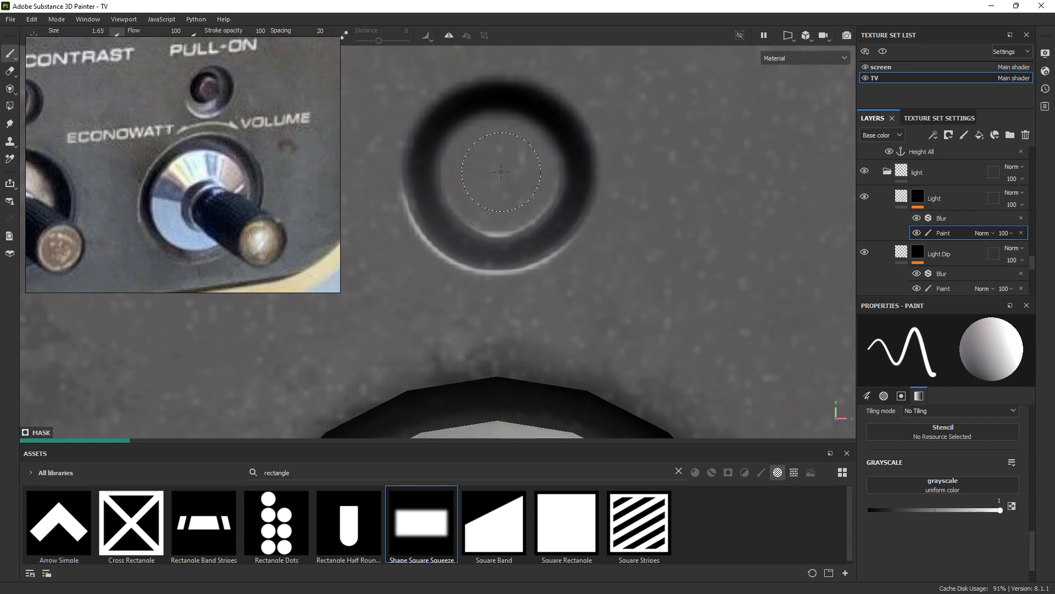
Paint a small light dot in the centre of the right-hand dip
alt+right_drag(501, 171, 385, 159)
mouse_move(671, 143)
alt+middle_down()
mouse_move(634, 137)
mouse_move(659, 156)
alt+middle_up()
alt+right_drag(668, 160, 138, 96)
alt+middle_drag(668, 128, 390, 172)
alt+right_drag(390, 172, 641, 252)
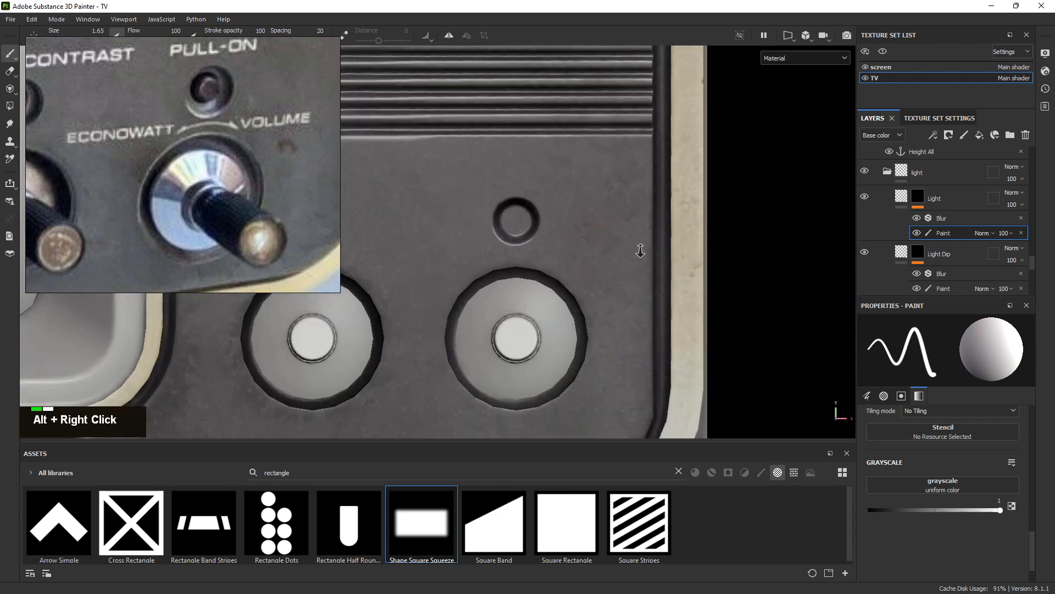
alt+middle_drag(641, 253, 614, 284)
alt+right_drag(614, 283, 1051, 346)
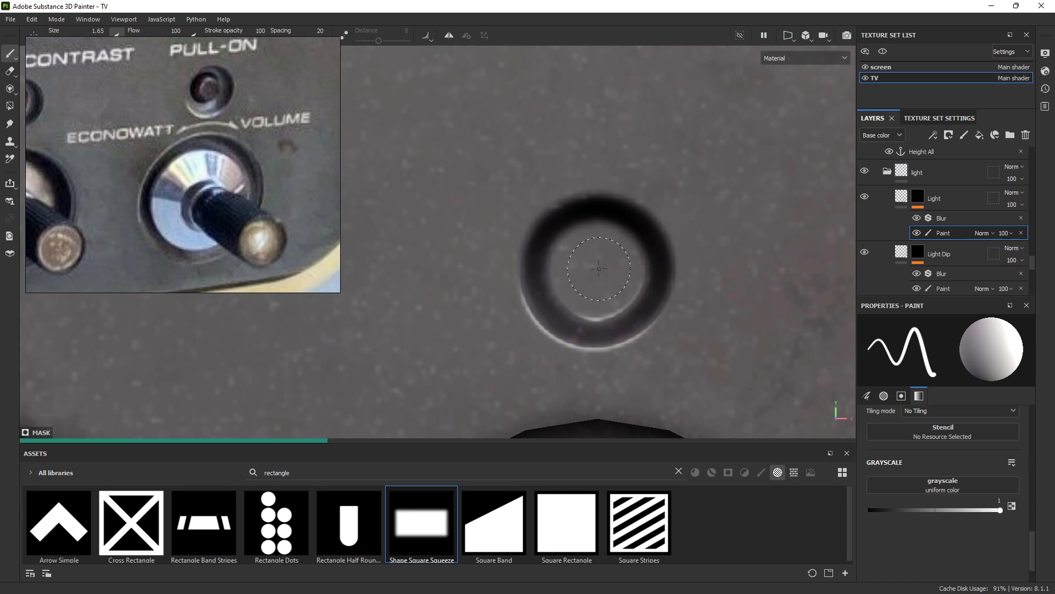
alt+right_drag(643, 245, 473, 211)
Rotate the lighting and zoom out to review the TV, sliding the reference photo aside
mouse_move(484, 220)
shift+right_down()
mouse_move(688, 251)
mouse_move(725, 242)
mouse_move(666, 237)
shift+right_up()
alt+right_drag(666, 236, 203, 61)
alt+middle_drag(589, 159, 568, 197)
mouse_move(326, 129)
right_down()
mouse_move(84, 176)
mouse_move(6, 152)
right_up()
click(49, 41)
Raise the brush size to 3.45 and pick the first size space option
drag(55, 40, 61, 40)
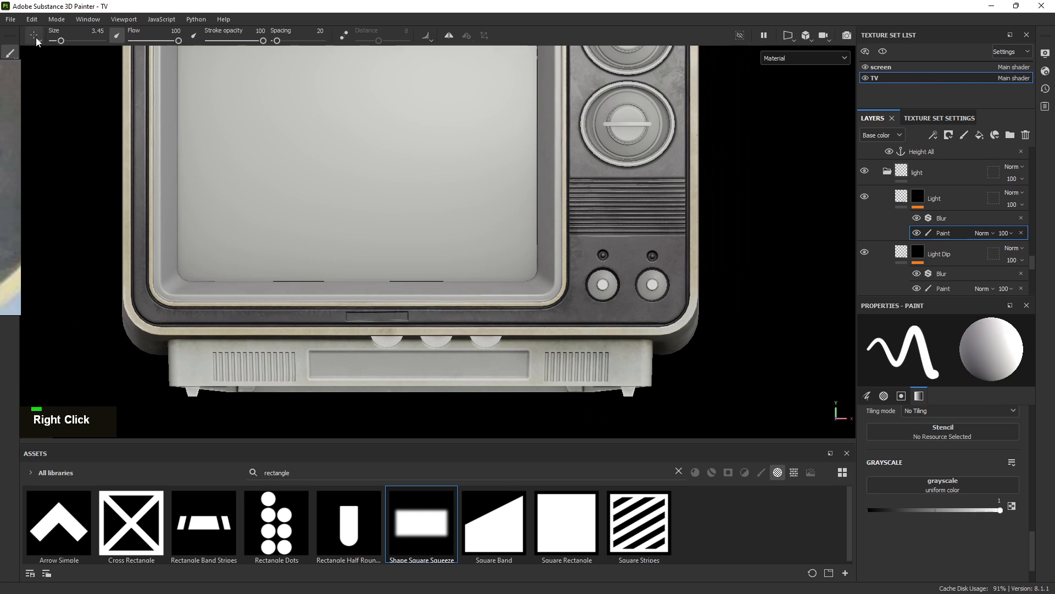
click(35, 37)
click(54, 50)
alt+right_drag(490, 156, 750, 317)
alt+middle_drag(749, 317, 484, 207)
alt+right_drag(484, 208, 511, 221)
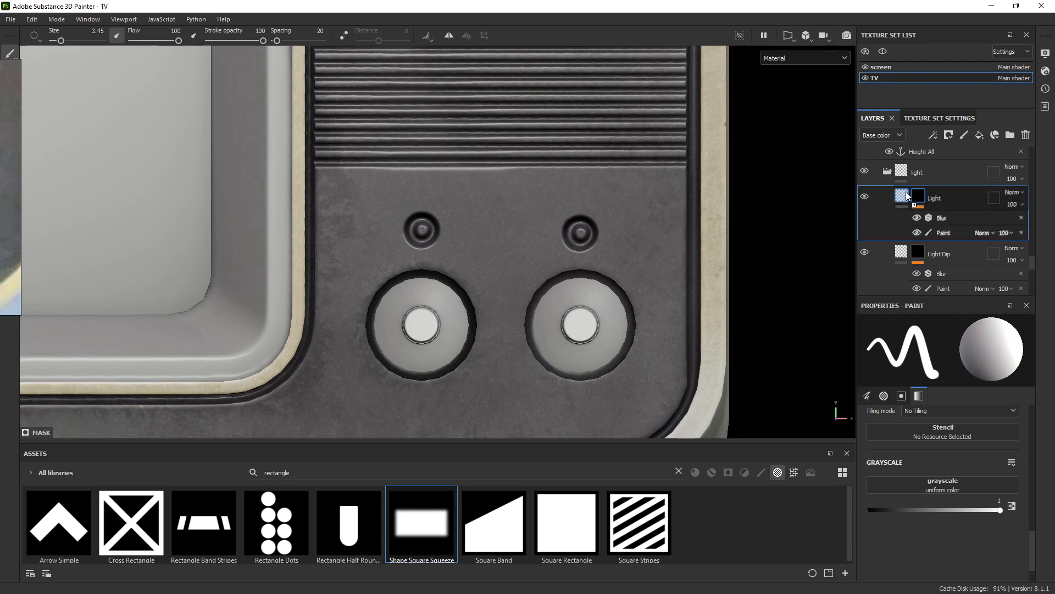
Anchor the Light layer's mask as Light mask and toggle Blur to compare the lights
right_click(953, 219)
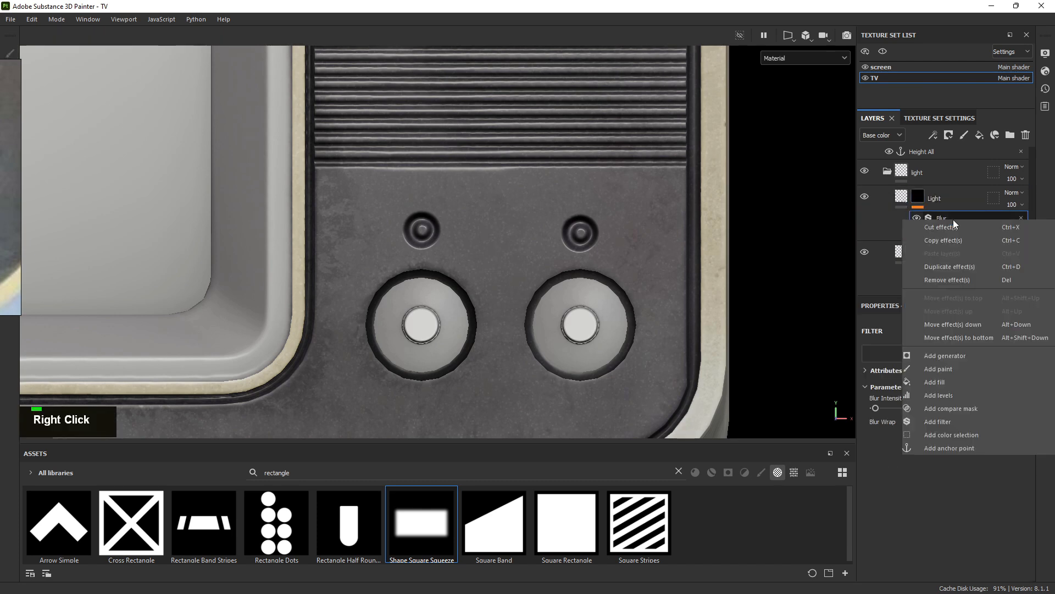
click(950, 447)
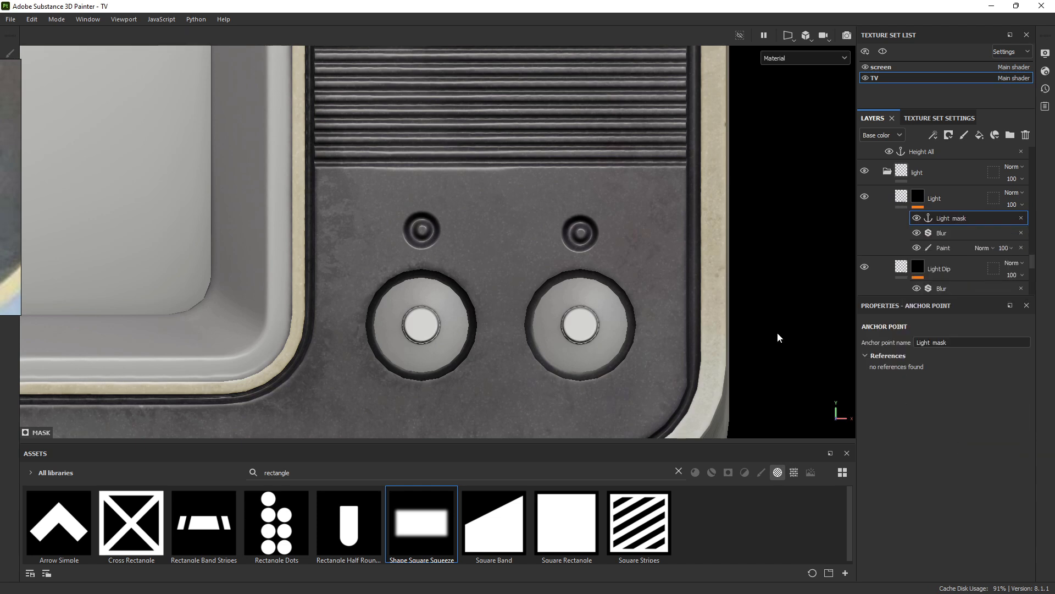
alt+right_drag(777, 337, 662, 283)
alt+scroll(270, 229, up, 3)
alt+middle_drag(269, 229, 310, 216)
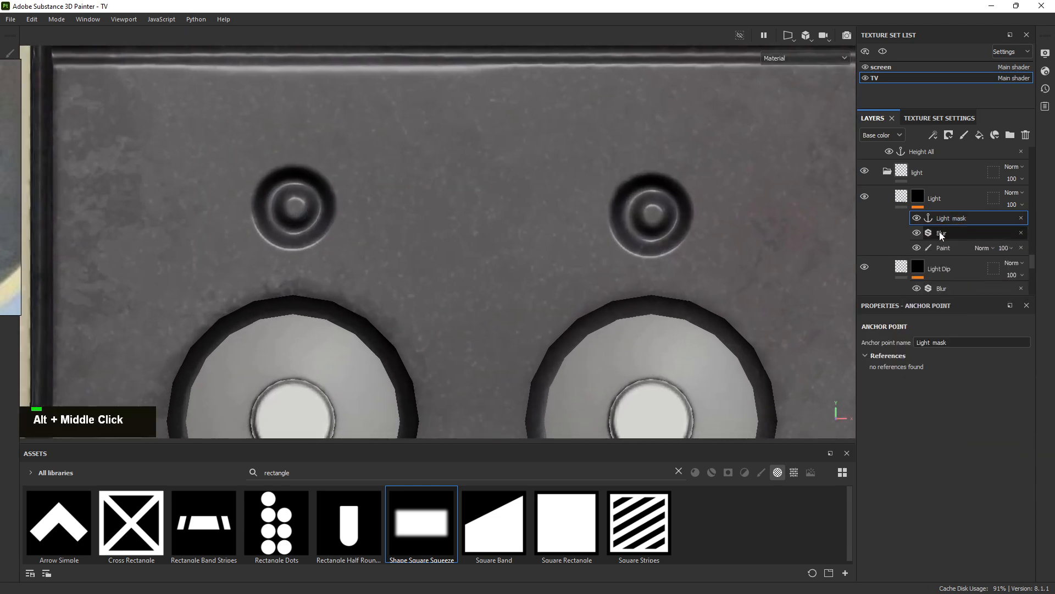
click(916, 233)
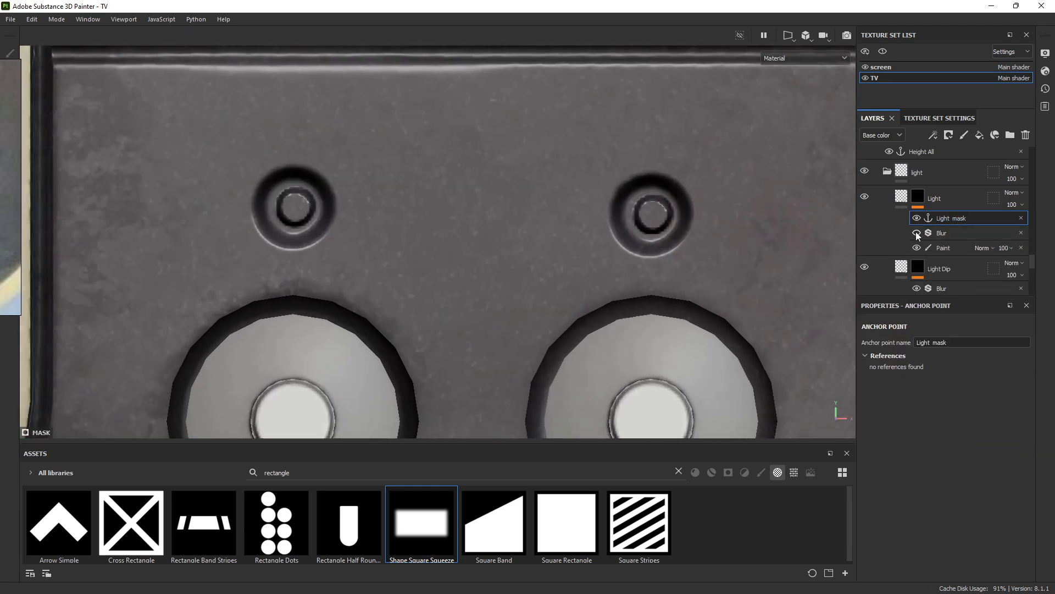
click(916, 233)
Set the Blur effect's Intensity to 0.07
alt+right_drag(841, 233, 467, 176)
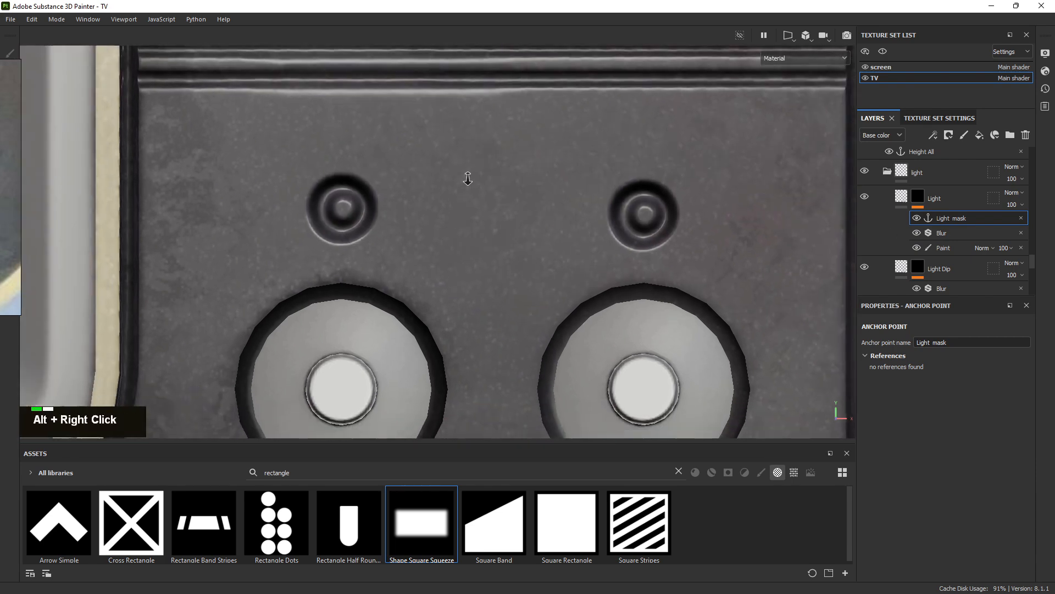
click(949, 236)
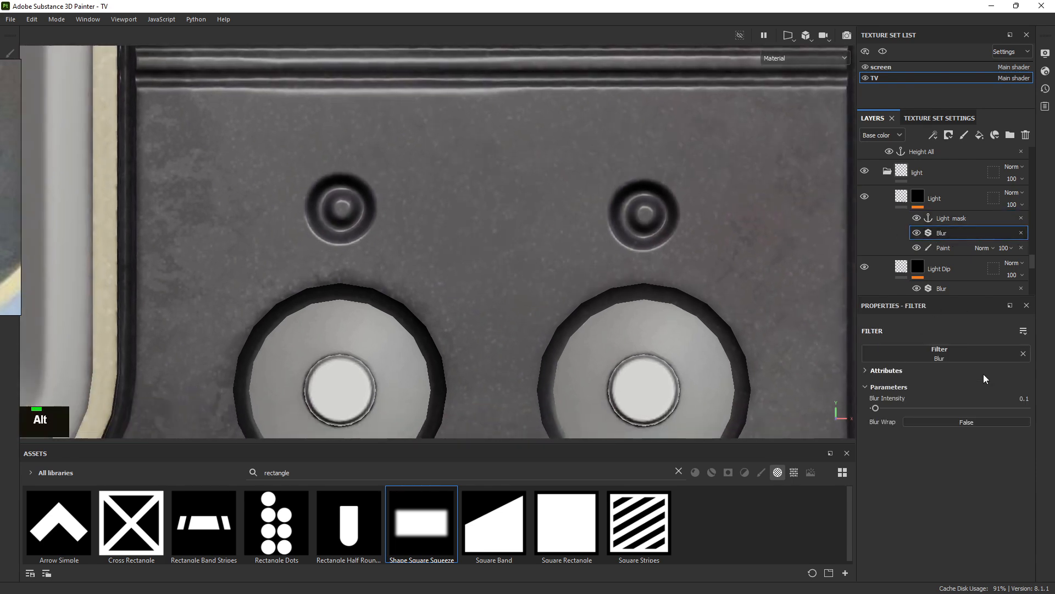
click(1025, 398)
text(0.07)
key(Return)
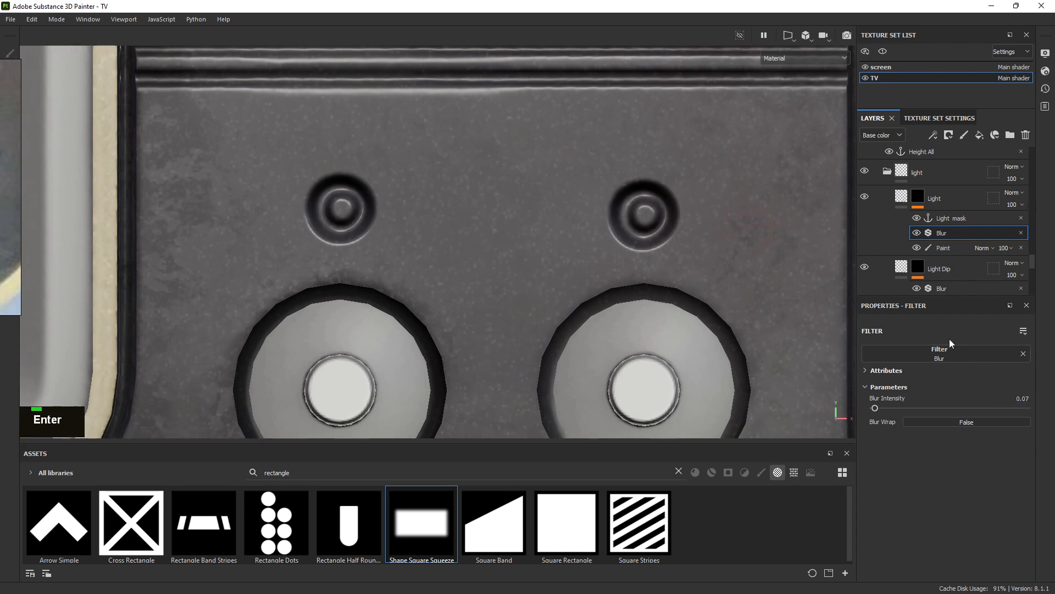
alt+right_drag(417, 126, 457, 134)
alt+drag(457, 133, 494, 159)
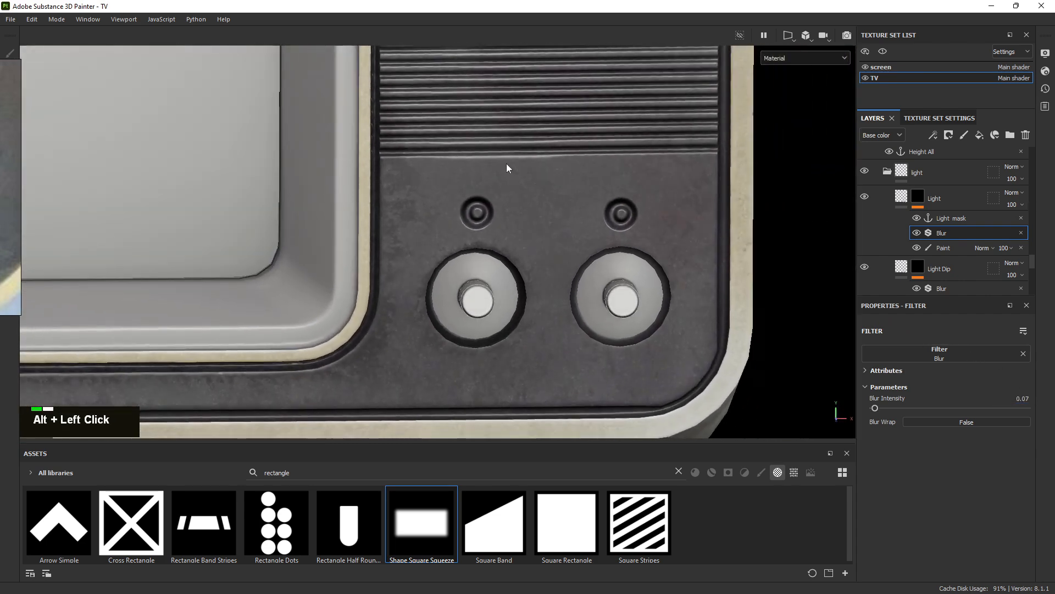
Undo the Blur Intensity back to 0.1 and view the knobs from a near-frontal angle
key(ctrl+z)
alt+right_drag(546, 158, 252, 49)
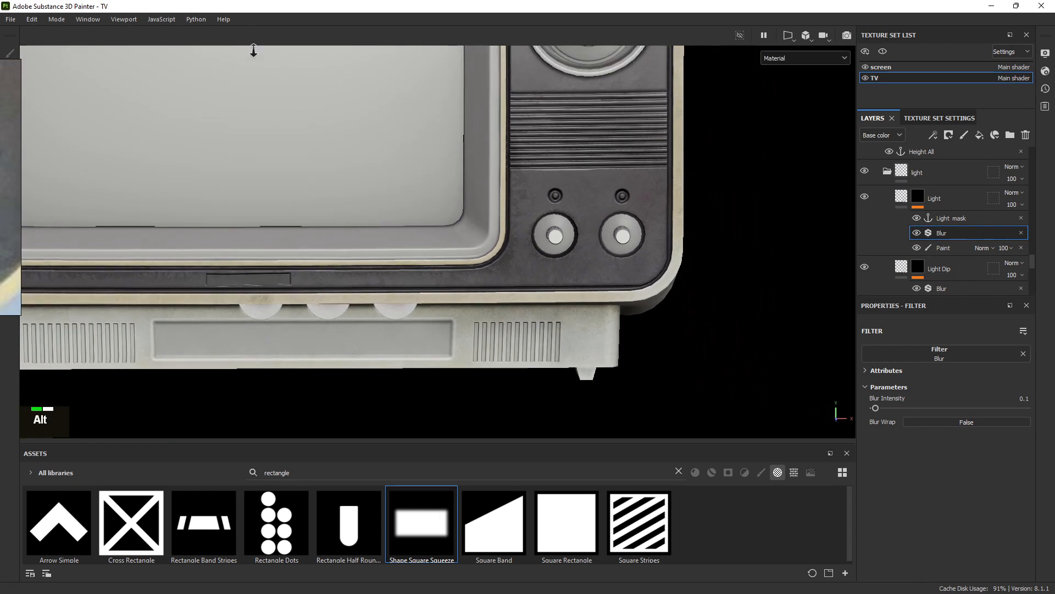
alt+middle_drag(252, 50, 154, 186)
scroll(930, 226, up, 5)
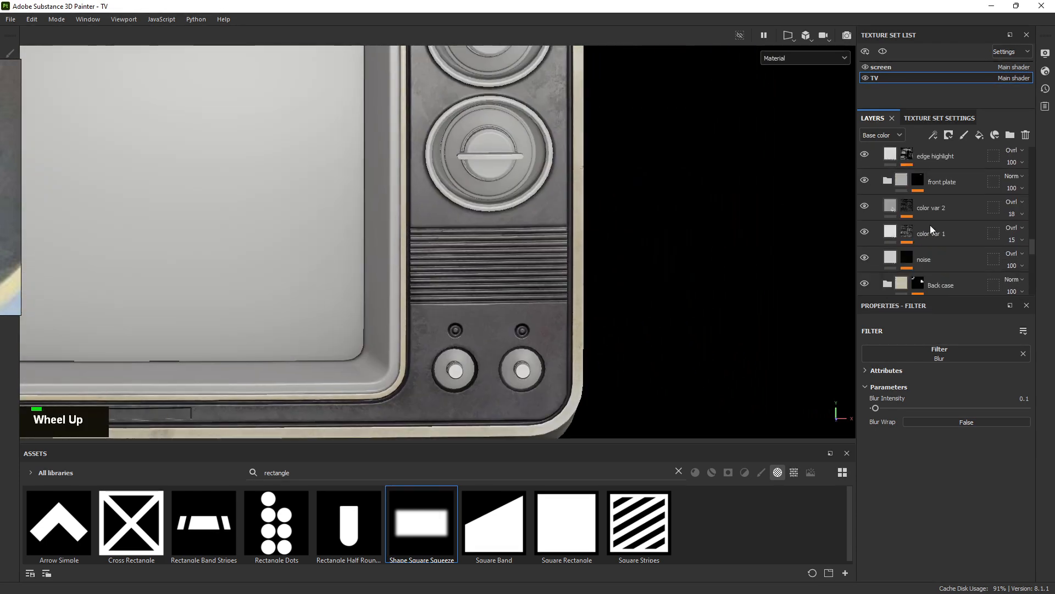
scroll(916, 218, down, 2)
scroll(915, 215, up, 6)
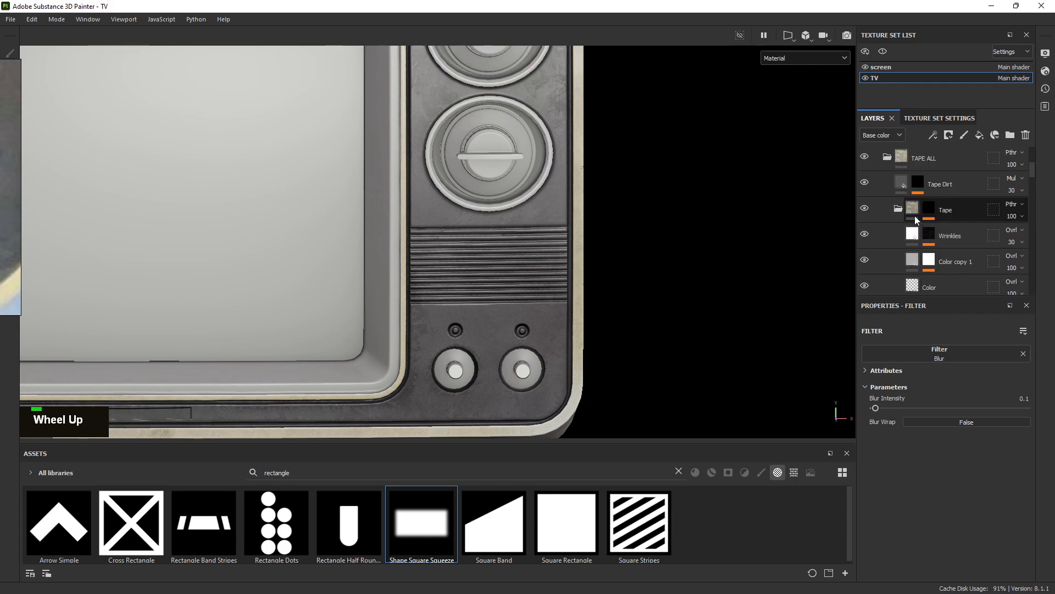
alt+drag(470, 252, 550, 231)
alt+right_drag(549, 231, 594, 345)
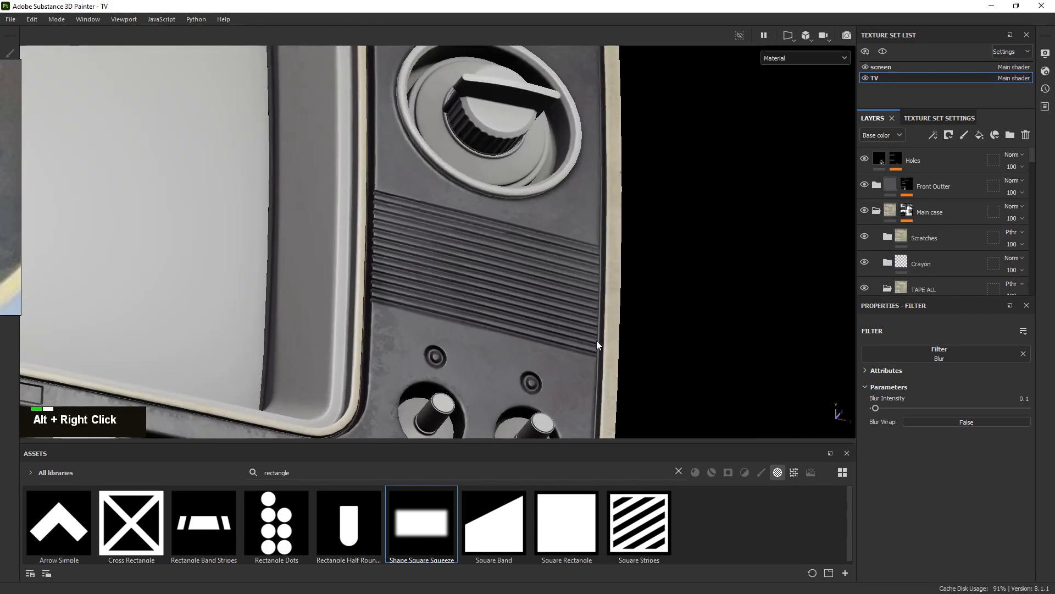
alt+drag(594, 344, 445, 349)
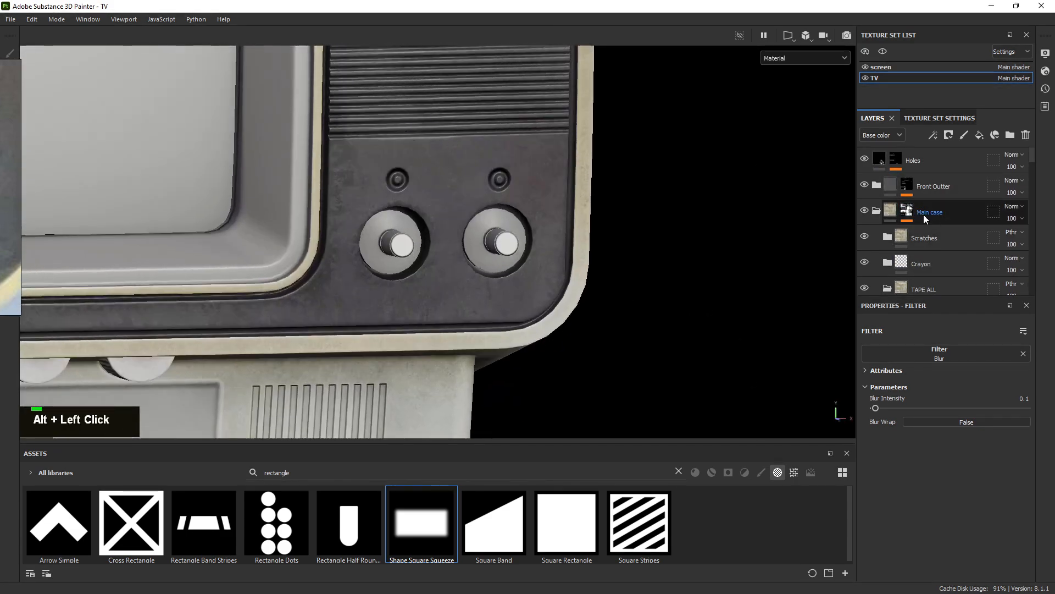
scroll(907, 214, up, 2)
Collapse the Main case folder and expand Front Outter in the Layers panel
click(879, 212)
click(878, 184)
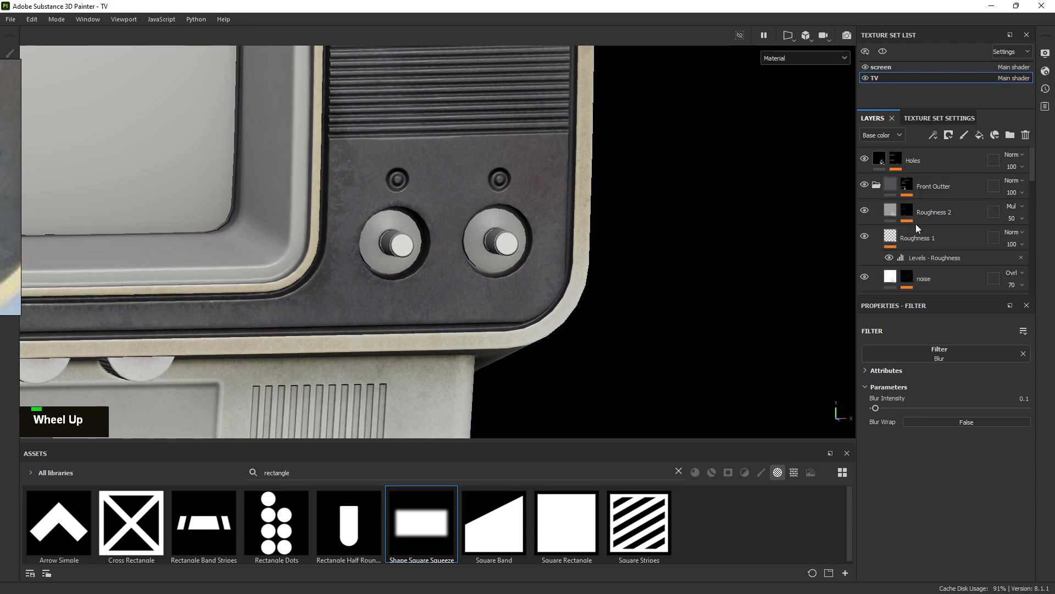
scroll(923, 223, down, 4)
scroll(918, 218, up, 4)
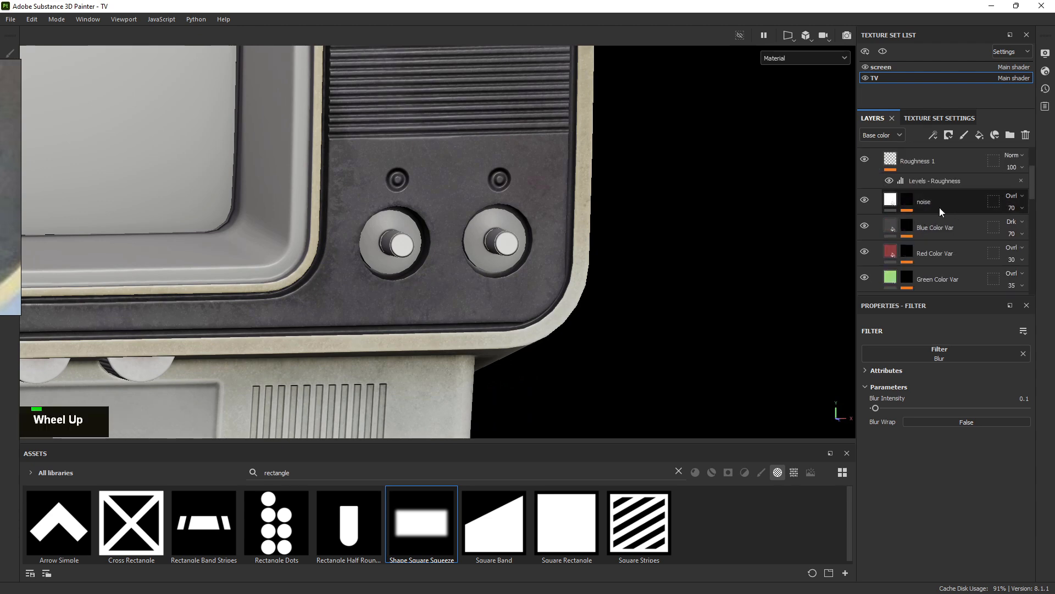
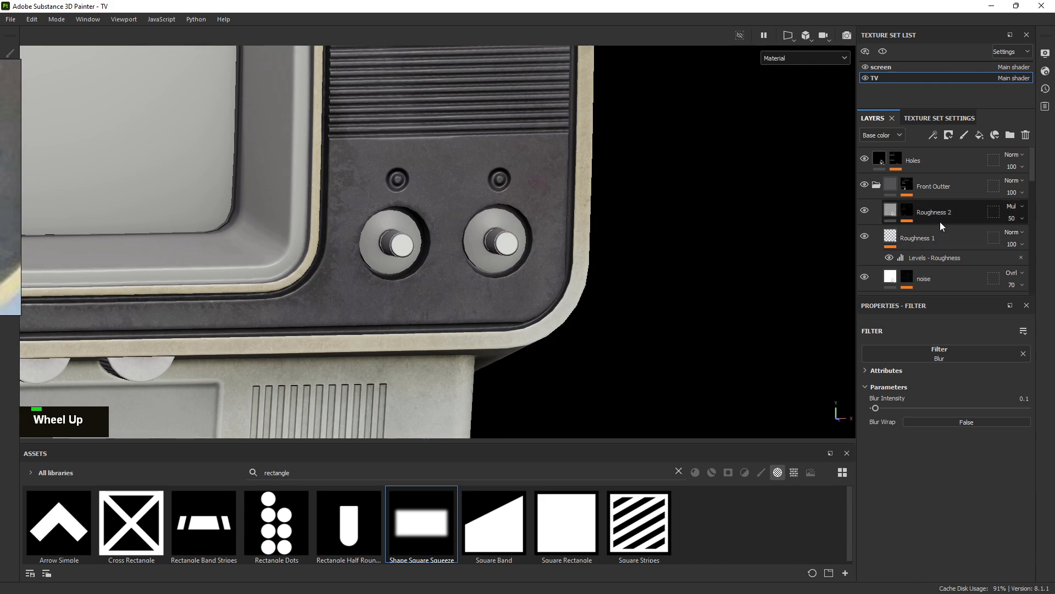
Add a new fill layer above the Roughness 2 layer
click(956, 211)
alt+right_drag(745, 247, 693, 326)
alt+middle_drag(470, 238, 386, 185)
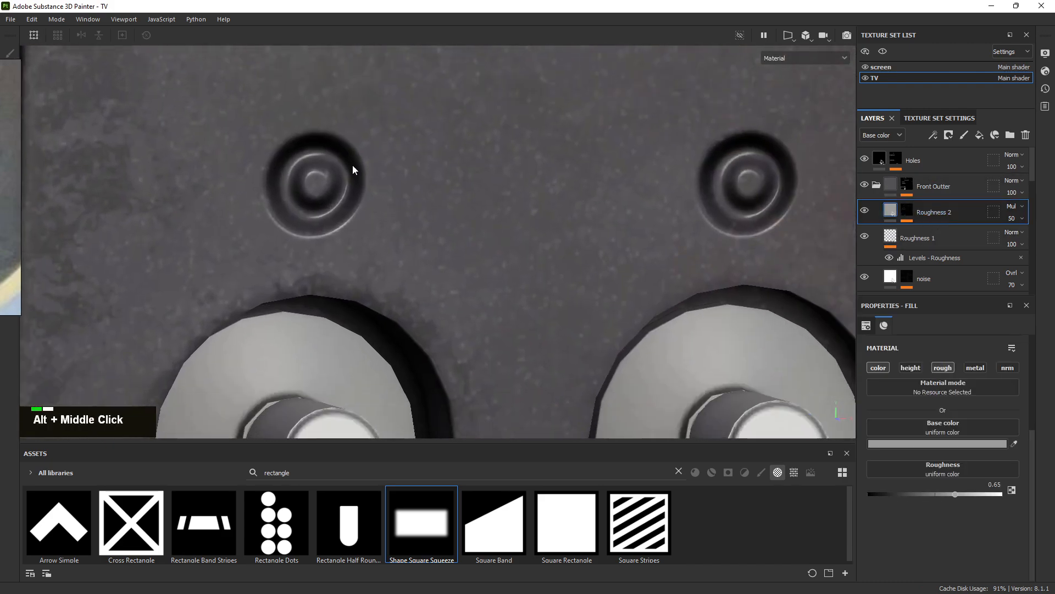
alt+right_drag(354, 167, 454, 197)
alt+middle_drag(486, 197, 430, 193)
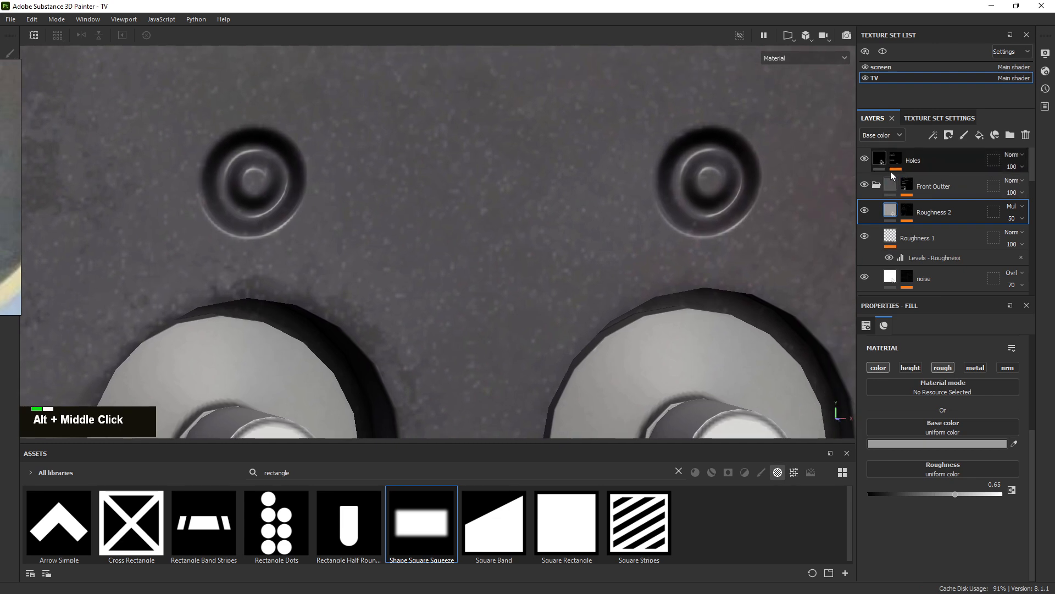
click(980, 135)
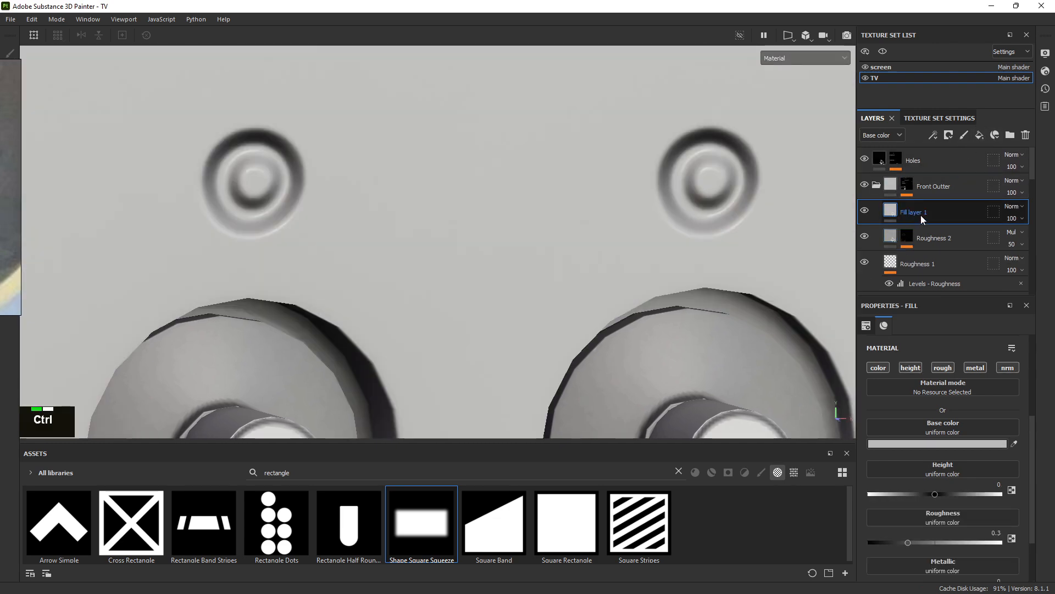
Rename the new fill layer to 'LIGHT'
double_click(922, 214)
key(Caps_Lock)
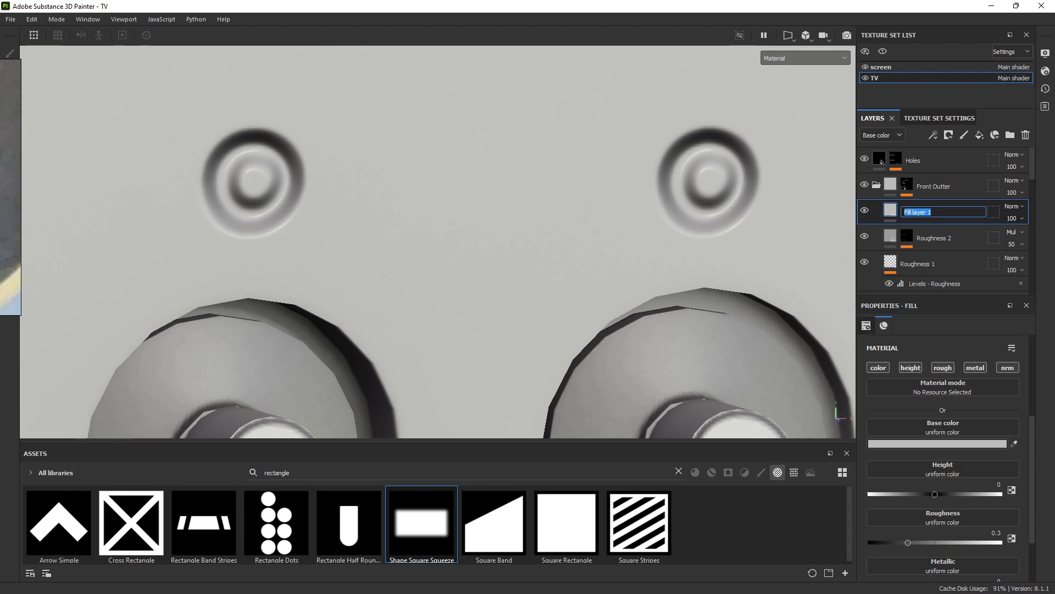
right_drag(0, 145, 512, 285)
scroll(452, 257, up, 4)
scroll(446, 256, down, 5)
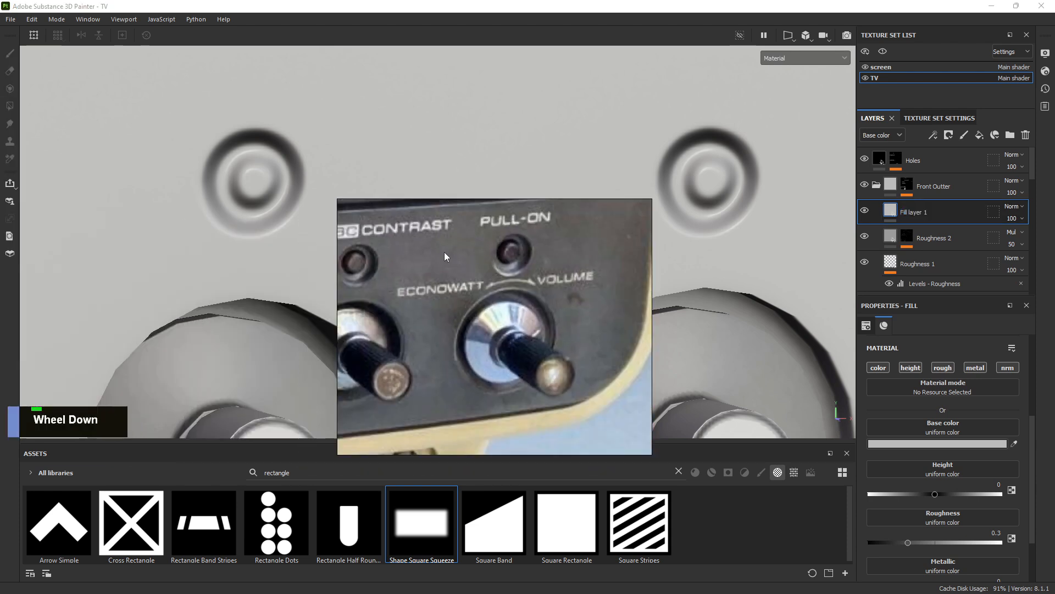
right_click(439, 261)
double_click(928, 212)
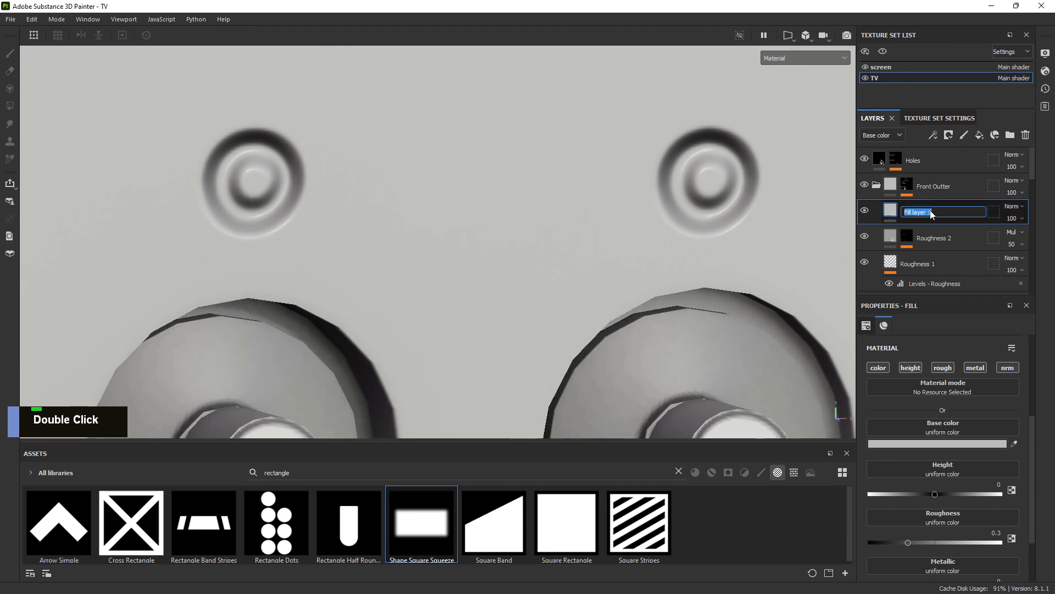
text(LIGHT)
key(Return)
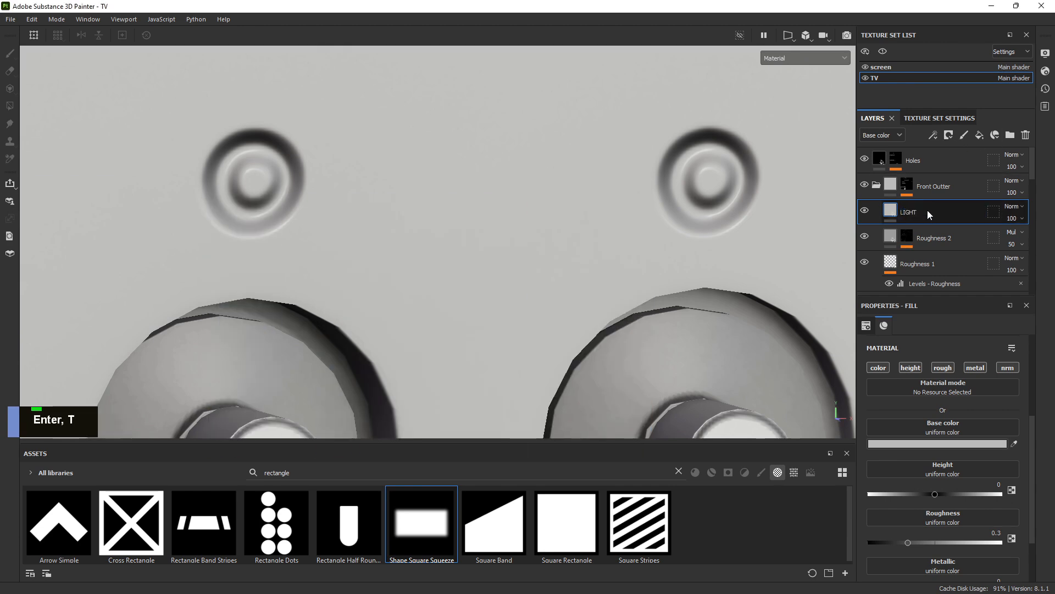
Change the layer's name to lowercase 'light'
double_click(907, 212)
key(Caps_Lock)
text(light)
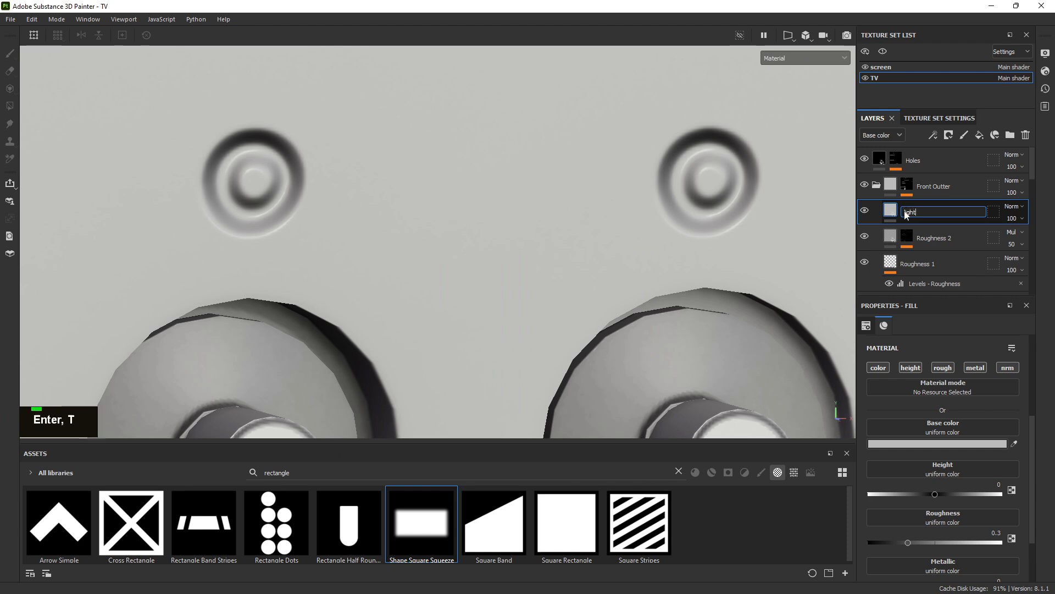
key(Return)
Group the light layer into a new folder, also named 'light'
key(ctrl+g)
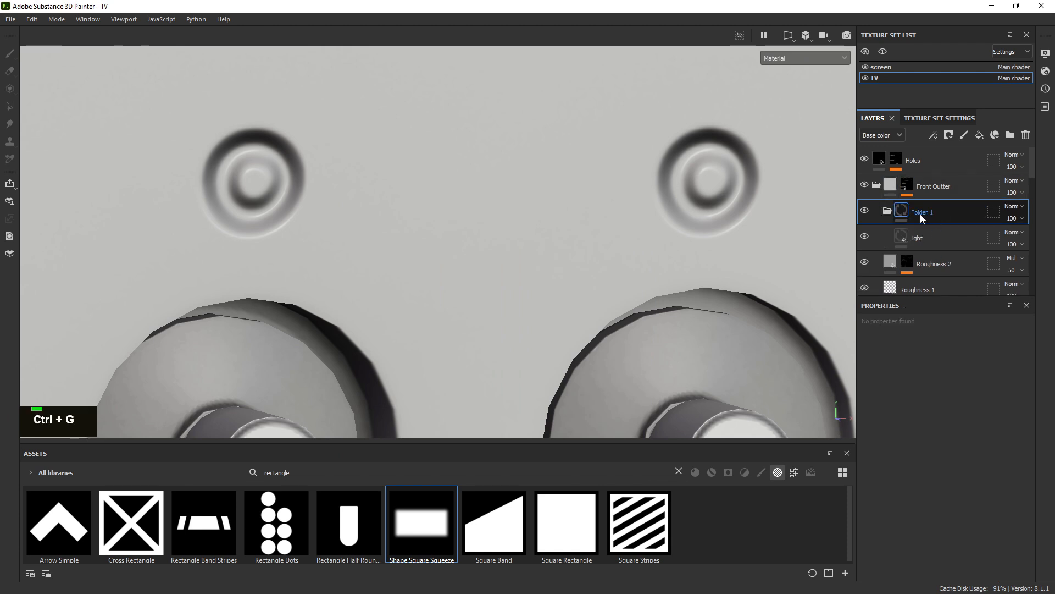
double_click(928, 211)
text(l)
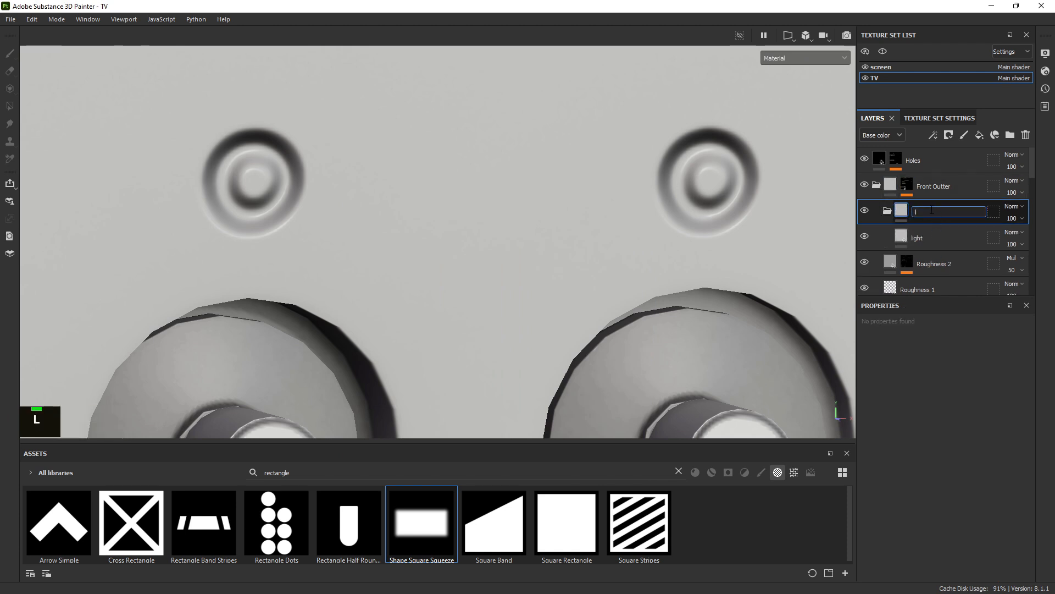
text(ight)
key(Return)
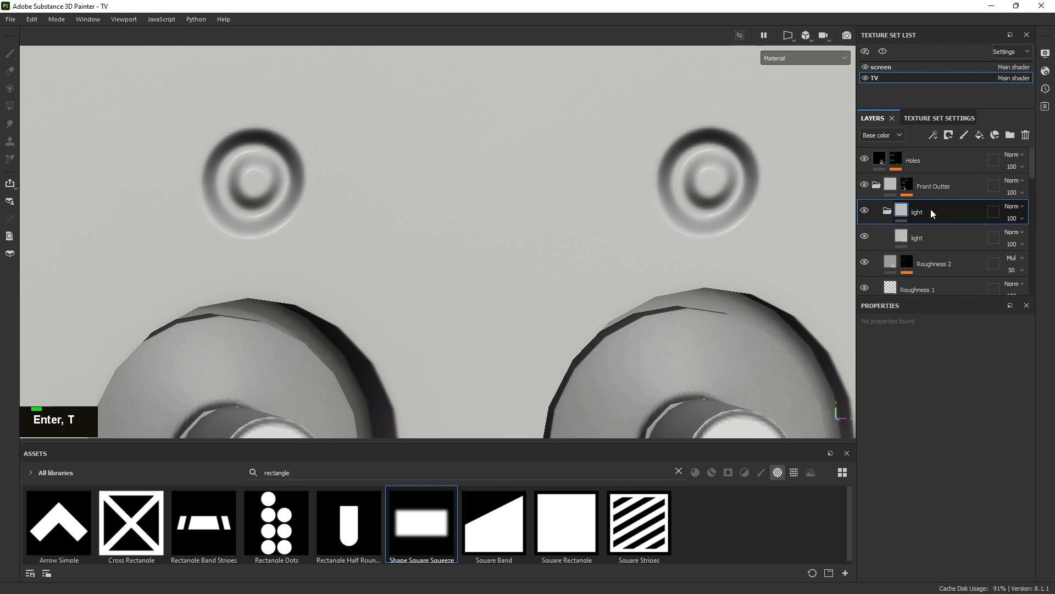
click(915, 237)
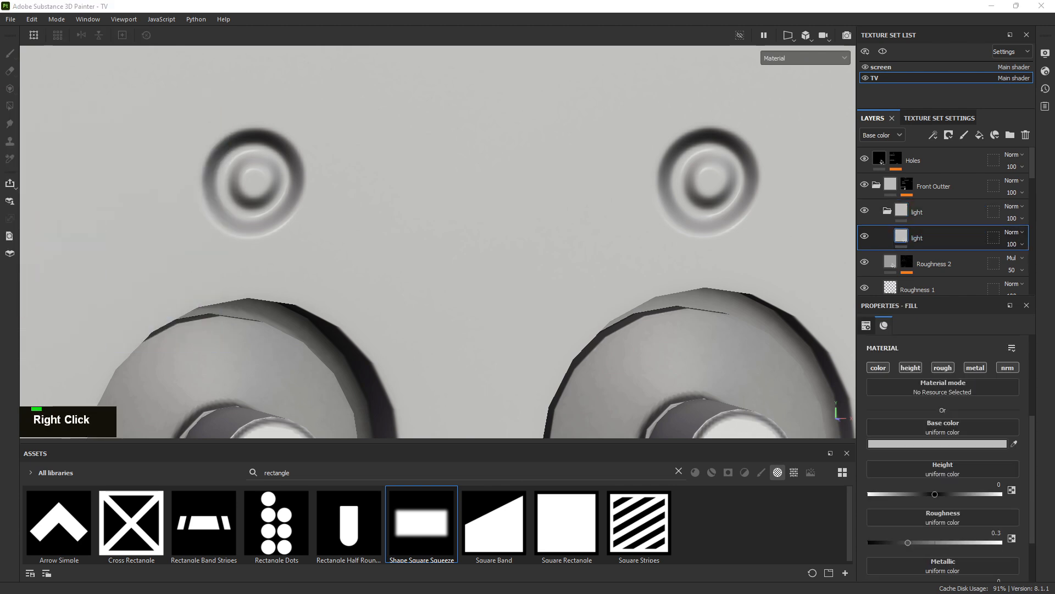
Limit the light layer to the colour, roughness and metal channels
click(954, 264)
alt+right_click(954, 262)
alt+right_drag(741, 220, 786, 221)
click(912, 236)
alt+click(880, 369)
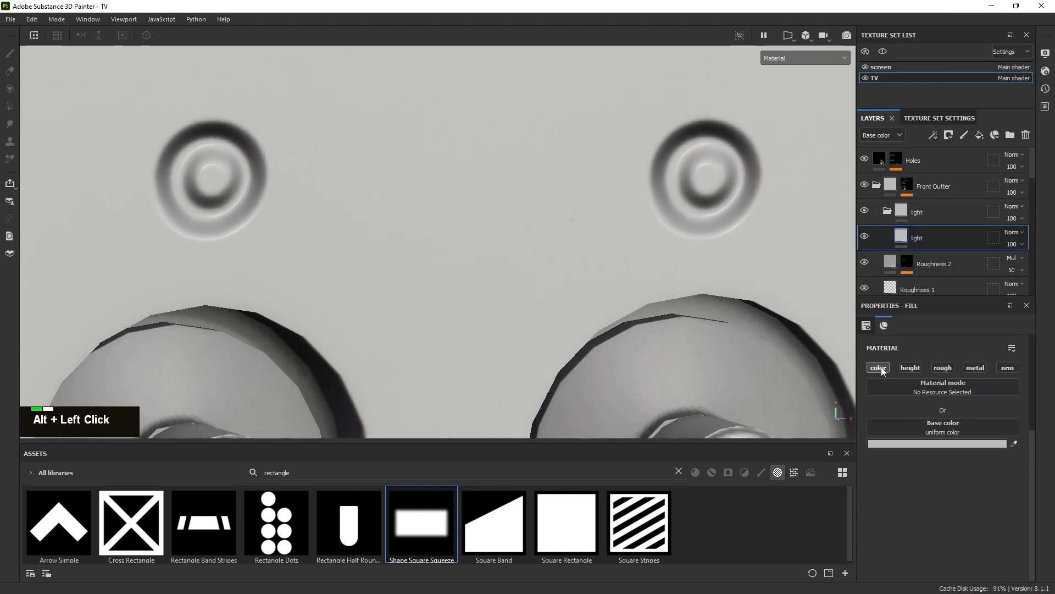
click(946, 368)
click(976, 368)
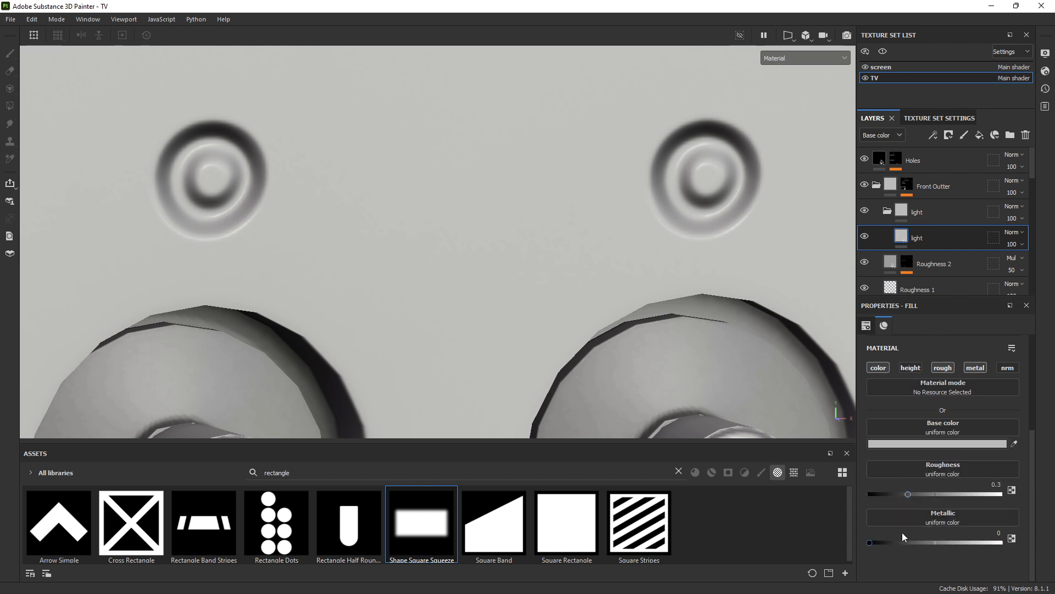
Give the light layer a black mask filled from the Light mask anchor point
right_click(924, 235)
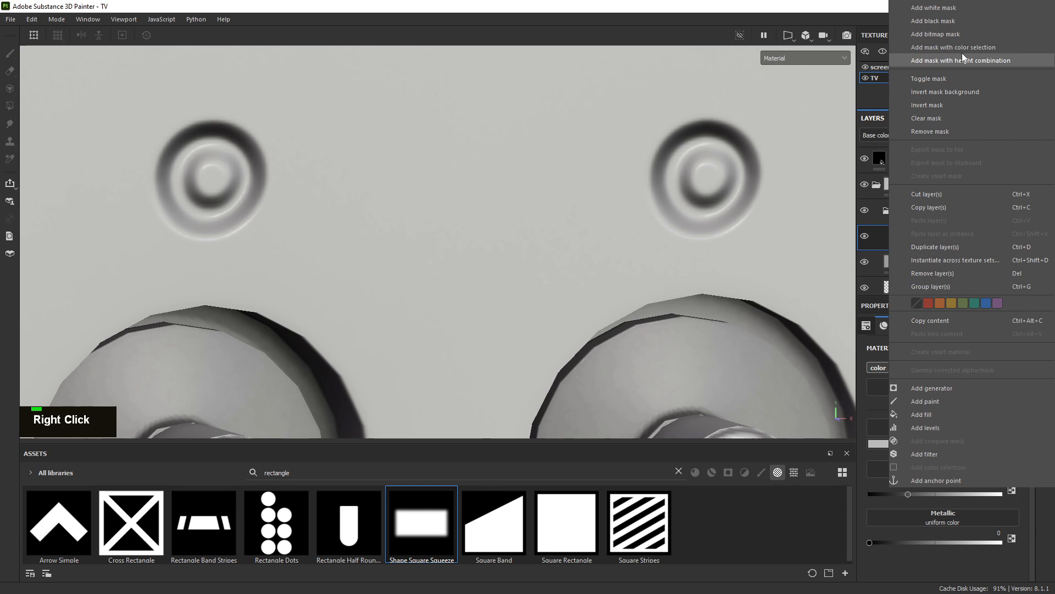
click(953, 20)
alt+right_drag(543, 208, 486, 220)
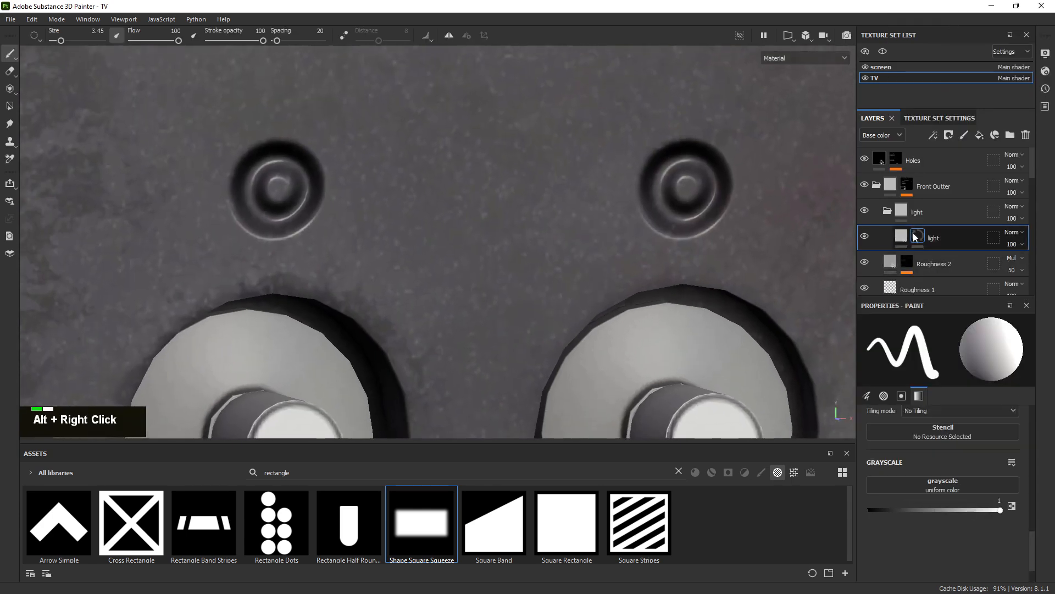
right_click(915, 233)
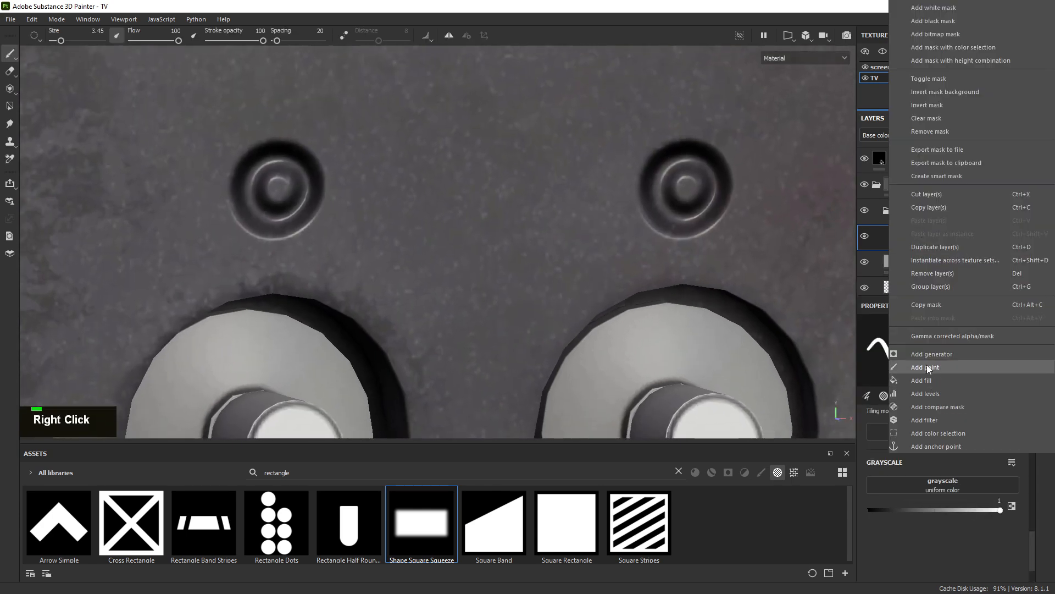
click(929, 380)
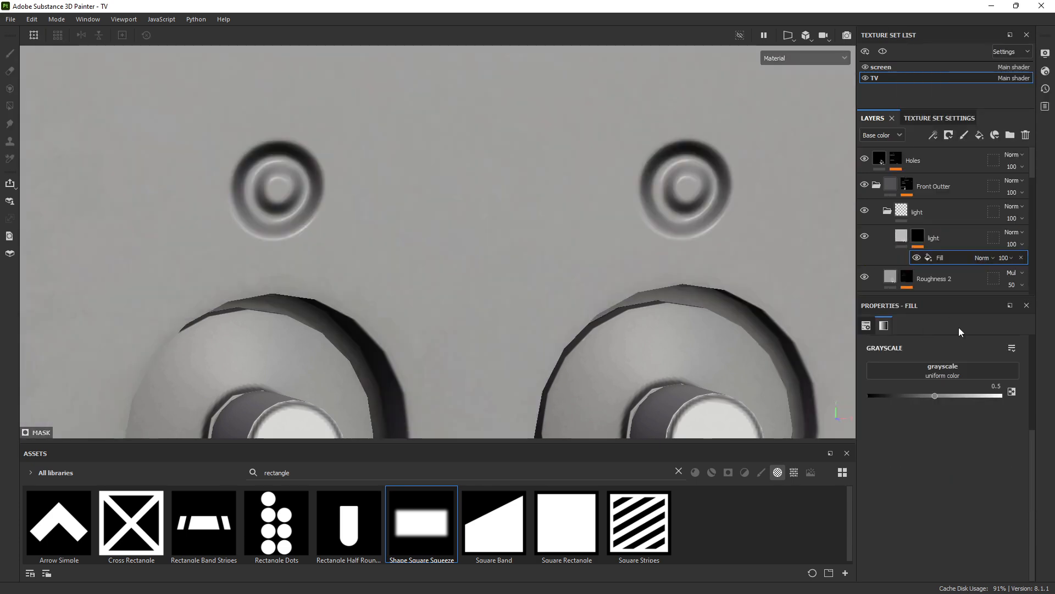
double_click(948, 363)
click(967, 380)
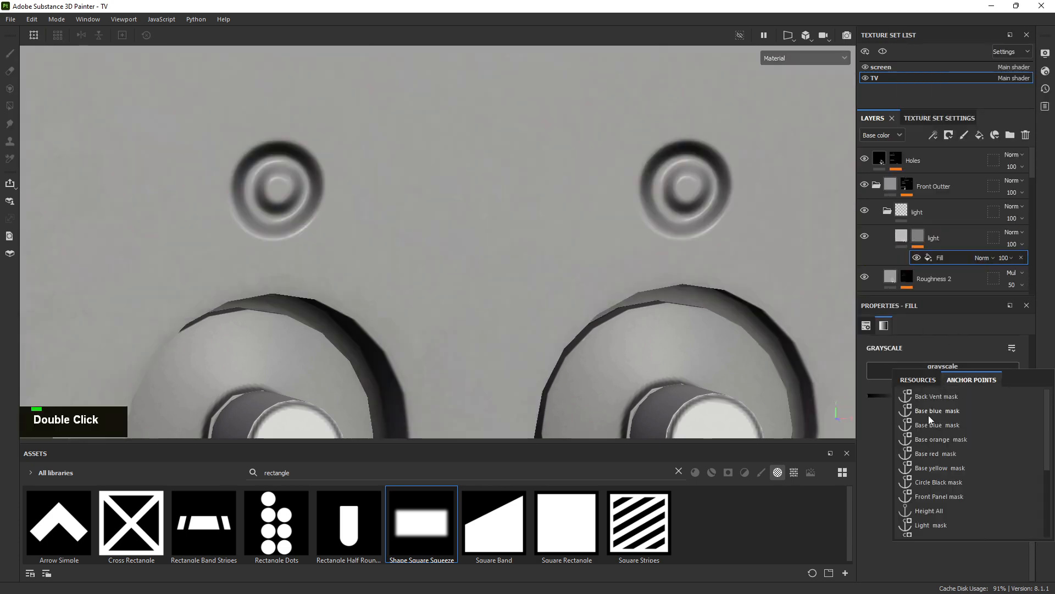
click(932, 526)
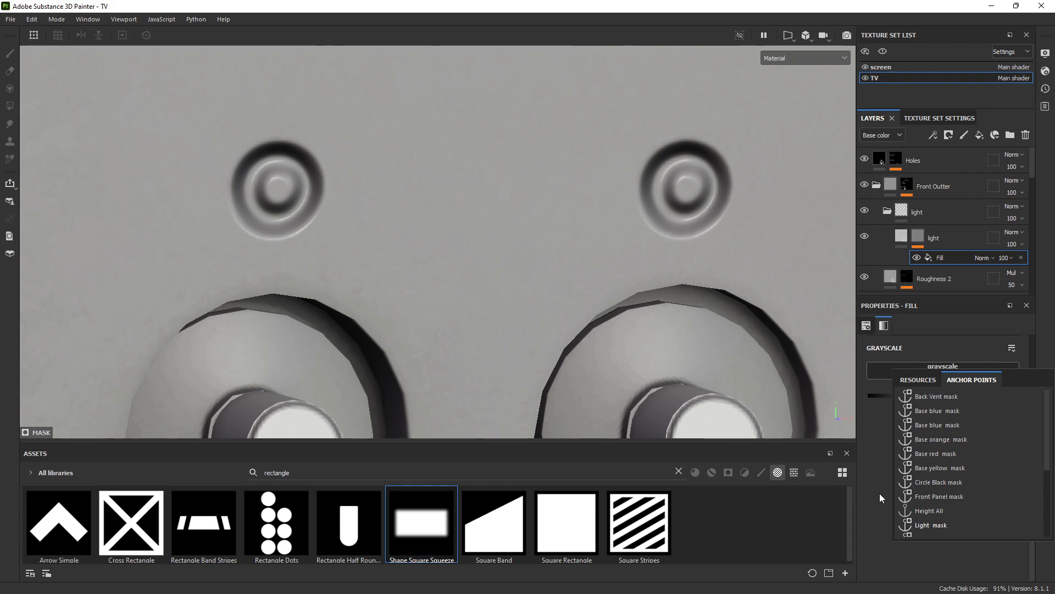
alt+drag(599, 200, 371, 240)
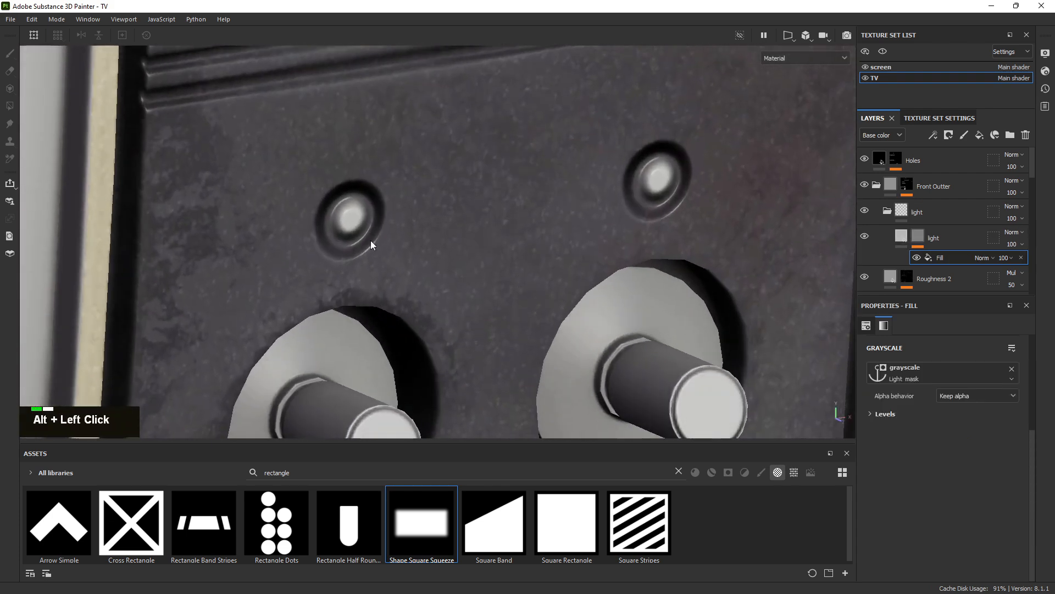
Sample dark grey-purple 443B42 from the reference photo's indicator light as the base colour
scroll(330, 214, up, 5)
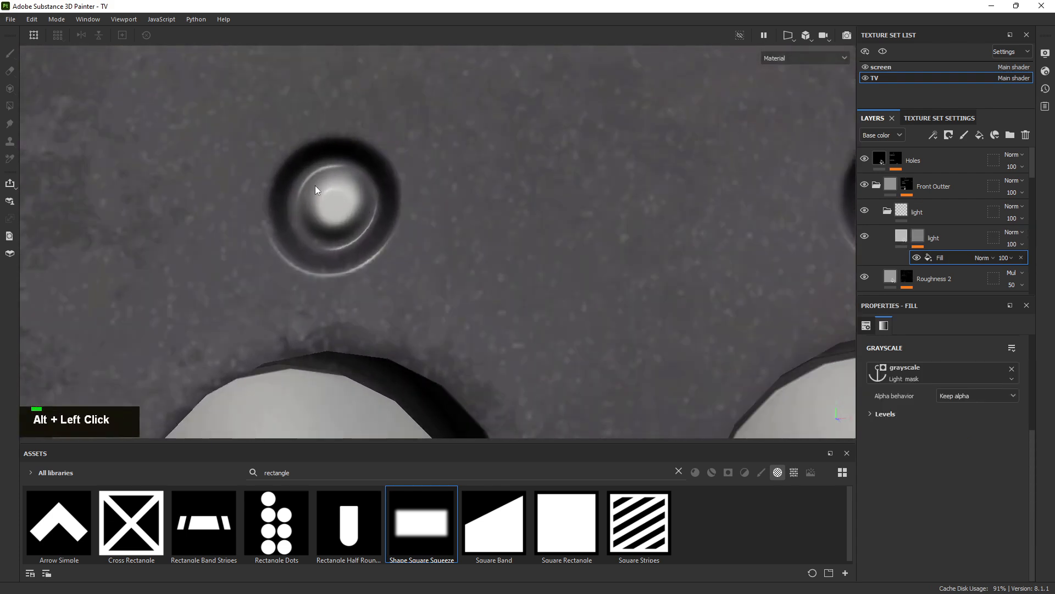
alt+right_drag(617, 235, 851, 231)
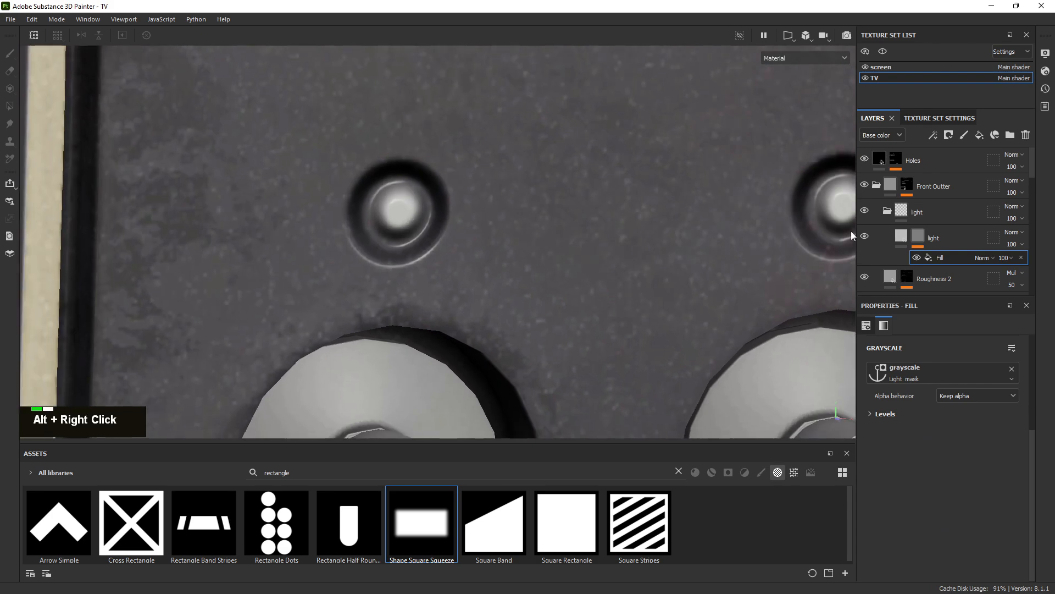
click(902, 237)
click(929, 447)
right_drag(0, 176, 447, 249)
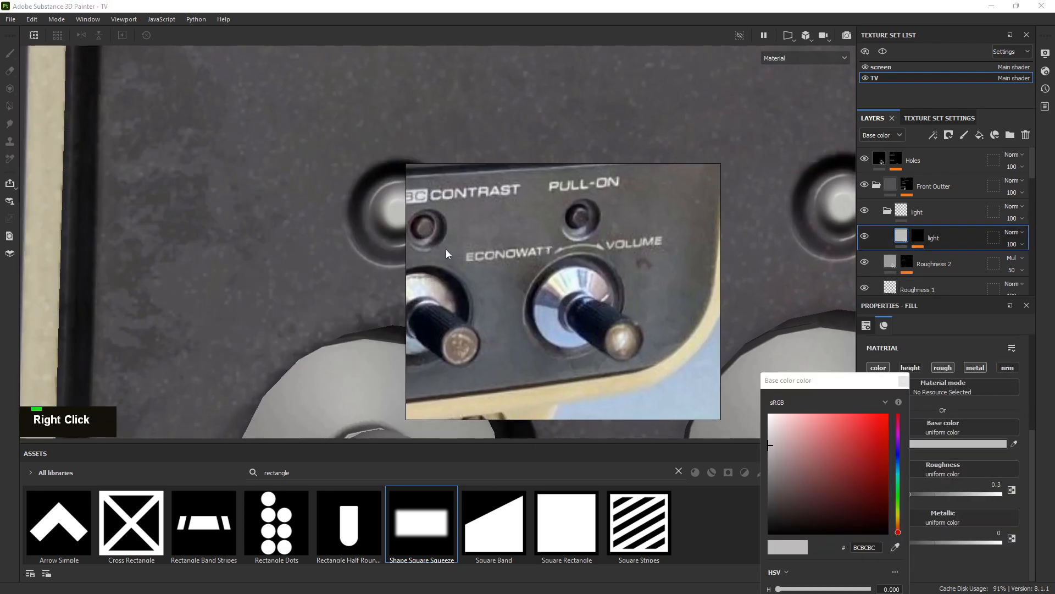
scroll(446, 229, up, 3)
middle_drag(447, 230, 348, 259)
scroll(604, 236, up, 2)
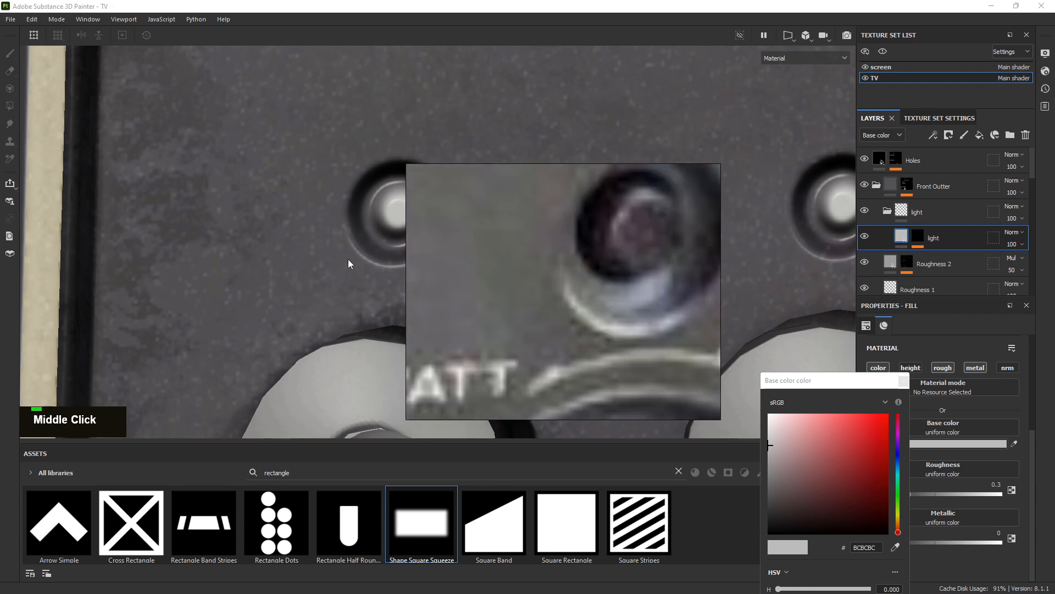
scroll(536, 246, up, 4)
middle_drag(512, 258, 532, 259)
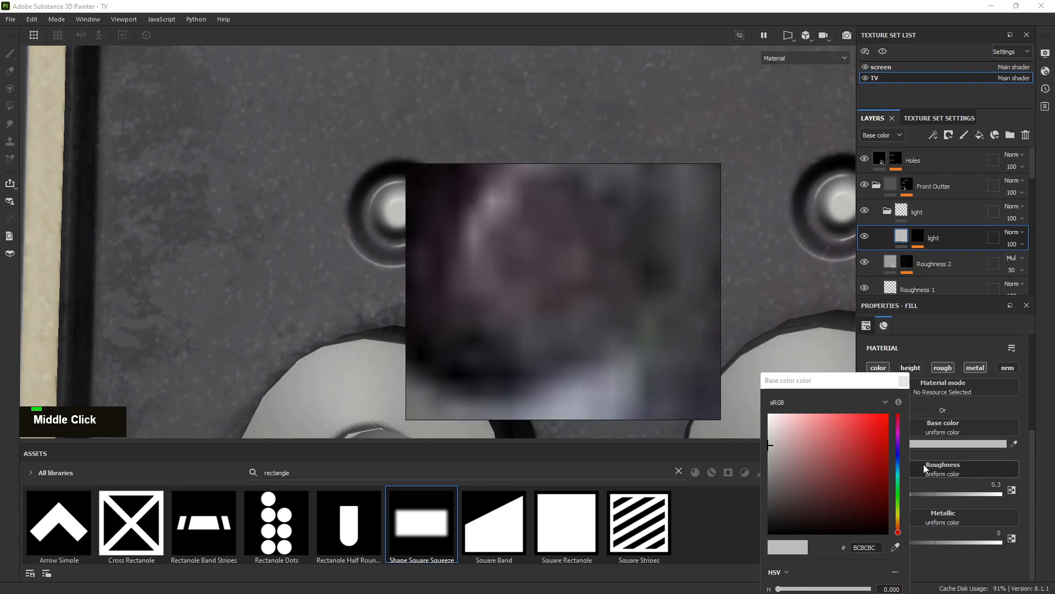
click(552, 270)
Close the reference photo and colour picker, then check the recoloured lights on the model
right_click(552, 280)
alt+right_drag(424, 181, 412, 168)
alt+drag(412, 168, 535, 190)
alt+right_drag(535, 190, 611, 225)
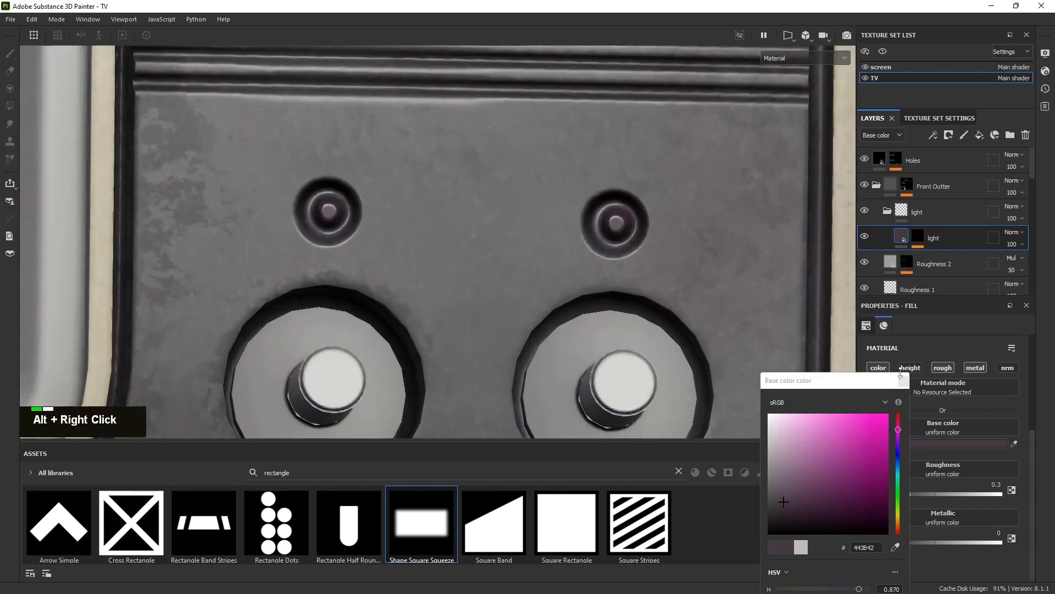
click(904, 381)
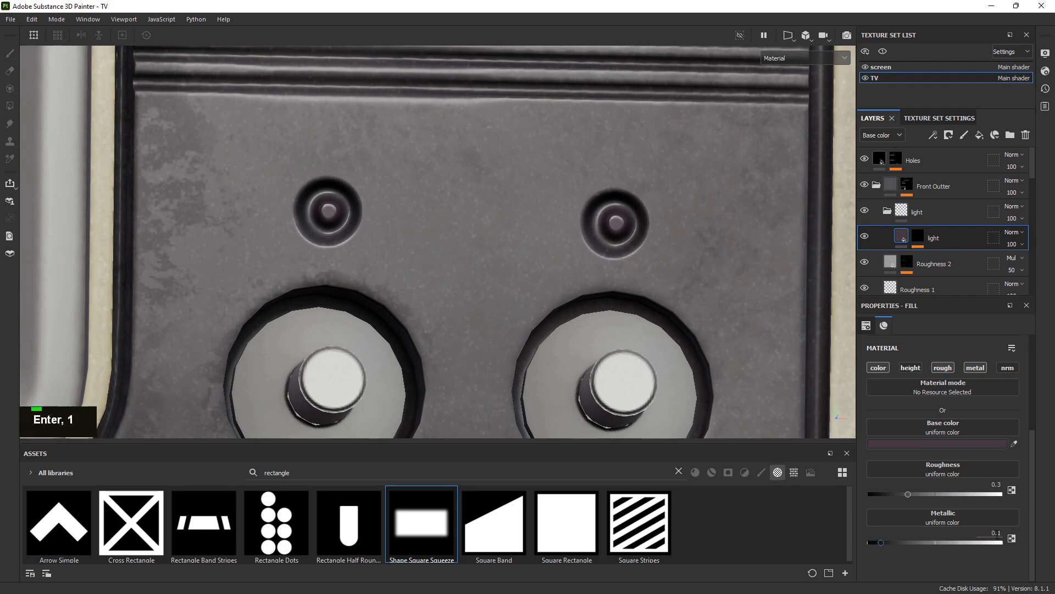
alt+right_drag(582, 369, 584, 302)
alt+drag(585, 302, 385, 264)
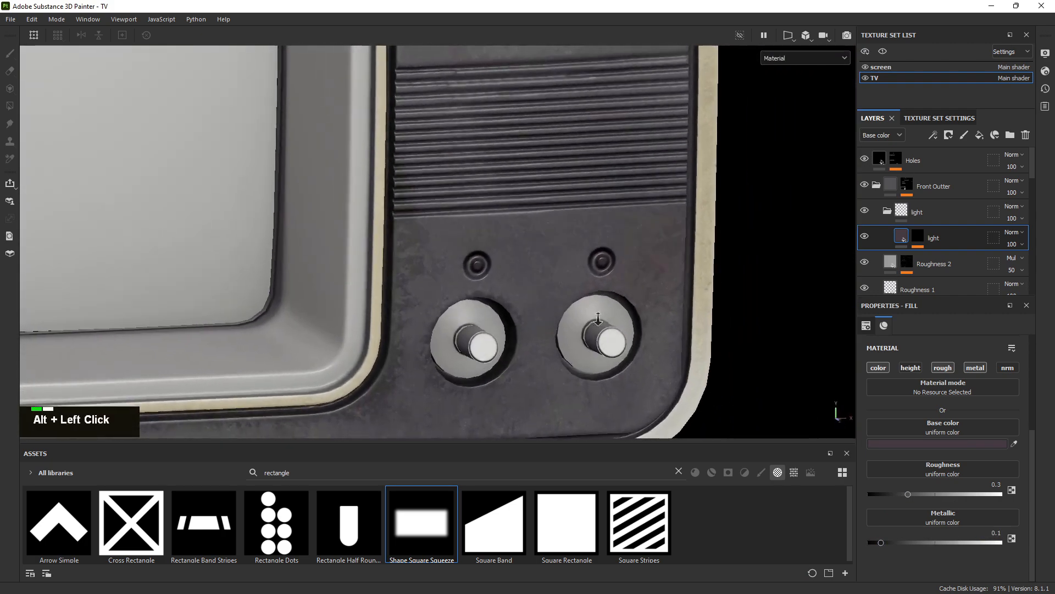
Frame the two indicator lights up close and reopen the light layer's base colour picker
alt+right_drag(385, 263, 280, 179)
alt+drag(280, 178, 423, 236)
alt+right_drag(423, 236, 973, 415)
alt+middle_drag(628, 261, 504, 245)
alt+drag(504, 245, 667, 252)
alt+right_drag(667, 252, 928, 389)
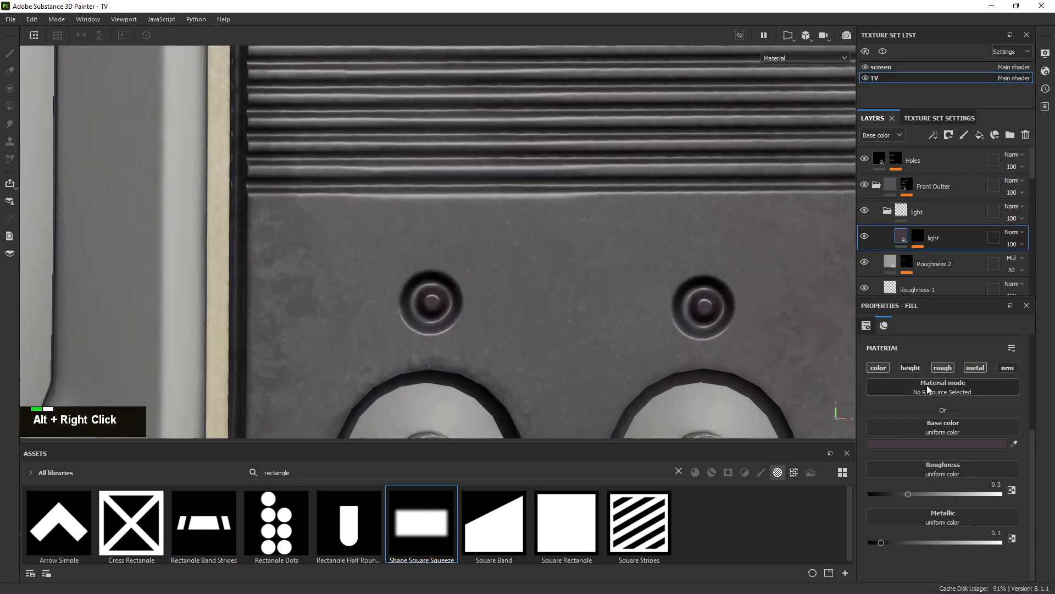
alt+drag(539, 253, 592, 276)
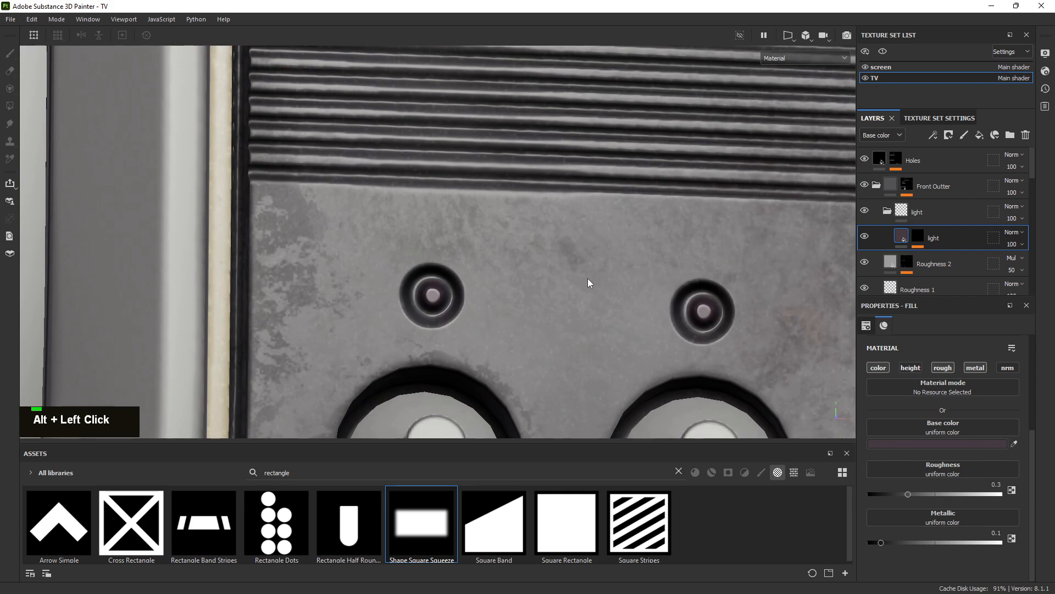
scroll(579, 275, down, 6)
alt+drag(571, 289, 498, 332)
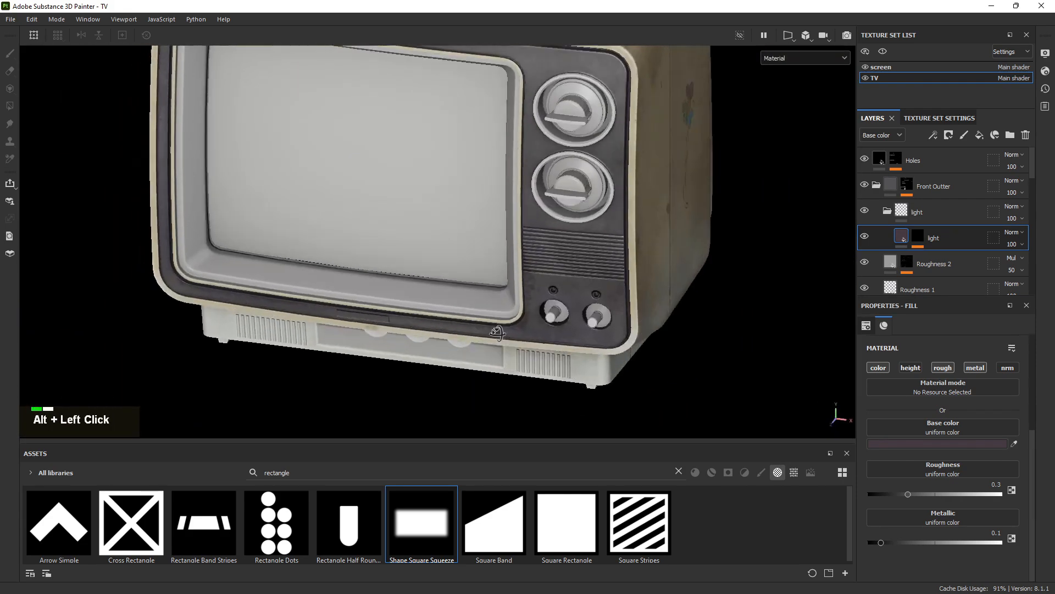
alt+right_drag(774, 329, 573, 248)
alt+middle_drag(572, 248, 495, 231)
alt+drag(494, 231, 495, 184)
alt+right_drag(495, 183, 712, 317)
alt+right_drag(471, 220, 659, 308)
alt+drag(468, 242, 708, 290)
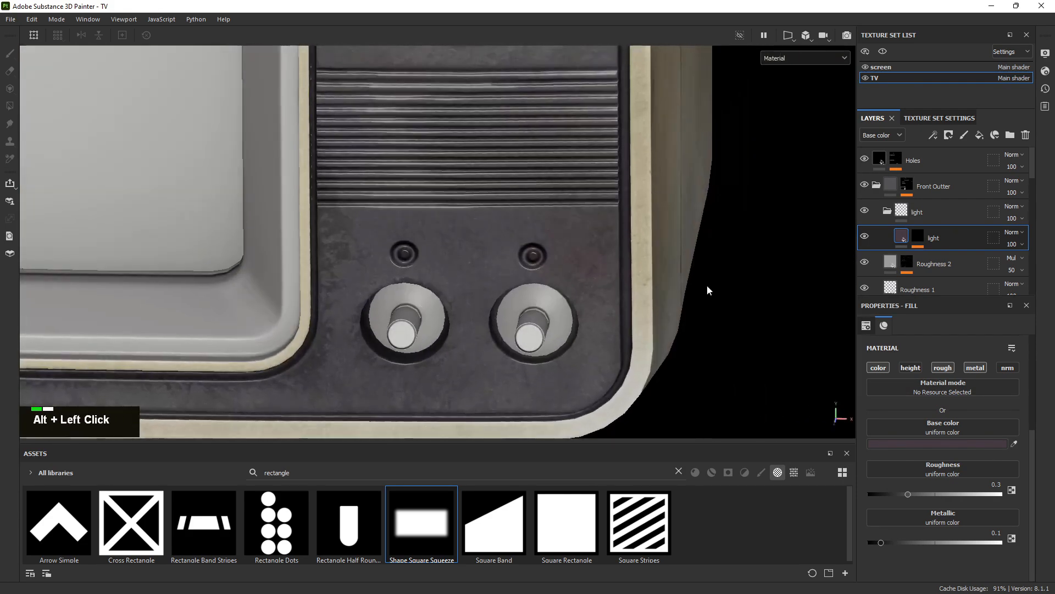
click(941, 444)
Change the light layer's base colour to a deep dark red
drag(901, 530, 901, 531)
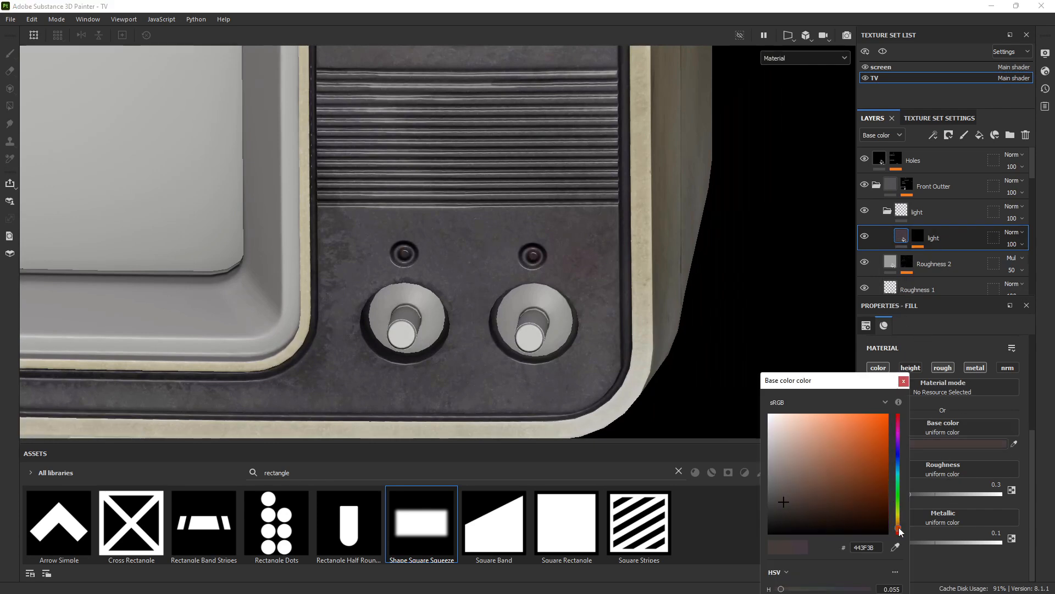
drag(863, 489, 885, 493)
alt+right_drag(632, 307, 926, 431)
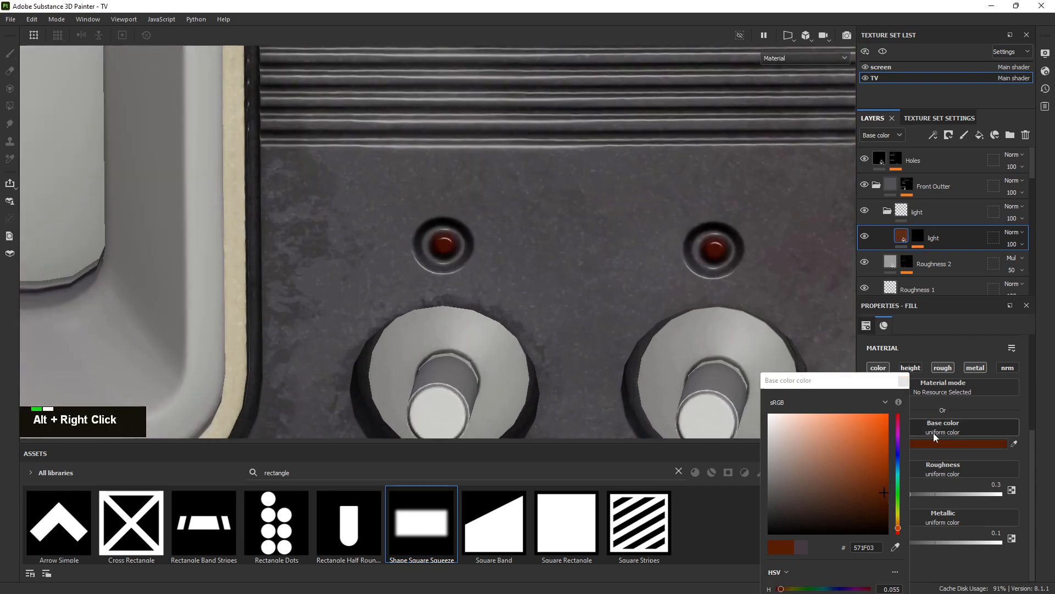
alt+middle_drag(571, 277, 467, 230)
alt+drag(467, 230, 527, 205)
right_drag(0, 231, 29, 206)
scroll(425, 251, down, 4)
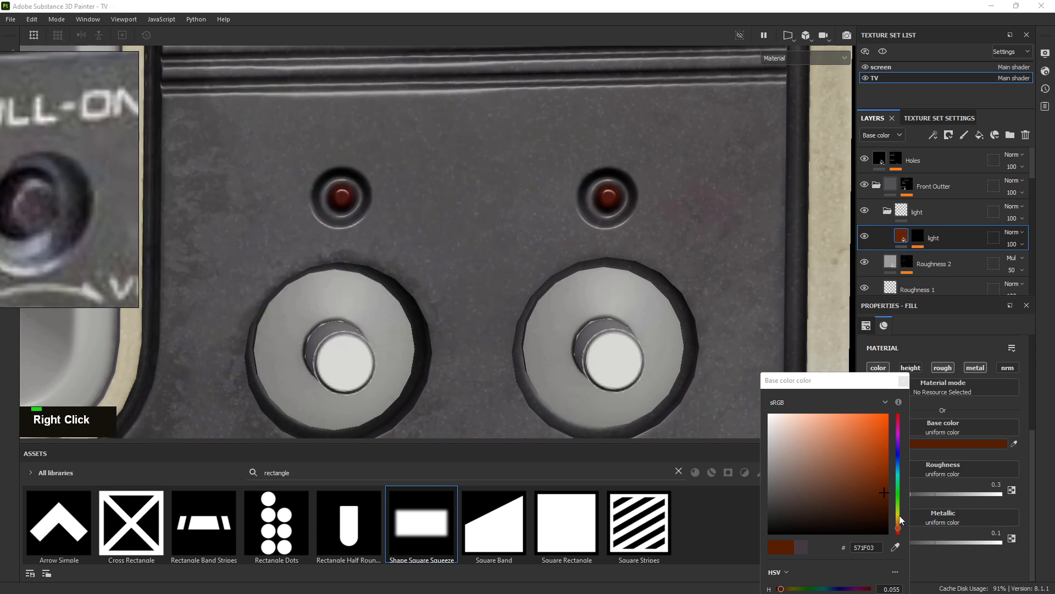
click(874, 499)
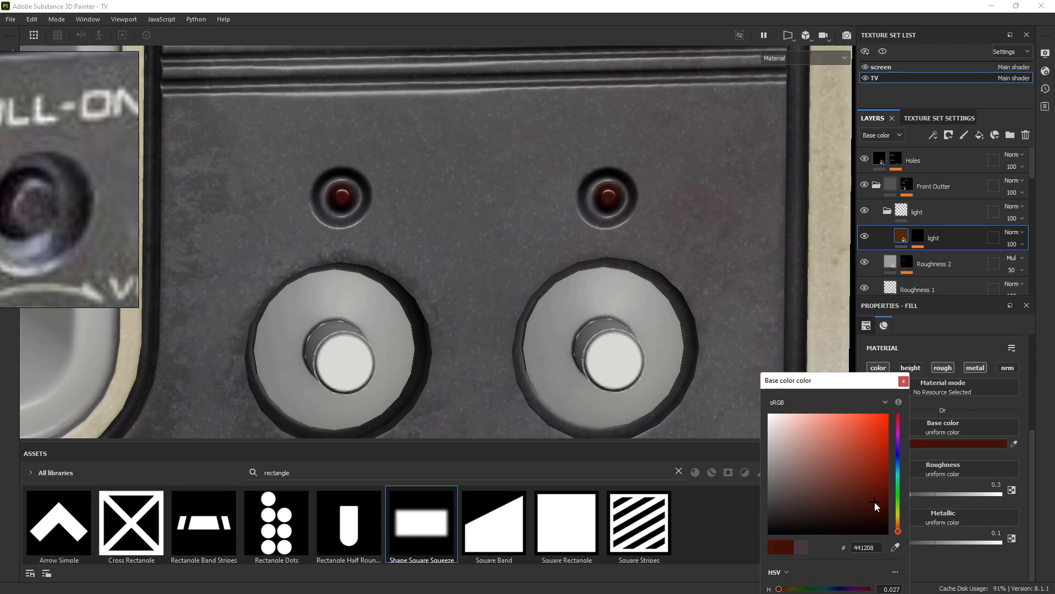
click(903, 381)
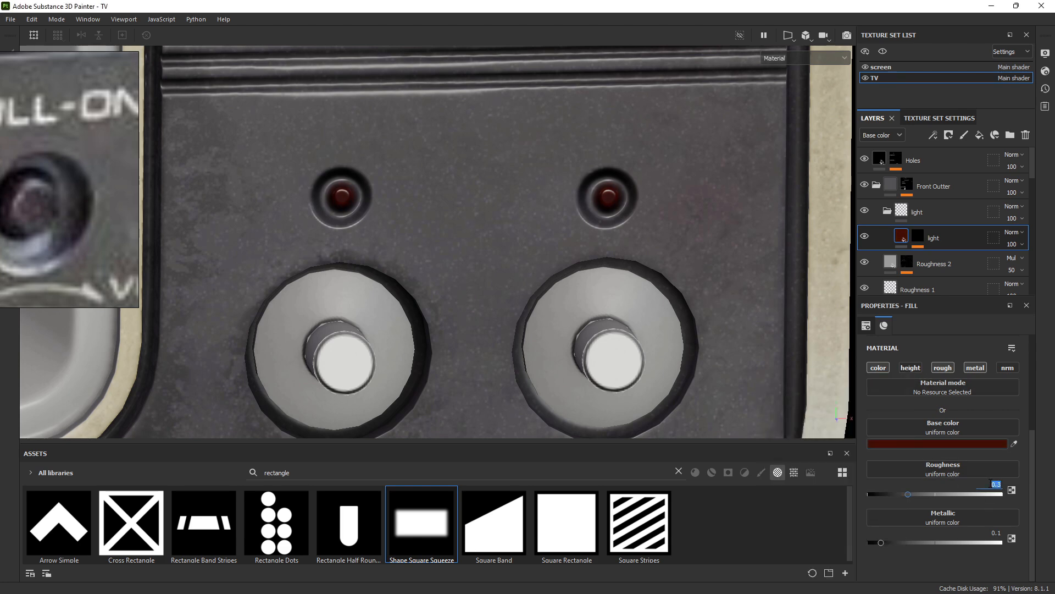
Rotate the environment lighting around the panel to check the red lights' sheen
alt+right_drag(588, 144, 588, 135)
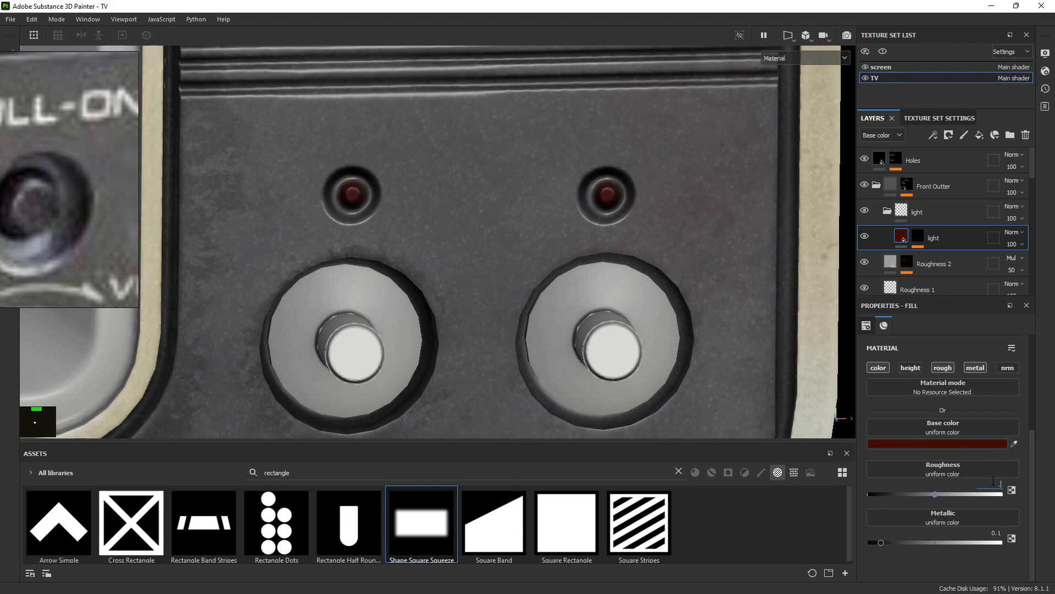
alt+right_drag(583, 212, 513, 172)
alt+drag(513, 172, 517, 194)
mouse_move(517, 193)
shift+right_down()
mouse_move(528, 195)
mouse_move(495, 193)
mouse_move(504, 194)
shift+right_up()
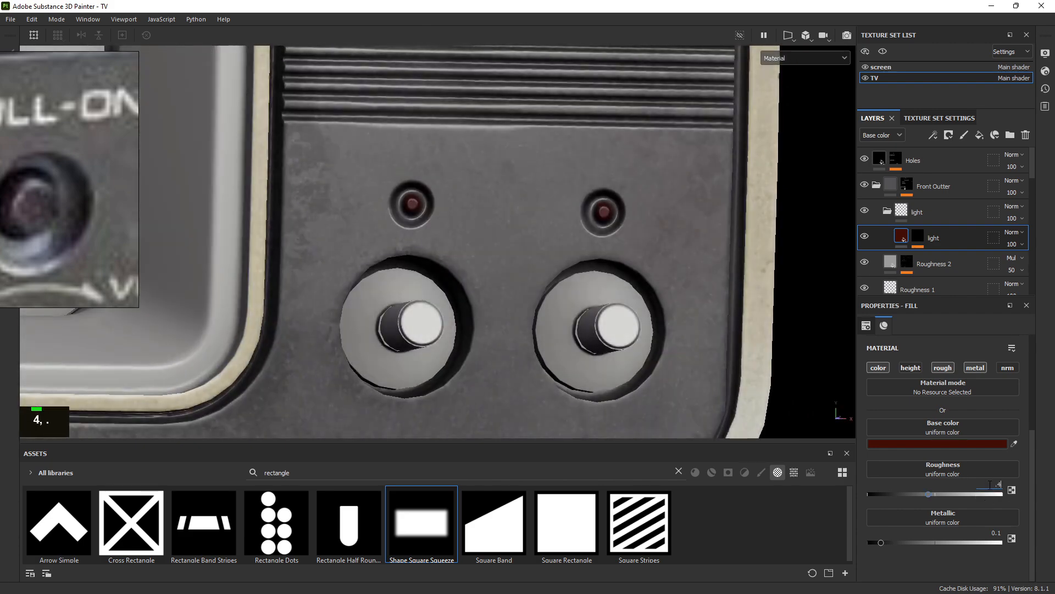
alt+right_drag(717, 257, 621, 245)
alt+drag(621, 245, 580, 220)
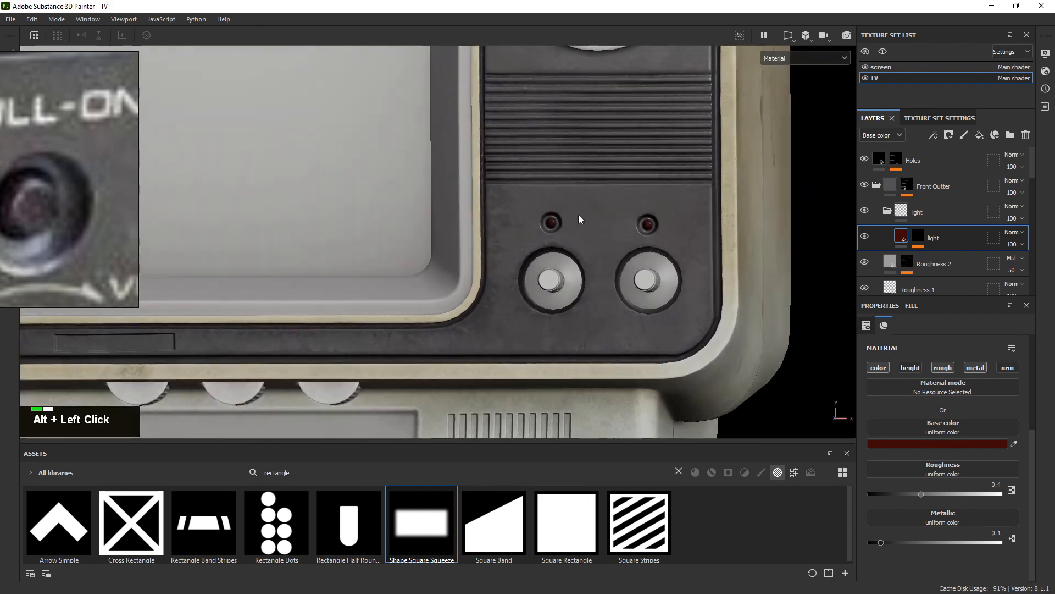
mouse_move(579, 219)
alt+middle_down()
mouse_move(592, 228)
mouse_move(560, 221)
alt+middle_up()
alt+right_drag(561, 221, 801, 292)
alt+drag(538, 234, 580, 220)
shift+right_drag(575, 231, 610, 235)
alt+right_drag(610, 235, 511, 209)
mouse_move(588, 212)
alt+mouse_down()
mouse_move(551, 218)
mouse_move(582, 231)
alt+mouse_up()
alt+right_drag(605, 269, 489, 201)
Move the reference photo aside and review the whole TV front and lower knobs
alt+drag(487, 200, 512, 195)
scroll(15, 155, down, 5)
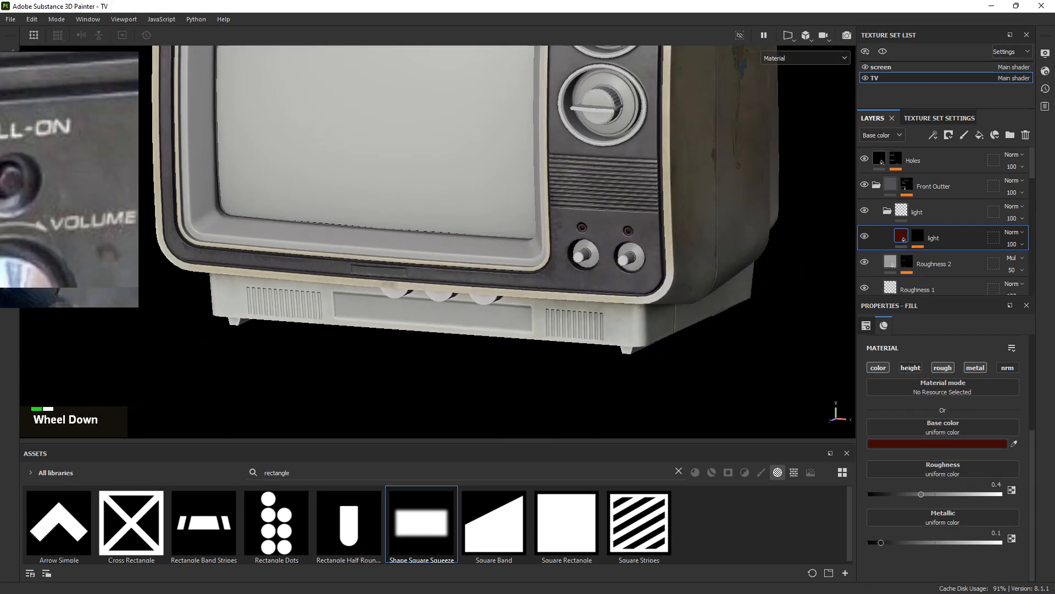
right_drag(15, 155, 17, 127)
scroll(519, 135, down, 6)
alt+right_drag(528, 179, 478, 165)
alt+drag(500, 198, 577, 189)
alt+middle_drag(578, 188, 579, 217)
alt+right_drag(579, 217, 585, 281)
alt+drag(585, 281, 619, 293)
alt+middle_drag(619, 293, 574, 170)
right_drag(2, 134, 1, 172)
alt+right_drag(676, 340, 770, 48)
alt+middle_drag(791, 225, 526, 184)
alt+right_drag(593, 220, 898, 321)
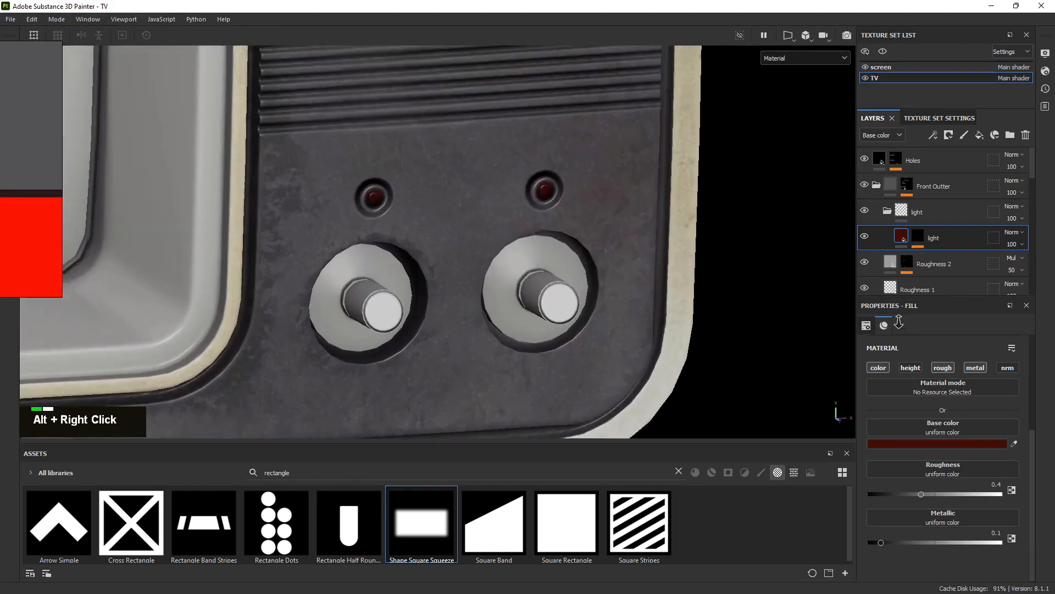
alt+drag(527, 217, 472, 206)
Collapse the light and Height All folders and expand the Main case folder
alt+click(887, 212)
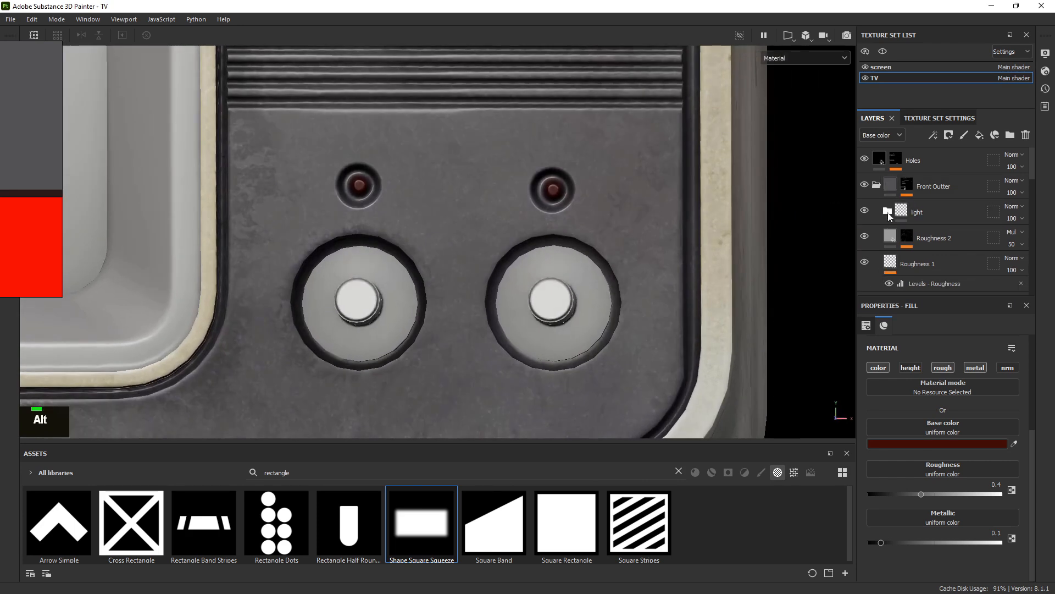
scroll(880, 192, up, 1)
scroll(890, 206, down, 2)
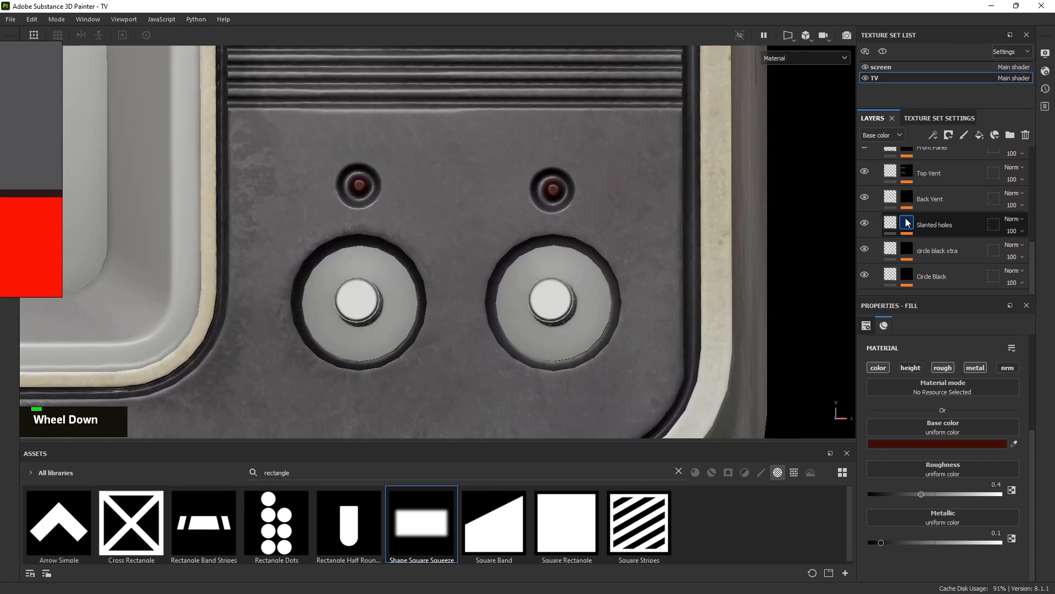
scroll(903, 221, up, 2)
click(877, 236)
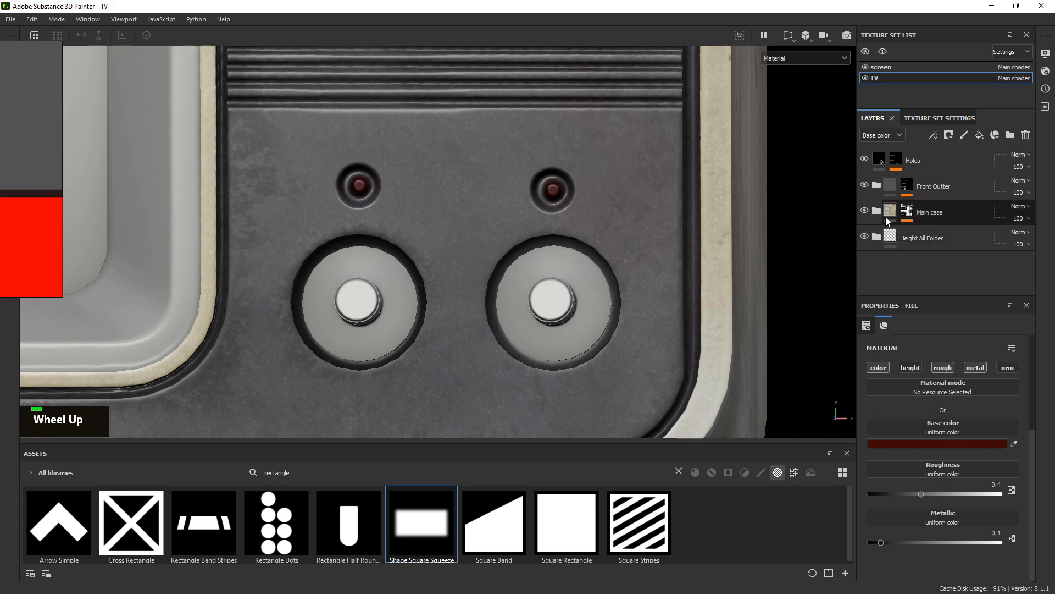
click(877, 212)
Isolate the first dirt cavity mask and inspect it around the lights
scroll(904, 226, down, 1)
scroll(906, 218, up, 1)
scroll(906, 217, down, 2)
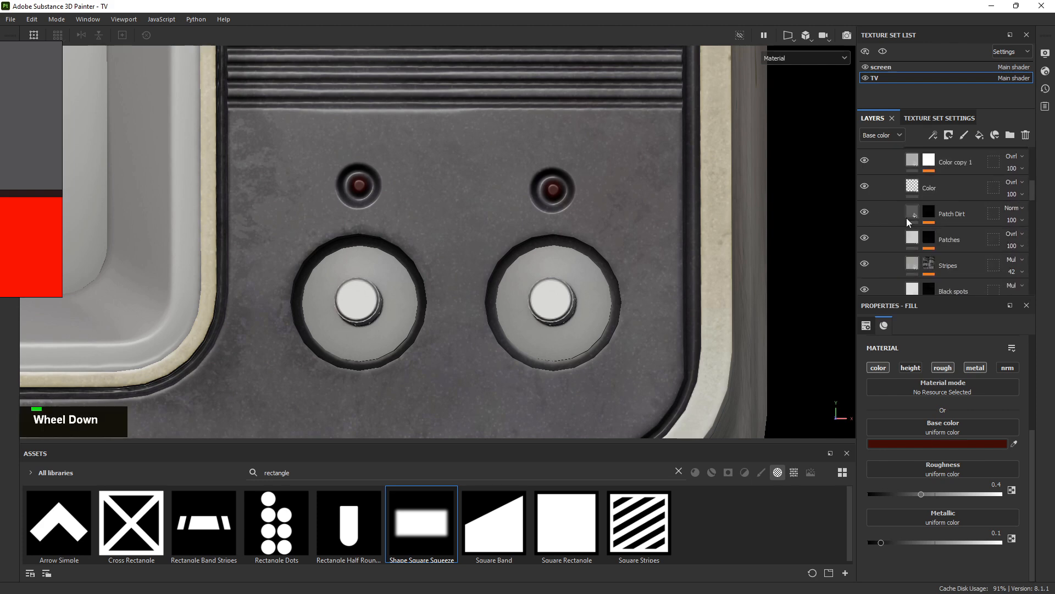
scroll(907, 220, down, 5)
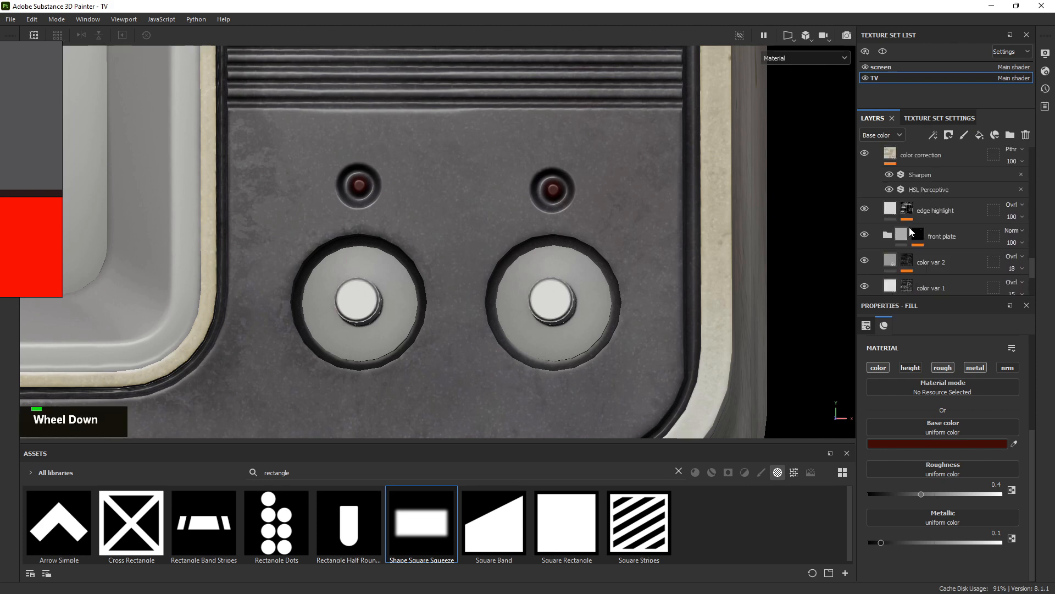
scroll(914, 217, up, 2)
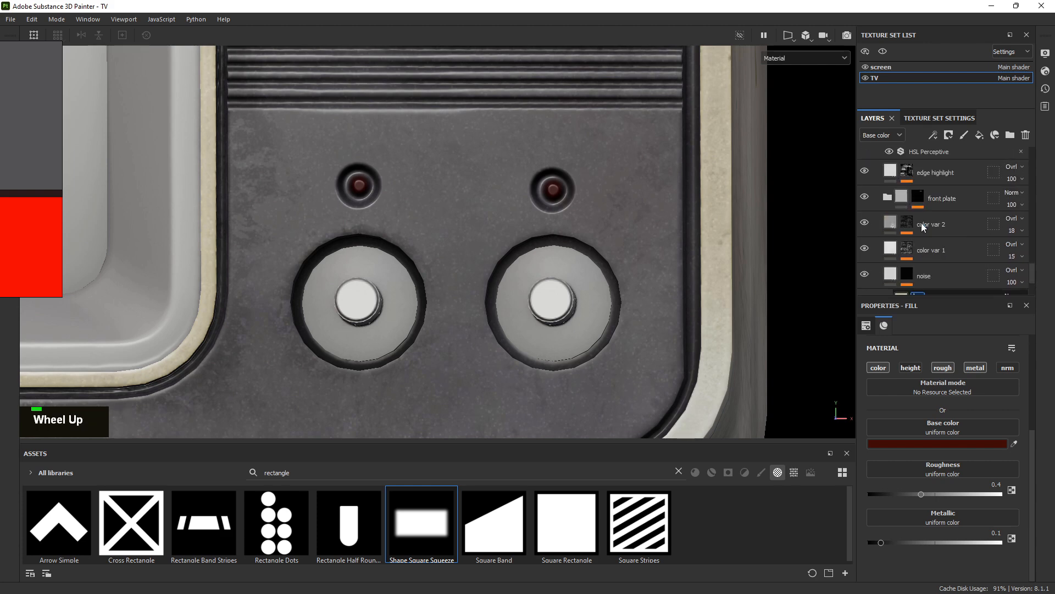
scroll(916, 249, down, 2)
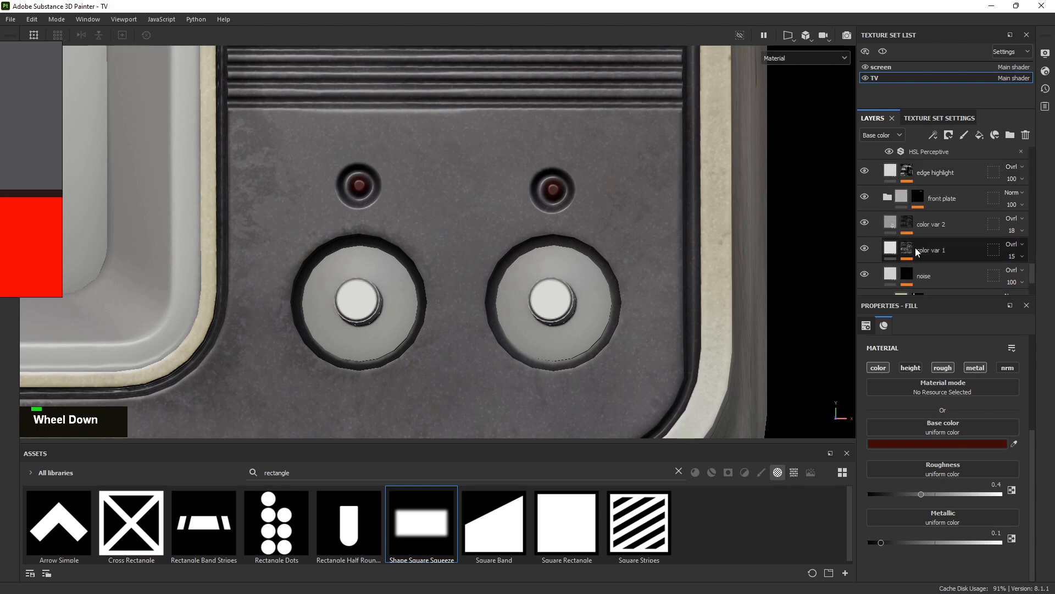
scroll(922, 242, up, 4)
scroll(922, 238, down, 1)
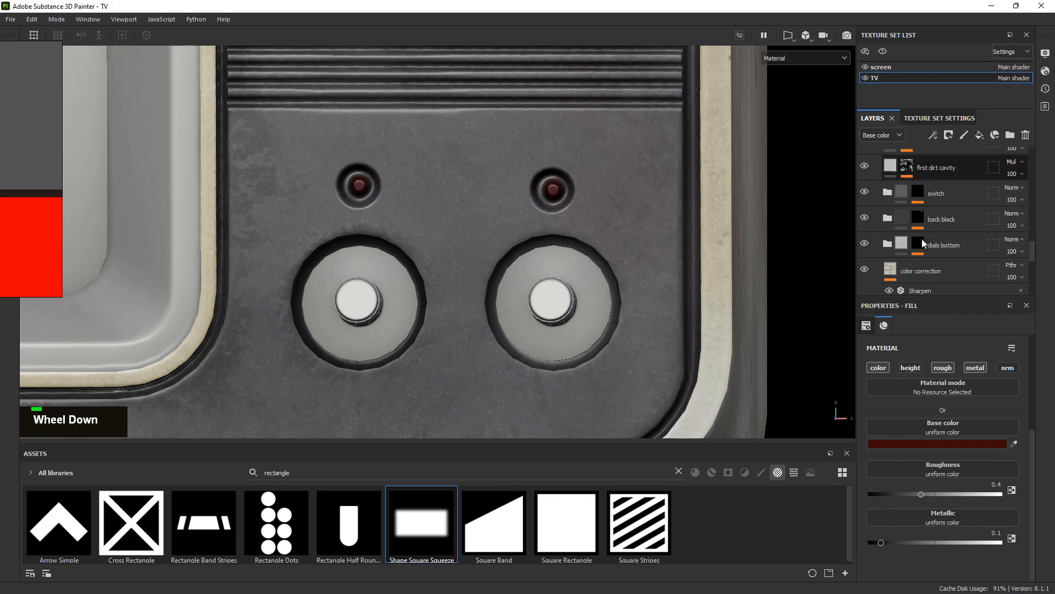
scroll(922, 238, up, 2)
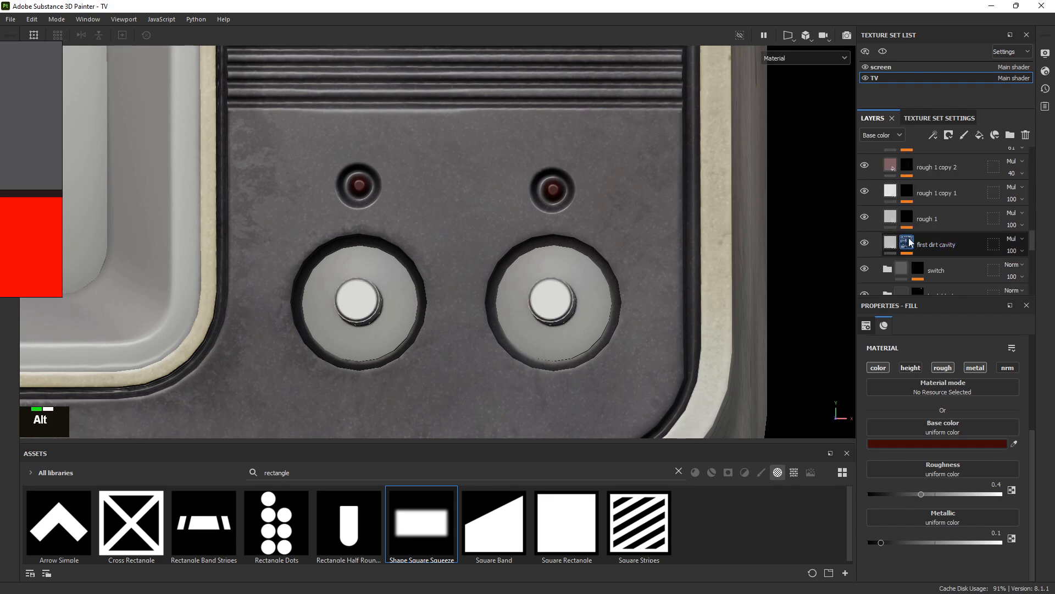
alt+click(908, 241)
alt+drag(486, 179, 505, 216)
alt+right_drag(505, 215, 445, 240)
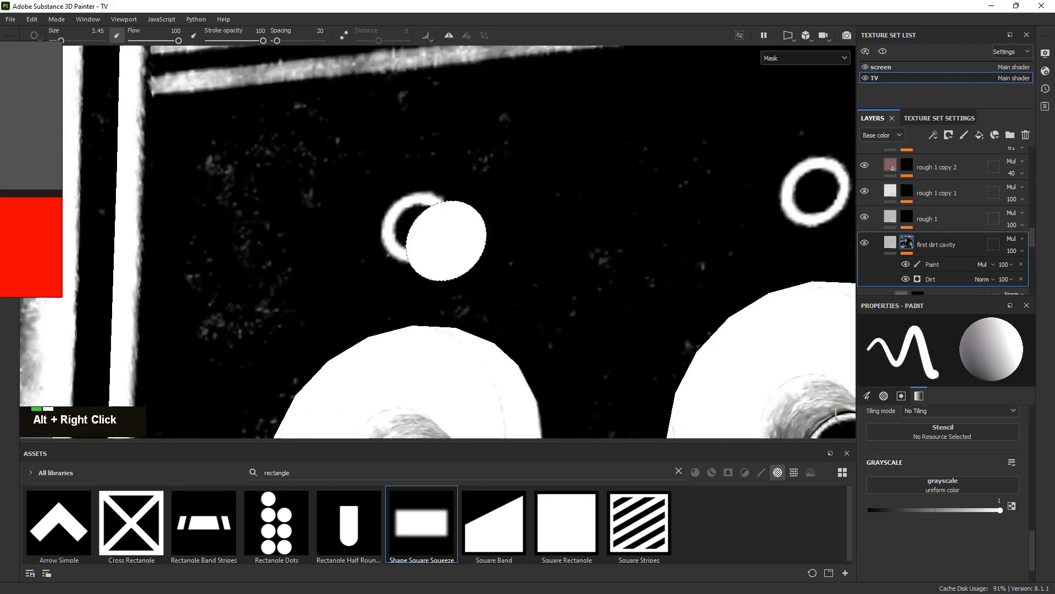
alt+drag(445, 240, 413, 201)
scroll(892, 244, up, 2)
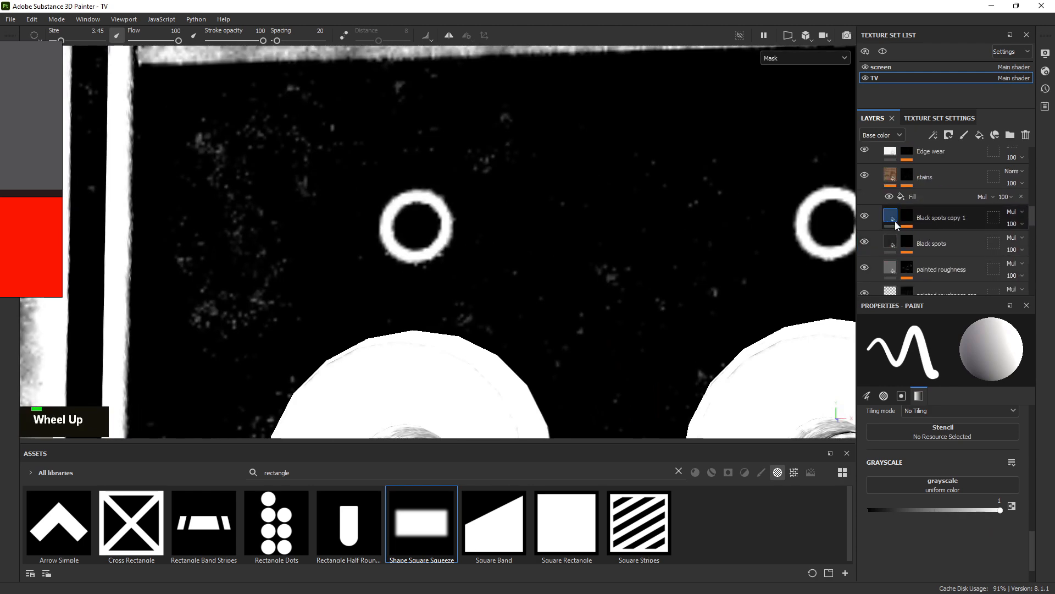
scroll(895, 226, down, 2)
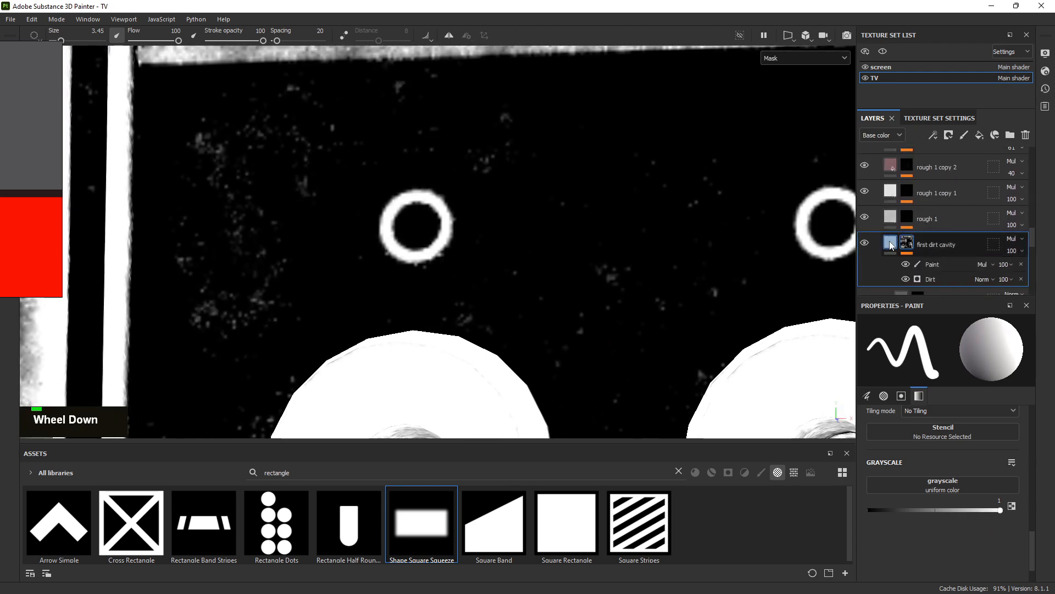
Return to the material view and inspect an indicator light up close
click(892, 243)
alt+right_drag(676, 250, 597, 272)
alt+drag(597, 272, 627, 307)
scroll(935, 237, down, 1)
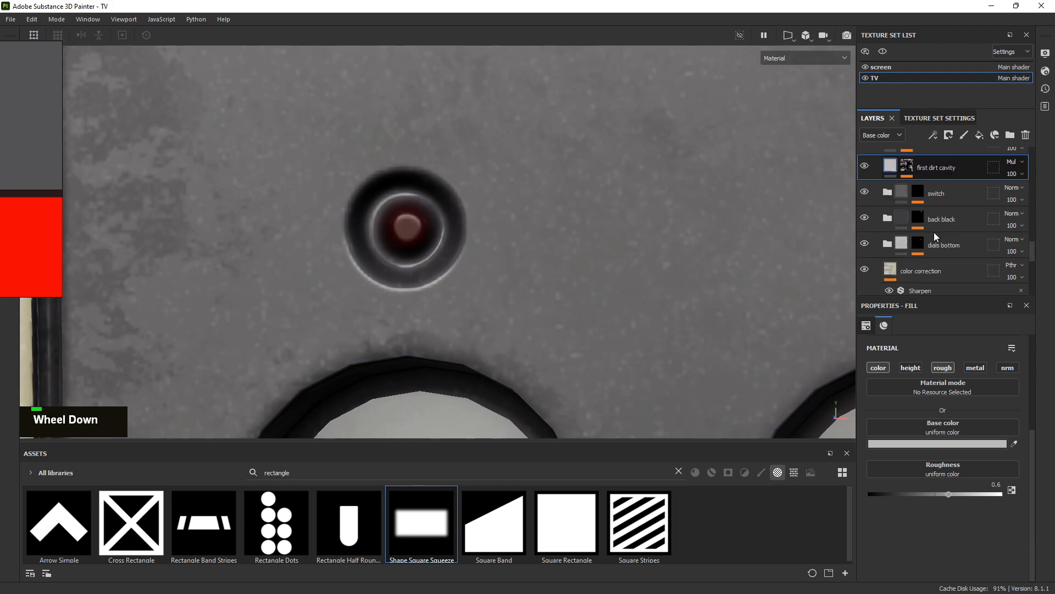
scroll(901, 203, up, 4)
scroll(890, 193, up, 4)
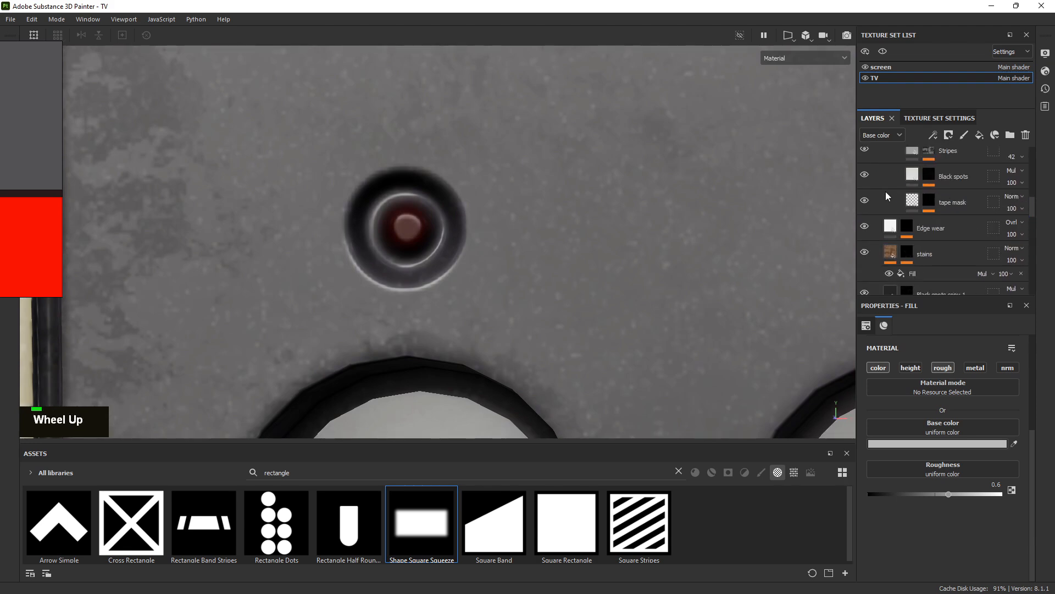
alt+right_drag(413, 177, 219, 31)
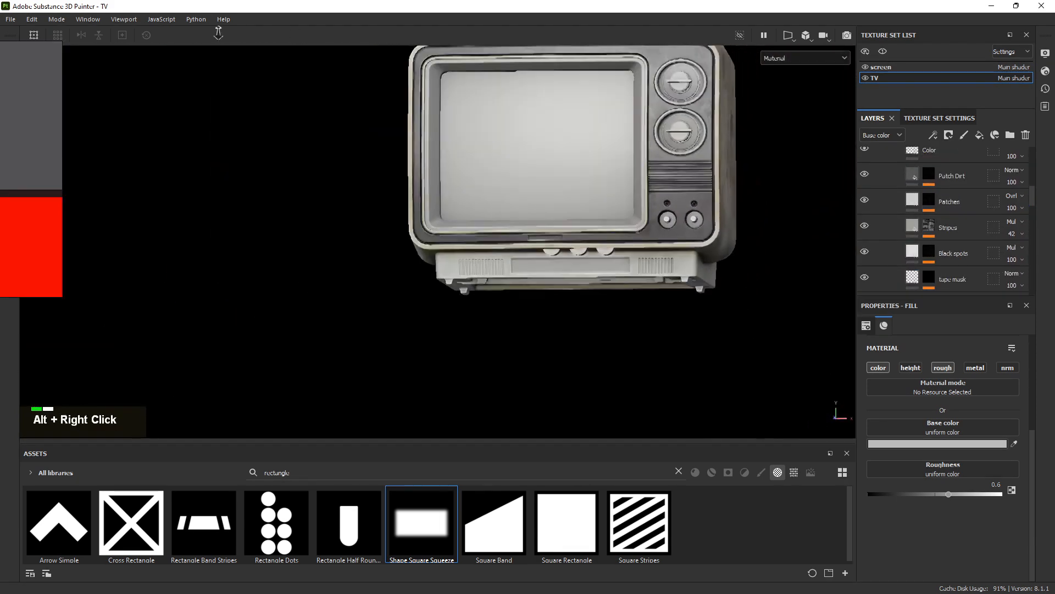
Orbit, zoom and relight the model to inspect the TV's front panel
alt+middle_drag(725, 121, 627, 236)
alt+drag(626, 237, 478, 300)
shift+right_drag(479, 300, 599, 236)
alt+right_drag(632, 236, 824, 269)
alt+drag(594, 352, 572, 314)
alt+middle_drag(555, 358, 492, 224)
alt+drag(492, 224, 632, 192)
alt+right_drag(632, 192, 801, 353)
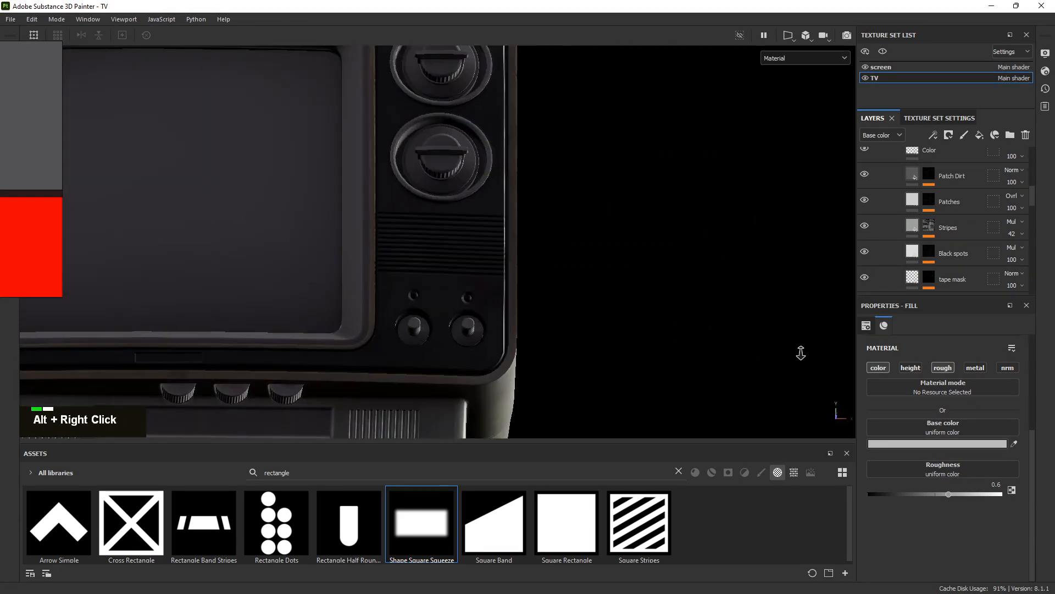
alt+middle_drag(467, 355, 528, 209)
alt+drag(528, 209, 495, 238)
shift+right_drag(494, 238, 510, 183)
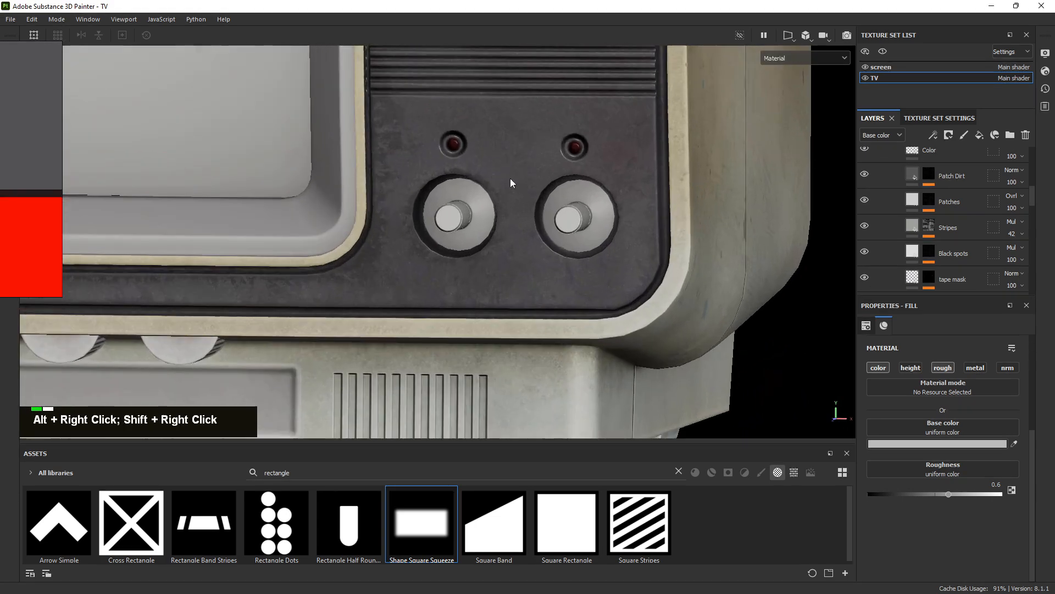
Collapse the TAPE ALL folder and bring the full TV front into view
scroll(898, 203, up, 5)
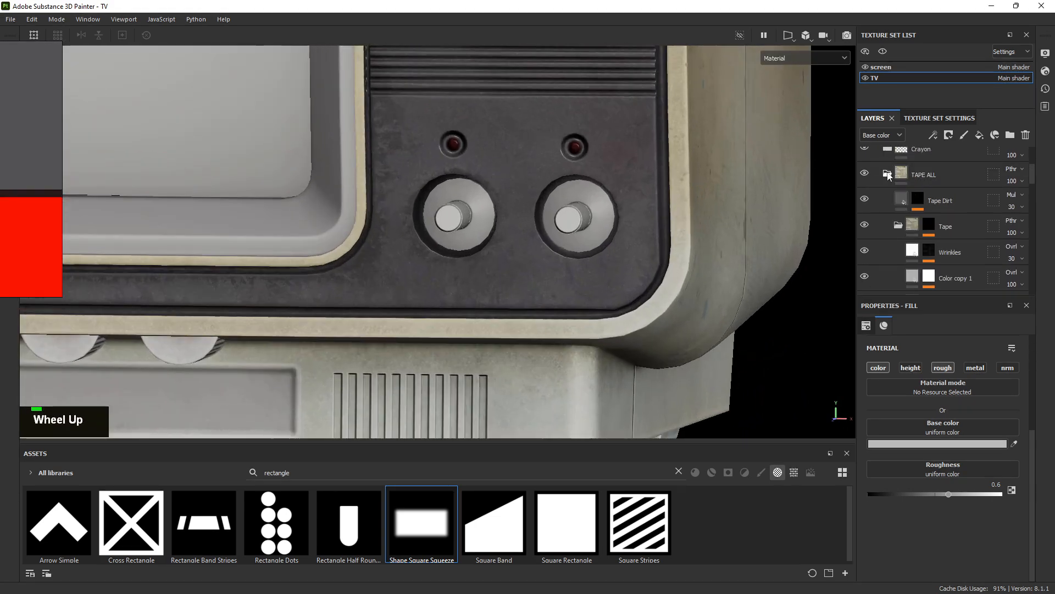
click(887, 174)
alt+right_drag(643, 187, 407, 137)
alt+middle_drag(544, 153, 487, 175)
scroll(945, 207, up, 3)
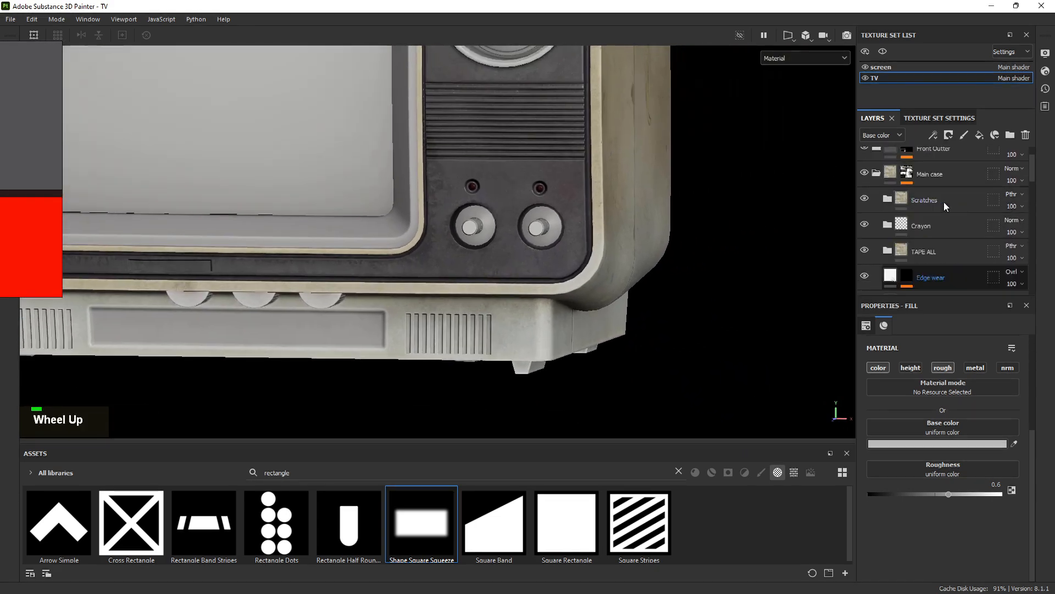
alt+middle_drag(619, 212, 608, 247)
alt+drag(608, 247, 484, 272)
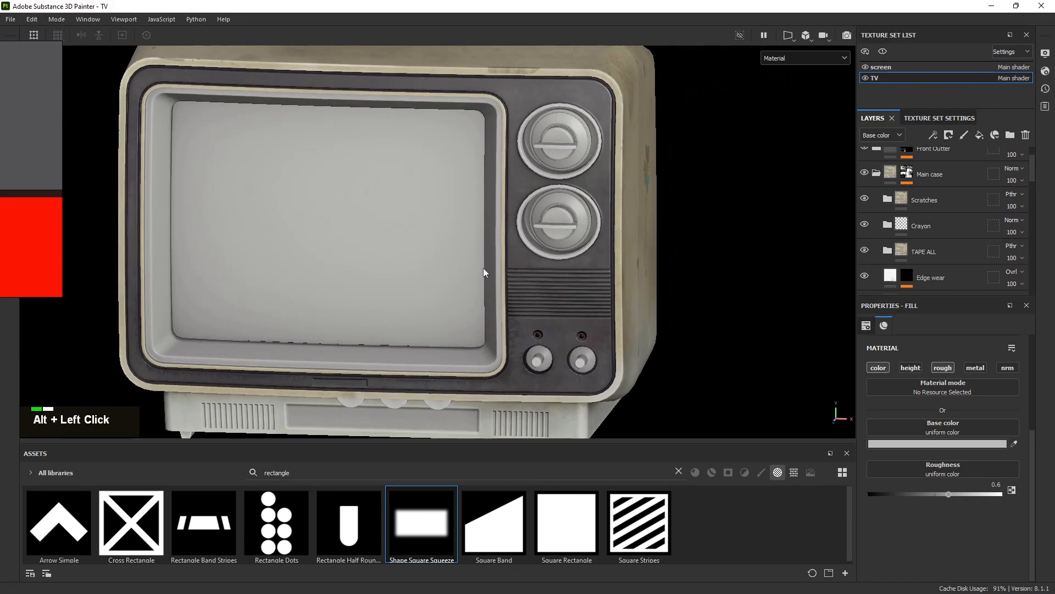
Zoom in on the manufacture label in the reference photo board, then move the board off screen
right_drag(0, 213, 375, 220)
scroll(375, 219, down, 5)
scroll(502, 154, down, 5)
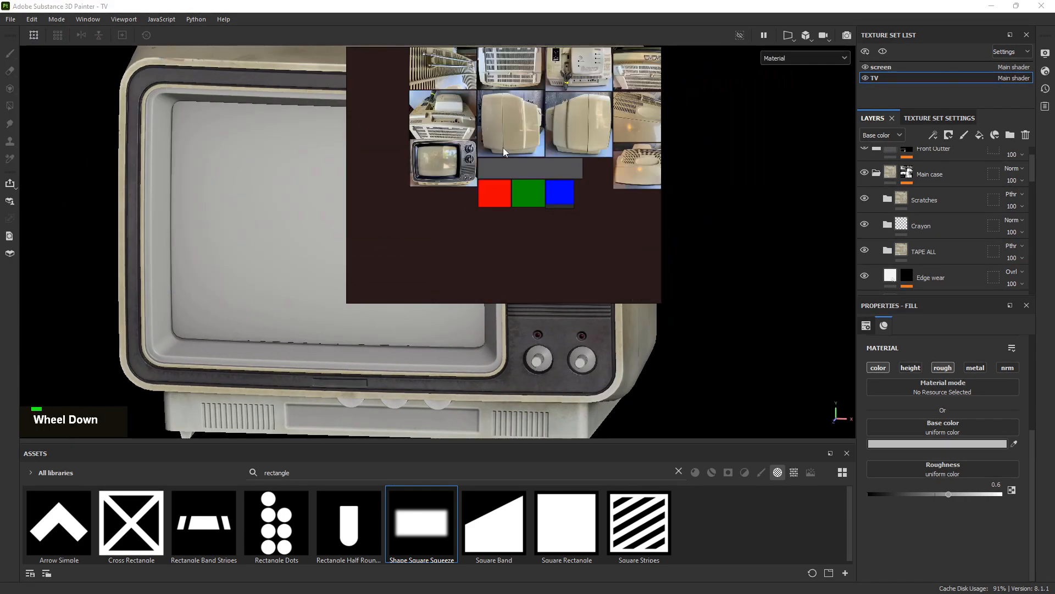
middle_drag(487, 102, 401, 160)
scroll(401, 160, up, 2)
scroll(401, 160, up, 3)
scroll(449, 130, down, 3)
scroll(569, 192, down, 3)
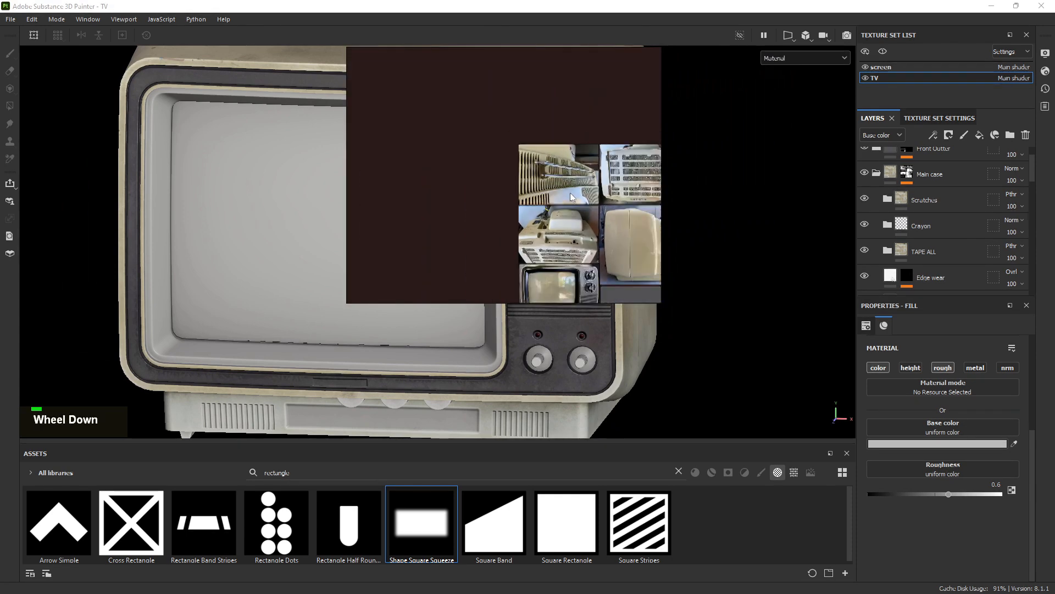
scroll(532, 193, up, 4)
scroll(532, 193, up, 8)
middle_drag(540, 196, 518, 192)
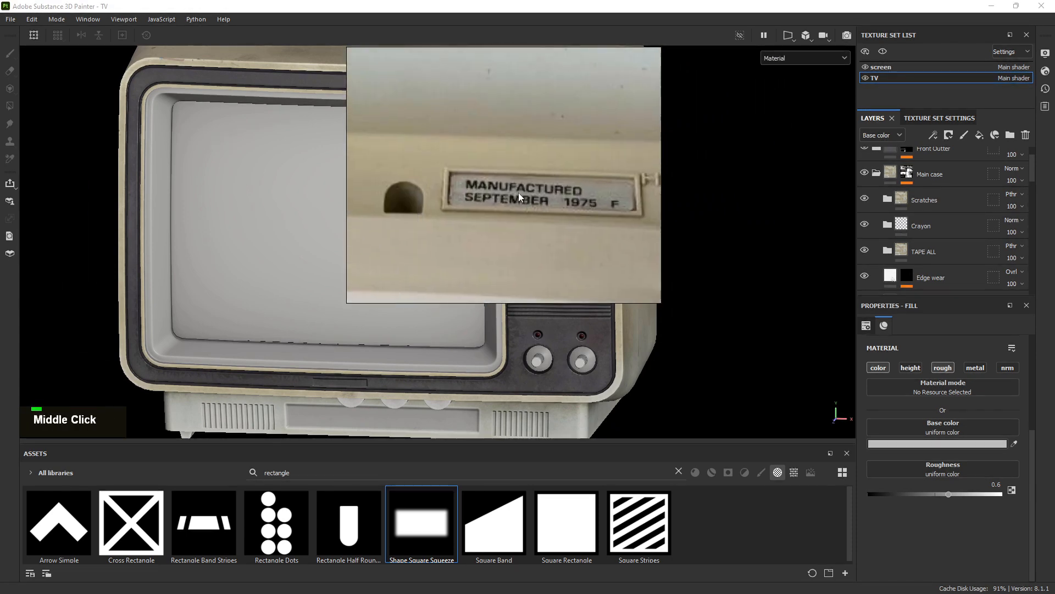
scroll(518, 192, up, 2)
scroll(555, 192, down, 4)
right_drag(566, 193, 0, 193)
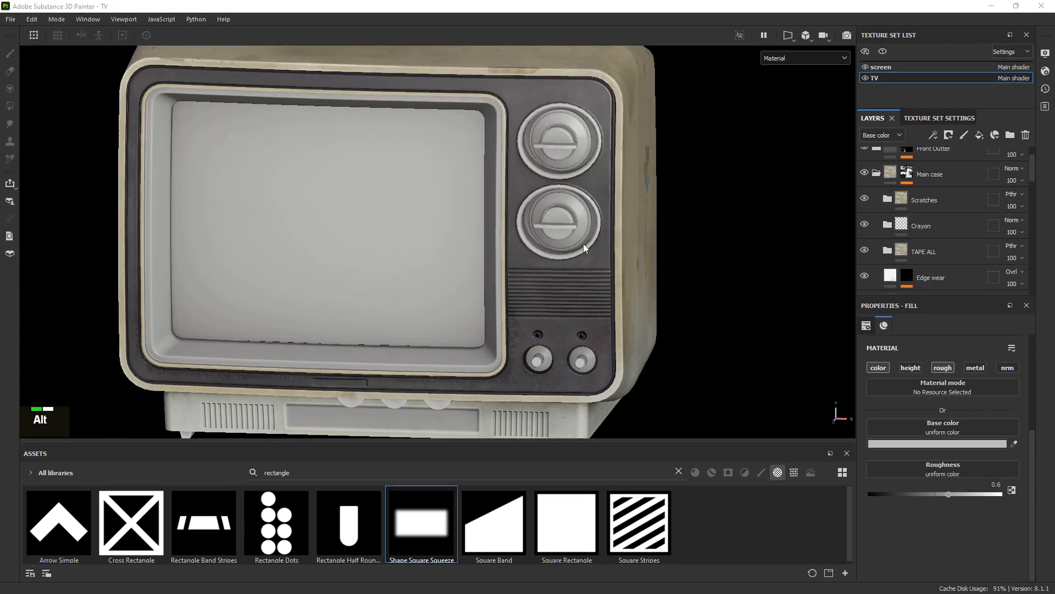
Orbit to the TV's back and relight it for a close-up of the lower back panel
alt+drag(549, 256, 264, 237)
alt+middle_drag(665, 274, 292, 259)
alt+drag(511, 270, 400, 278)
shift+right_drag(605, 342, 544, 332)
alt+middle_drag(543, 332, 436, 205)
alt+right_drag(436, 206, 452, 208)
Add a height-only fill layer named Back Rectangle above Front Panel
scroll(869, 242, down, 6)
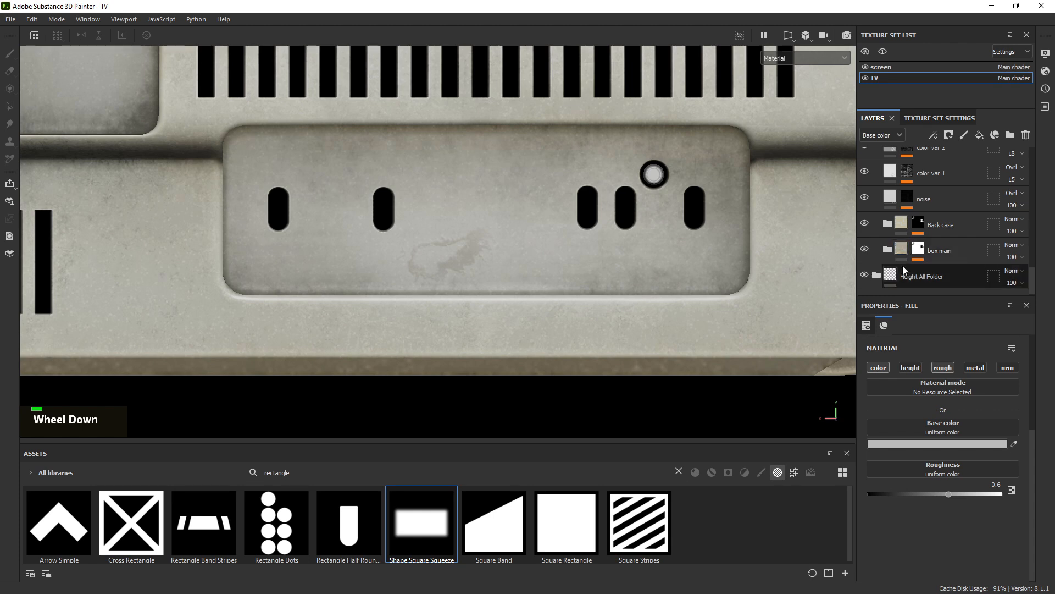
scroll(945, 210, up, 8)
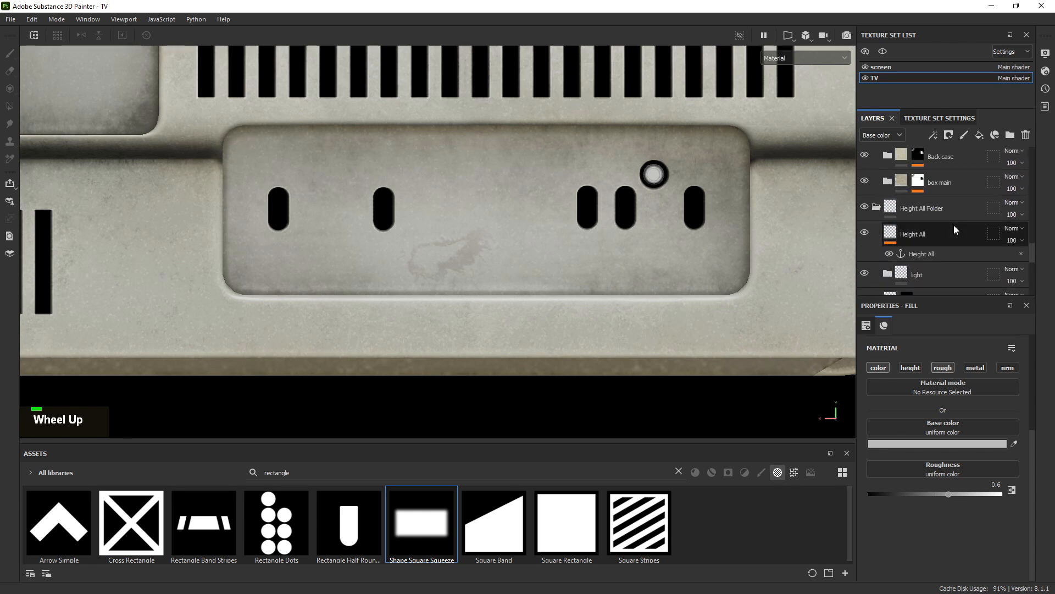
scroll(941, 253, down, 2)
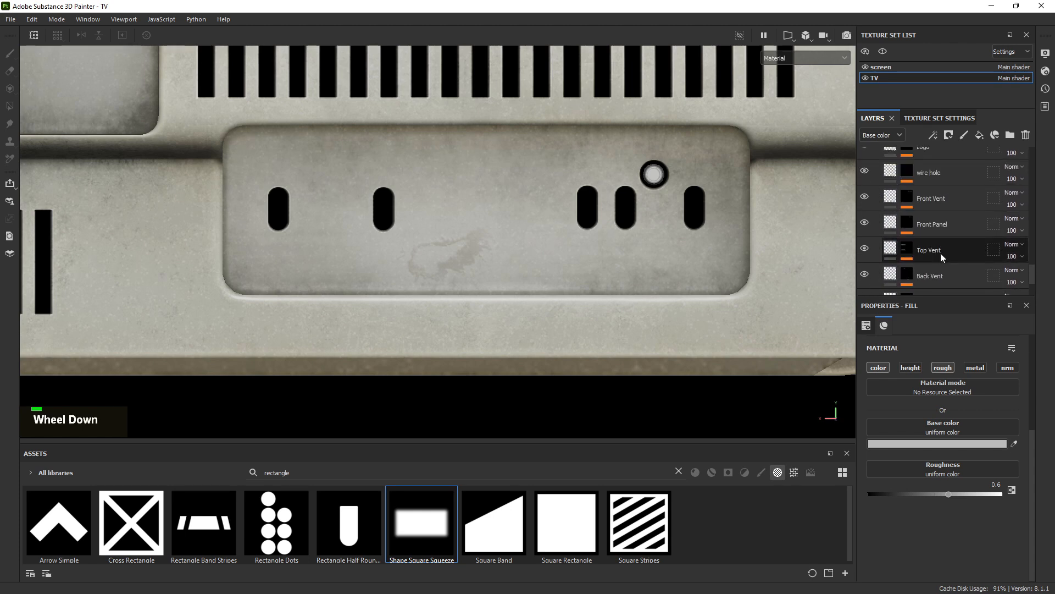
click(979, 135)
double_click(922, 224)
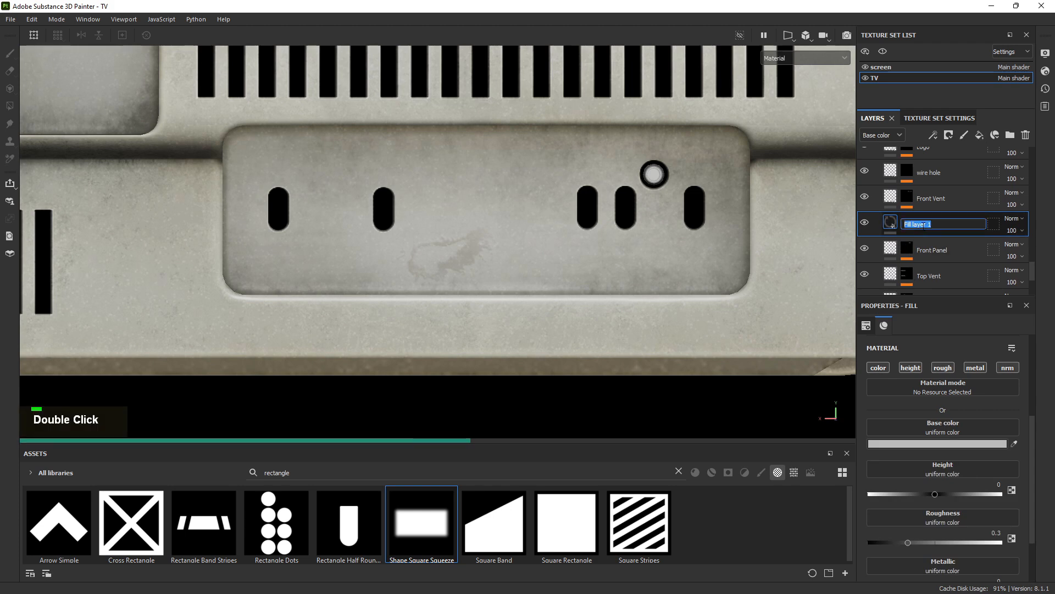
text(Back Rectangle)
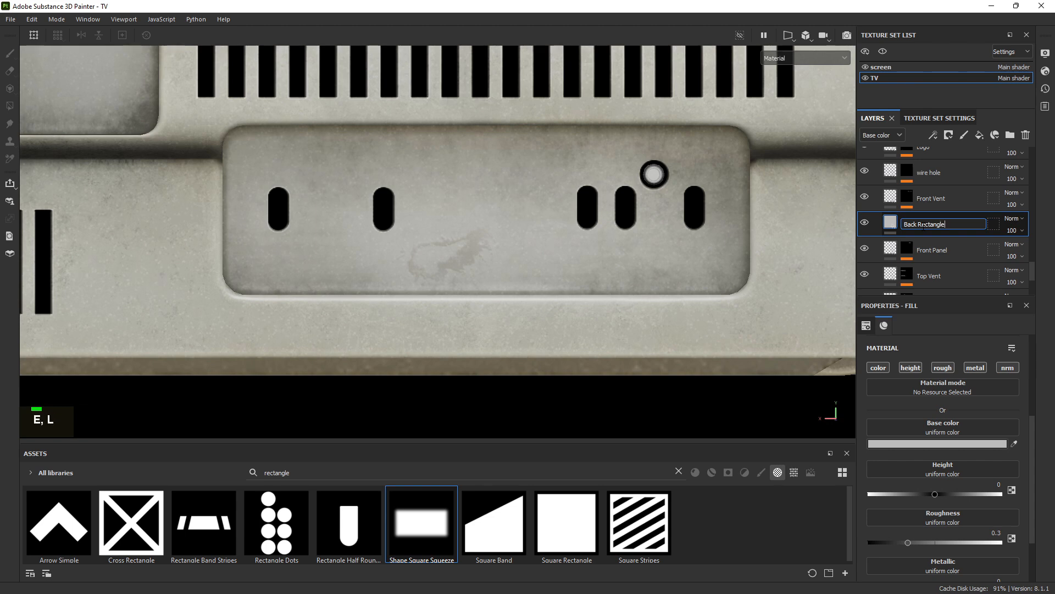
alt+click(914, 368)
Add a black mask to the Back Rectangle layer
alt+right_drag(459, 231, 593, 233)
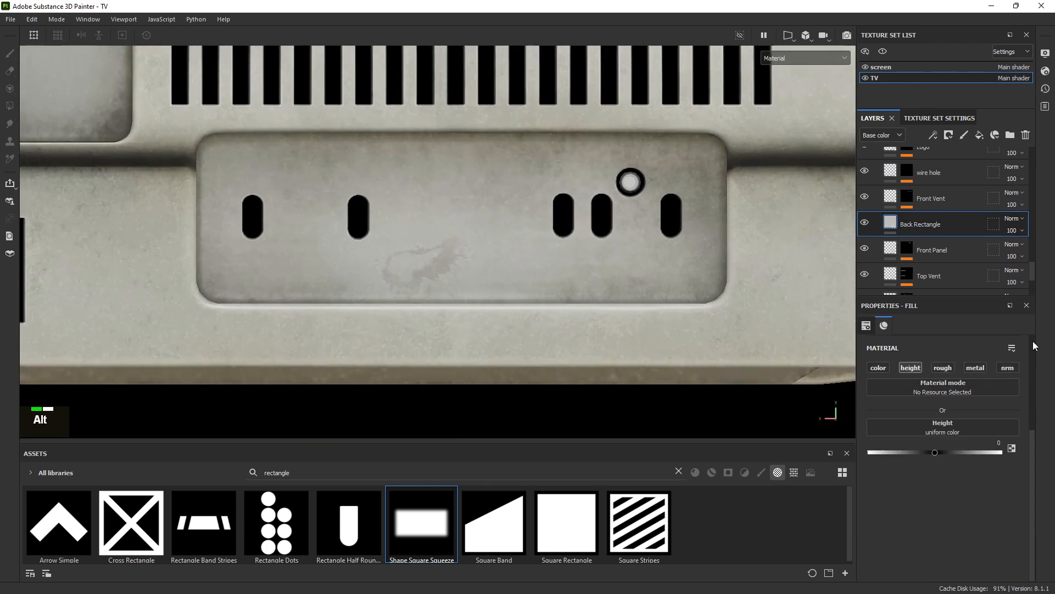
right_click(924, 226)
click(940, 21)
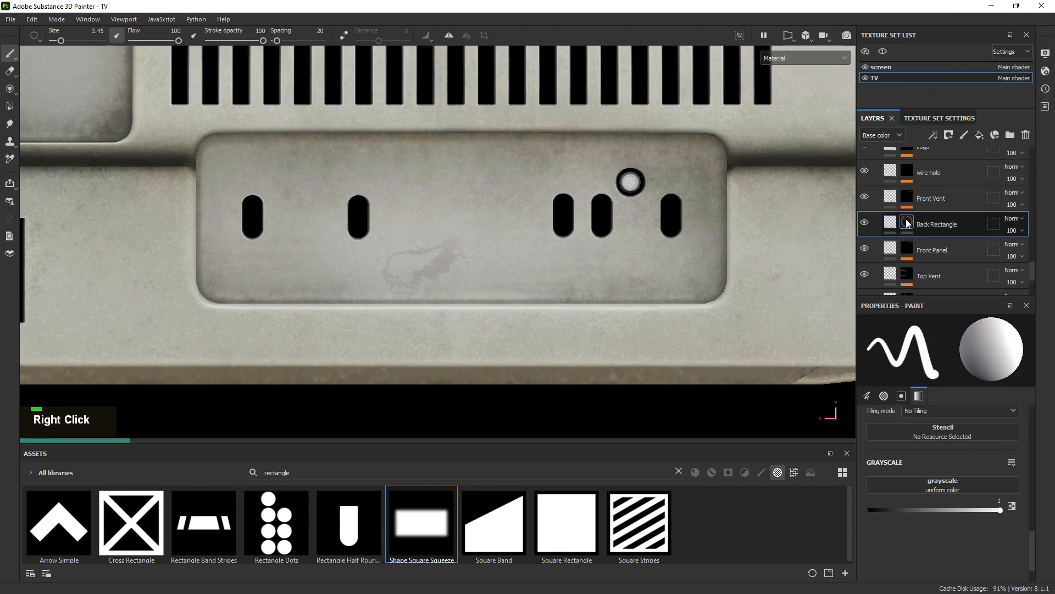
Add a fill effect to the mask, search assets for 'squar' and apply Shape Border Square
right_click(906, 220)
click(932, 517)
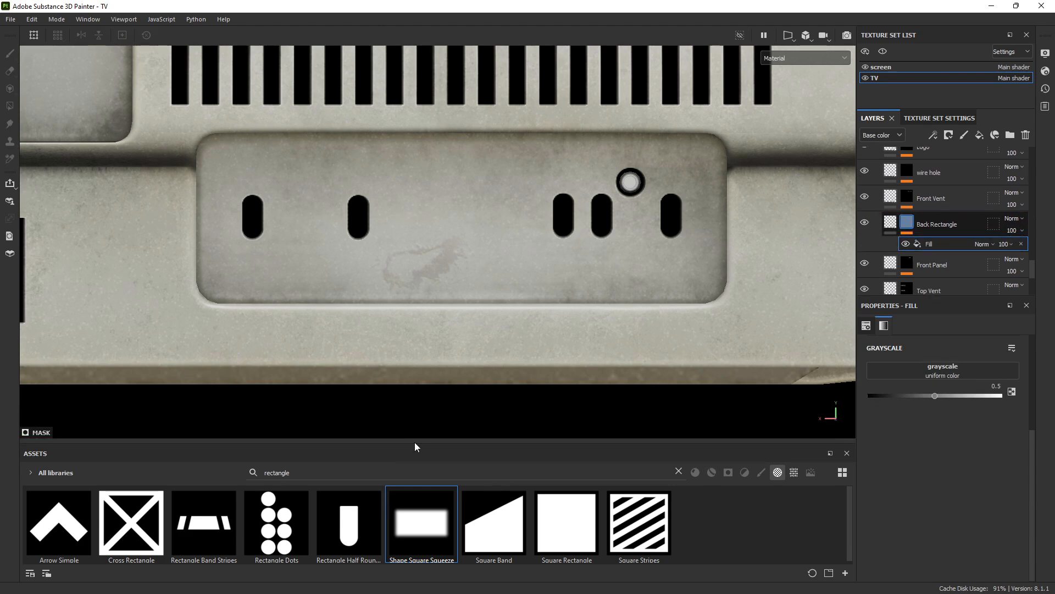
drag(415, 443, 422, 299)
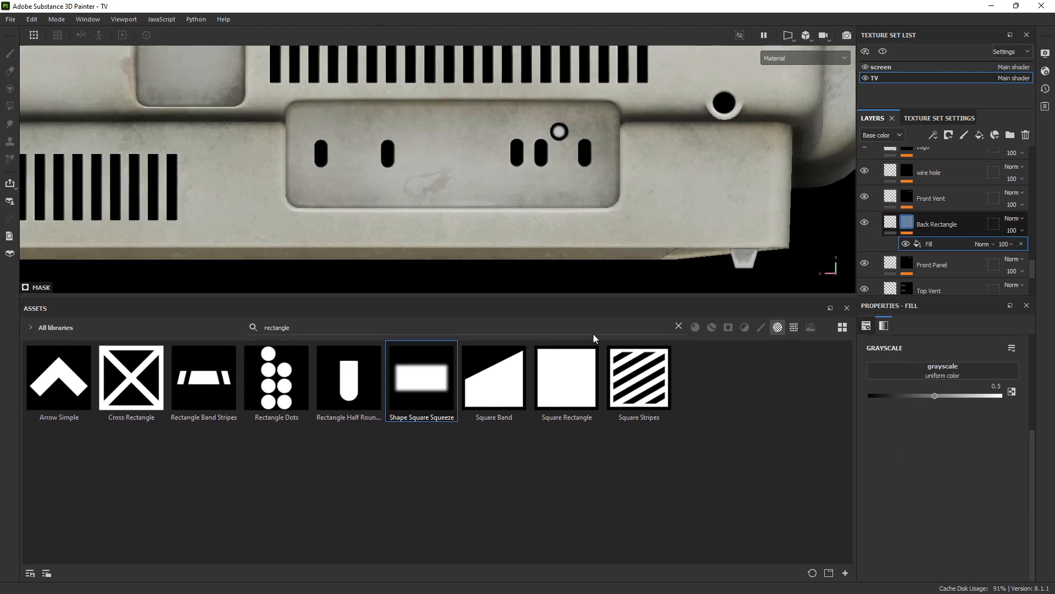
click(678, 327)
scroll(632, 415, down, 10)
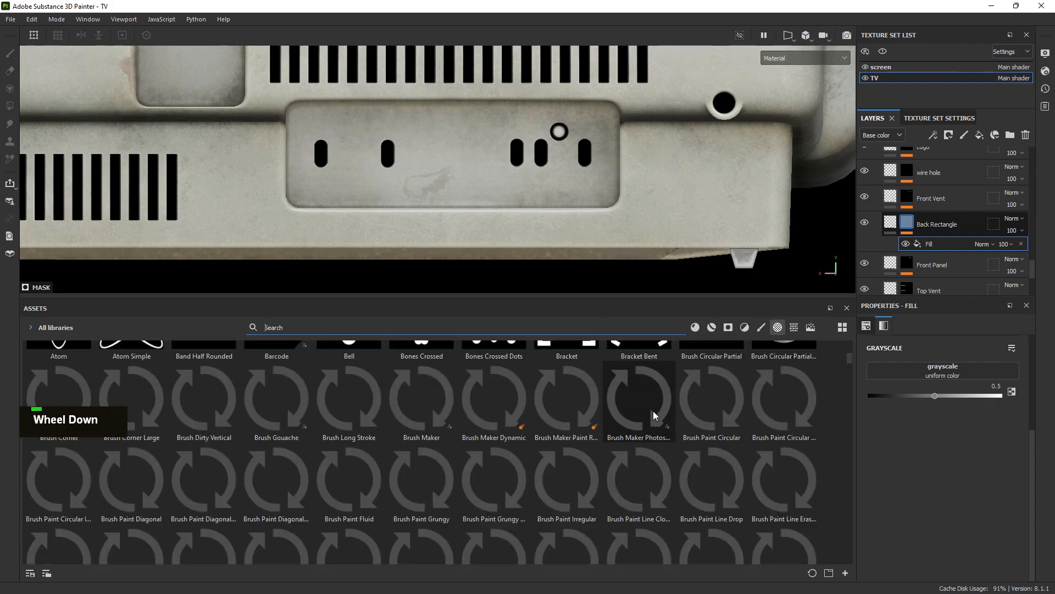
scroll(454, 396, down, 12)
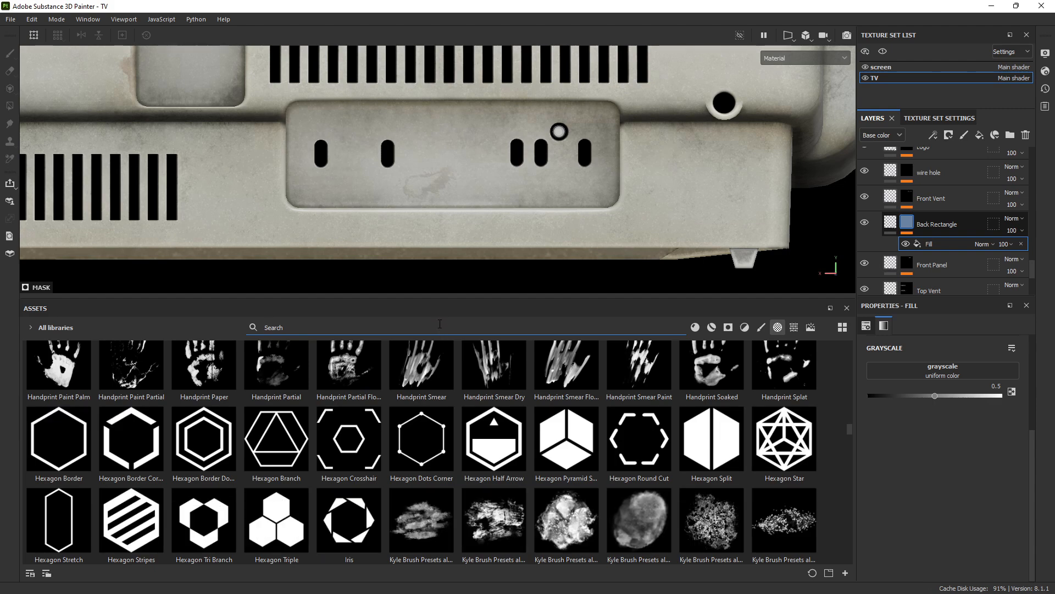
text(open)
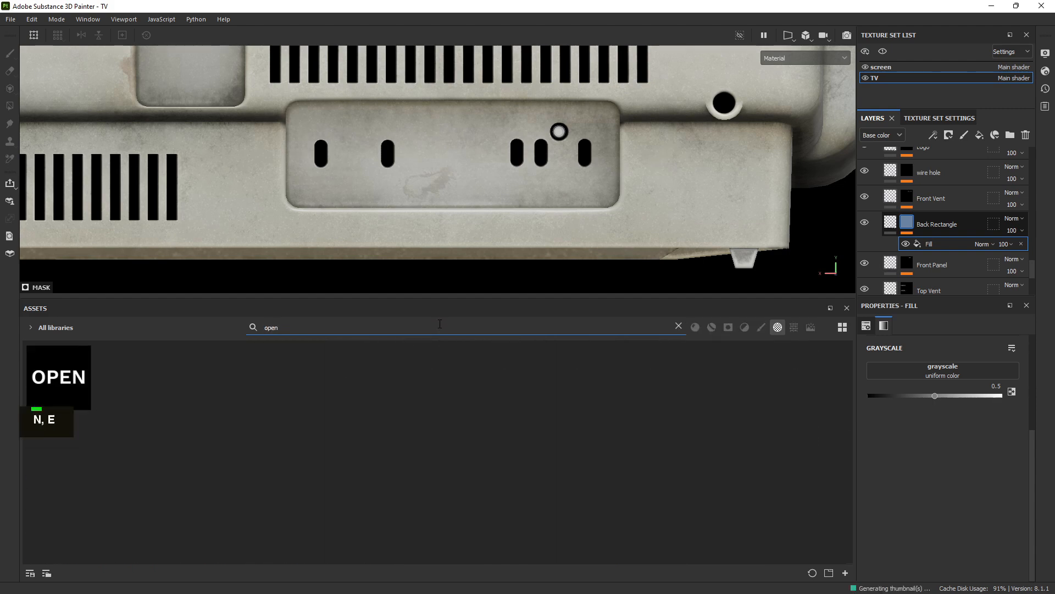
key(BackSpace)
key(BackSpace)
key(BackSpace)
key(BackSpace)
text(s)
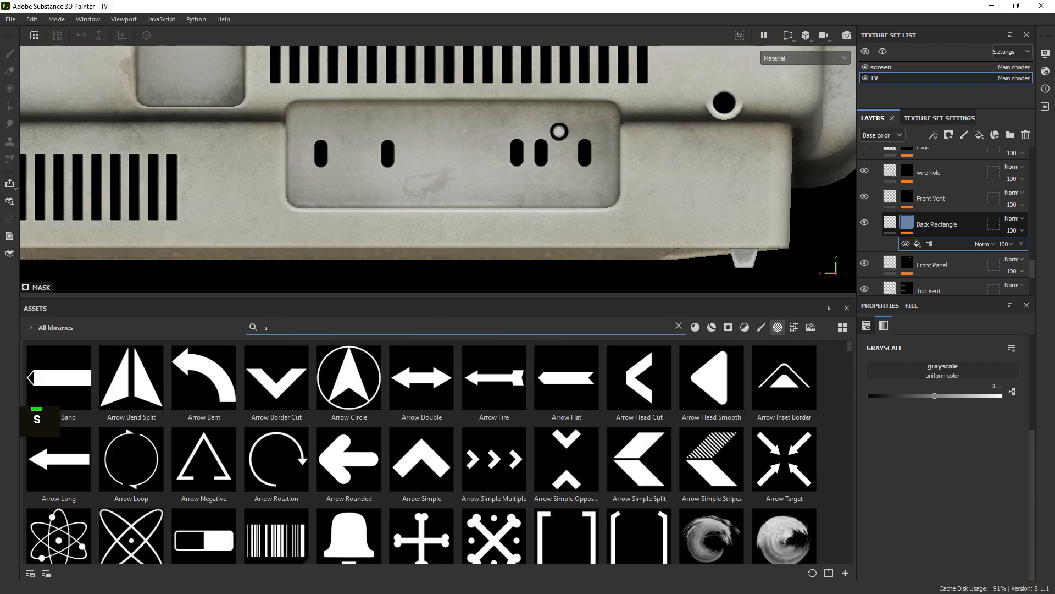
text(quare)
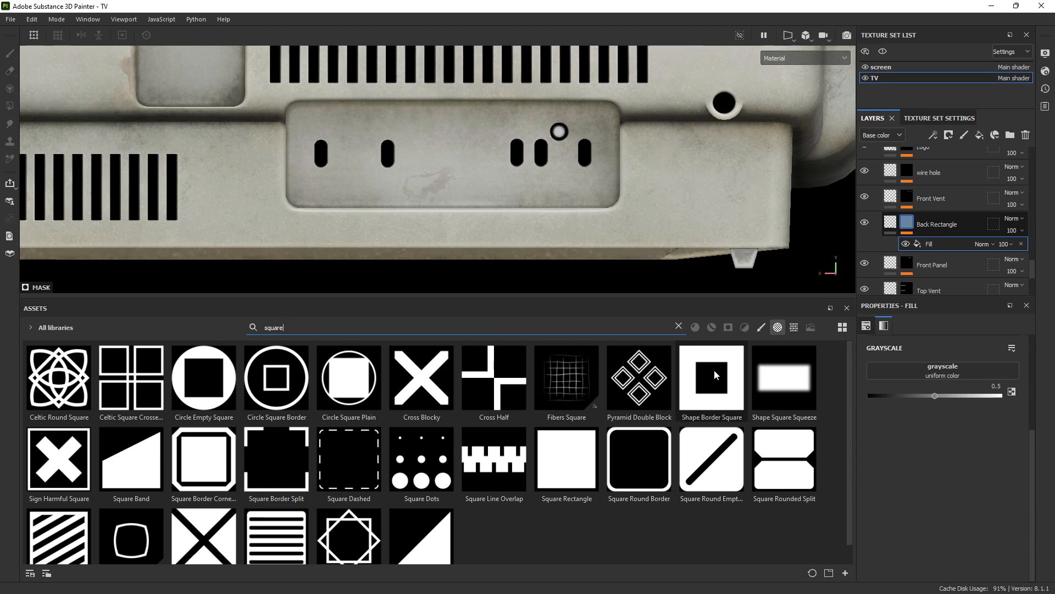
drag(715, 369, 968, 416)
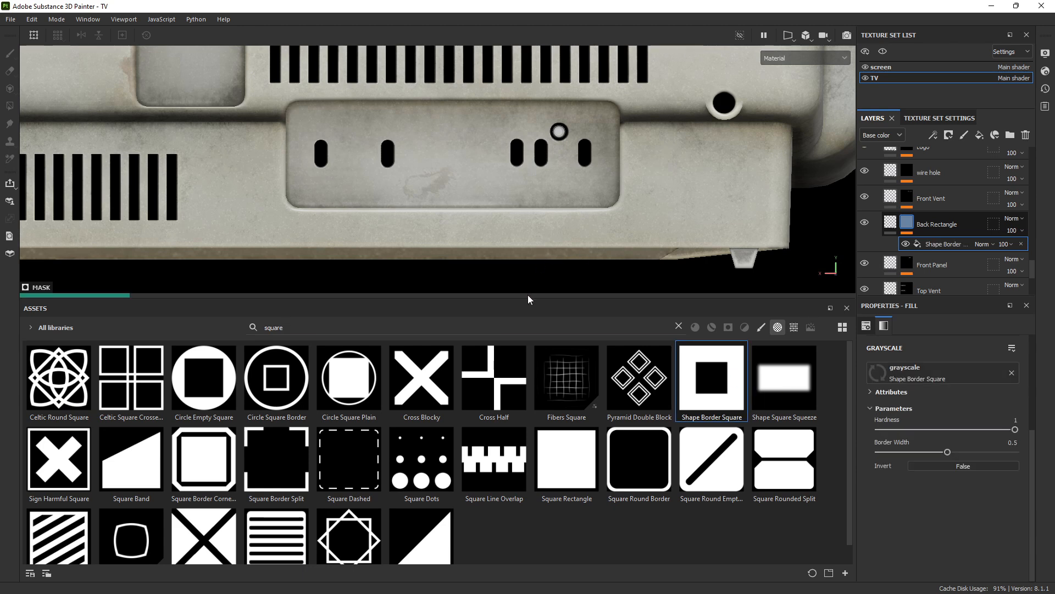
Set the mask fill's UV Wrap to None so the shape no longer repeats
drag(529, 299, 530, 443)
scroll(958, 451, up, 3)
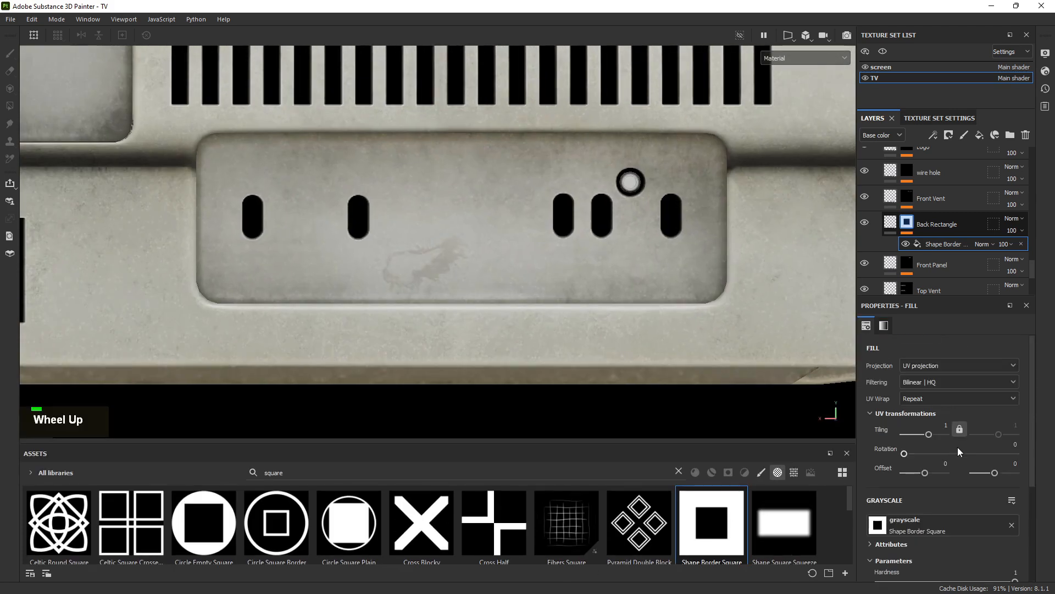
click(921, 367)
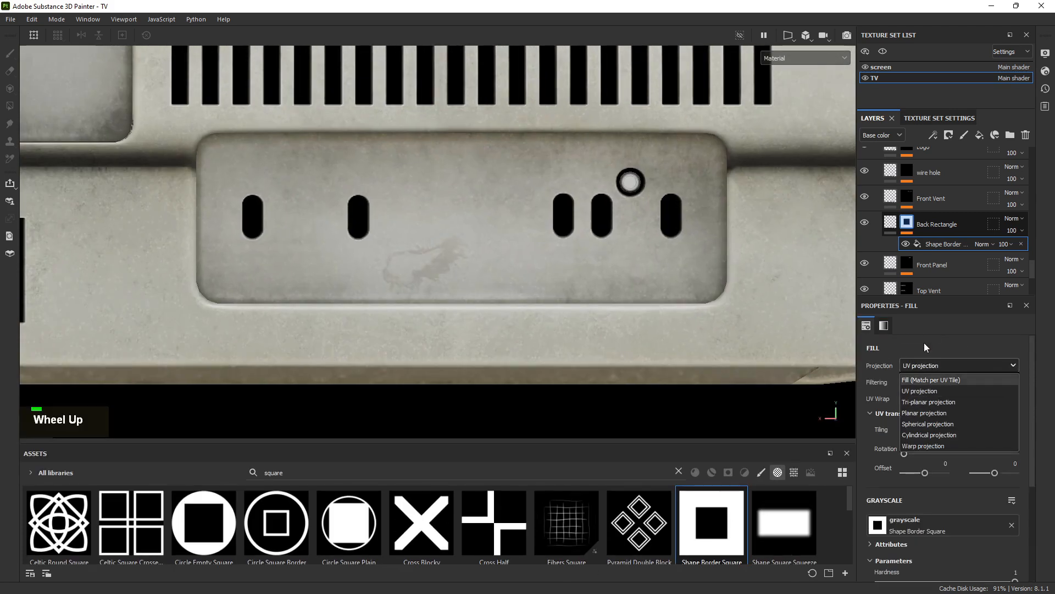
click(924, 347)
click(906, 400)
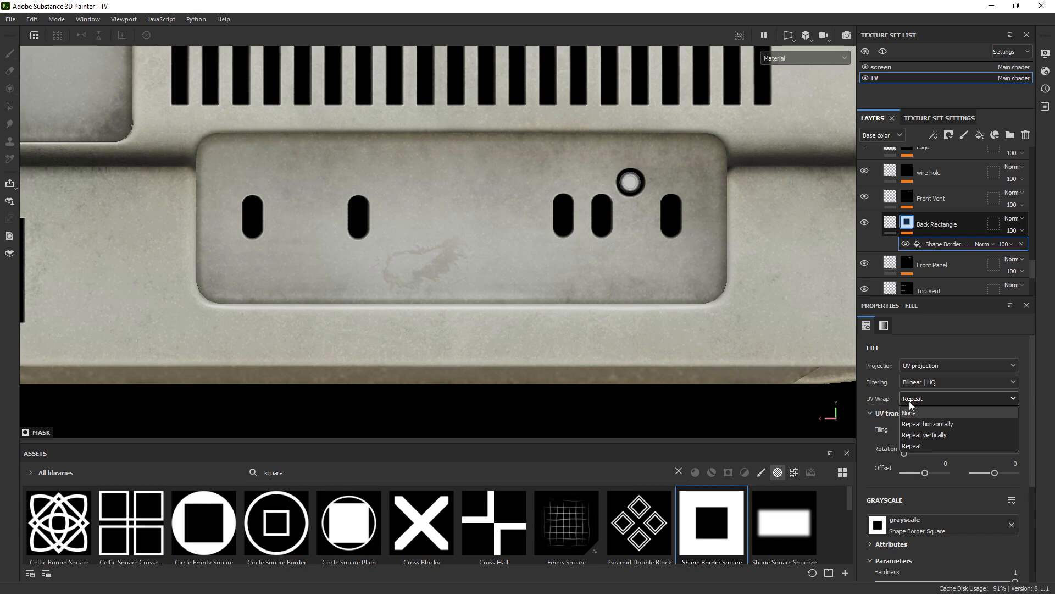
click(915, 415)
alt+right_drag(572, 247, 566, 218)
Switch the viewport to 2D only and frame the whole UV texture
click(770, 61)
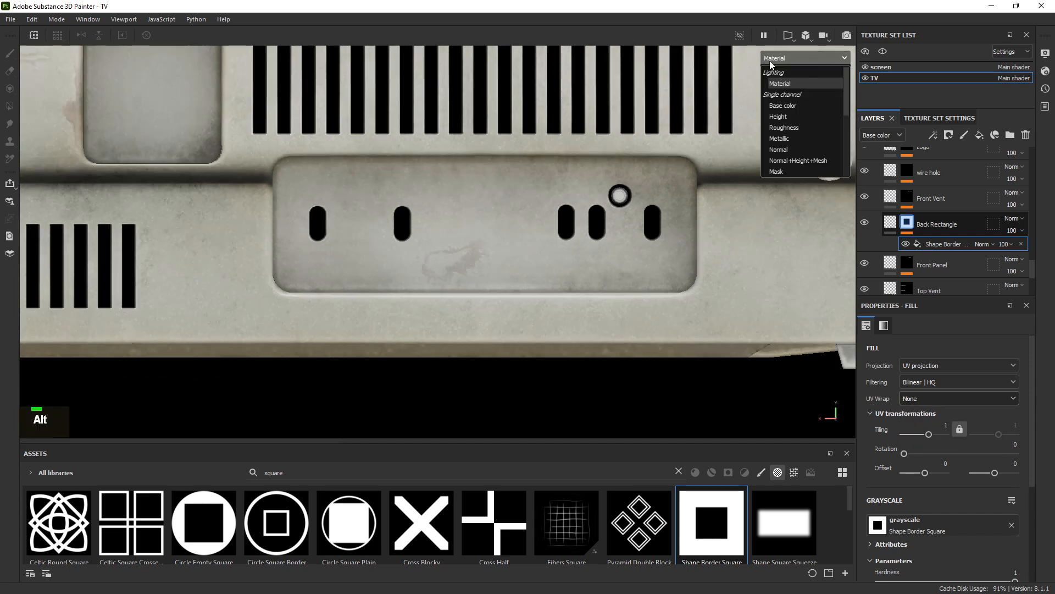
double_click(795, 33)
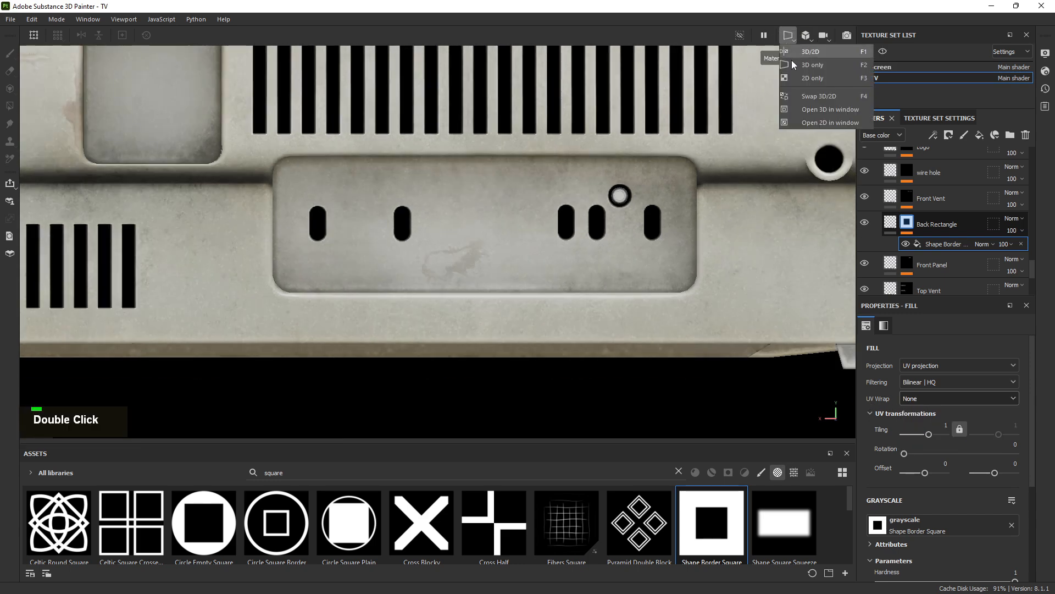
click(799, 74)
alt+right_drag(486, 237, 555, 196)
alt+middle_drag(556, 195, 294, 233)
alt+right_drag(294, 233, 475, 210)
alt+right_drag(464, 198, 629, 266)
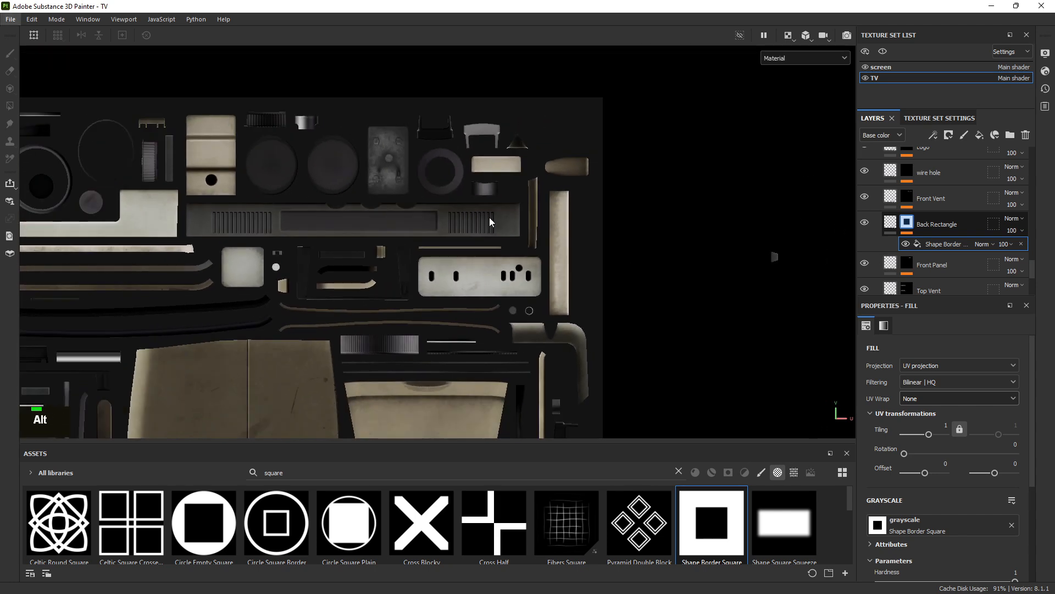
alt+right_drag(489, 216, 251, 125)
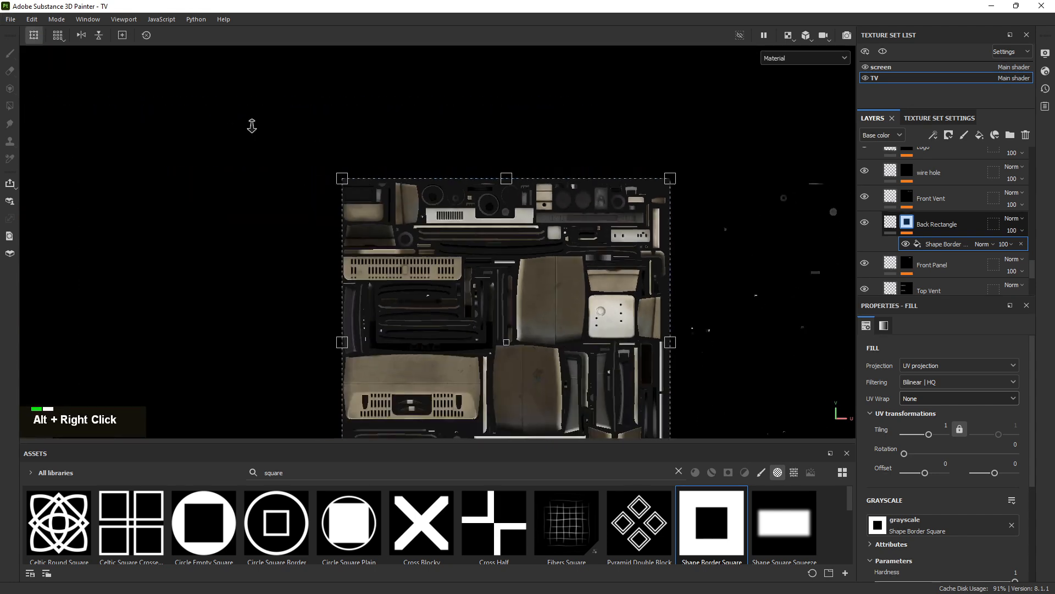
alt+middle_drag(622, 229, 558, 109)
Shrink the mask square to tiling 8.05 and centre it over the back plate's UV area
shift+drag(600, 58, 363, 294)
drag(327, 328, 561, 115)
alt+right_drag(561, 115, 631, 130)
alt+middle_drag(631, 130, 572, 271)
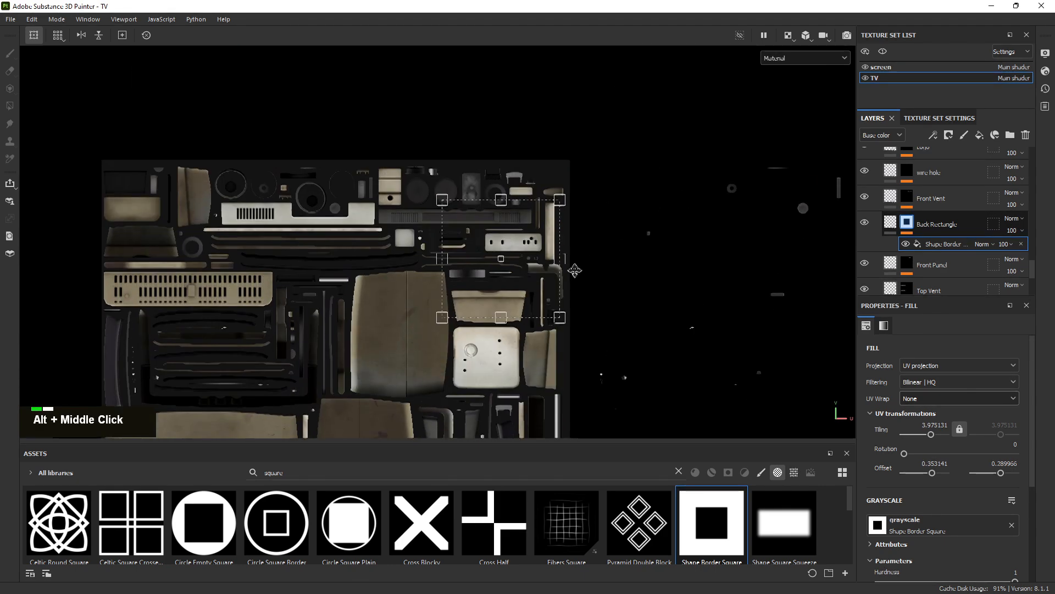
alt+right_drag(572, 271, 715, 361)
shift+drag(573, 391, 466, 281)
alt+right_drag(498, 273, 792, 438)
alt+middle_drag(503, 288, 497, 282)
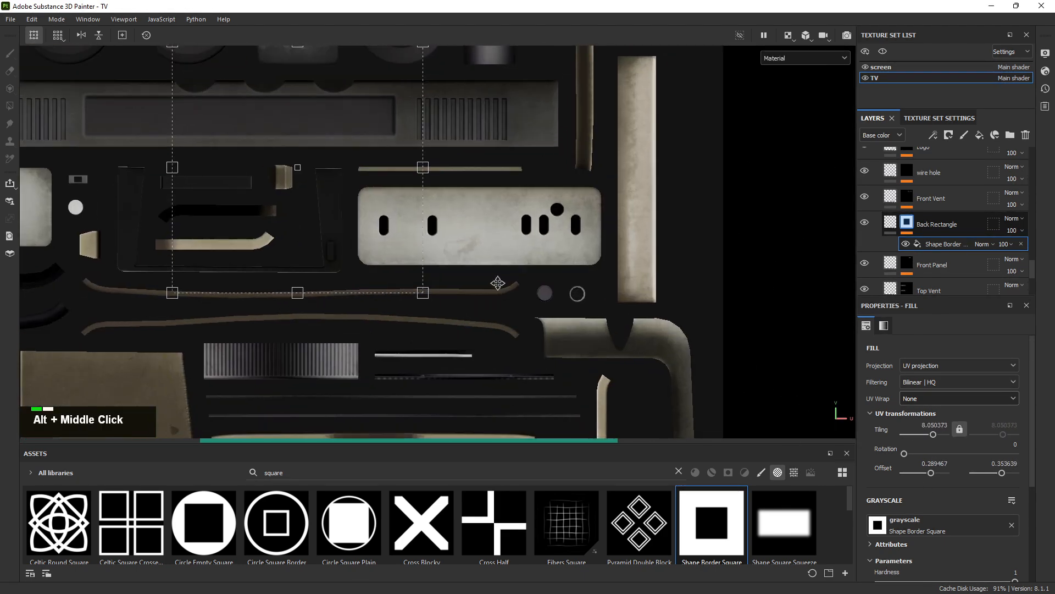
drag(331, 189, 469, 205)
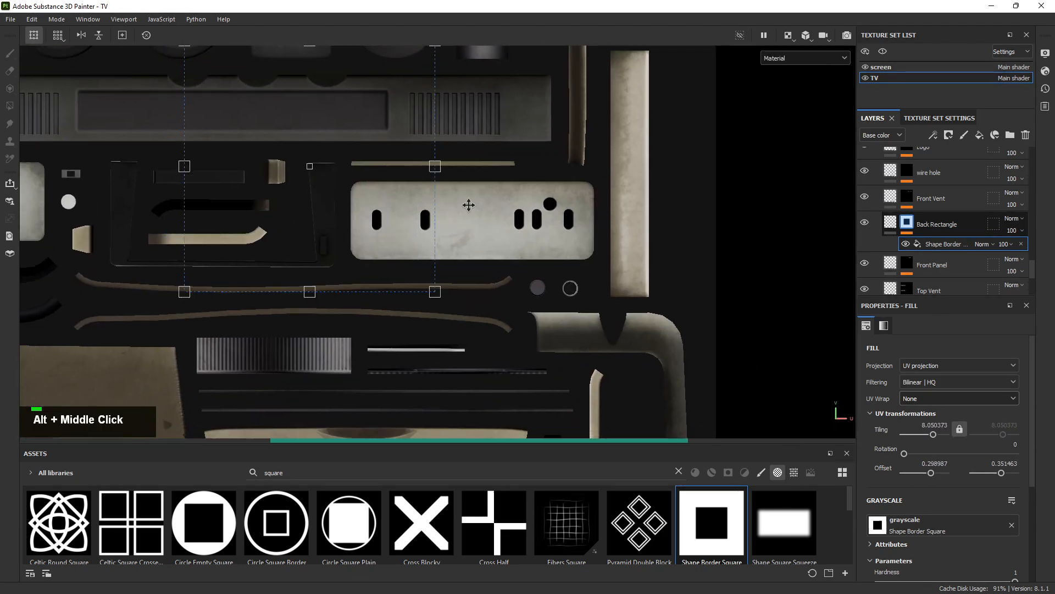
click(888, 220)
scroll(962, 443, down, 1)
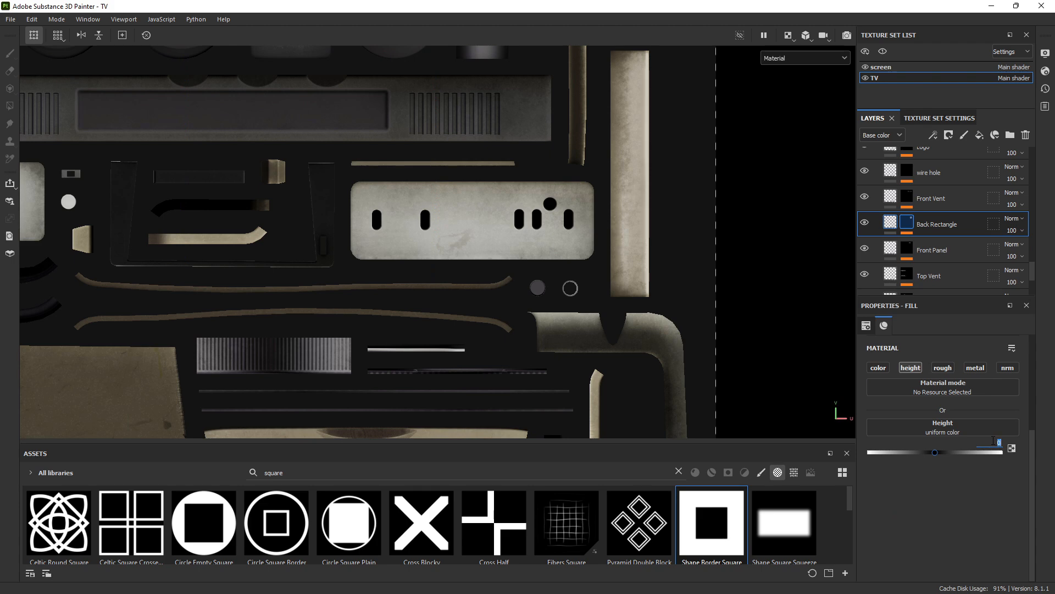
Set the Back Rectangle layer's height to 0.2
text(.2)
key(Return)
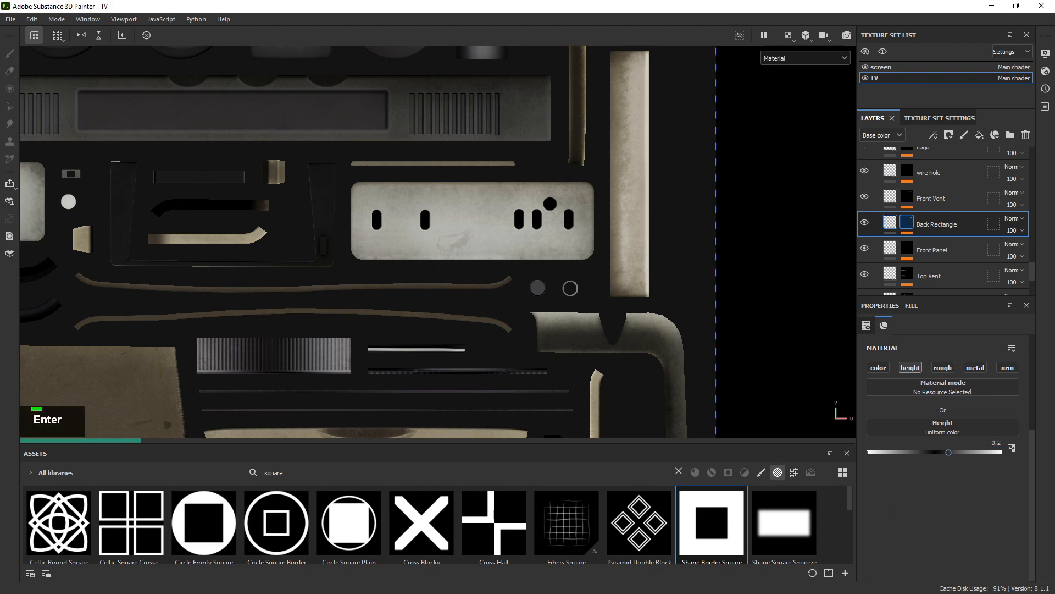
key(alt+Tab)
scroll(343, 185, up, 3)
scroll(282, 178, down, 1)
Move the reference photo aside and drop Shape Border Square onto Back Rectangle's mask
right_drag(400, 199, 0, 184)
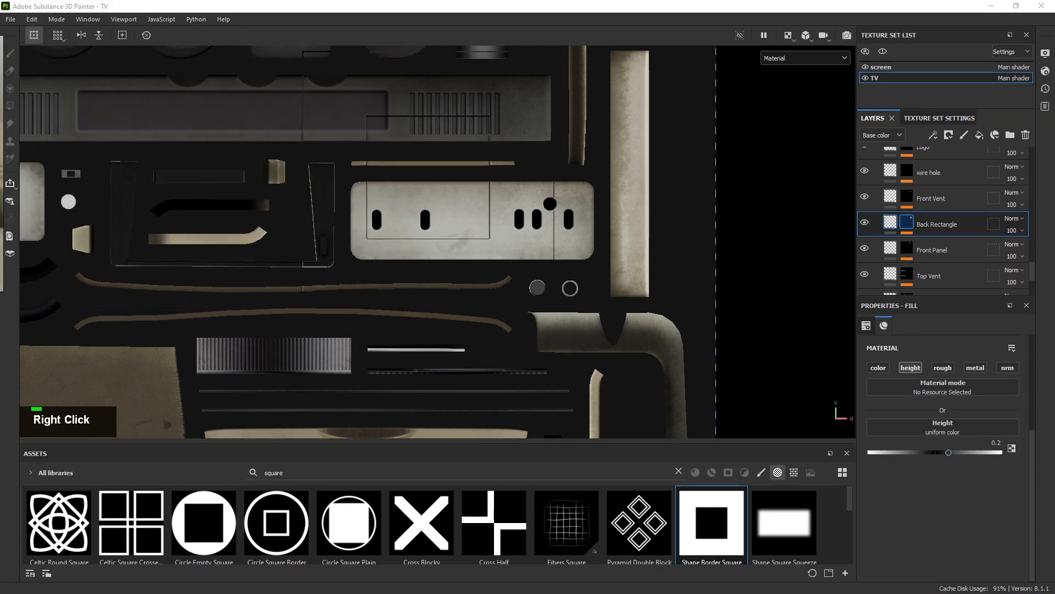
alt+right_drag(577, 295, 789, 332)
mouse_move(659, 258)
alt+right_down()
mouse_move(414, 142)
mouse_move(330, 132)
alt+right_up()
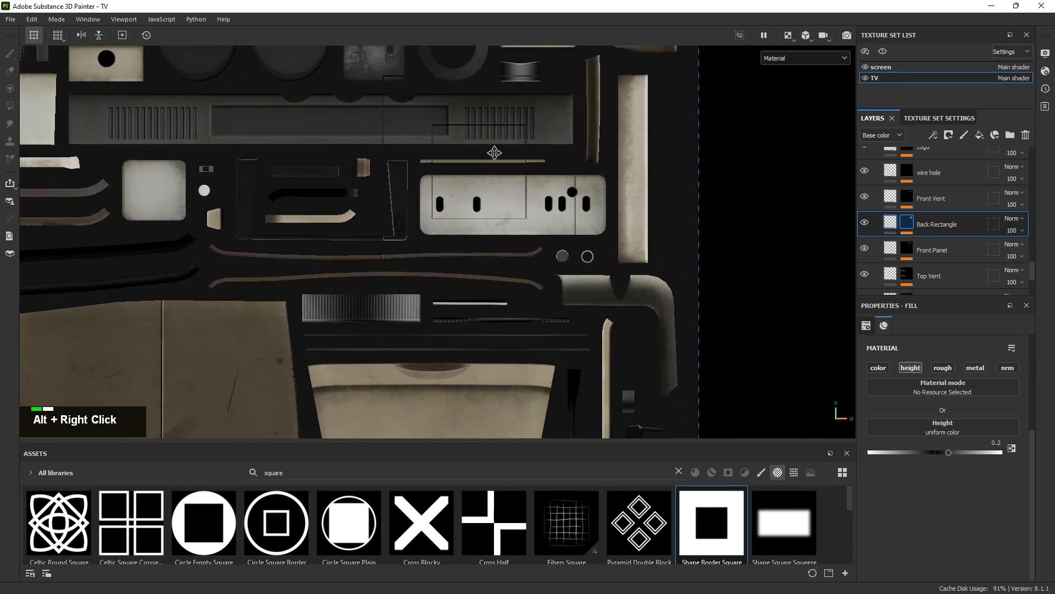
alt+right_drag(626, 176, 427, 143)
alt+middle_drag(495, 155, 448, 240)
alt+right_drag(545, 214, 442, 201)
drag(711, 522, 938, 242)
Resize the projected square and centre it on the back panel between the vents
alt+right_drag(574, 266, 622, 292)
alt+scroll(593, 325, up, 1)
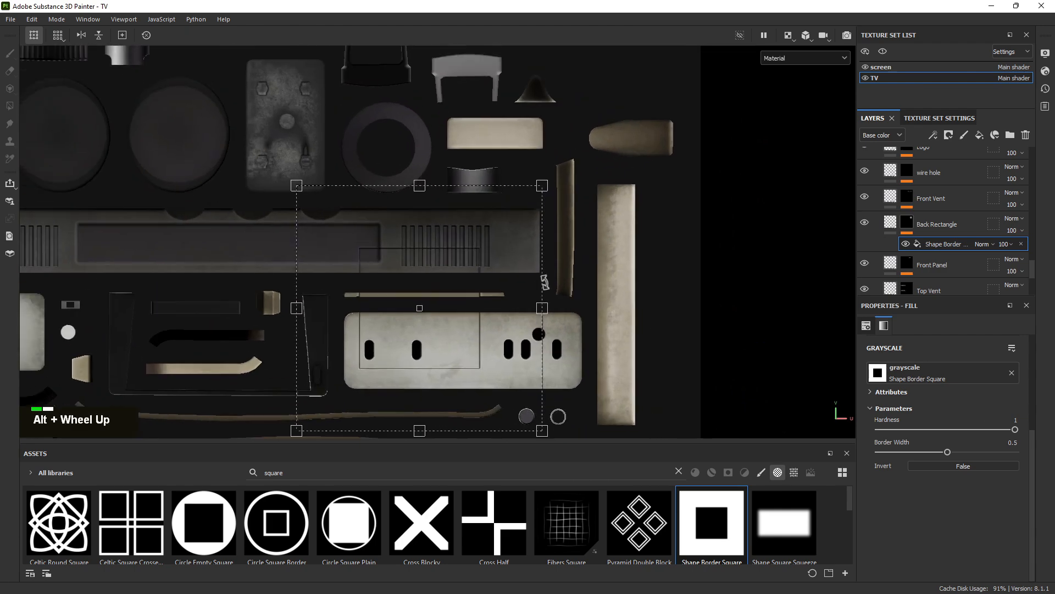
alt+middle_drag(588, 330, 598, 174)
alt+right_drag(598, 170, 629, 174)
alt+middle_drag(543, 50, 562, 125)
shift+drag(561, 99, 443, 263)
alt+right_drag(442, 264, 879, 416)
alt+middle_drag(879, 416, 408, 196)
drag(452, 247, 484, 267)
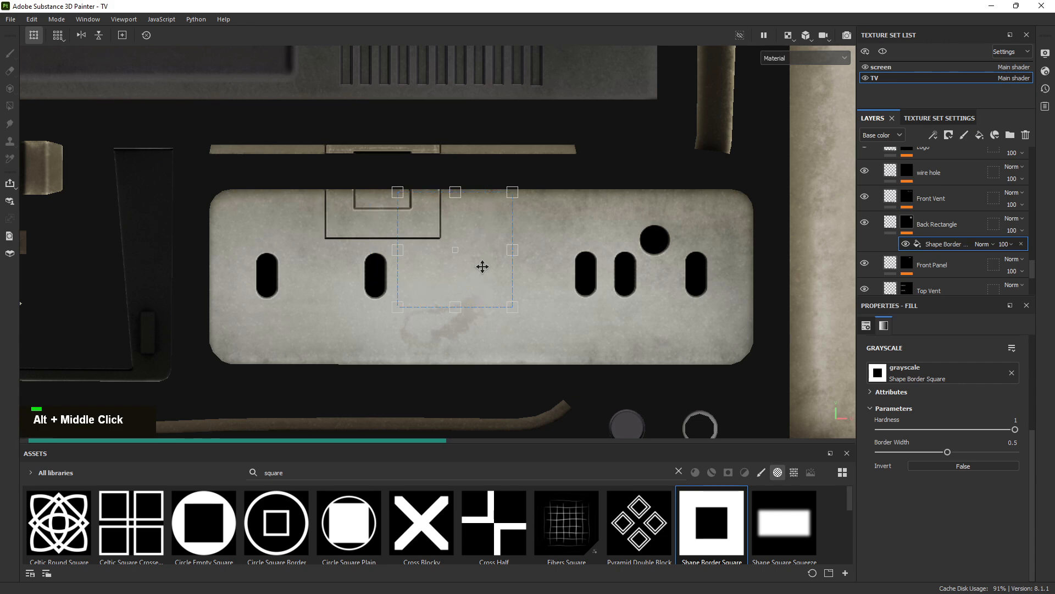
alt+right_drag(511, 258, 638, 306)
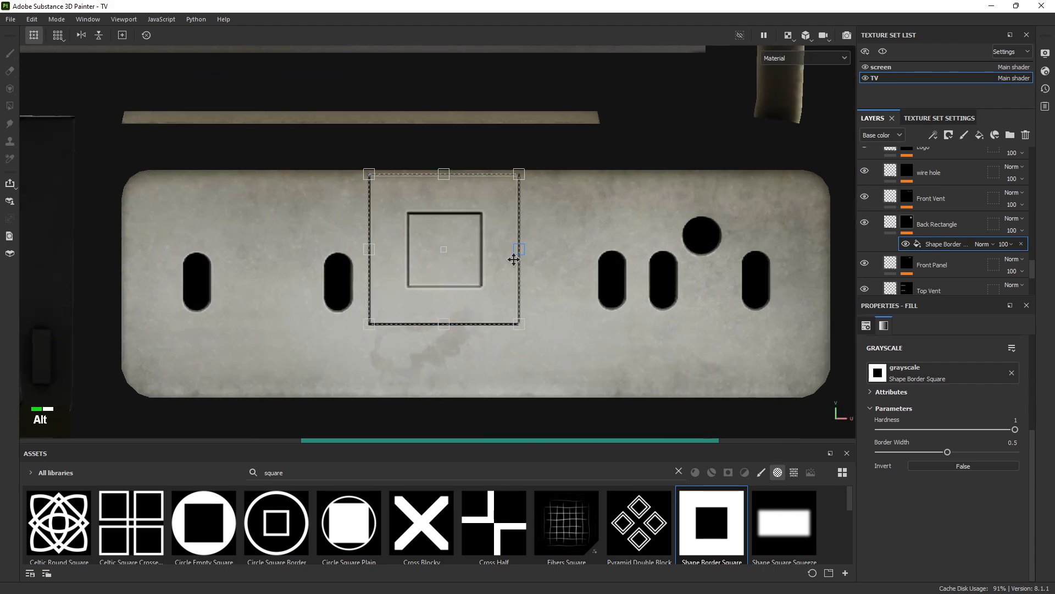
drag(498, 277, 521, 279)
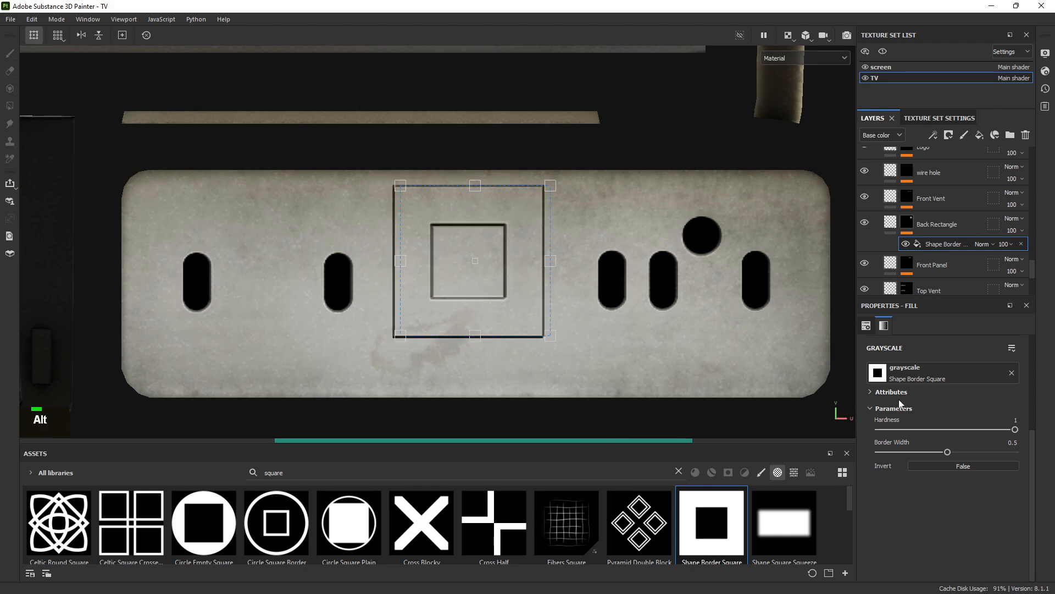
Thin the square's border to 0.07 and shorten it from the bottom edge
click(889, 452)
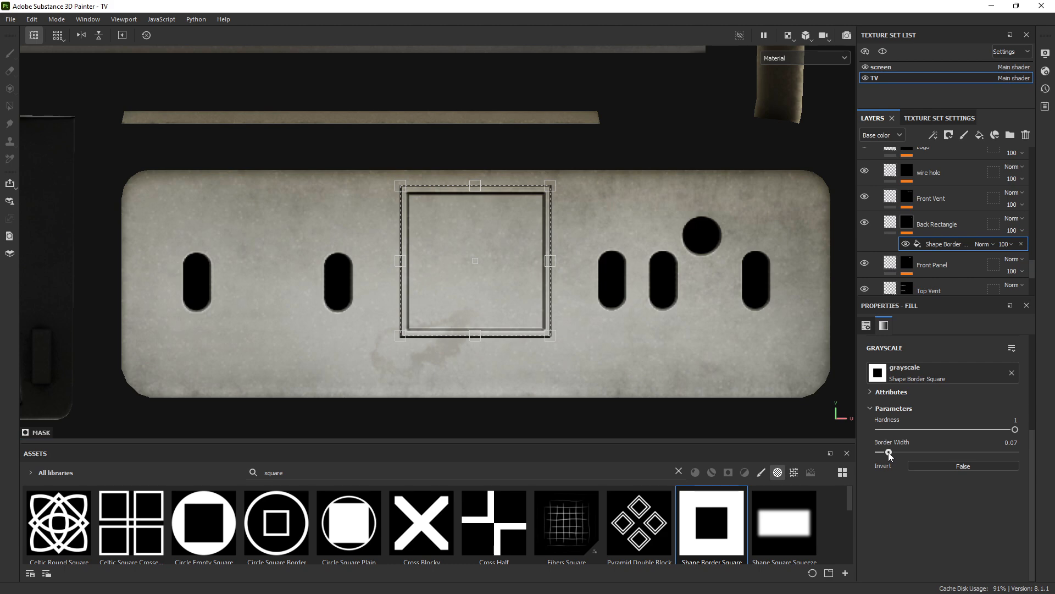
alt+right_drag(482, 312, 702, 398)
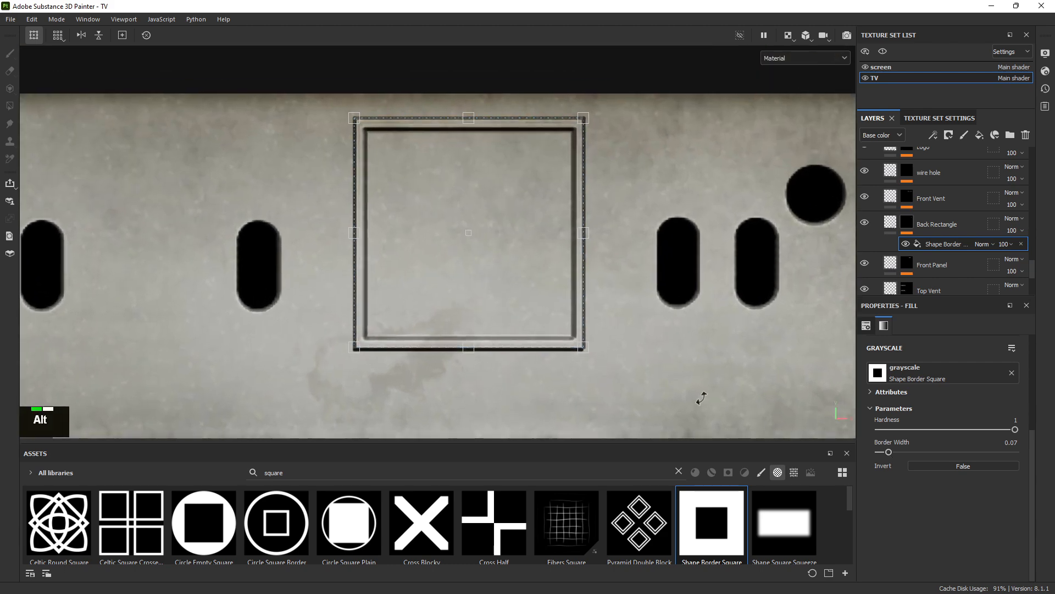
drag(472, 278, 473, 269)
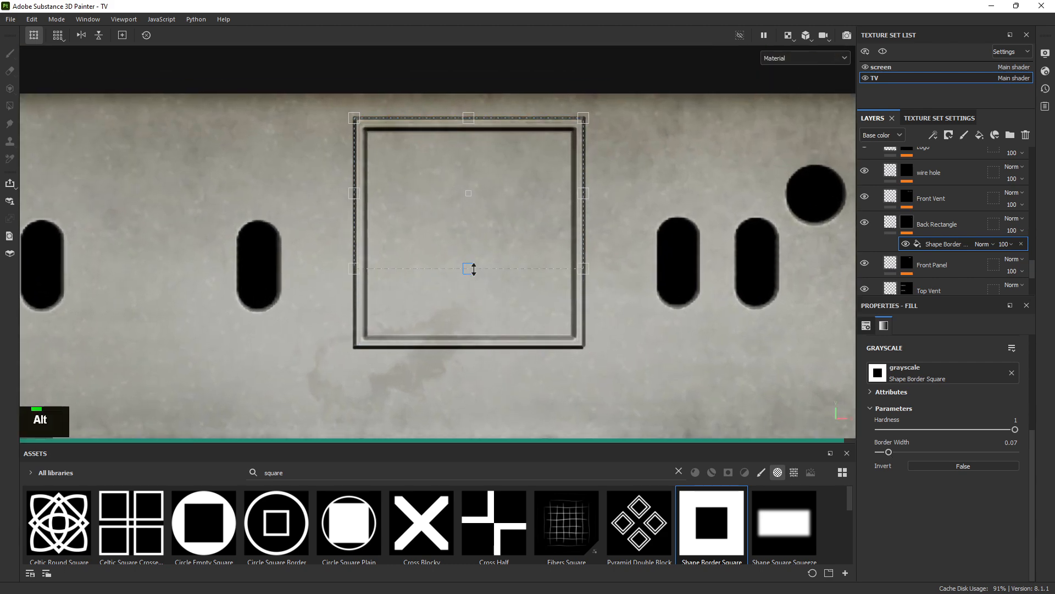
Consult the label reference photo, then set it aside and tilt the back-panel view
right_click(251, 167)
scroll(270, 170, down, 6)
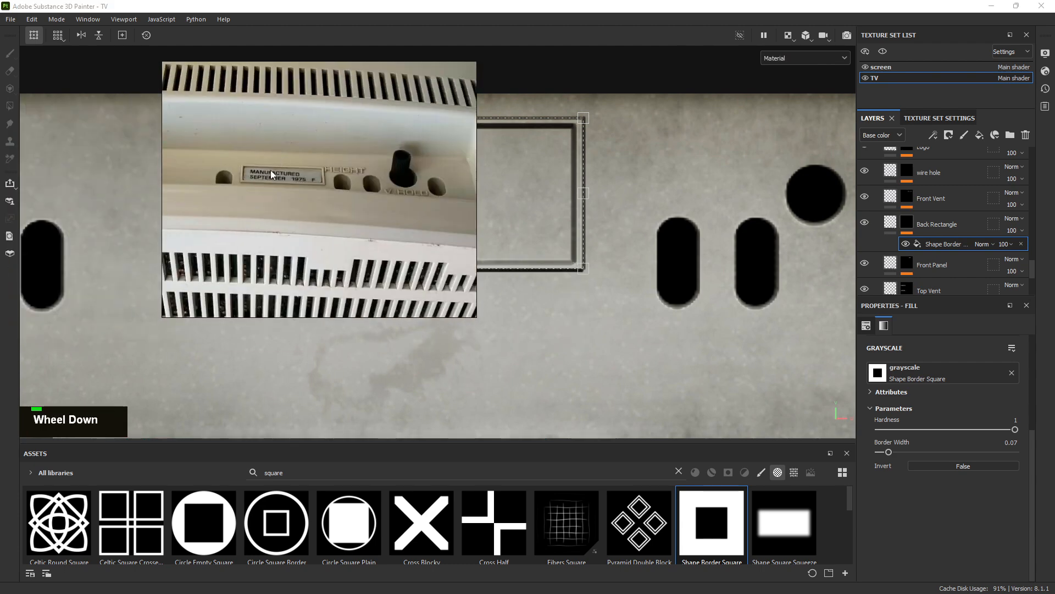
scroll(319, 146, up, 1)
scroll(318, 146, up, 5)
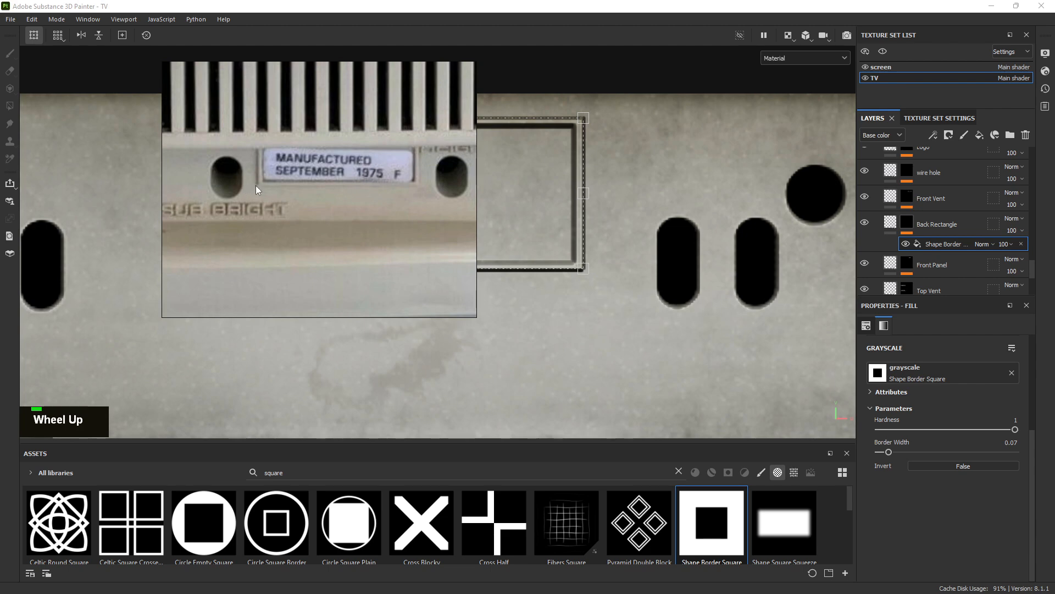
right_drag(295, 197, 54, 181)
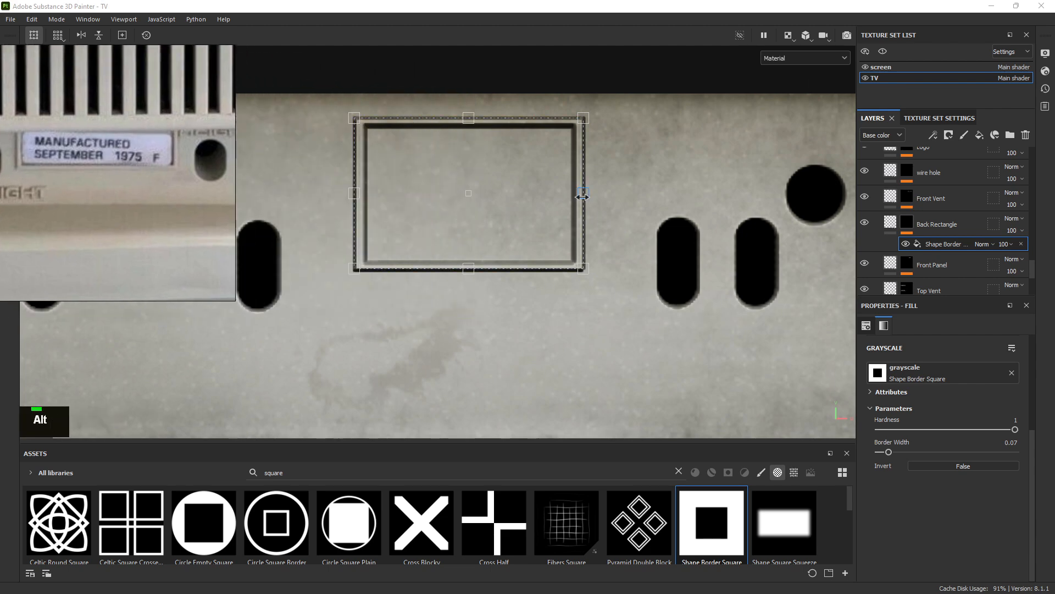
alt+drag(582, 196, 647, 196)
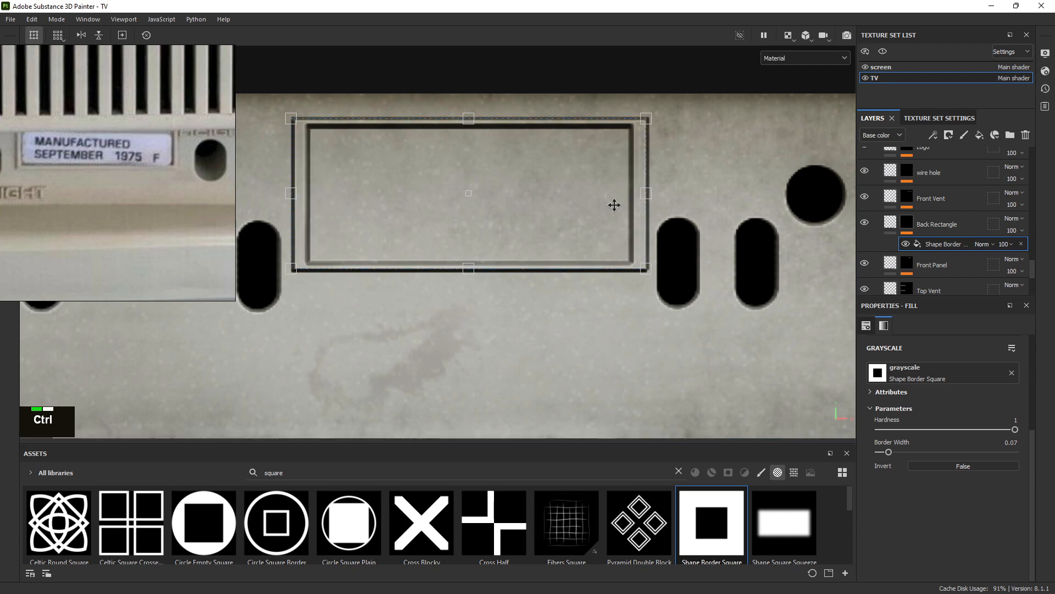
Scale the border up and flatten it into a wide, shallow rectangle between the vents
ctrl+shift+drag(468, 271, 468, 285)
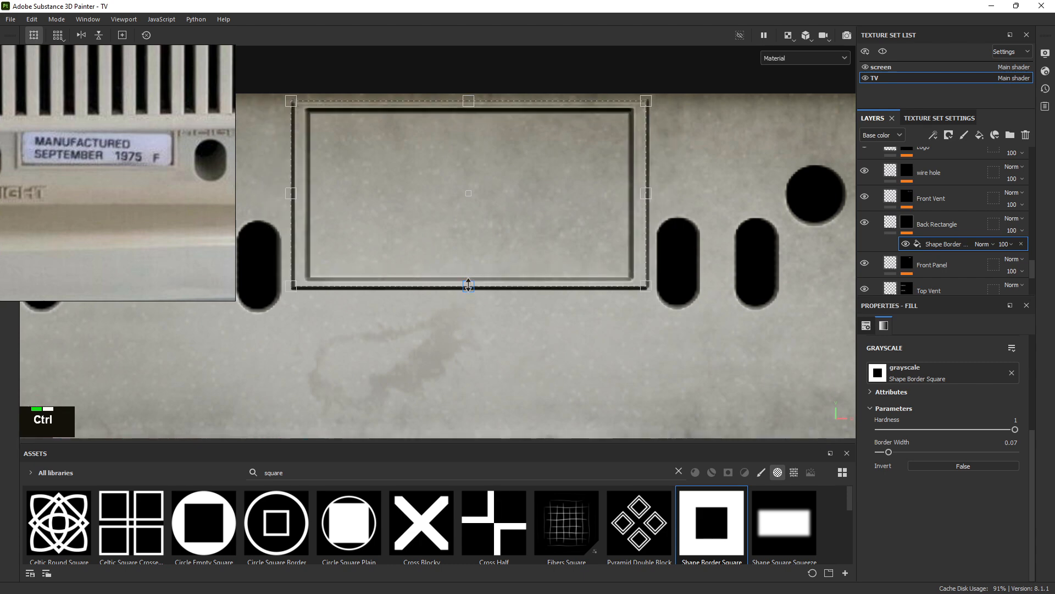
ctrl+drag(469, 278, 469, 277)
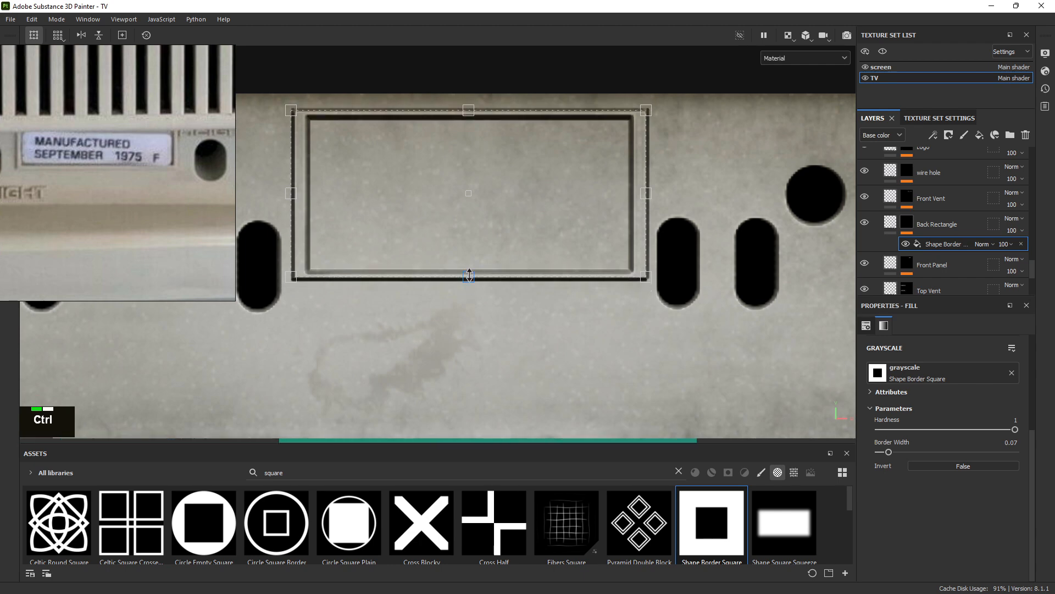
alt+right_drag(286, 151, 584, 279)
alt+middle_drag(584, 279, 452, 223)
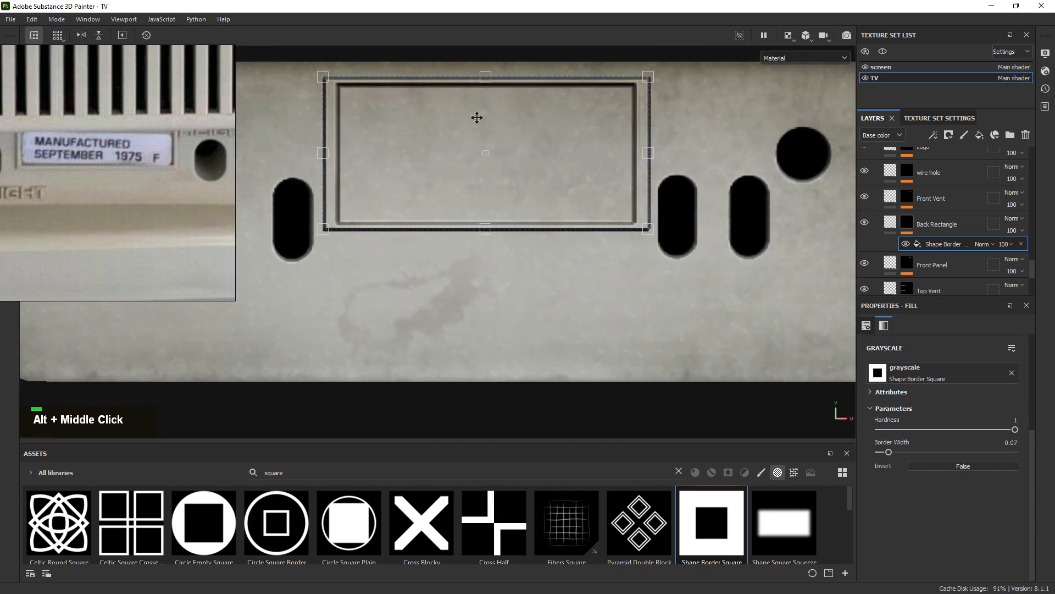
drag(483, 78, 485, 91)
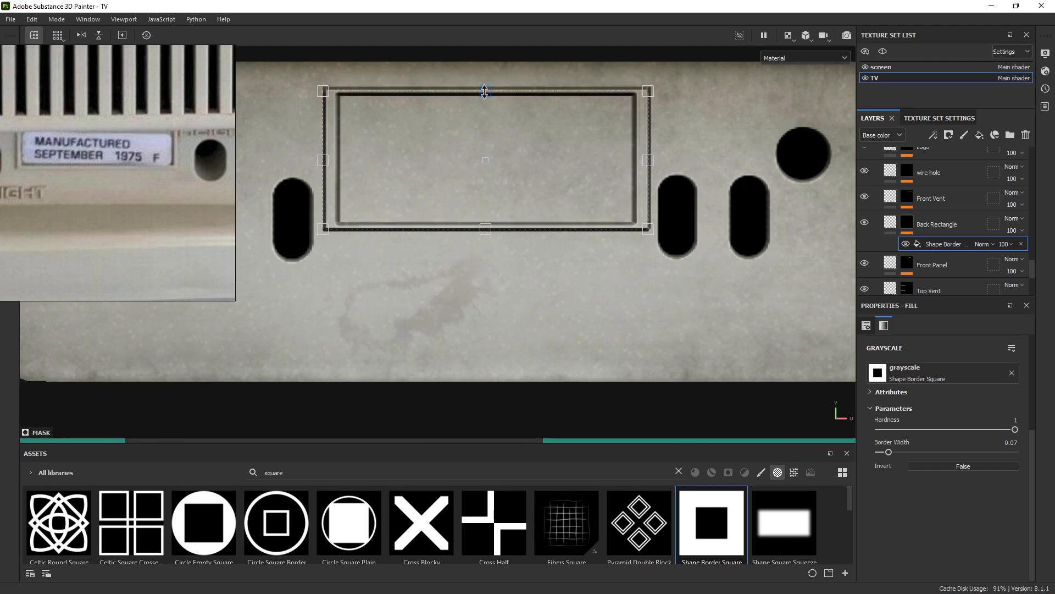
Pan the reference board to its photo grid and move the reference photo aside
scroll(101, 140, down, 10)
scroll(126, 146, up, 3)
scroll(82, 136, down, 5)
middle_drag(72, 136, 163, 130)
scroll(112, 146, up, 3)
scroll(167, 124, up, 5)
scroll(148, 131, down, 3)
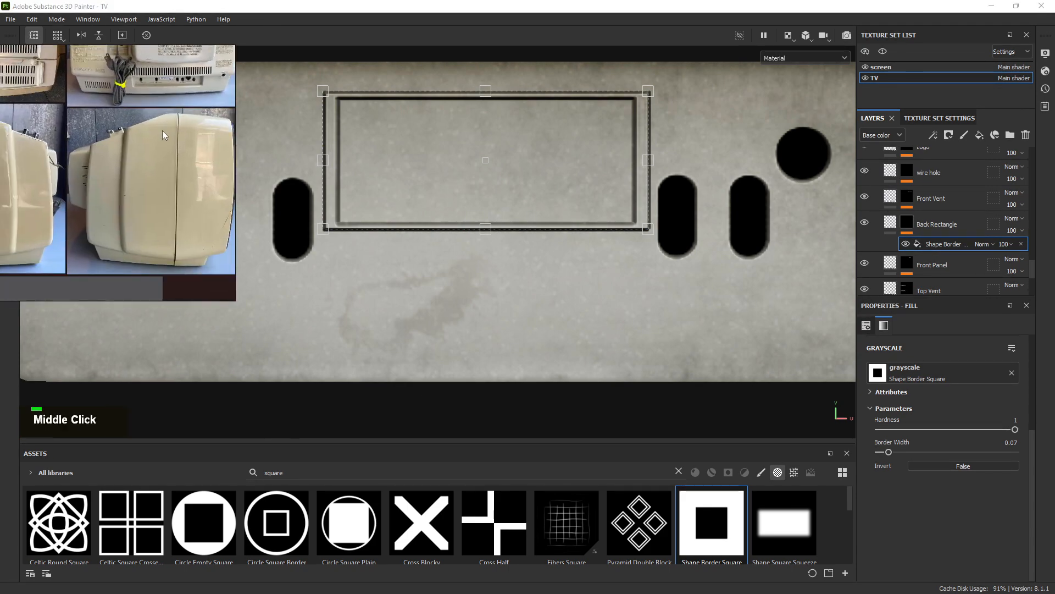
right_drag(162, 130, 577, 166)
scroll(474, 210, down, 3)
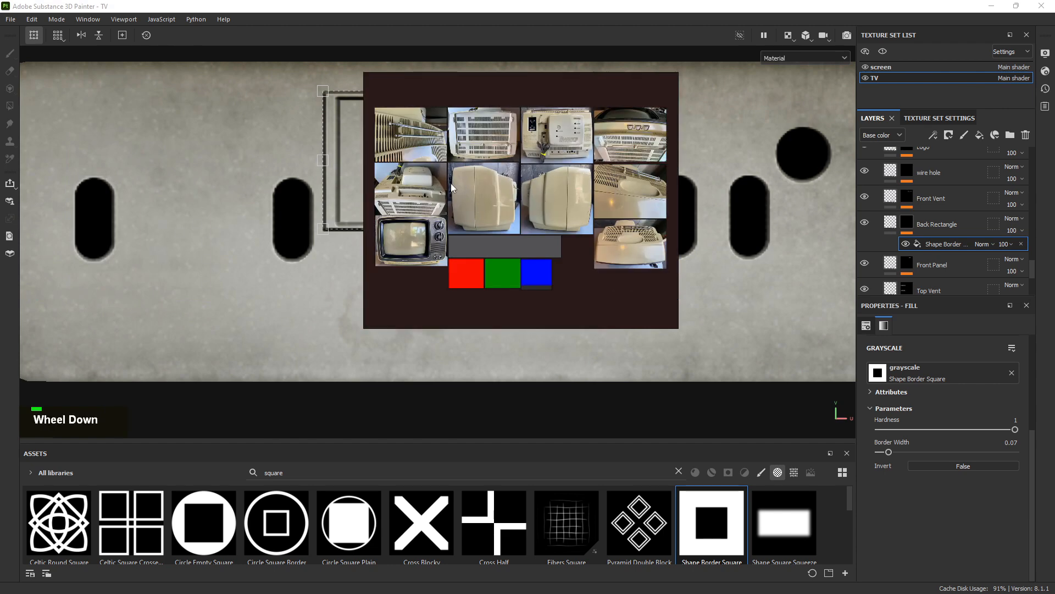
scroll(452, 187, up, 6)
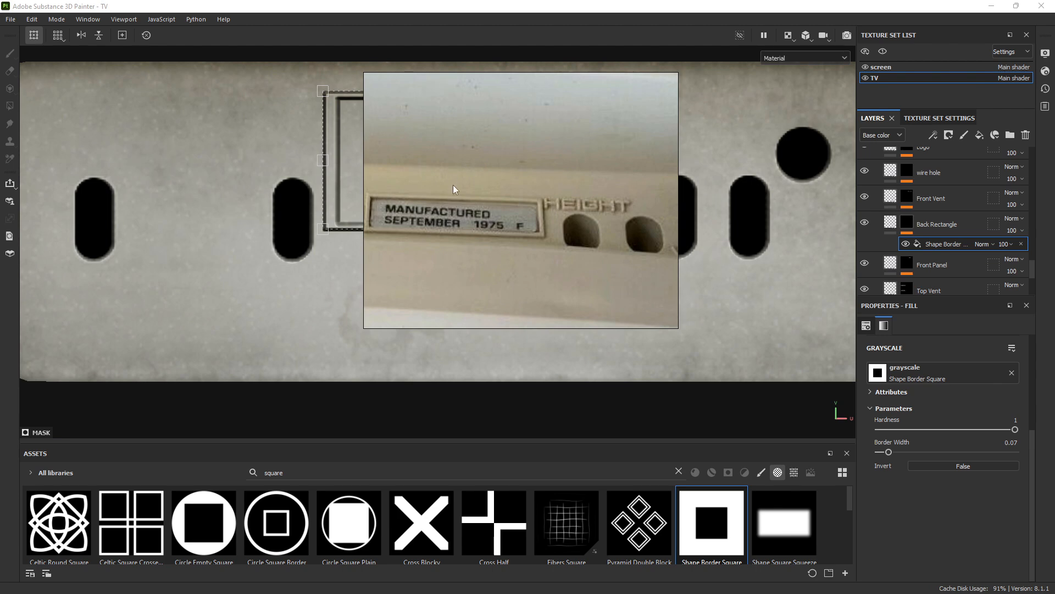
right_drag(453, 185, 3, 133)
Lower the rectangle's top edge and thin its border width to 0.02
alt+right_drag(577, 210, 599, 210)
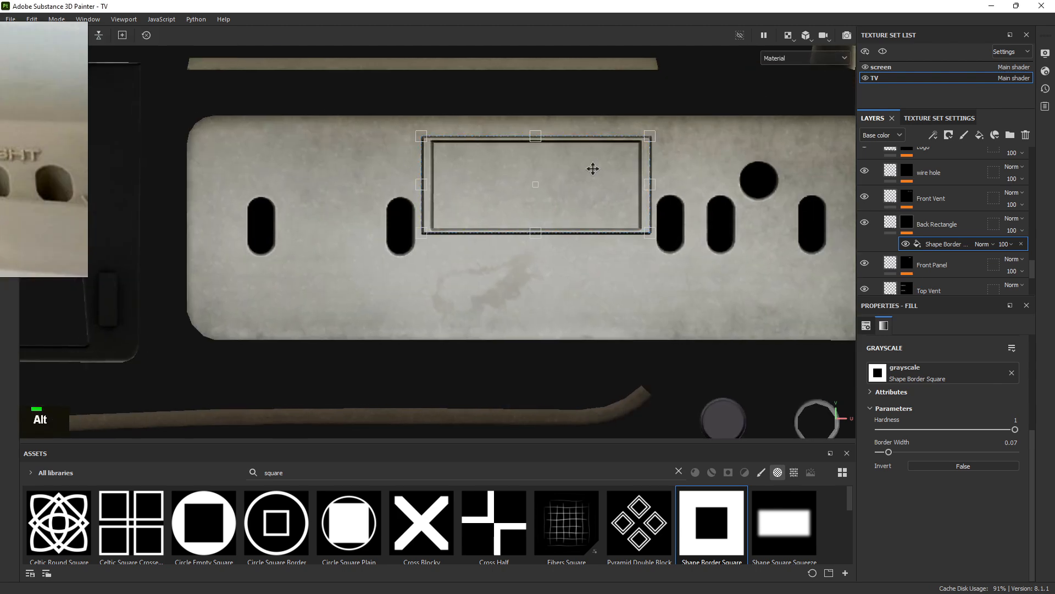
drag(539, 142, 541, 171)
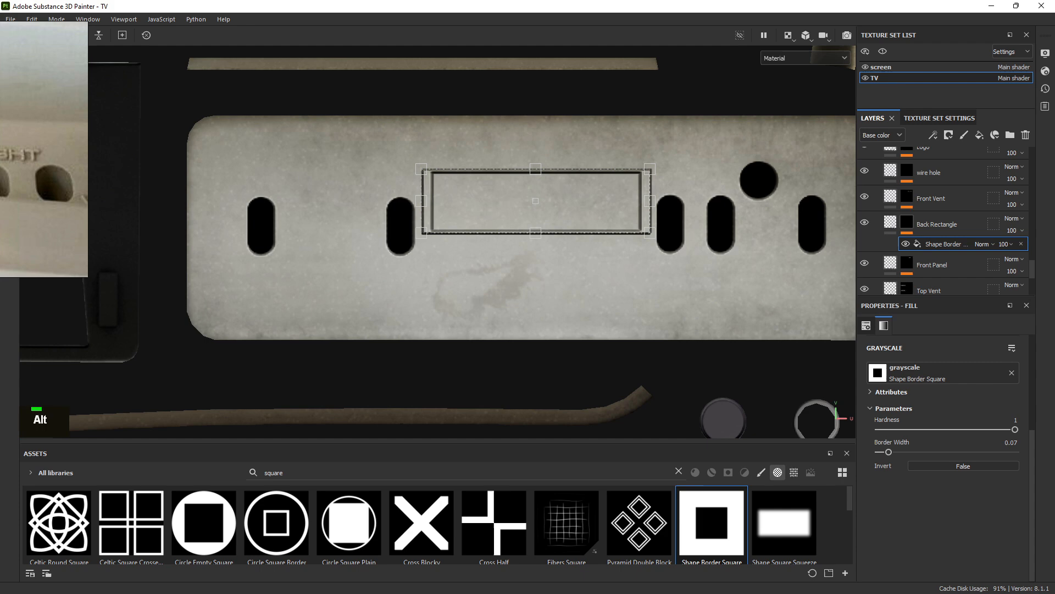
alt+right_drag(570, 189, 947, 313)
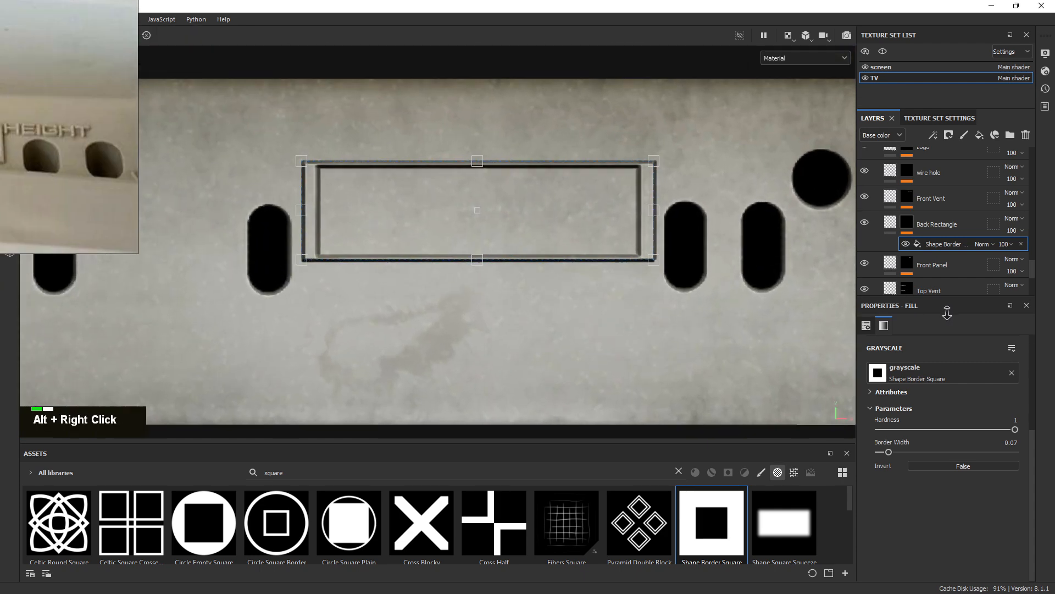
key(alt+q)
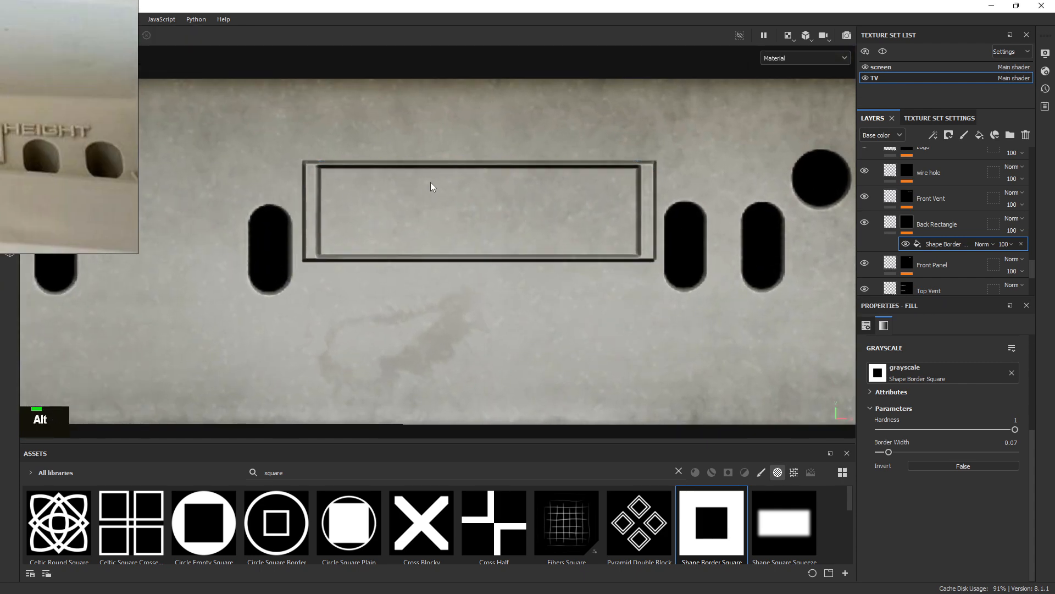
alt+right_drag(434, 179, 658, 242)
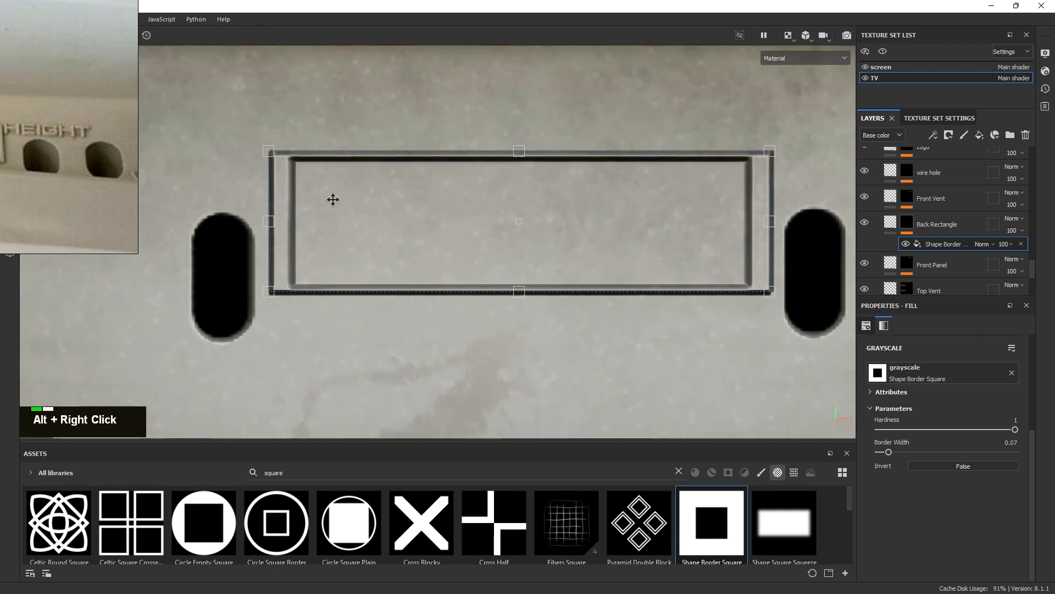
drag(883, 453, 882, 452)
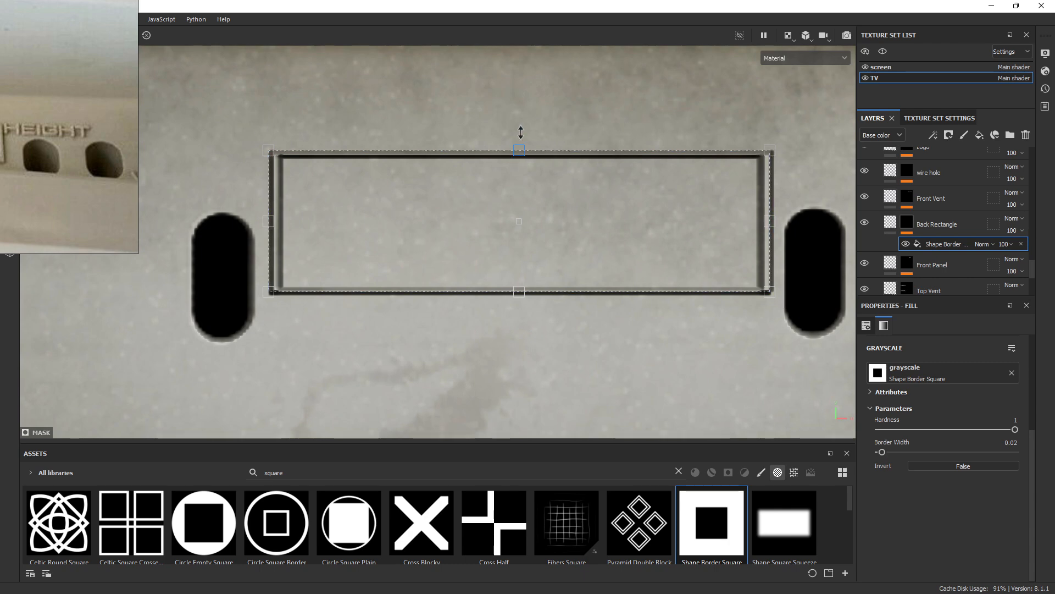
Raise the rectangle's top edge again and adjust the border hardness
drag(521, 132, 520, 126)
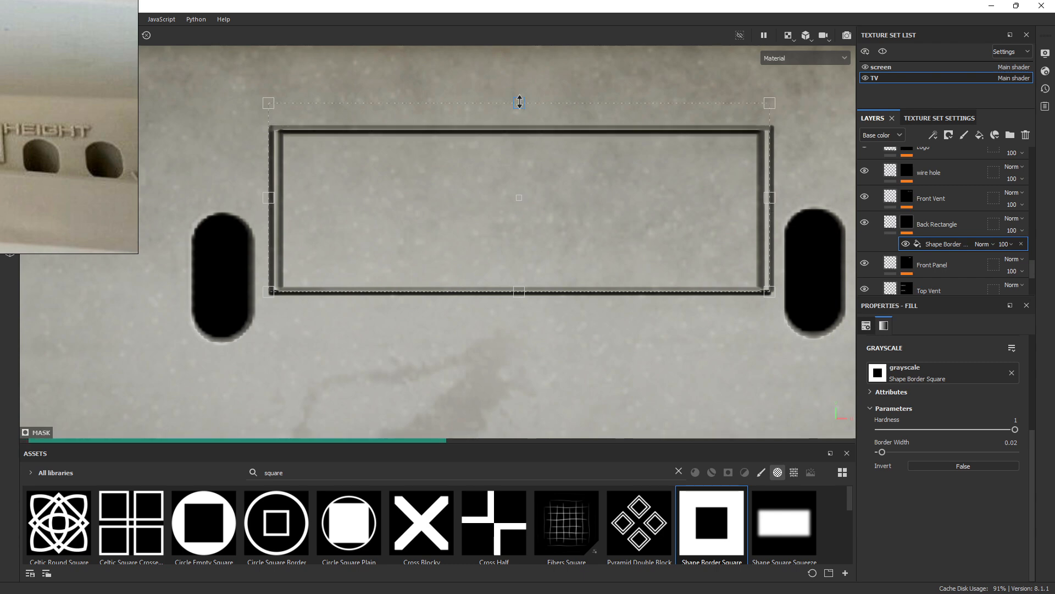
key(ctrl)
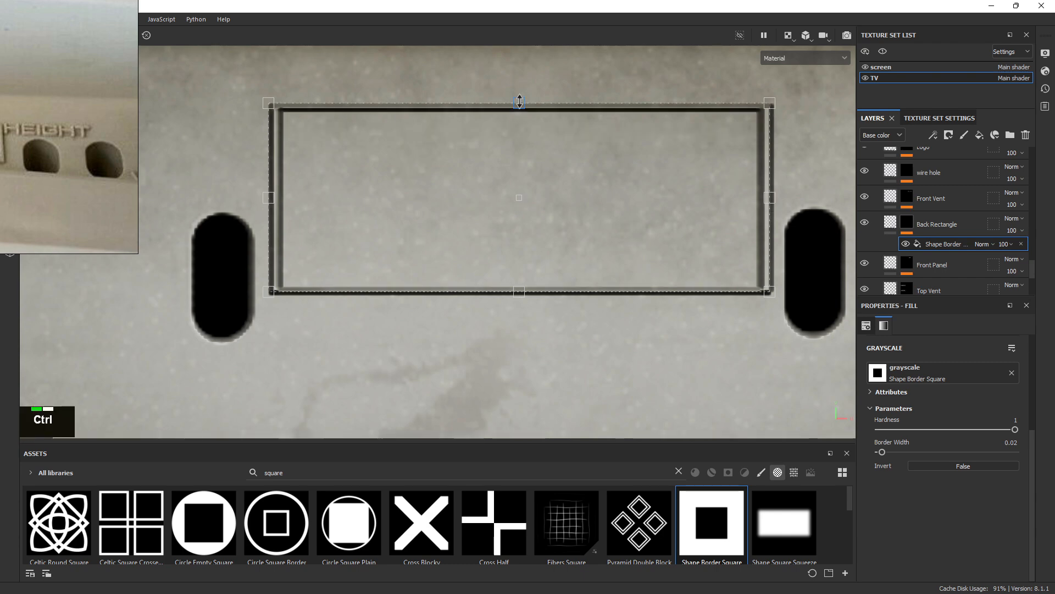
key(alt)
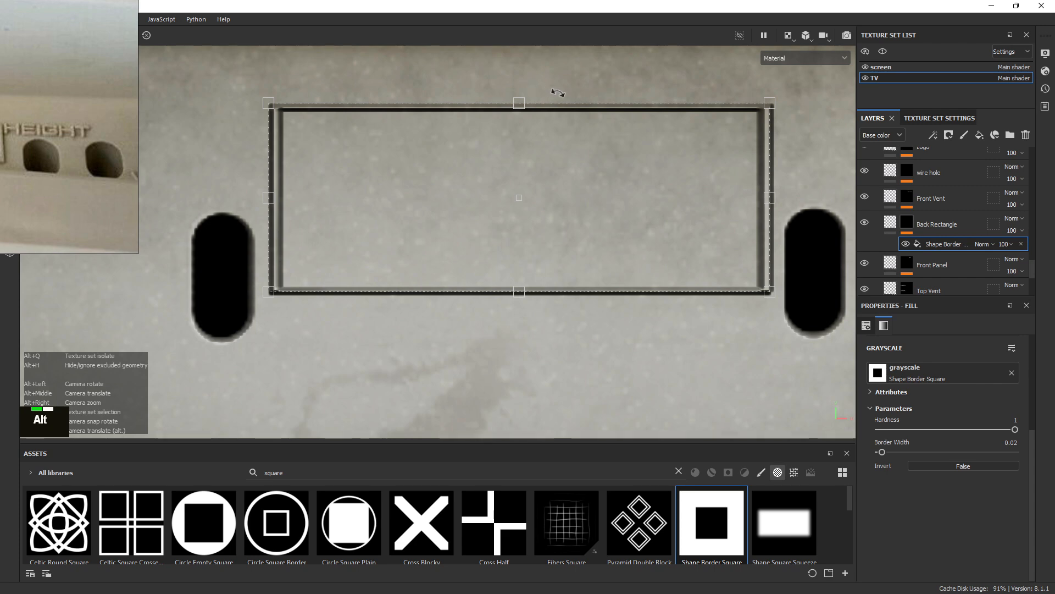
alt+right_drag(667, 135, 428, 94)
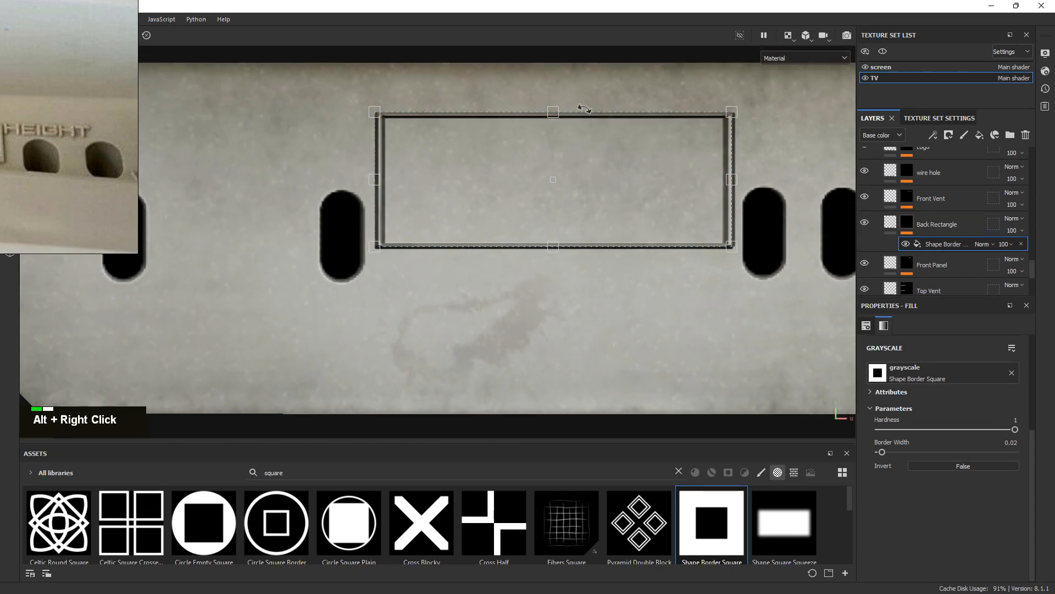
alt+middle_drag(587, 108, 558, 110)
alt+right_drag(561, 111, 802, 215)
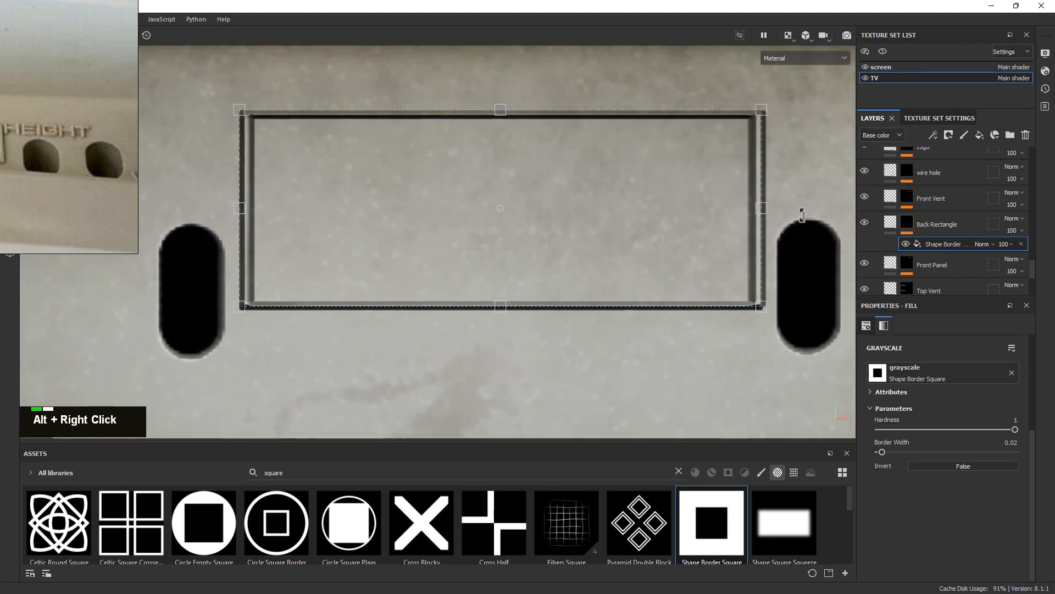
drag(1015, 430, 1043, 430)
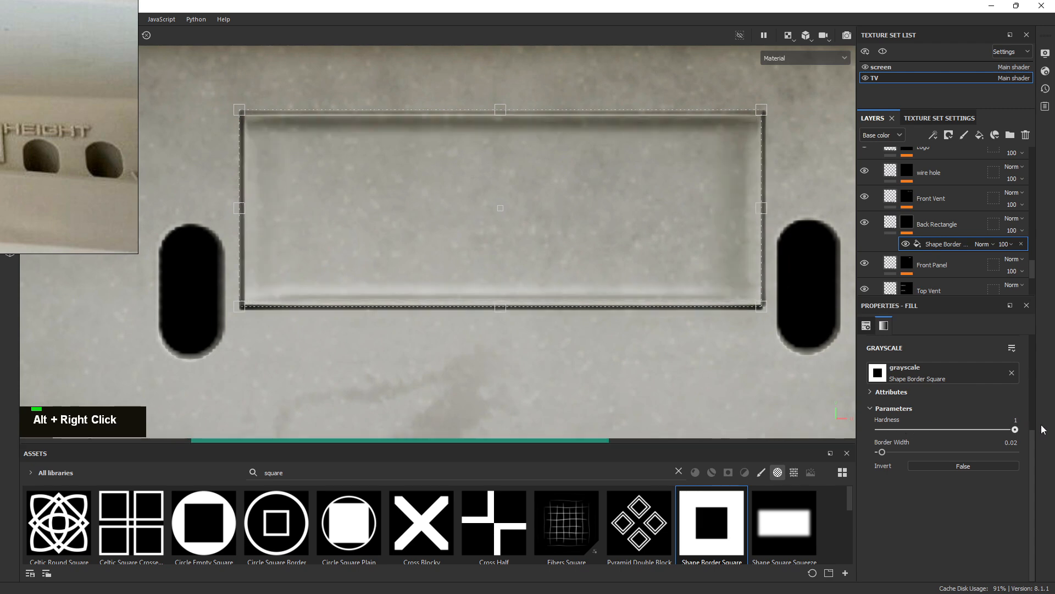
scroll(507, 177, down, 2)
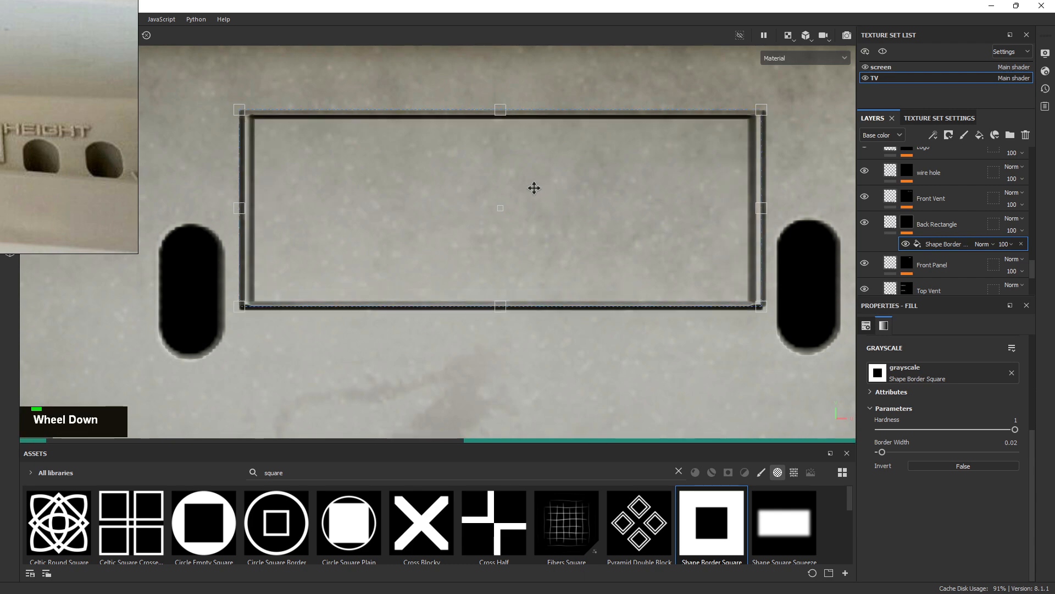
alt+right_drag(620, 212, 604, 190)
Switch the viewport to the 3D model and orbit to face the back rectangle
click(789, 58)
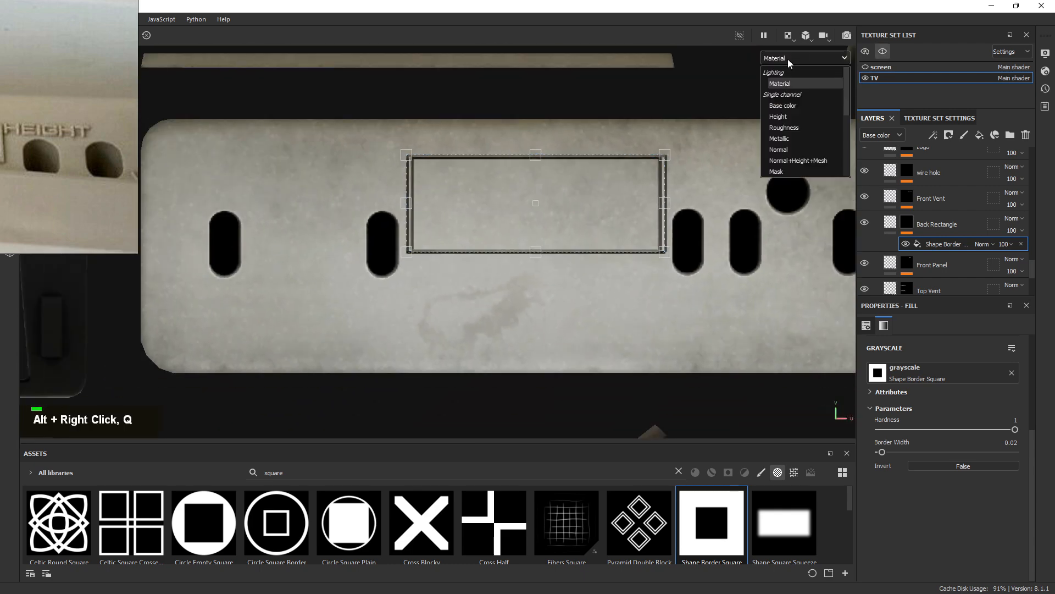
click(799, 41)
click(794, 38)
click(801, 64)
alt+right_drag(478, 273, 511, 240)
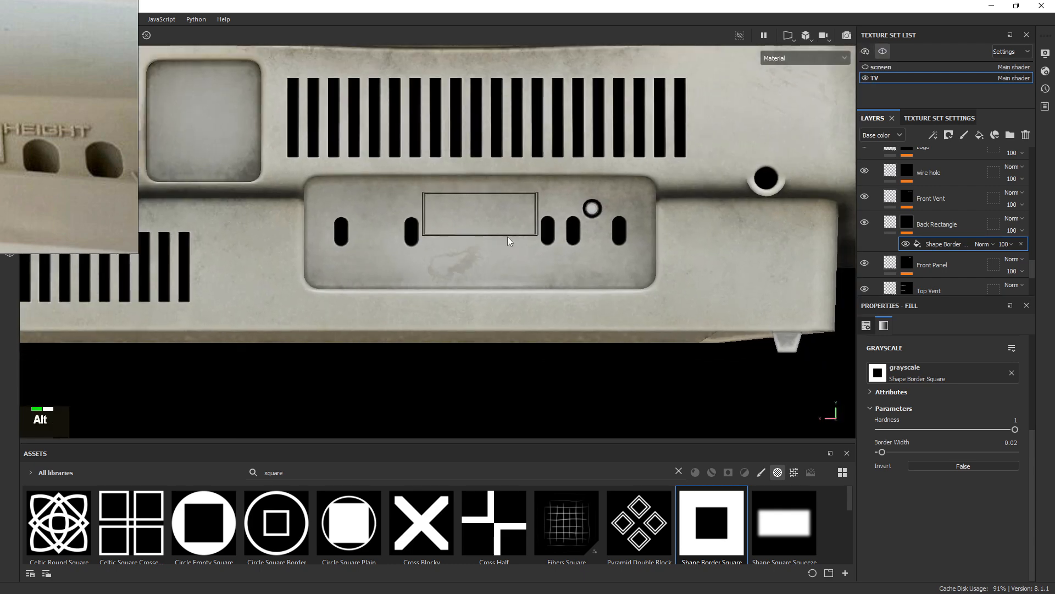
alt+drag(512, 241, 591, 234)
alt+right_drag(591, 234, 923, 409)
alt+drag(733, 356, 575, 309)
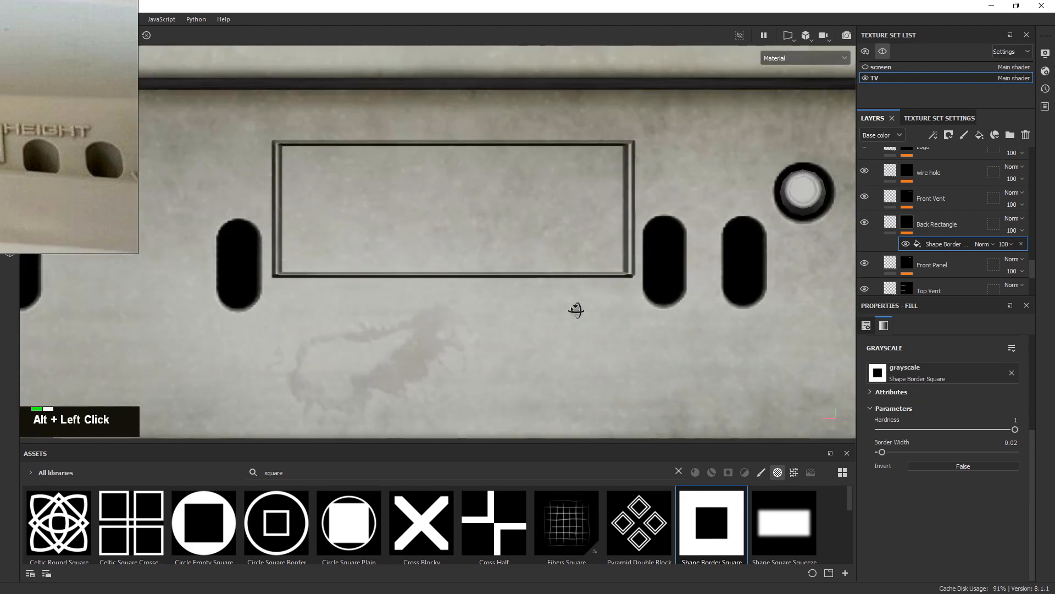
alt+right_drag(641, 334, 402, 238)
alt+drag(403, 239, 490, 286)
shift+right_drag(490, 286, 695, 197)
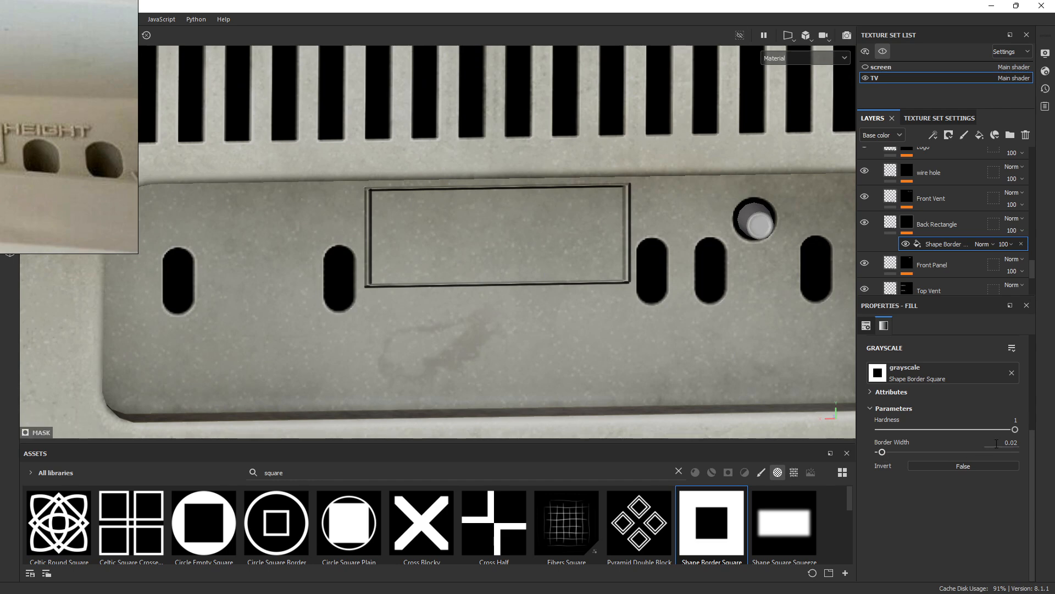
Change the Shape Border Square's Border Width to 0.04 and inspect the recessed rectangle
key(BackSpace)
text(0.04)
key(Return)
key(alt)
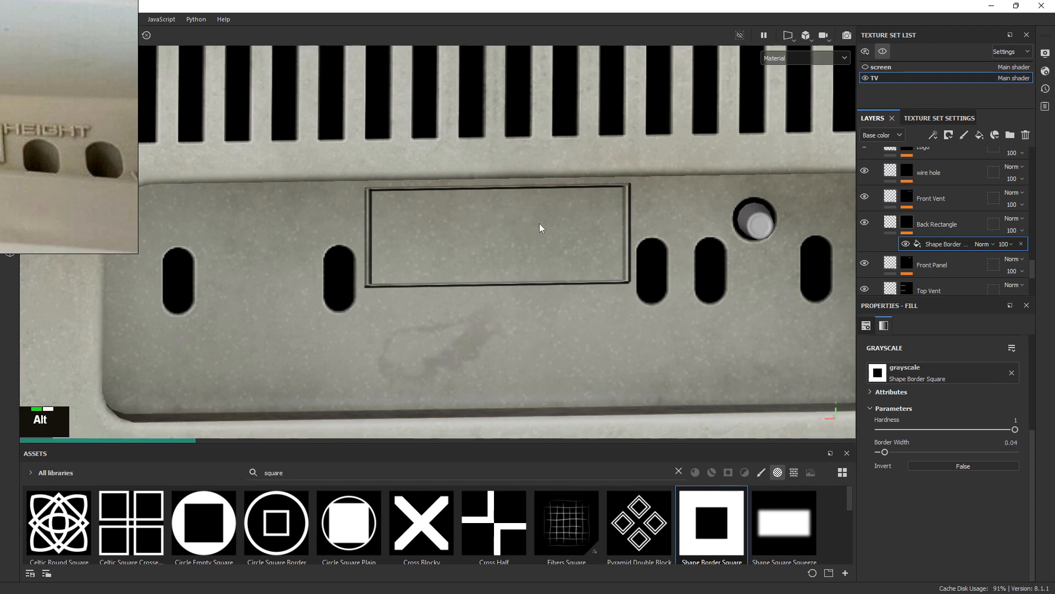
alt+right_drag(539, 227, 634, 275)
alt+drag(634, 275, 646, 246)
alt+right_drag(655, 257, 637, 232)
alt+drag(637, 232, 696, 233)
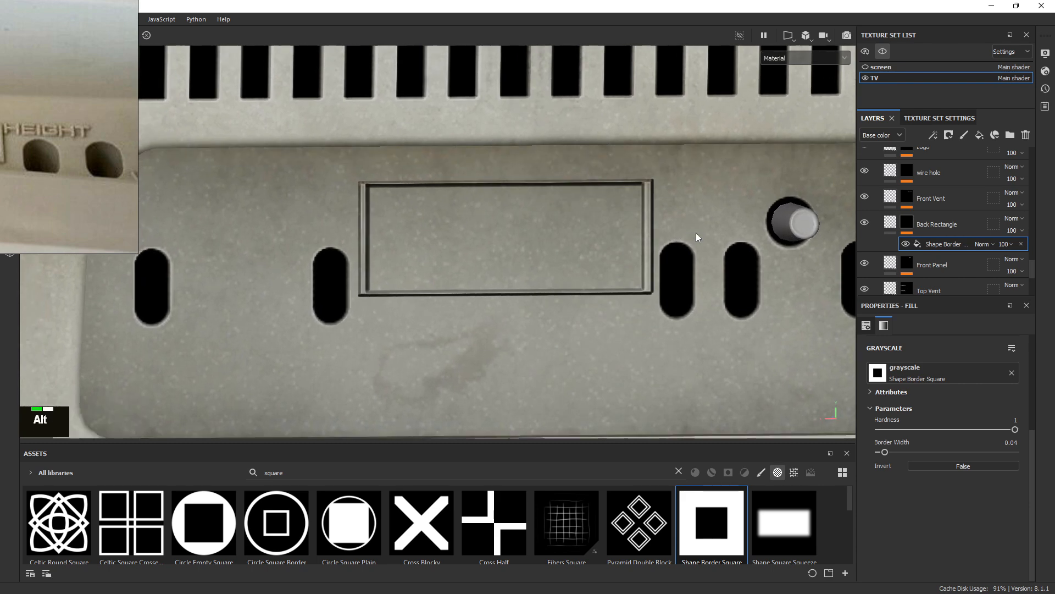
alt+right_drag(696, 232, 599, 220)
alt+middle_drag(599, 208, 552, 204)
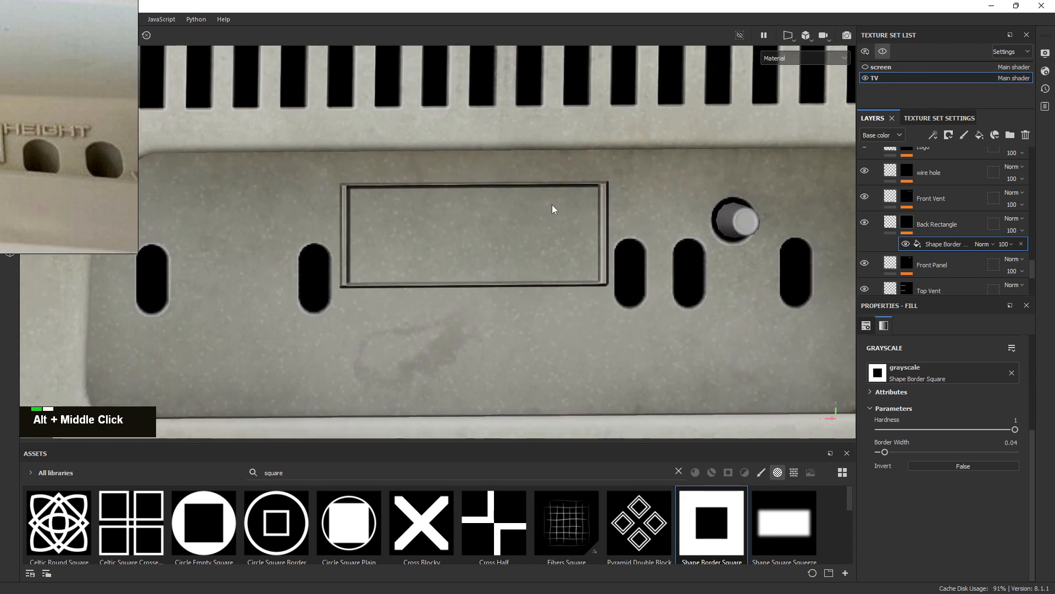
alt+right_drag(551, 205, 833, 148)
Add a paint effect above the Shape Border on the rectangle's mask and switch to 2D-only view
right_click(942, 249)
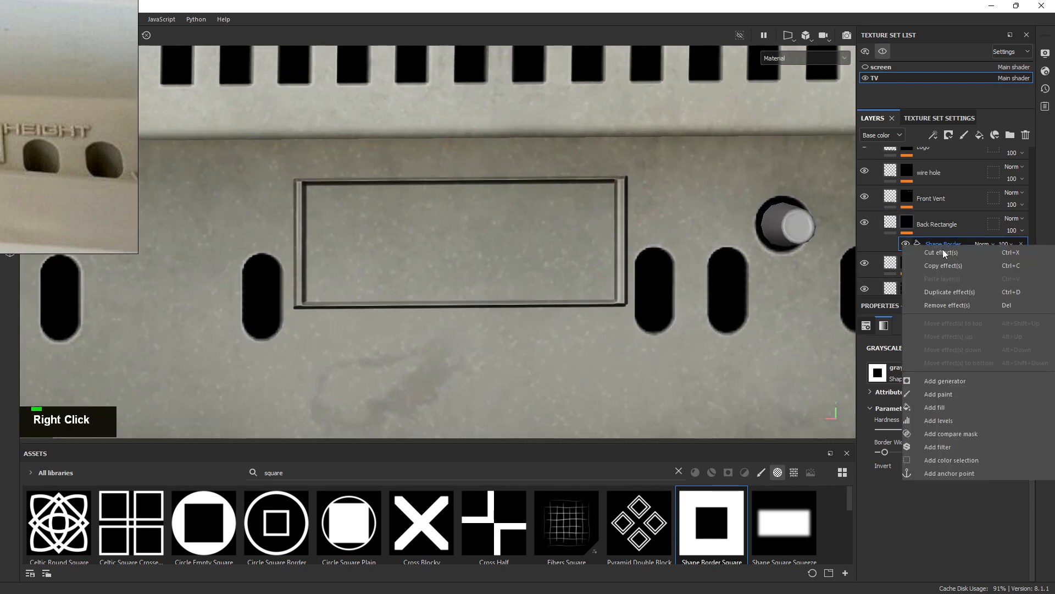
click(944, 394)
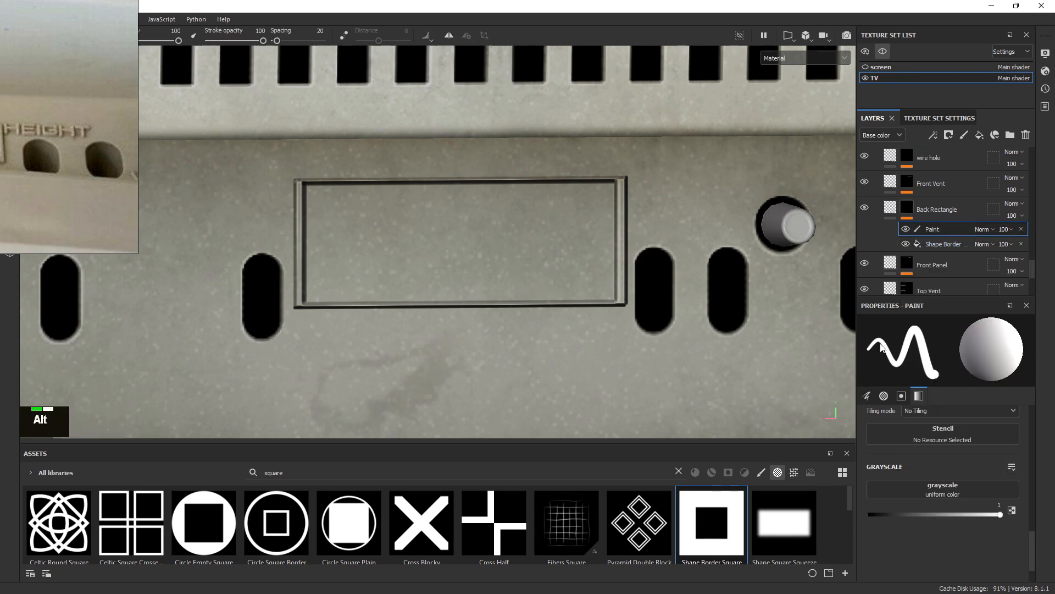
alt+right_drag(578, 219, 840, 256)
click(789, 36)
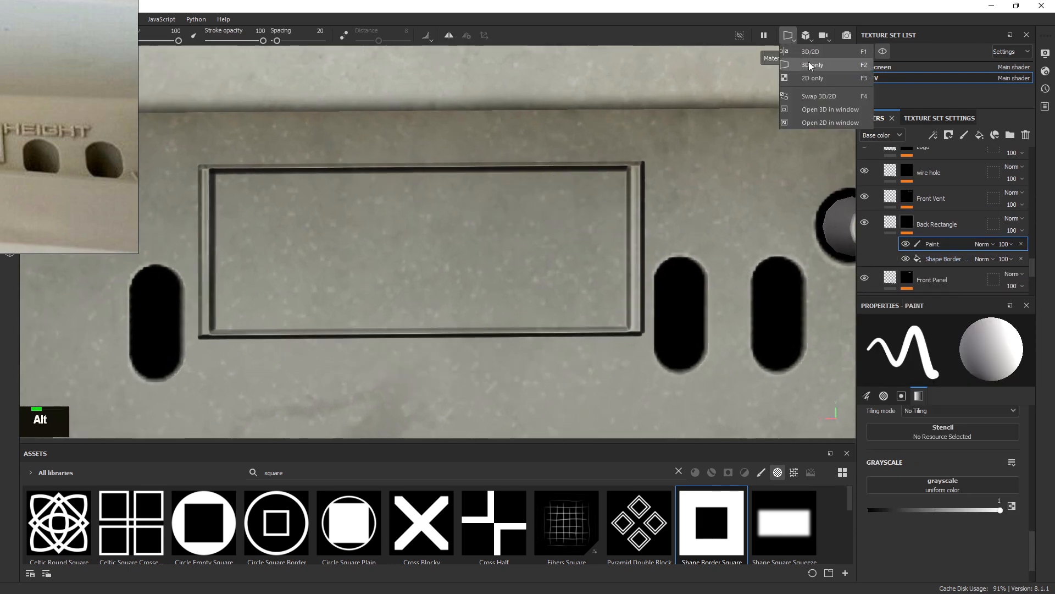
click(809, 63)
alt+right_drag(517, 223, 484, 216)
click(789, 35)
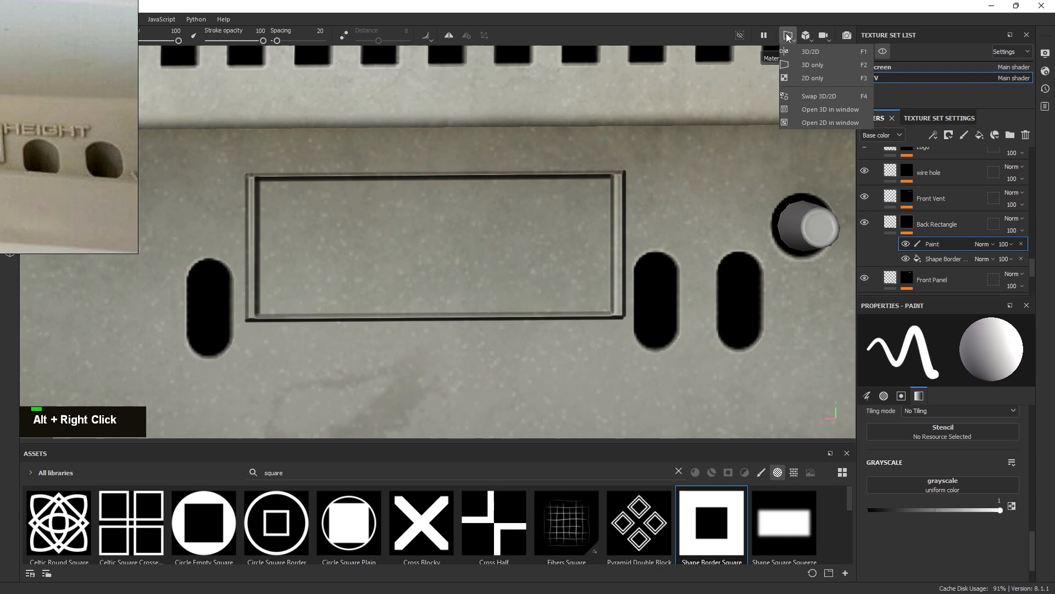
click(811, 77)
Paint a straight line along the rectangle's top inner edge with a small brush
alt+right_drag(655, 189, 816, 282)
alt+middle_drag(808, 230, 679, 255)
alt+right_drag(447, 174, 766, 238)
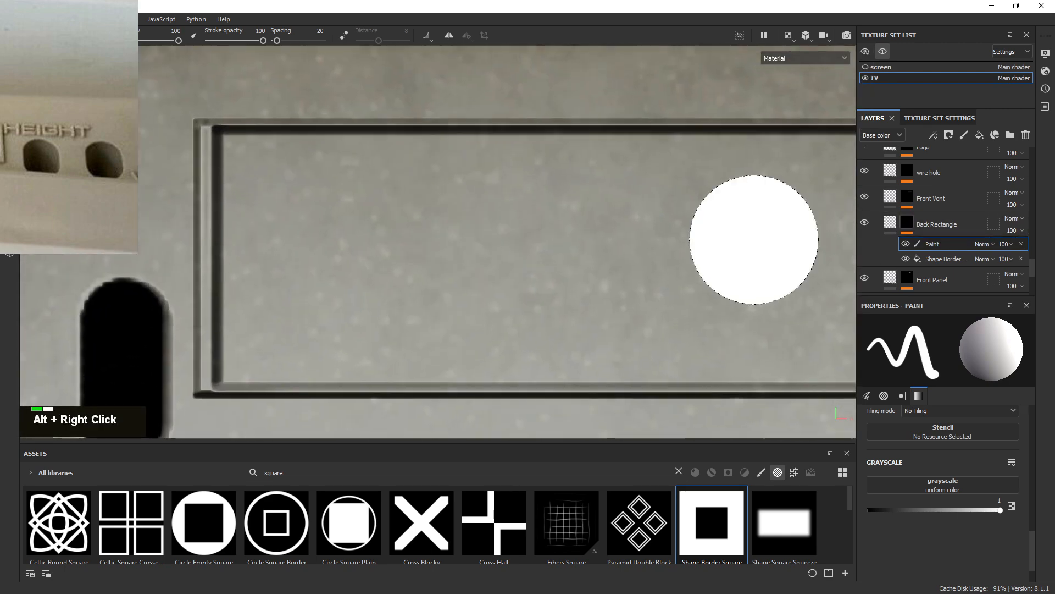
alt+middle_drag(765, 238, 641, 205)
ctrl+right_drag(640, 205, 589, 181)
alt+middle_drag(590, 181, 559, 167)
ctrl+right_drag(202, 128, 202, 129)
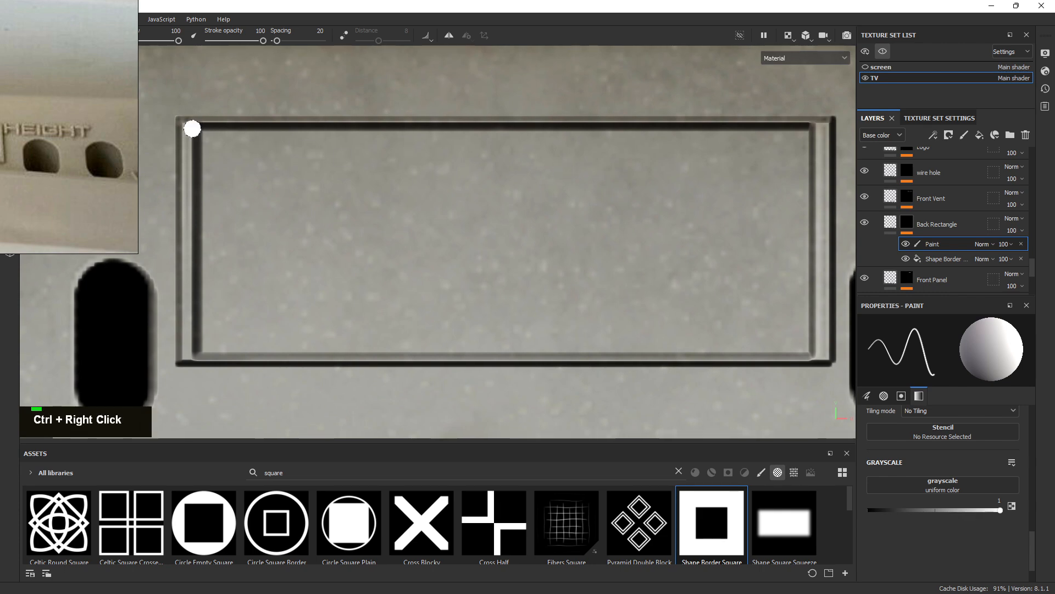
ctrl+shift+click(584, 136)
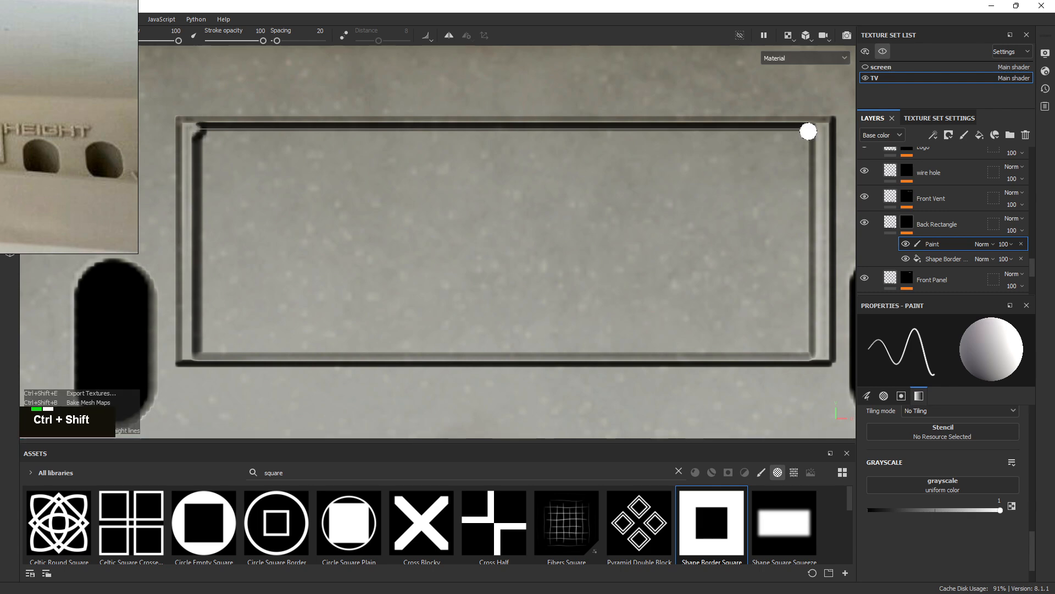
ctrl+shift+click(811, 130)
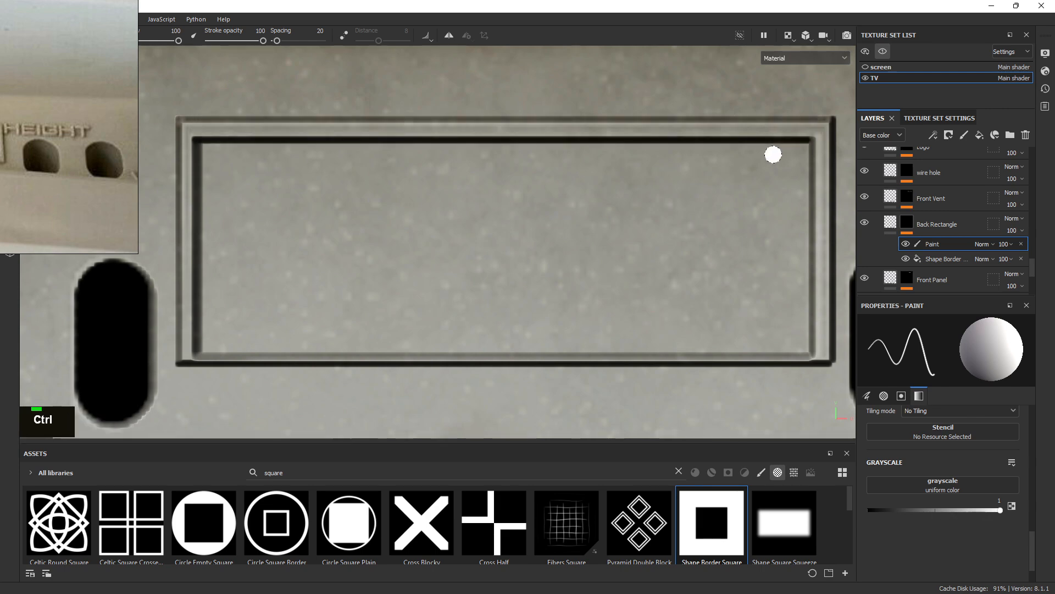
Paint a straight line along the bottom inner edge to the lower-right corner
alt+middle_drag(616, 244, 543, 200)
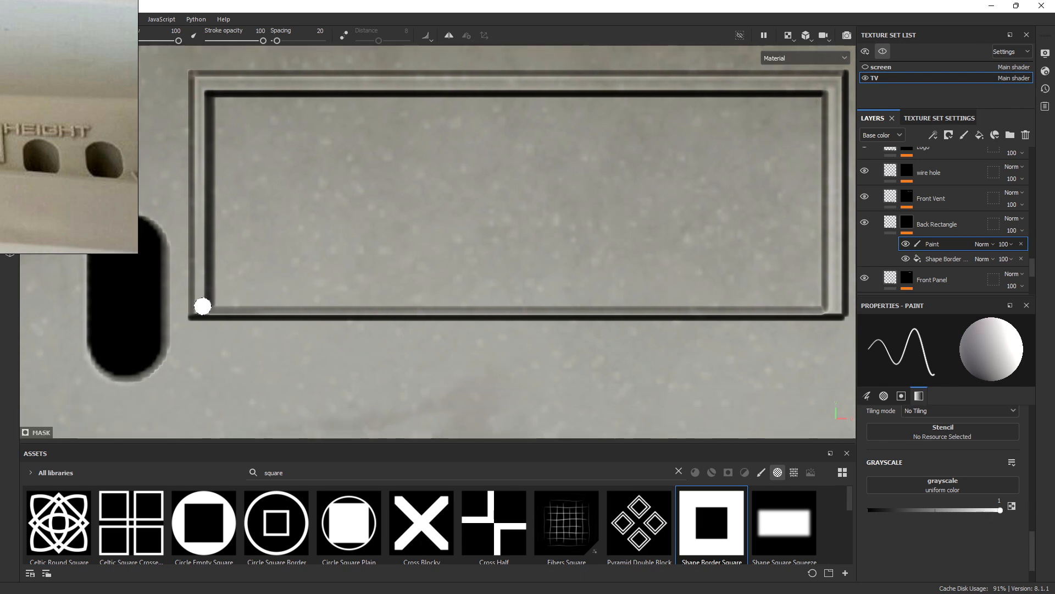
key(ctrl+shift)
ctrl+shift+click(776, 300)
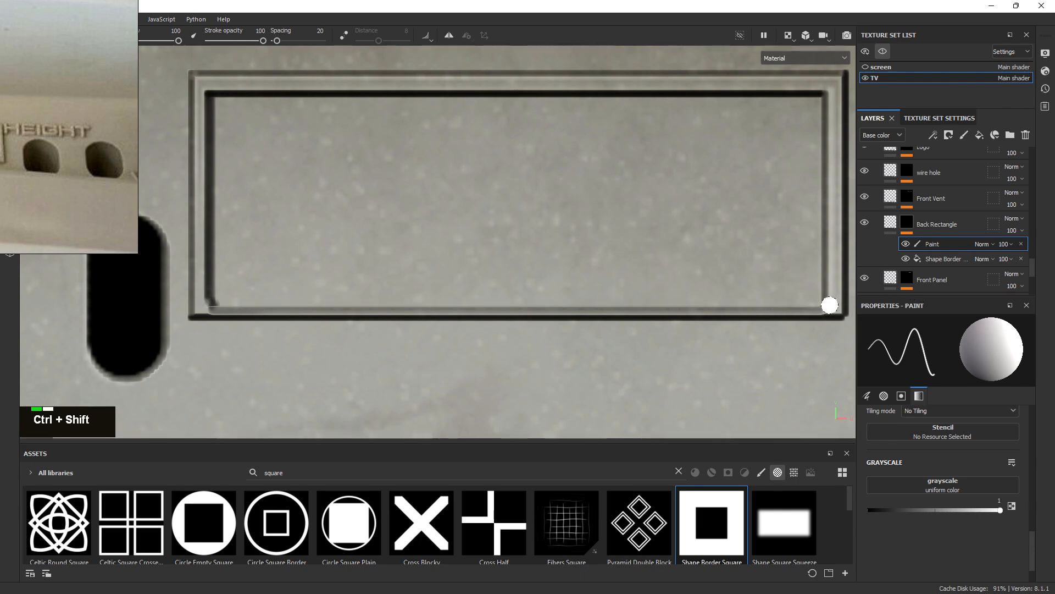
ctrl+shift+click(830, 305)
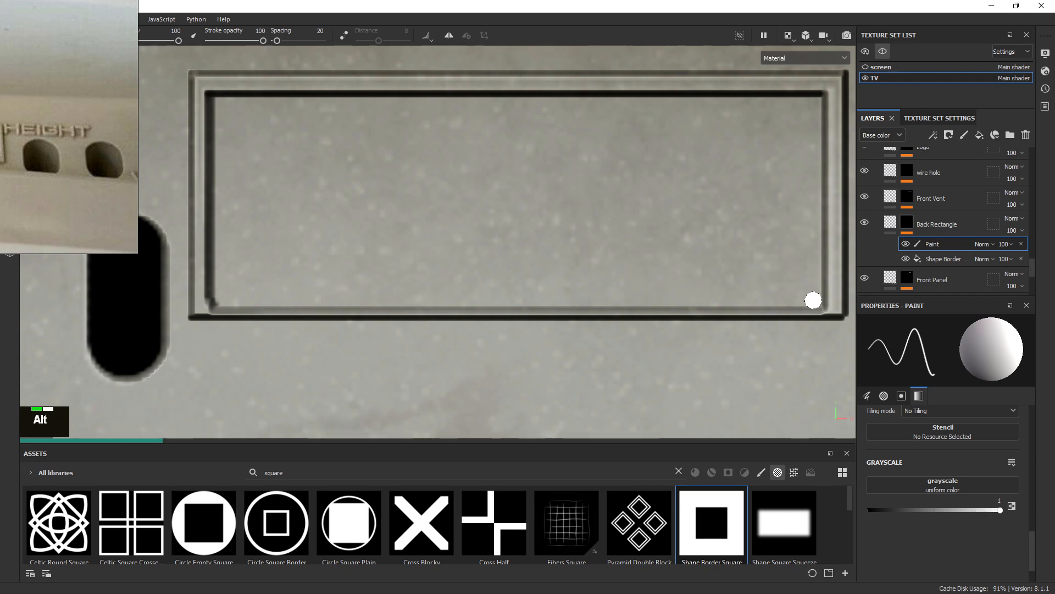
alt+right_drag(800, 295, 485, 182)
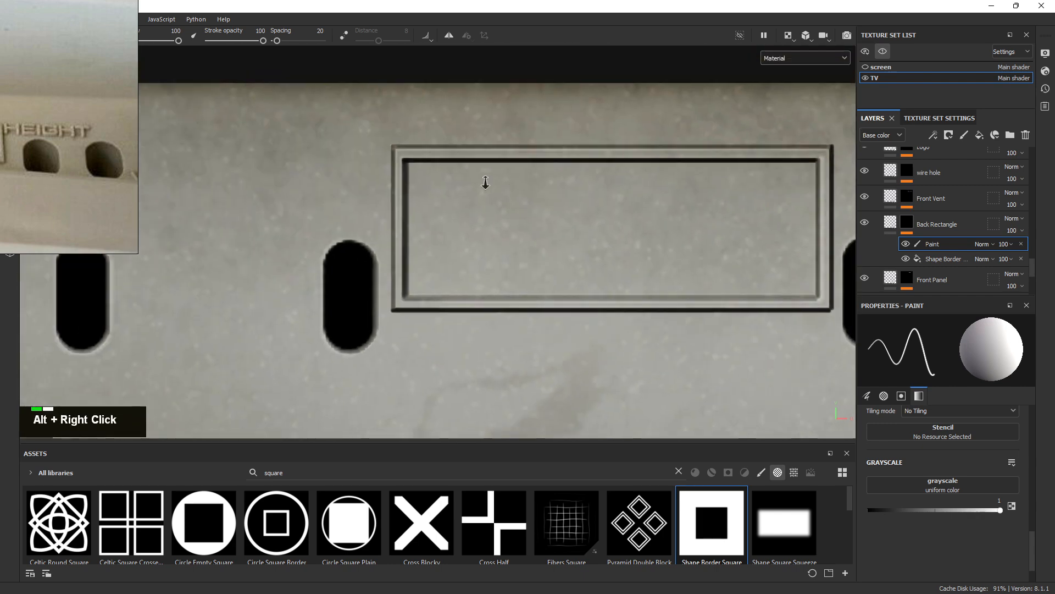
alt+middle_drag(486, 182, 714, 228)
alt+right_drag(713, 229, 728, 405)
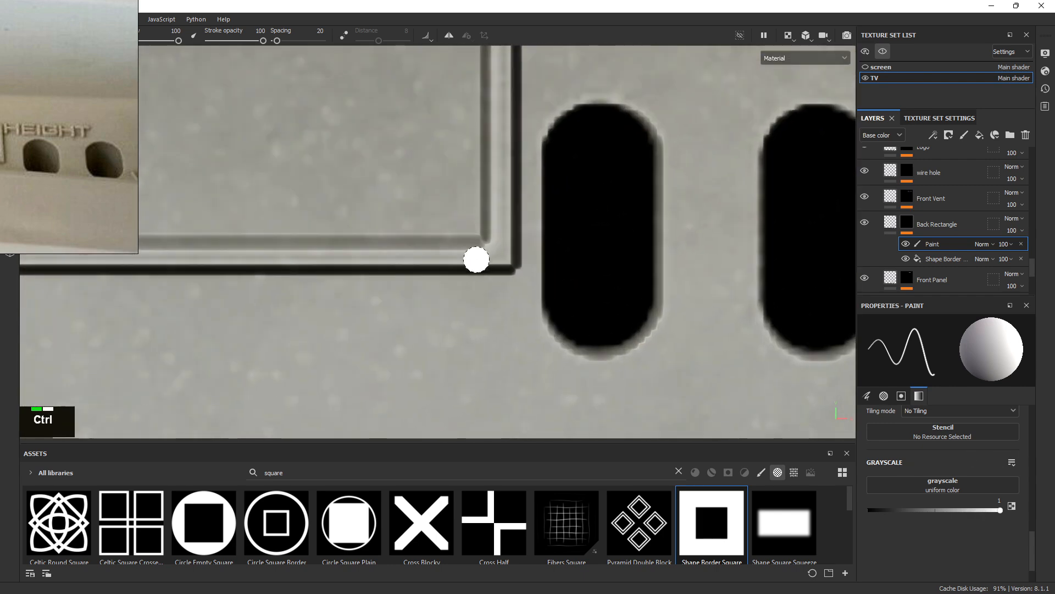
alt+right_drag(498, 262, 394, 187)
alt+middle_drag(394, 186, 431, 195)
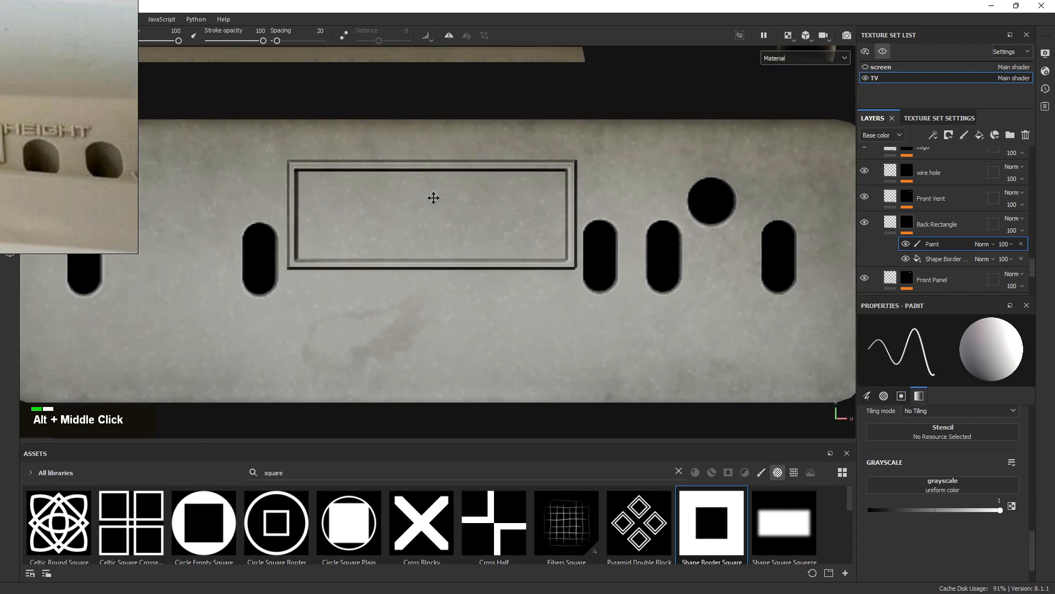
mouse_move(431, 196)
alt+right_down()
mouse_move(601, 265)
mouse_move(605, 289)
alt+right_up()
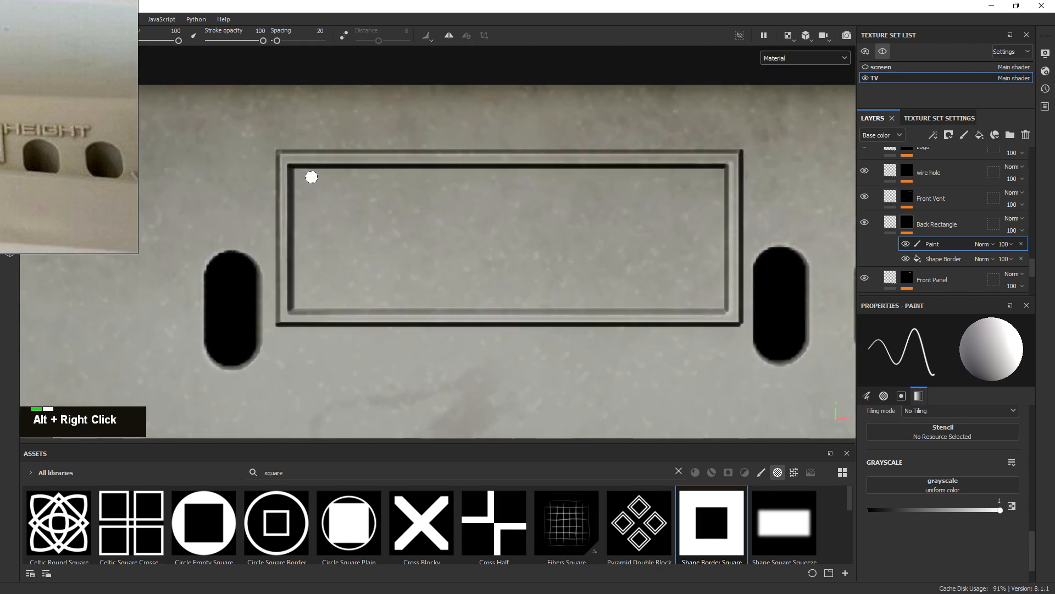
ctrl+right_click(284, 164)
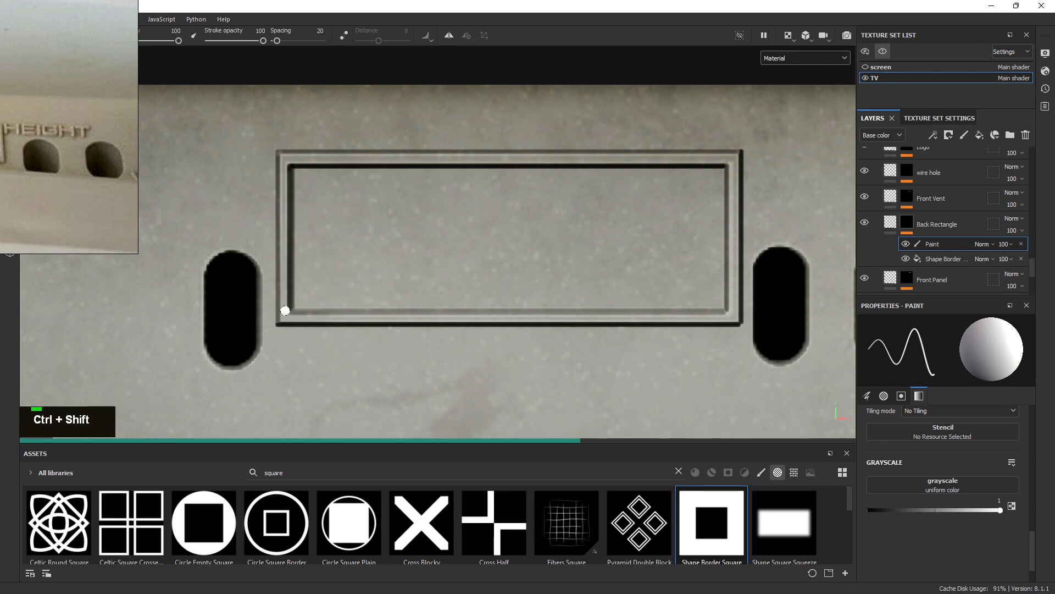
Switch to the 3D-only view and orbit around the TV to review the lower back panel
mouse_move(284, 312)
alt+right_down()
mouse_move(673, 232)
mouse_move(694, 213)
alt+right_up()
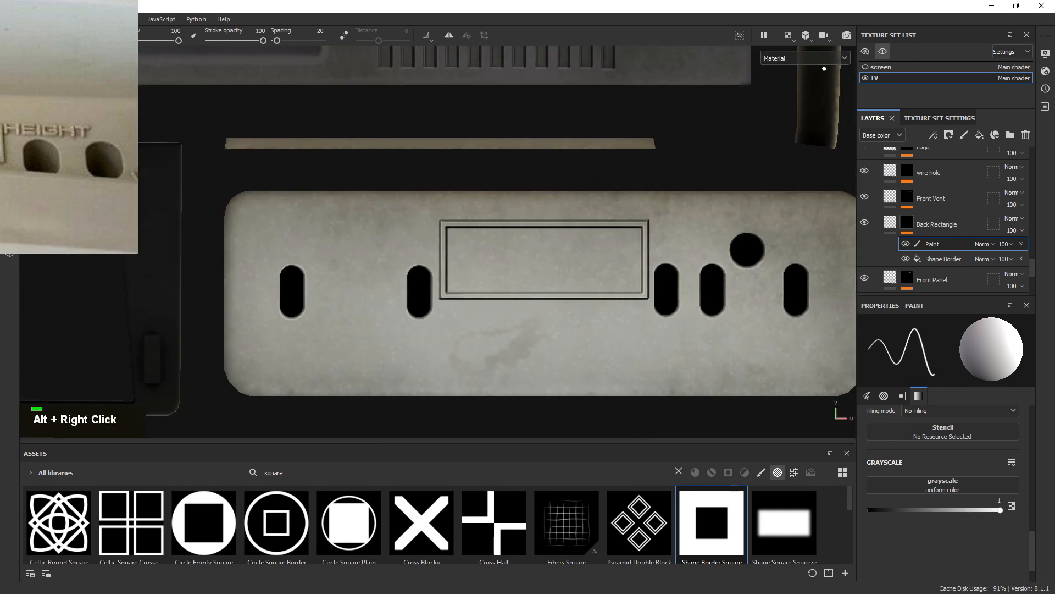
click(789, 36)
click(798, 64)
alt+right_drag(591, 330, 248, 143)
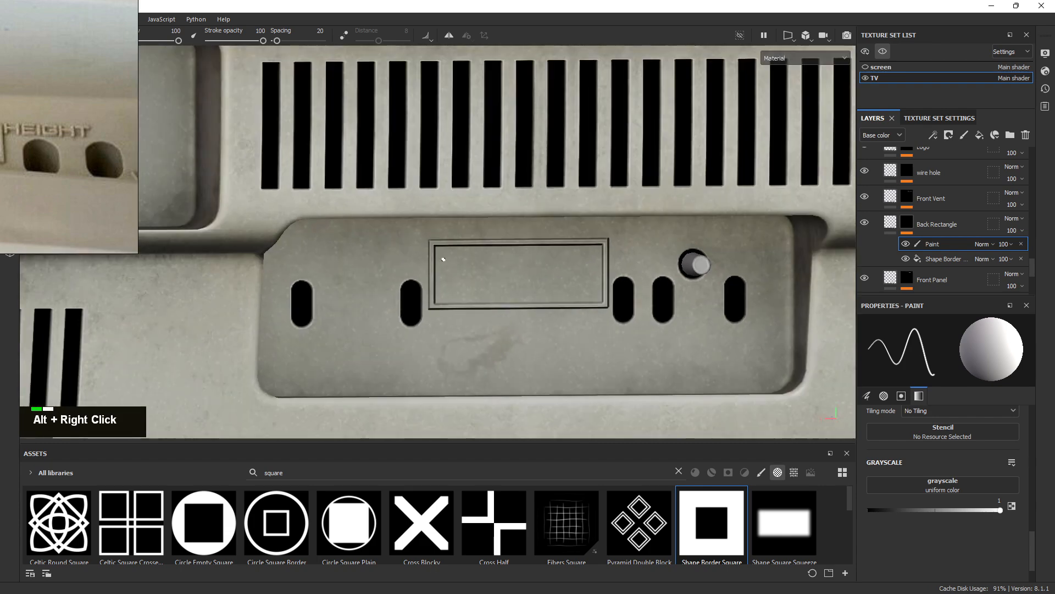
alt+right_drag(440, 248, 266, 153)
alt+drag(468, 275, 644, 244)
alt+right_drag(467, 259, 250, 162)
alt+drag(626, 297, 349, 300)
alt+right_drag(525, 298, 473, 263)
alt+drag(474, 262, 541, 242)
alt+right_drag(478, 228, 509, 295)
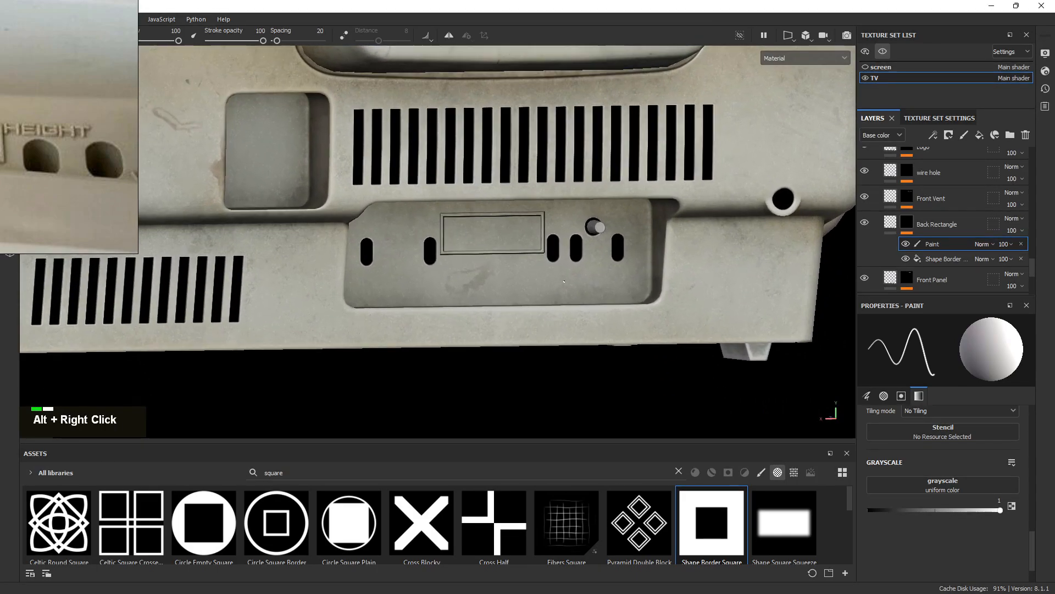
alt+drag(505, 280, 504, 256)
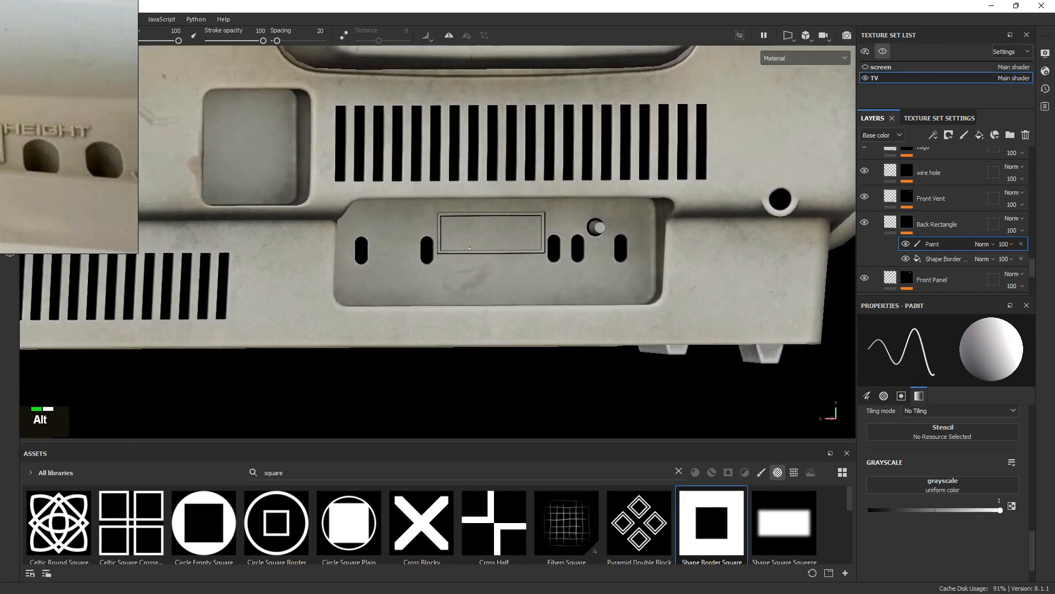
alt+right_drag(517, 258, 340, 189)
Move the reference photo to the corner and zoom in on the back panel's rectangle
right_drag(15, 112, 437, 139)
scroll(378, 157, down, 4)
scroll(327, 166, up, 6)
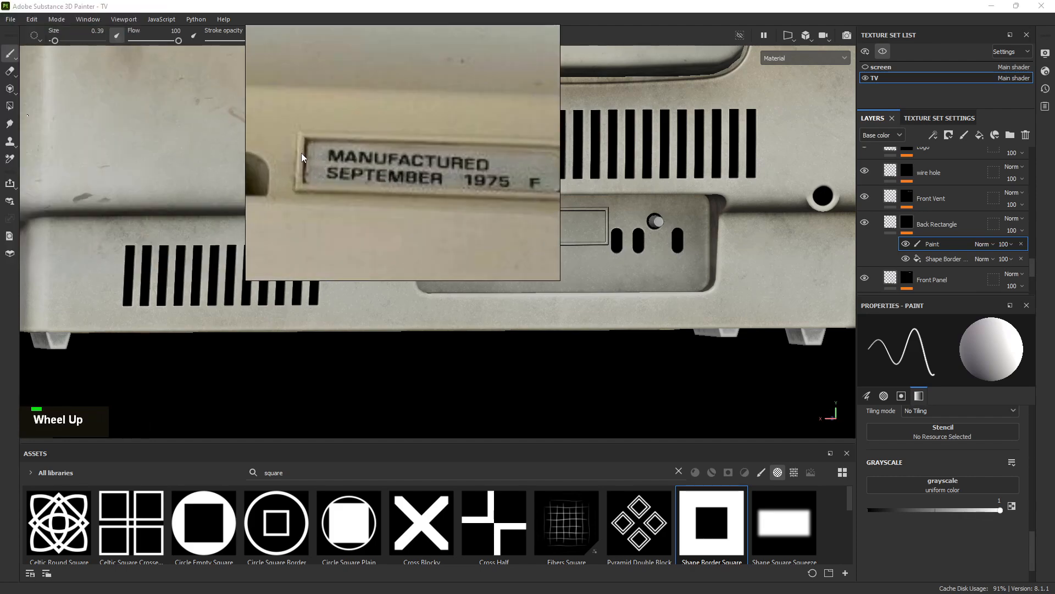
right_drag(335, 165, 19, 136)
alt+right_drag(429, 225, 583, 272)
alt+drag(582, 272, 629, 262)
shift+right_drag(629, 261, 578, 240)
alt+drag(577, 240, 443, 238)
scroll(115, 171, down, 3)
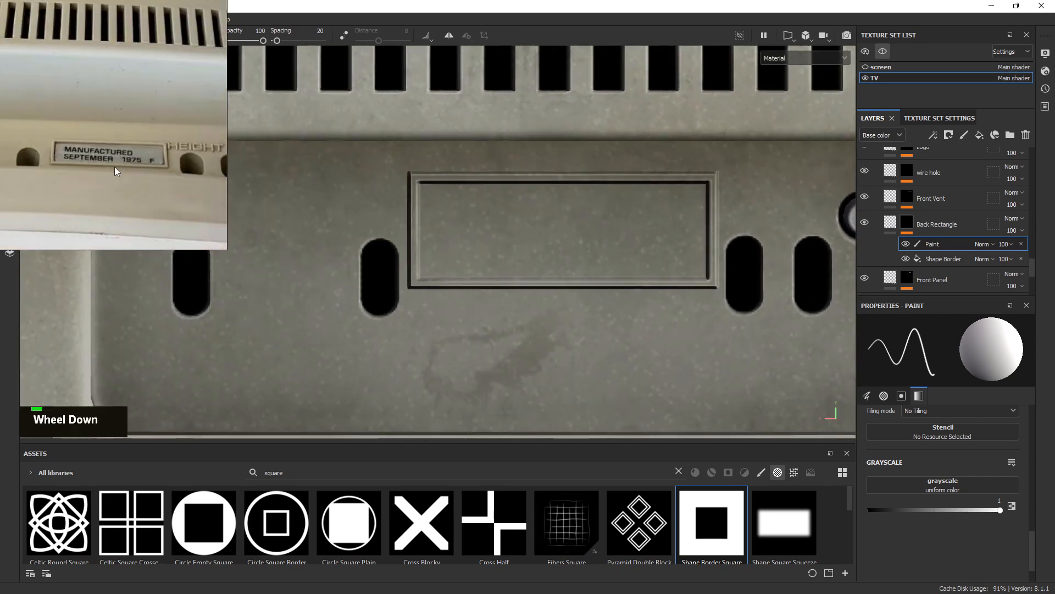
mouse_move(632, 236)
alt+right_down()
mouse_move(652, 243)
mouse_move(678, 297)
alt+right_up()
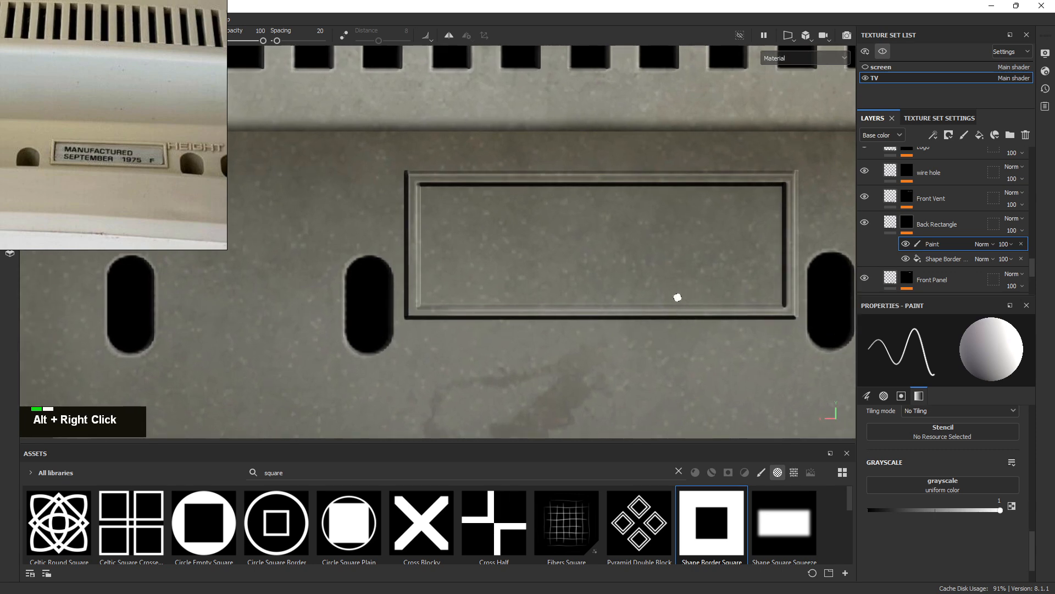
alt+right_drag(438, 213, 520, 212)
alt+middle_drag(520, 212, 467, 200)
Show the Back Rectangle's fill settings and expand then collapse the box main folder
click(893, 223)
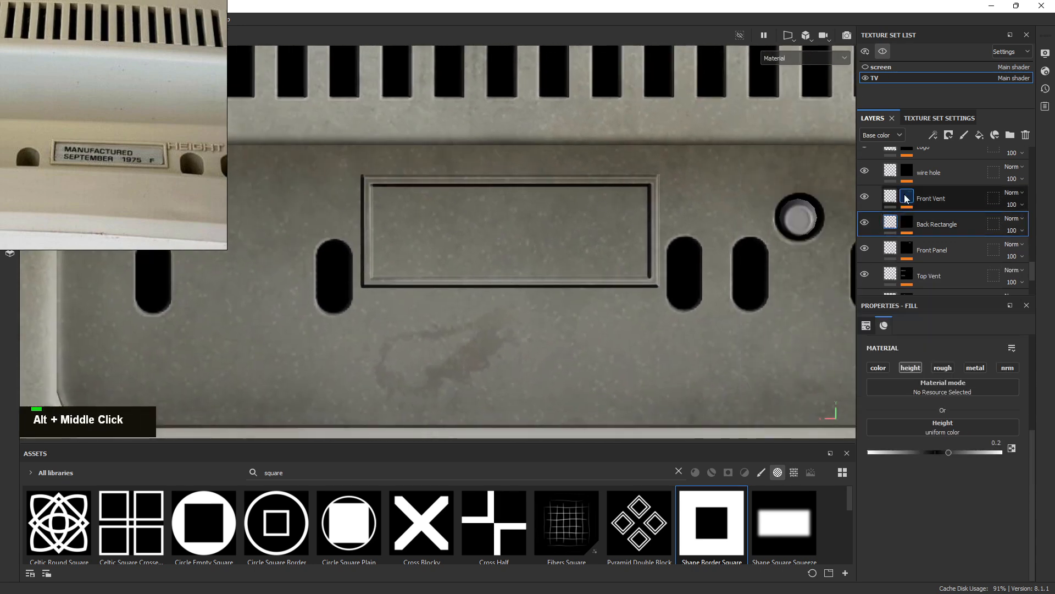
scroll(889, 207, up, 5)
scroll(889, 207, up, 3)
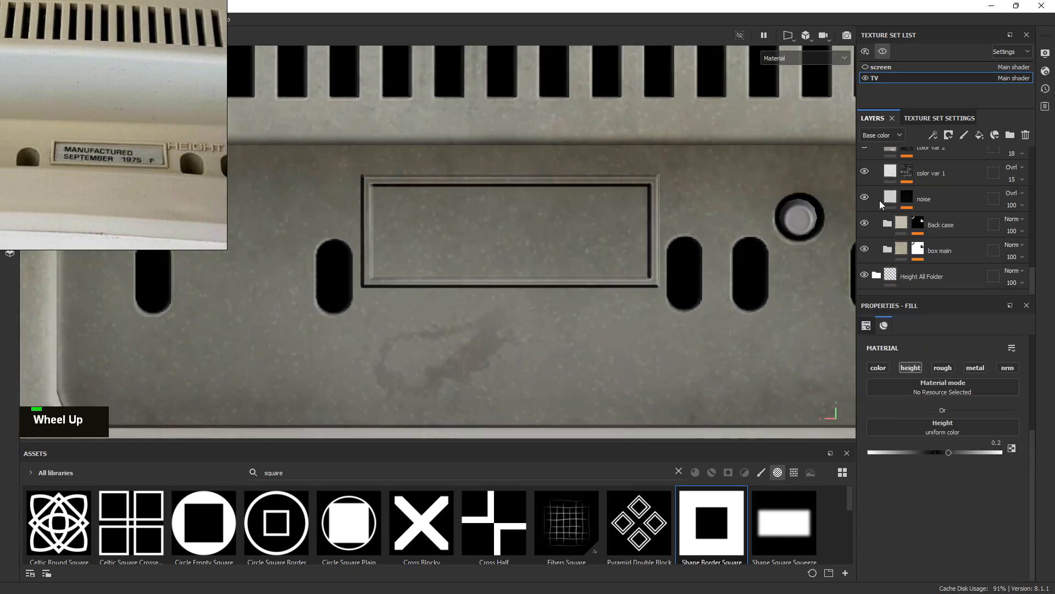
click(888, 250)
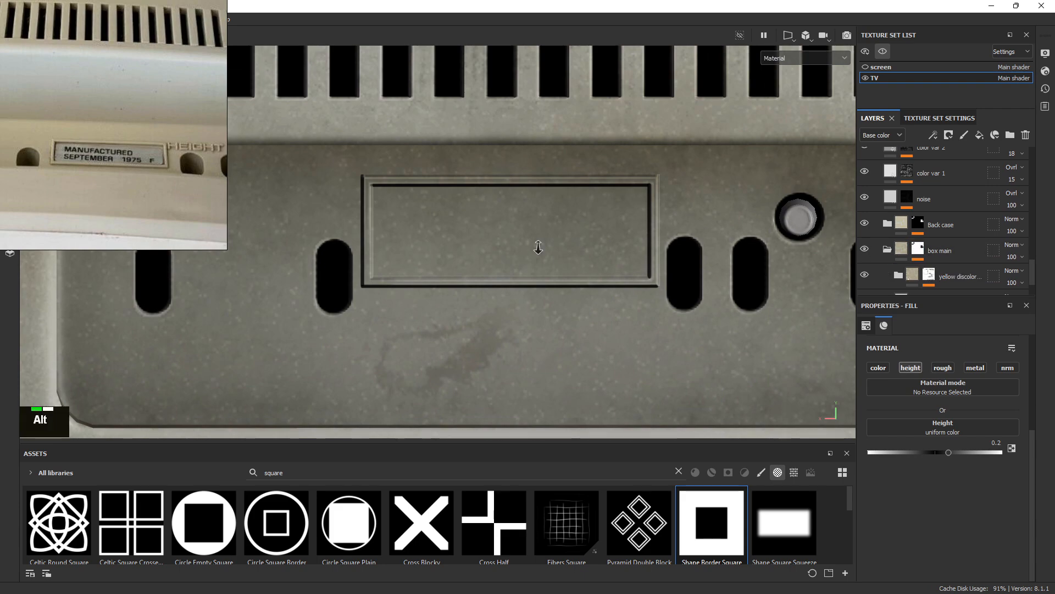
alt+right_drag(537, 248, 484, 117)
alt+middle_drag(483, 116, 528, 204)
alt+right_drag(528, 204, 613, 310)
alt+middle_drag(613, 310, 412, 141)
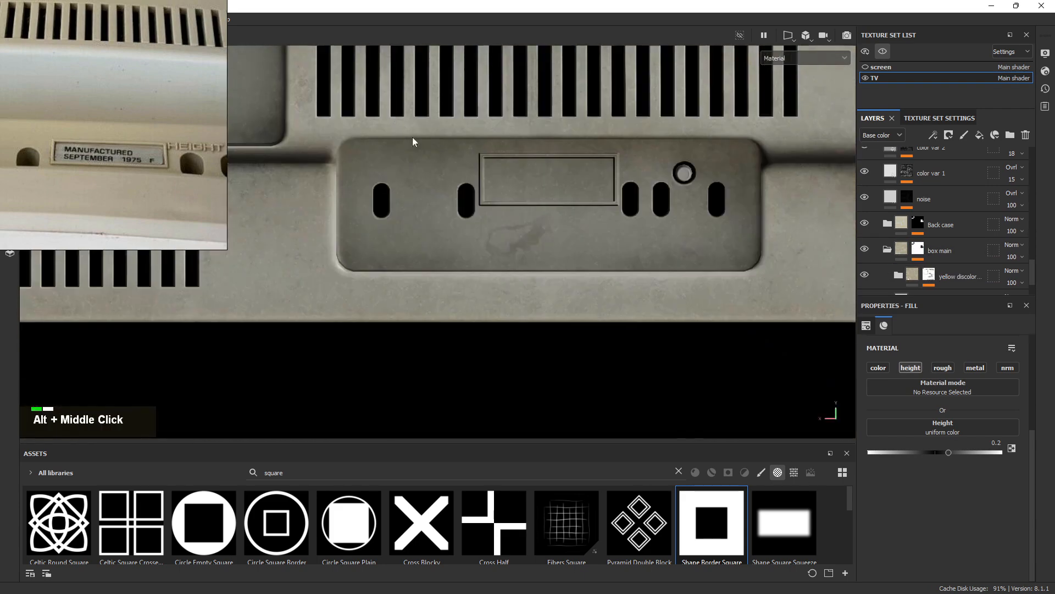
alt+right_drag(413, 141, 484, 165)
scroll(974, 261, down, 2)
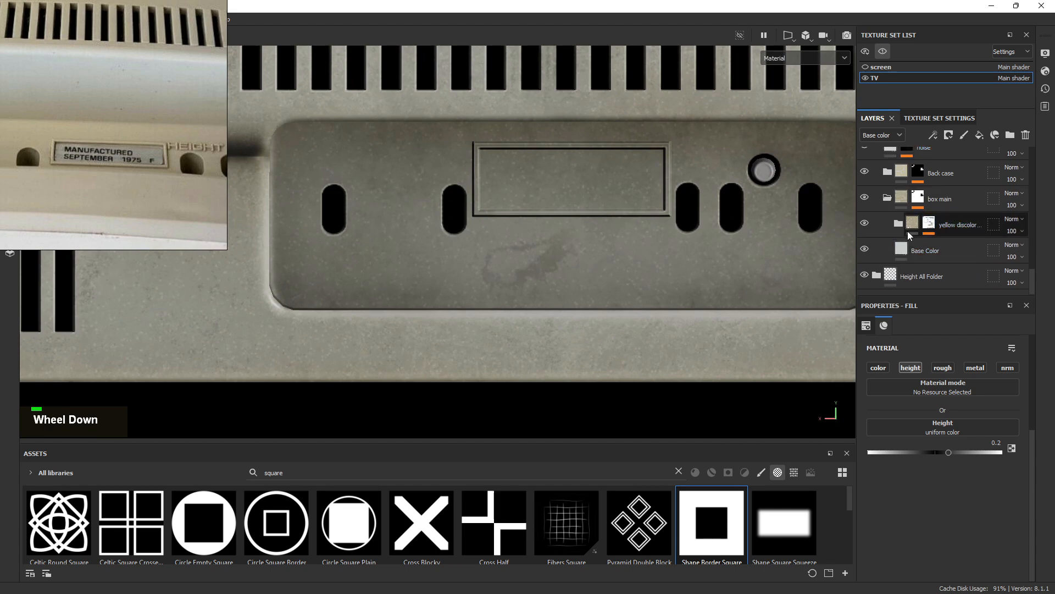
click(888, 198)
Inspect the colour settings of the noise and color var 2 layers
scroll(947, 233, up, 2)
scroll(949, 254, down, 2)
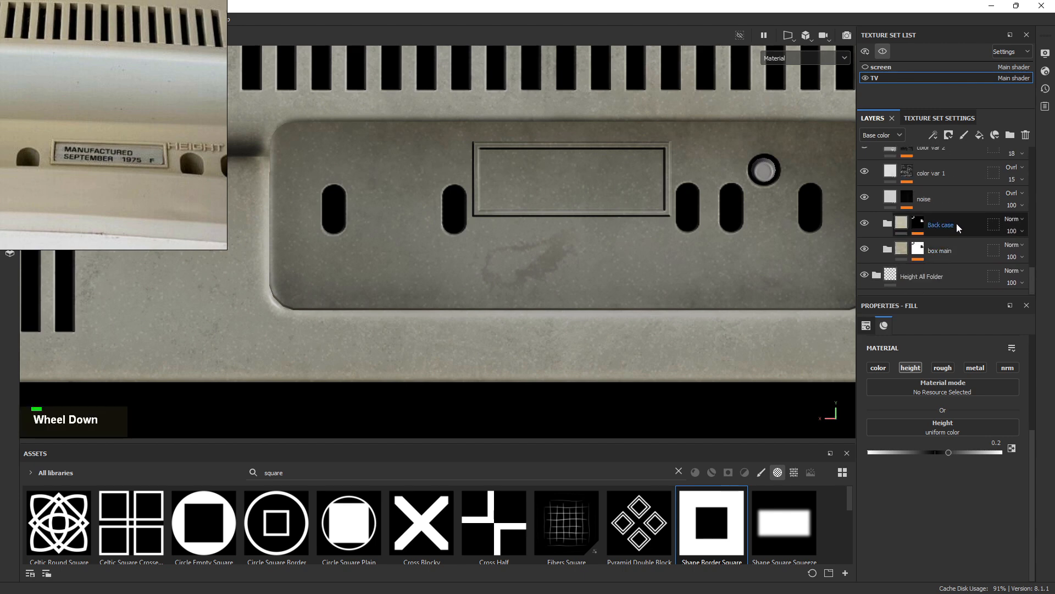
alt+right_drag(536, 224, 718, 245)
scroll(940, 220, up, 3)
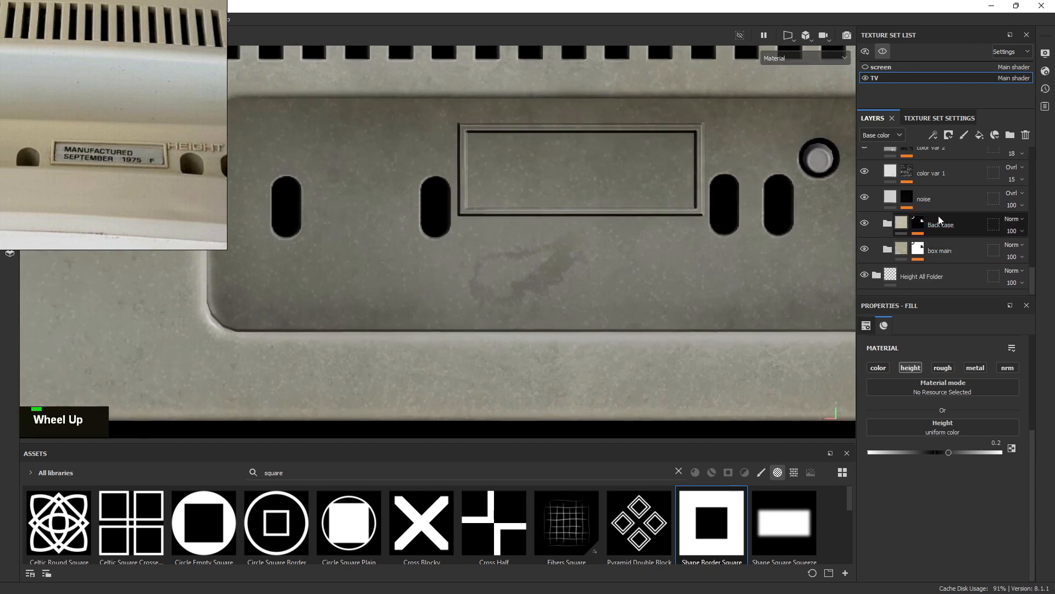
scroll(941, 236, down, 3)
click(952, 202)
alt+right_drag(616, 226, 813, 246)
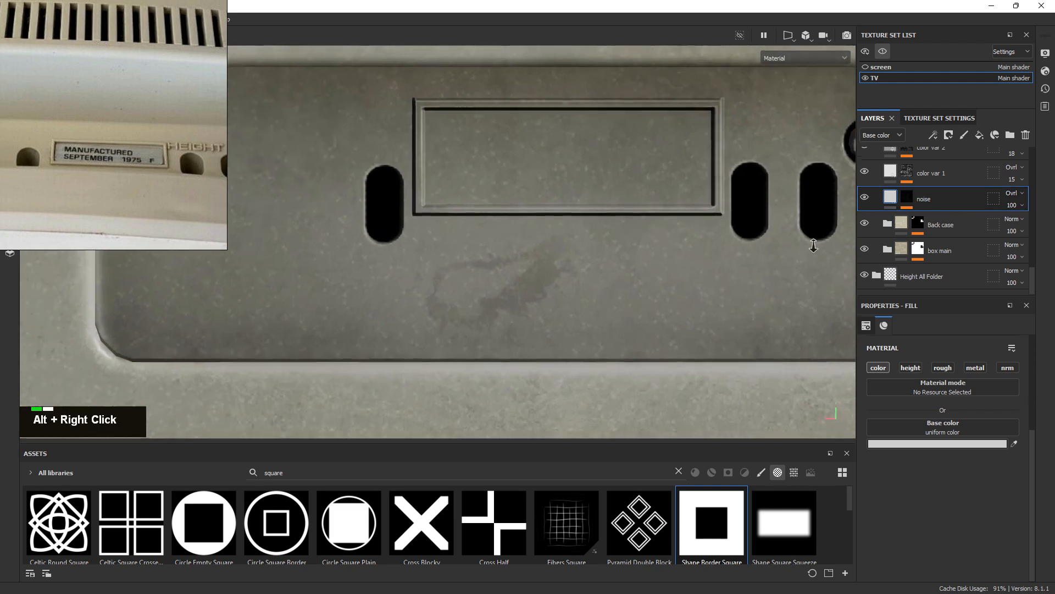
alt+middle_drag(813, 246, 716, 269)
scroll(949, 200, up, 3)
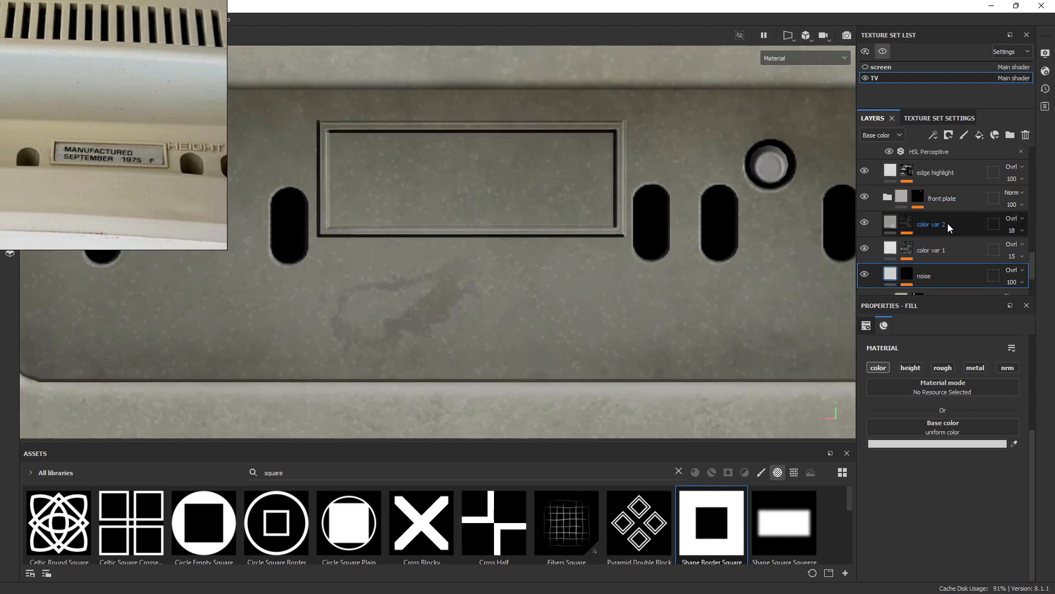
click(947, 223)
Select the front plate folder and expand then collapse it
click(958, 198)
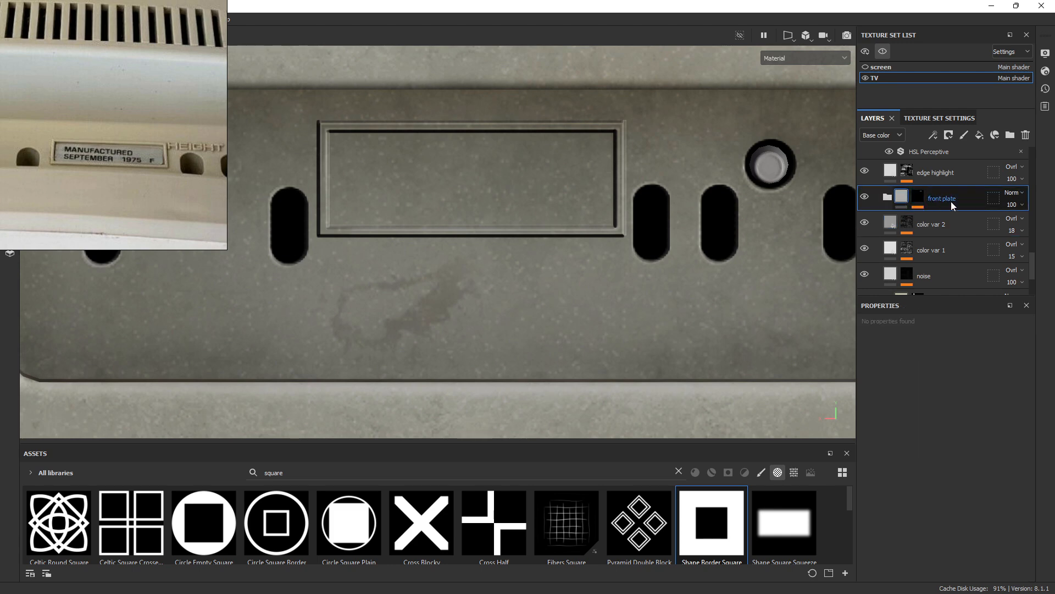
click(888, 198)
click(887, 198)
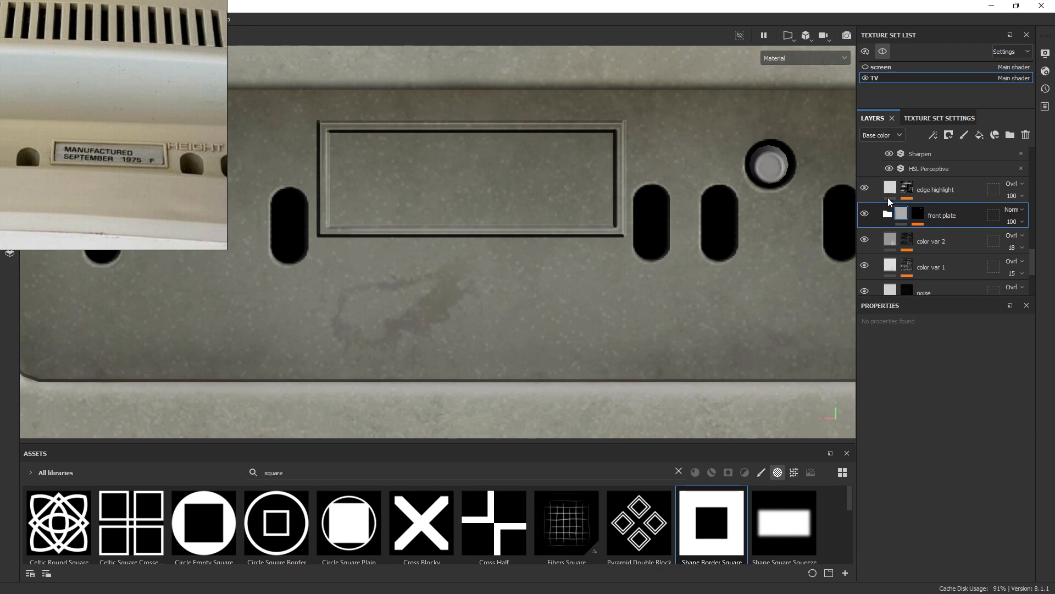
Rename the front plate folder to 'Plates'
double_click(949, 199)
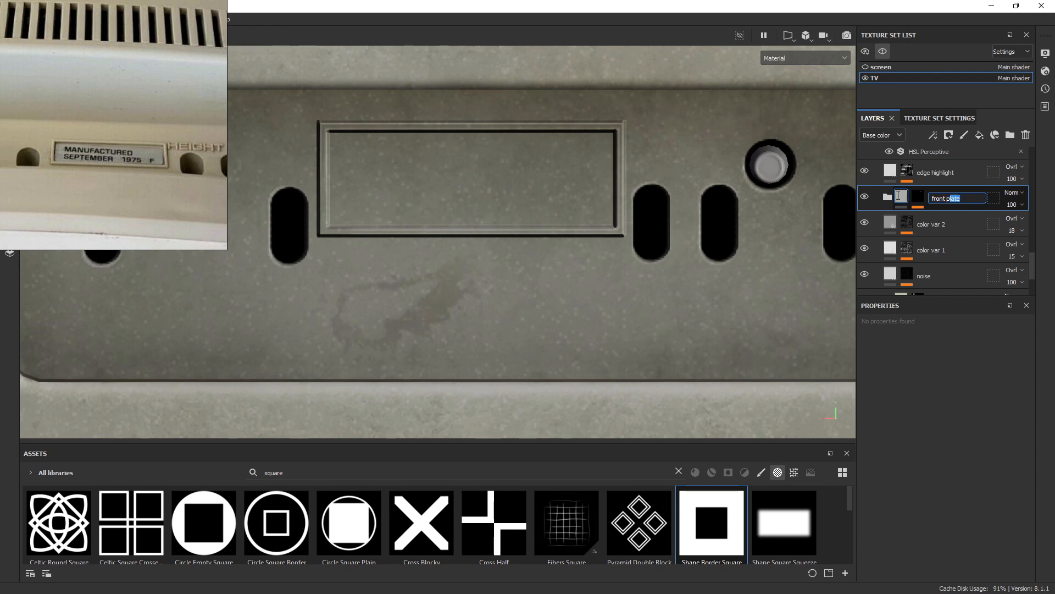
text(Platesd)
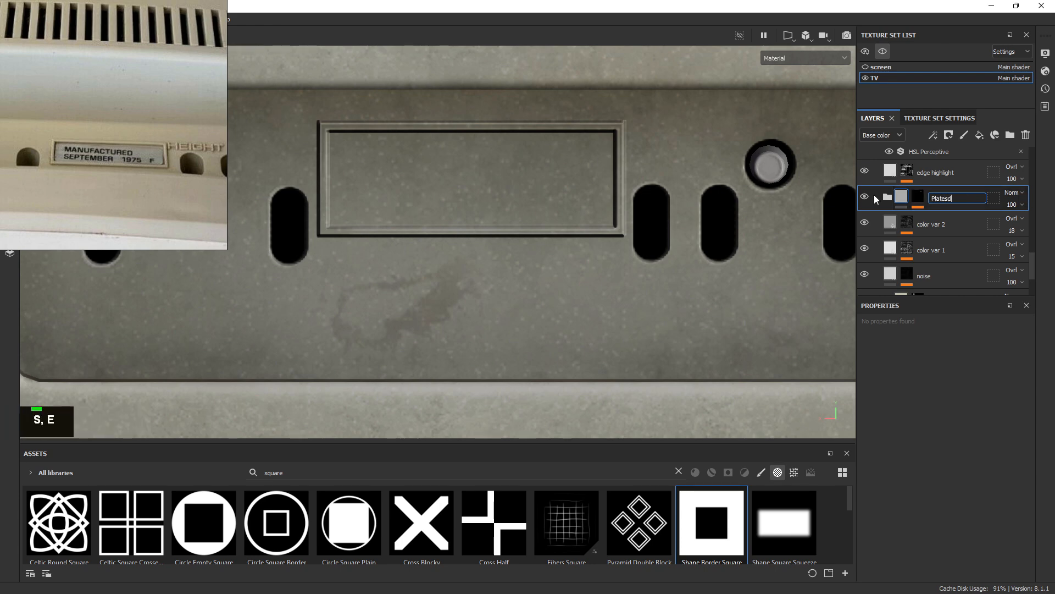
key(BackSpace)
key(Return)
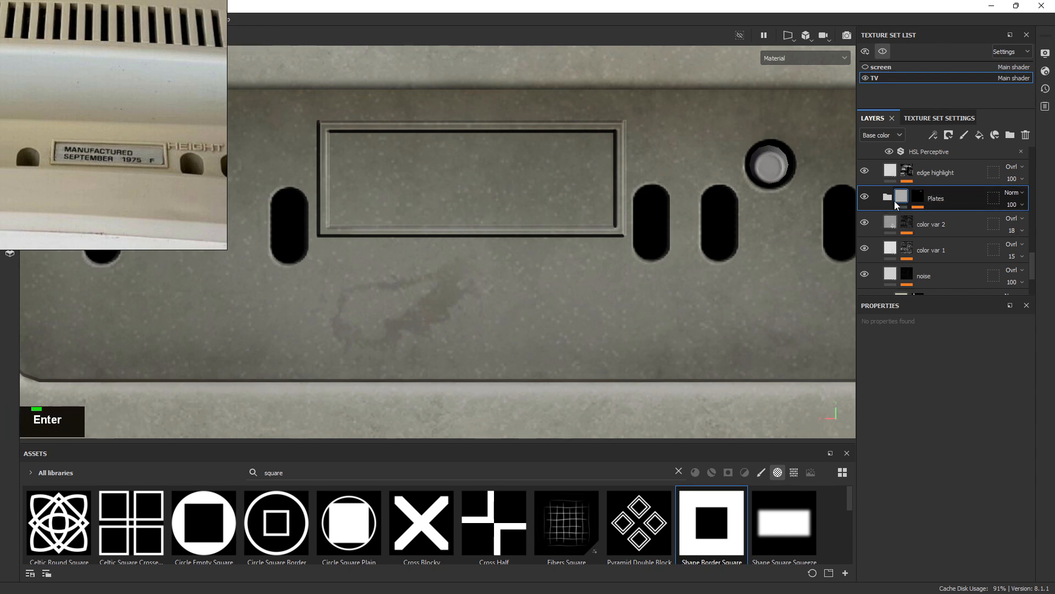
Expand Plates and rename its fill layer to 'base front'
click(887, 197)
double_click(929, 224)
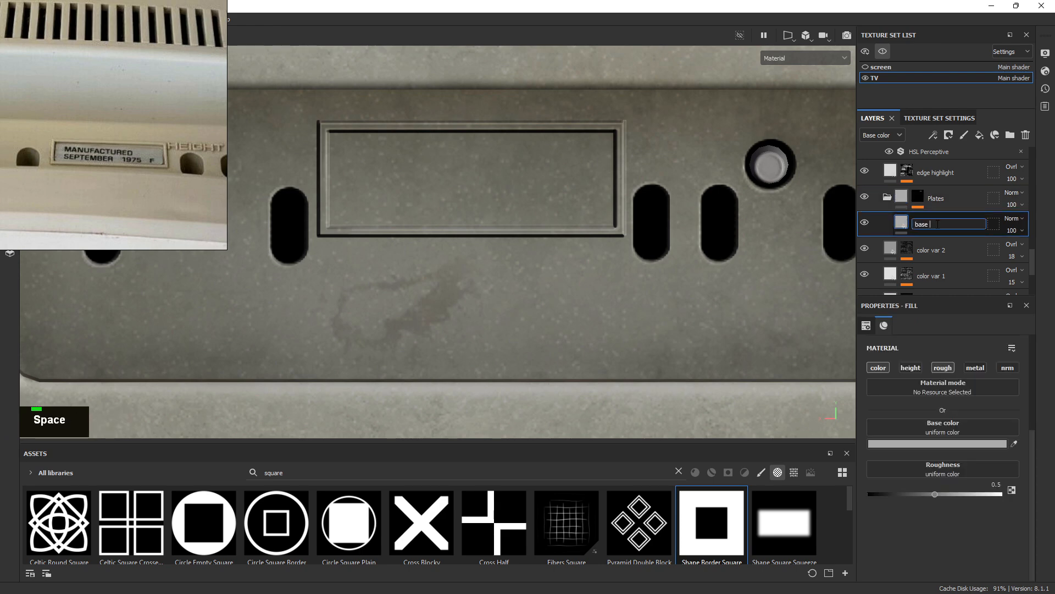
text(front)
key(Return)
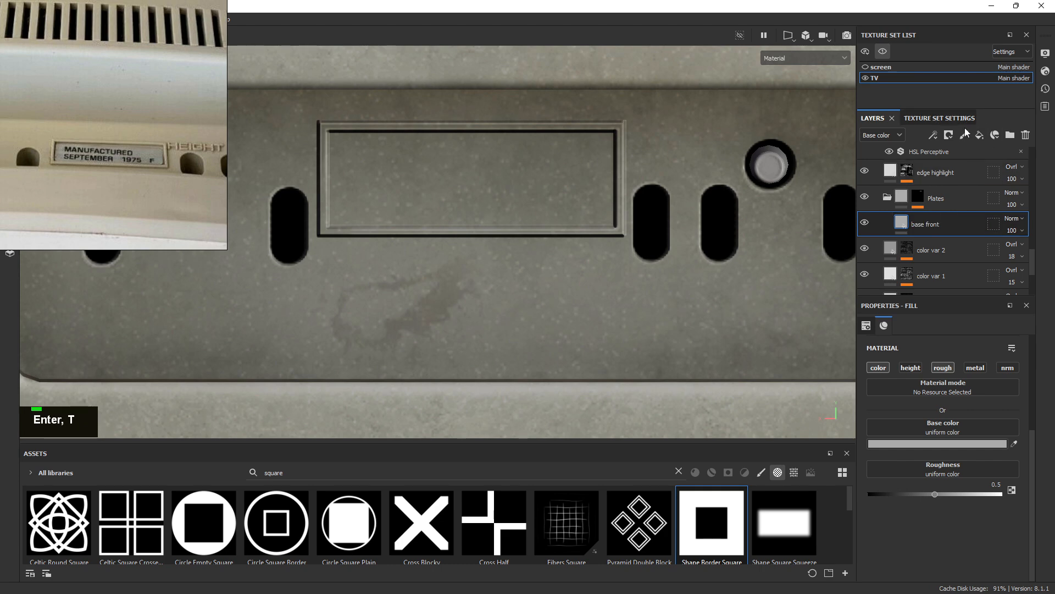
Delete the stray new fill, then duplicate base front and rename the copy 'base back'
double_click(934, 226)
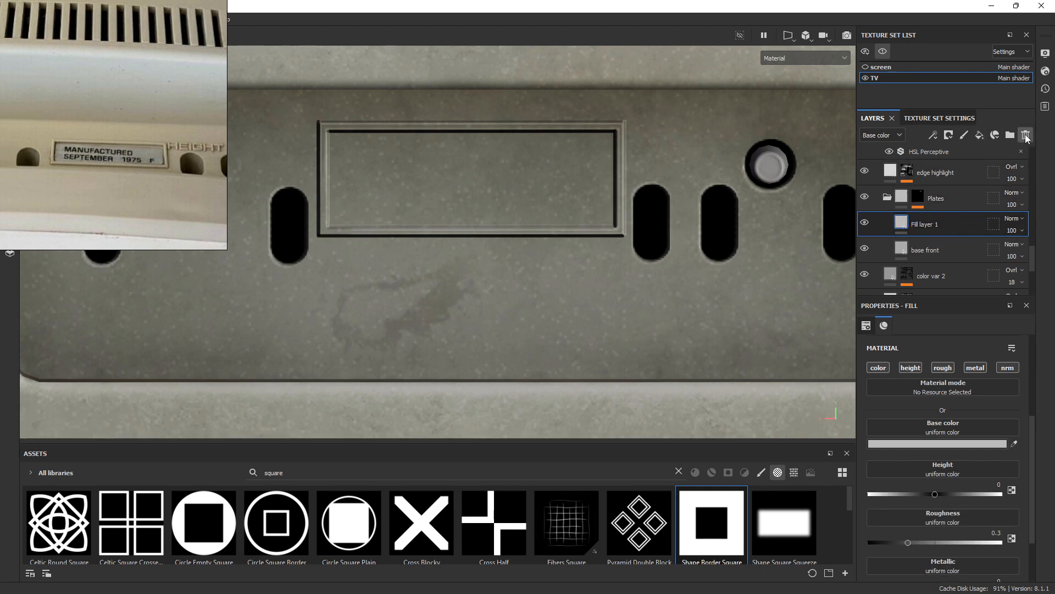
click(1026, 136)
right_click(937, 220)
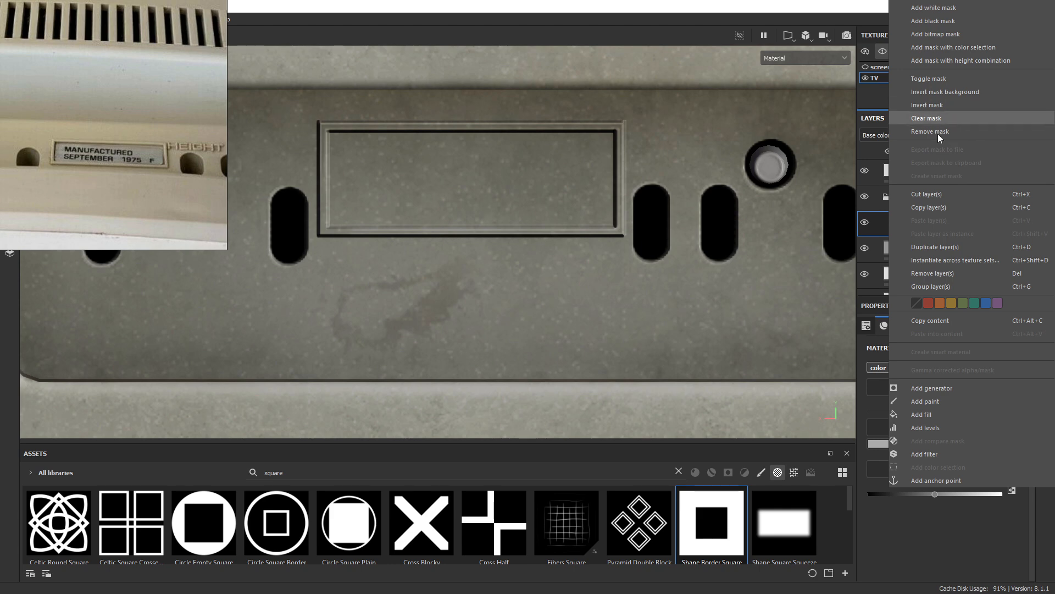
click(929, 247)
double_click(947, 224)
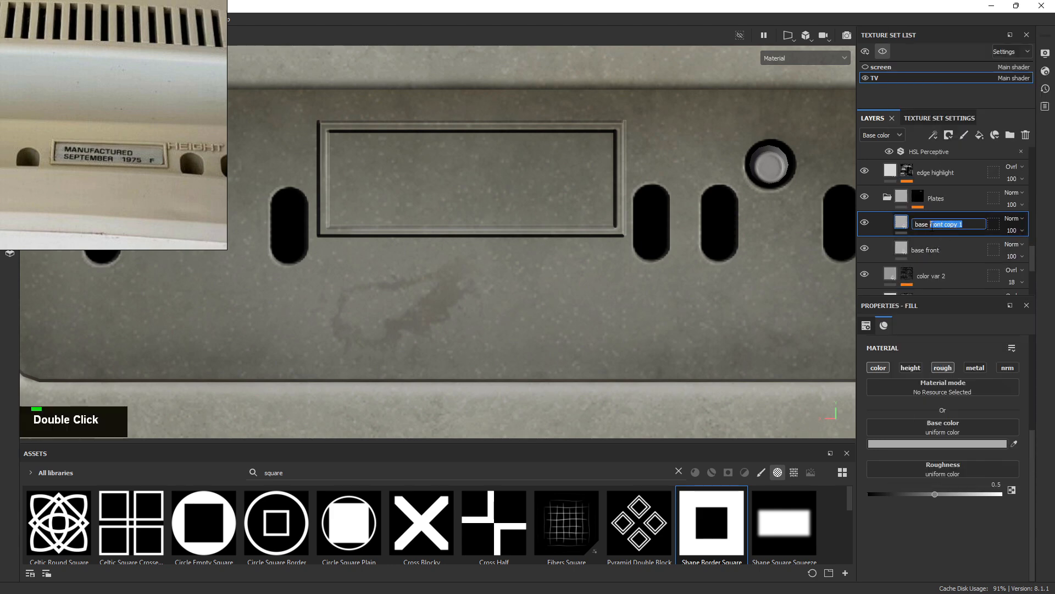
text(back)
key(Return)
alt+right_drag(473, 181, 893, 197)
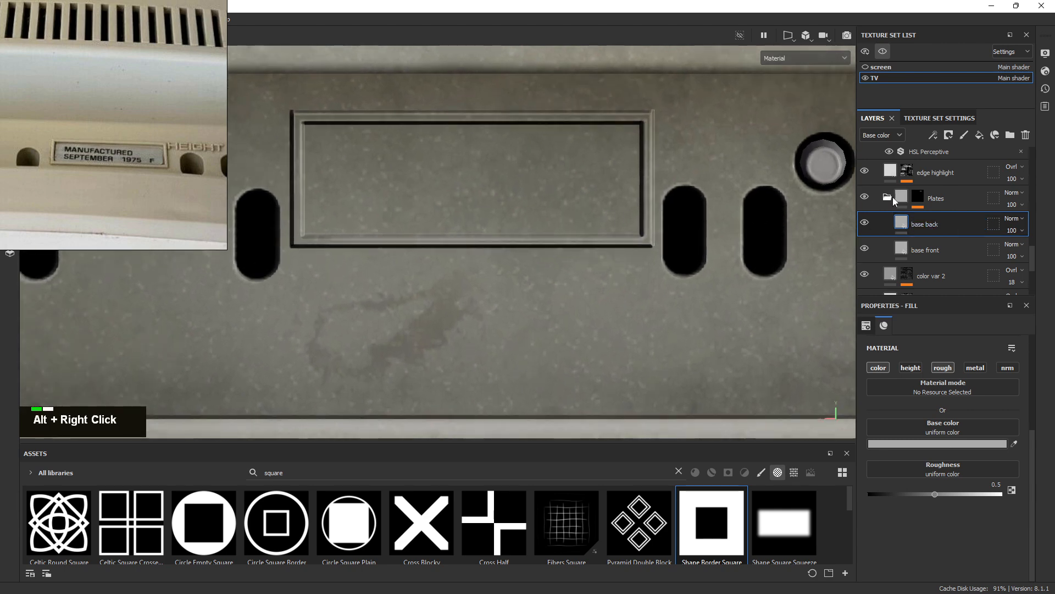
Add a second Fill effect to the Plates folder's mask
alt+click(919, 198)
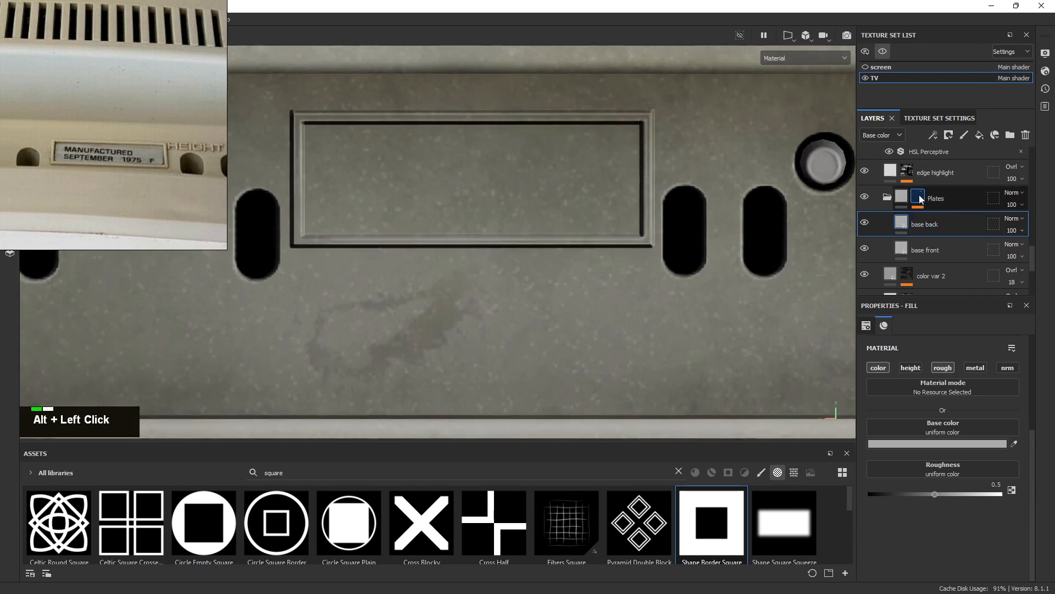
alt+right_drag(675, 214, 366, 144)
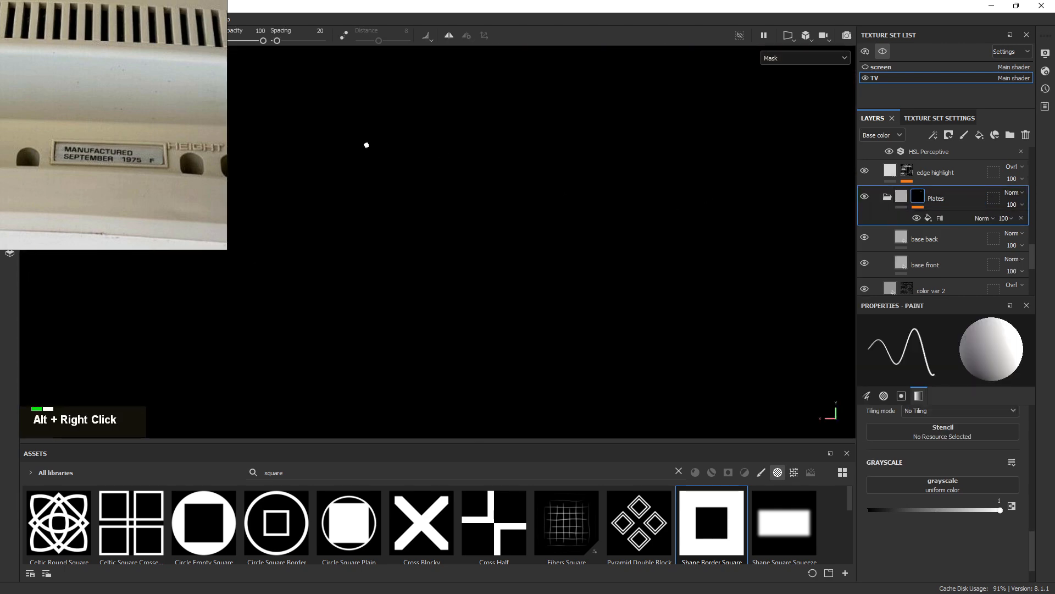
click(942, 220)
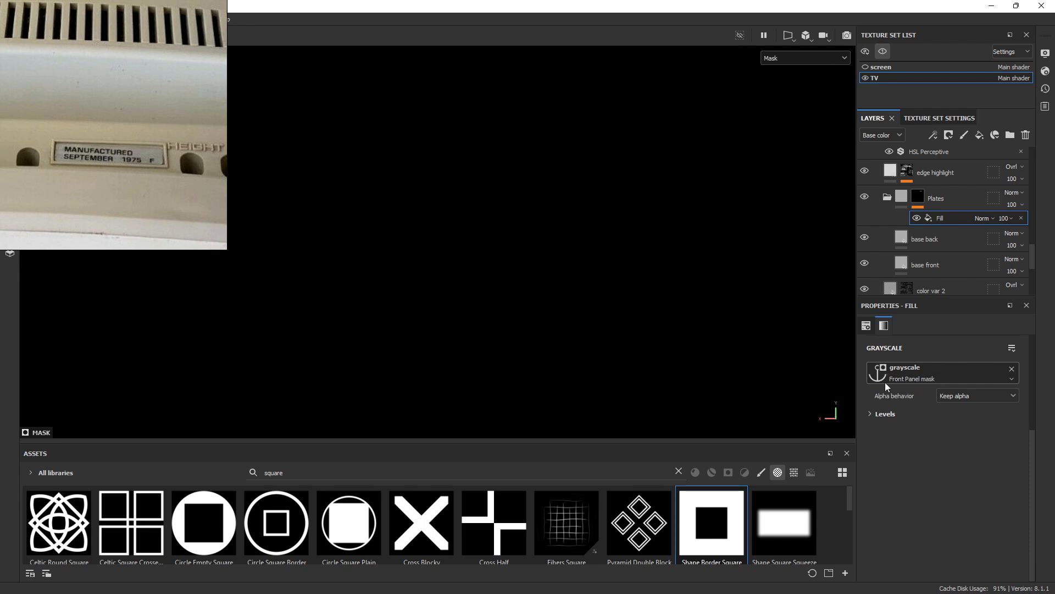
right_click(945, 214)
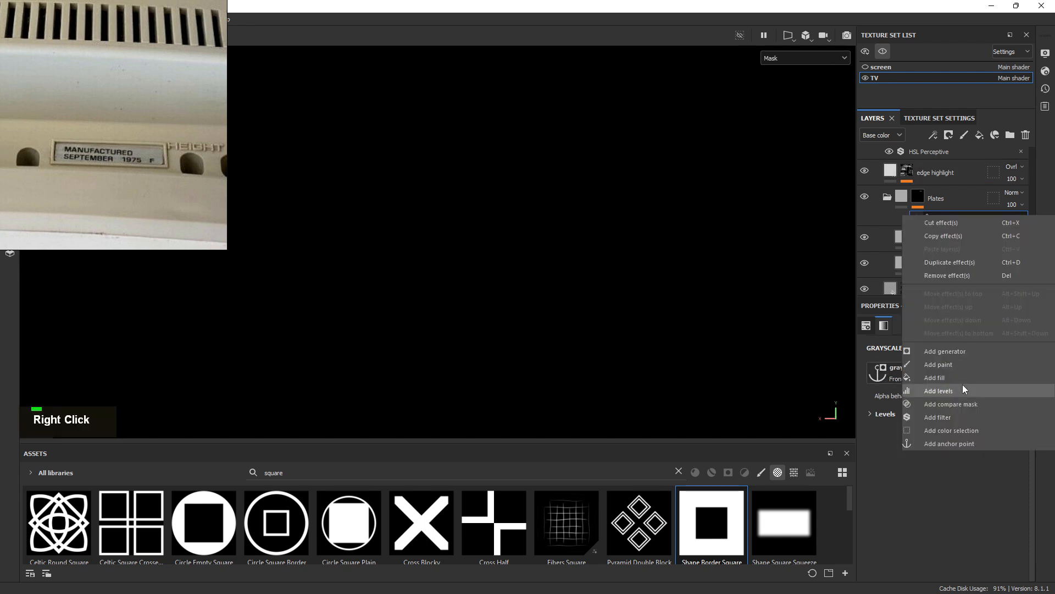
click(944, 378)
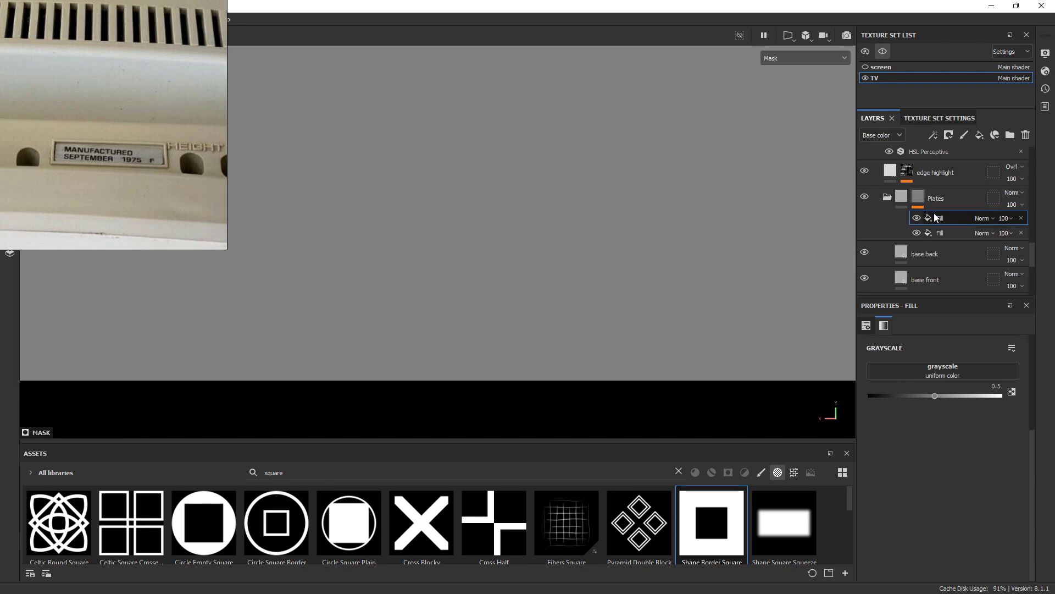
Add an anchor point to the Back Rectangle layer's mask
scroll(918, 240, down, 3)
scroll(913, 228, down, 4)
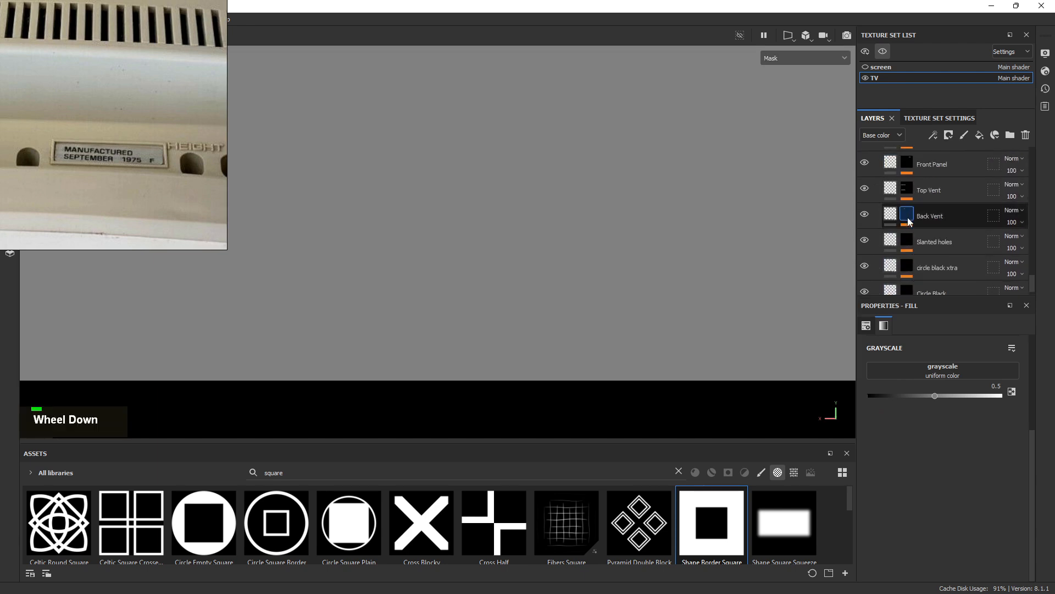
scroll(910, 212, up, 2)
scroll(909, 211, up, 3)
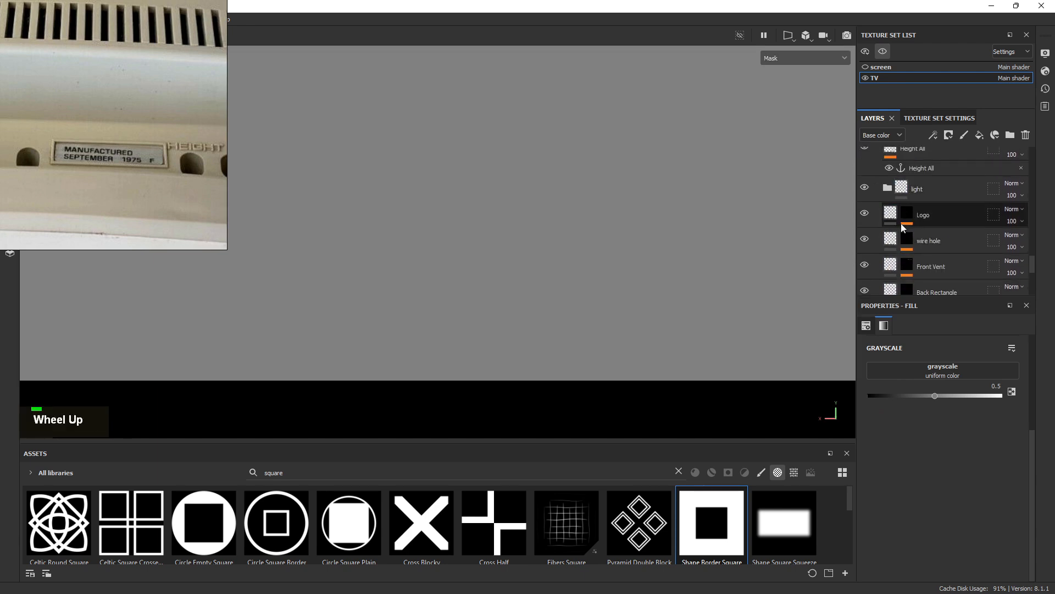
scroll(918, 242, up, 3)
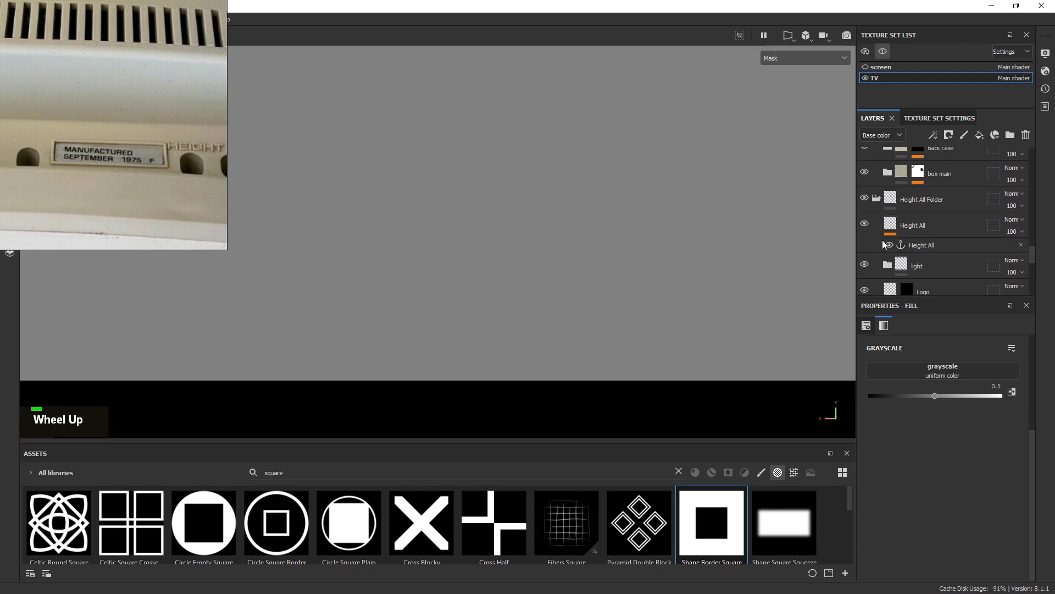
scroll(901, 235, down, 3)
scroll(910, 229, down, 3)
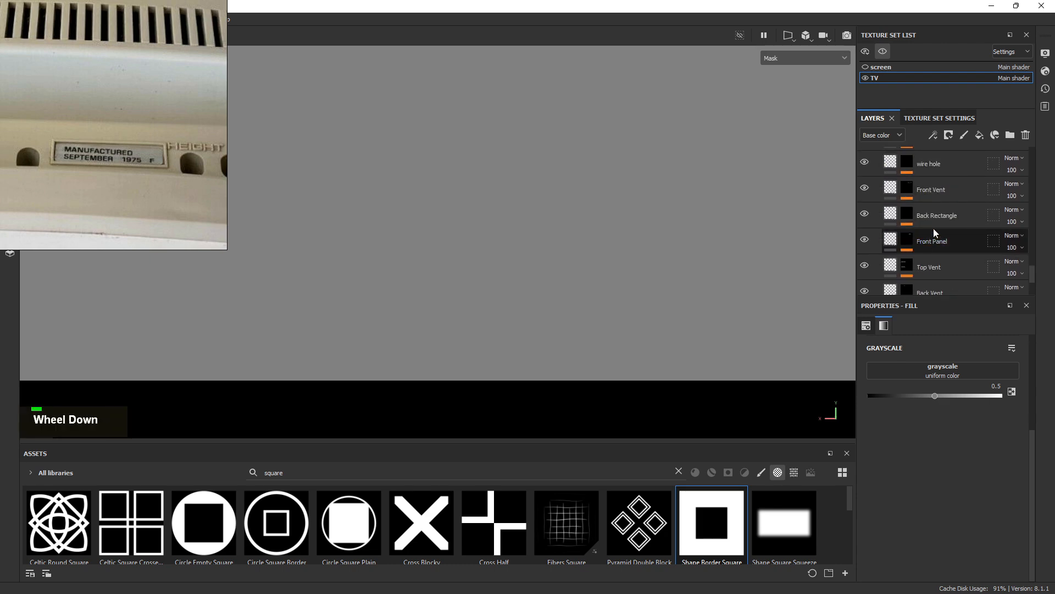
click(907, 214)
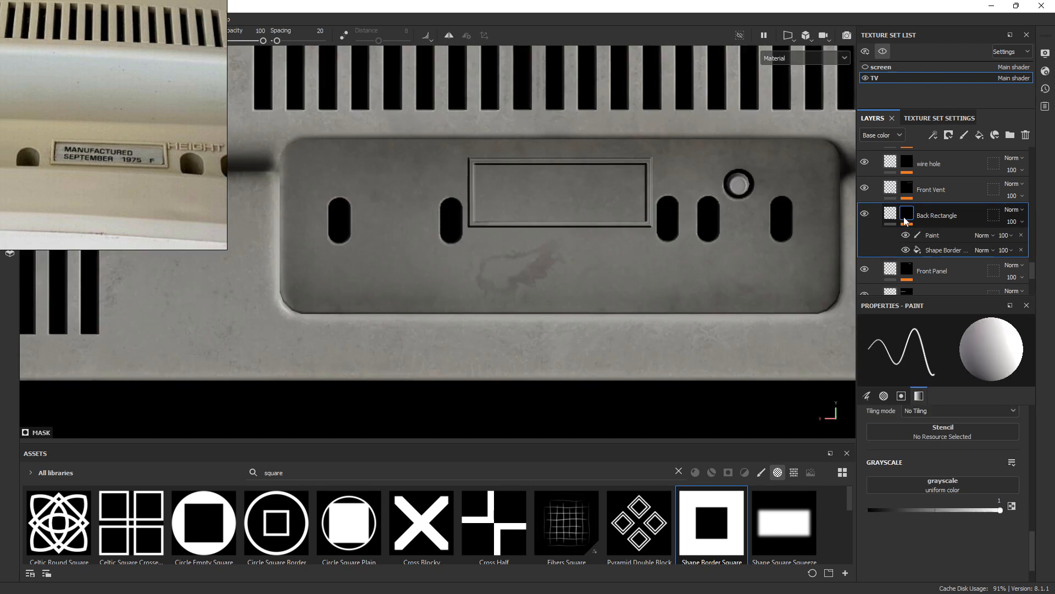
right_click(907, 217)
click(942, 435)
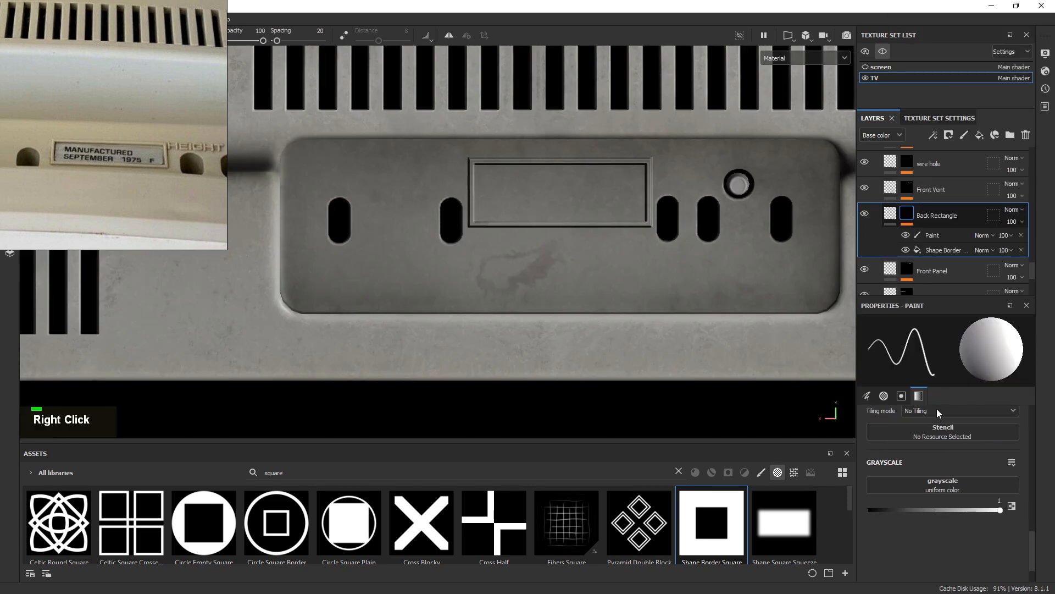
click(887, 215)
scroll(929, 230, up, 5)
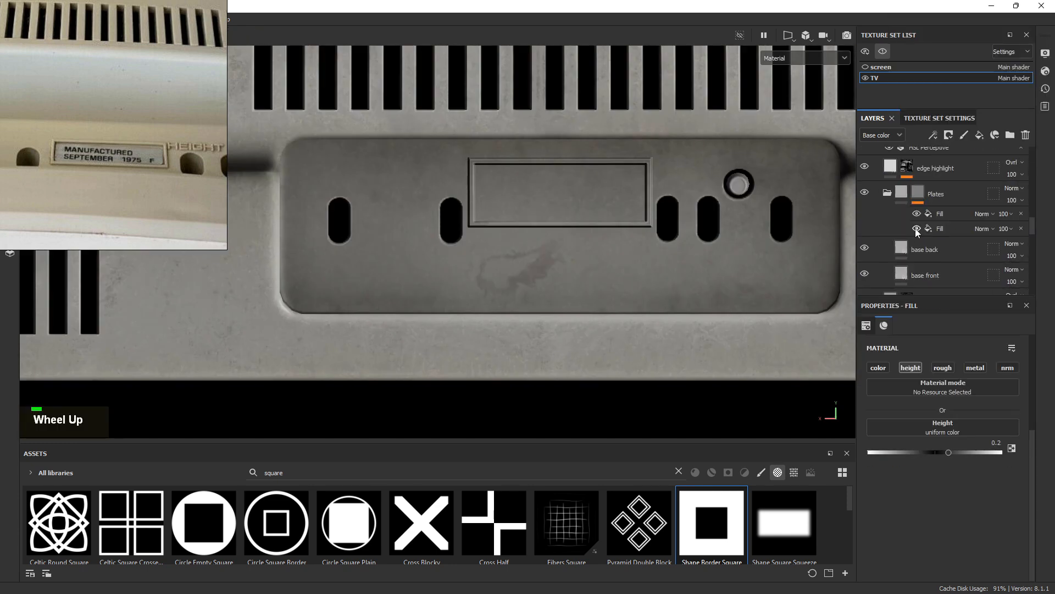
Set the first Plates mask Fill's grayscale to the Back Rectangle mask anchor point
click(936, 214)
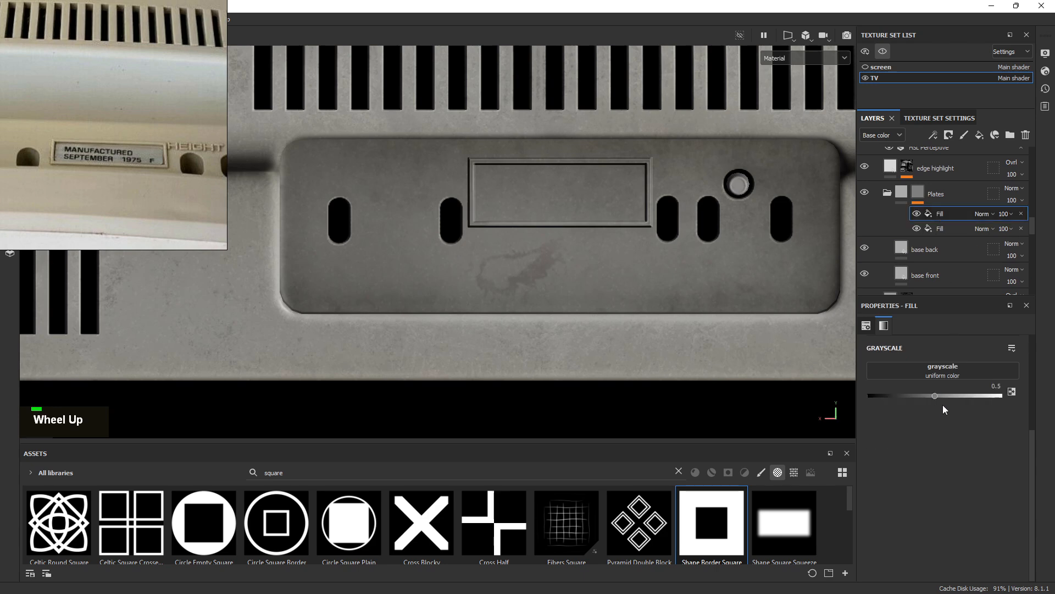
click(944, 369)
click(971, 379)
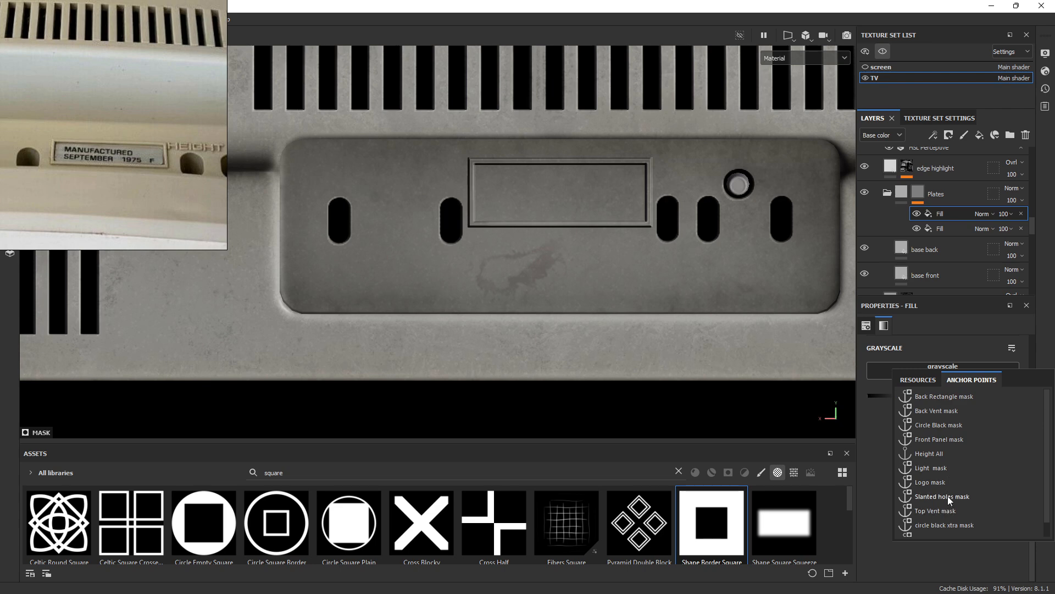
scroll(942, 433, down, 2)
scroll(942, 433, up, 2)
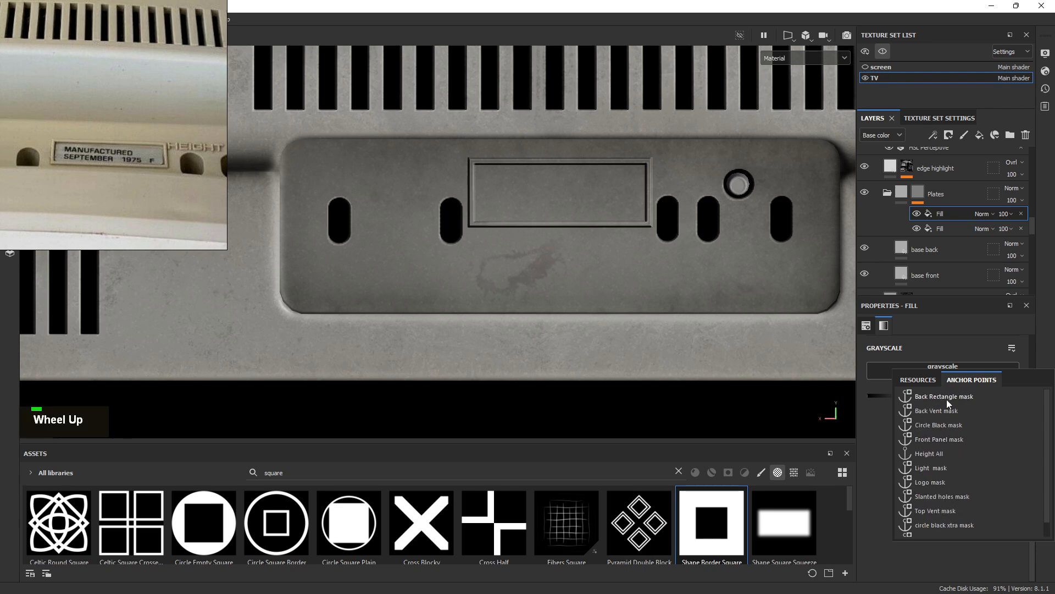
click(942, 395)
Preview the Plates folder mask alone, return to the material view, and zoom in on the plate
alt+middle_drag(632, 250, 550, 190)
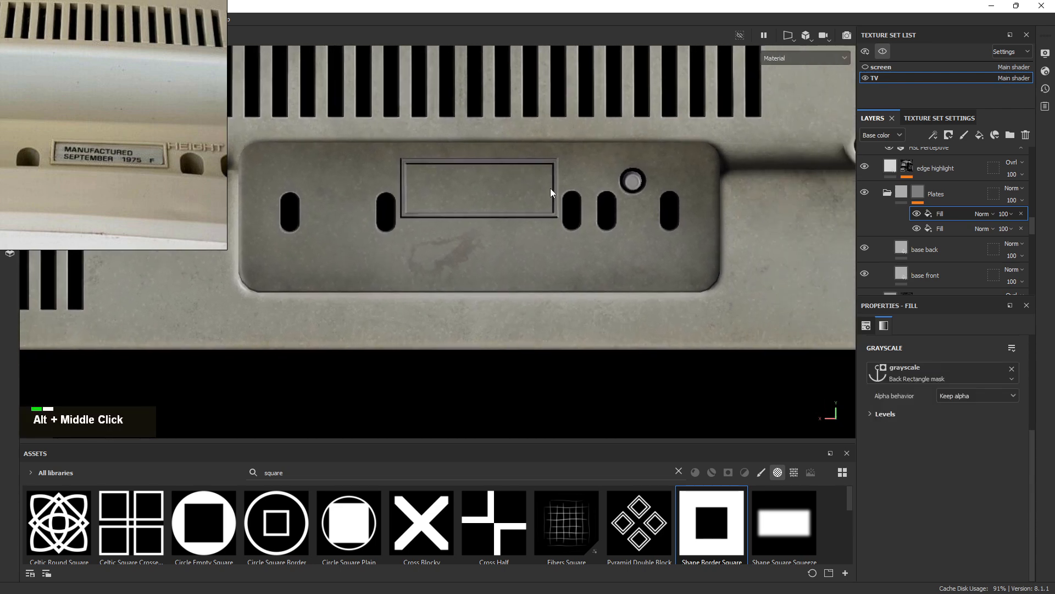
alt+click(921, 193)
key(m)
alt+right_drag(507, 219, 748, 285)
alt+middle_drag(617, 229, 613, 235)
shift+right_drag(612, 235, 776, 265)
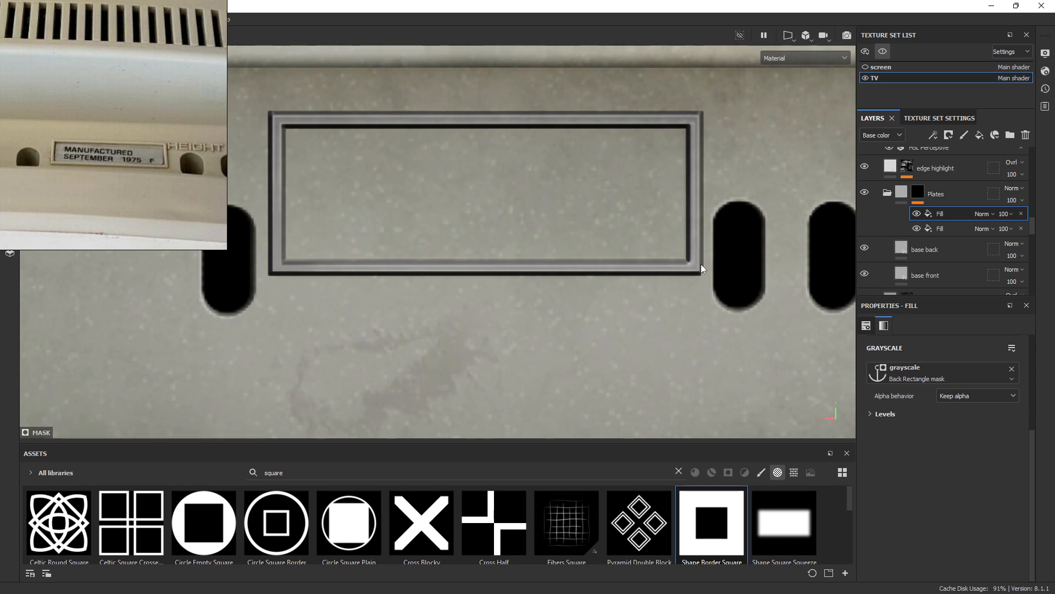
click(954, 229)
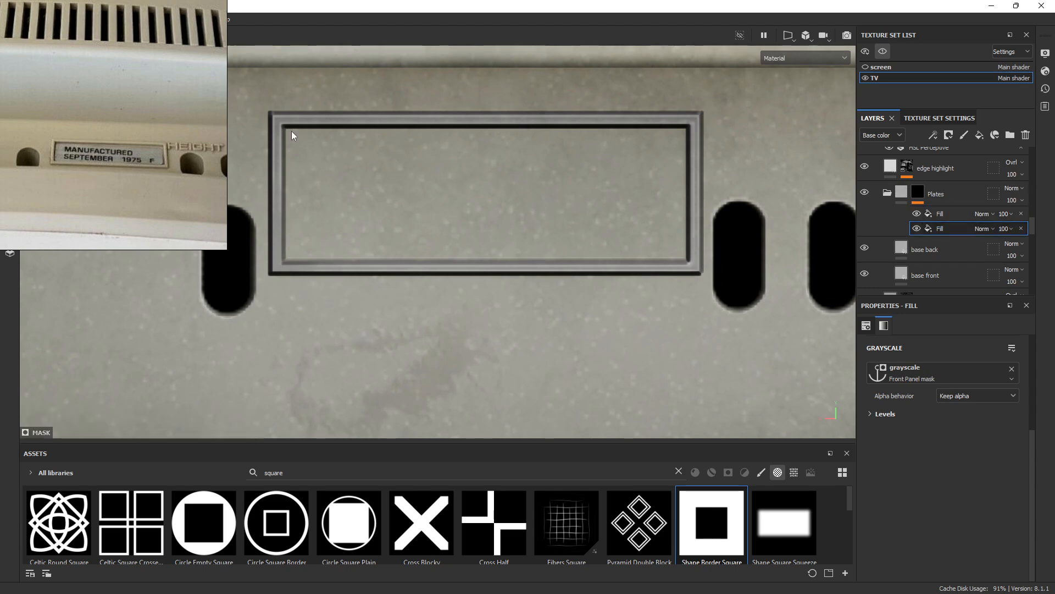
Add a Paint effect to the Plates mask and paint down the inner rectangle's left side
right_click(954, 228)
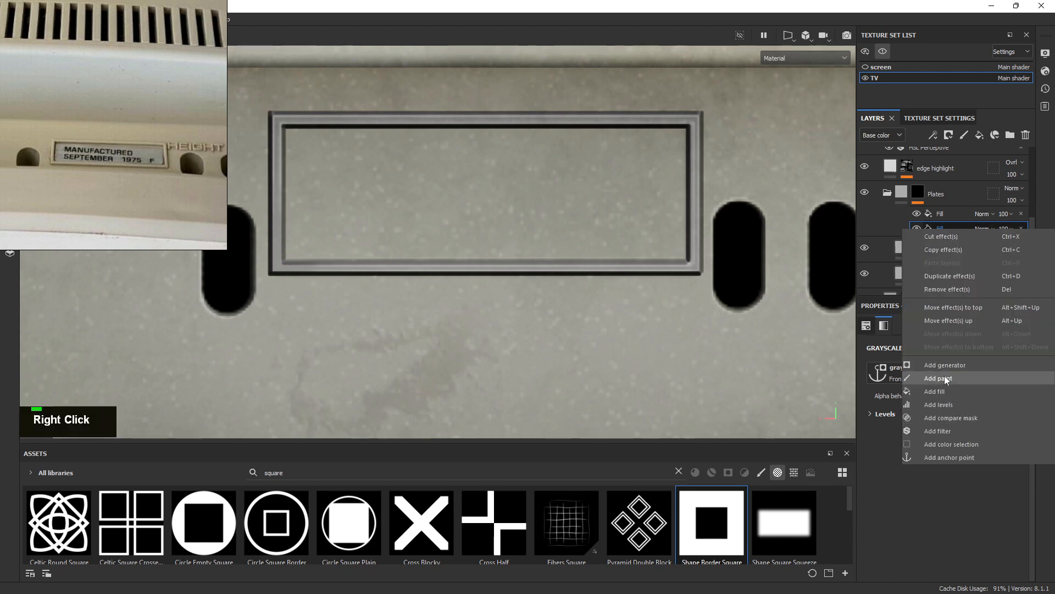
click(944, 378)
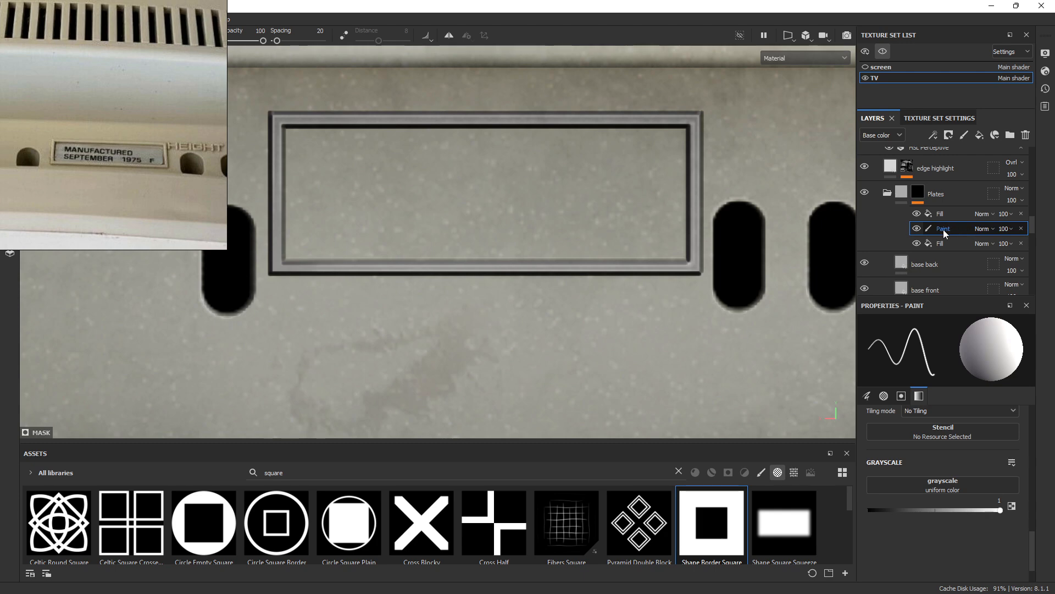
ctrl+right_drag(420, 174, 414, 175)
alt+middle_drag(413, 175, 378, 158)
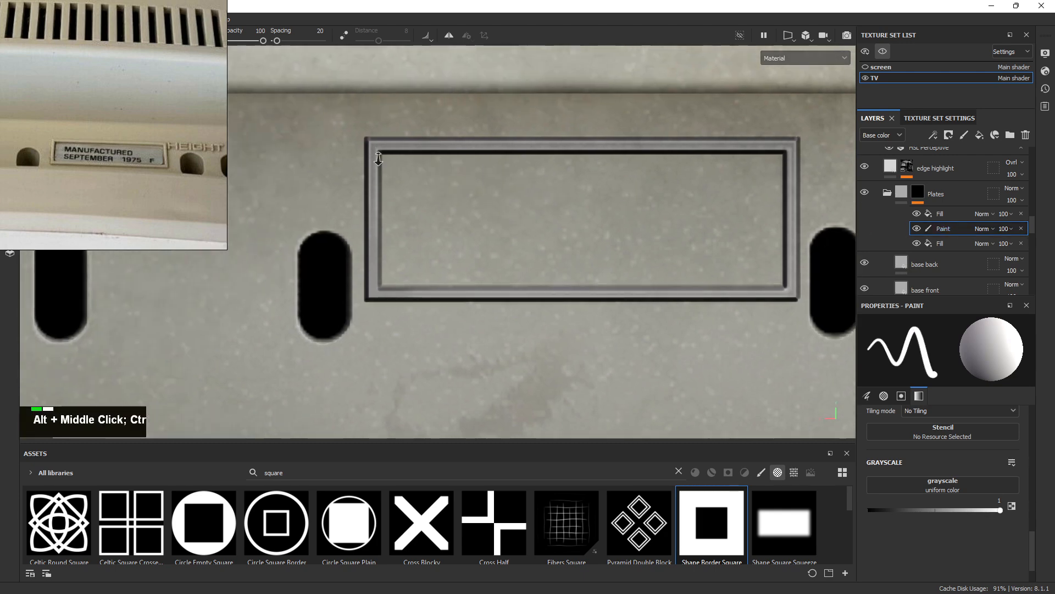
alt+right_drag(378, 159, 448, 195)
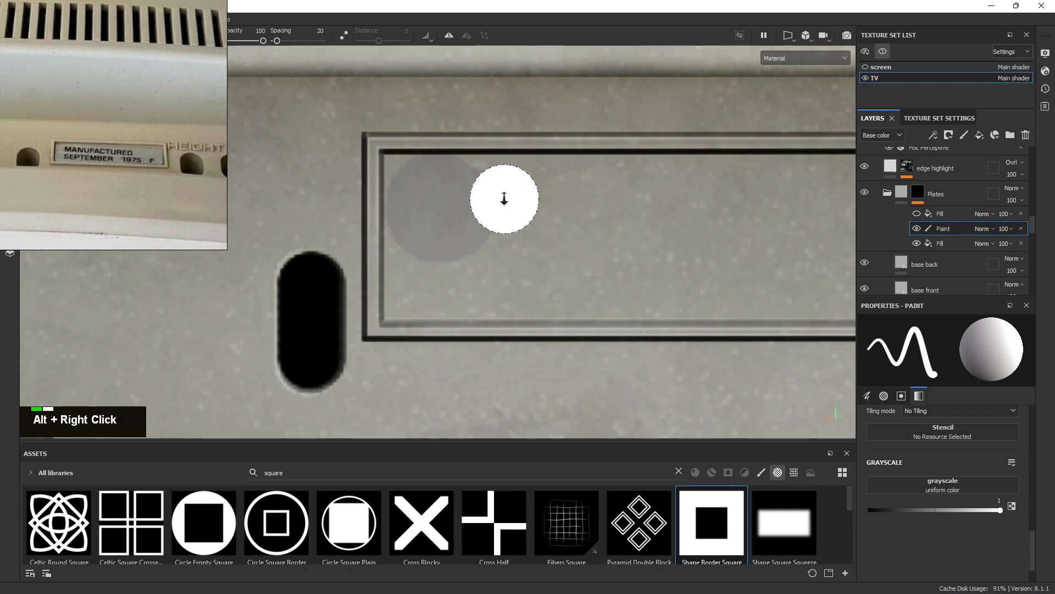
mouse_move(502, 198)
alt+right_down()
mouse_move(443, 198)
mouse_move(452, 192)
mouse_move(407, 172)
alt+right_up()
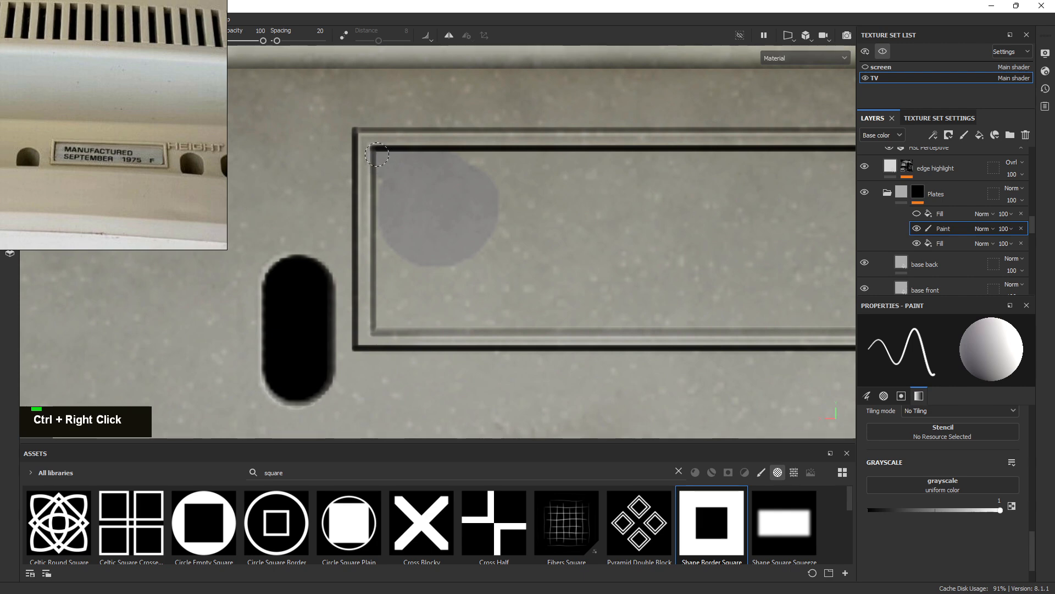
drag(381, 280, 385, 304)
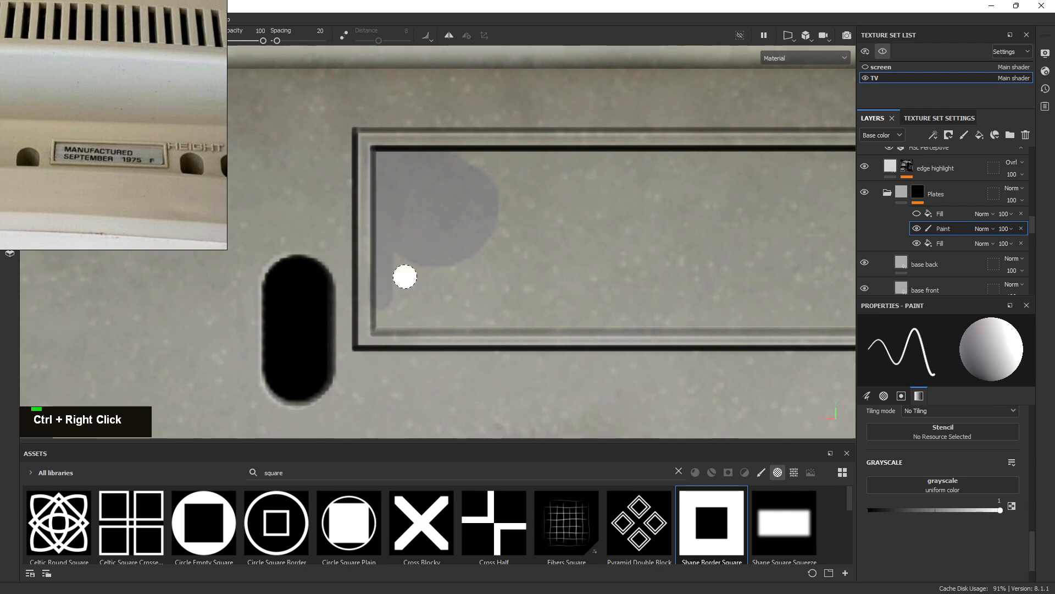
Switch to the 2D UV view and paint across the bottom and upper band of the inner rectangle
click(789, 37)
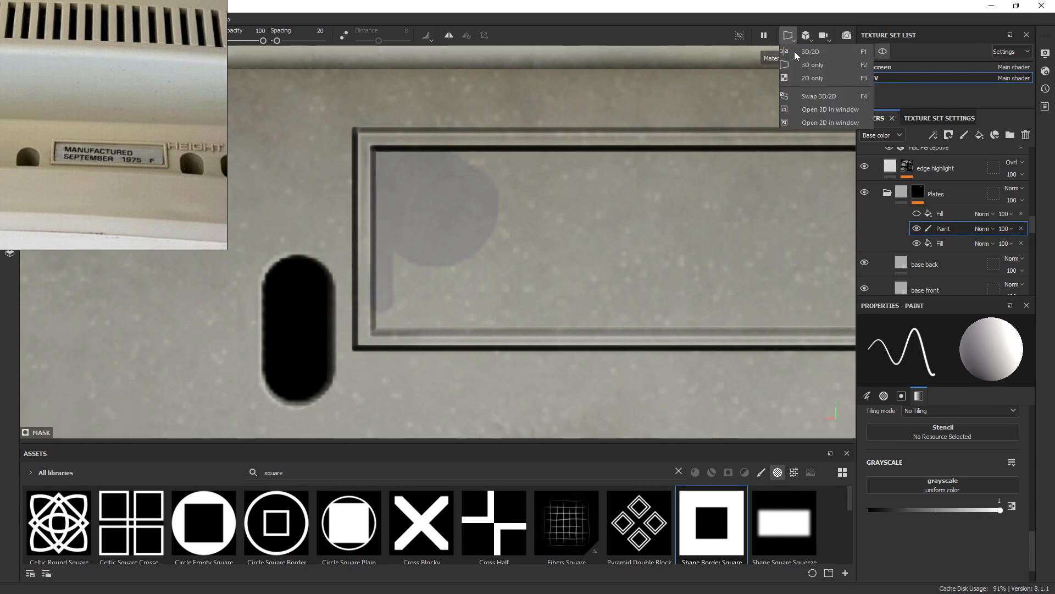
click(818, 77)
mouse_move(569, 209)
alt+right_down()
mouse_move(478, 187)
mouse_move(867, 443)
alt+right_up()
alt+middle_drag(598, 348, 506, 164)
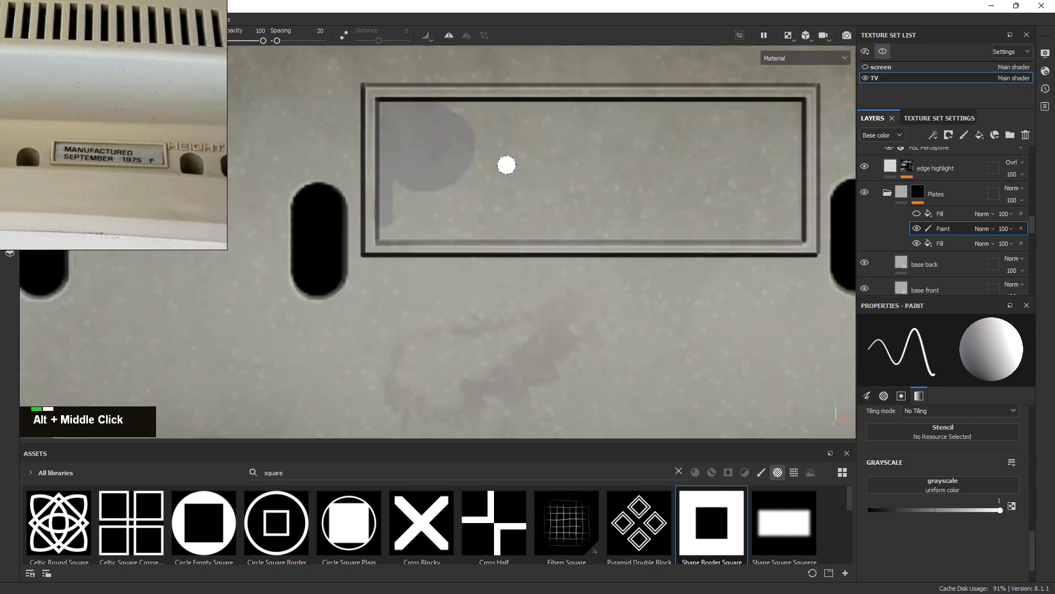
alt+right_drag(507, 165, 503, 214)
mouse_move(360, 250)
mouse_down()
mouse_move(541, 250)
mouse_move(405, 225)
mouse_up()
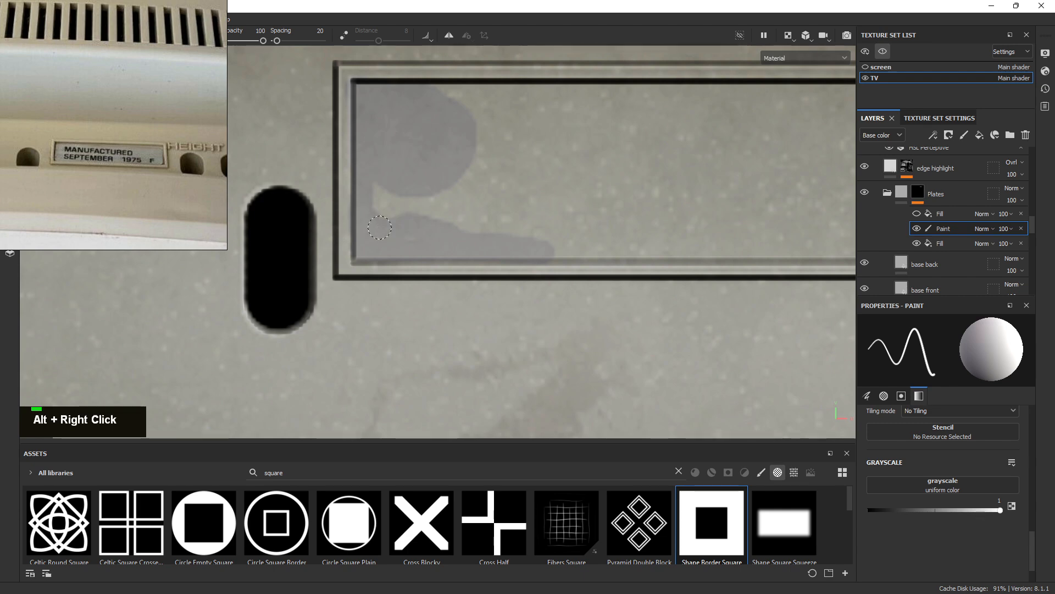
ctrl+right_drag(413, 182, 445, 183)
mouse_move(428, 177)
mouse_down()
mouse_move(438, 149)
mouse_move(523, 118)
mouse_move(429, 116)
mouse_up()
mouse_move(539, 111)
mouse_down()
mouse_move(742, 115)
mouse_move(508, 175)
mouse_up()
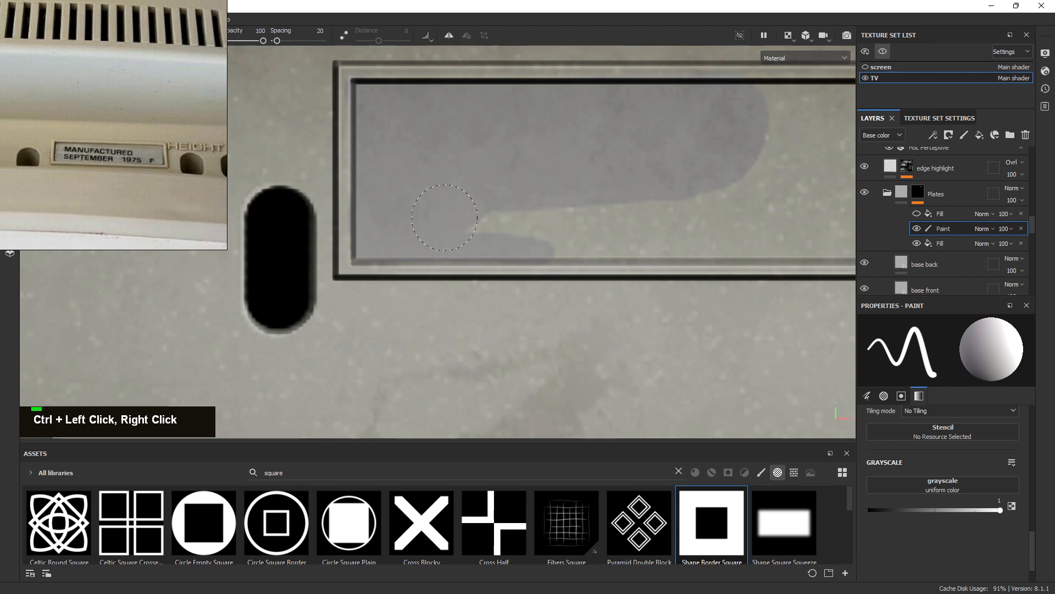
drag(445, 217, 806, 207)
Shrink the brush and check the painted rectangle's lower edges in the UV view
alt+middle_drag(806, 208, 528, 208)
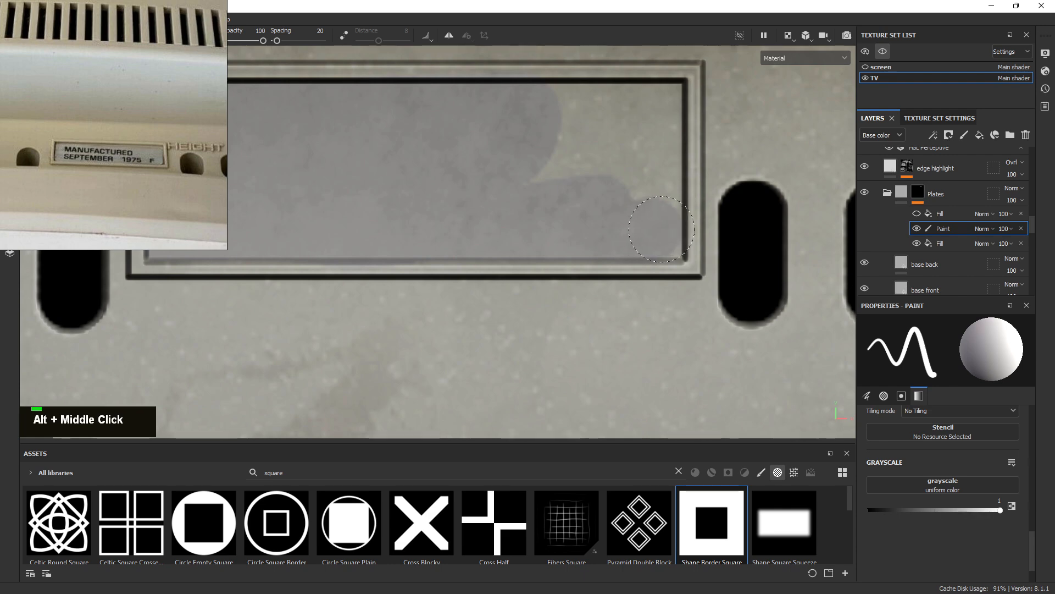
ctrl+right_drag(641, 231, 656, 231)
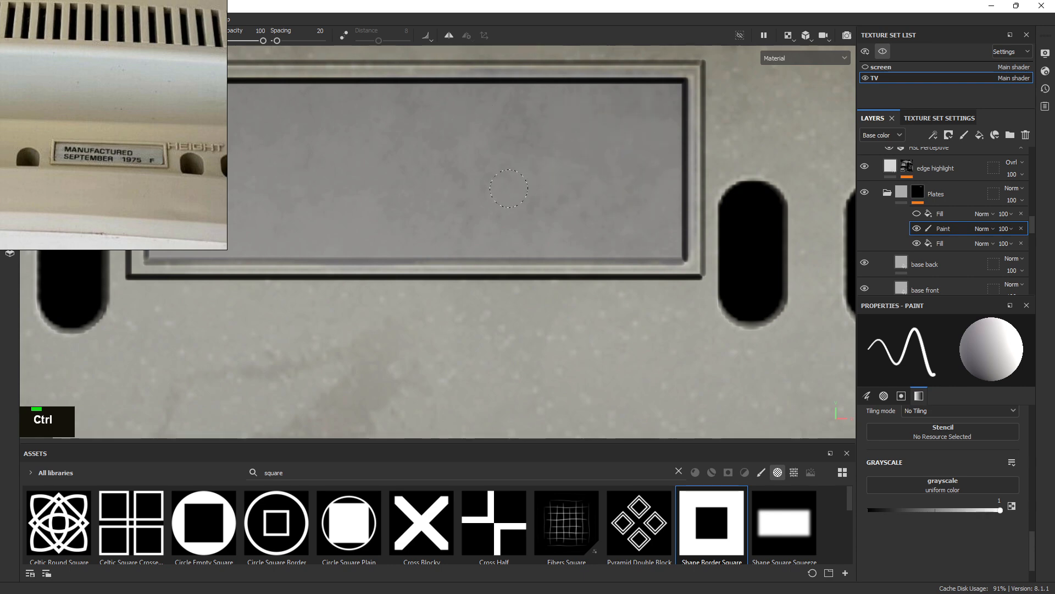
alt+right_drag(509, 189, 506, 195)
alt+middle_drag(506, 196, 688, 195)
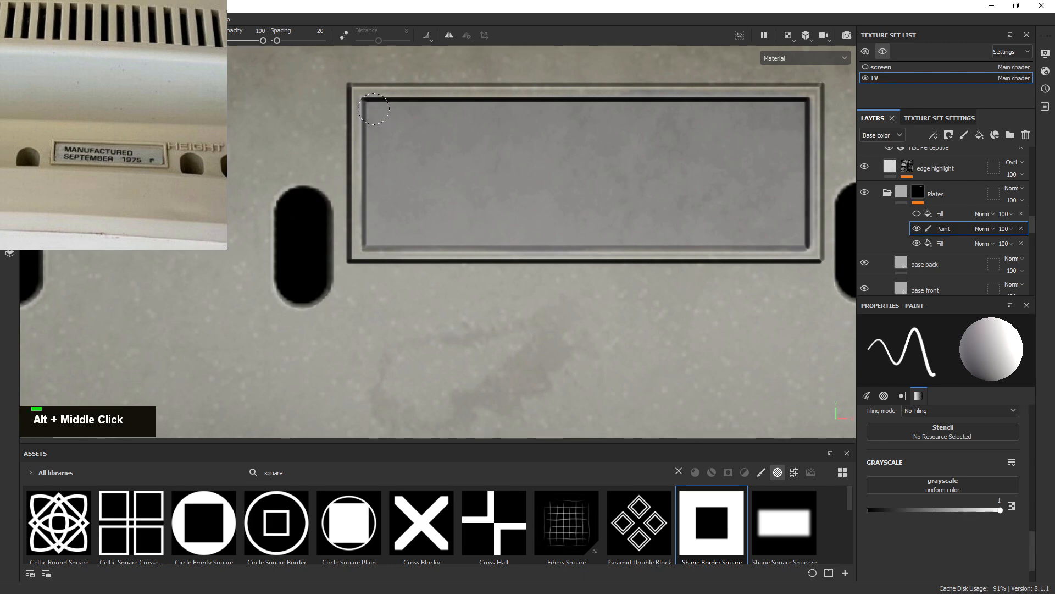
mouse_move(372, 231)
alt+right_down()
mouse_move(474, 259)
mouse_move(413, 241)
alt+right_up()
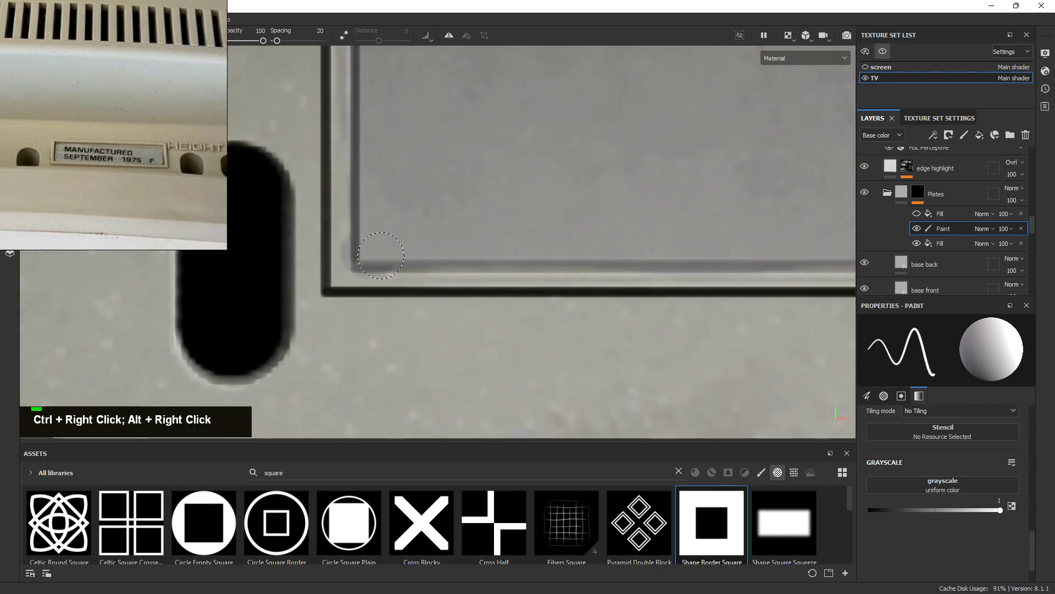
alt+middle_drag(712, 229, 473, 224)
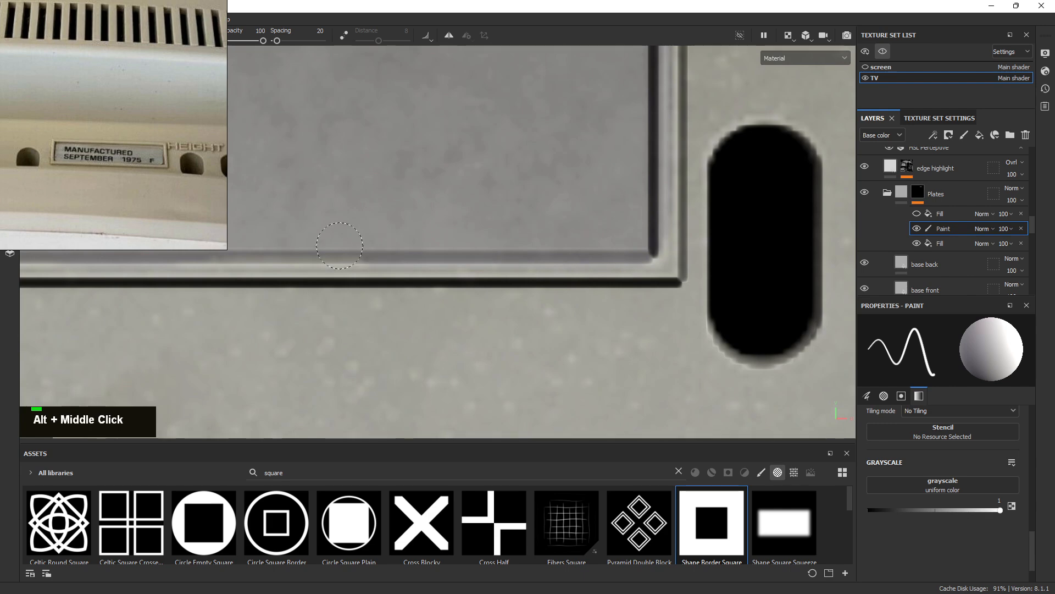
alt+middle_drag(429, 219, 570, 231)
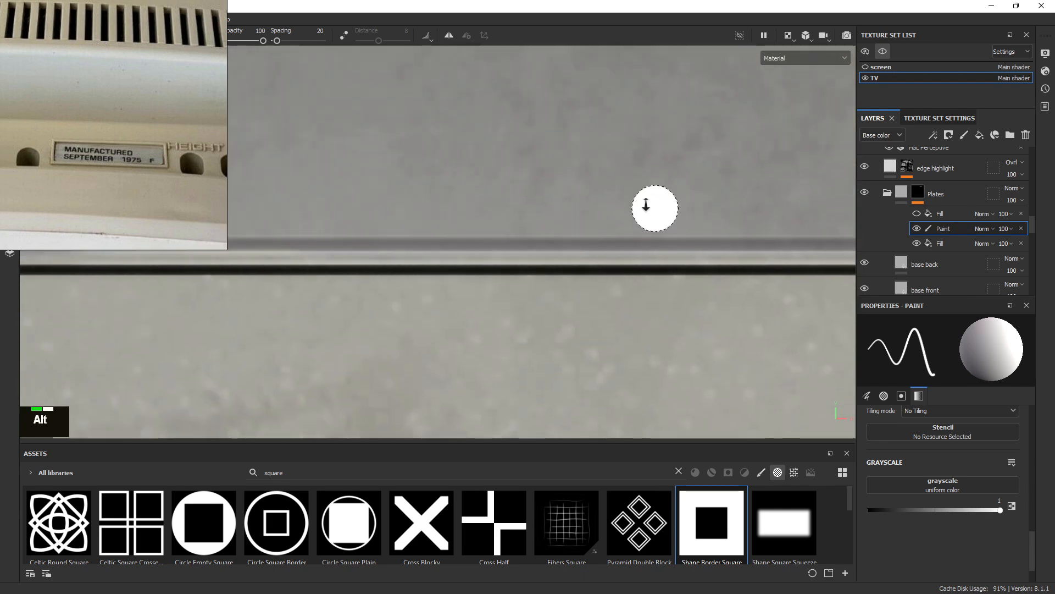
alt+right_drag(646, 205, 467, 168)
alt+middle_drag(469, 170, 573, 130)
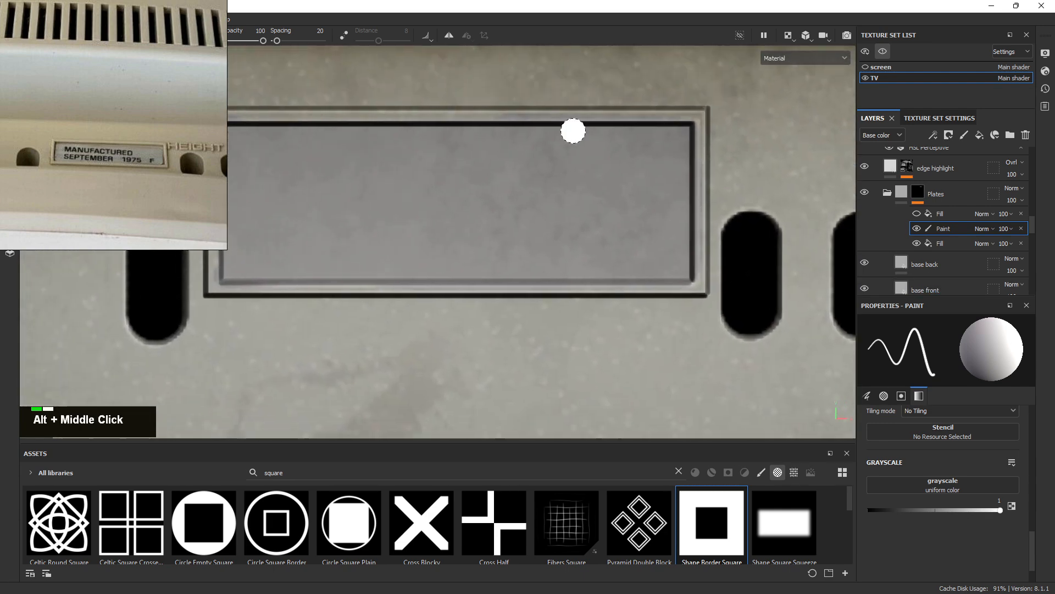
Set the Paint effect's blending mode to Linear Dodge
click(983, 229)
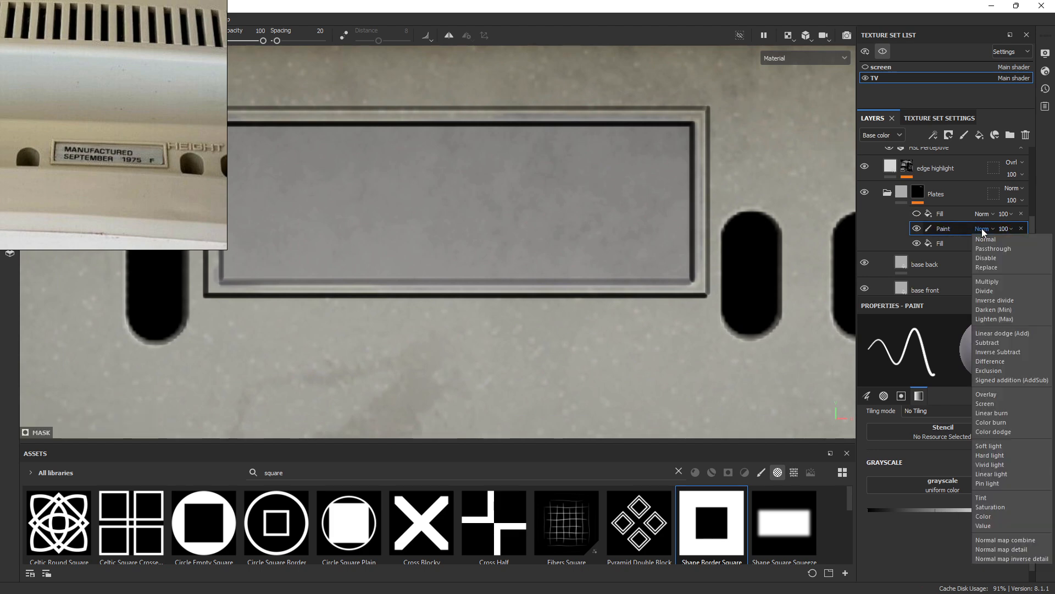
click(1003, 333)
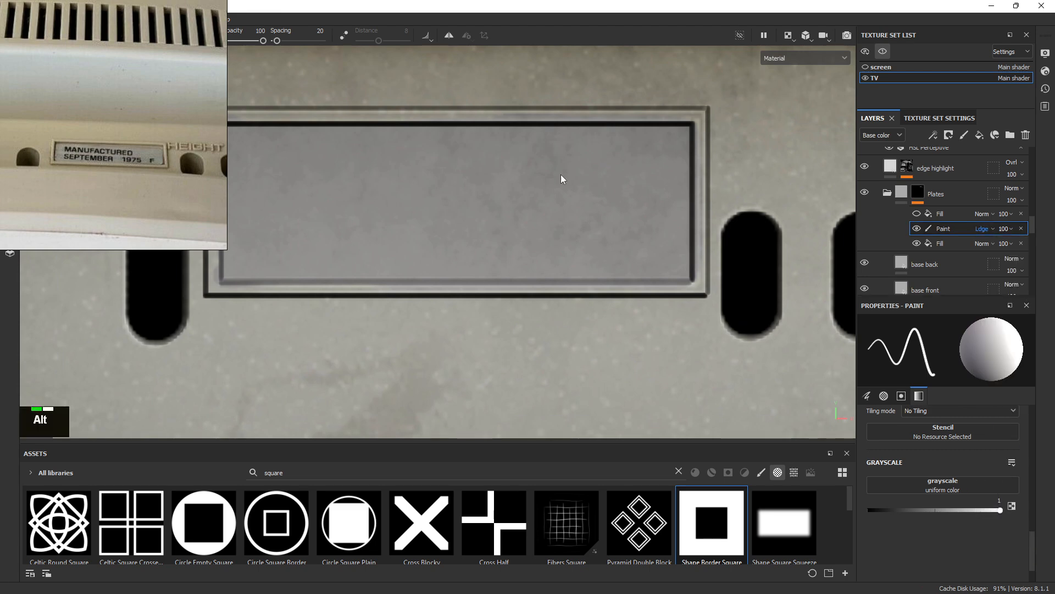
alt+right_drag(563, 179, 264, 65)
alt+right_drag(636, 192, 453, 170)
alt+drag(454, 169, 479, 171)
alt+drag(682, 61, 602, 207)
Return to the 3D-only view and orbit around to the TV's rear plate
click(789, 37)
click(798, 66)
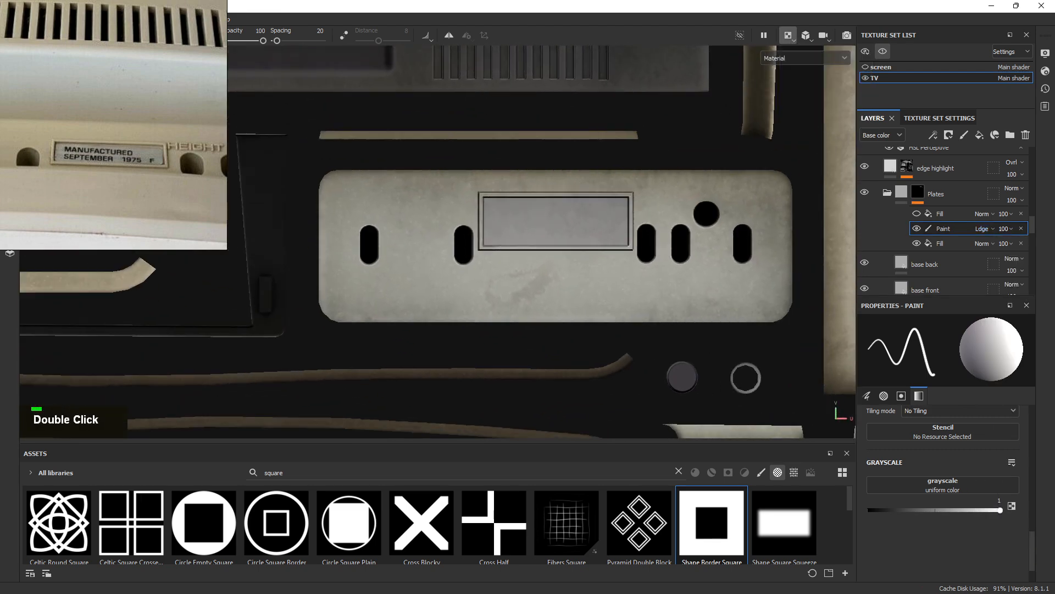
alt+right_drag(529, 265, 55, 33)
alt+drag(523, 137, 165, 154)
alt+scroll(815, 96, up, 1)
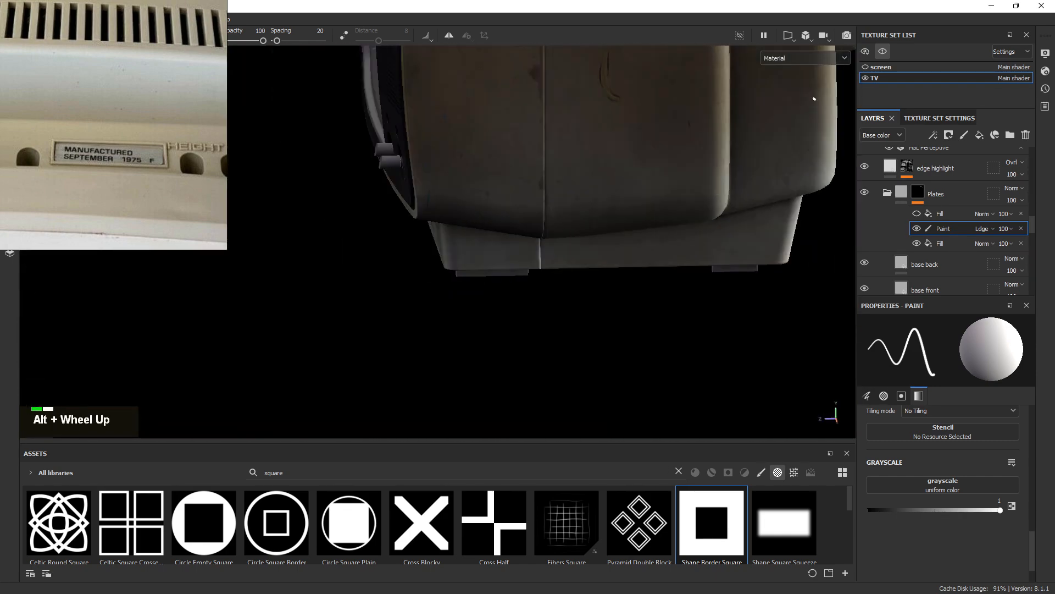
alt+drag(815, 97, 72, 257)
alt+middle_drag(72, 257, 437, 241)
shift+right_drag(425, 242, 621, 220)
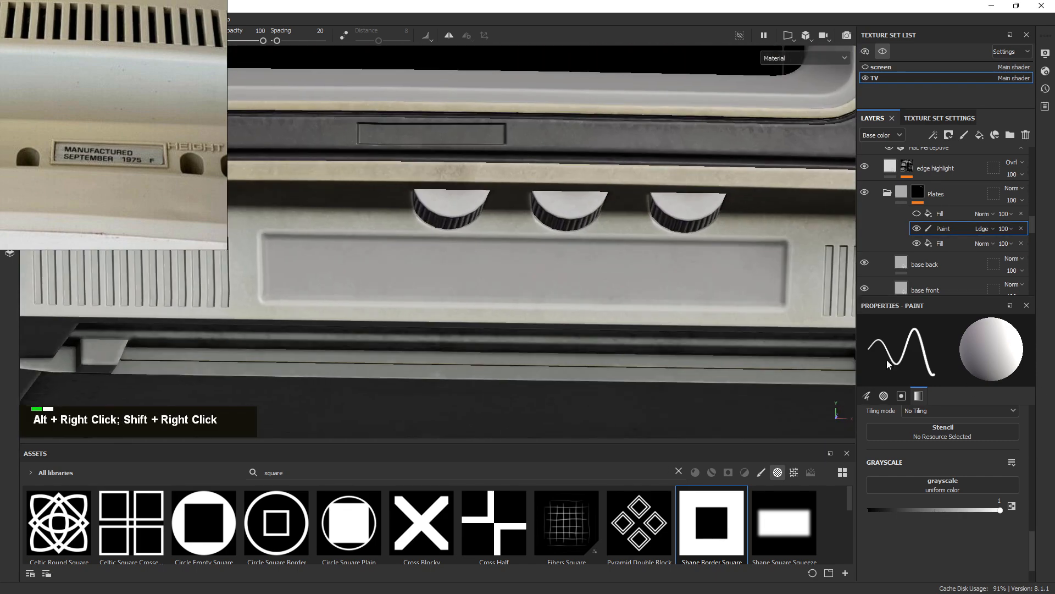
alt+drag(495, 197, 434, 253)
alt+right_drag(632, 308, 863, 352)
alt+middle_drag(605, 209, 575, 188)
alt+drag(575, 189, 544, 234)
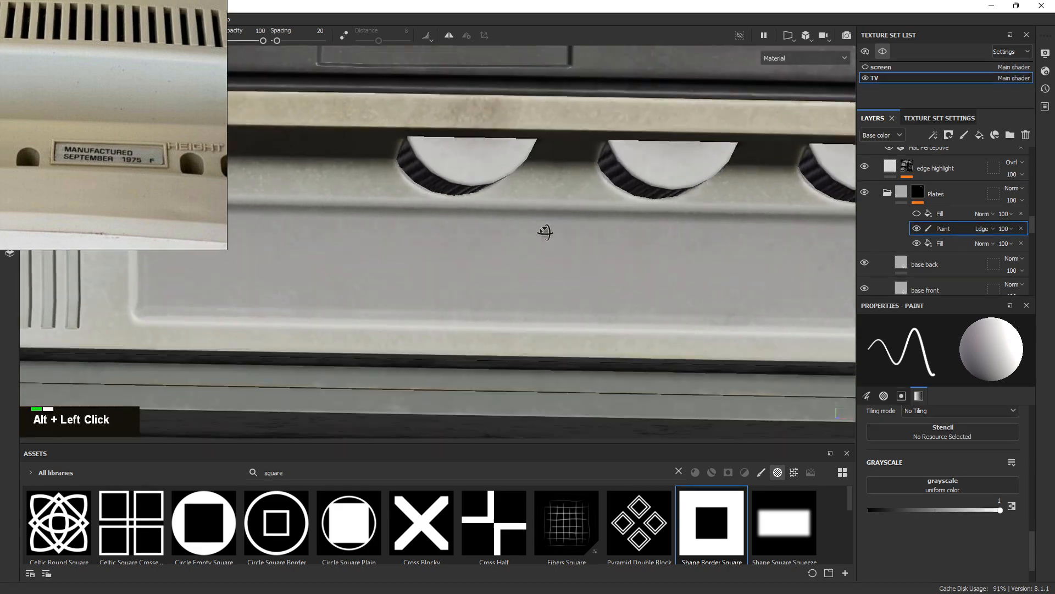
alt+right_drag(544, 233, 634, 183)
alt+drag(634, 183, 439, 192)
alt+middle_drag(605, 220, 231, 241)
alt+right_drag(495, 263, 814, 307)
mouse_move(605, 272)
shift+right_down()
mouse_move(503, 271)
mouse_move(487, 255)
mouse_move(264, 182)
mouse_move(537, 203)
mouse_move(374, 134)
mouse_move(376, 147)
shift+right_up()
alt+middle_drag(389, 154, 457, 112)
alt+right_drag(700, 108, 763, 124)
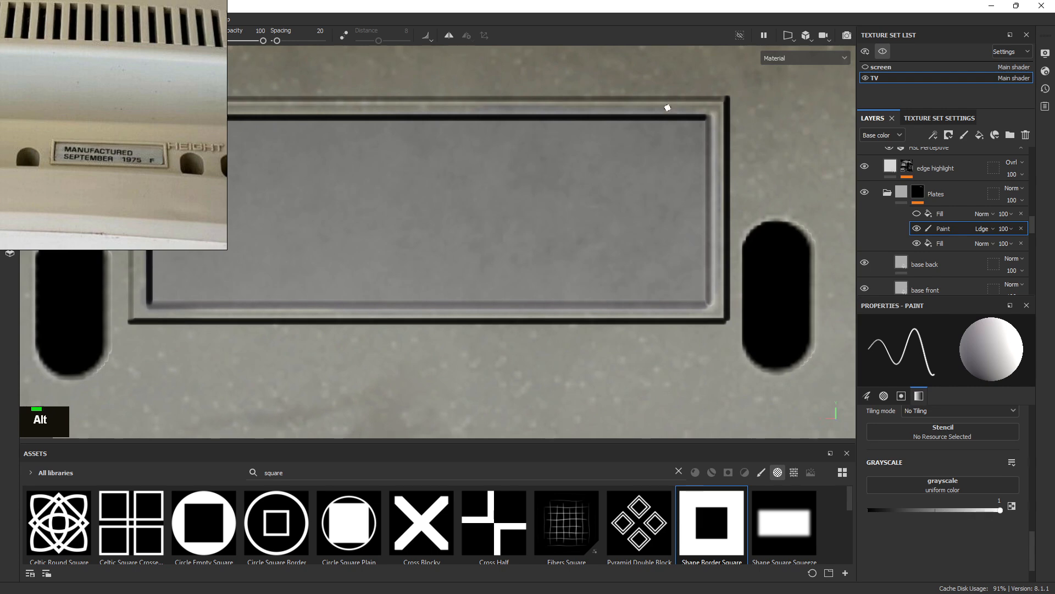
alt+middle_drag(692, 114, 455, 136)
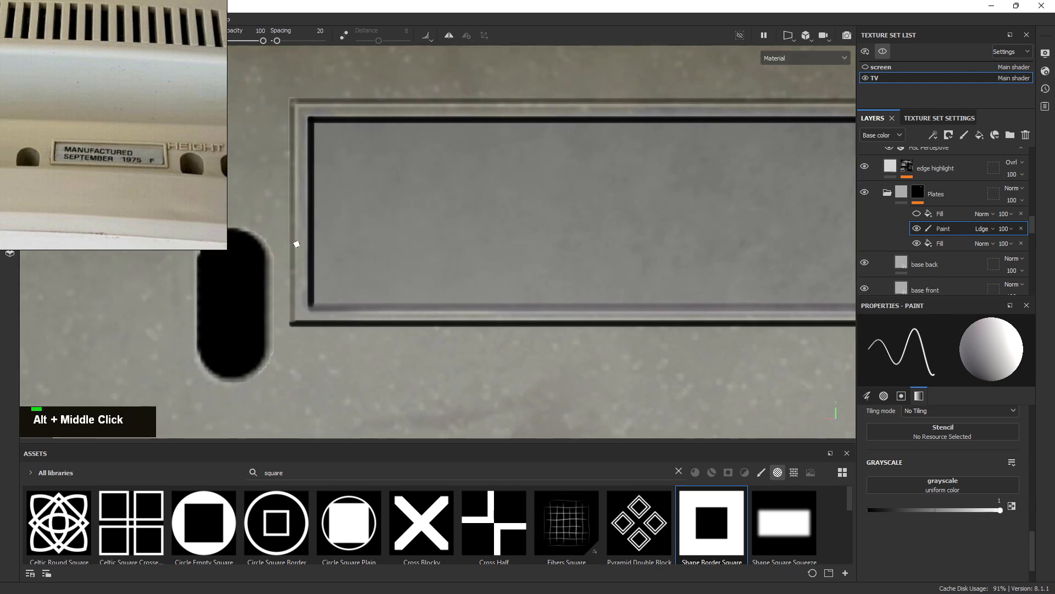
alt+right_drag(303, 119, 299, 100)
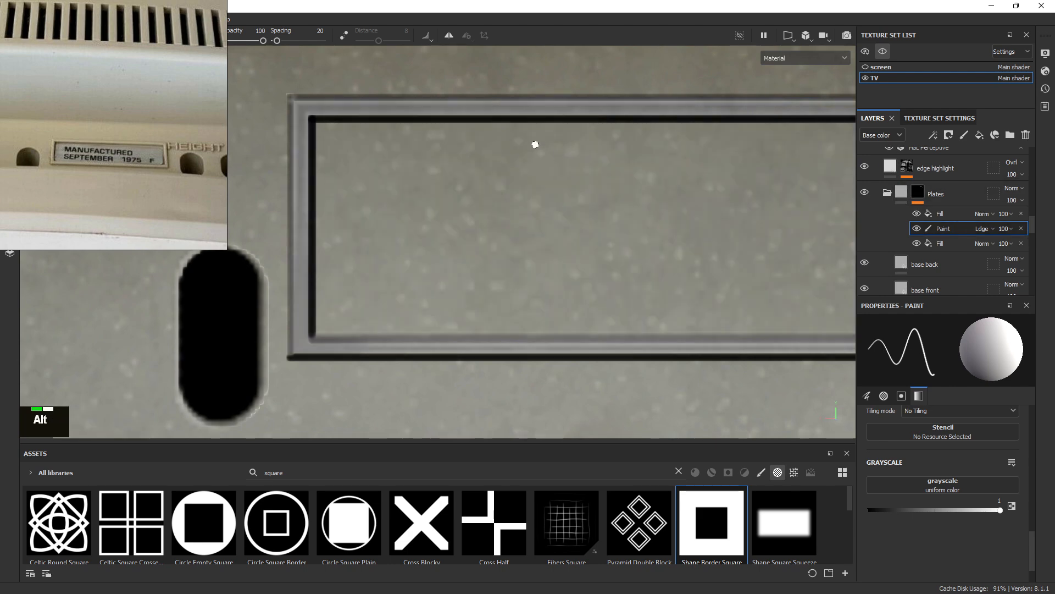
alt+middle_drag(537, 143, 654, 158)
Set the upper Plates mask Fill to Subtract blending and preview its mask
click(985, 215)
click(985, 218)
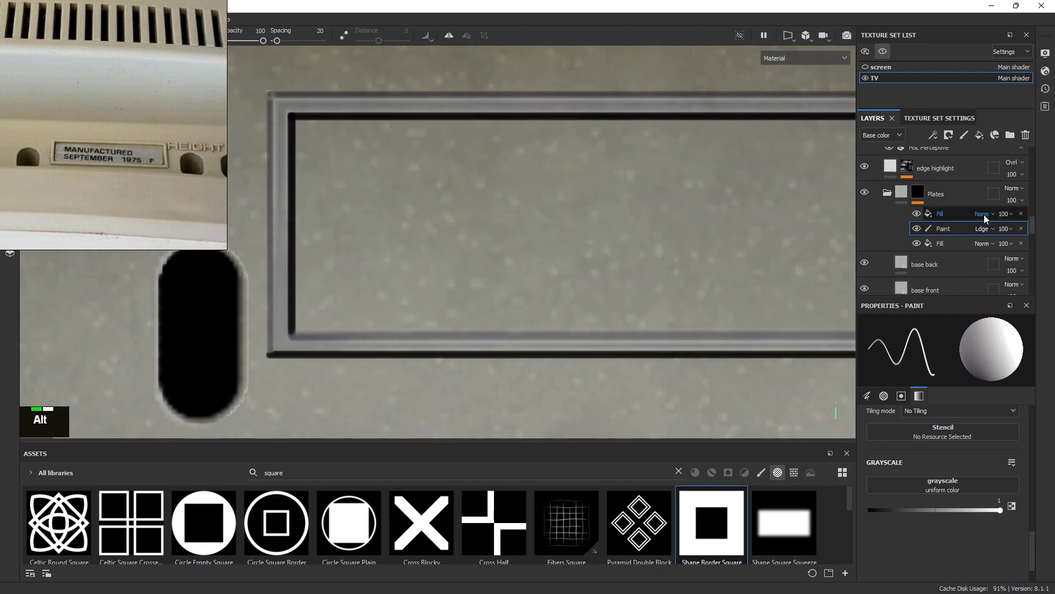
click(980, 214)
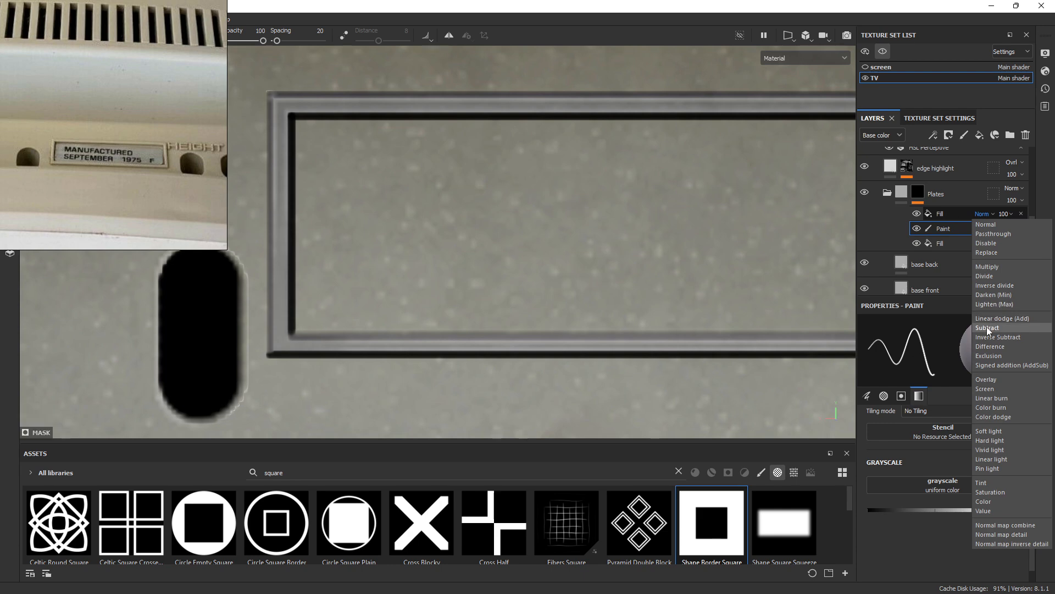
click(988, 328)
alt+middle_drag(466, 137, 447, 120)
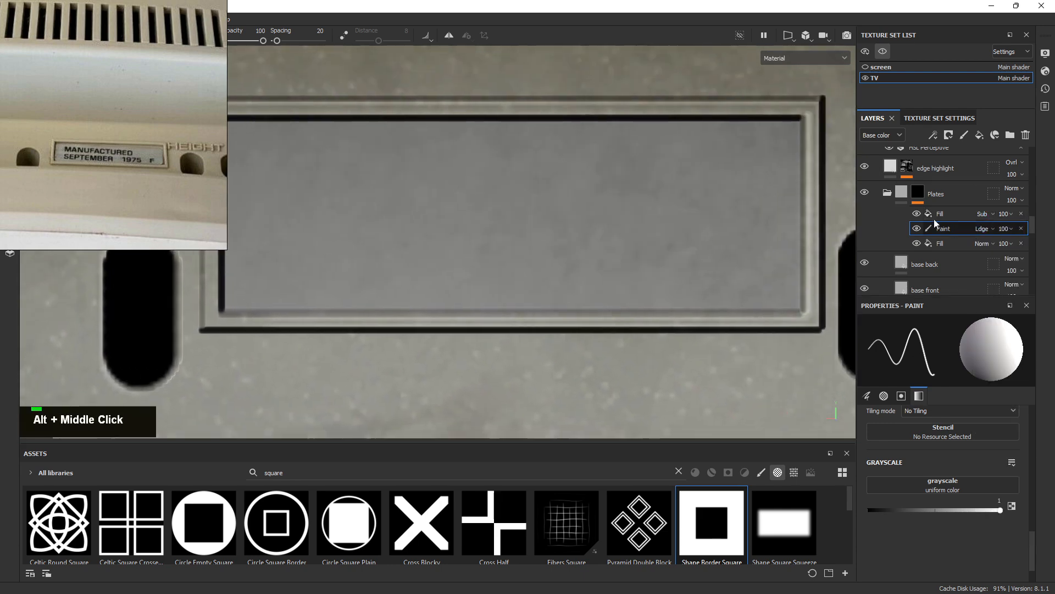
click(939, 215)
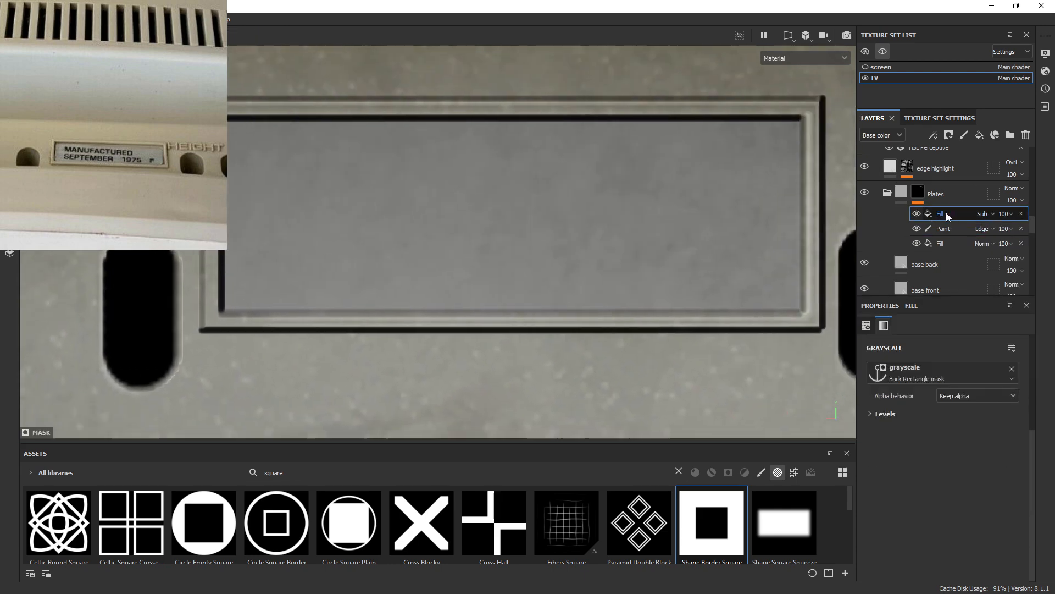
alt+middle_drag(746, 137, 639, 120)
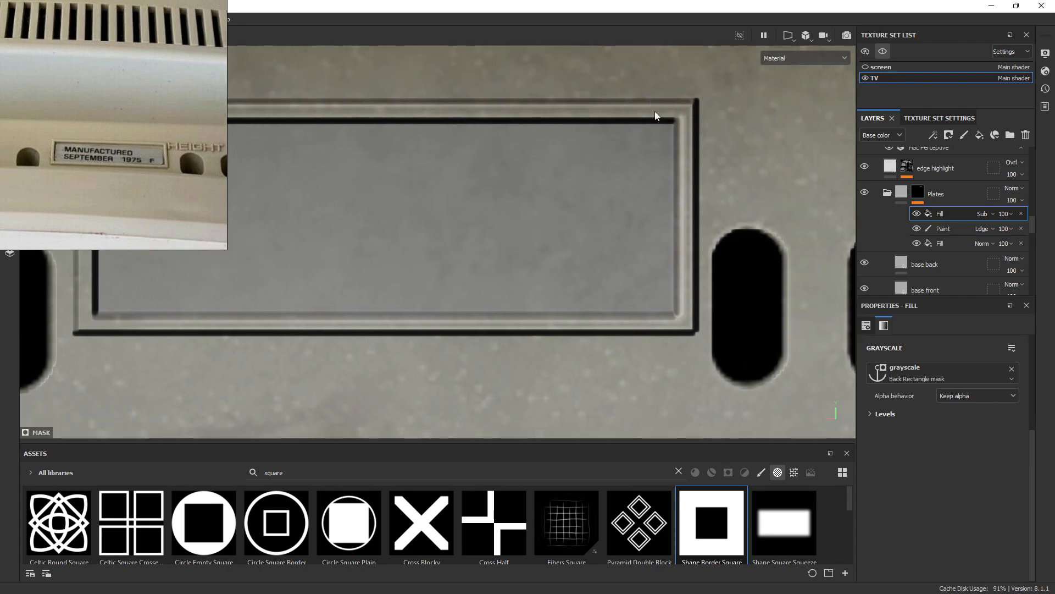
alt+click(947, 215)
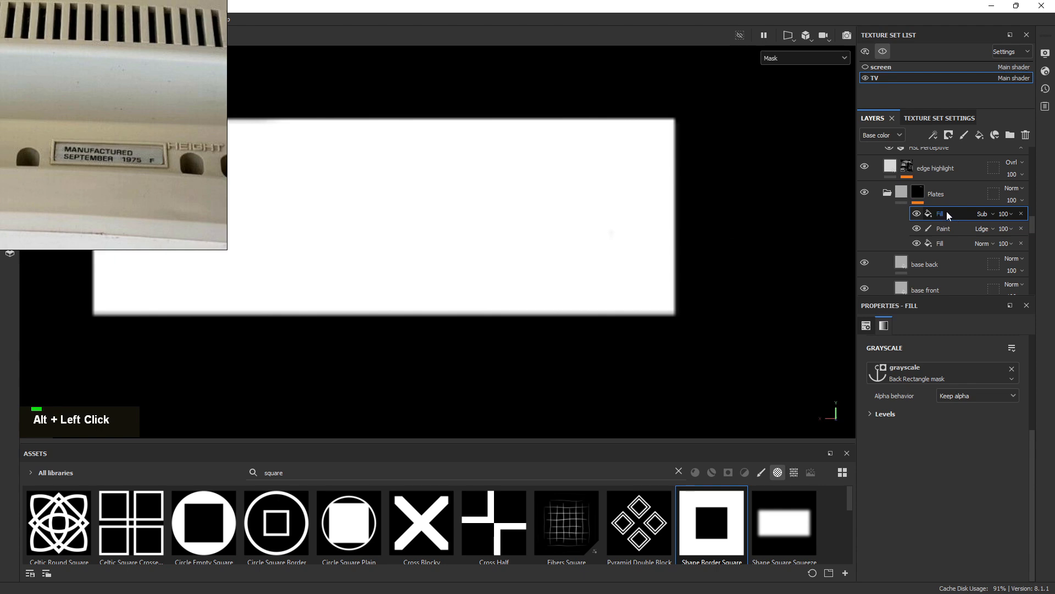
key(m)
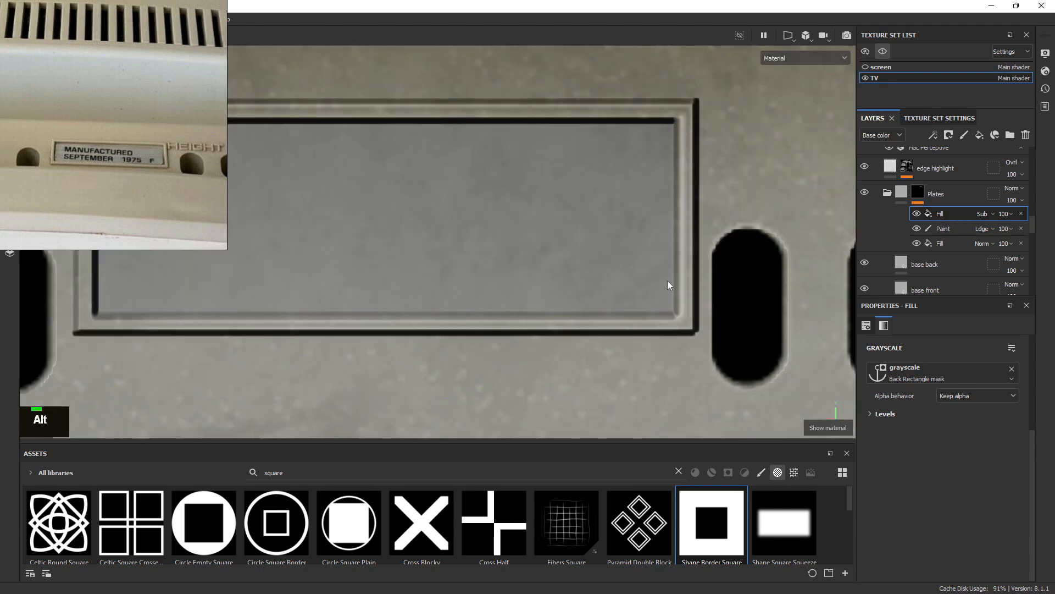
Orbit up the TV's back to frame both antenna bases up close
alt+right_drag(638, 298, 548, 215)
alt+middle_drag(549, 215, 514, 110)
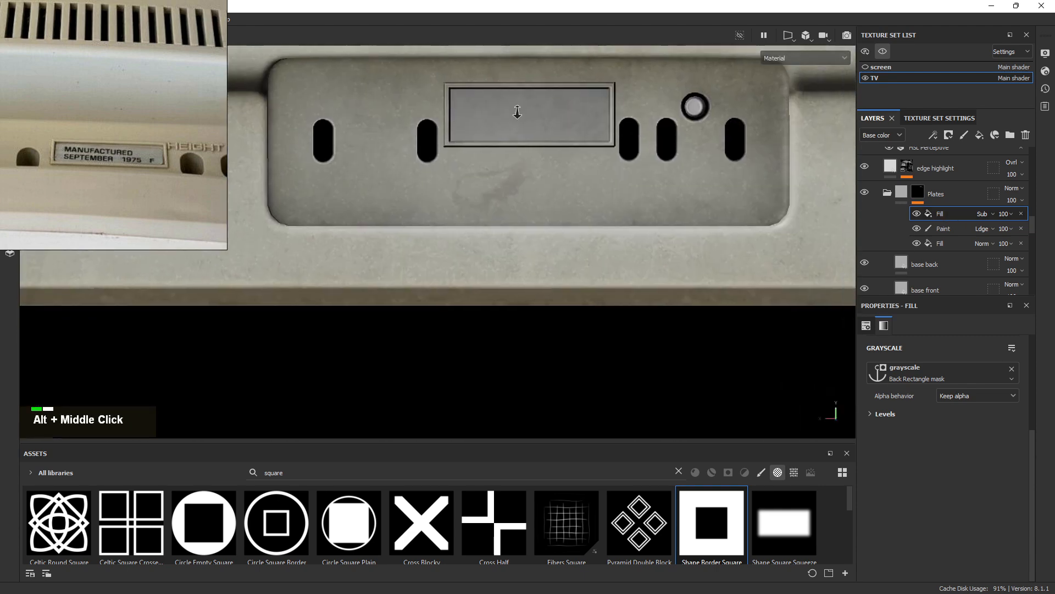
alt+right_drag(513, 111, 583, 134)
alt+drag(582, 134, 677, 142)
alt+right_drag(676, 141, 306, 35)
alt+middle_drag(706, 145, 598, 170)
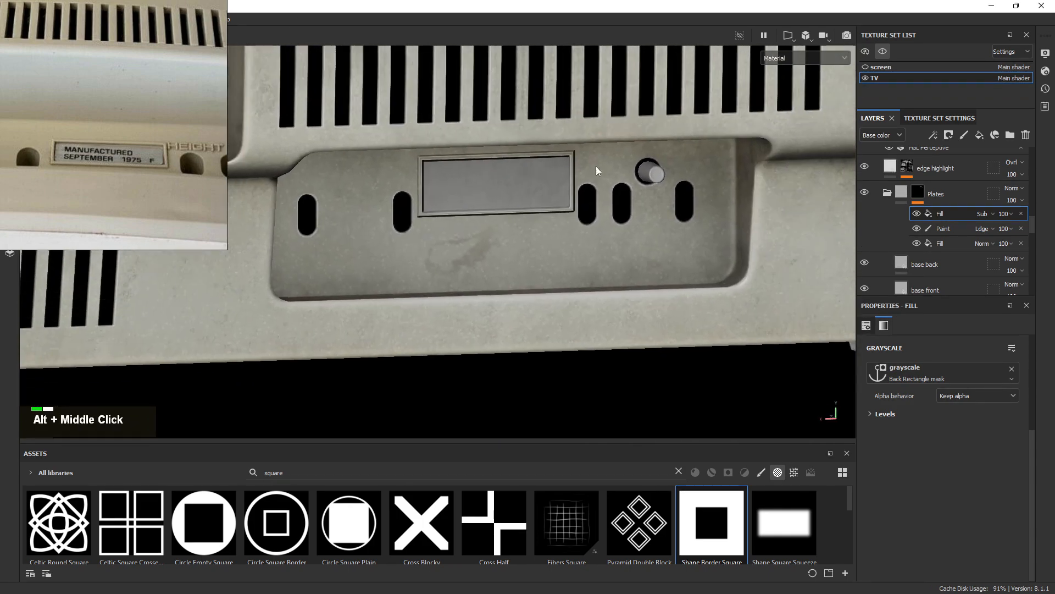
alt+right_drag(599, 170, 266, 33)
alt+middle_drag(511, 154, 577, 352)
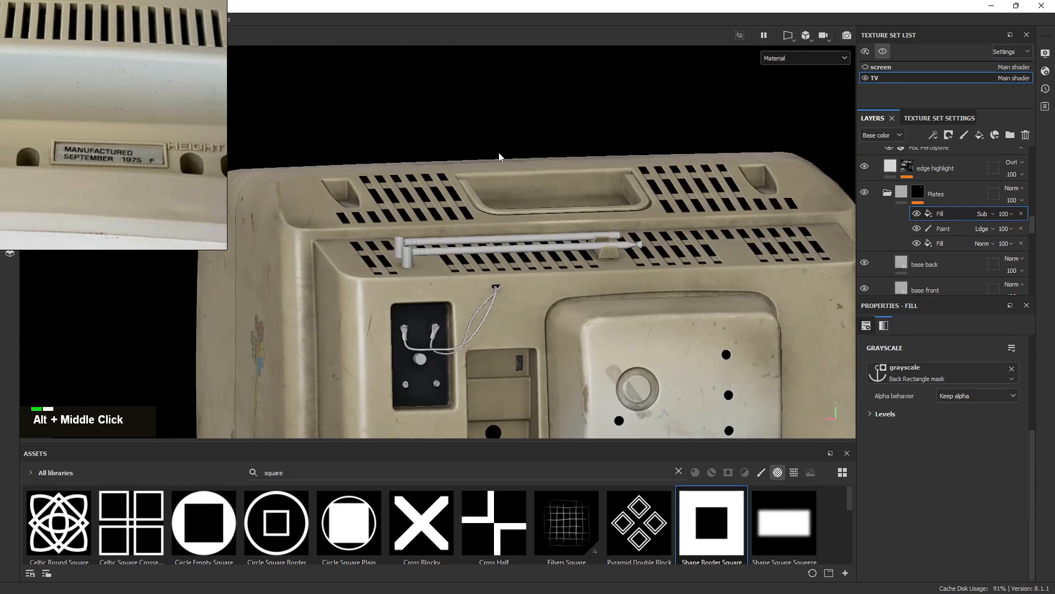
alt+right_drag(500, 158, 608, 449)
alt+drag(608, 448, 522, 275)
alt+middle_drag(522, 275, 527, 286)
alt+right_drag(528, 286, 525, 287)
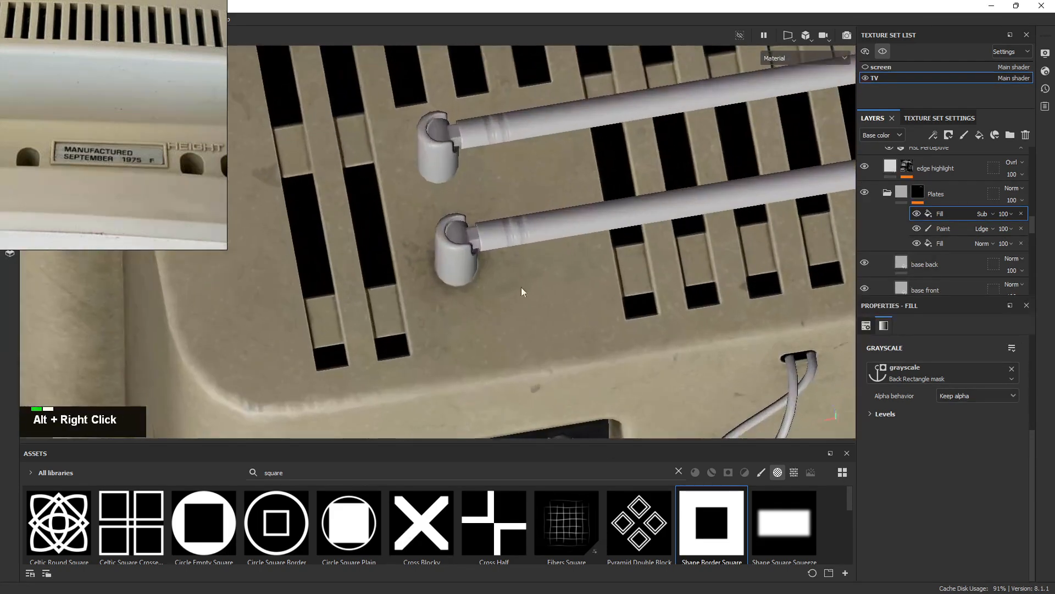
alt+drag(526, 288, 495, 361)
alt+right_drag(496, 362, 578, 299)
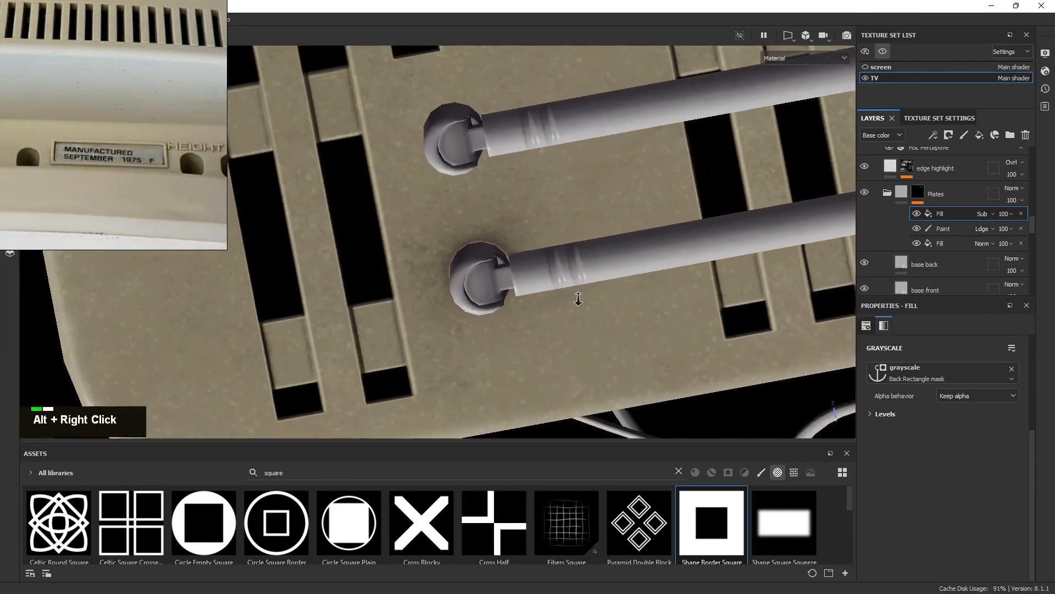
alt+drag(577, 299, 481, 275)
alt+right_drag(443, 325, 487, 309)
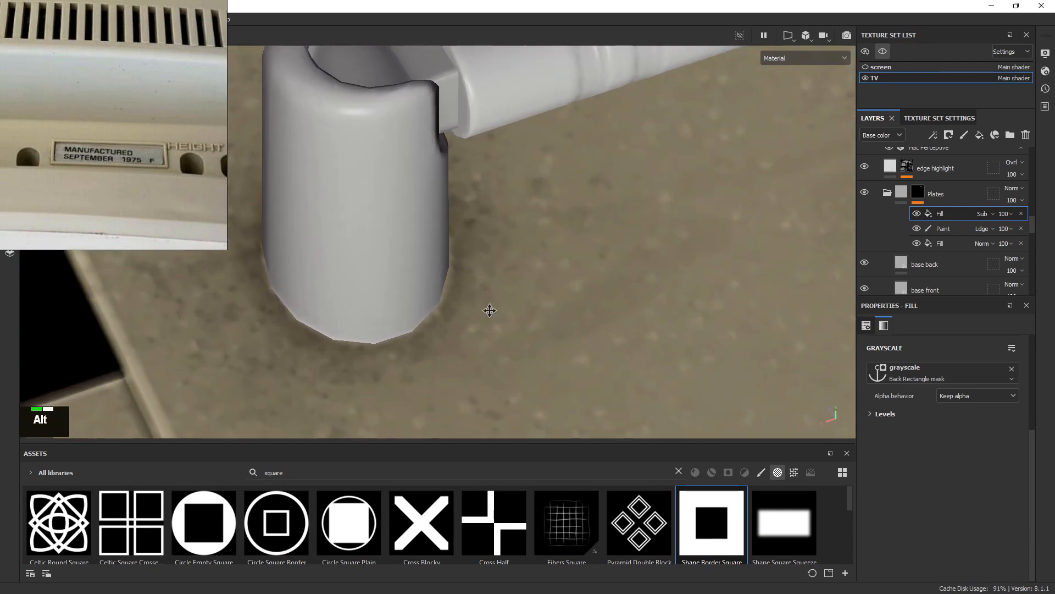
alt+middle_drag(487, 308, 632, 341)
alt+right_drag(632, 341, 328, 167)
alt+drag(328, 167, 584, 205)
alt+middle_drag(585, 205, 572, 291)
alt+drag(572, 292, 488, 231)
alt+right_drag(488, 232, 728, 365)
alt+drag(728, 365, 363, 220)
alt+right_drag(363, 219, 523, 141)
Add a new fill layer directly above the Logo layer in the layer stack
click(897, 195)
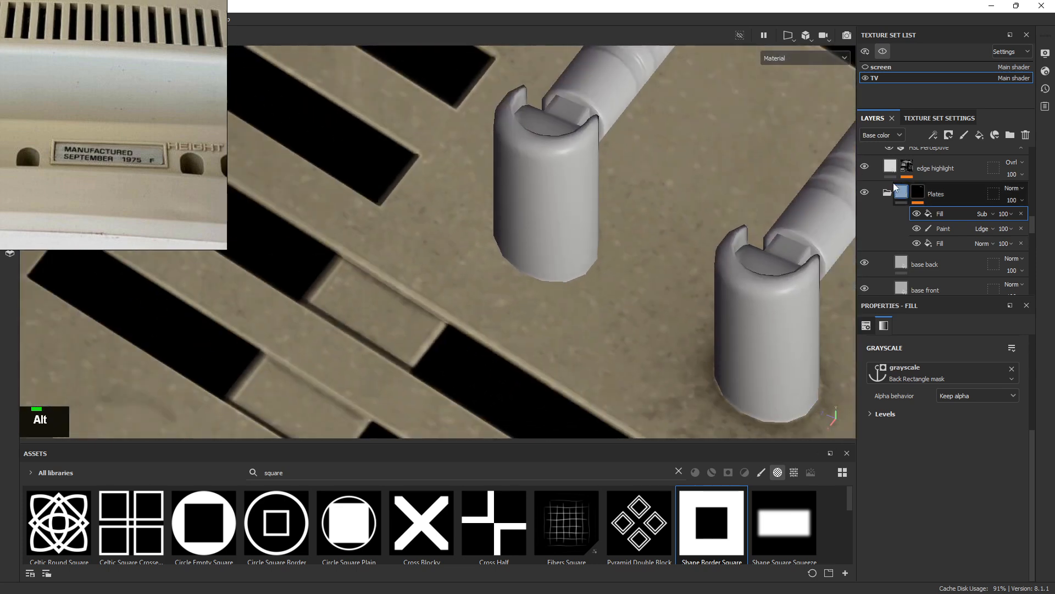
scroll(929, 228, down, 5)
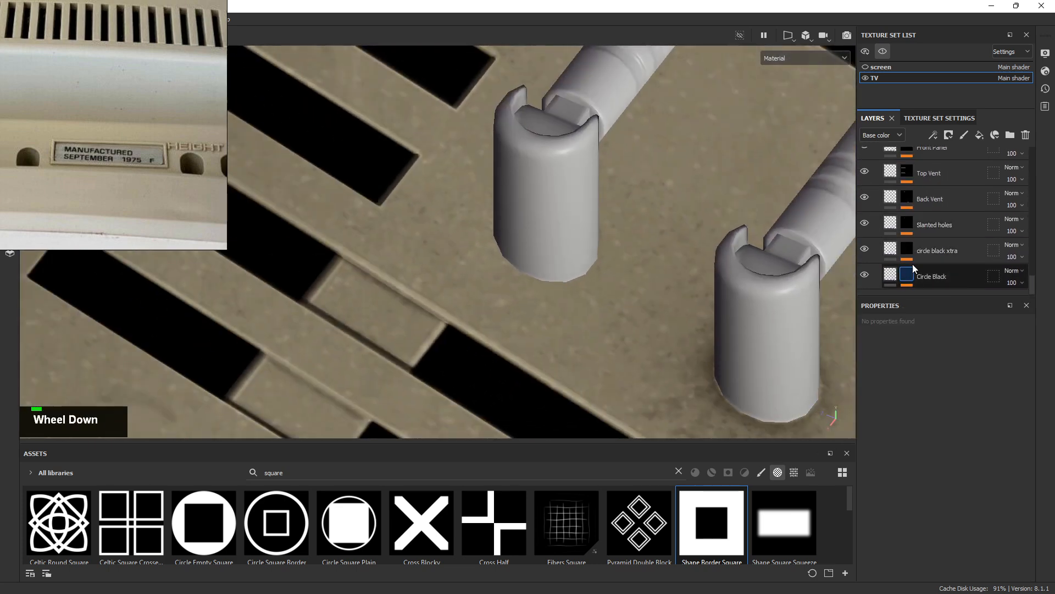
scroll(931, 236, up, 1)
scroll(932, 220, up, 3)
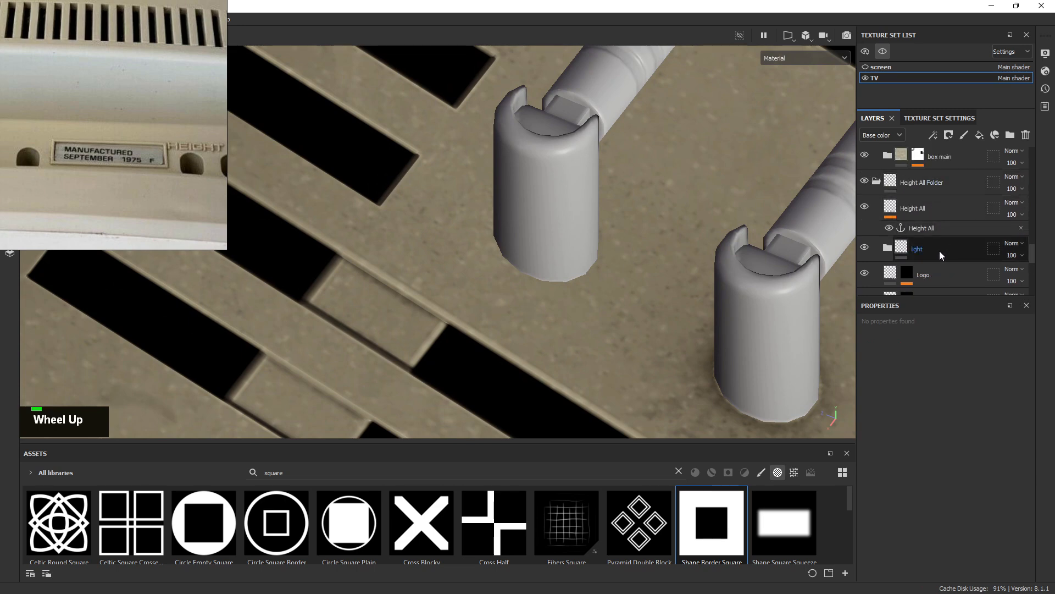
scroll(938, 251, down, 4)
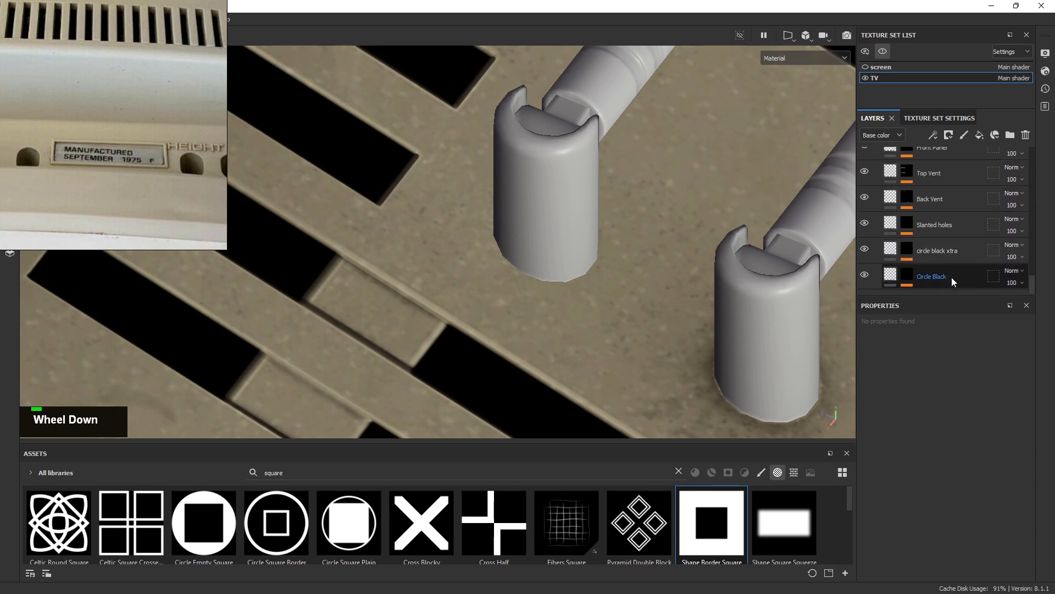
scroll(948, 258, up, 1)
scroll(943, 230, up, 3)
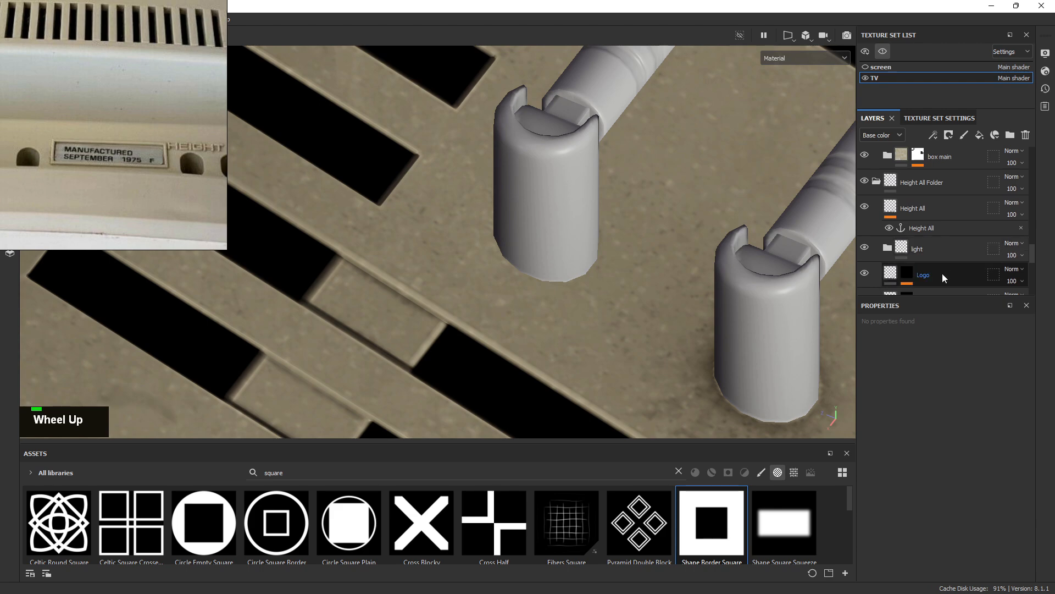
click(942, 274)
click(979, 135)
Rename the new fill layer 'Antenna Hole' and restrict it to the height channel only
double_click(921, 275)
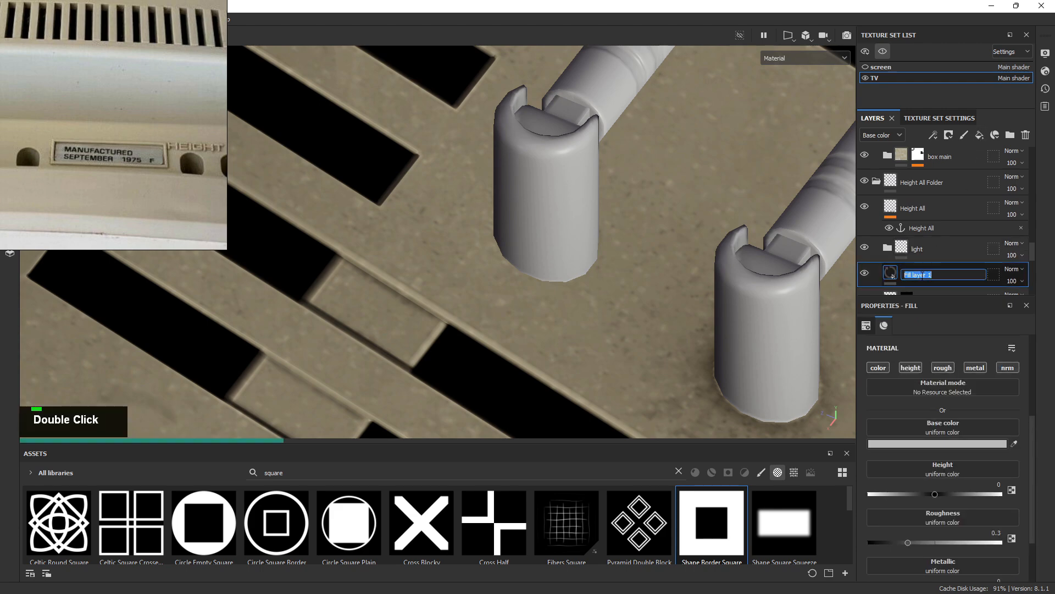
key(Caps_Lock)
text(Antenna )
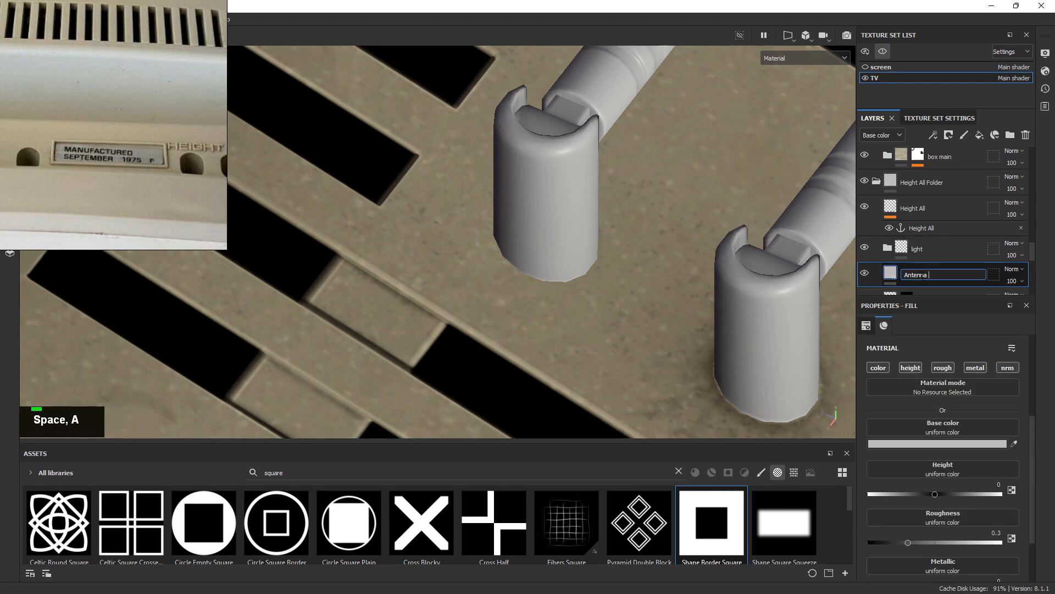
text(Hole)
key(Return)
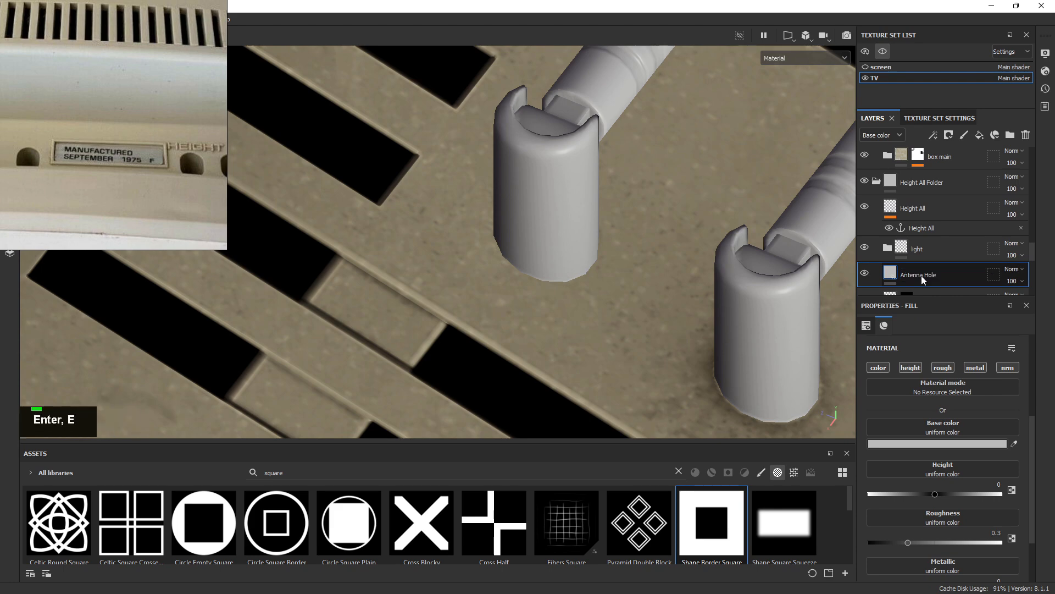
alt+click(910, 368)
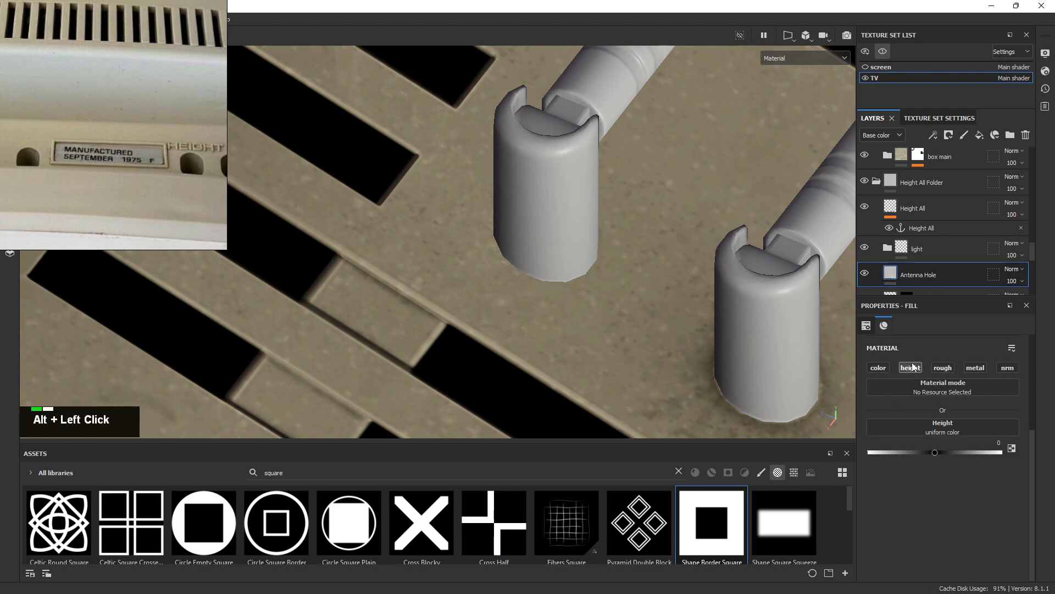
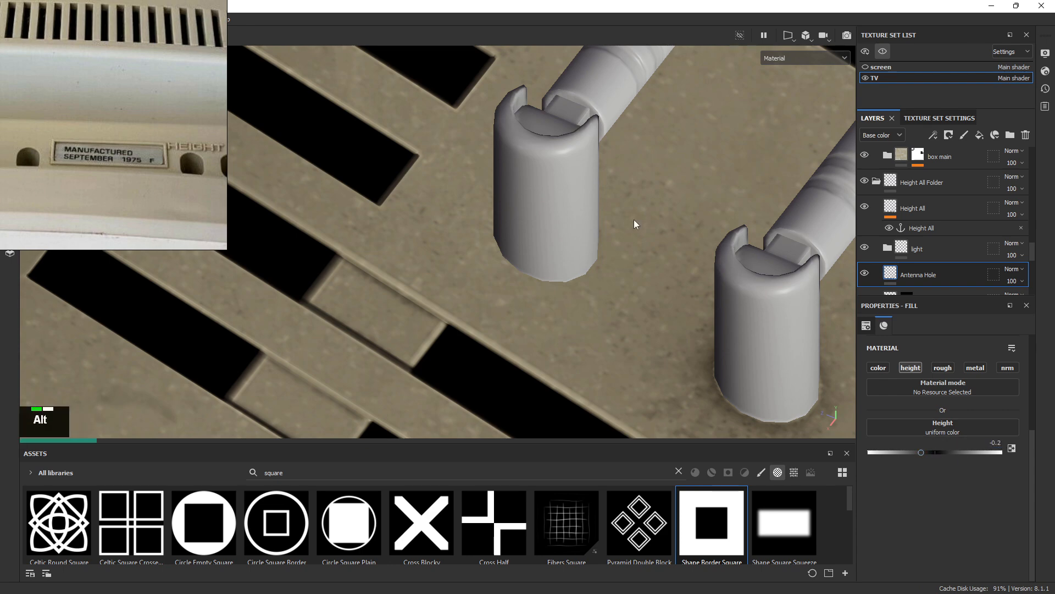
Add a black mask to the Antenna Hole layer and put a fill effect inside it
alt+right_drag(635, 223, 528, 203)
right_click(939, 277)
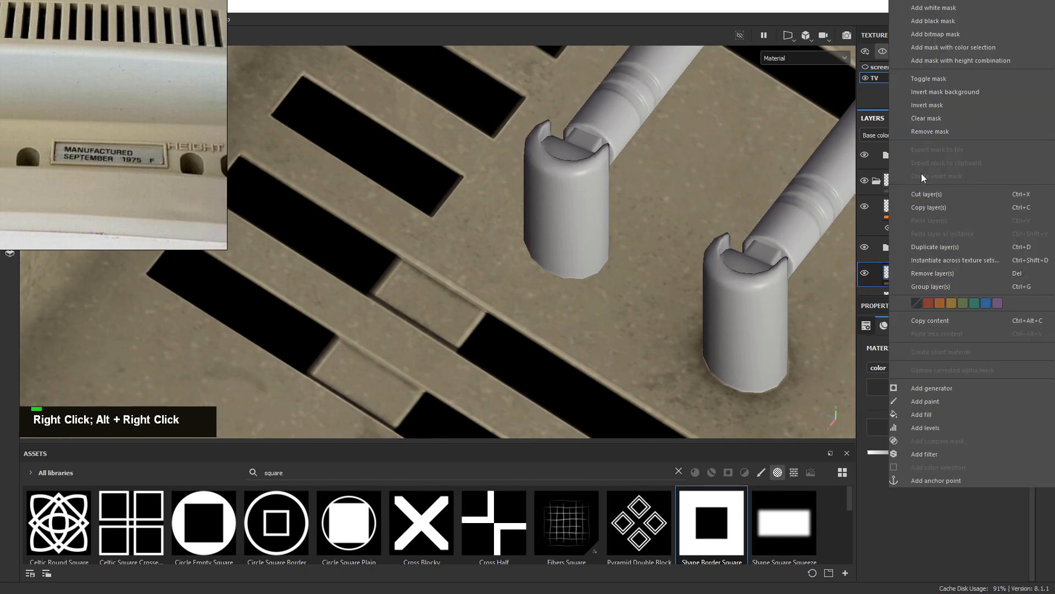
click(940, 21)
right_click(929, 278)
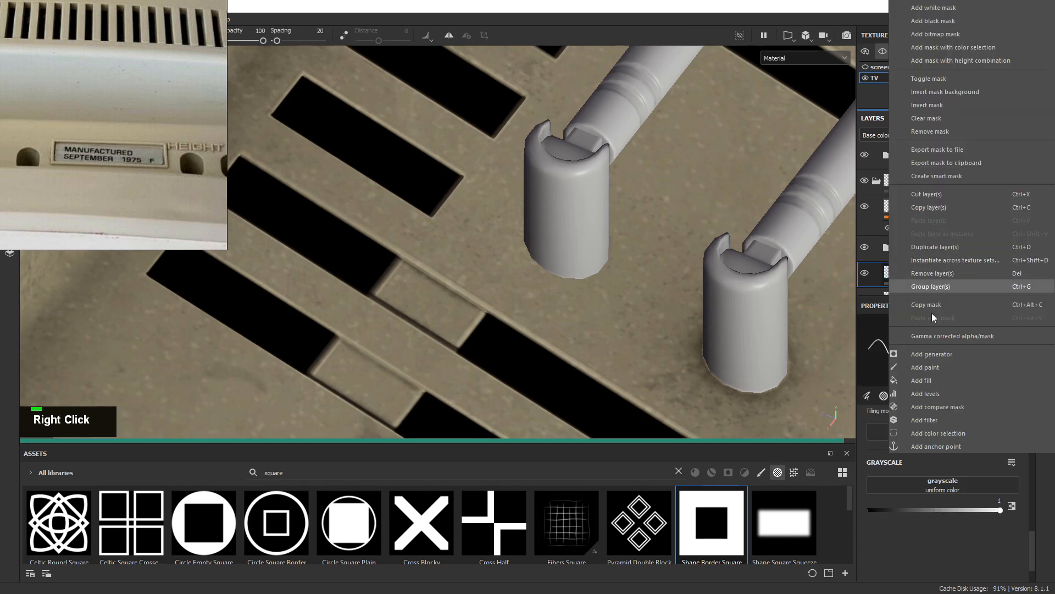
click(929, 380)
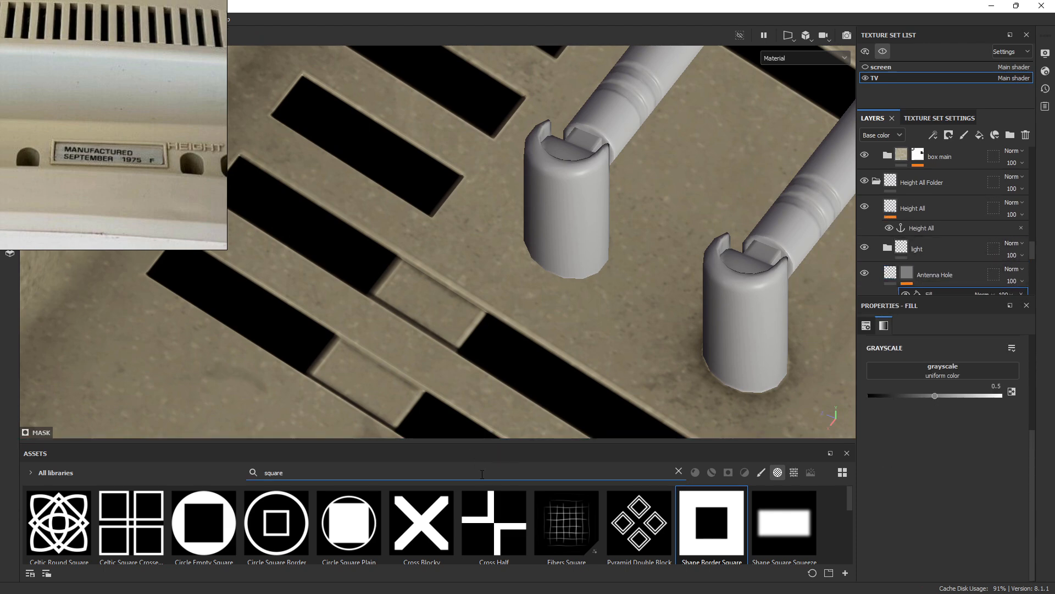
key(BackSpace)
key(BackSpace)
key(BackSpace)
key(BackSpace)
key(BackSpace)
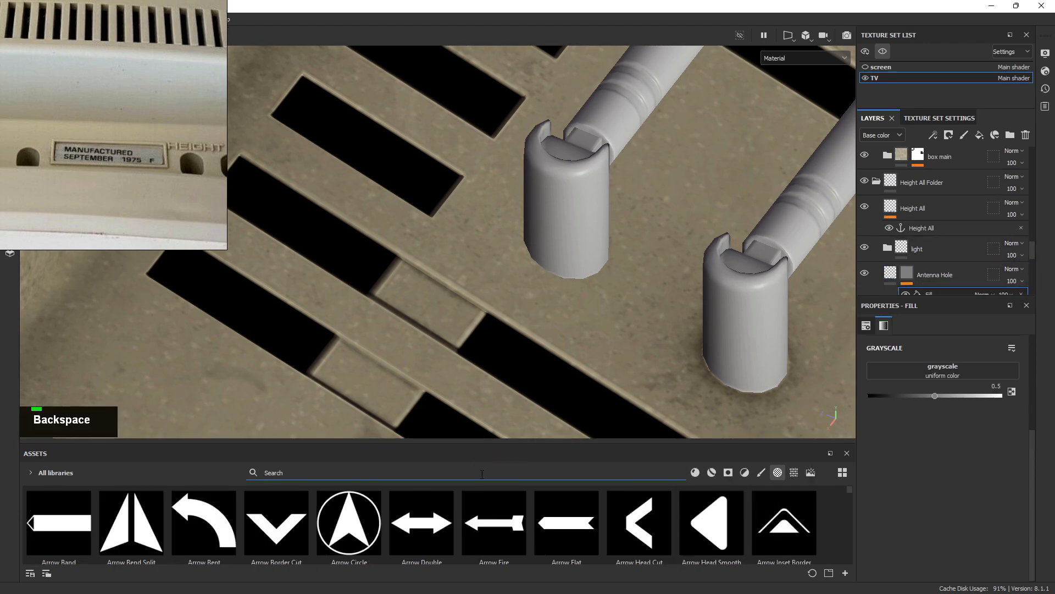
Search assets for 'circle' and drop Shape Border Circle into the mask fill's Grayscale slot
text(circle)
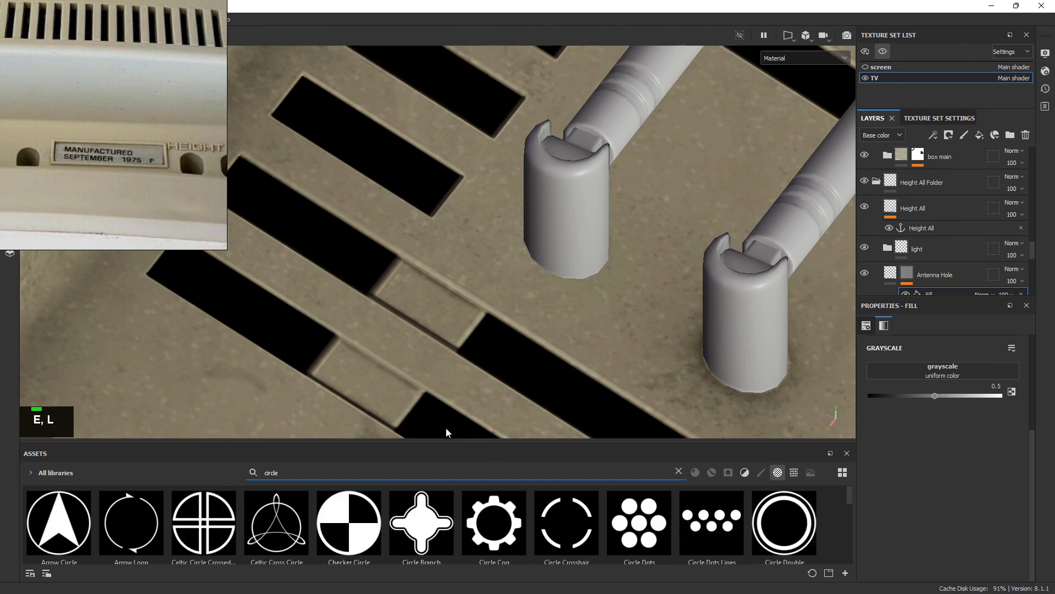
drag(506, 440, 506, 267)
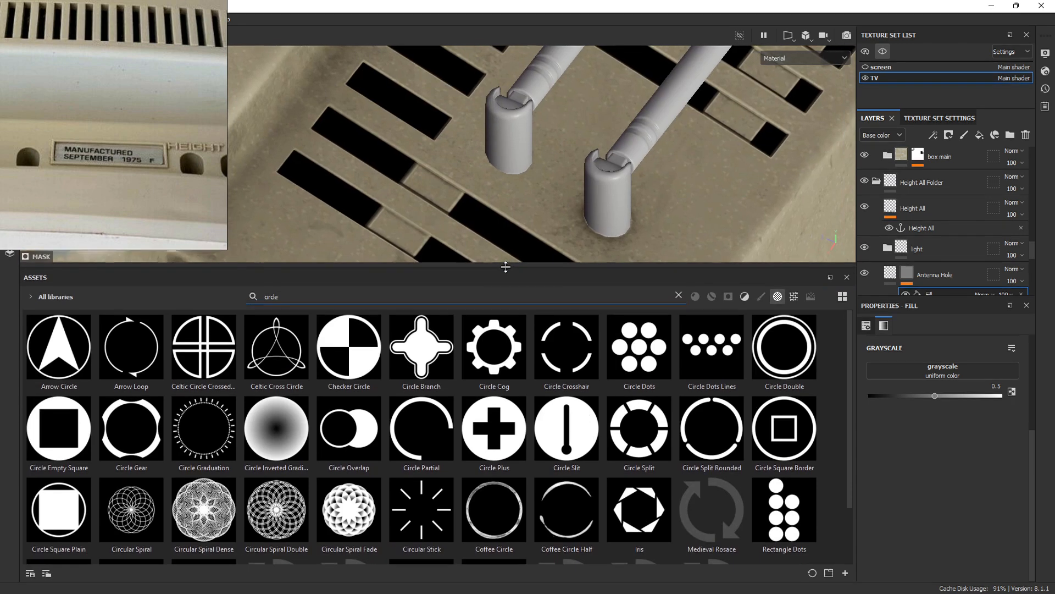
scroll(339, 447, down, 1)
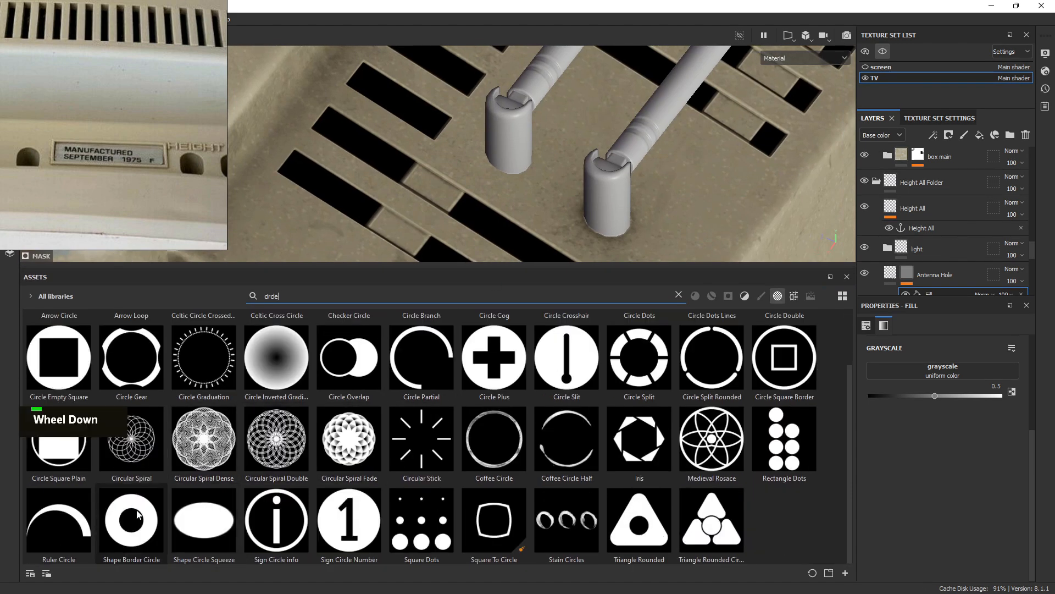
drag(137, 514, 967, 370)
drag(788, 353, 943, 371)
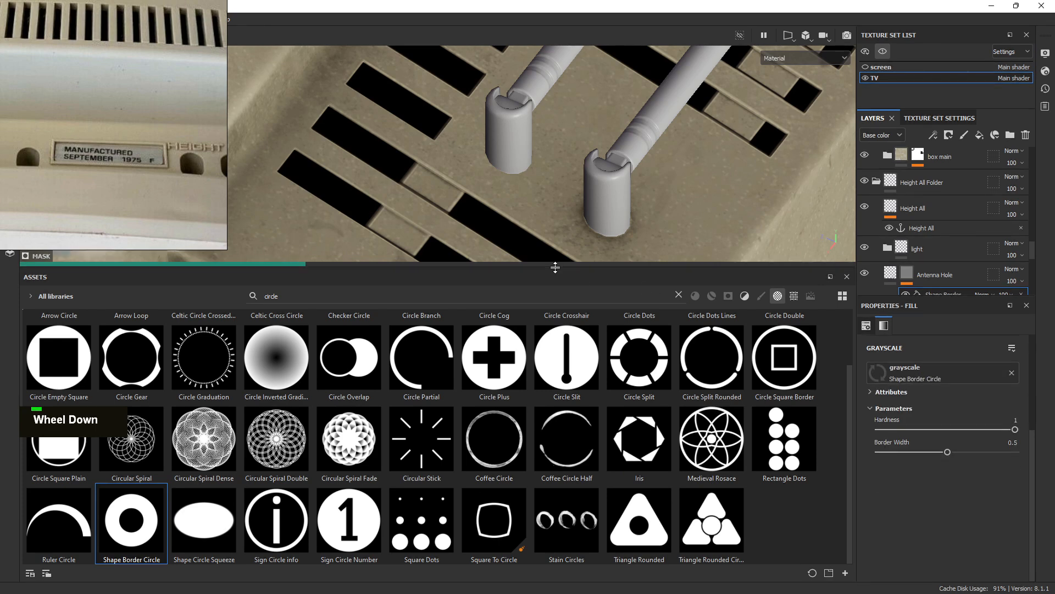
drag(555, 268, 562, 550)
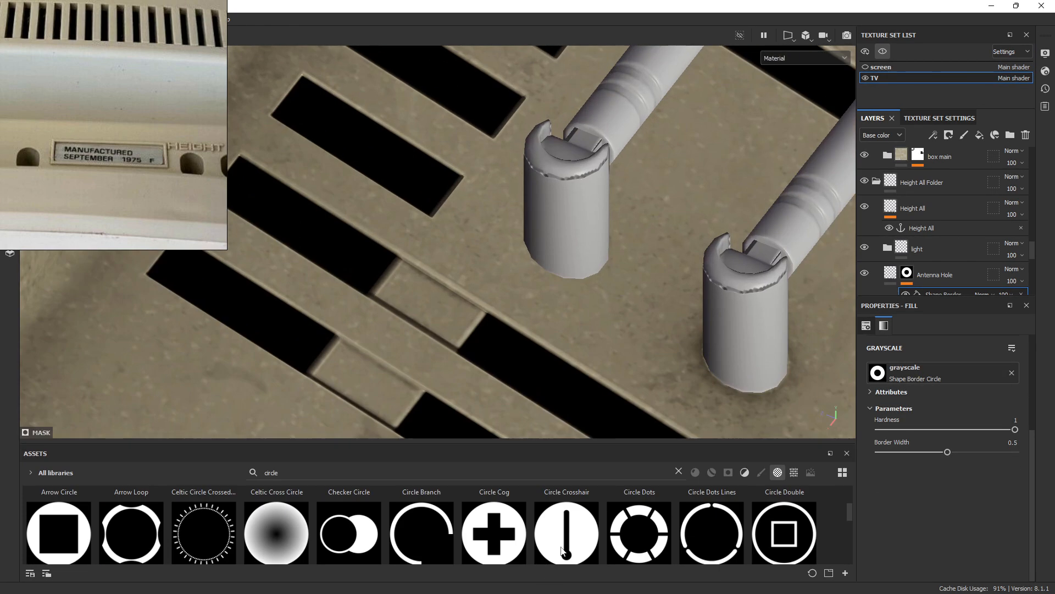
click(784, 37)
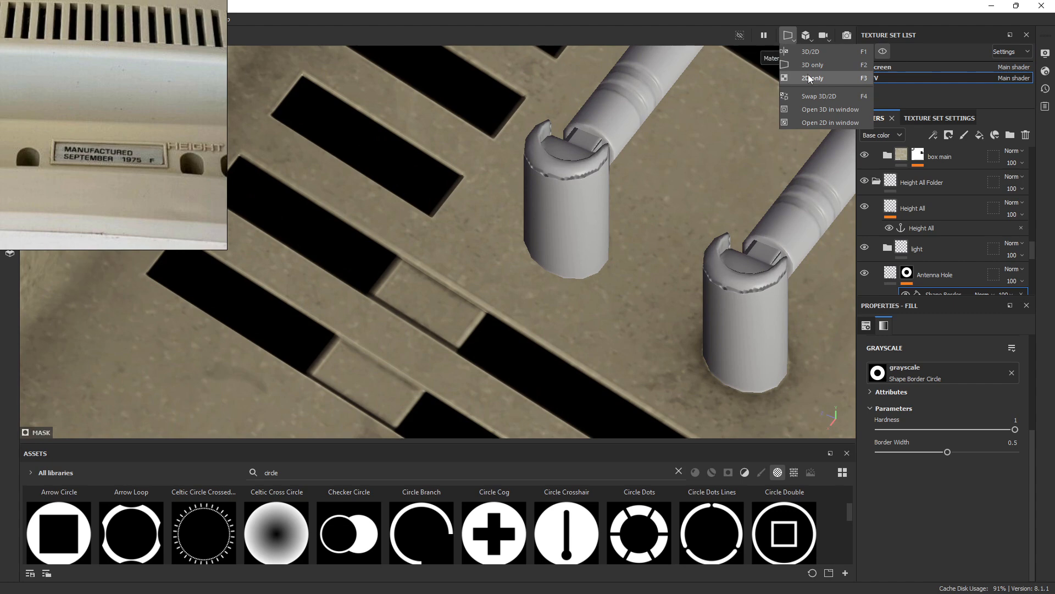
Switch to the 3D/2D layout framing the antennas, and set the fill's UV Wrap to None
click(810, 52)
alt+right_drag(451, 245, 417, 220)
alt+middle_drag(418, 220, 440, 164)
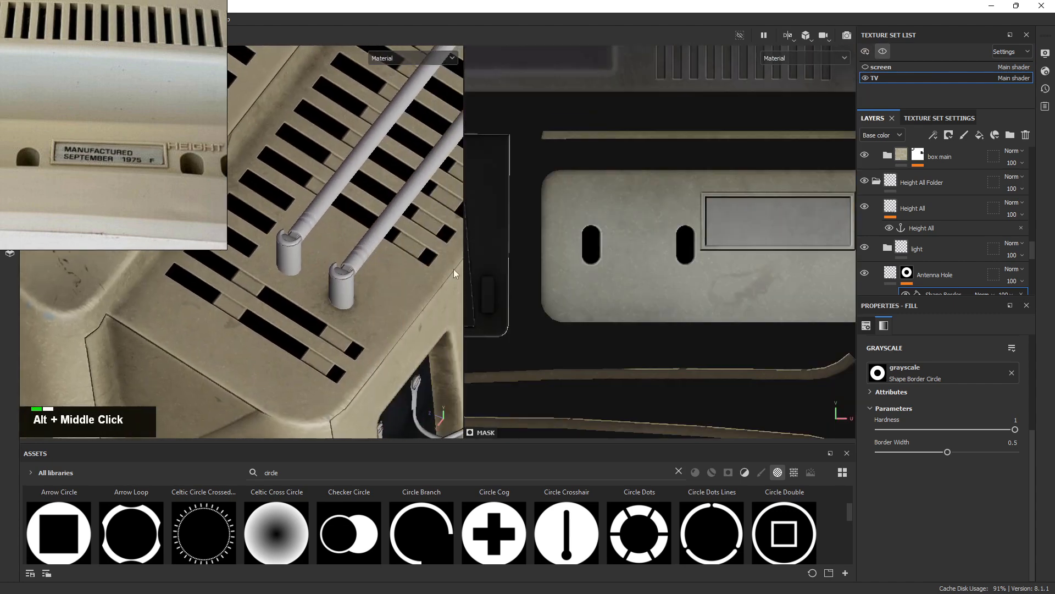
alt+right_drag(439, 165, 797, 223)
scroll(937, 447, up, 3)
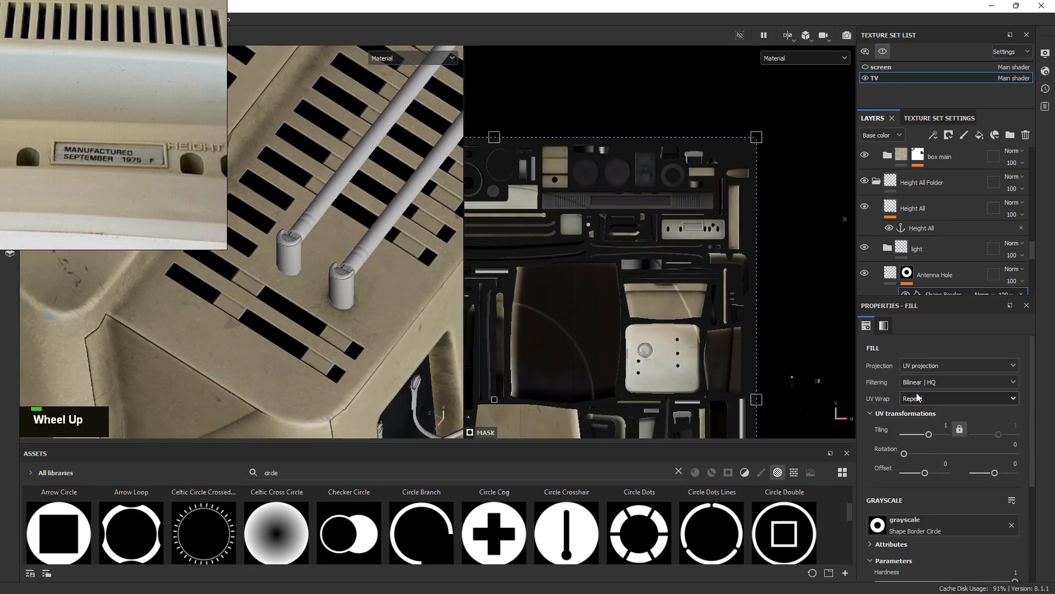
click(917, 396)
click(924, 419)
Scale the circle projection down in the 2D view and slide it left
alt+right_drag(463, 220, 462, 207)
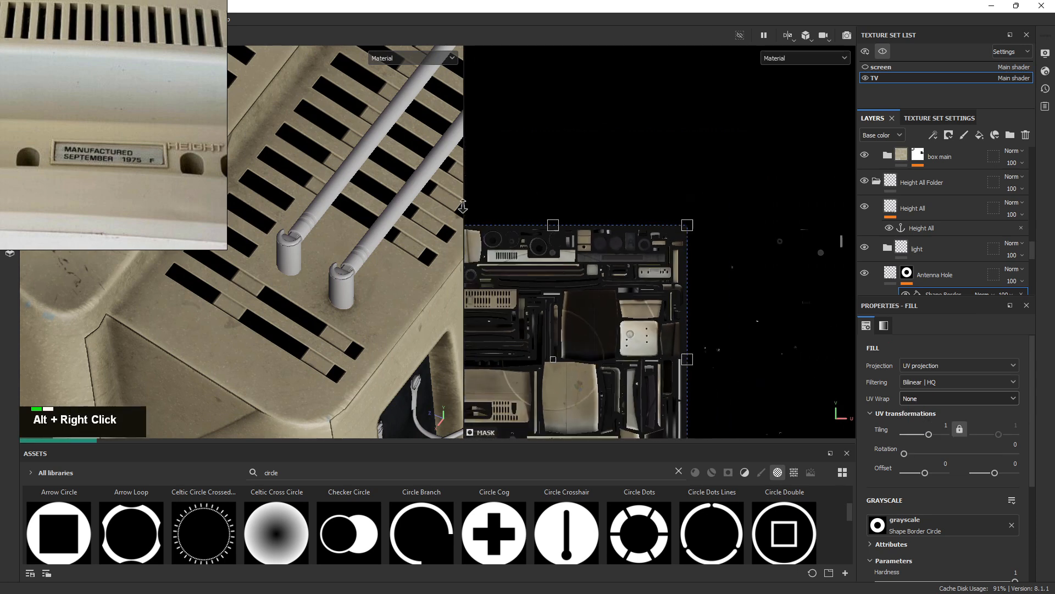
alt+middle_drag(462, 206, 720, 125)
drag(734, 127, 607, 270)
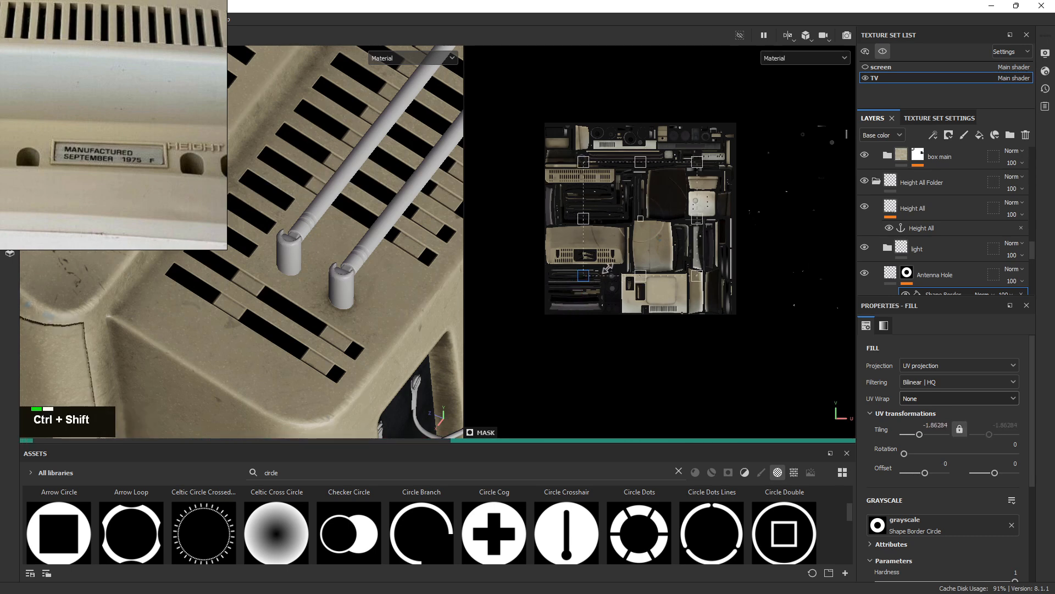
alt+scroll(606, 269, up, 5)
alt+middle_drag(606, 269, 648, 242)
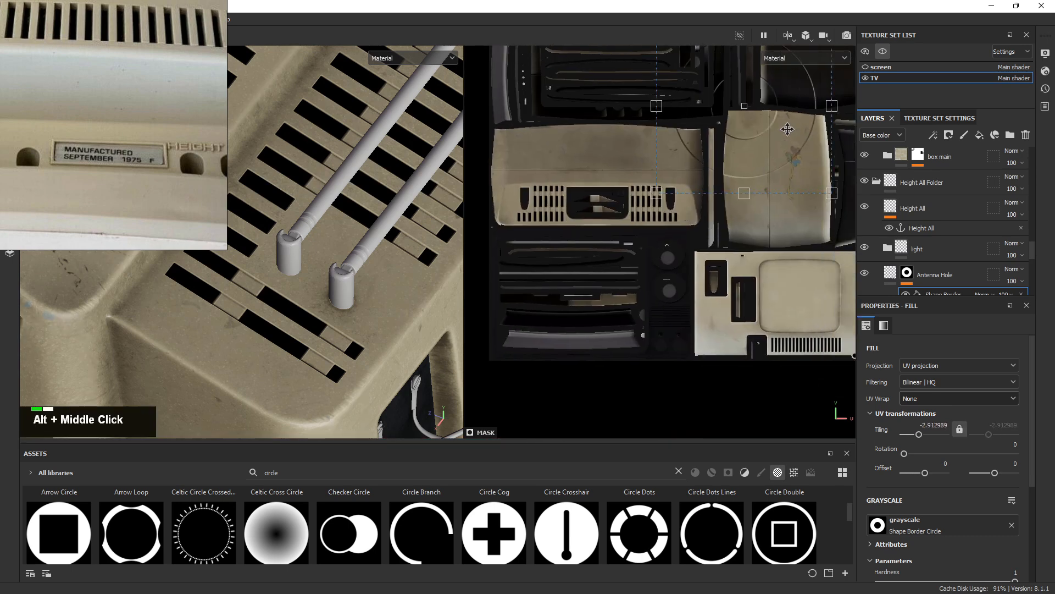
drag(703, 189, 611, 192)
alt+right_drag(562, 213, 897, 208)
alt+middle_drag(897, 208, 816, 225)
shift+drag(725, 234, 603, 233)
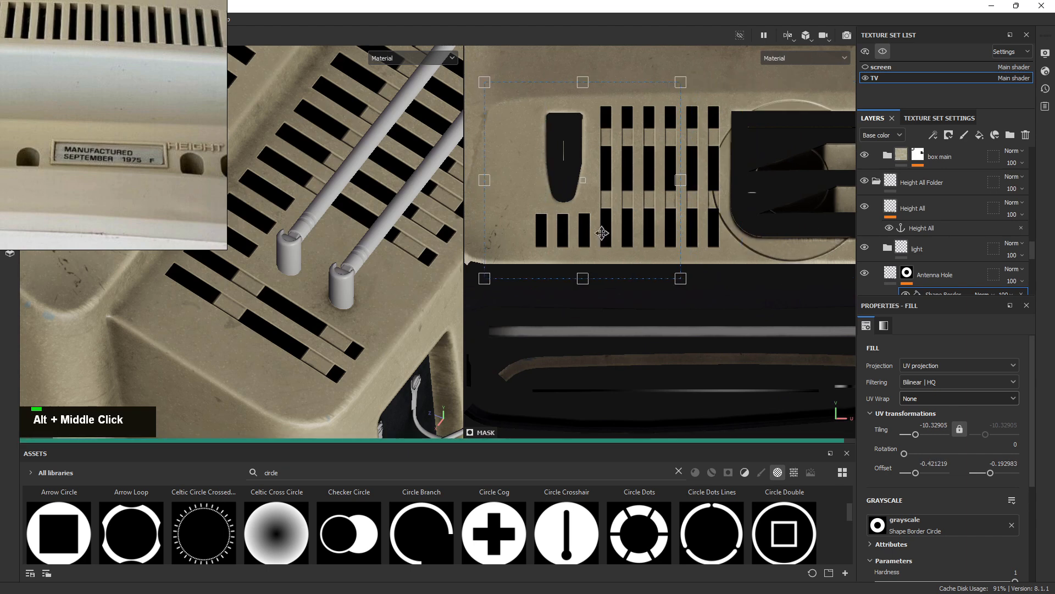
alt+right_drag(615, 239, 793, 301)
alt+right_drag(690, 236, 545, 177)
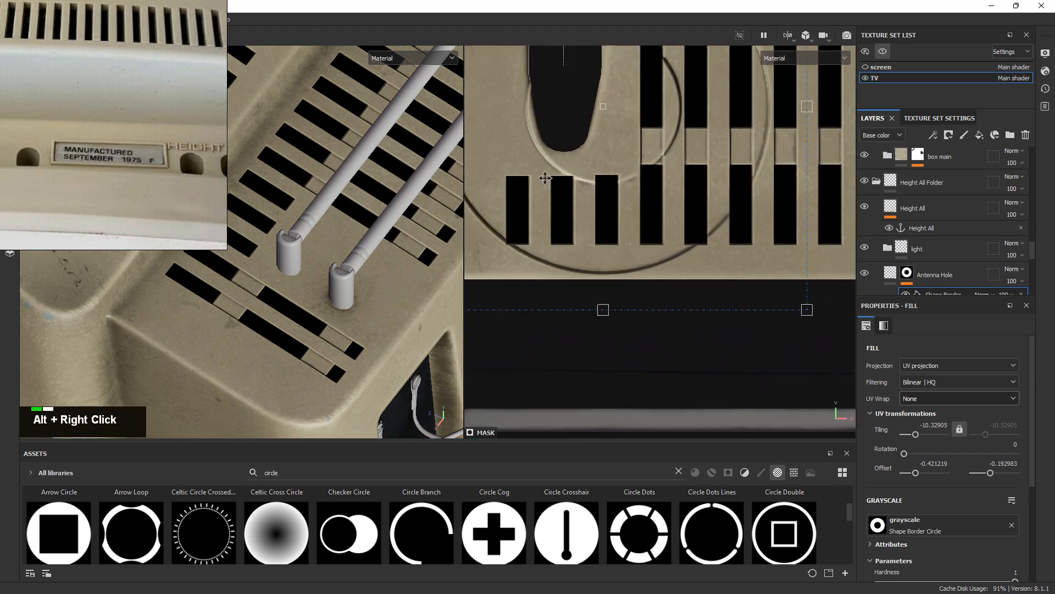
alt+middle_drag(774, 180, 725, 271)
Move the circle onto the upper vent panel area and shrink it to a small ring stamp
alt+right_drag(273, 245, 242, 233)
alt+right_drag(396, 223, 298, 203)
alt+middle_drag(298, 205, 363, 247)
alt+right_drag(633, 238, 511, 186)
alt+middle_drag(679, 277, 564, 177)
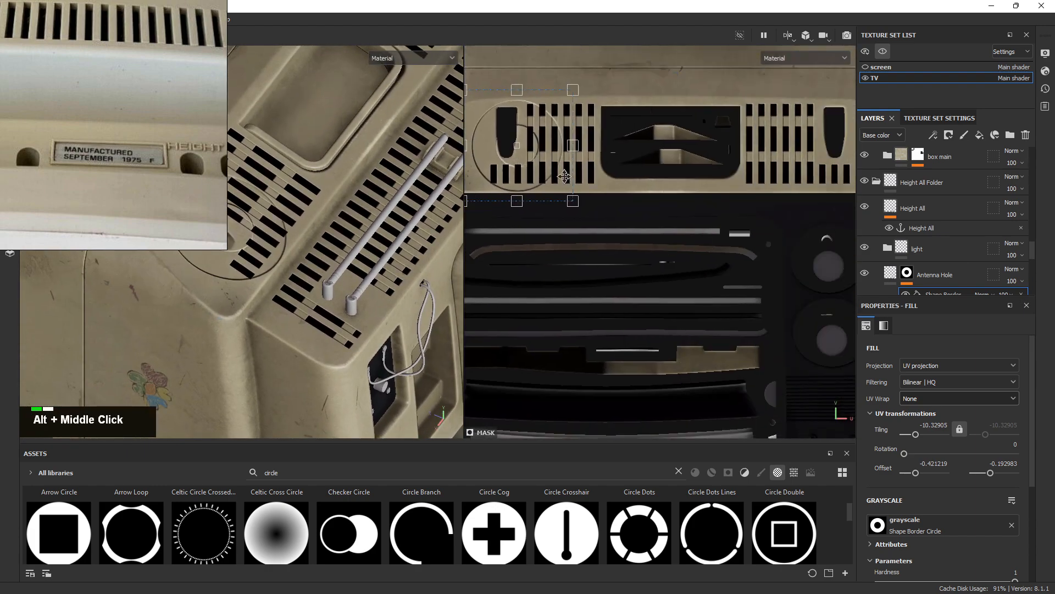
alt+right_drag(654, 220, 572, 187)
alt+middle_drag(841, 244, 745, 356)
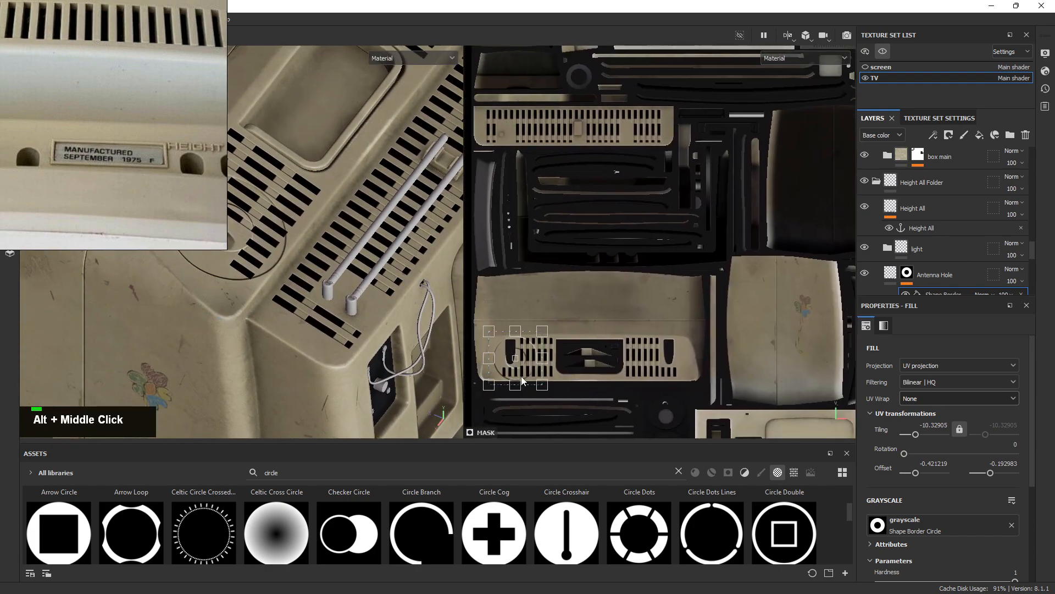
drag(542, 299, 504, 145)
alt+right_drag(514, 139, 914, 331)
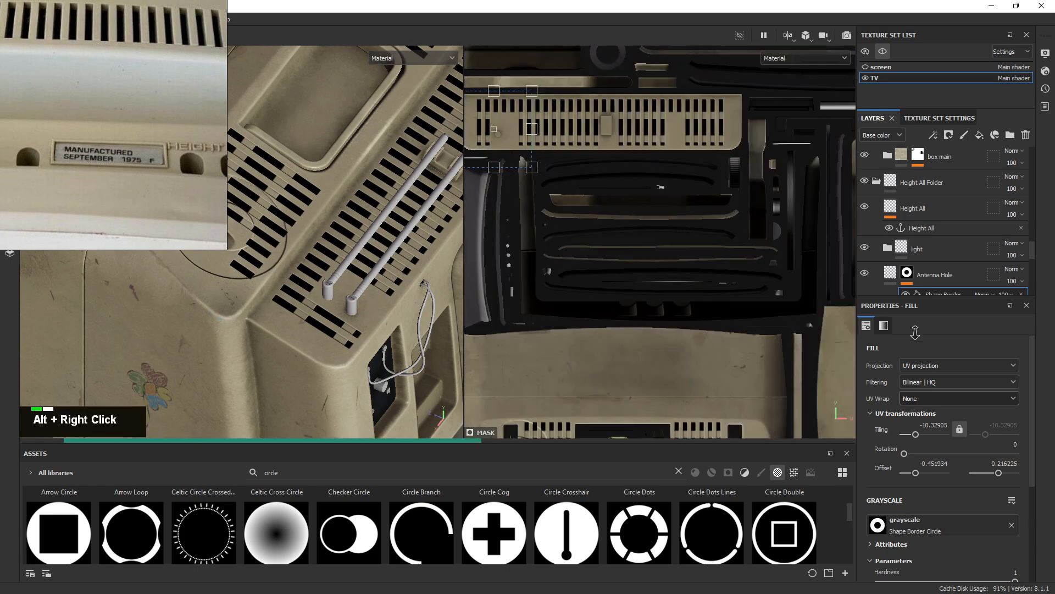
alt+middle_drag(531, 146, 762, 257)
alt+right_drag(761, 256, 832, 309)
alt+middle_drag(757, 231, 674, 205)
alt+right_drag(674, 200, 649, 184)
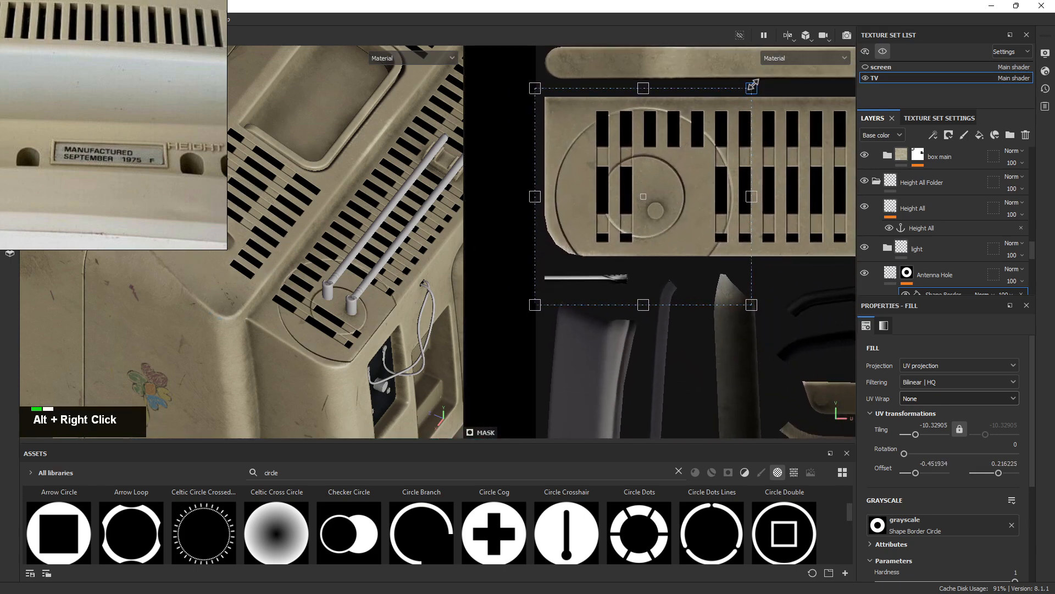
drag(751, 93, 663, 179)
alt+right_drag(350, 290, 504, 351)
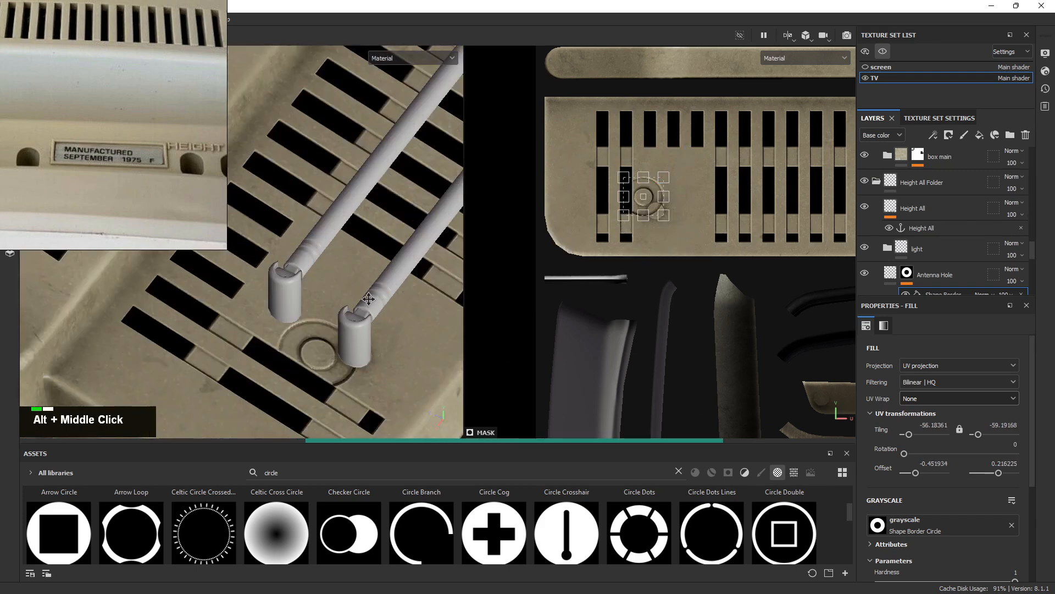
Frame the antenna base in 3D and the ring stamp in 2D to compare placement
alt+middle_drag(370, 394, 358, 290)
alt+right_drag(358, 290, 289, 236)
alt+middle_drag(289, 235, 344, 242)
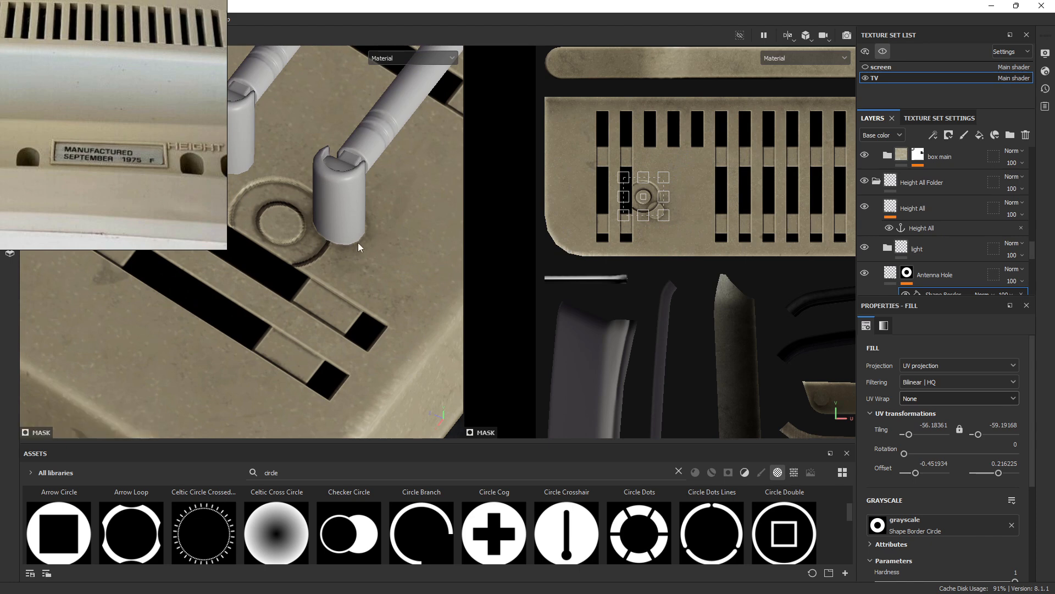
alt+right_drag(367, 239, 335, 187)
alt+right_drag(609, 226, 648, 236)
alt+middle_drag(610, 226, 679, 245)
alt+right_drag(679, 244, 595, 149)
alt+middle_drag(594, 149, 615, 195)
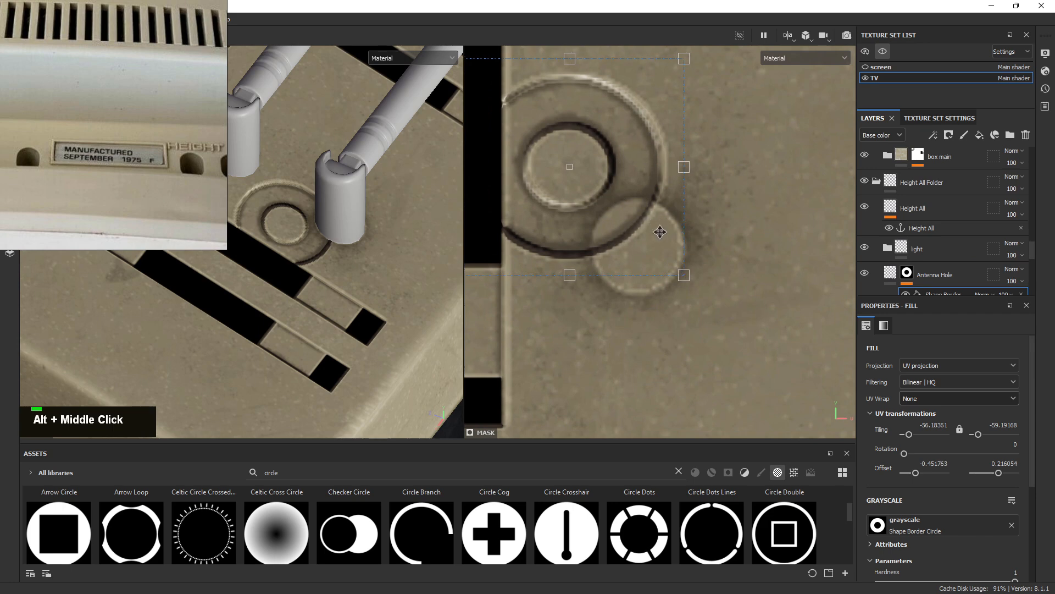
Set the ring's border width to 0.62 and scale the circle down evenly around its centre
scroll(925, 425, down, 3)
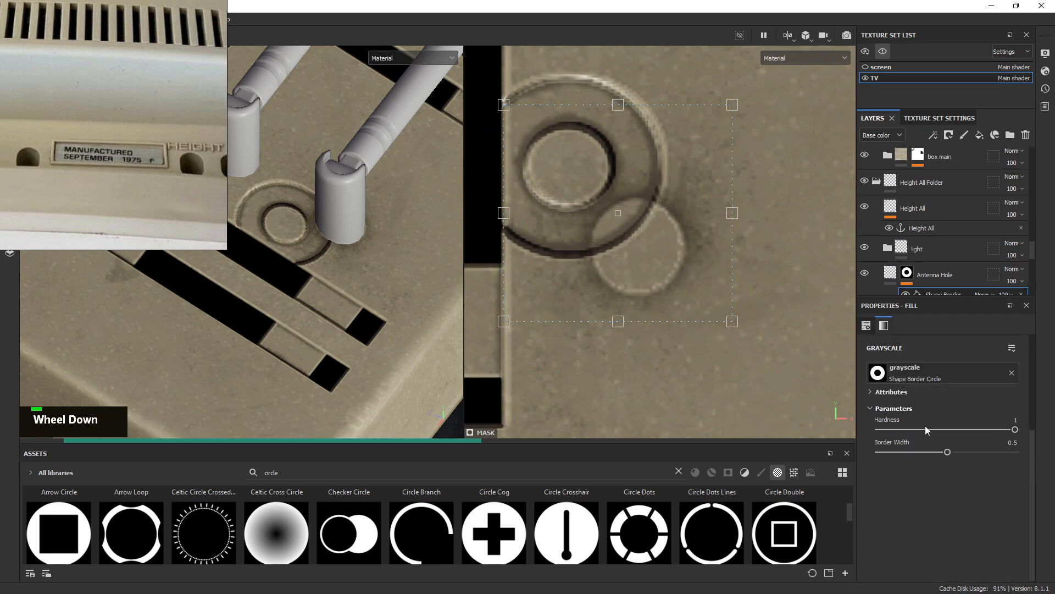
click(890, 452)
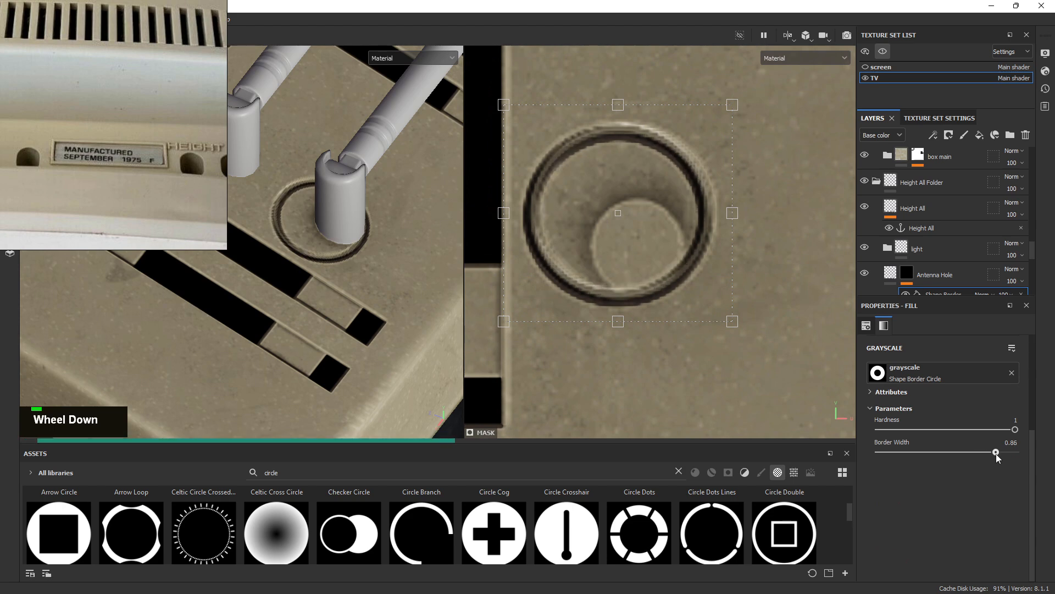
scroll(997, 457, down, 1)
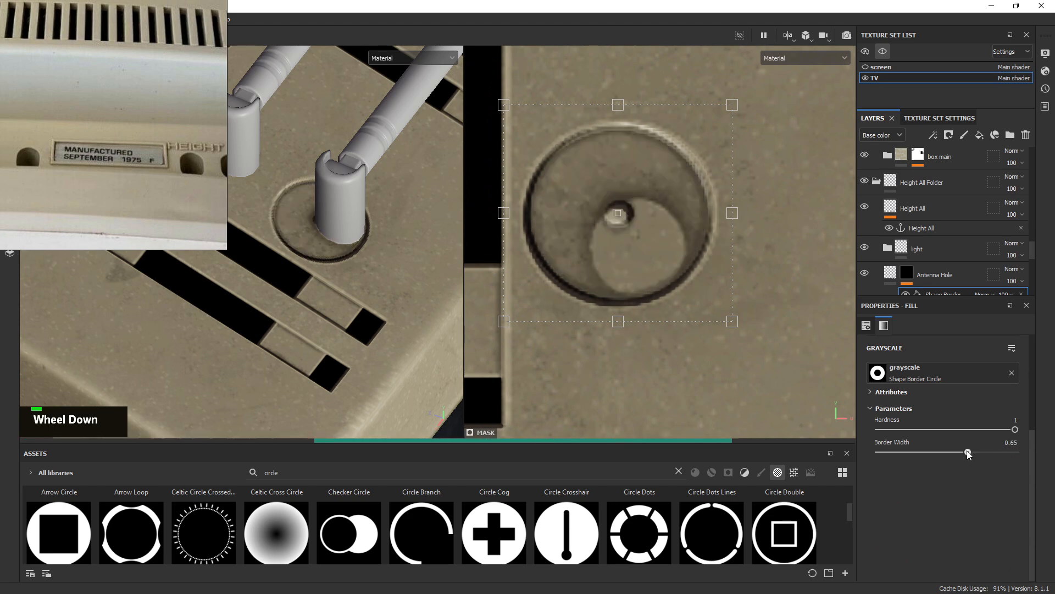
alt+right_drag(753, 289, 674, 155)
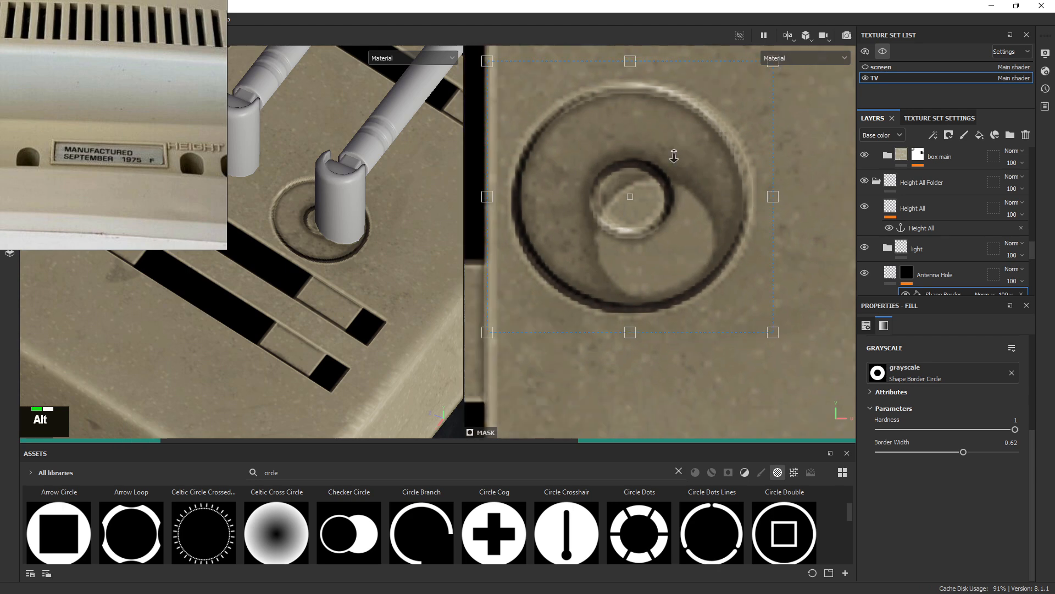
alt+right_drag(730, 177, 762, 68)
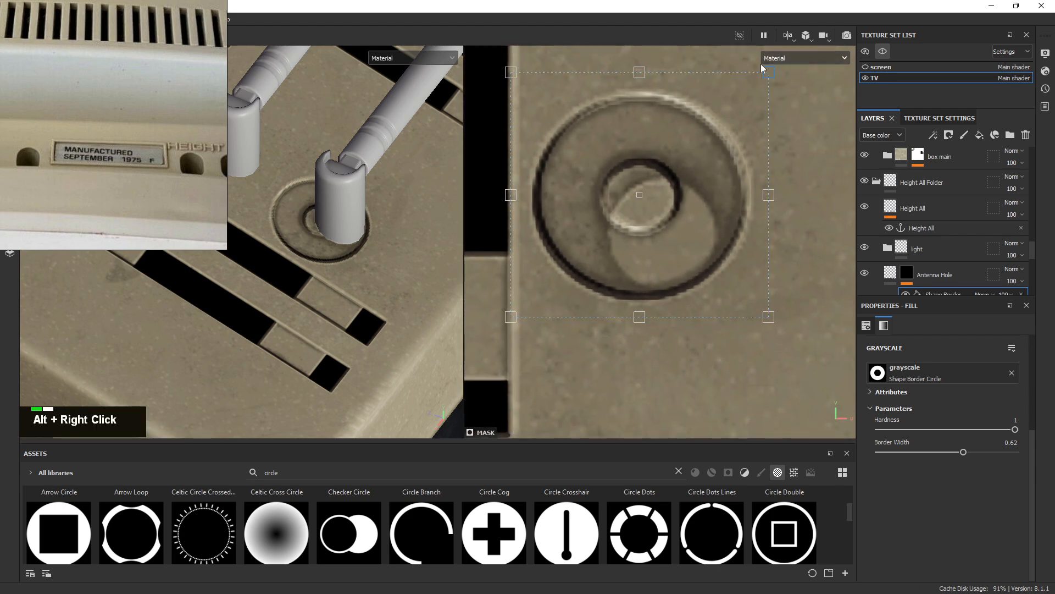
drag(753, 81, 726, 102)
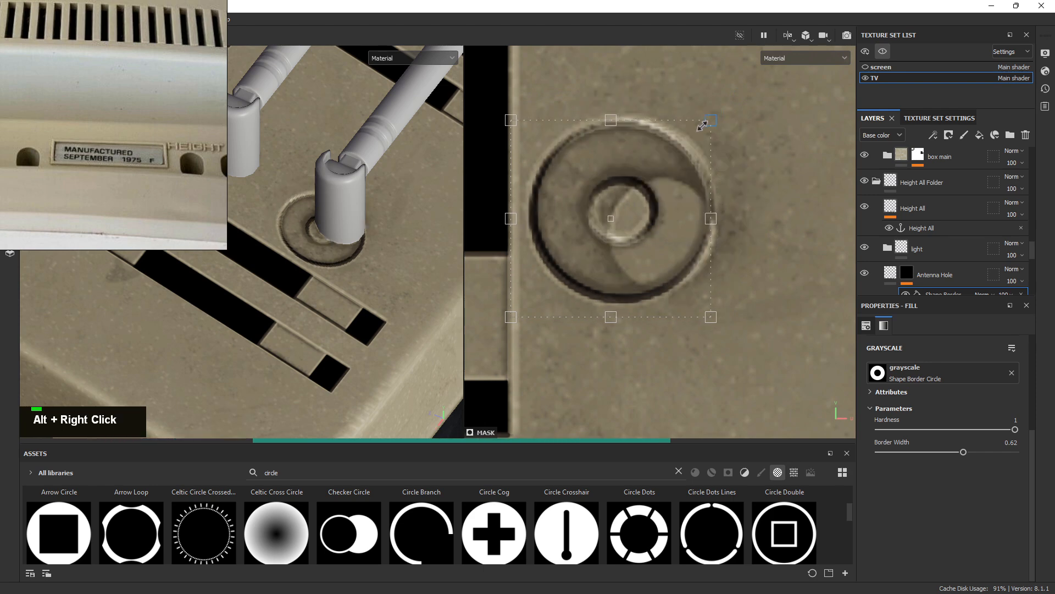
ctrl+drag(702, 126, 692, 137)
Move the circle mask down and right onto the antenna hole and enlarge it slightly
alt+right_drag(385, 270, 467, 294)
alt+middle_drag(372, 260, 332, 242)
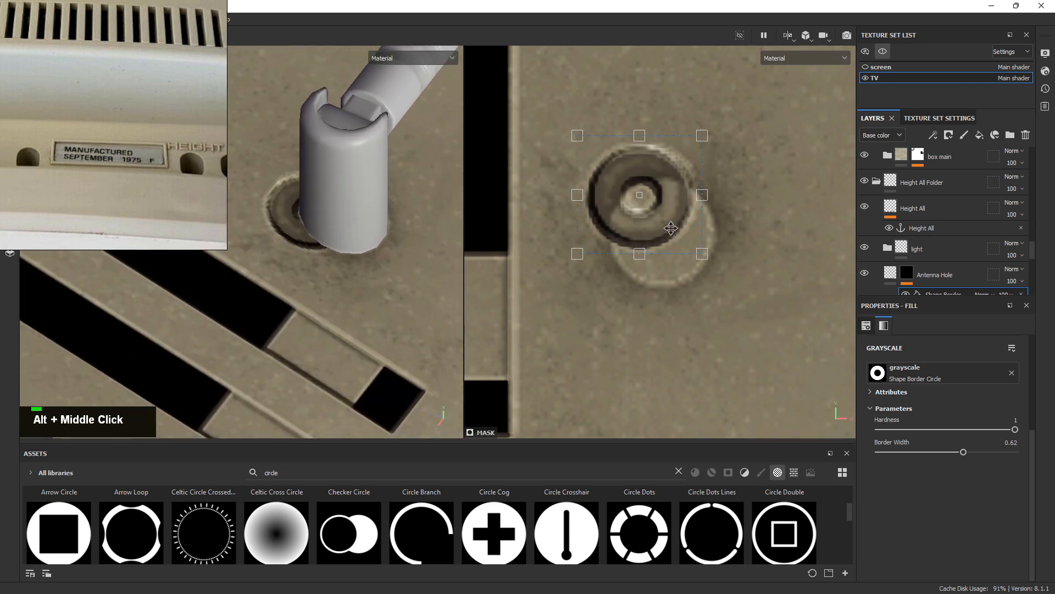
drag(670, 227, 687, 257)
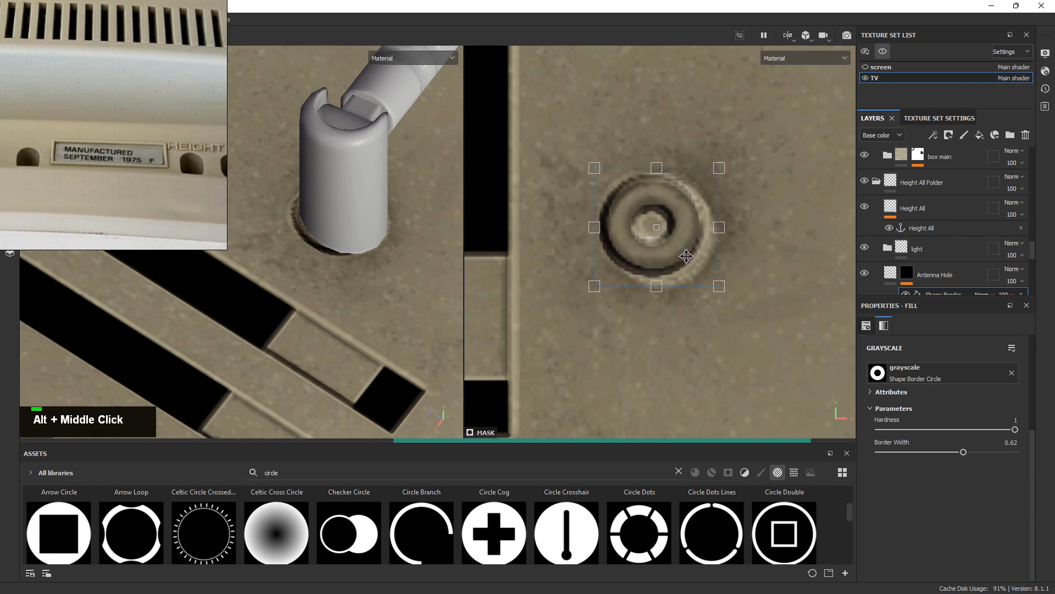
ctrl+shift+click(718, 170)
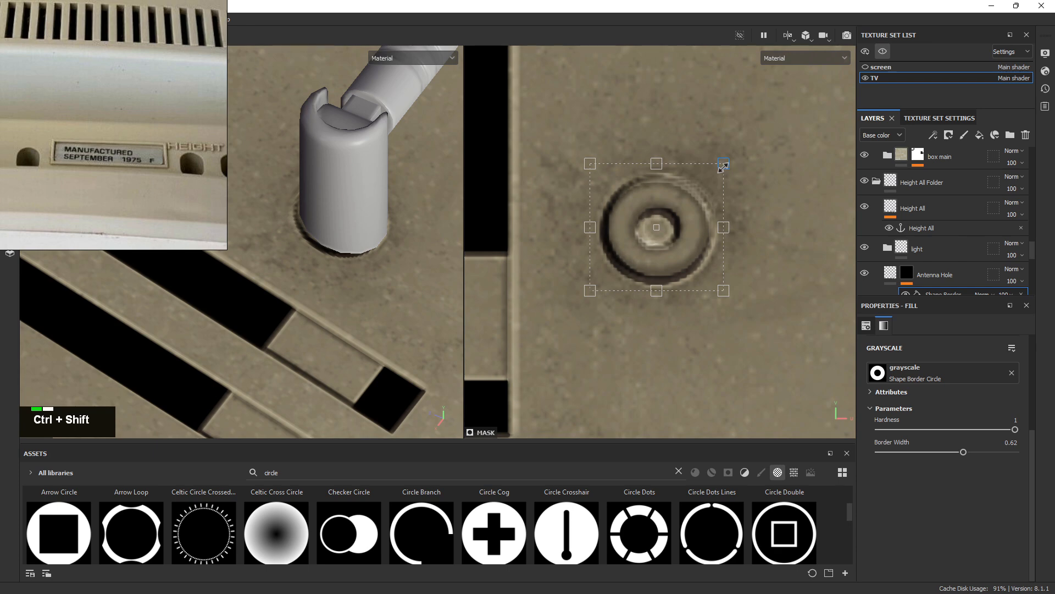
Nudge the circle mask slightly left and down twice, then undo the last nudge
alt+drag(316, 255, 314, 269)
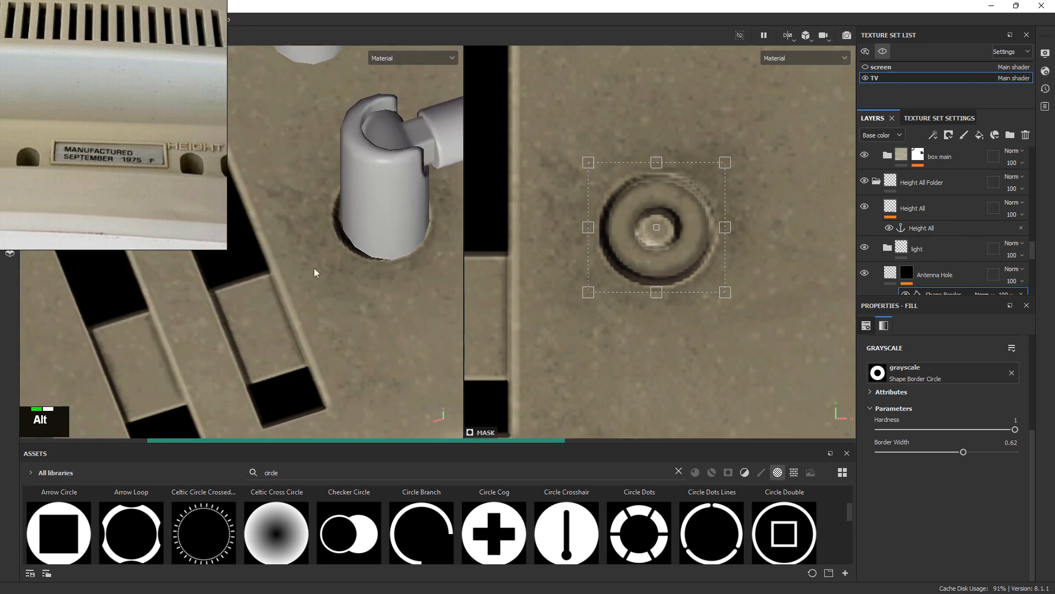
alt+middle_drag(313, 269, 322, 256)
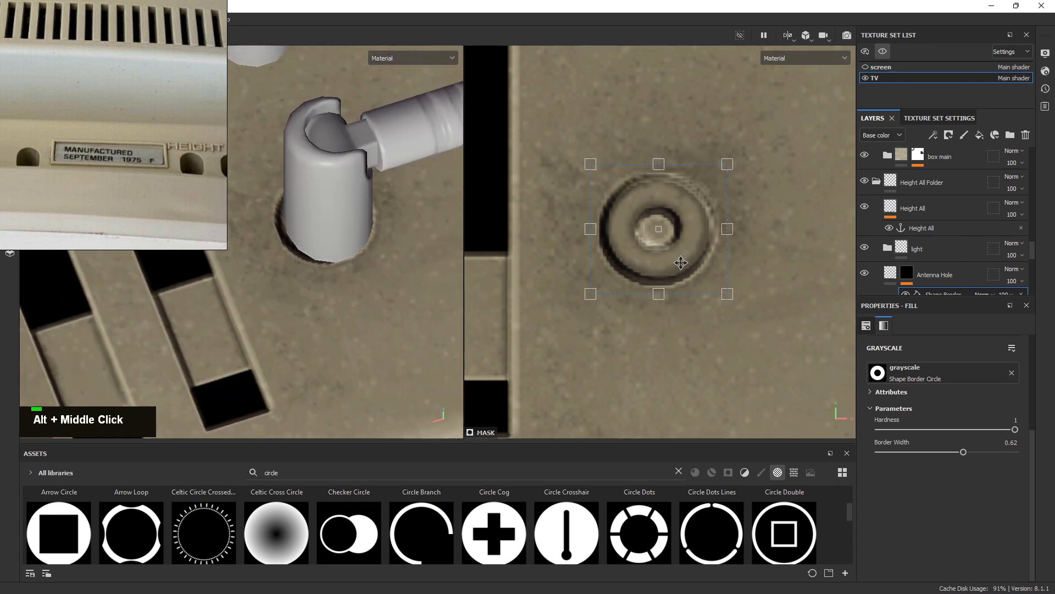
drag(681, 263, 680, 264)
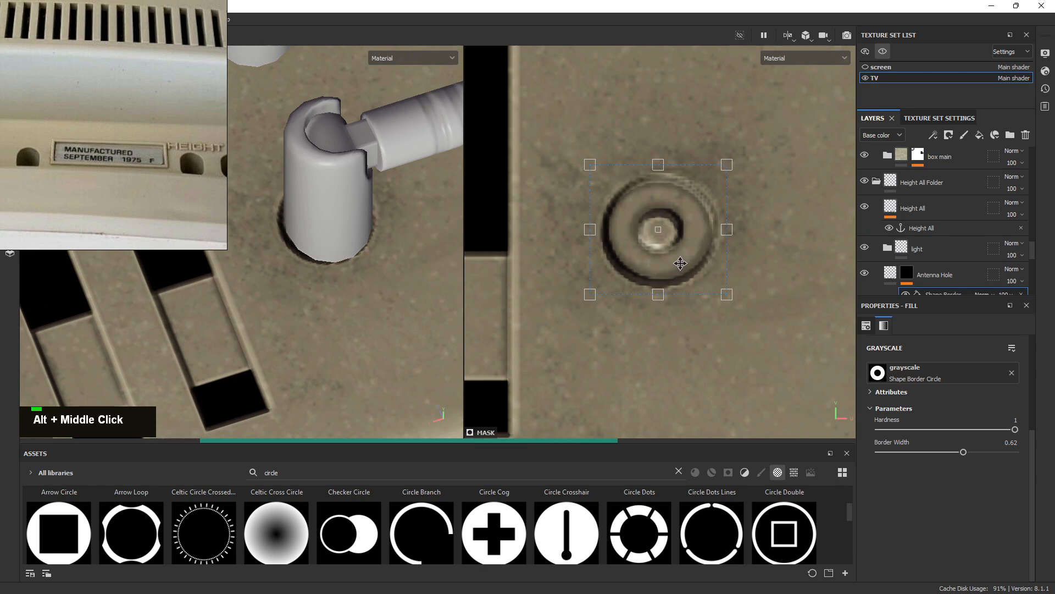
alt+drag(311, 296, 266, 314)
alt+drag(401, 271, 363, 247)
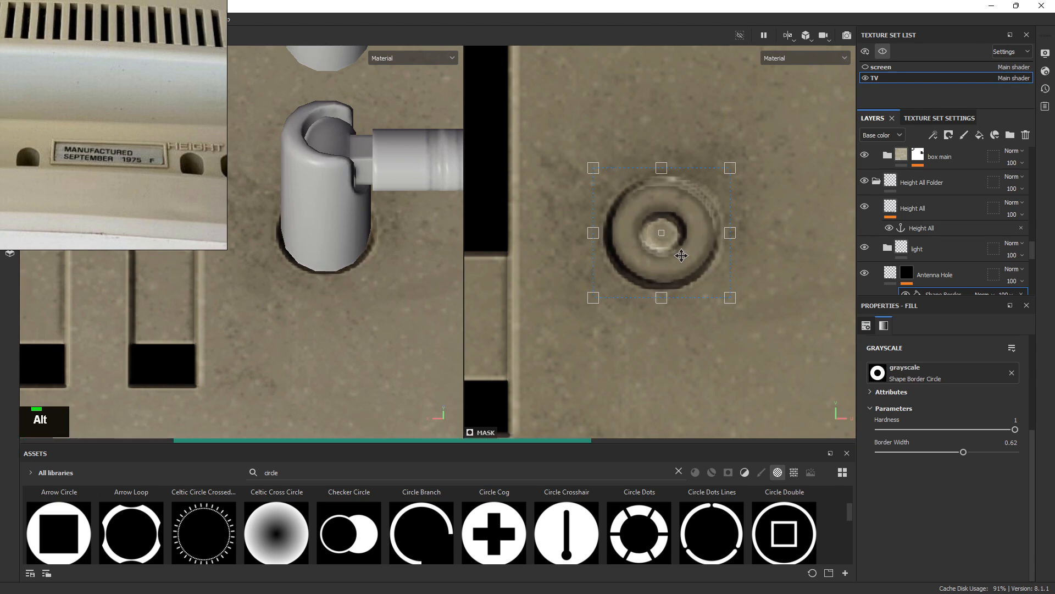
drag(682, 255, 681, 256)
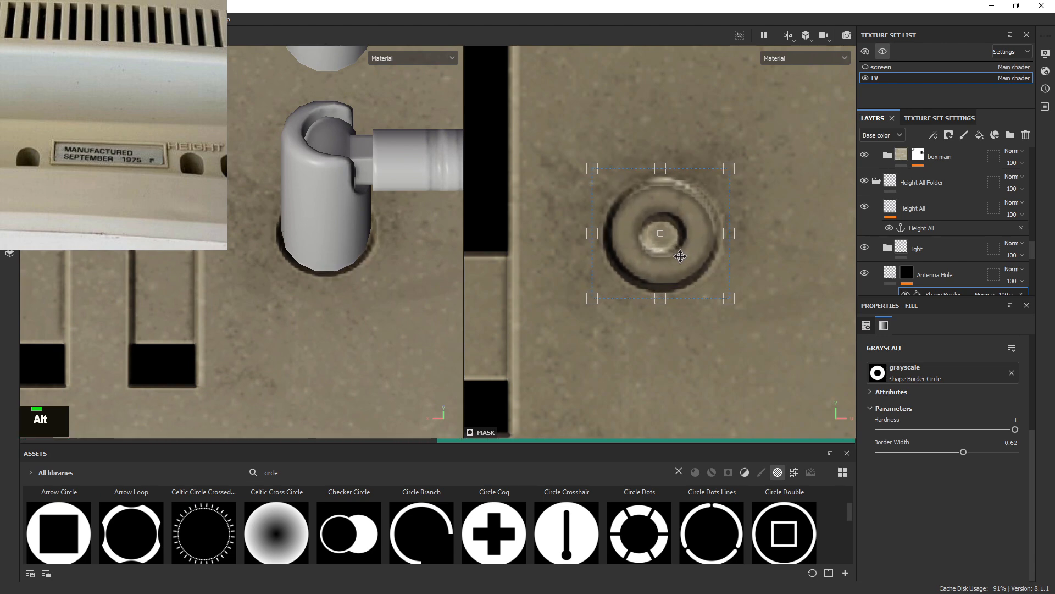
alt+drag(278, 307, 447, 342)
alt+middle_drag(448, 341, 336, 269)
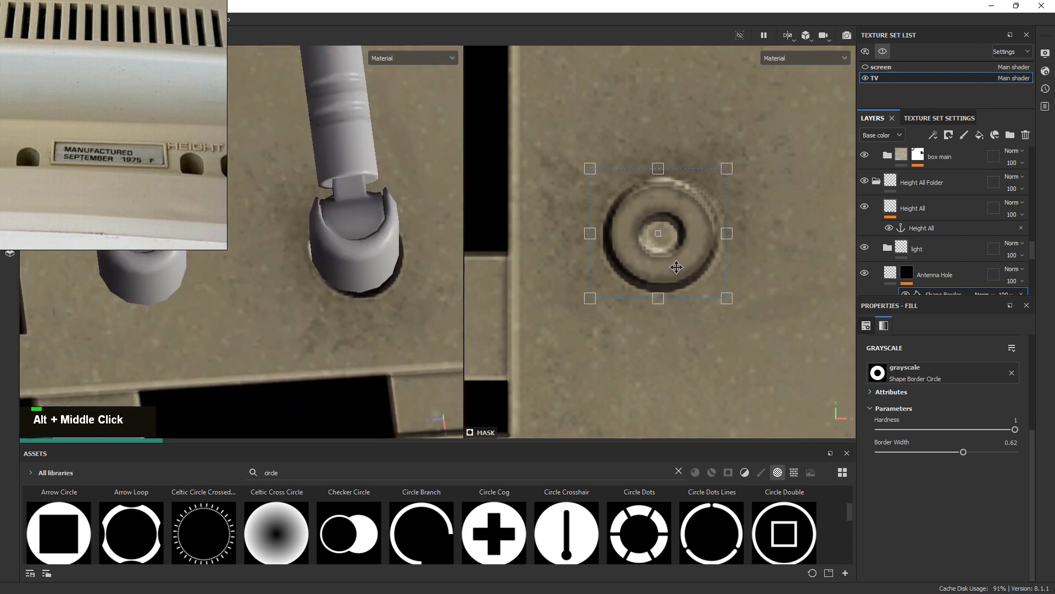
key(ctrl+z)
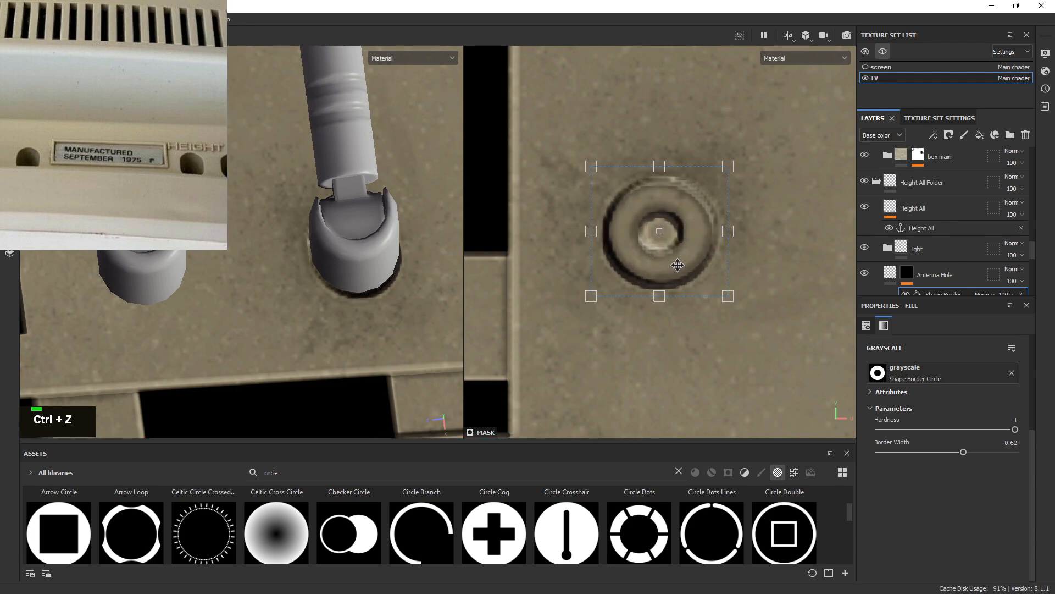
Scale the circle mask up slightly and evenly, checking the fit from several angles
alt+drag(383, 275, 238, 241)
alt+middle_drag(360, 290, 320, 295)
alt+drag(322, 295, 481, 330)
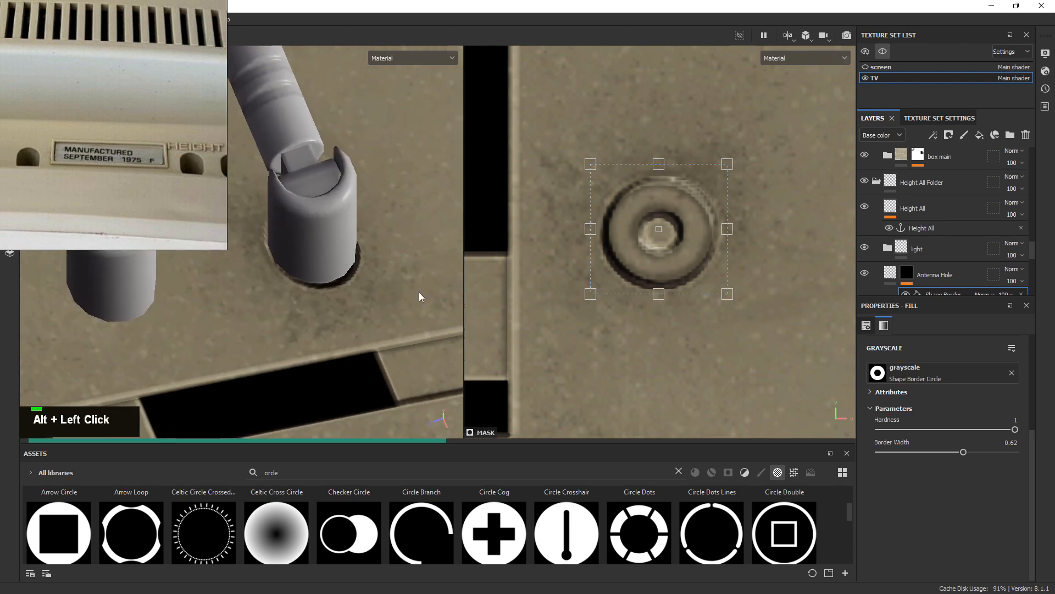
alt+drag(419, 292, 224, 280)
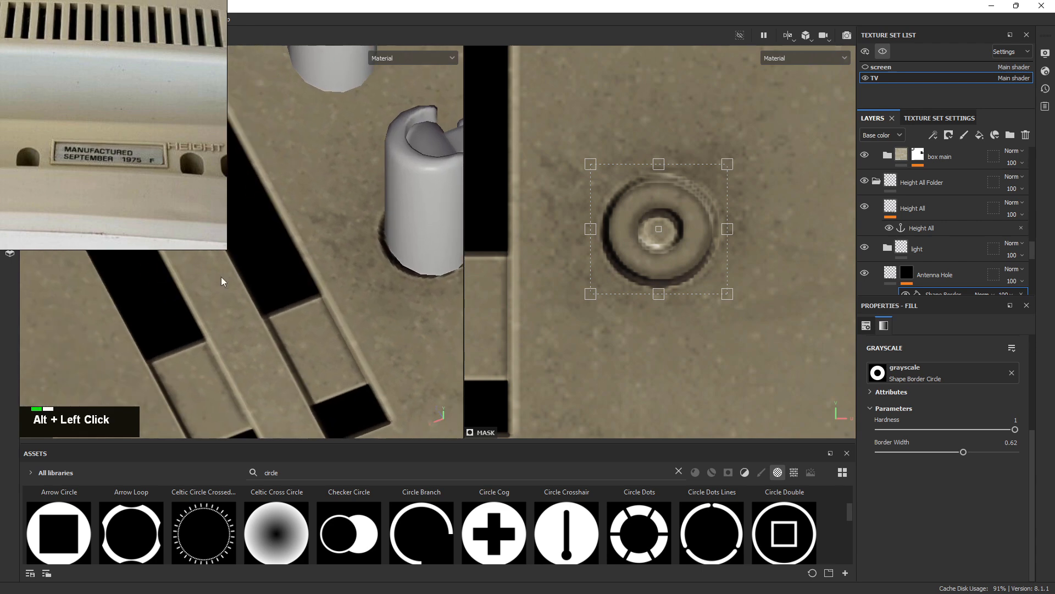
alt+middle_drag(224, 281, 509, 290)
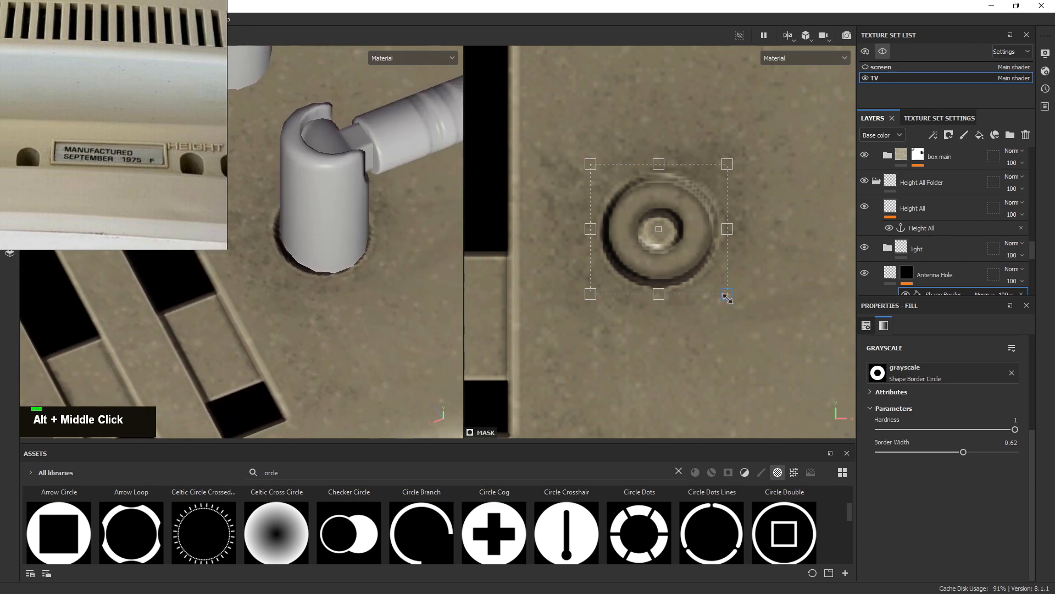
drag(727, 298, 730, 298)
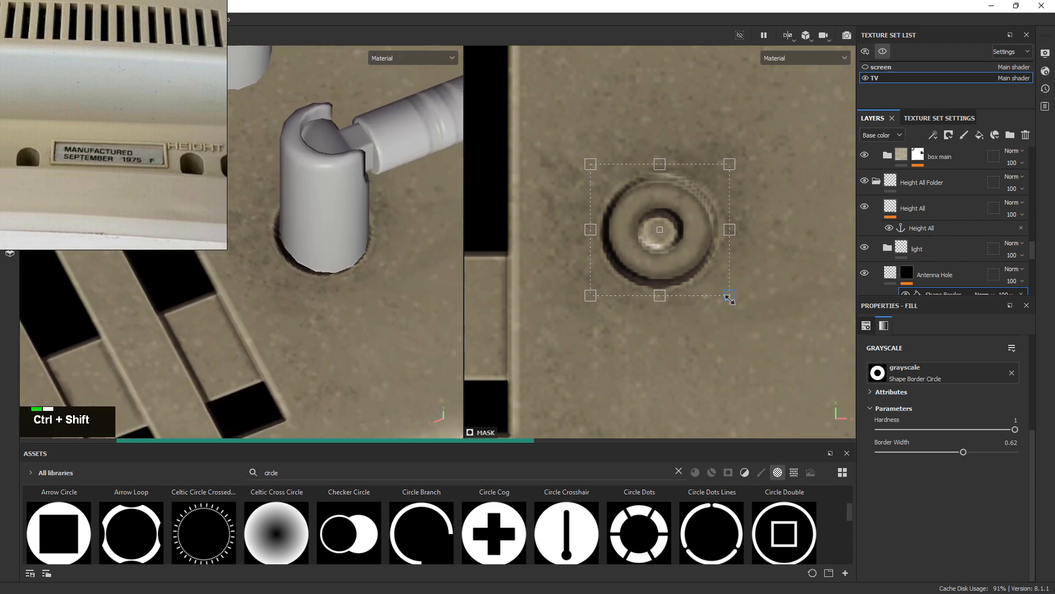
alt+drag(342, 301, 525, 288)
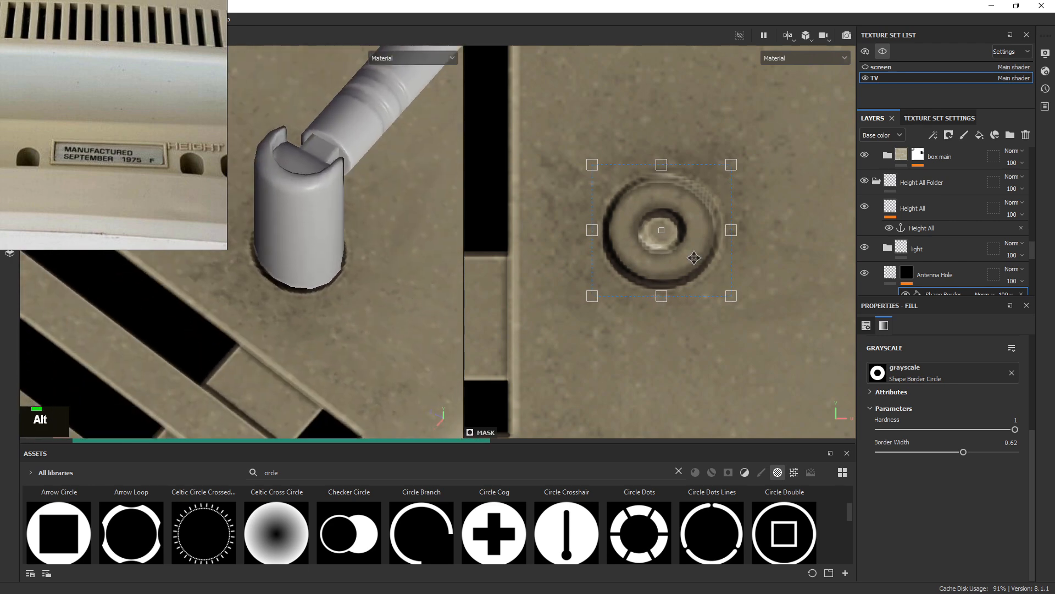
alt+right_drag(379, 293, 281, 242)
alt+drag(280, 242, 446, 280)
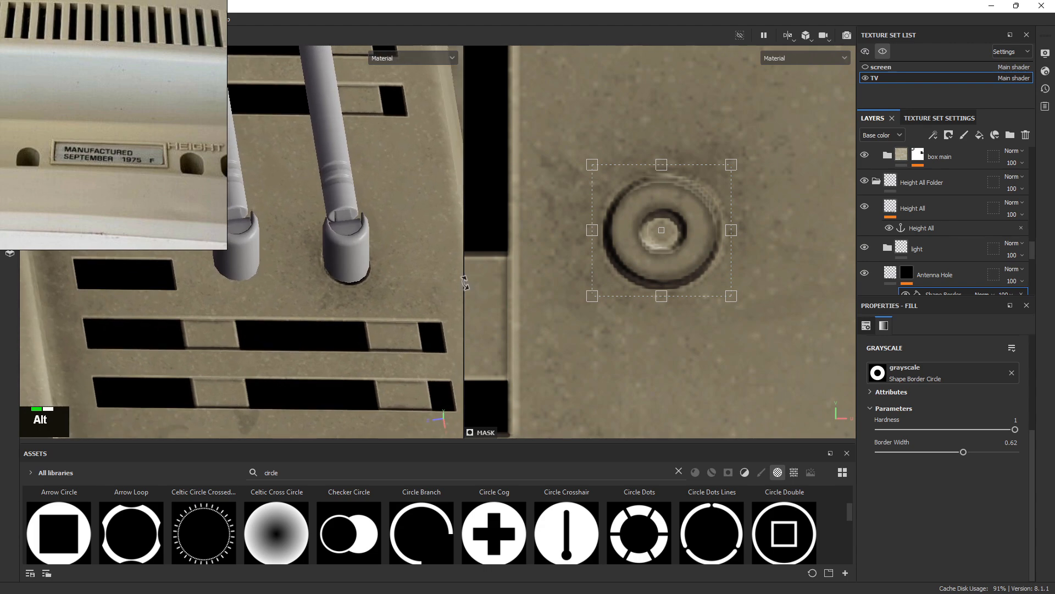
alt+right_drag(385, 264, 173, 178)
Show the other texture sets again and review the recessed ring around the antenna bases
key(alt+q)
alt+drag(308, 187, 164, 264)
alt+right_drag(220, 264, 275, 291)
alt+drag(296, 341, 274, 308)
alt+right_drag(165, 219, 308, 286)
alt+middle_drag(307, 286, 353, 287)
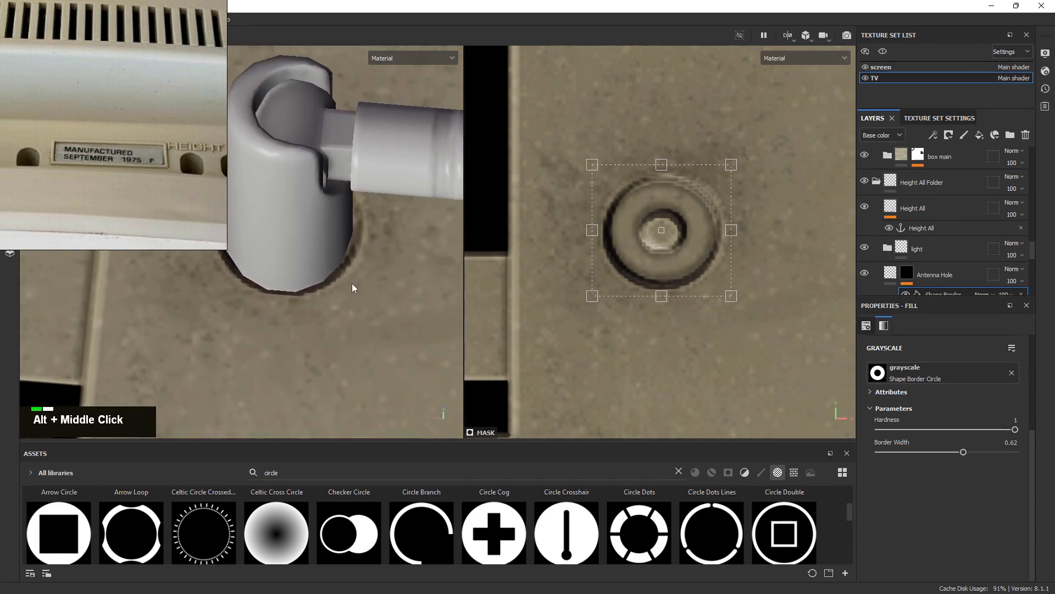
ctrl+shift+click(729, 294)
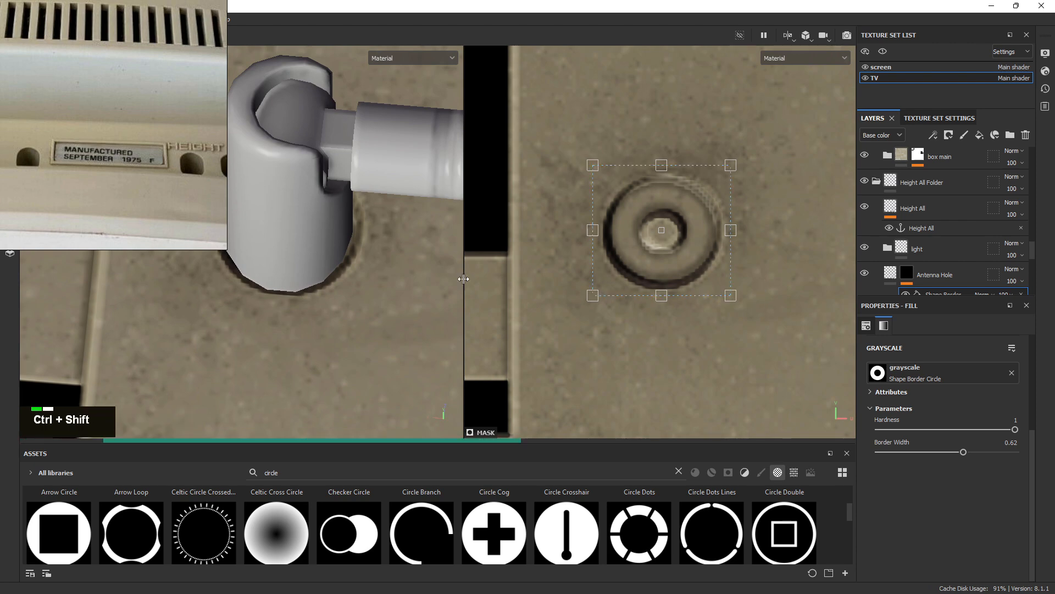
alt+right_drag(351, 268, 243, 245)
alt+drag(242, 245, 467, 316)
alt+right_drag(467, 315, 112, 141)
alt+drag(112, 141, 205, 188)
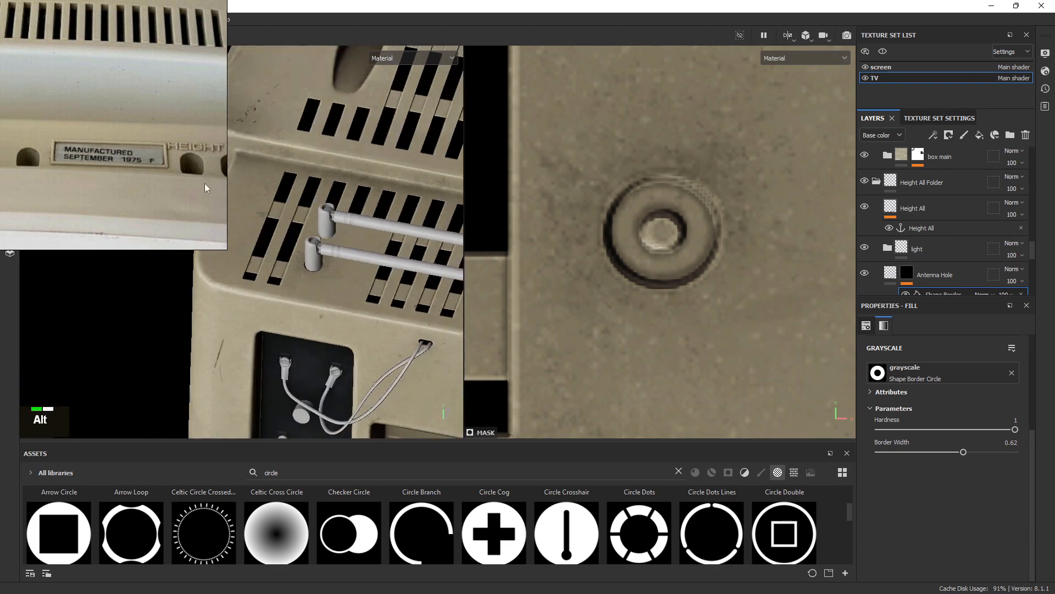
alt+right_drag(205, 188, 695, 240)
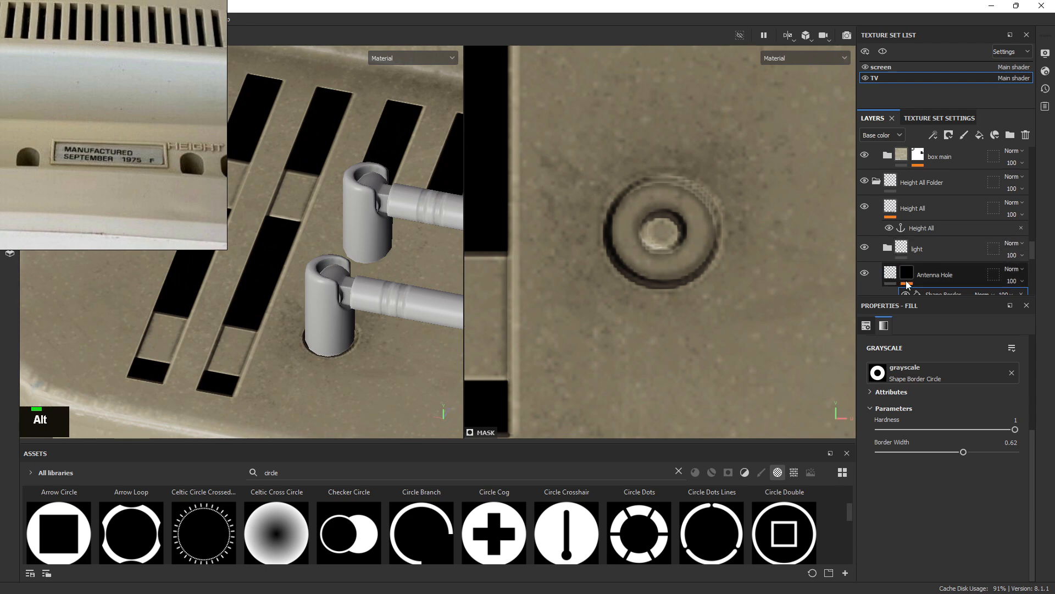
alt+right_drag(341, 236, 592, 273)
scroll(937, 271, down, 3)
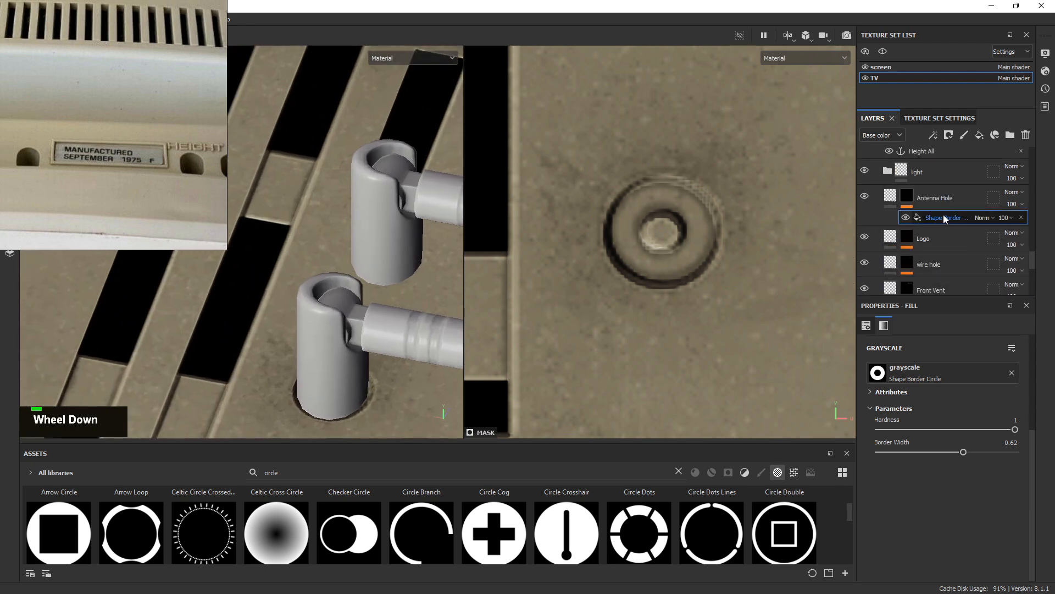
Duplicate the Shape Border effect and drag the copy up to the second antenna in 2D
right_click(944, 218)
click(943, 261)
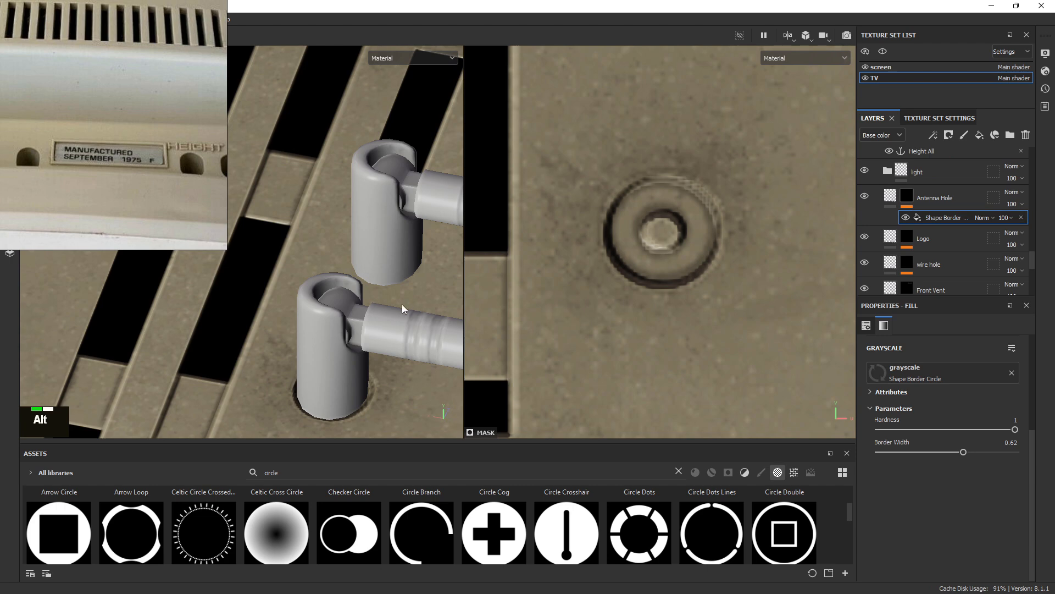
alt+middle_drag(405, 306, 246, 205)
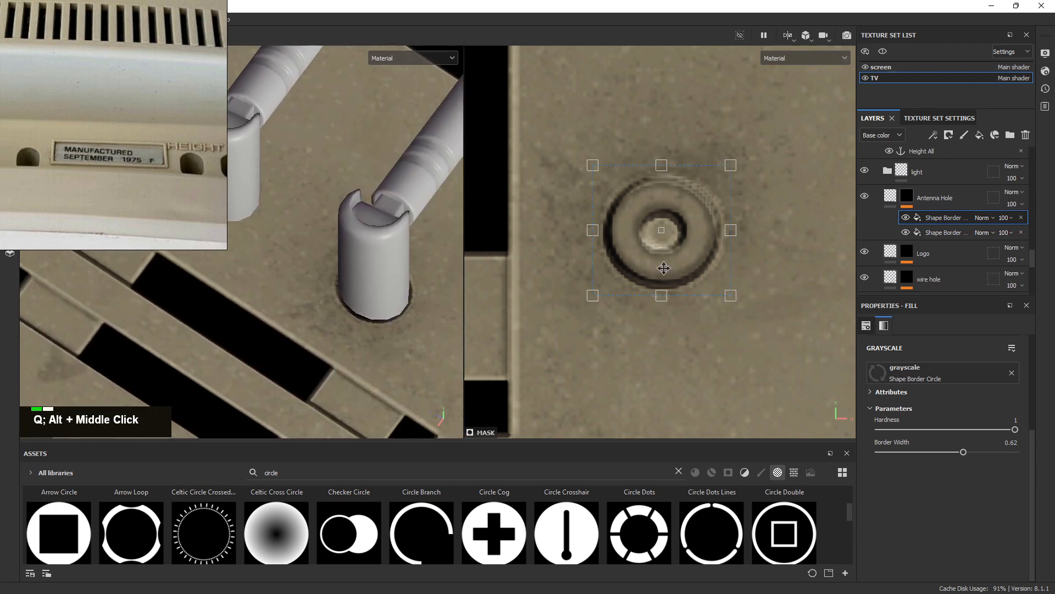
alt+right_drag(663, 268, 691, 246)
alt+middle_drag(691, 245, 670, 309)
drag(671, 310, 669, 218)
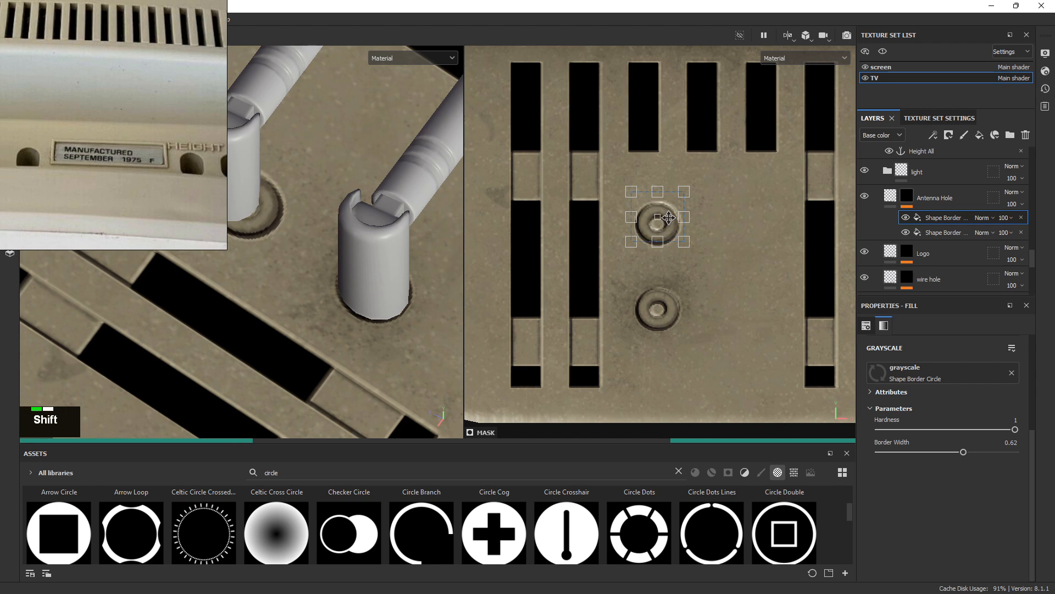
Nudge the copied ring up to fit the left antenna hole and review both sockets
right_drag(123, 203, 0, 204)
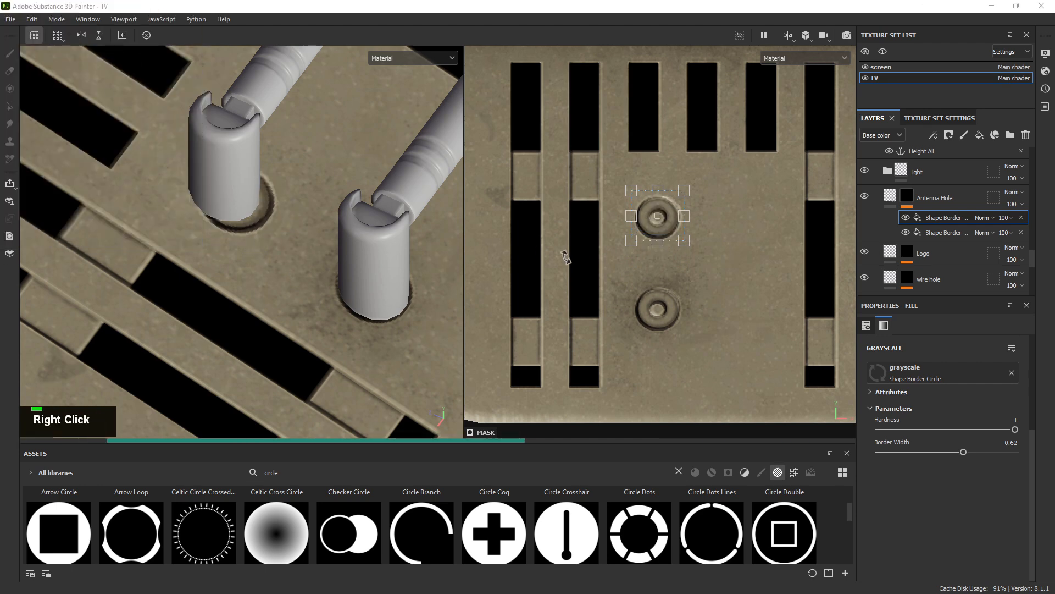
alt+right_drag(250, 215, 526, 296)
alt+middle_drag(250, 196, 368, 249)
alt+right_drag(368, 248, 688, 245)
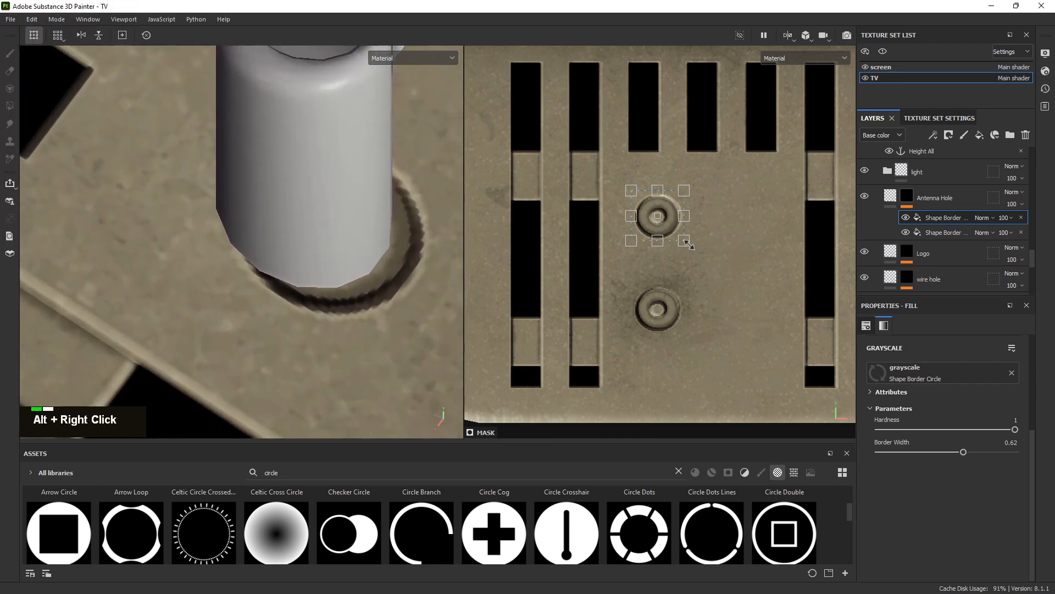
mouse_move(670, 223)
shift+mouse_down()
mouse_move(670, 209)
mouse_move(670, 220)
shift+mouse_up()
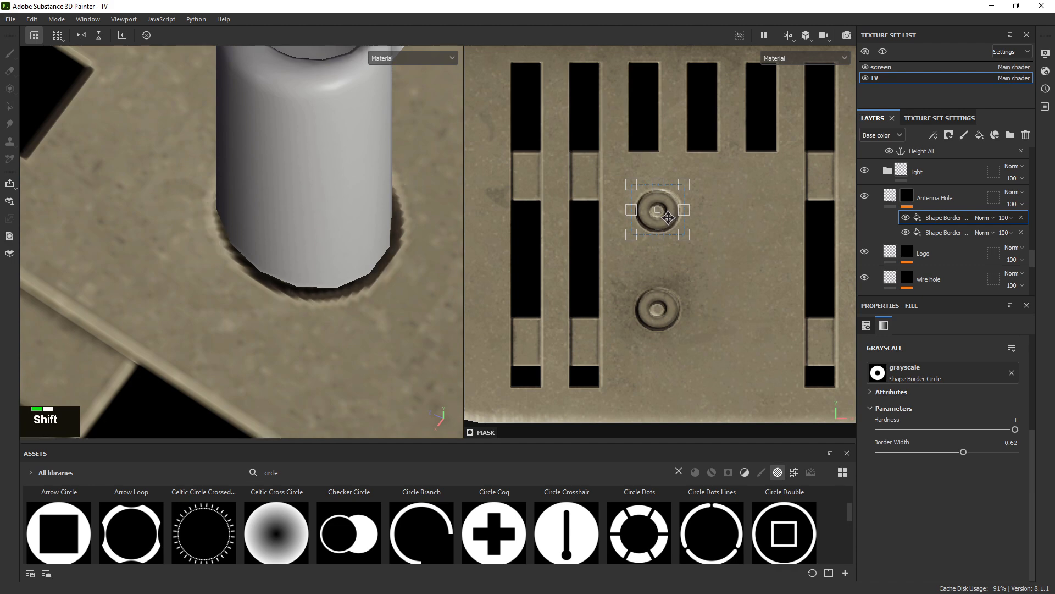
alt+right_drag(355, 297, 121, 181)
alt+middle_drag(121, 181, 165, 220)
alt+drag(165, 220, 213, 247)
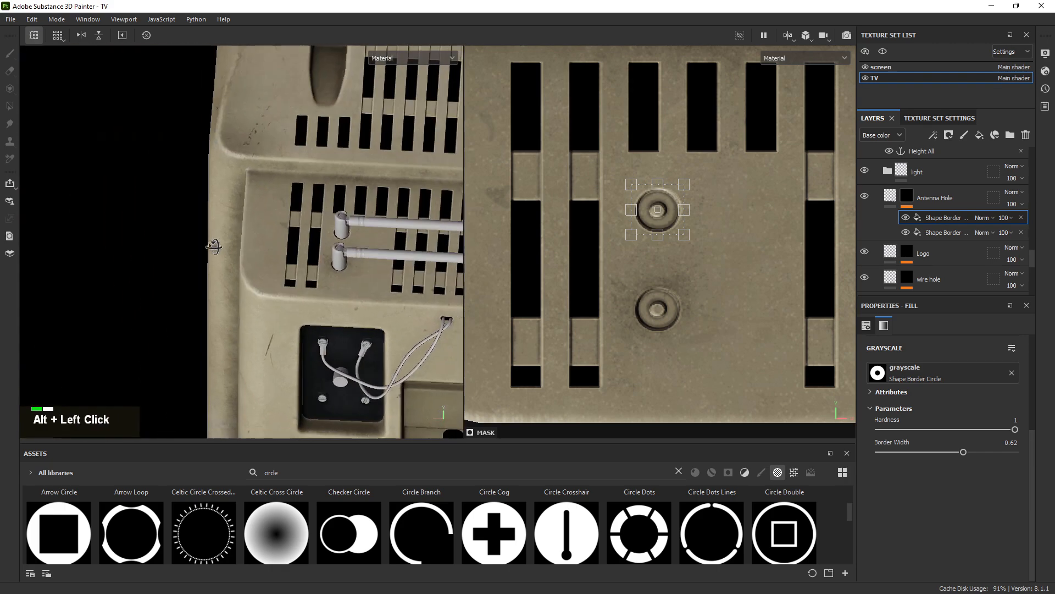
alt+right_drag(213, 246, 273, 229)
alt+drag(273, 229, 431, 245)
alt+right_drag(431, 245, 433, 282)
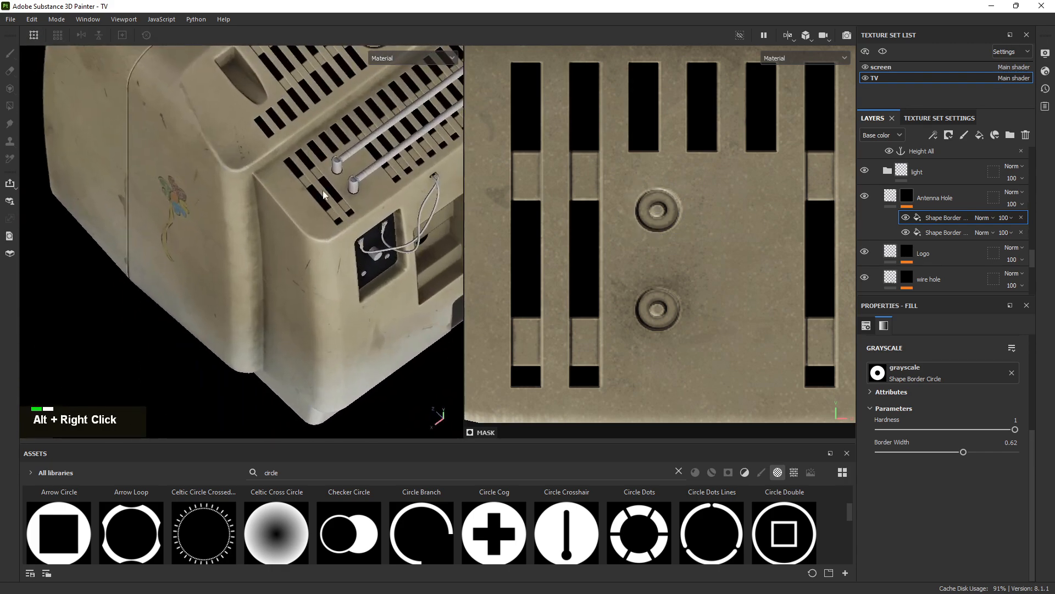
alt+right_drag(326, 195, 938, 281)
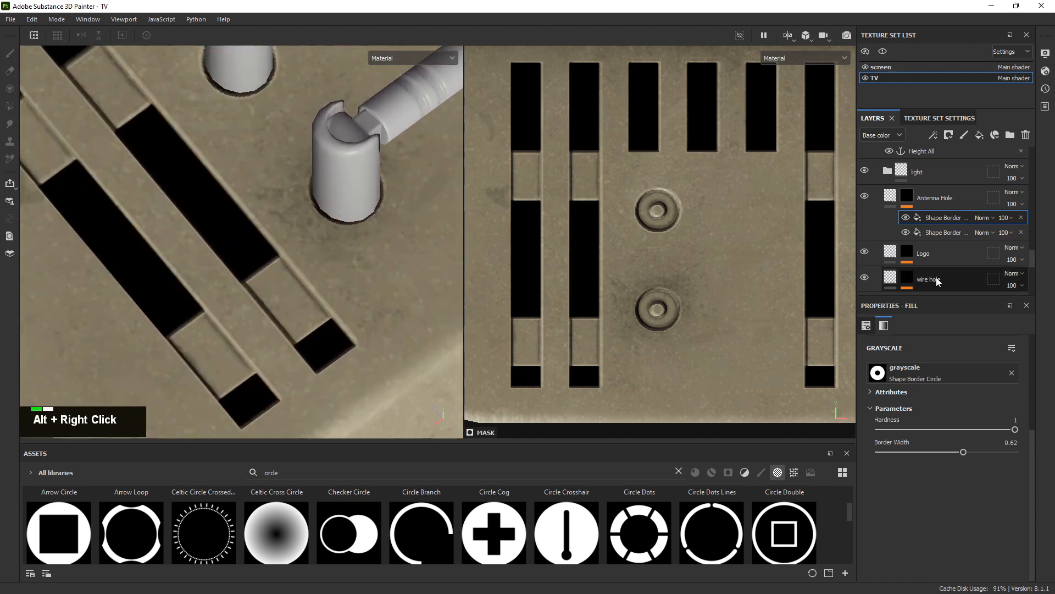
Enter -0.07 as the Antenna Hole layer's height and inspect both antenna sockets up close
click(891, 196)
alt+right_drag(374, 222, 670, 364)
alt+middle_drag(427, 217, 355, 228)
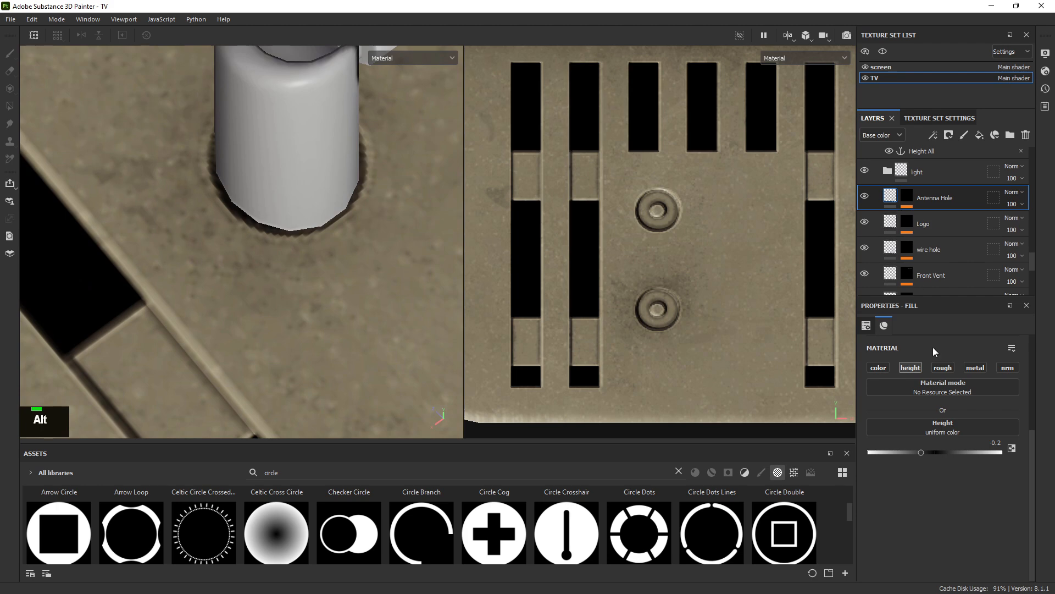
double_click(993, 442)
text(-)
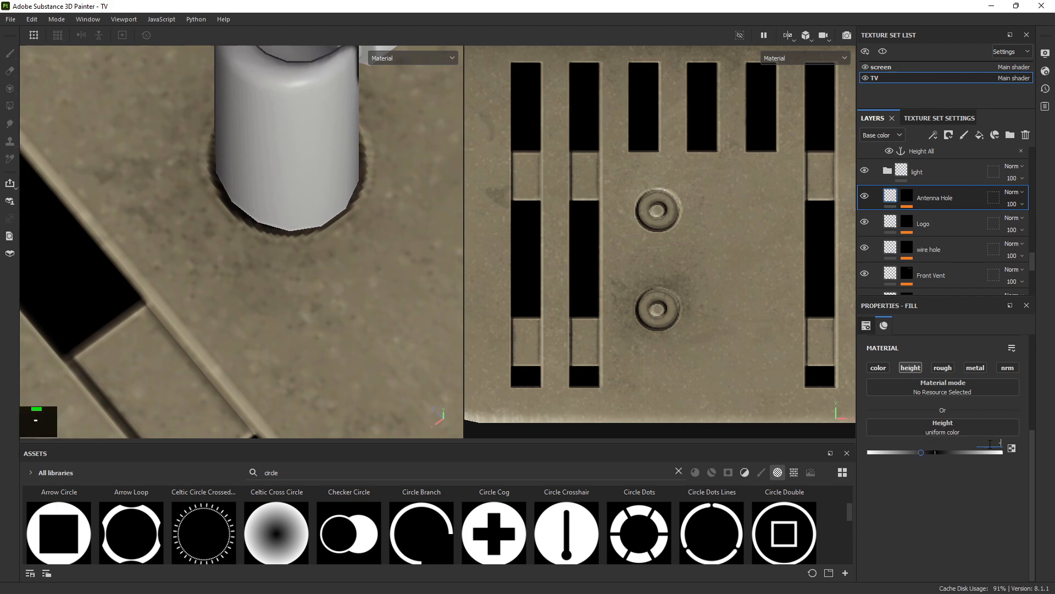
key(Return)
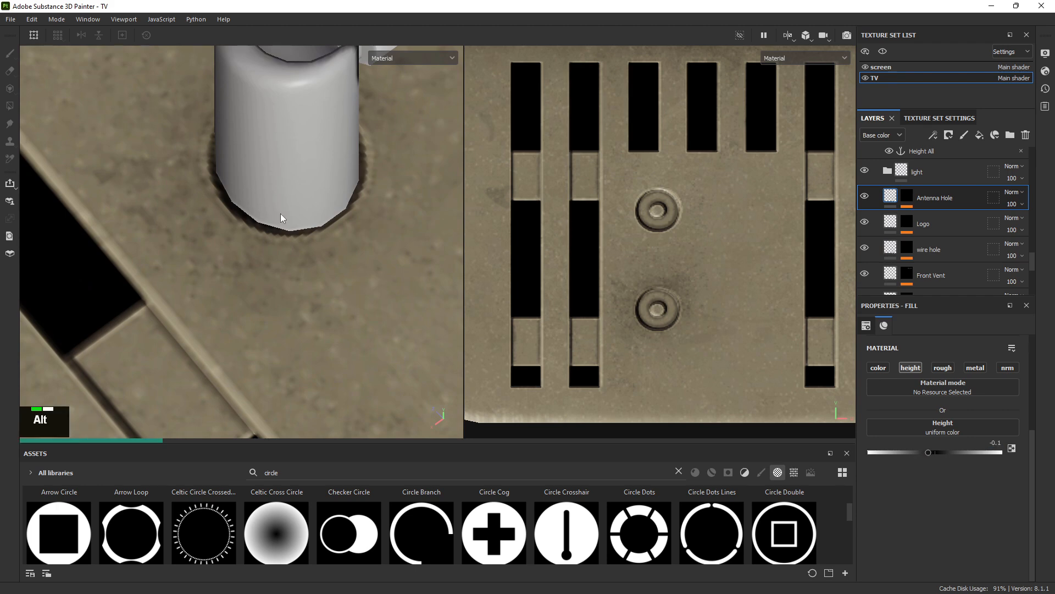
alt+right_drag(335, 226, 394, 283)
mouse_move(393, 283)
alt+mouse_down()
mouse_move(320, 203)
mouse_move(387, 284)
alt+mouse_up()
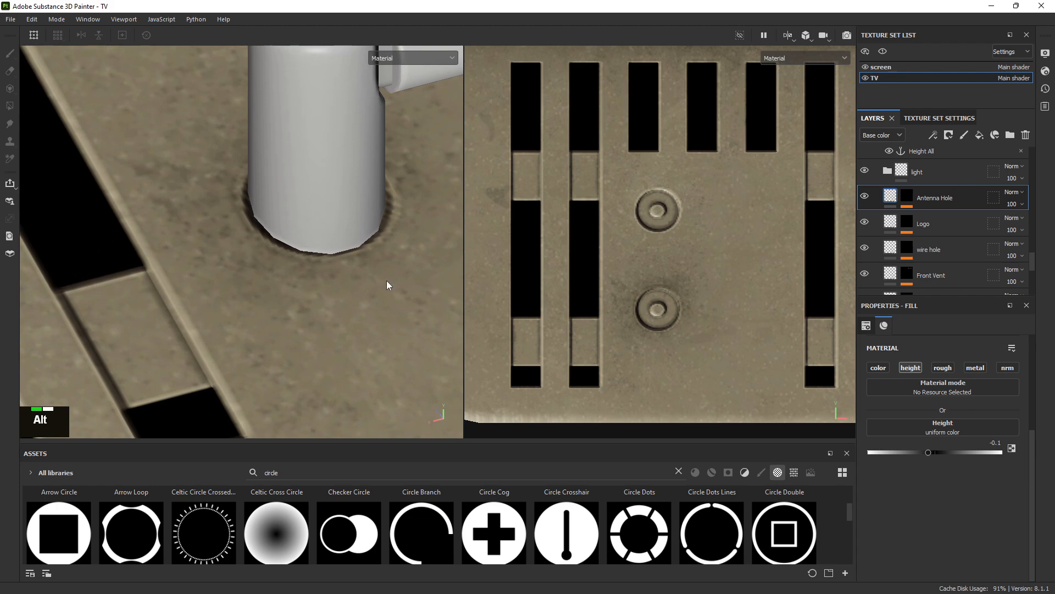
alt+right_drag(387, 284, 379, 256)
alt+middle_drag(379, 256, 231, 221)
alt+drag(231, 221, 248, 241)
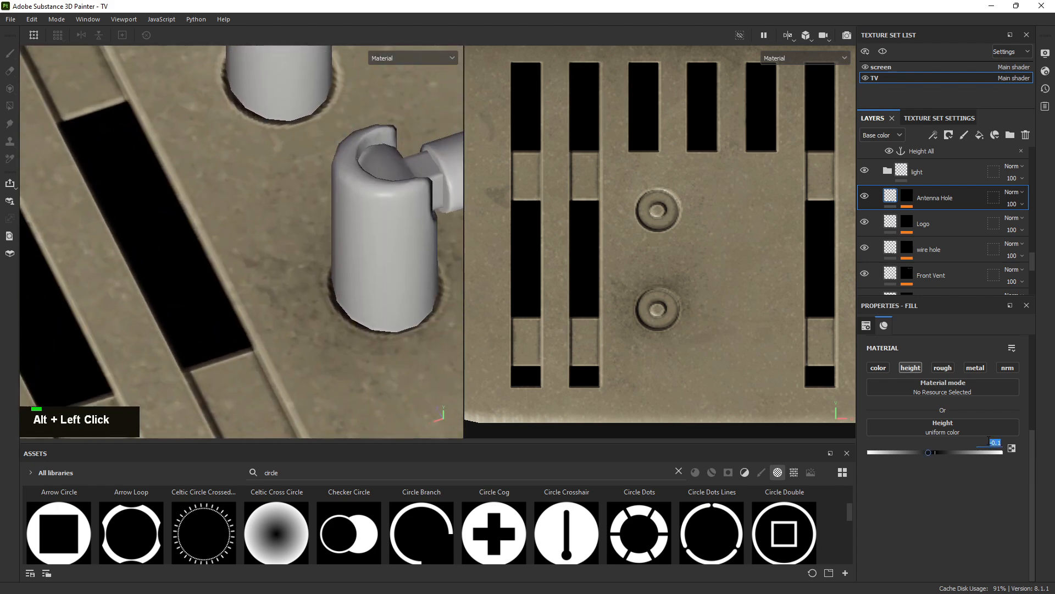
text(.)
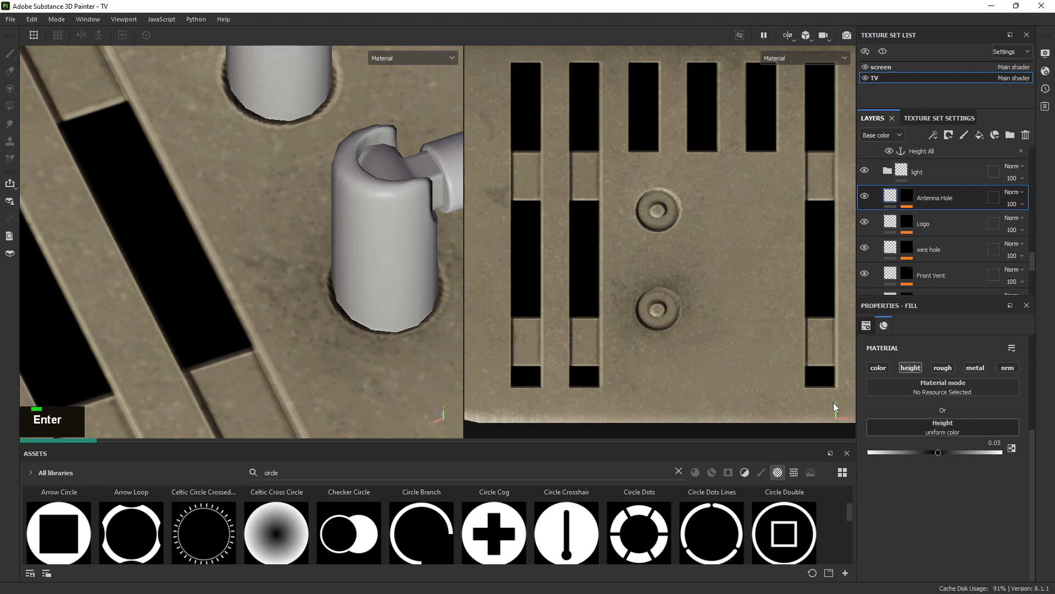
alt+drag(385, 317, 330, 288)
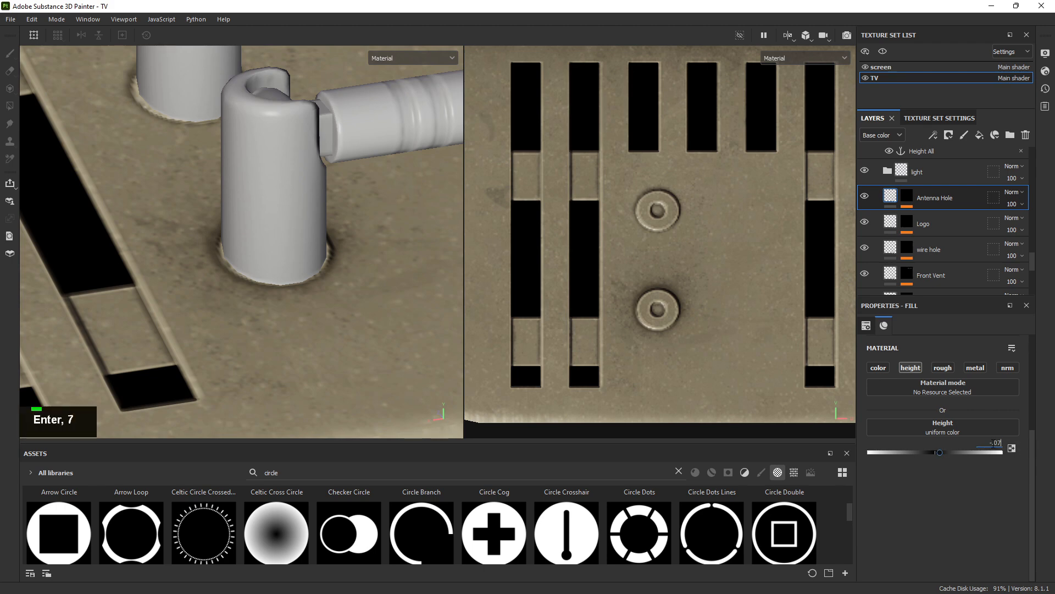
Orbit, zoom and pan around the TV's antenna posts and vents
alt+drag(330, 289, 348, 316)
alt+right_drag(349, 315, 42, 150)
alt+drag(42, 151, 466, 362)
alt+right_drag(467, 358, 352, 286)
alt+right_drag(321, 266, 434, 355)
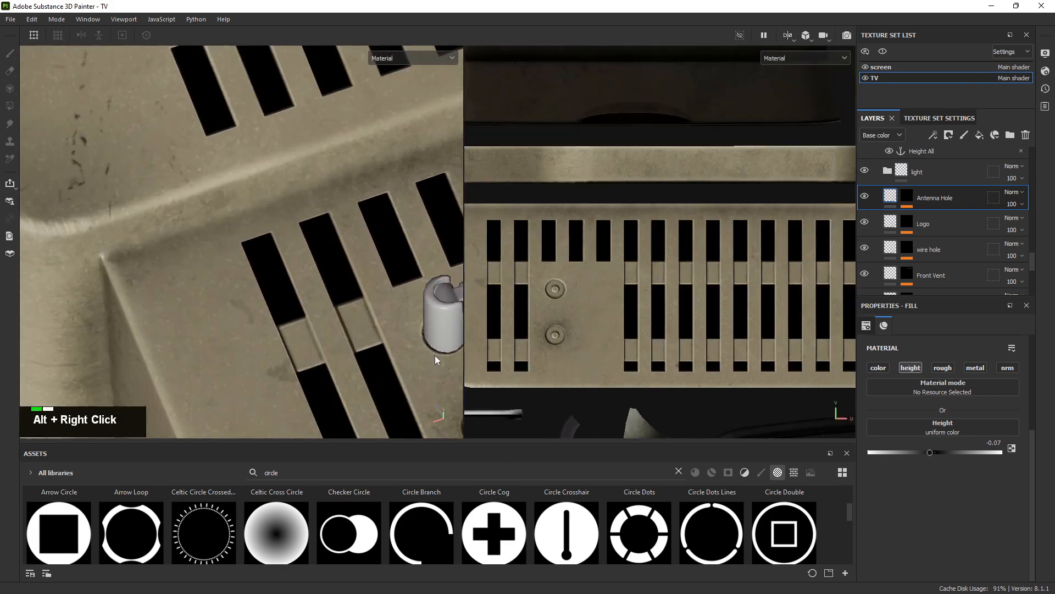
alt+middle_drag(434, 355, 266, 270)
alt+right_drag(266, 271, 219, 233)
alt+middle_drag(219, 233, 285, 233)
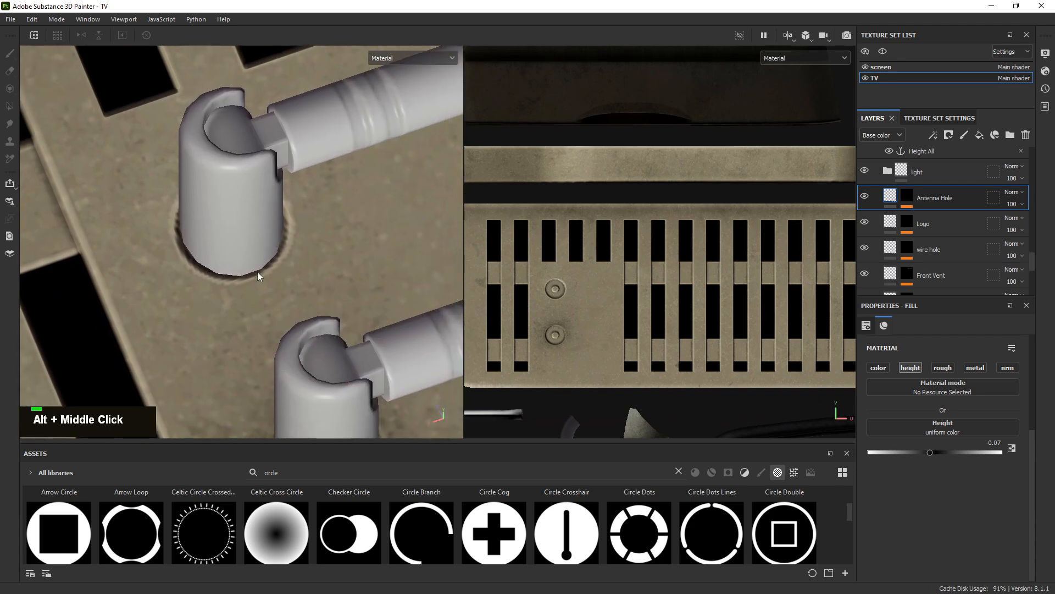
alt+middle_drag(188, 255, 196, 224)
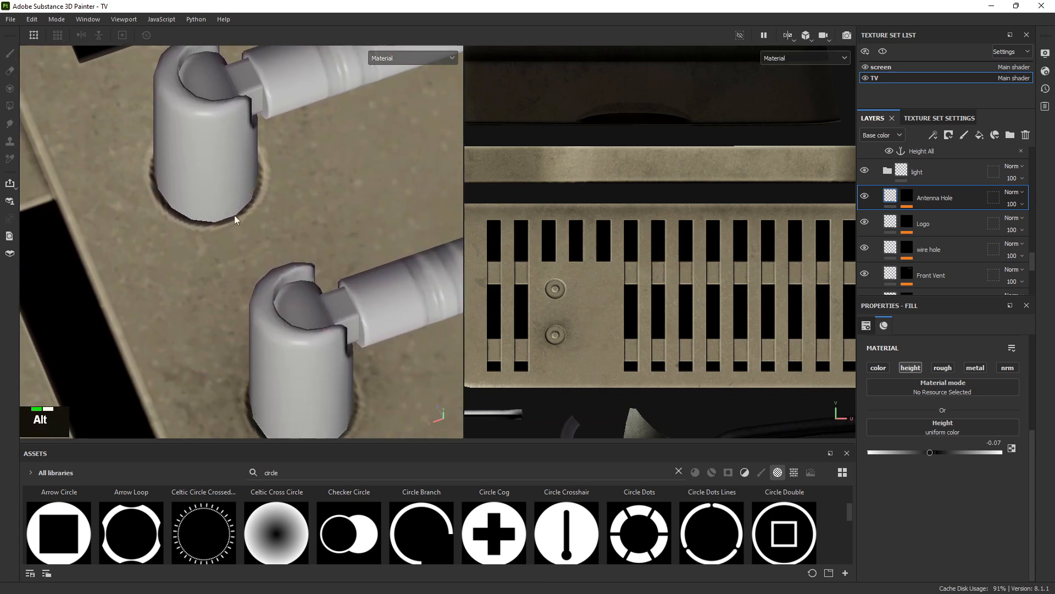
alt+right_drag(235, 220, 108, 161)
alt+middle_drag(108, 161, 79, 134)
alt+right_drag(80, 134, 60, 124)
scroll(929, 184, up, 3)
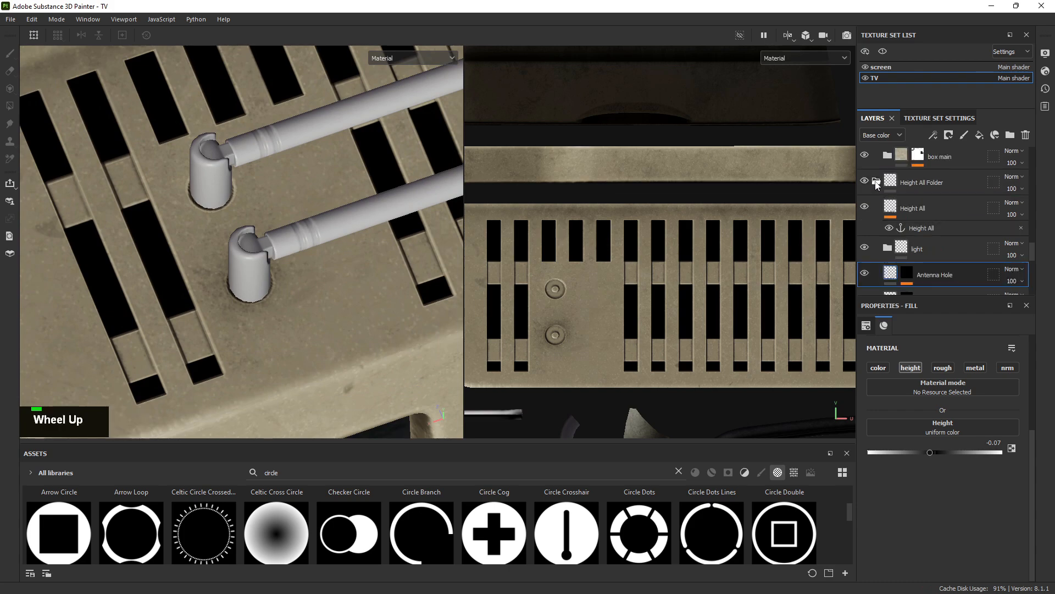
scroll(929, 219, up, 4)
alt+right_drag(308, 242, 245, 191)
Switch the viewport layout to 3D only and orbit round to the TV's front
click(787, 40)
click(813, 69)
alt+drag(737, 269, 654, 231)
alt+middle_drag(764, 373, 698, 275)
alt+right_drag(698, 275, 739, 314)
alt+drag(739, 314, 608, 216)
alt+middle_drag(608, 216, 593, 254)
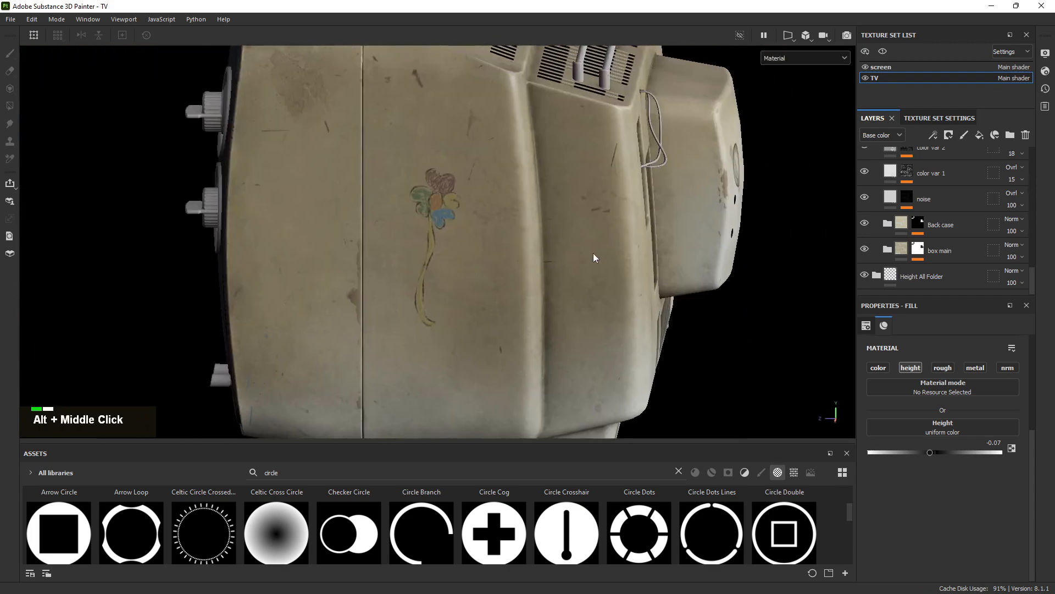
alt+drag(593, 255, 459, 231)
alt+scroll(586, 226, up, 2)
Inspect the recessed rectangle below the screen and the round knob
shift+right_drag(586, 225, 555, 250)
alt+middle_drag(556, 251, 647, 156)
alt+drag(648, 157, 709, 159)
alt+right_drag(709, 160, 913, 456)
alt+right_drag(343, 271, 501, 368)
alt+middle_drag(416, 280, 297, 290)
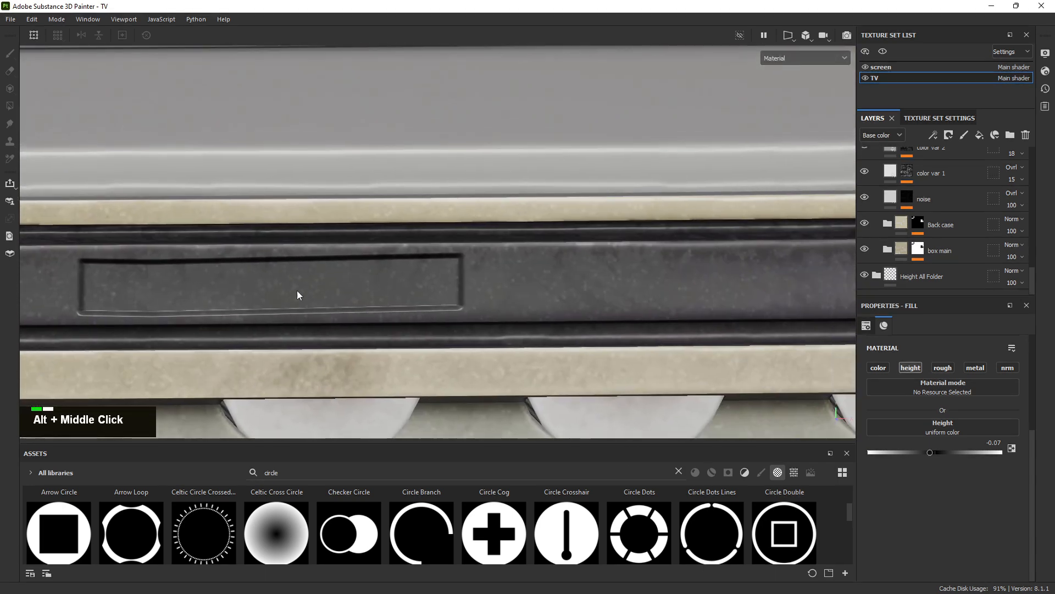
alt+right_drag(496, 246, 487, 238)
alt+middle_drag(487, 238, 331, 178)
alt+right_drag(370, 164, 341, 137)
alt+middle_drag(443, 171, 495, 374)
alt+right_drag(494, 373, 254, 150)
alt+middle_drag(352, 352, 460, 135)
scroll(918, 240, up, 10)
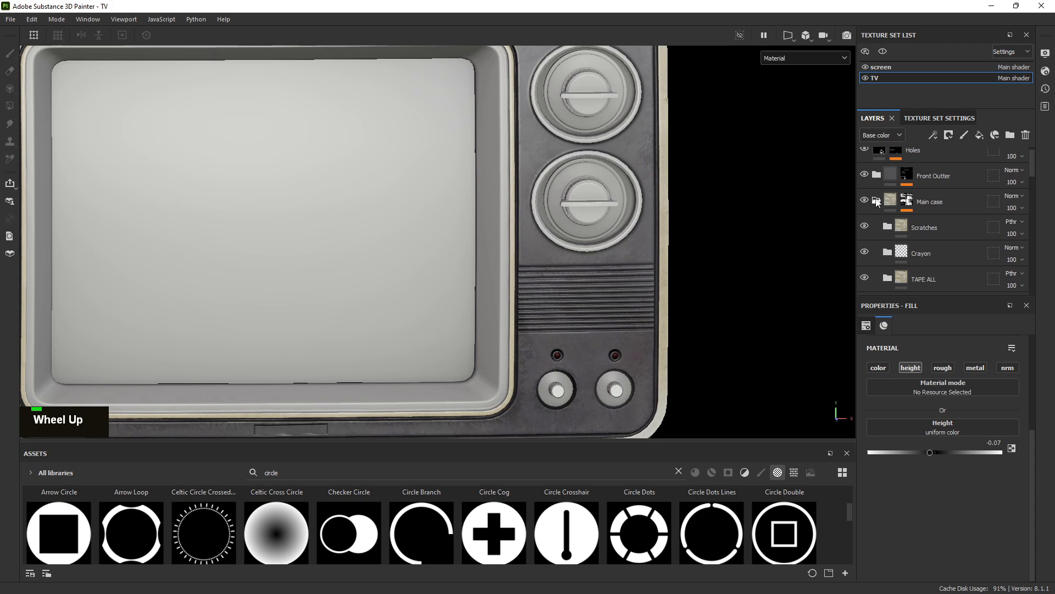
Collapse the Main case folder and expand Front Outter in the Layers panel
click(877, 201)
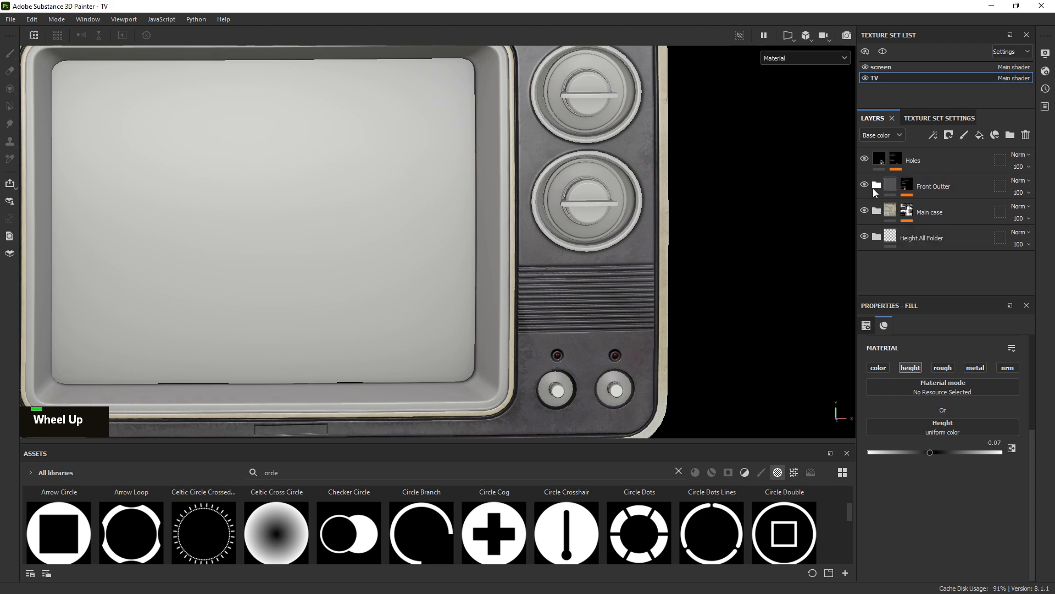
click(875, 187)
scroll(895, 201, down, 3)
scroll(947, 232, up, 3)
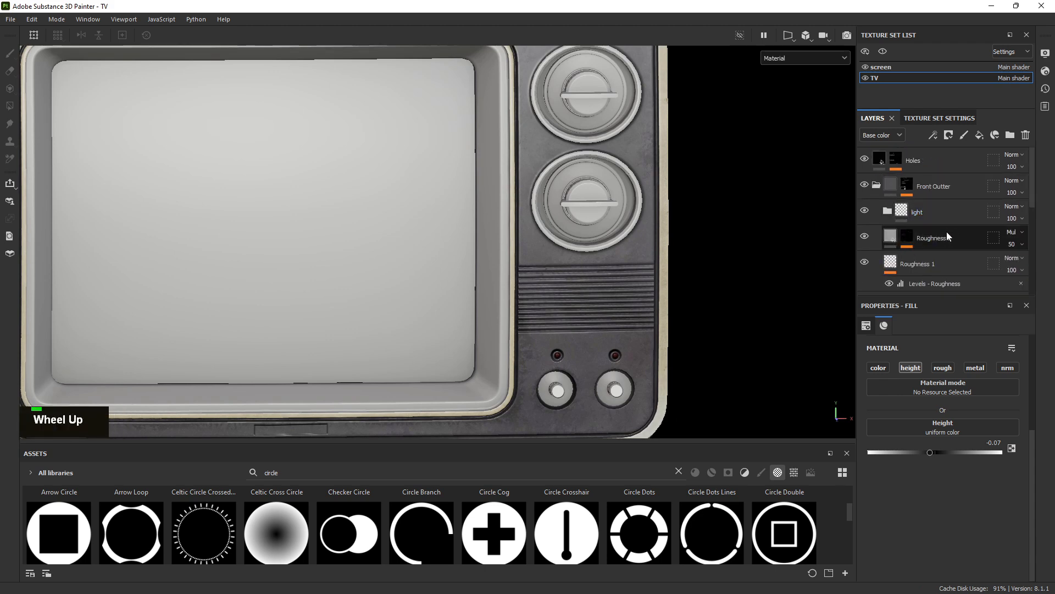
alt+right_drag(495, 308, 314, 305)
alt+middle_drag(314, 305, 467, 155)
alt+right_drag(467, 154, 849, 360)
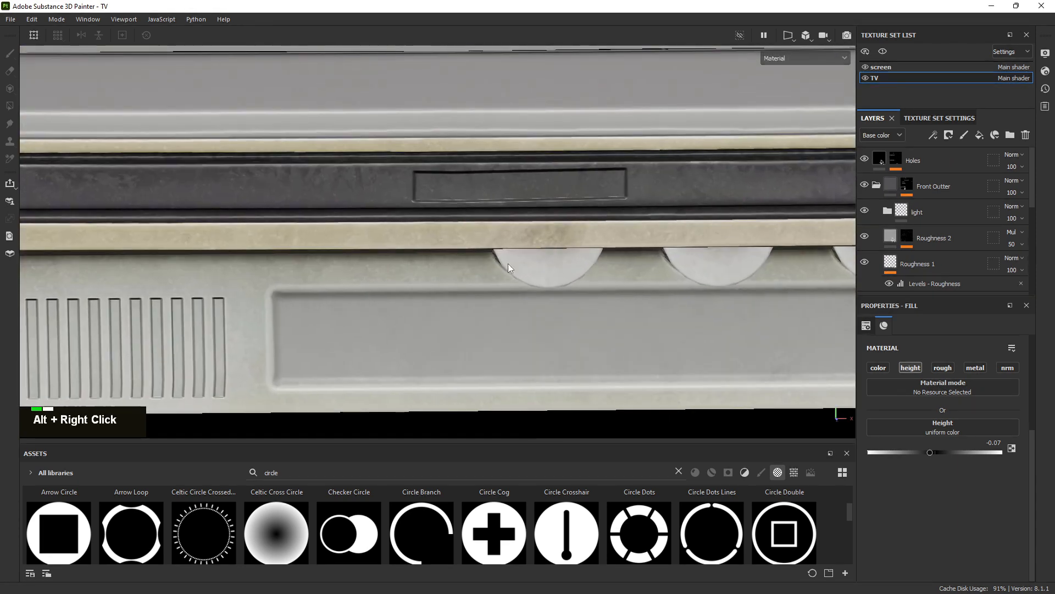
Add a fill layer above light named Base, grouped in a folder named Logo
double_click(947, 213)
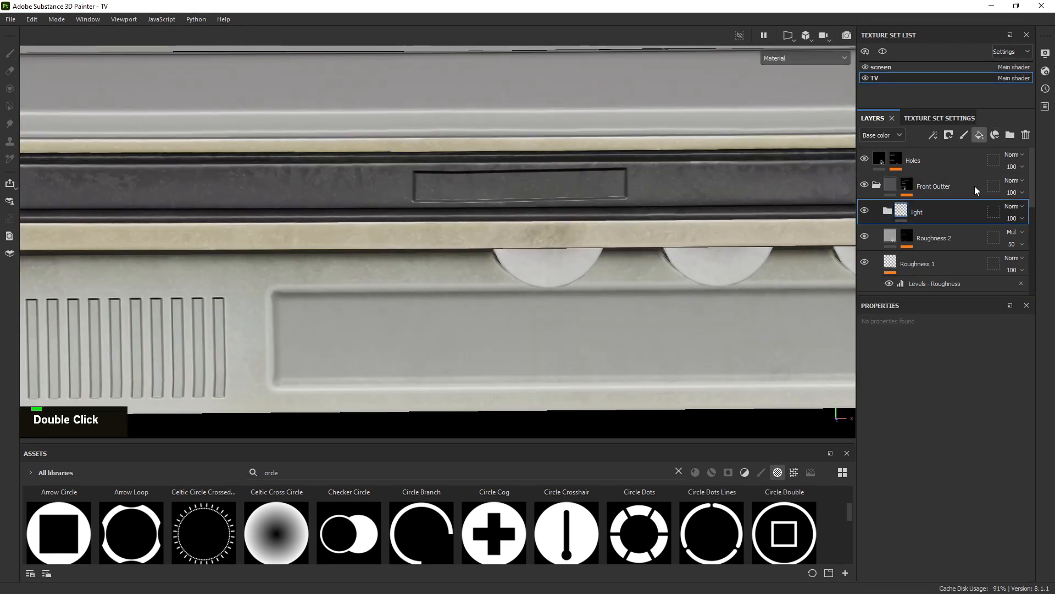
double_click(925, 211)
key(Caps_Lock)
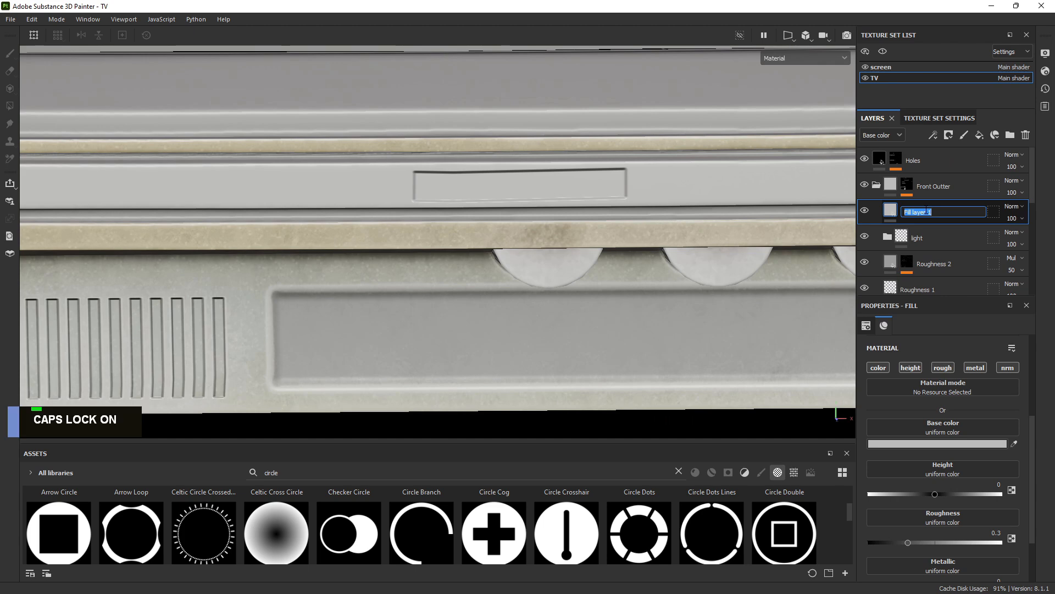
text(B)
key(Caps_Lock)
text(ase)
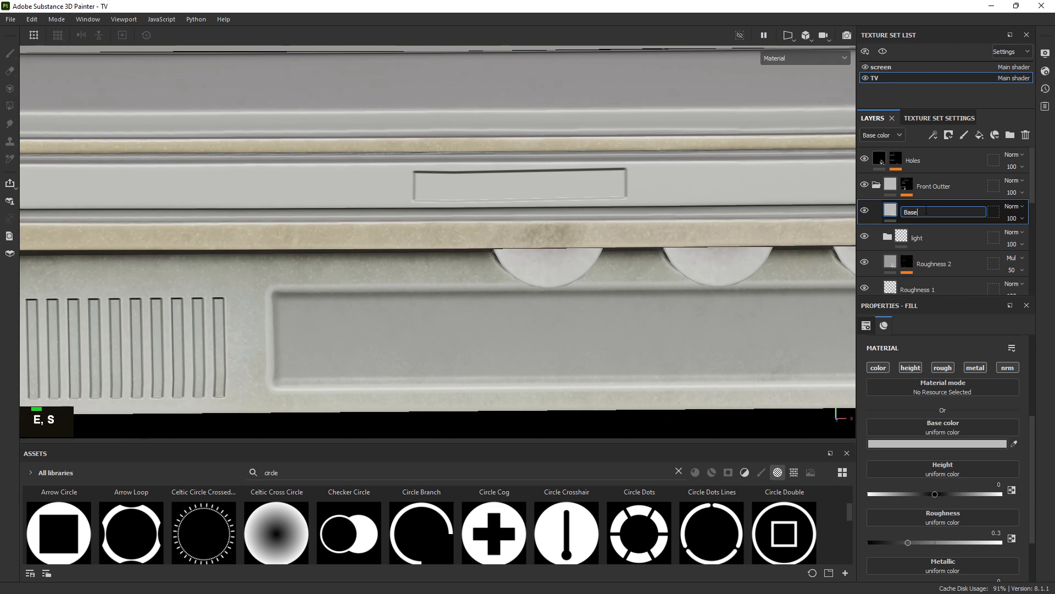
double_click(932, 211)
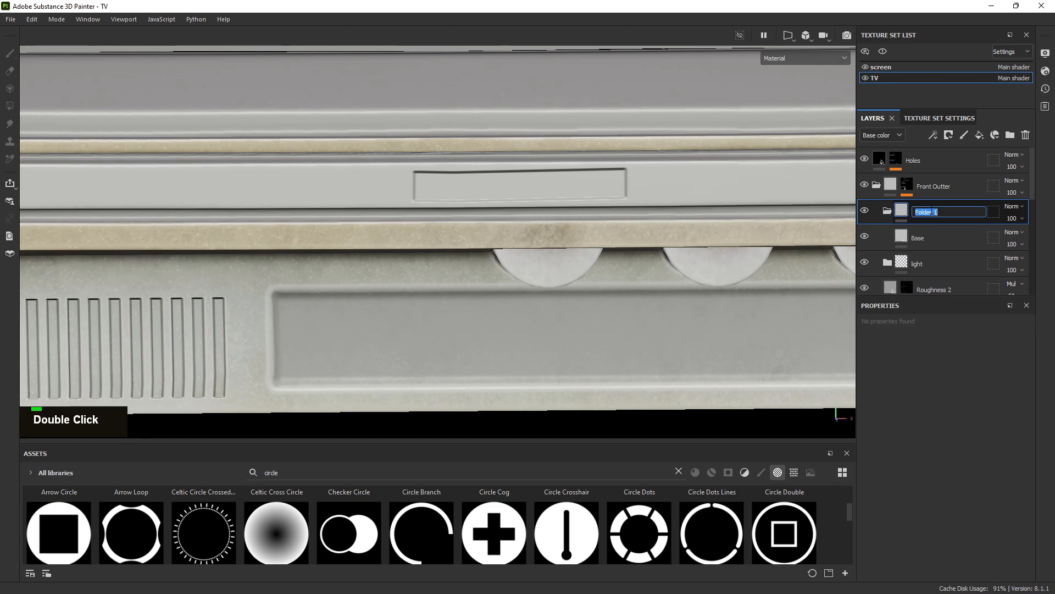
text(Logo)
key(Return)
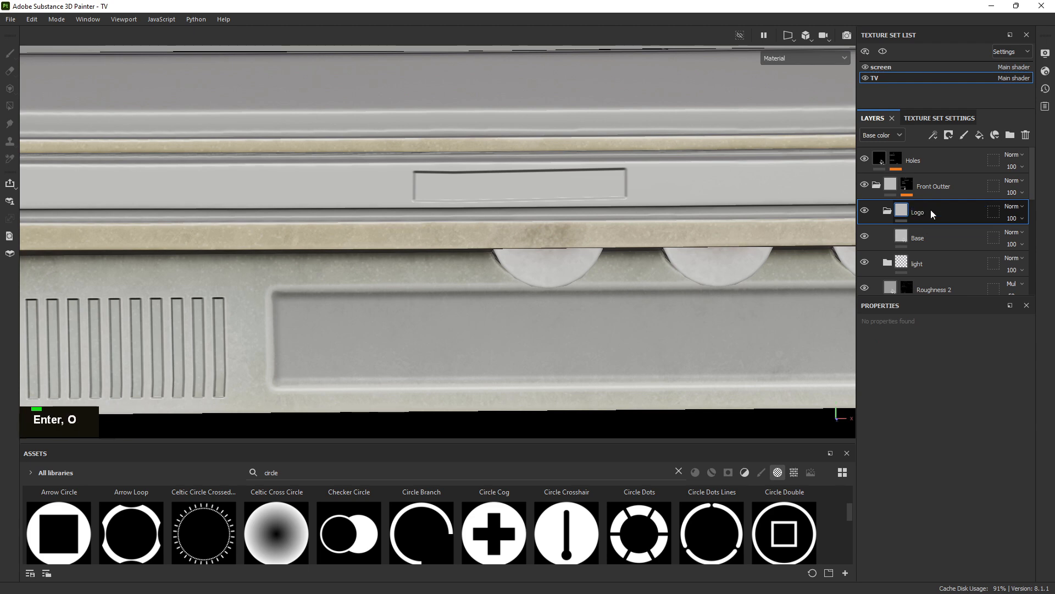
Select Base and frame the TOSHIBA logo in the reference photo over the viewport
click(927, 239)
alt+right_drag(490, 248, 570, 248)
alt+middle_drag(570, 248, 452, 232)
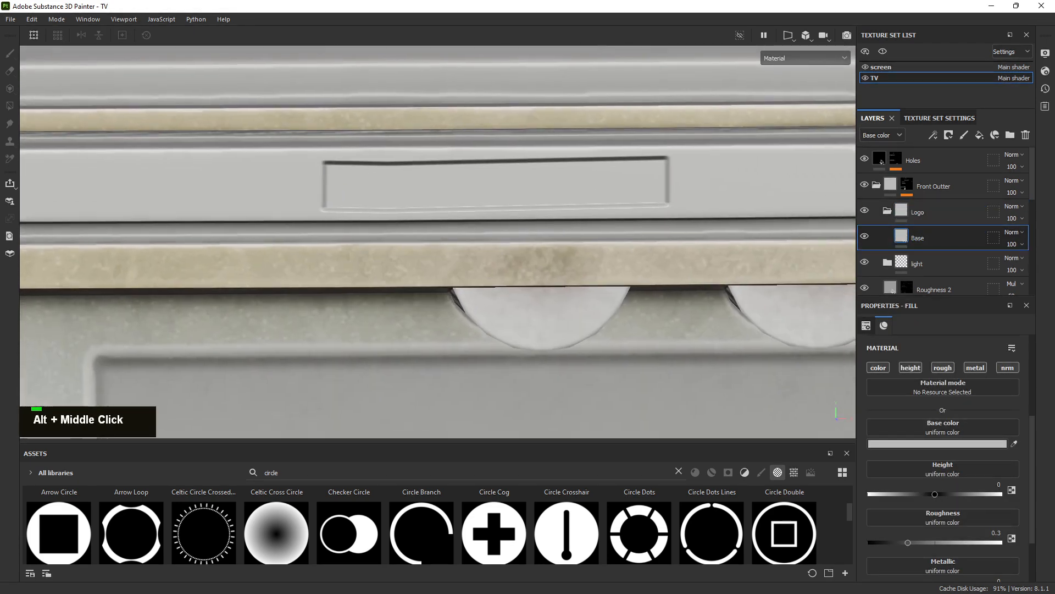
right_drag(0, 209, 317, 208)
scroll(354, 209, down, 2)
scroll(359, 209, up, 5)
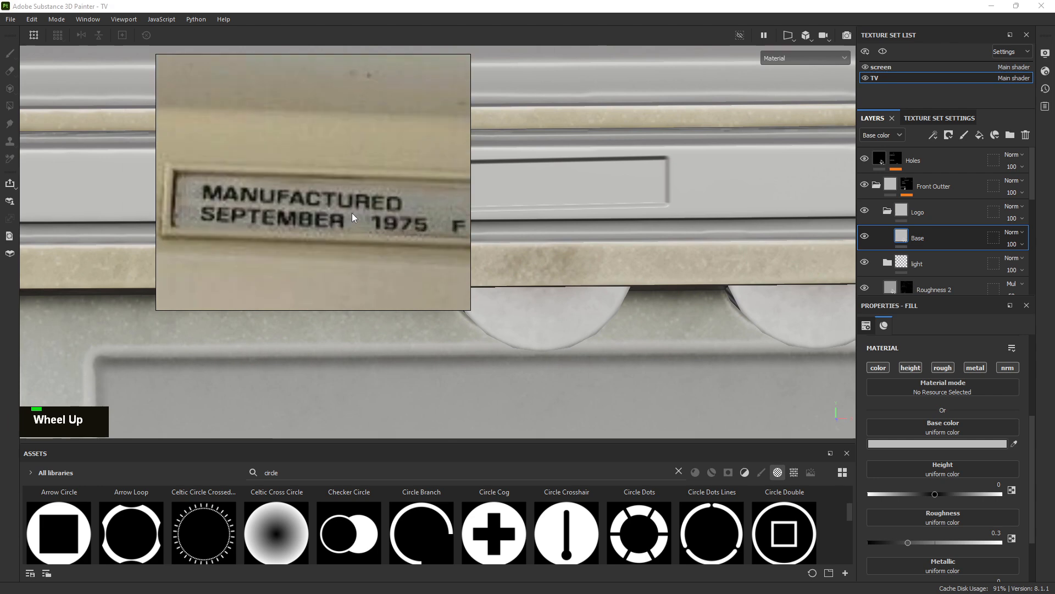
middle_click(351, 213)
scroll(352, 218, down, 5)
scroll(320, 277, up, 6)
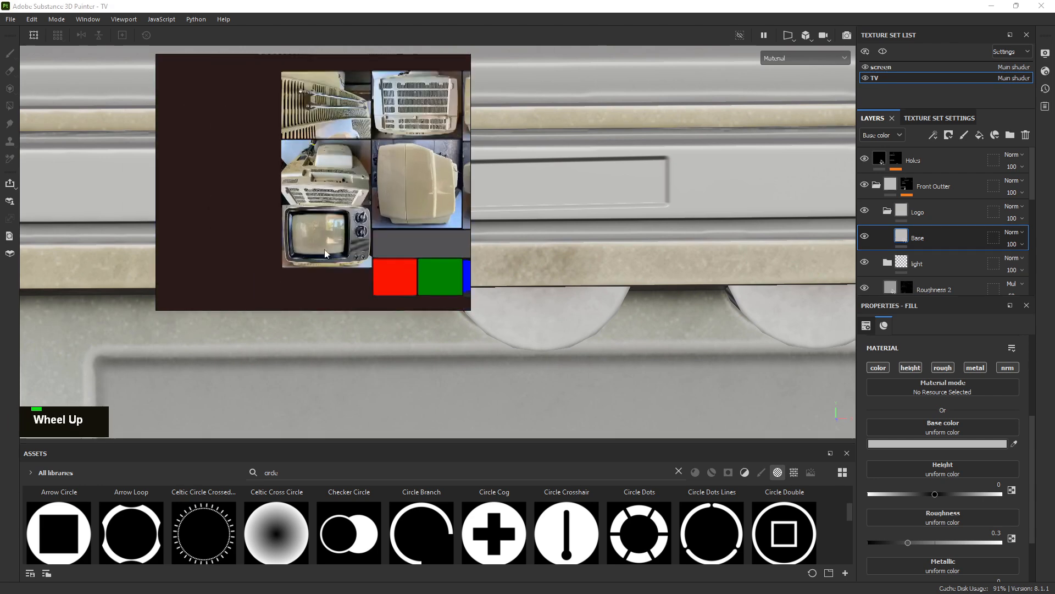
scroll(341, 231, up, 4)
middle_click(367, 177)
scroll(367, 182, down, 2)
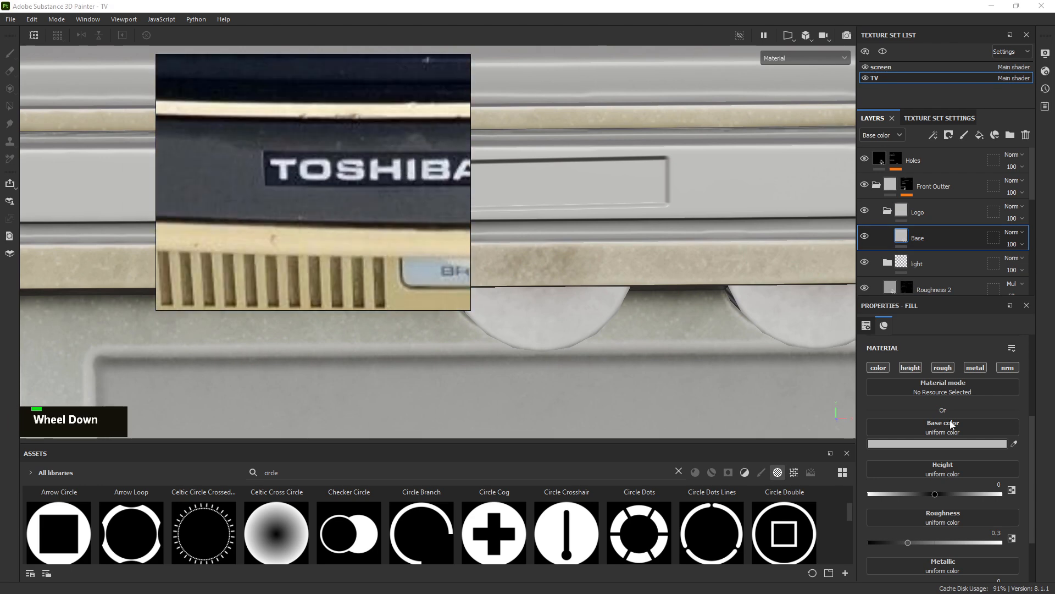
Limit the Base fill to color only and eyedrop dark navy from the TOSHIBA logo
alt+click(878, 367)
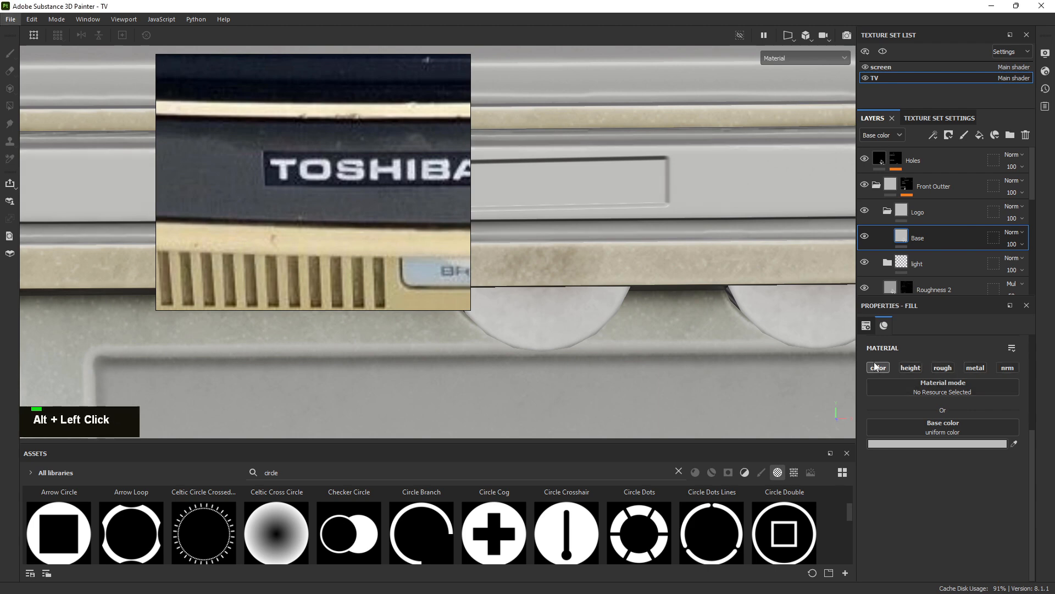
click(1015, 443)
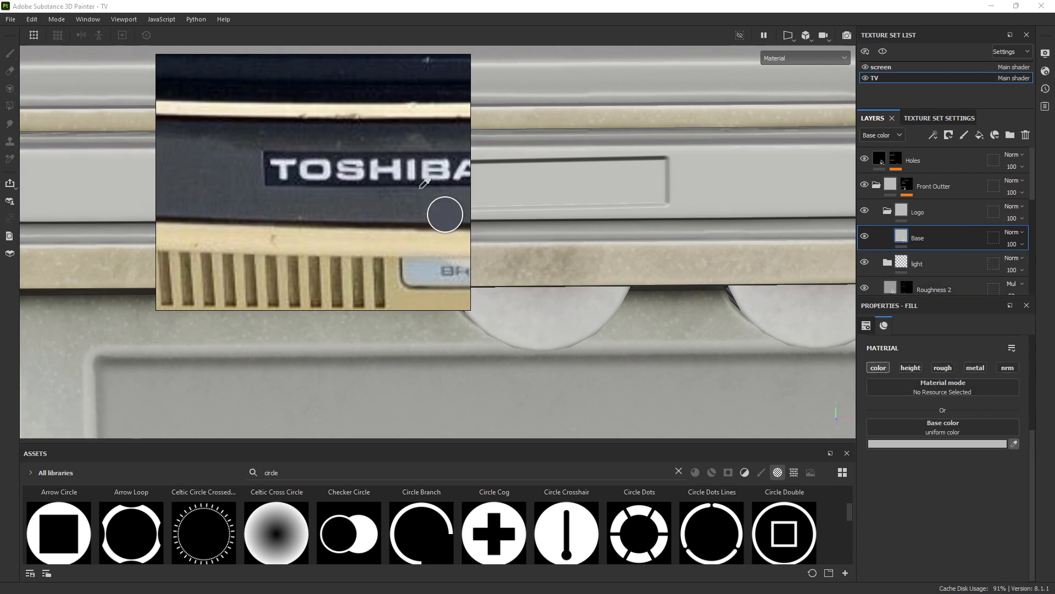
click(297, 172)
right_click(335, 193)
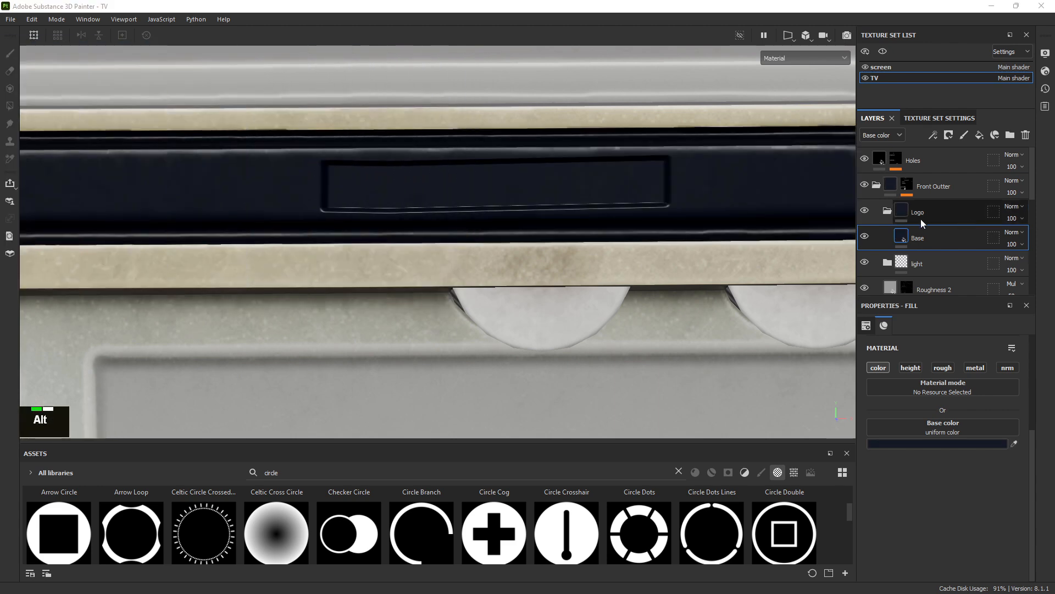
alt+right_drag(538, 201, 680, 220)
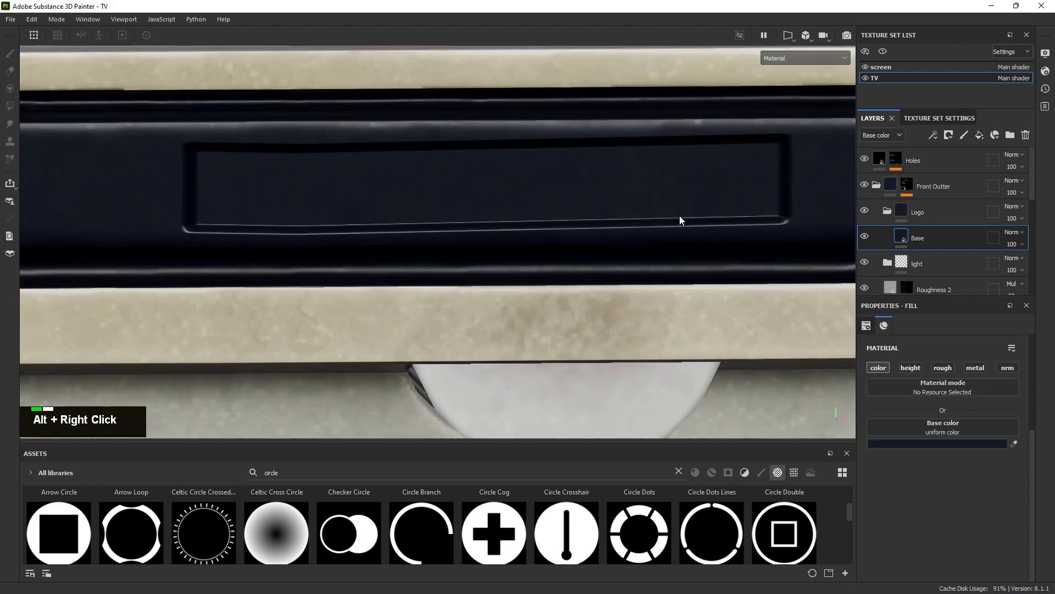
Add a mask to the Logo folder
alt+middle_drag(680, 216, 679, 218)
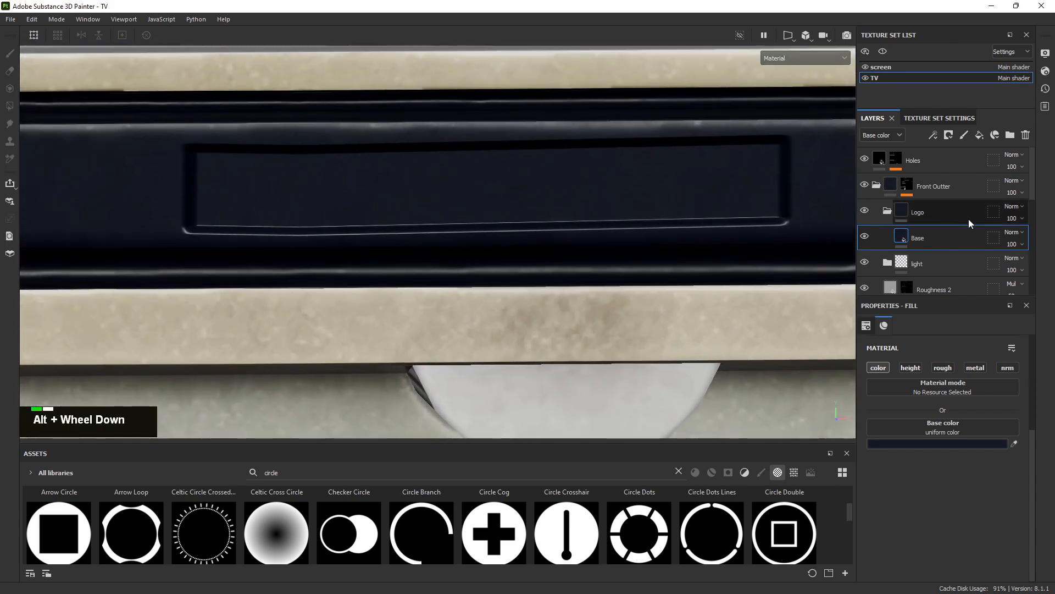
right_click(913, 210)
key(alt)
right_click(923, 213)
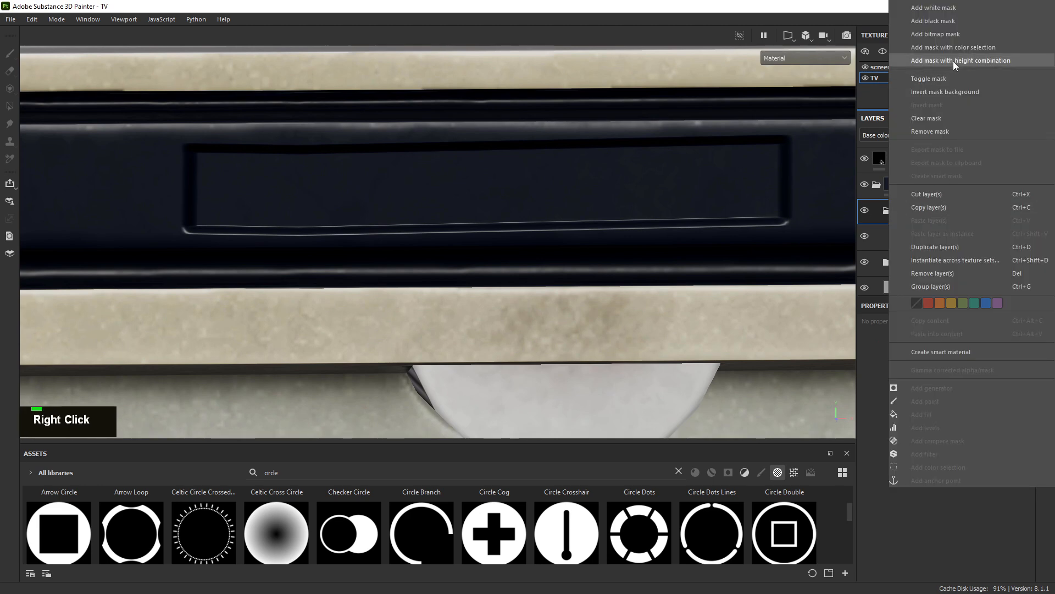
click(947, 17)
Add a Fill effect to the mask with the Logo mask anchor as grayscale
right_click(915, 215)
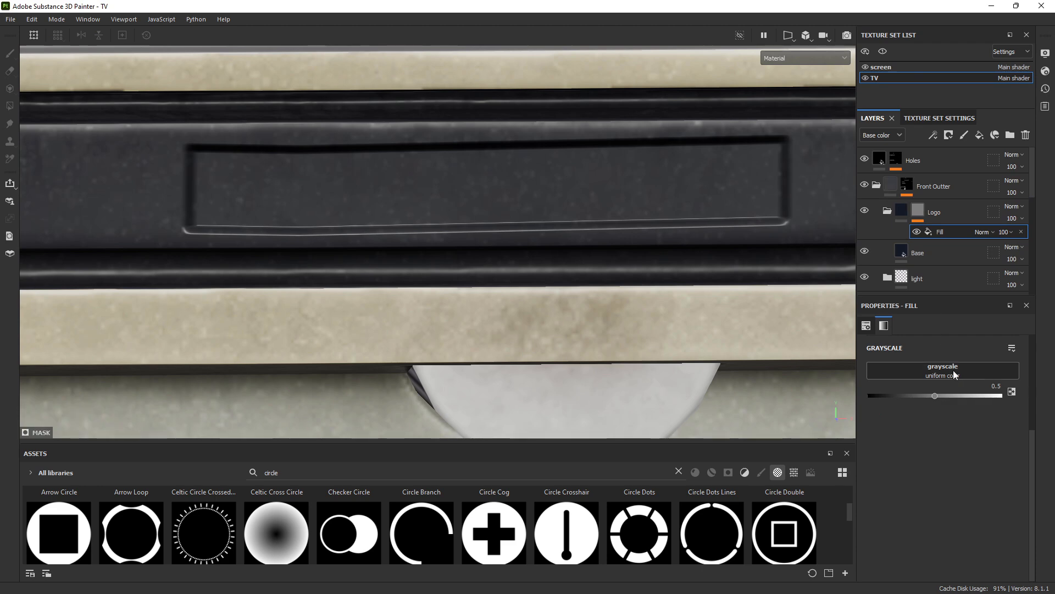
click(942, 367)
click(972, 376)
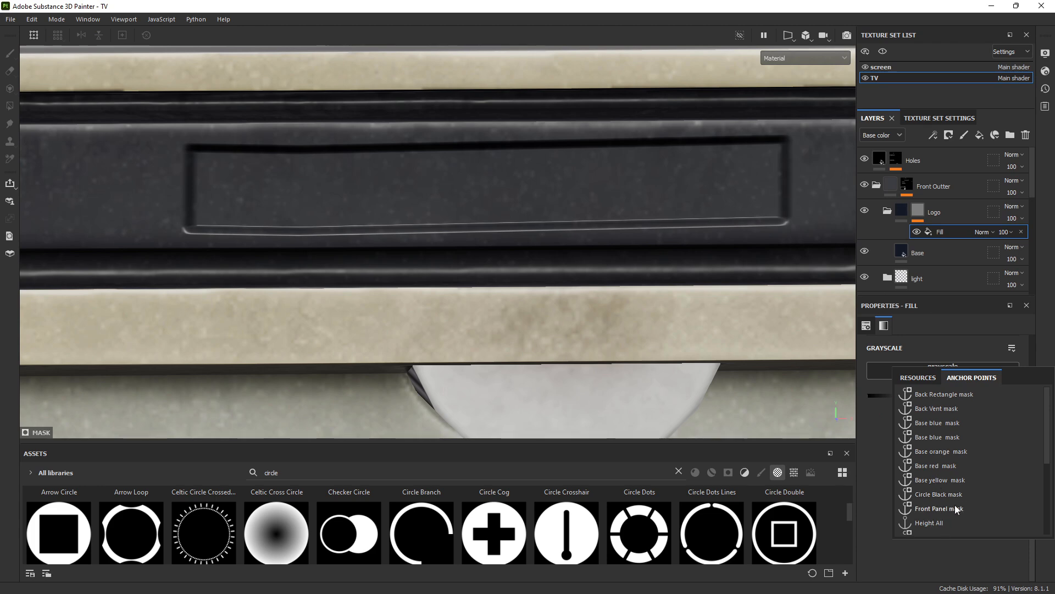
scroll(941, 510, up, 1)
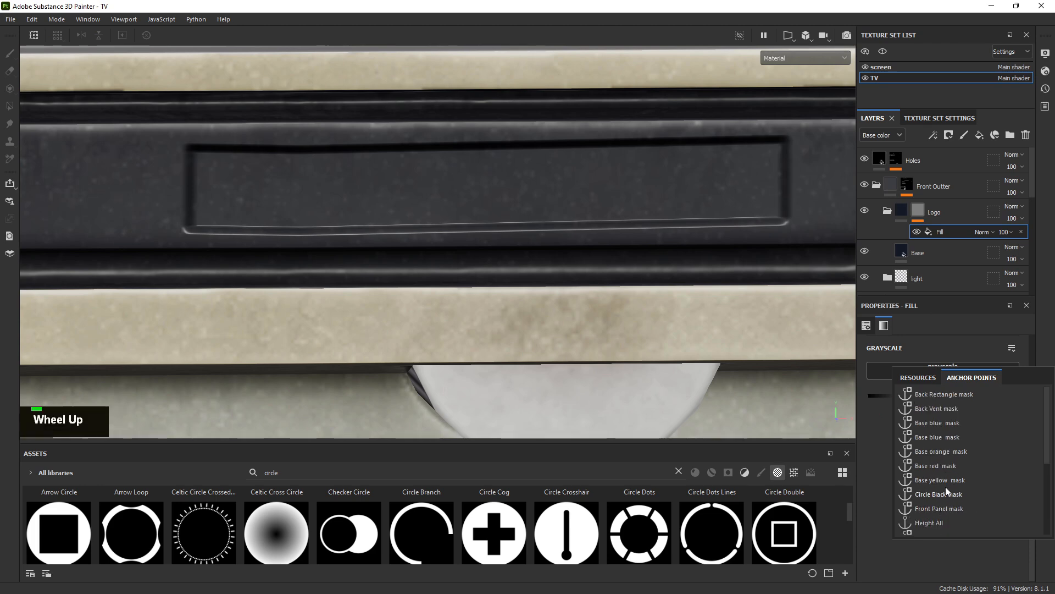
drag(1048, 435, 1047, 468)
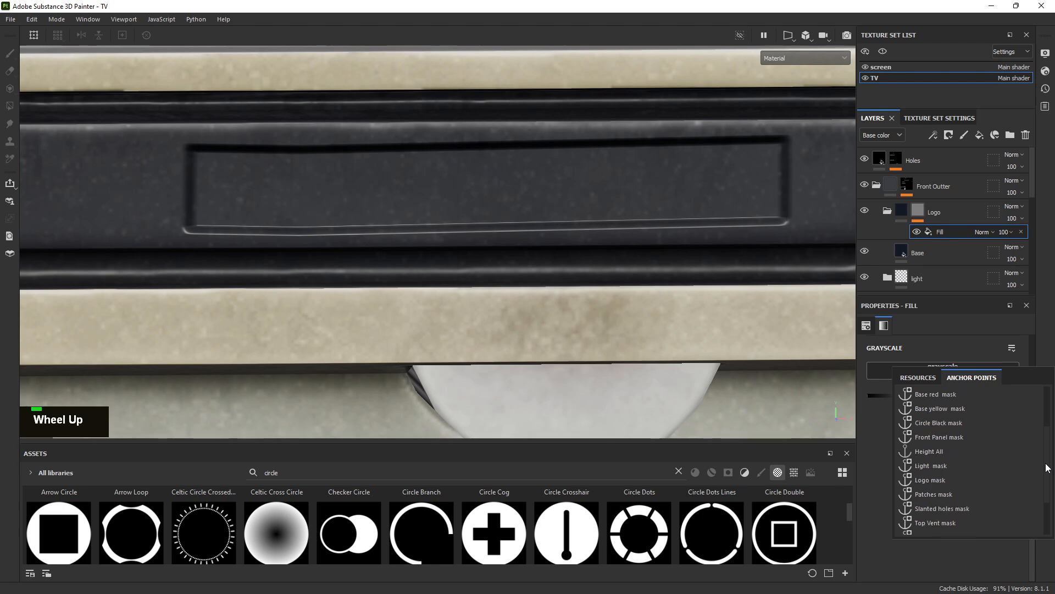
click(934, 480)
alt+right_drag(499, 283, 797, 251)
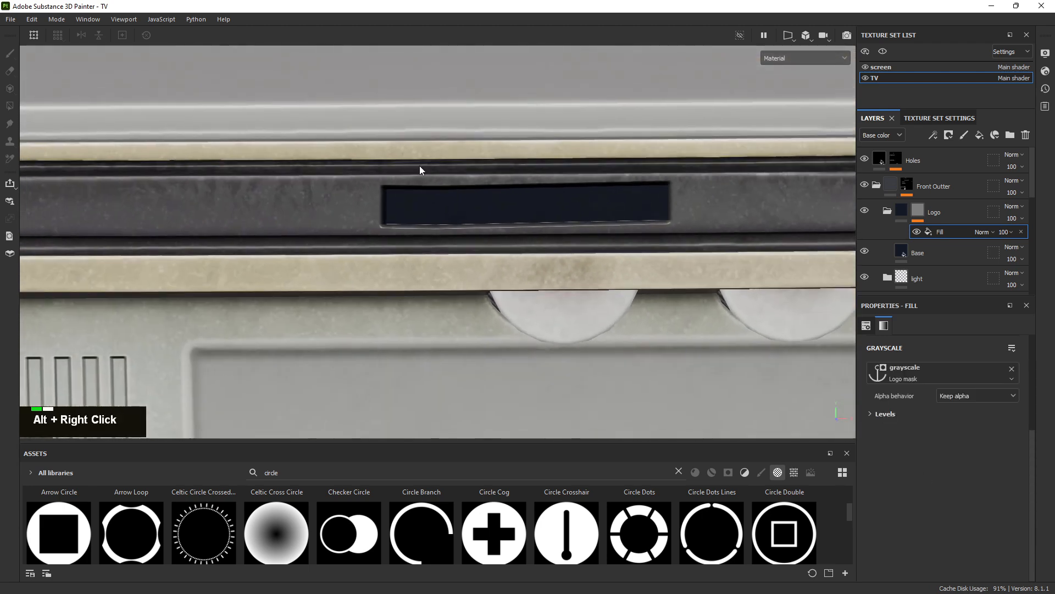
click(932, 254)
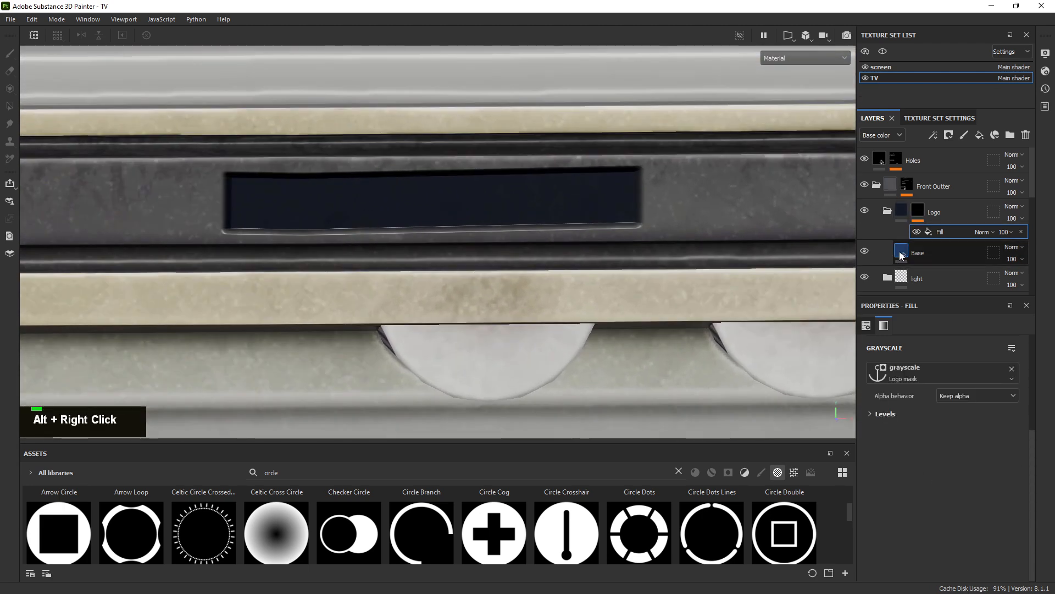
Lower the Base color's saturation and value until it reads 2F3134
click(918, 444)
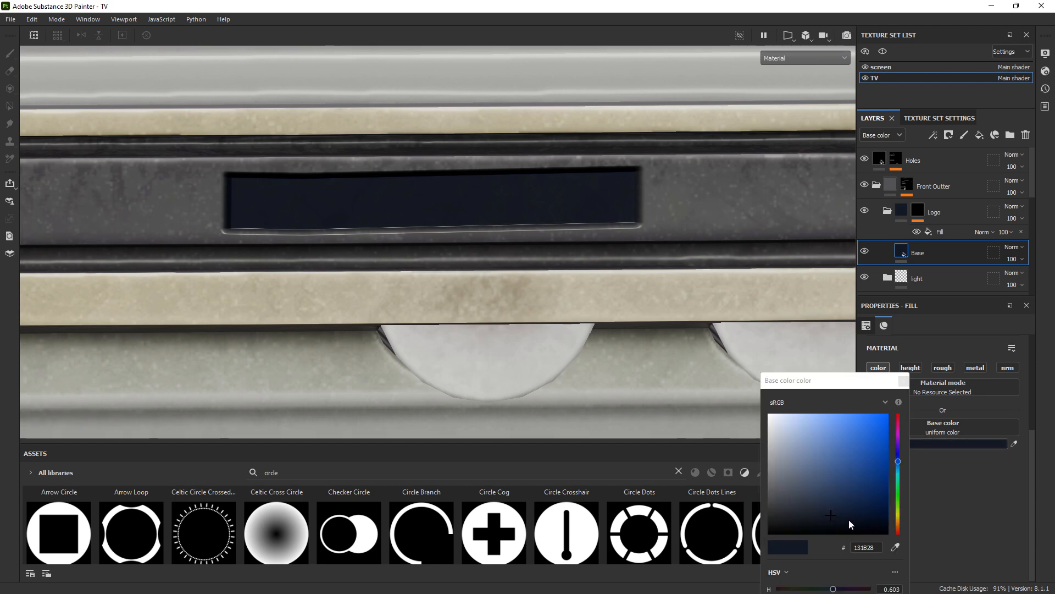
drag(844, 390, 812, 176)
ctrl+shift+drag(761, 404, 786, 408)
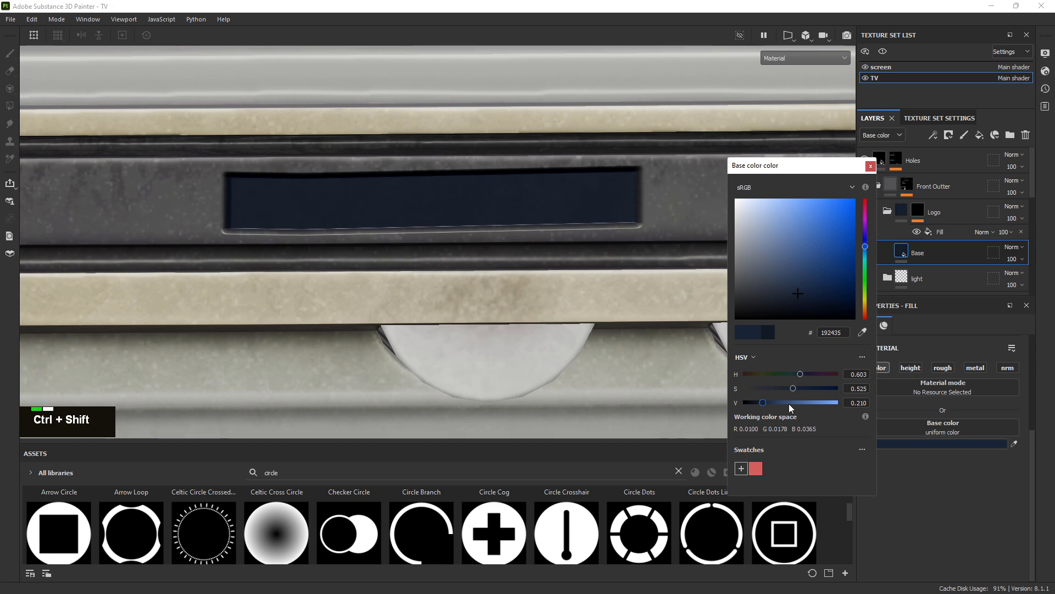
drag(794, 284, 747, 295)
alt+right_drag(275, 102, 528, 215)
alt+middle_drag(467, 165, 412, 164)
alt+drag(412, 165, 424, 215)
alt+right_drag(424, 214, 724, 305)
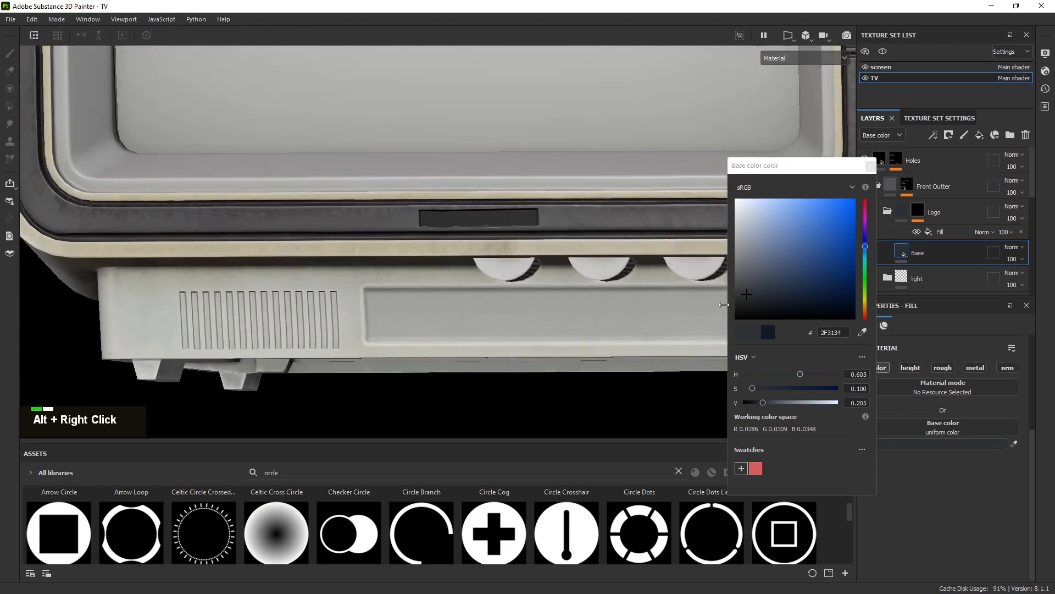
alt+middle_drag(658, 213, 551, 203)
click(871, 166)
Inspect the darkened logo panel and the knobs on the TV front
alt+right_drag(523, 217, 558, 252)
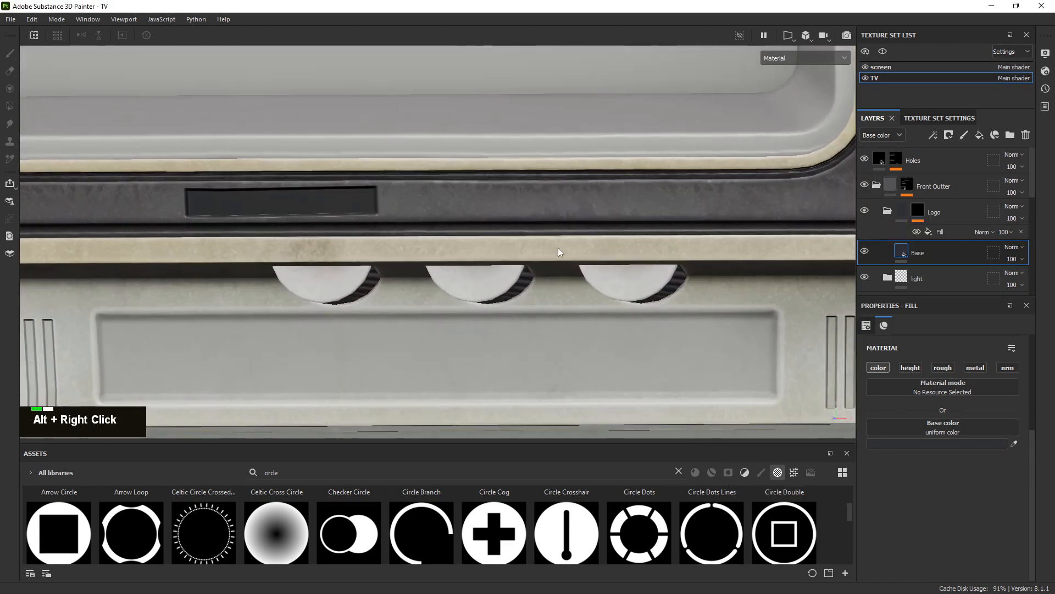
alt+middle_drag(558, 252, 594, 213)
alt+drag(594, 212, 594, 217)
alt+right_drag(594, 217, 592, 220)
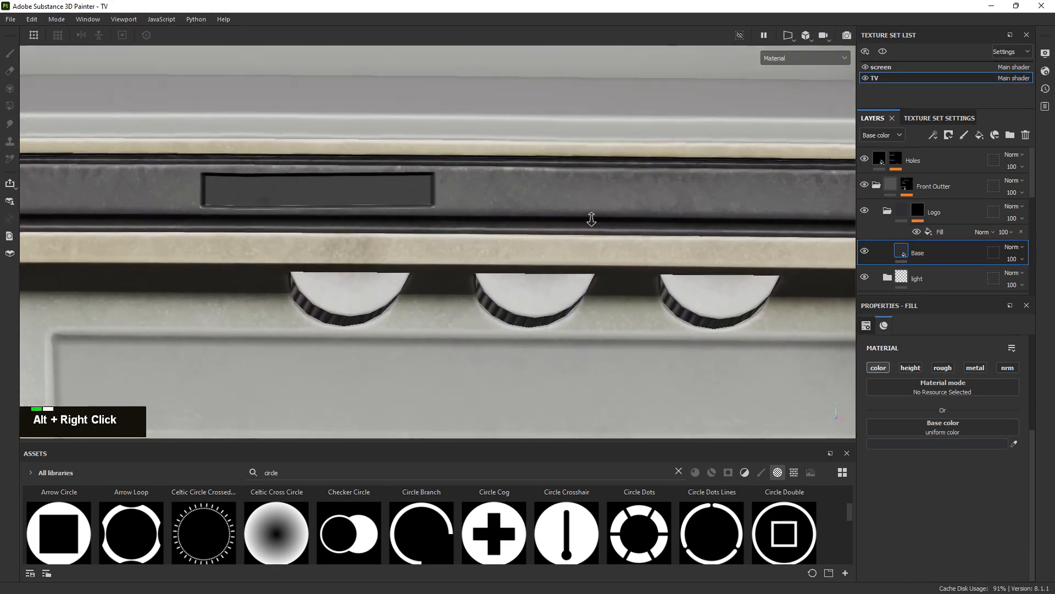
alt+drag(591, 220, 464, 207)
alt+middle_drag(464, 207, 536, 213)
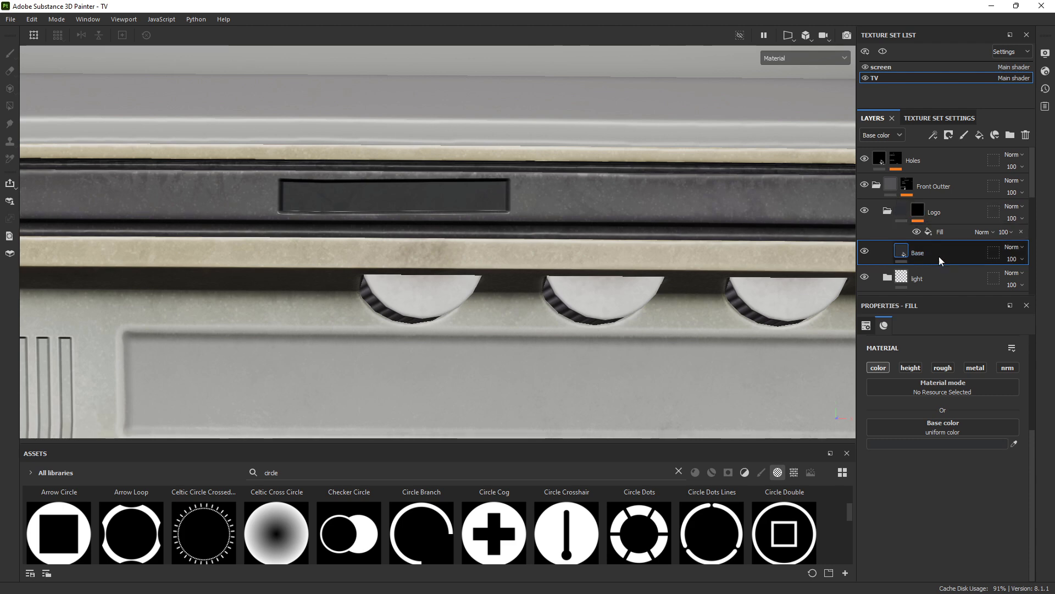
alt+right_drag(434, 217, 456, 214)
alt+middle_drag(457, 213, 344, 181)
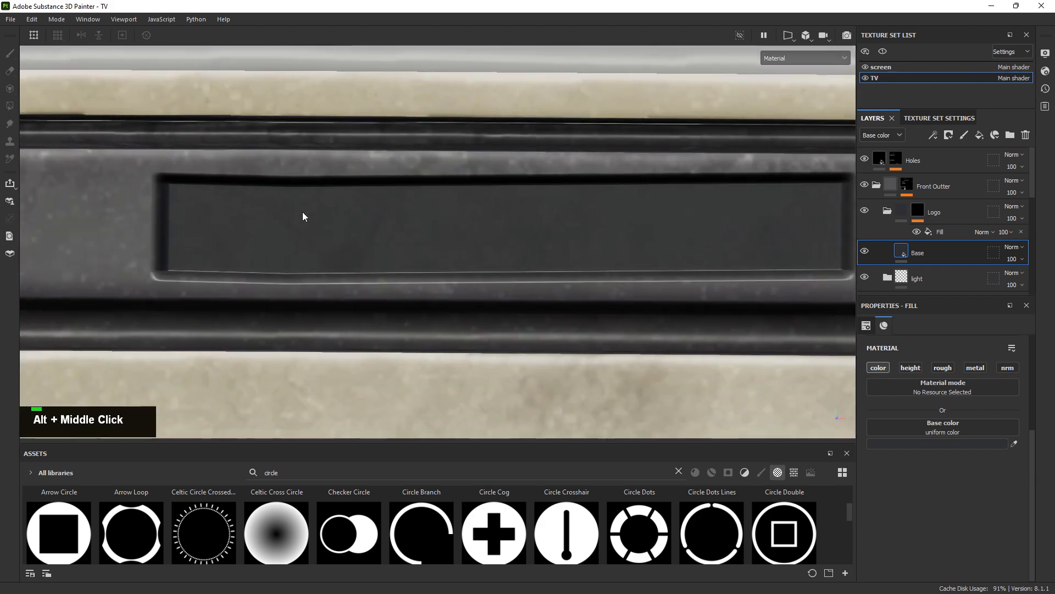
alt+middle_drag(702, 228, 318, 126)
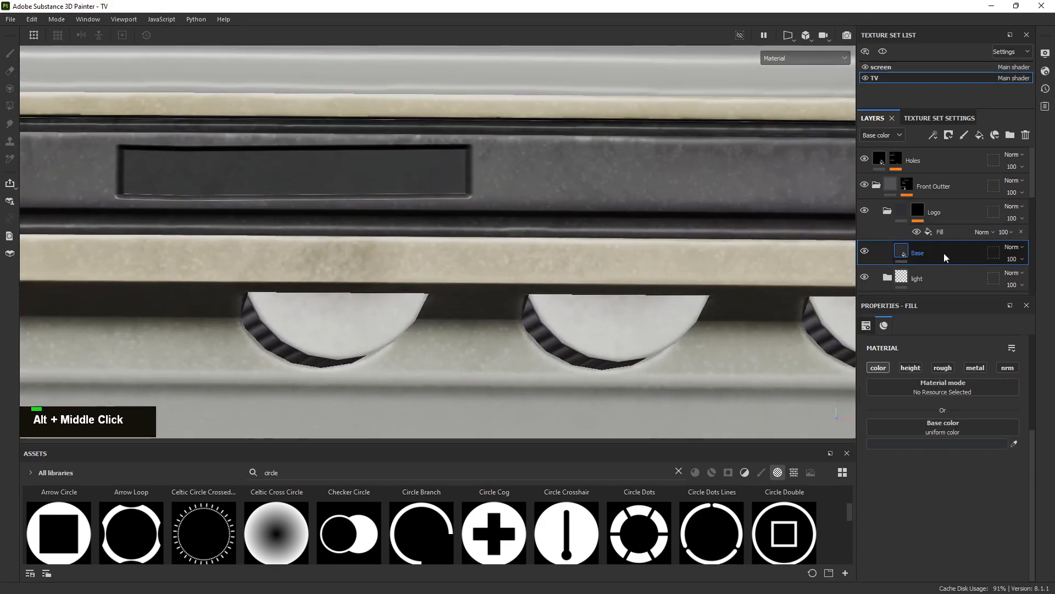
alt+right_drag(318, 125, 370, 134)
alt+scroll(577, 229, up, 3)
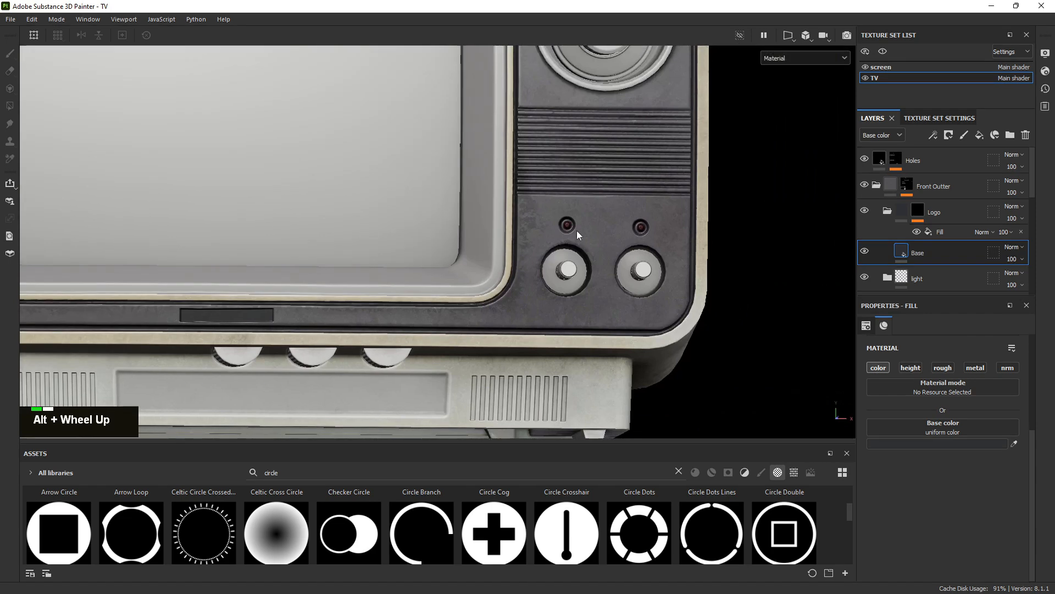
alt+middle_drag(577, 229, 359, 282)
alt+right_drag(359, 282, 396, 286)
Collapse Logo and Front Outter, then add a fill layer above Front Outter and group it
click(887, 210)
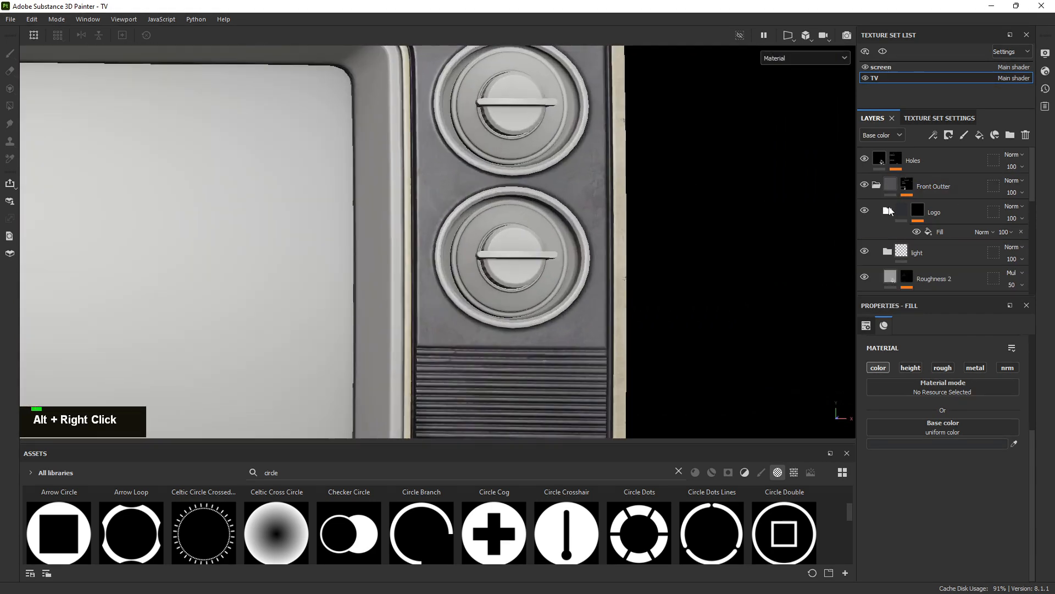
click(879, 191)
alt+right_drag(650, 194, 975, 186)
click(975, 185)
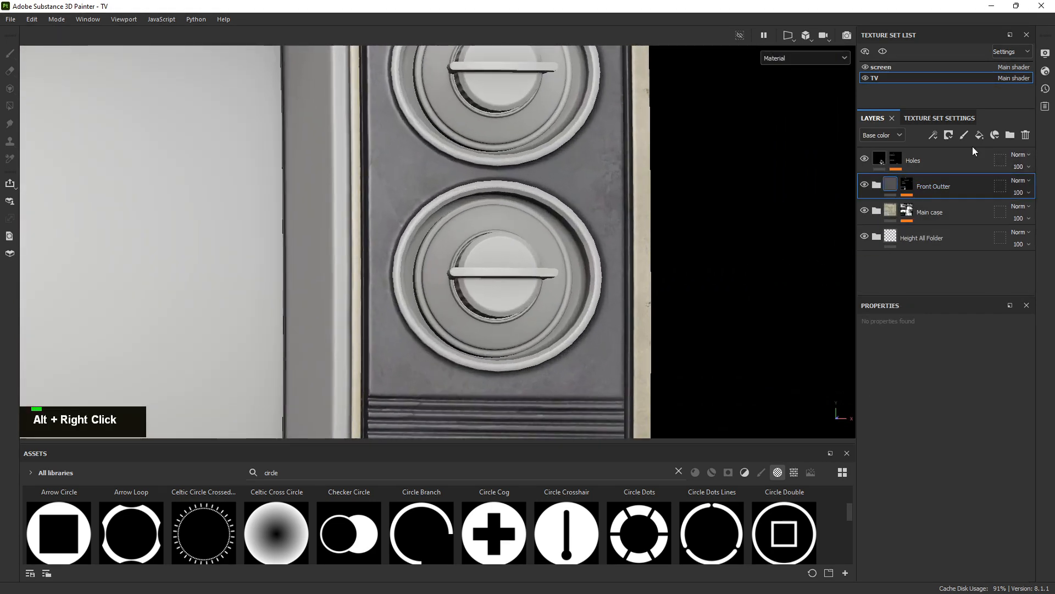
click(979, 135)
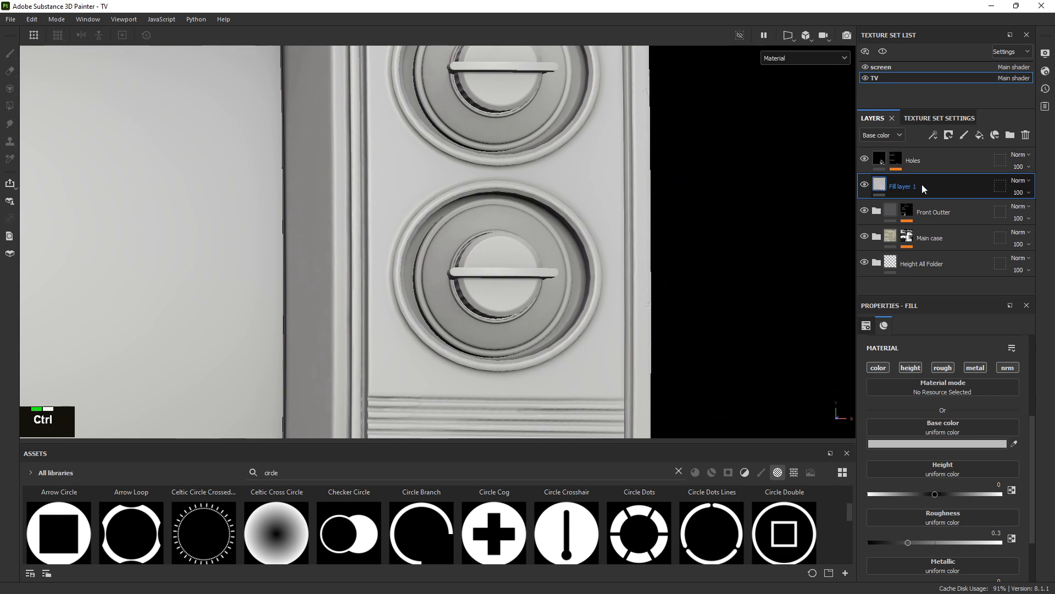
key(ctrl+g)
Rename the new folder to Dials
double_click(922, 184)
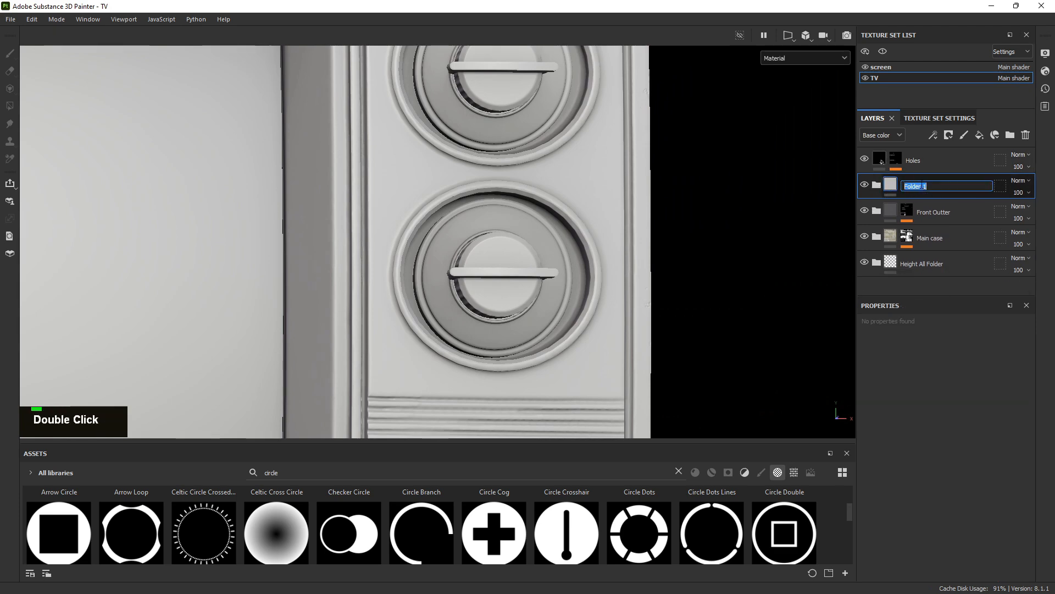
key(Caps_Lock)
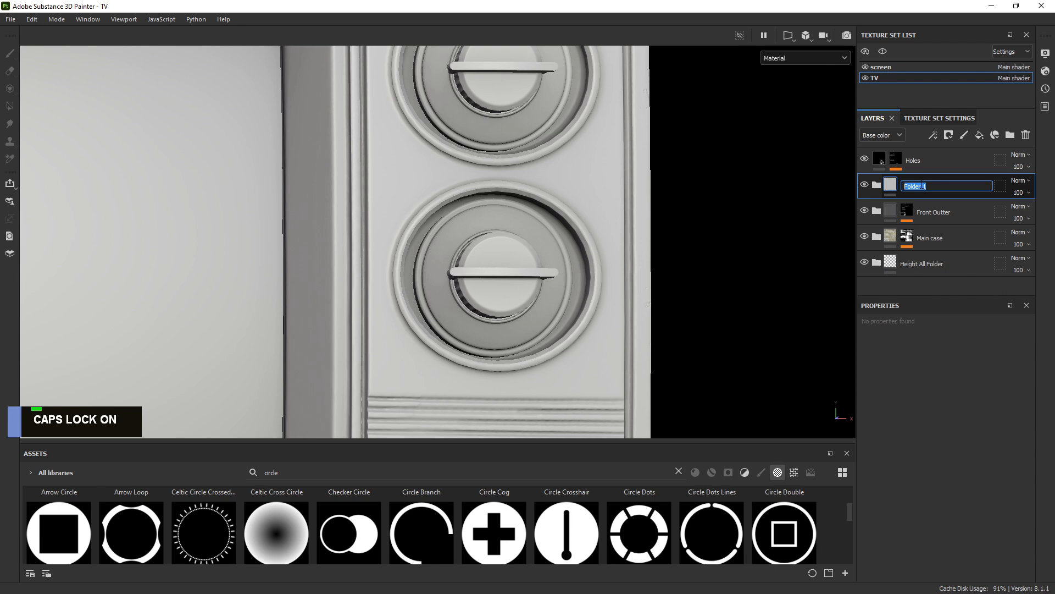
text(F)
key(BackSpace)
text(D)
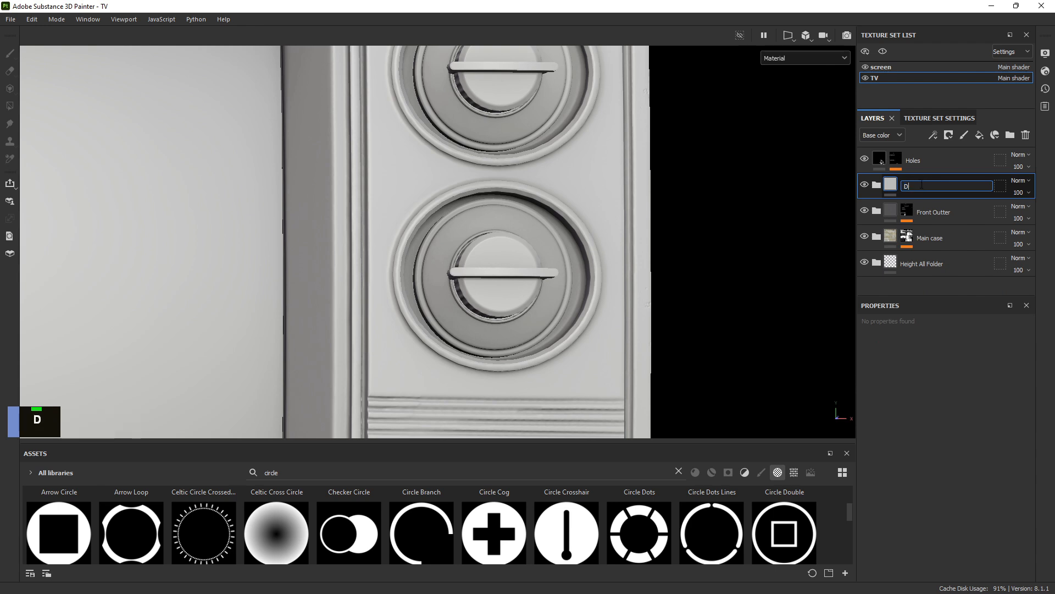
key(Caps_Lock)
text(ials)
key(Return)
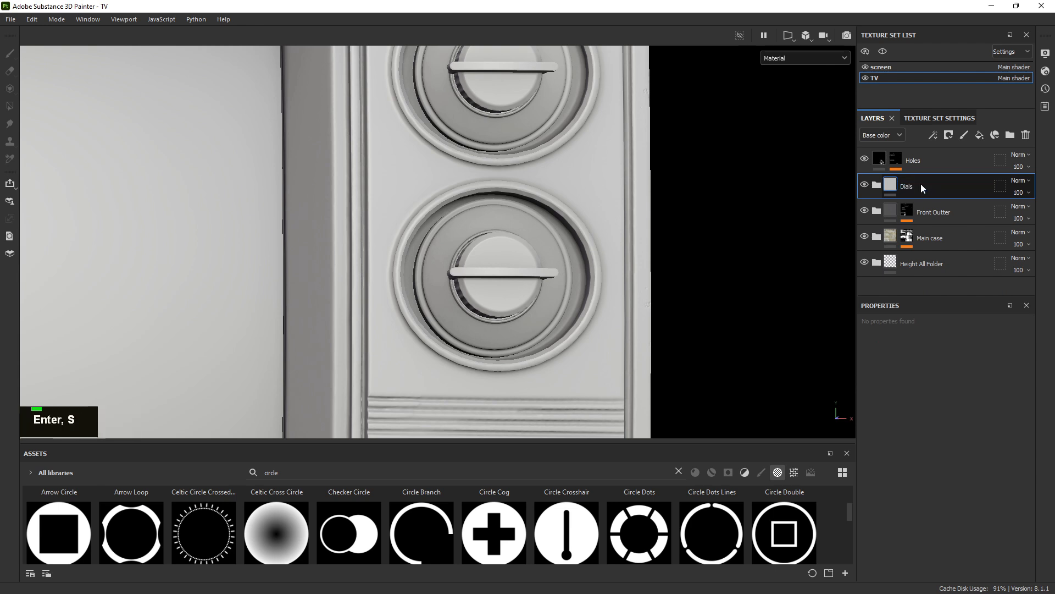
Expand Dials and select Fill layer 1 inside it
click(877, 186)
click(890, 208)
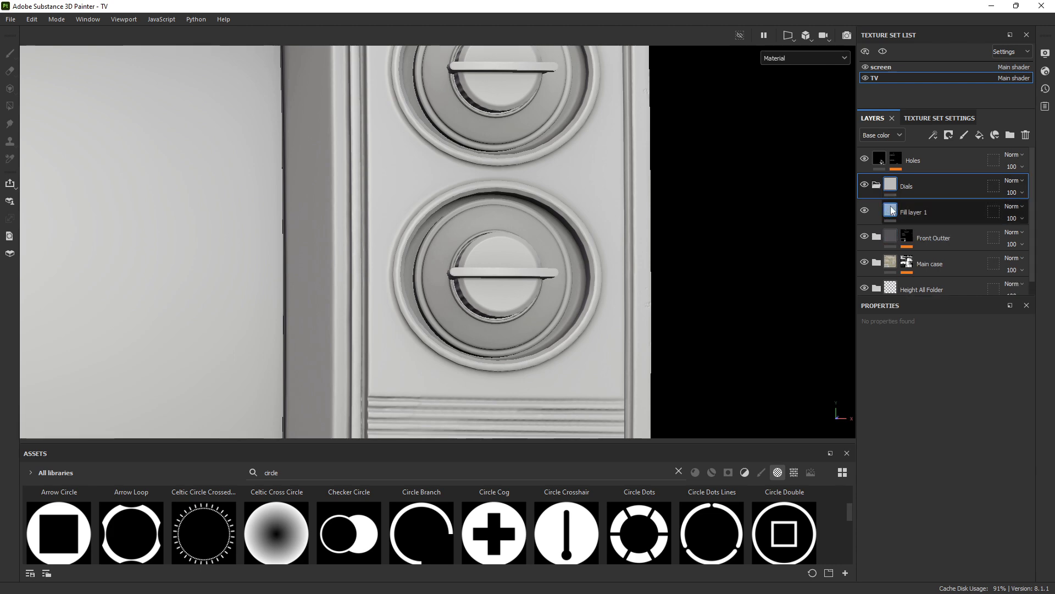
alt+middle_drag(546, 146, 523, 225)
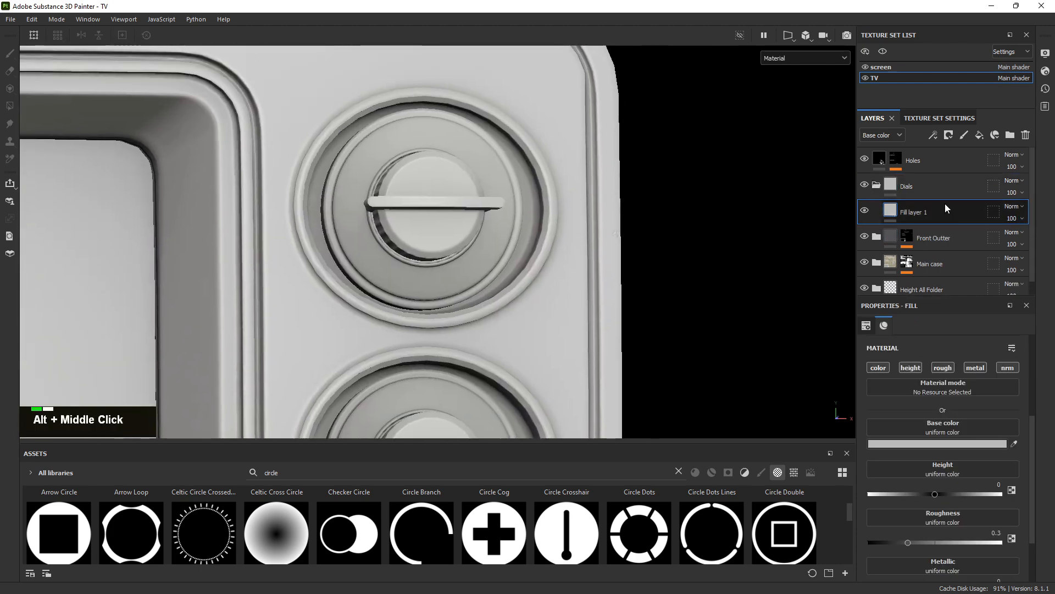
right_click(944, 188)
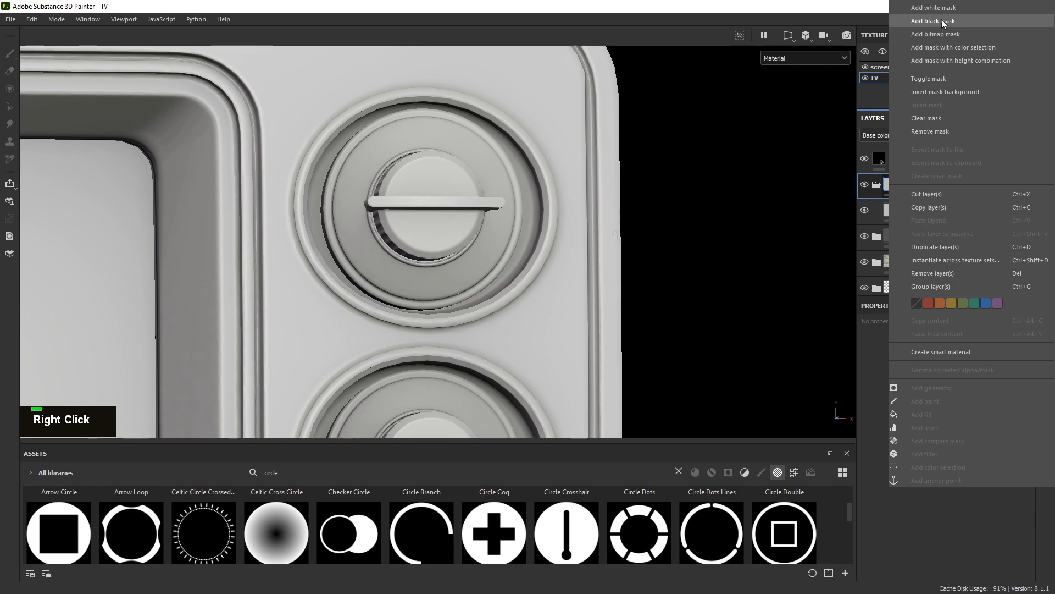
Add a black mask with a Paint effect to the Dials folder
click(942, 20)
right_click(909, 187)
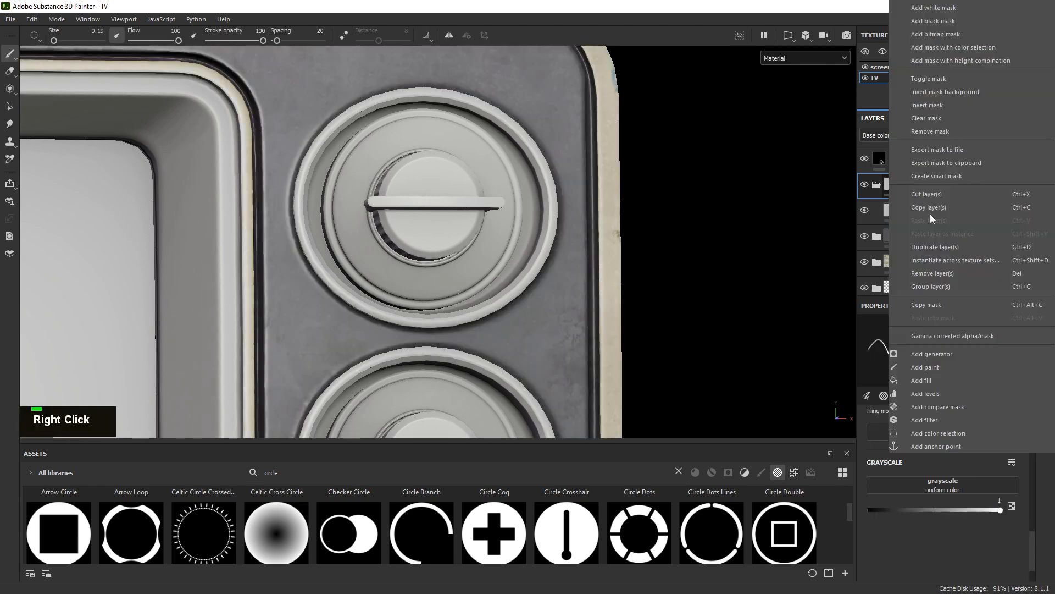
click(938, 367)
Switch to whole-polygon fill in object mode and reveal a dial piece in the mask
alt+right_drag(597, 182, 611, 194)
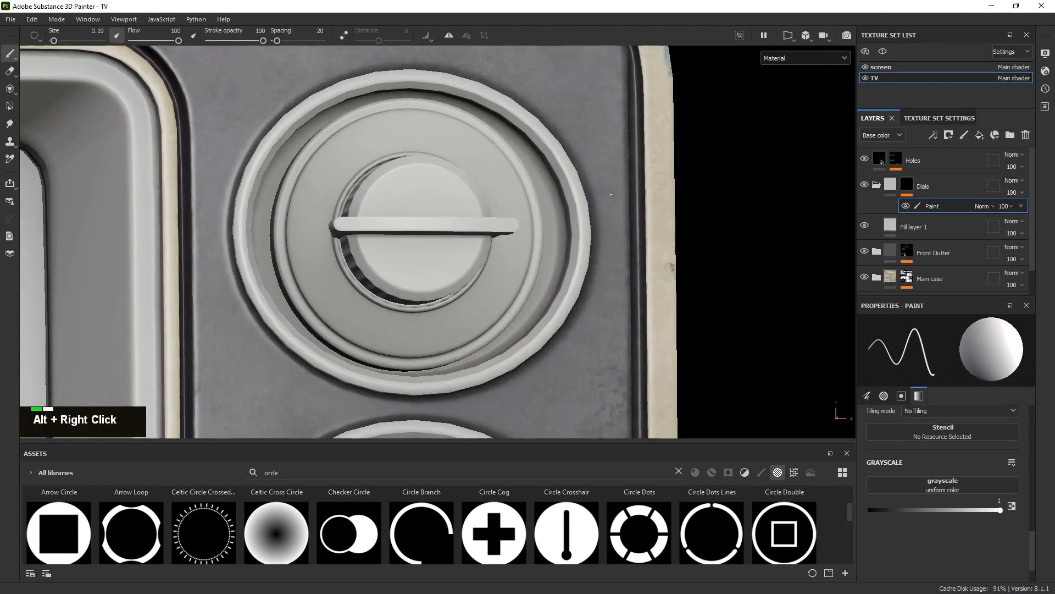
alt+drag(611, 194, 509, 177)
key(4)
alt+right_drag(514, 169, 500, 172)
alt+middle_drag(499, 172, 493, 144)
alt+right_drag(493, 144, 514, 135)
alt+middle_drag(514, 135, 529, 168)
alt+right_drag(529, 168, 552, 179)
alt+drag(552, 179, 553, 165)
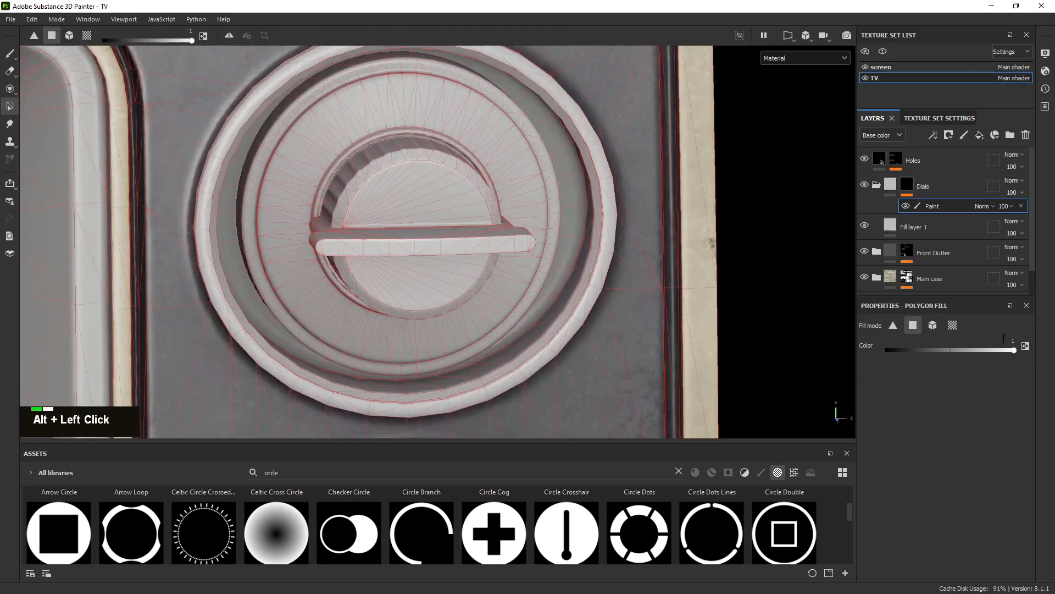
click(933, 325)
alt+drag(456, 140, 494, 101)
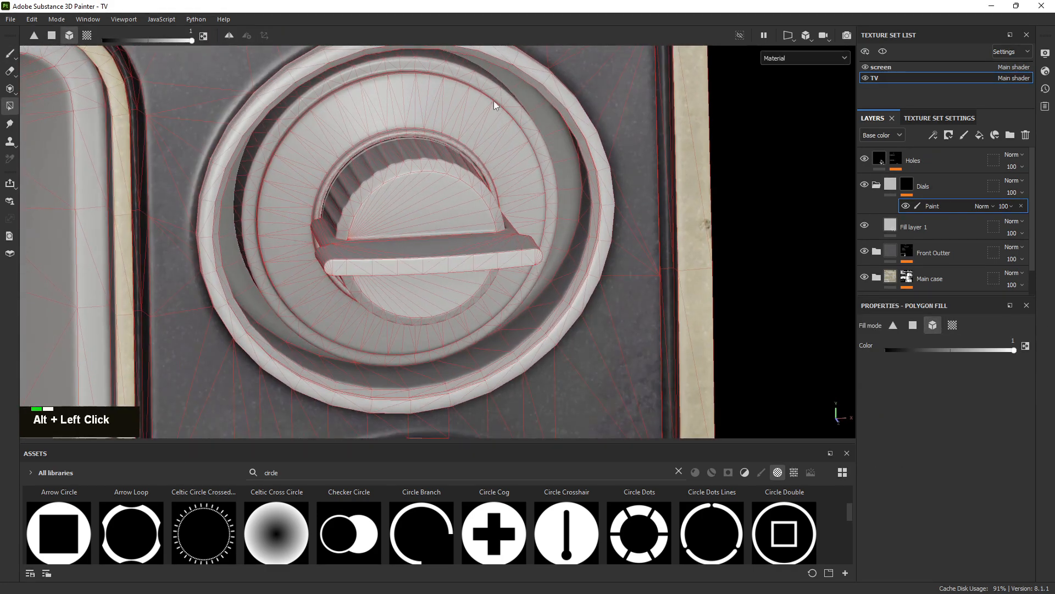
click(467, 114)
alt+right_drag(467, 114, 556, 159)
alt+middle_drag(556, 159, 523, 178)
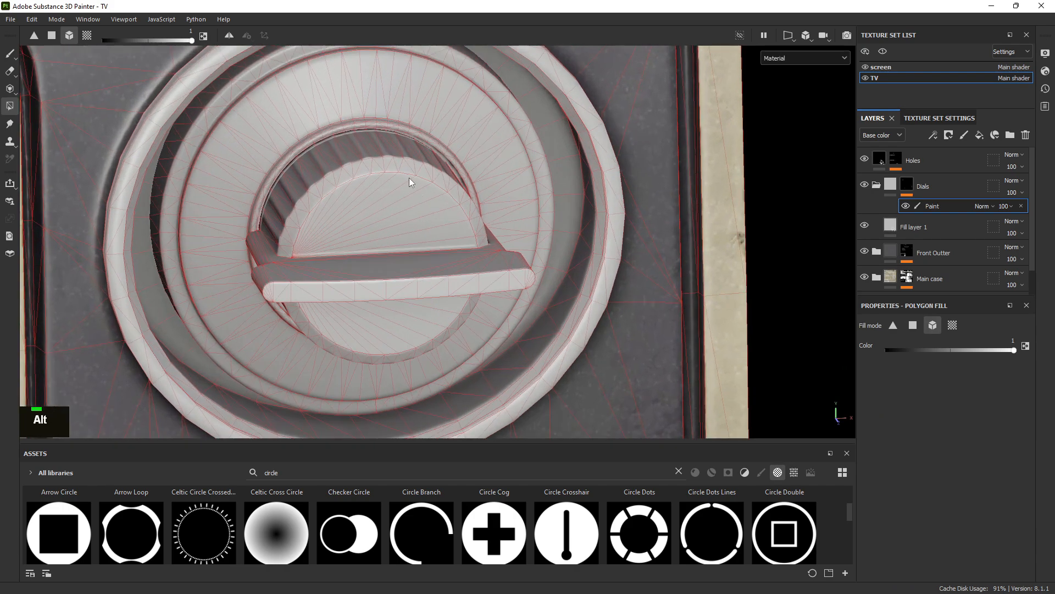
click(897, 226)
Set Fill layer 1's base colour to red
click(945, 444)
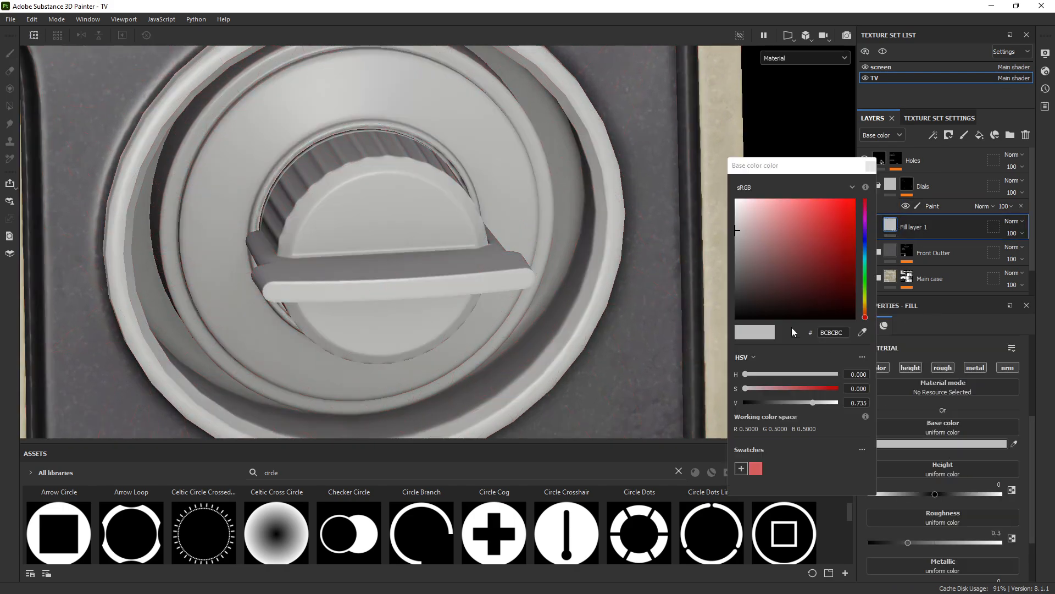
click(834, 221)
click(871, 166)
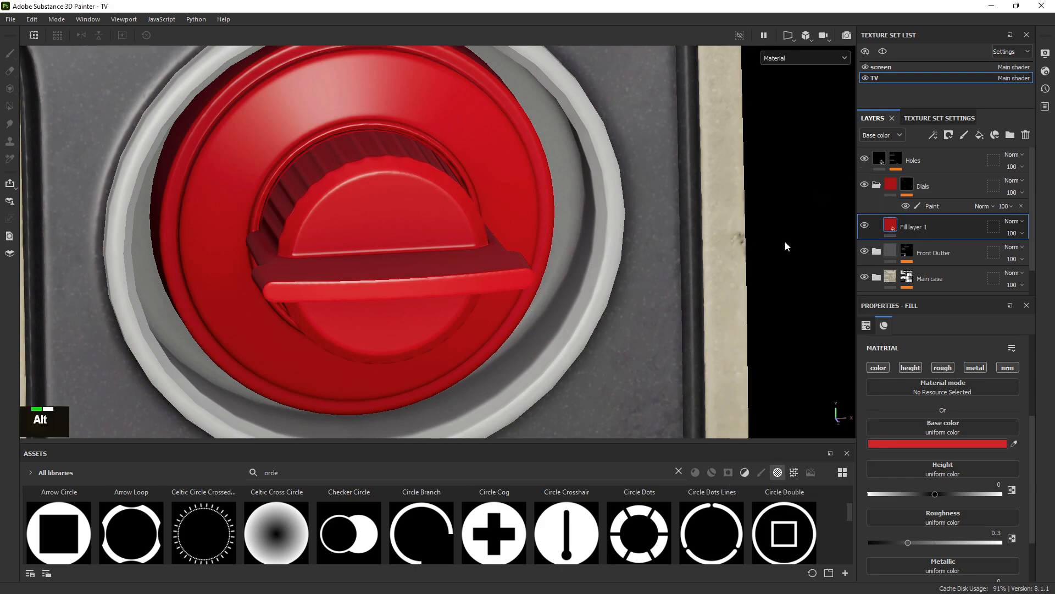
Polygon-fill the dial base on the Dials mask's Paint effect to show it red
click(921, 203)
mouse_move(408, 199)
alt+right_down()
mouse_move(375, 197)
mouse_move(450, 325)
mouse_move(478, 228)
alt+right_up()
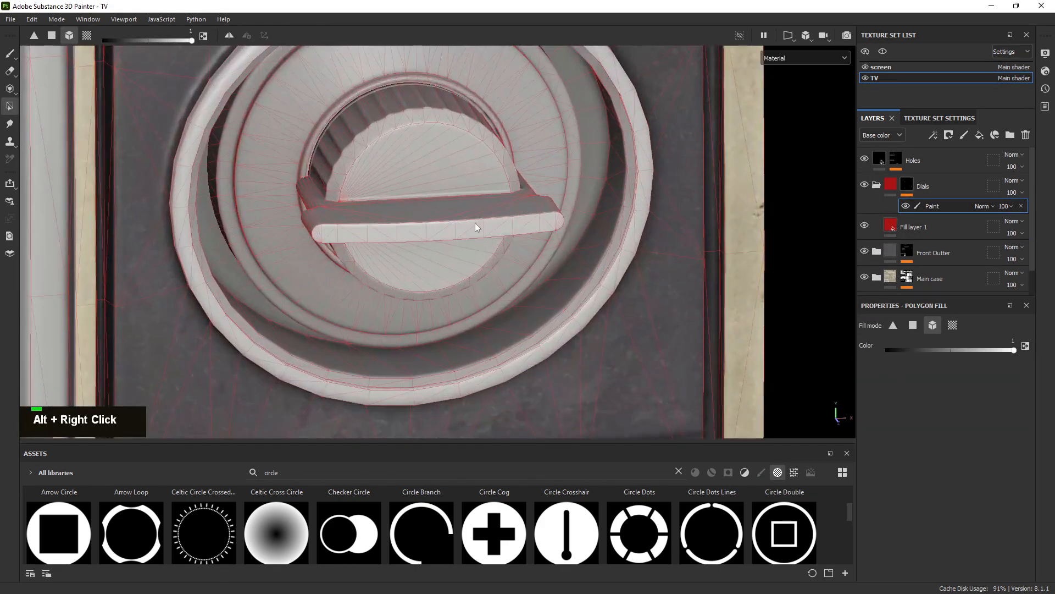
alt+middle_drag(477, 229, 509, 272)
click(424, 172)
alt+drag(544, 222, 503, 198)
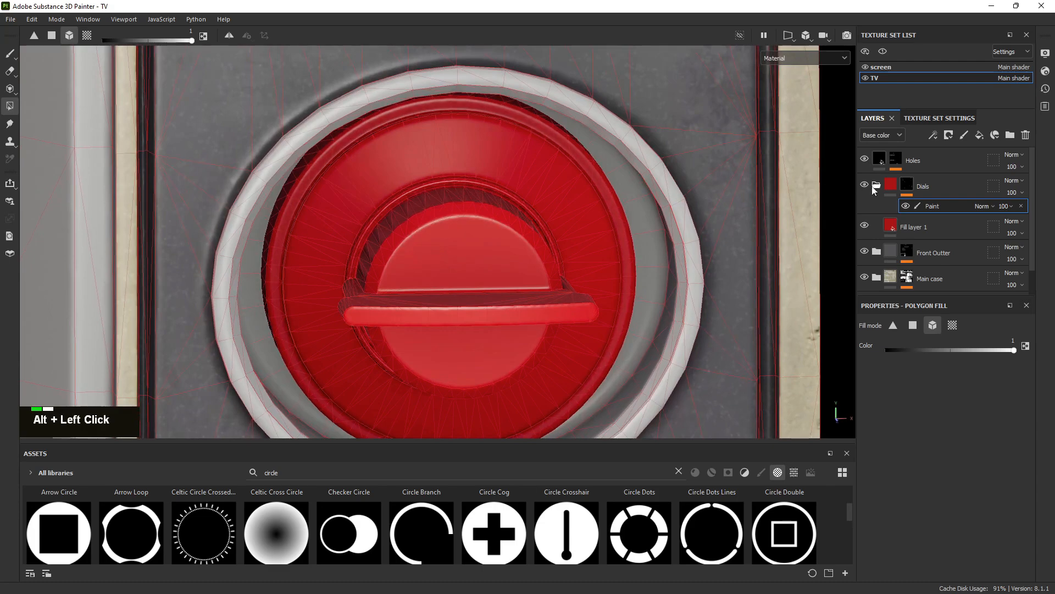
Compare the red dial against the TV reference photo, then duplicate Fill layer 1
click(914, 222)
alt+right_drag(426, 192, 418, 176)
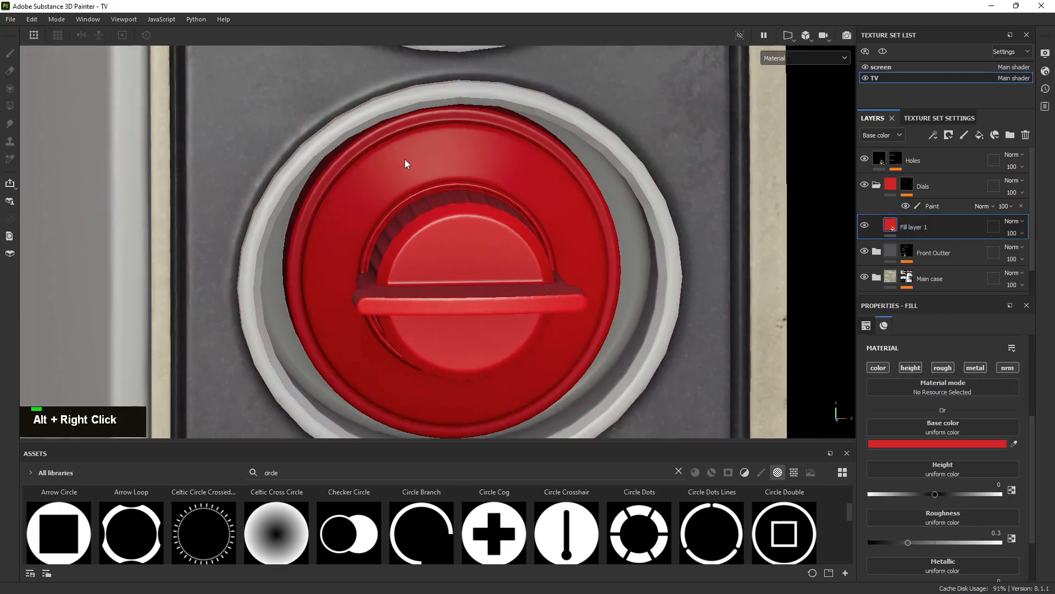
right_drag(1054, 219, 562, 239)
scroll(562, 240, down, 10)
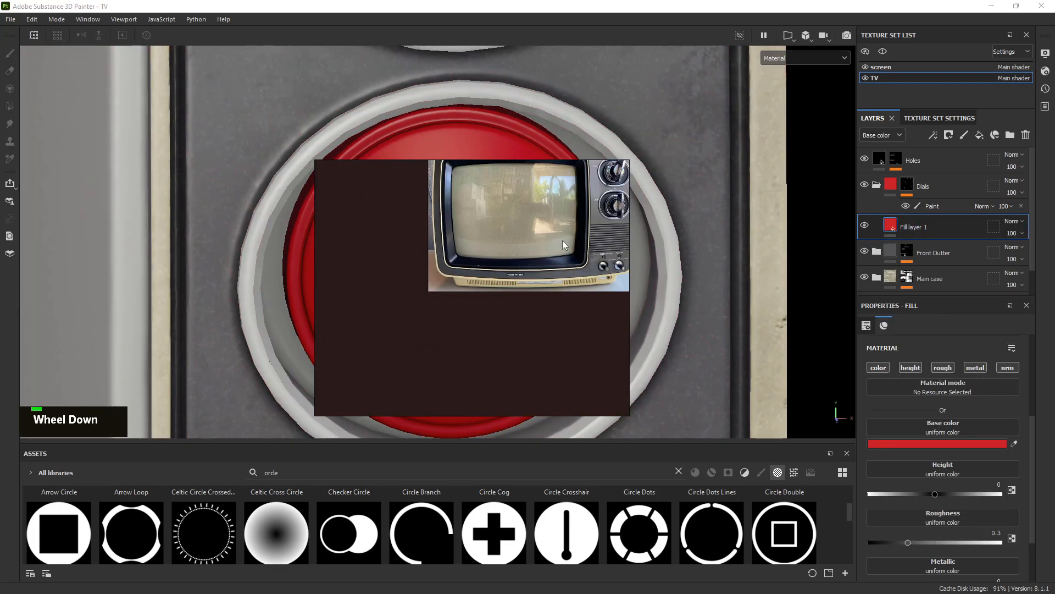
scroll(514, 272, up, 10)
right_click(483, 226)
alt+right_drag(478, 225, 468, 225)
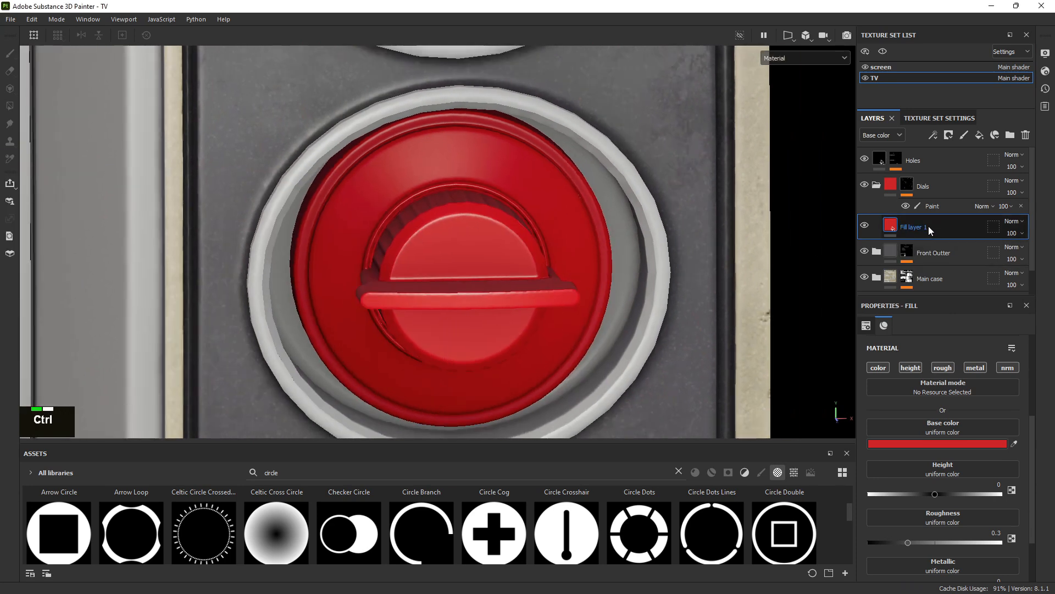
key(ctrl+d)
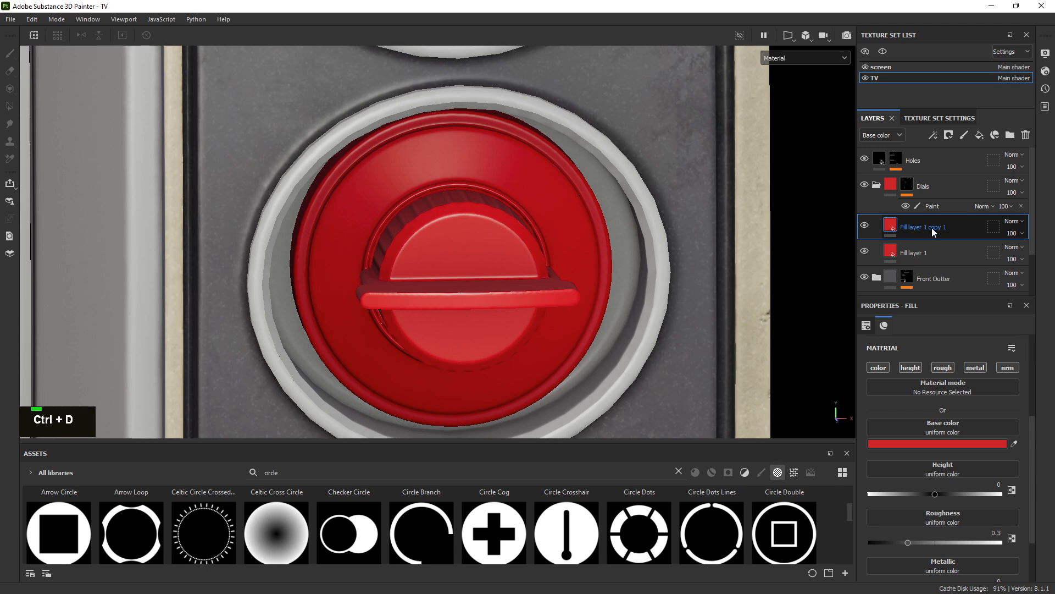
Change the duplicated layer's base colour from red to teal
double_click(931, 228)
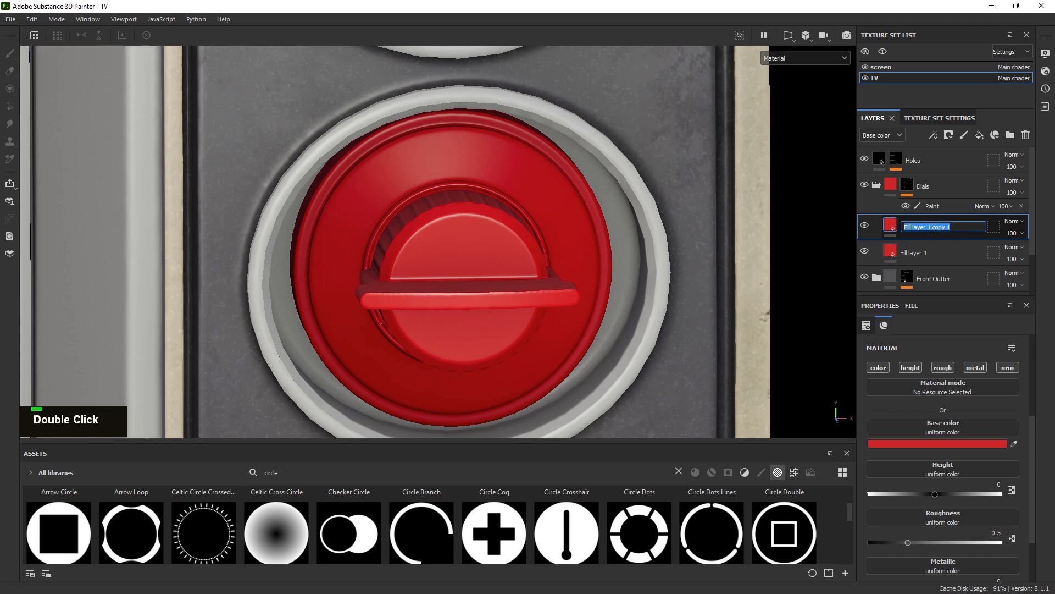
key(Escape)
right_click(912, 223)
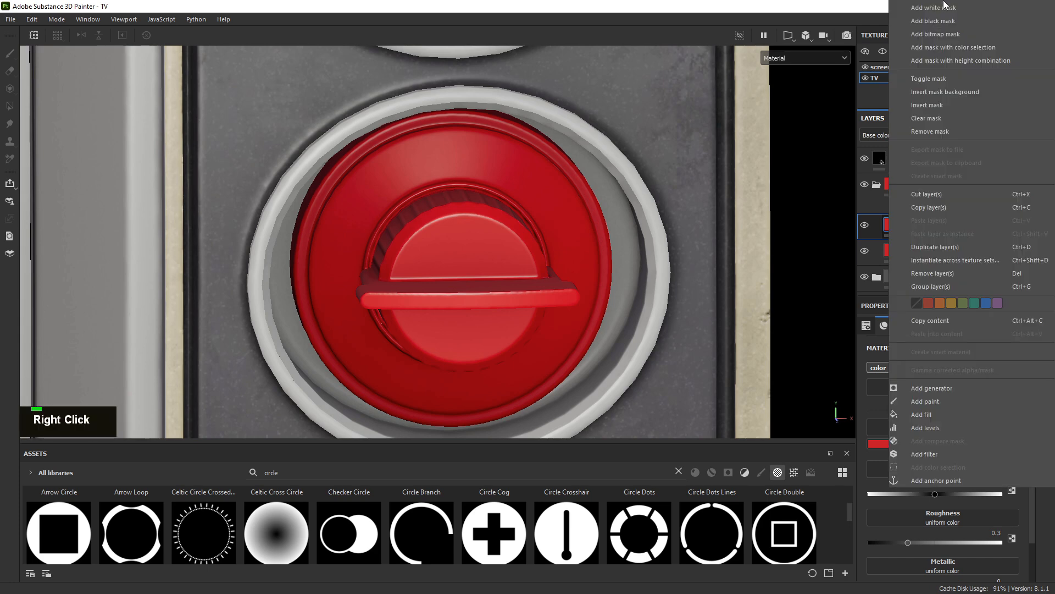
key(alt)
click(938, 444)
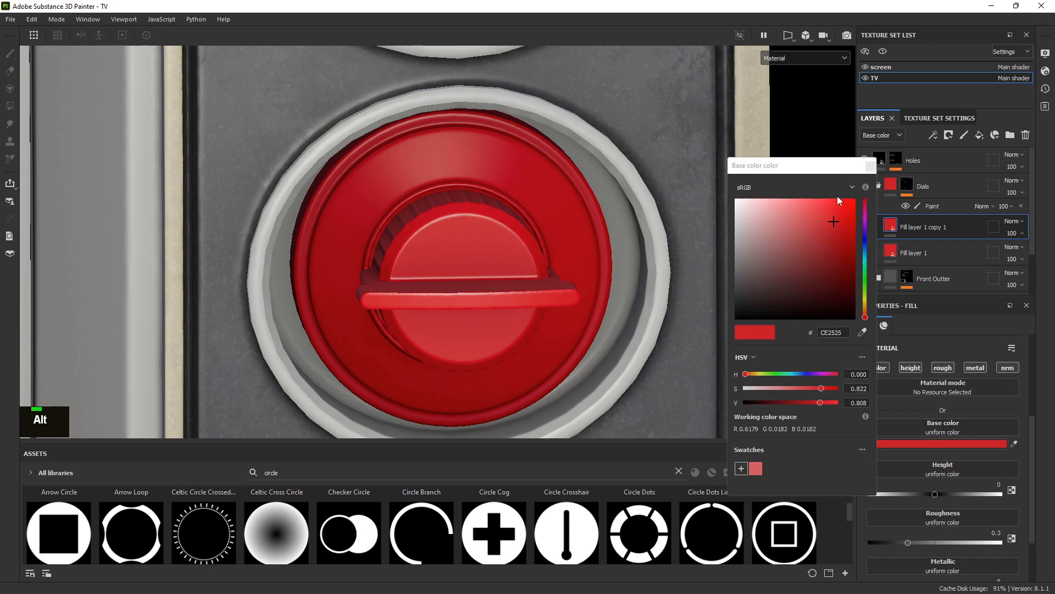
mouse_move(866, 246)
mouse_down()
mouse_move(865, 238)
mouse_move(864, 257)
mouse_up()
mouse_move(813, 282)
mouse_down()
mouse_move(751, 296)
mouse_move(745, 287)
mouse_move(811, 244)
mouse_up()
Give the teal layer a black mask with a Paint effect
right_click(913, 226)
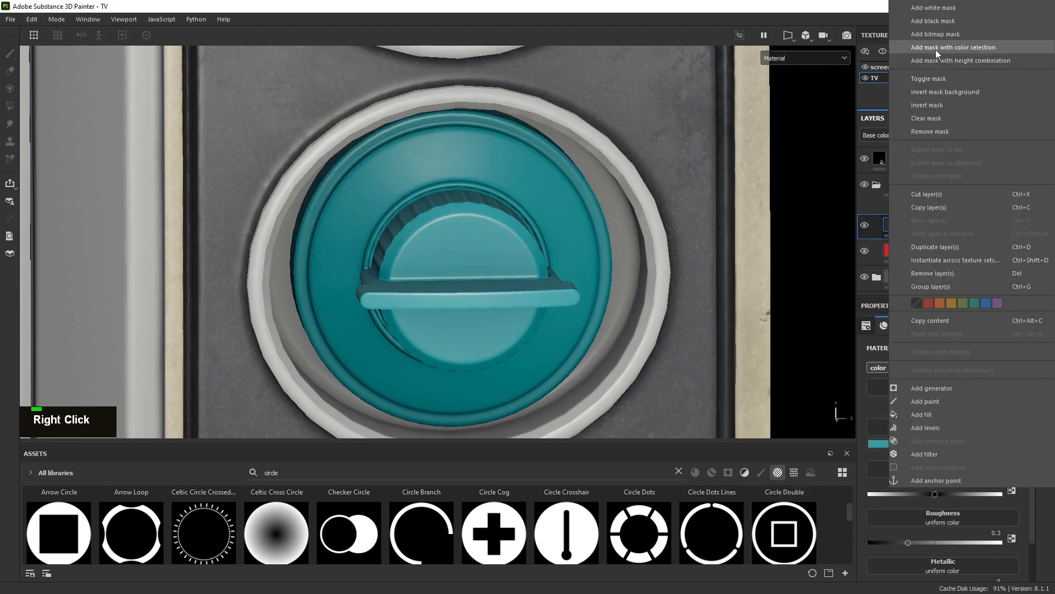
click(946, 22)
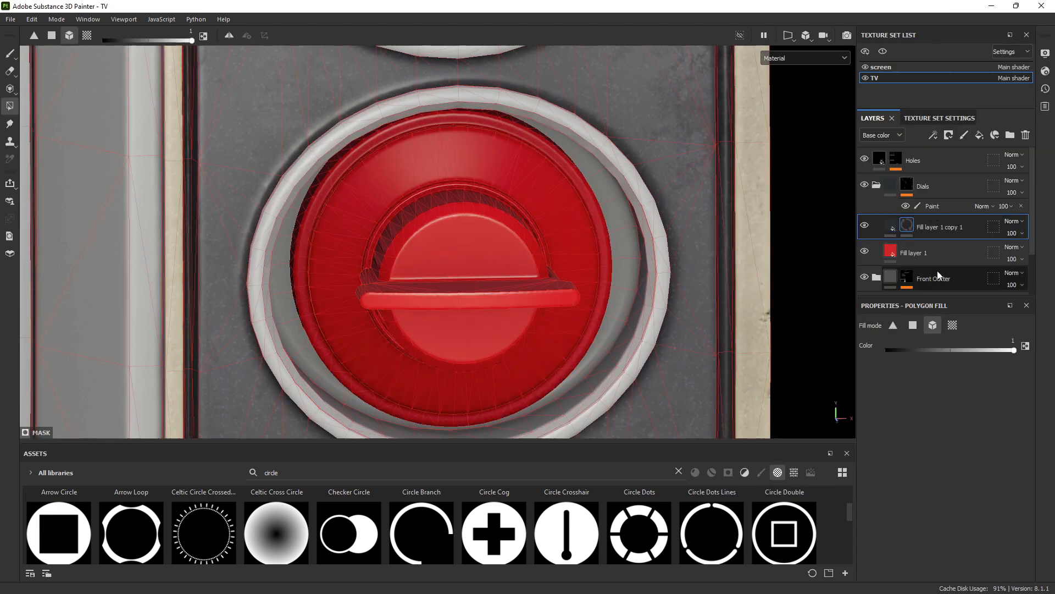
right_click(910, 227)
click(931, 368)
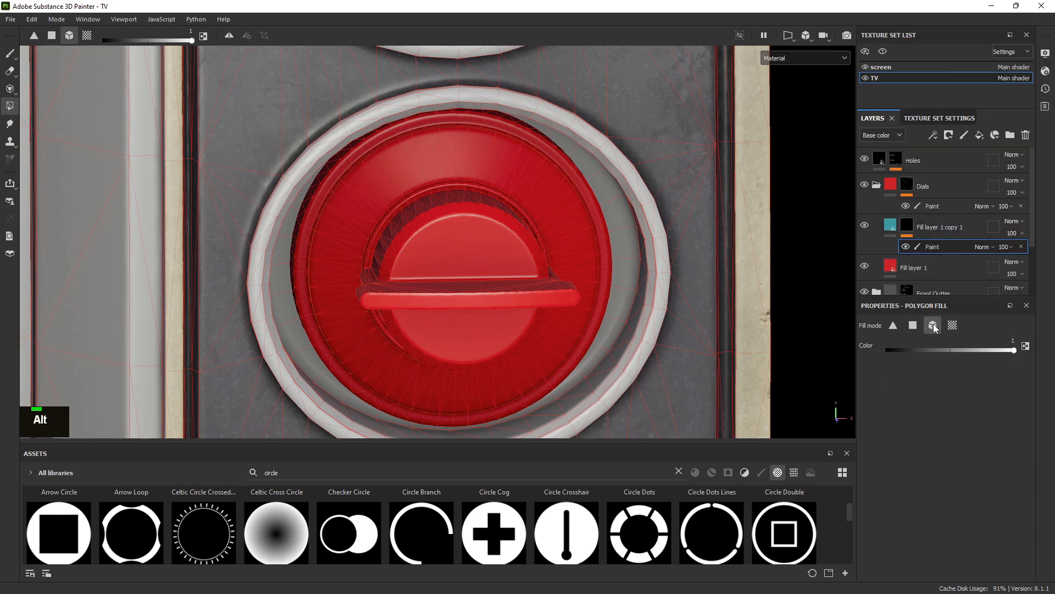
Fill the face rings of both dials teal using UV-island polygon fill, then collapse Dials
click(952, 325)
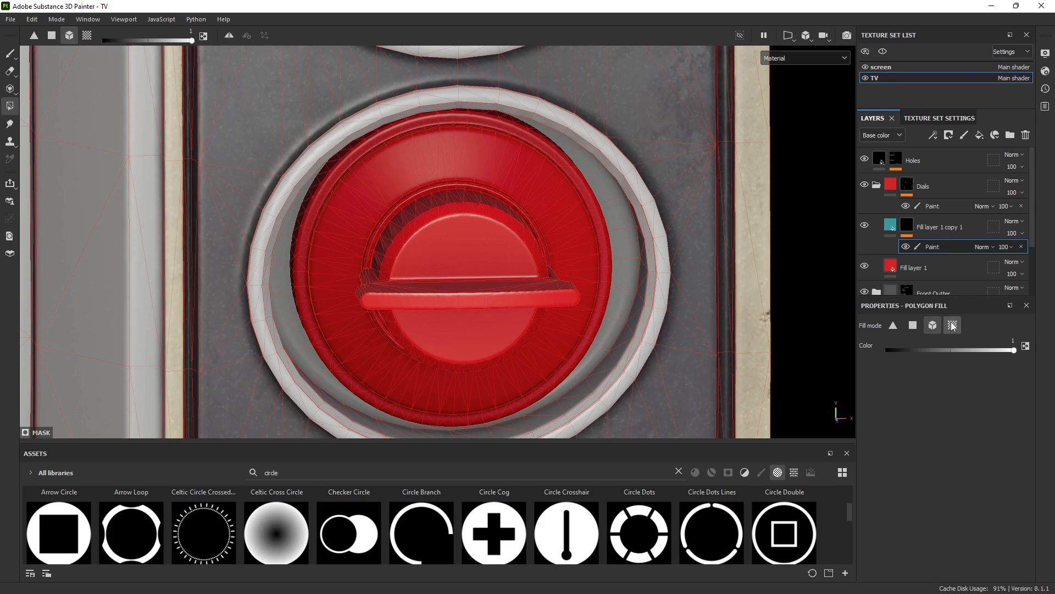
alt+right_drag(611, 224, 524, 171)
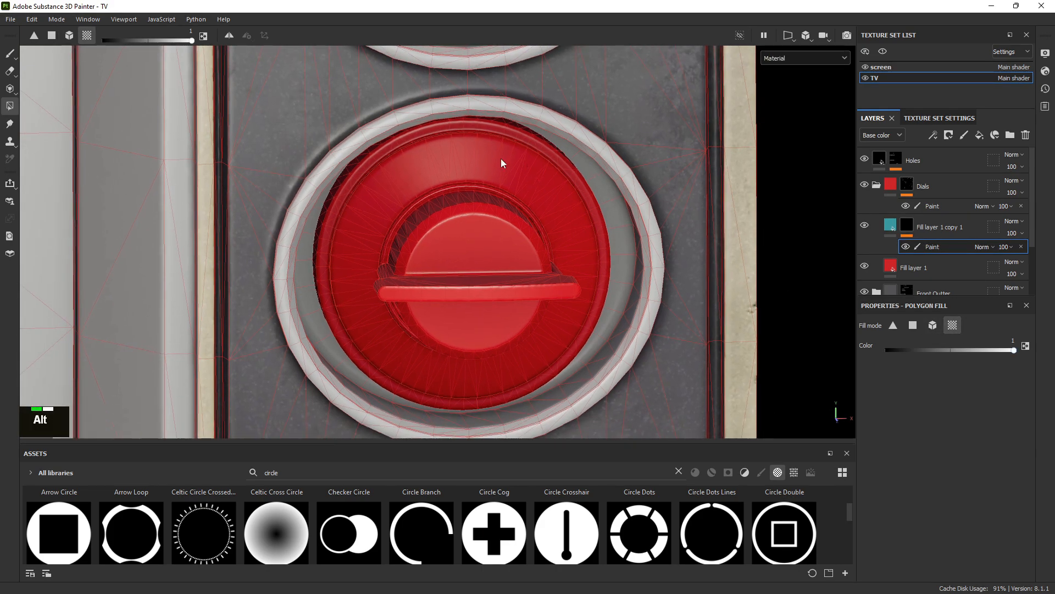
click(483, 159)
alt+right_drag(778, 271, 434, 127)
alt+middle_drag(434, 126, 521, 309)
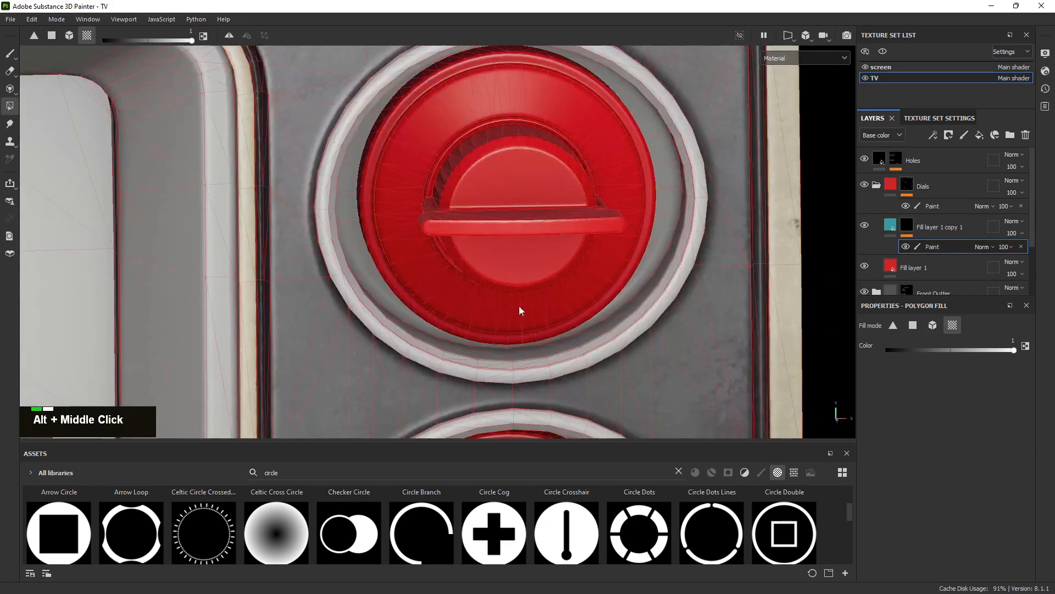
alt+right_drag(520, 308, 438, 159)
click(353, 102)
alt+right_drag(350, 102, 520, 218)
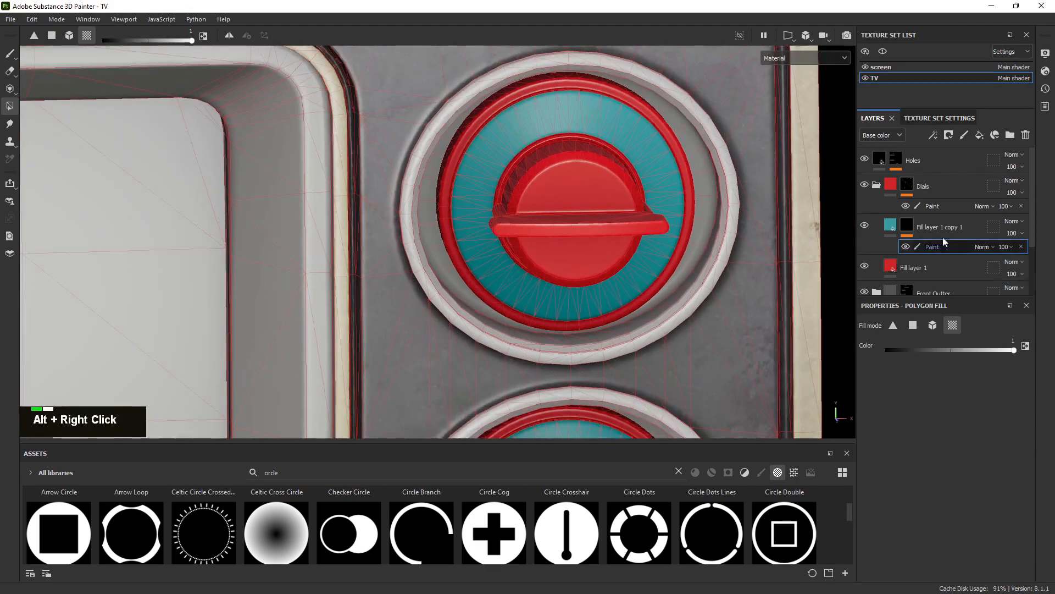
click(888, 230)
click(877, 185)
alt+right_drag(715, 250, 484, 160)
alt+middle_drag(627, 341, 641, 164)
alt+right_drag(641, 160, 648, 240)
alt+middle_drag(648, 240, 700, 205)
alt+drag(700, 205, 662, 220)
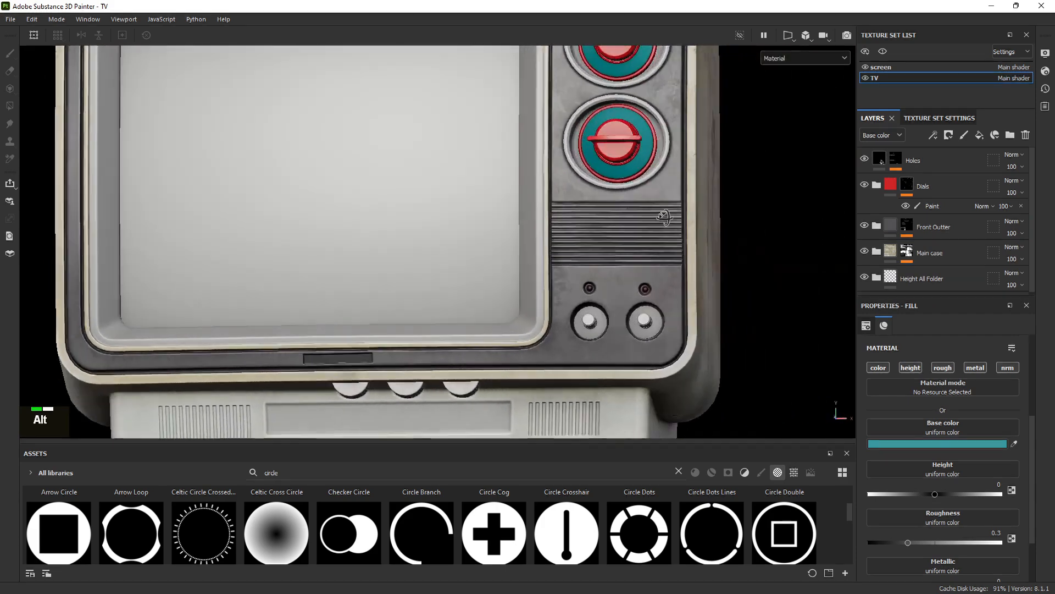
alt+right_drag(662, 219, 380, 179)
alt+middle_drag(379, 179, 484, 88)
alt+drag(483, 88, 587, 167)
alt+middle_drag(586, 167, 605, 264)
alt+drag(781, 182, 319, 294)
alt+middle_drag(786, 236, 529, 271)
alt+drag(605, 248, 374, 220)
alt+middle_drag(610, 330, 585, 218)
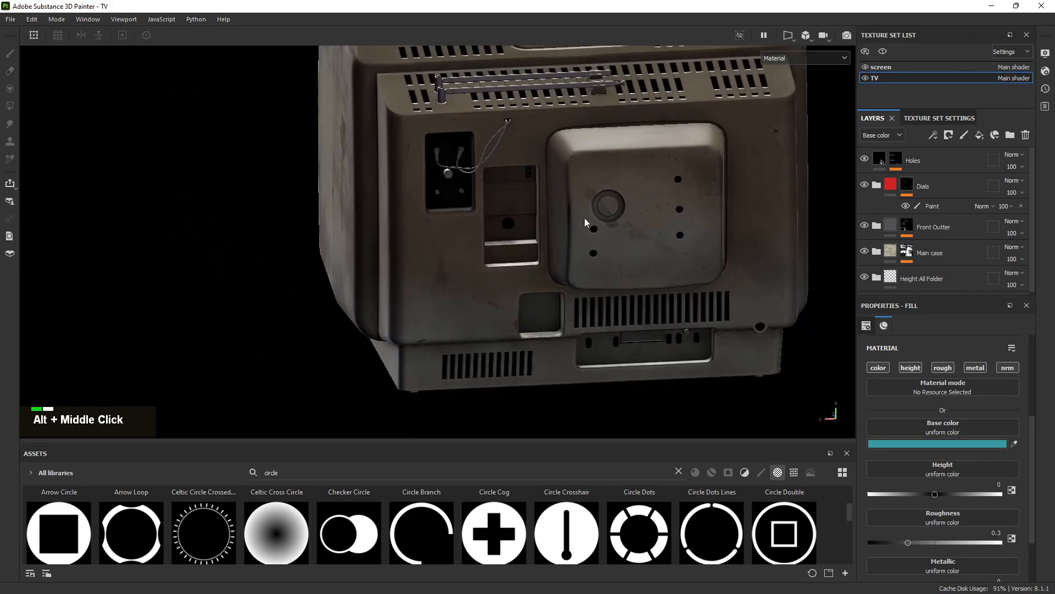
shift+right_drag(585, 218, 554, 226)
alt+drag(554, 226, 692, 183)
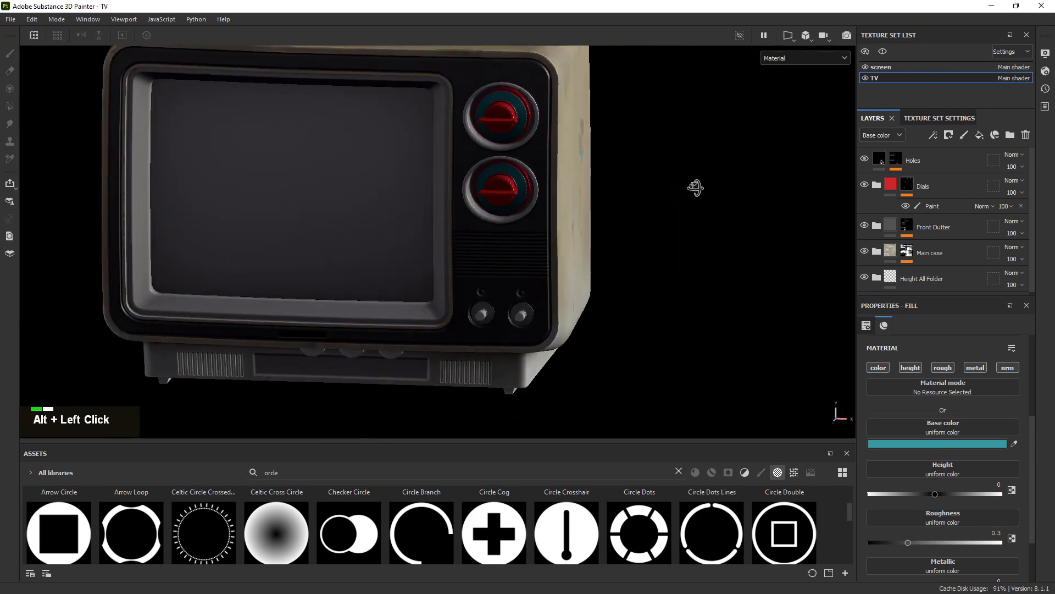
shift+right_drag(692, 183, 599, 182)
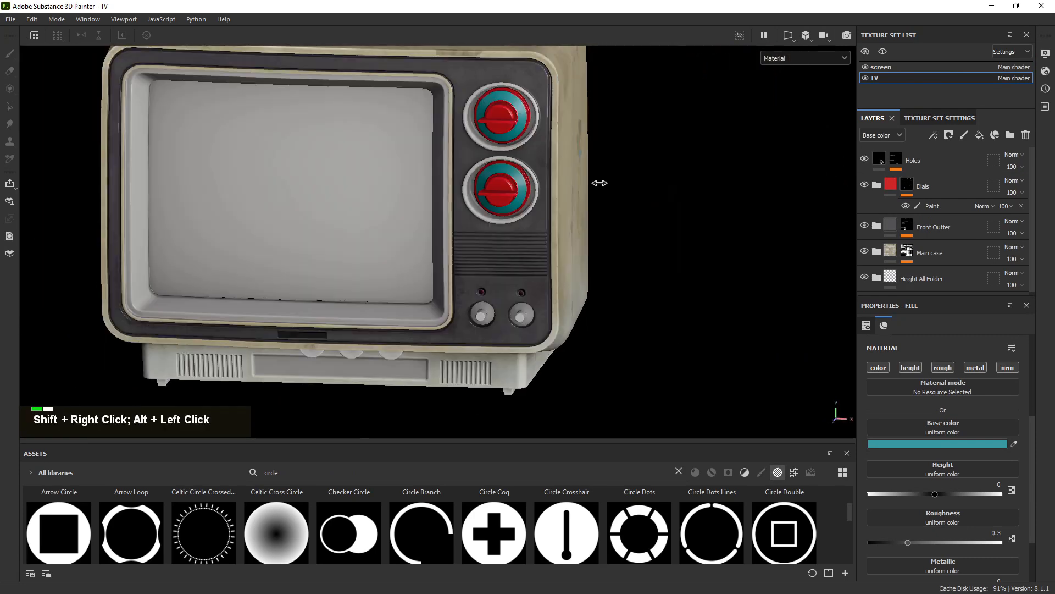
click(10, 20)
Set the texture export padding to No padding
click(38, 201)
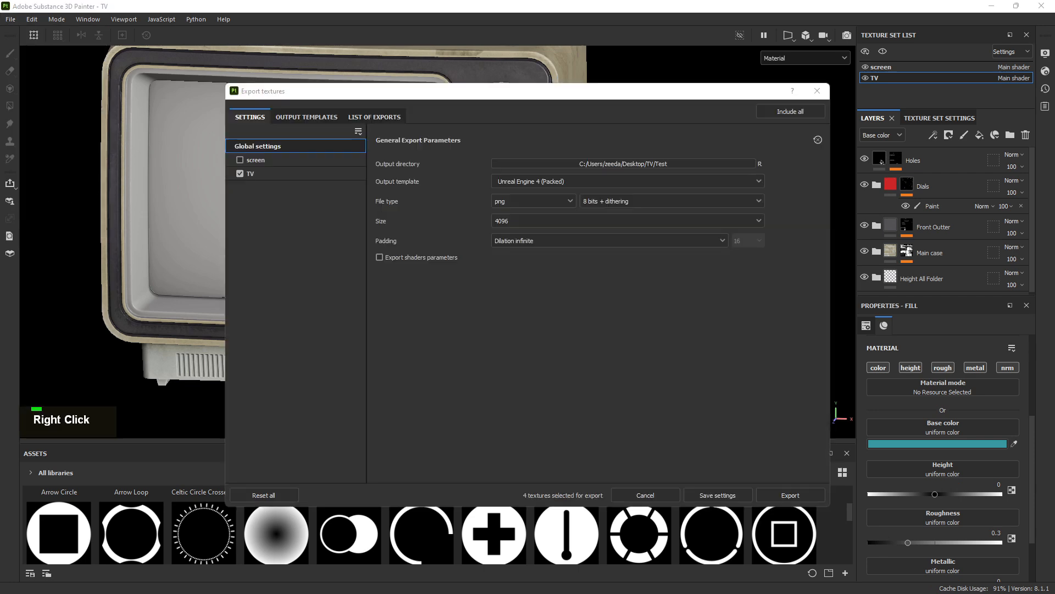
click(266, 173)
click(289, 145)
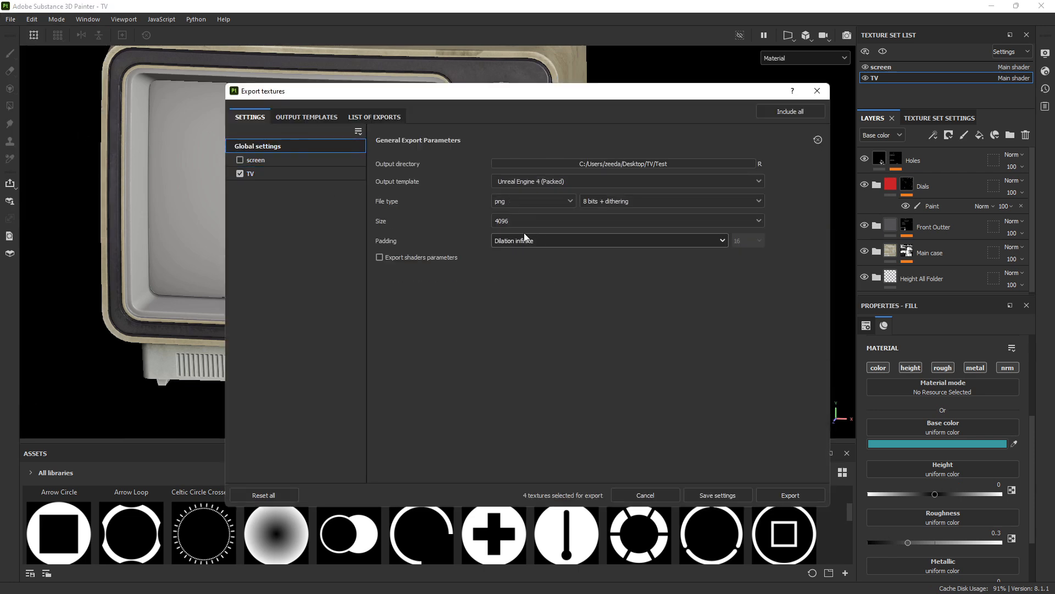
click(522, 242)
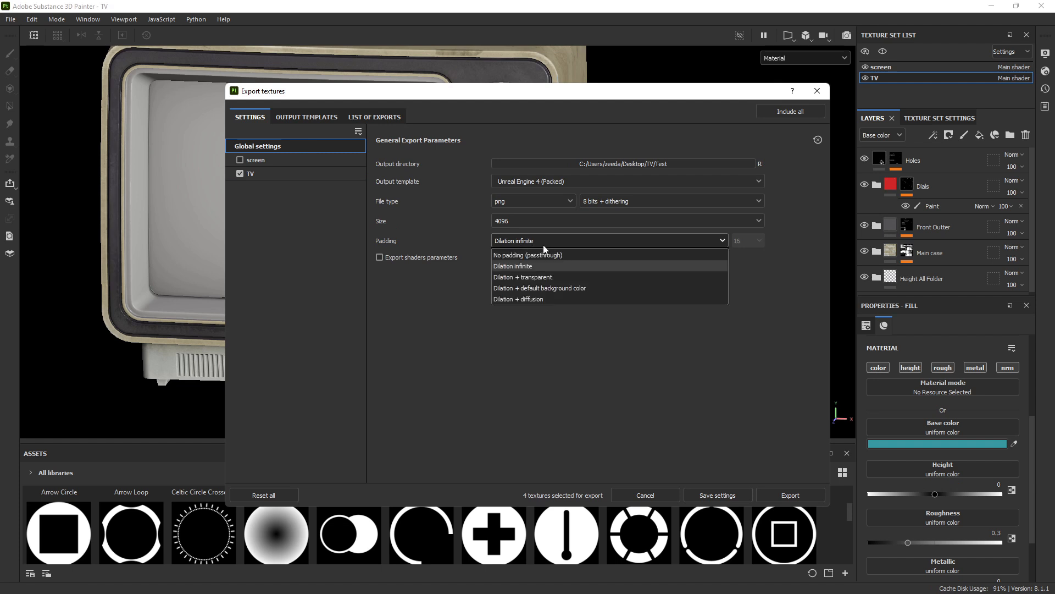
click(536, 256)
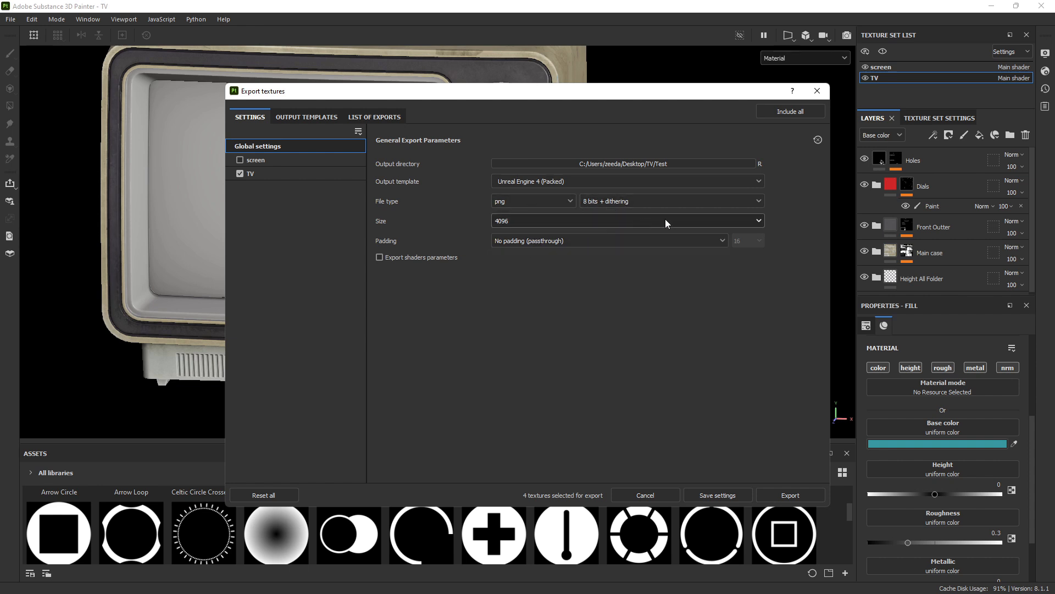
Uncheck the TV metallic and normal maps and export only the 4096 PNG base colour
click(273, 179)
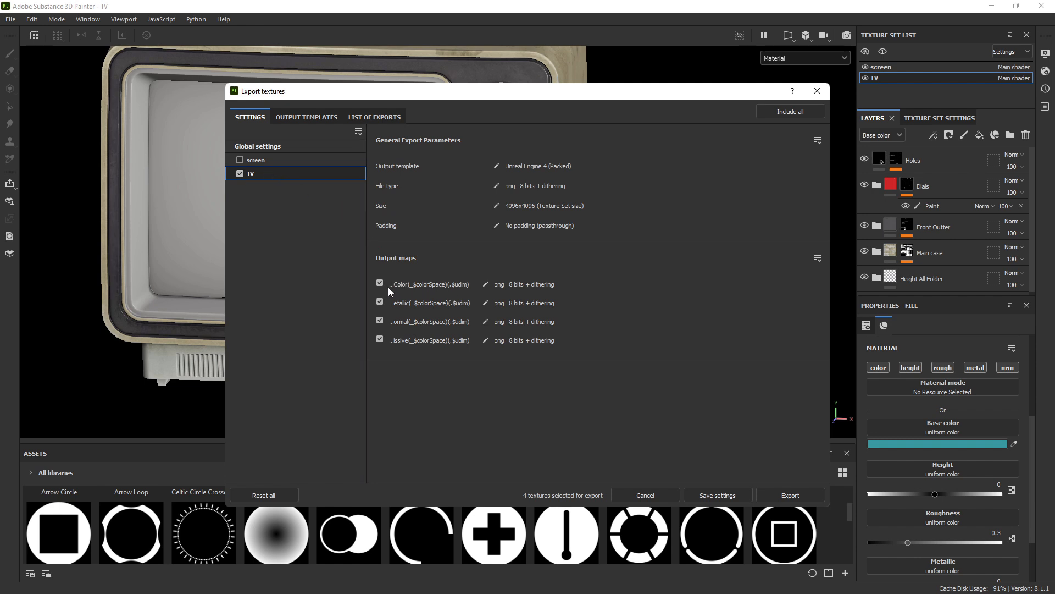
click(379, 304)
click(380, 320)
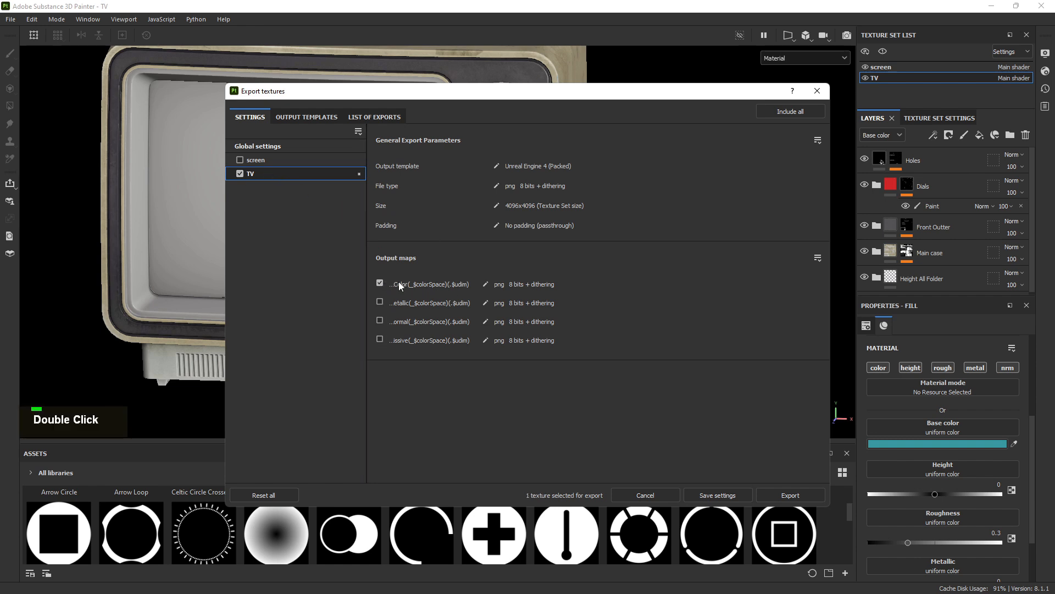
click(277, 145)
click(787, 494)
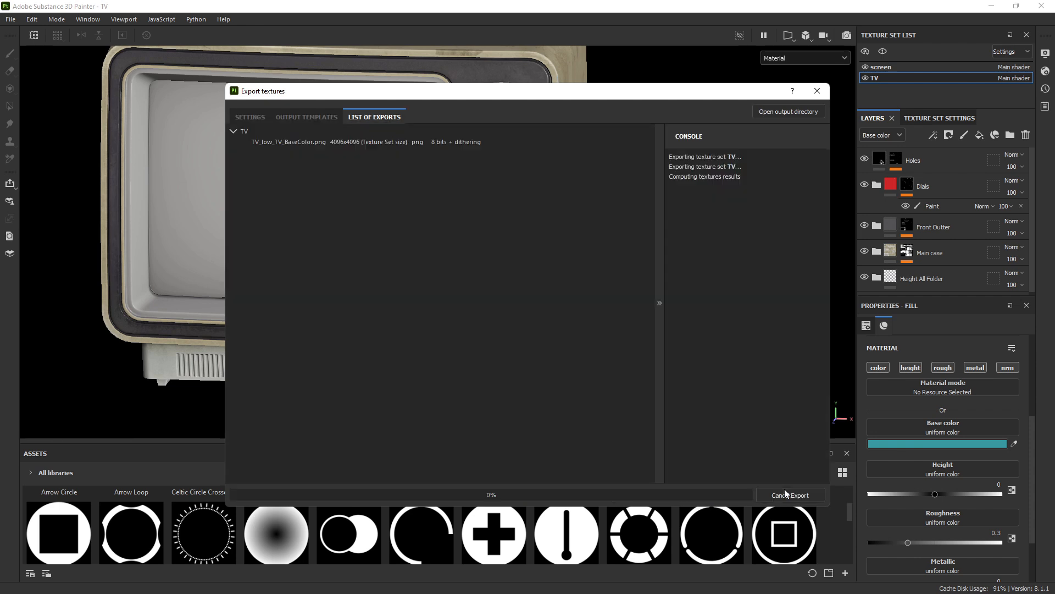